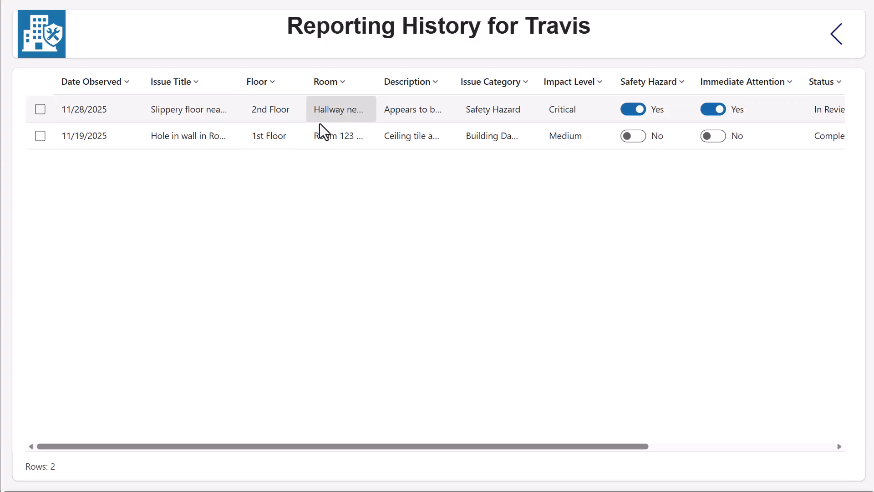
Examine all columns of the reporting history, and open the second page under Facility Issue Management
{"action": "left_click_drag", "start_coordinate": [449, 447], "coordinate": [655, 457]}
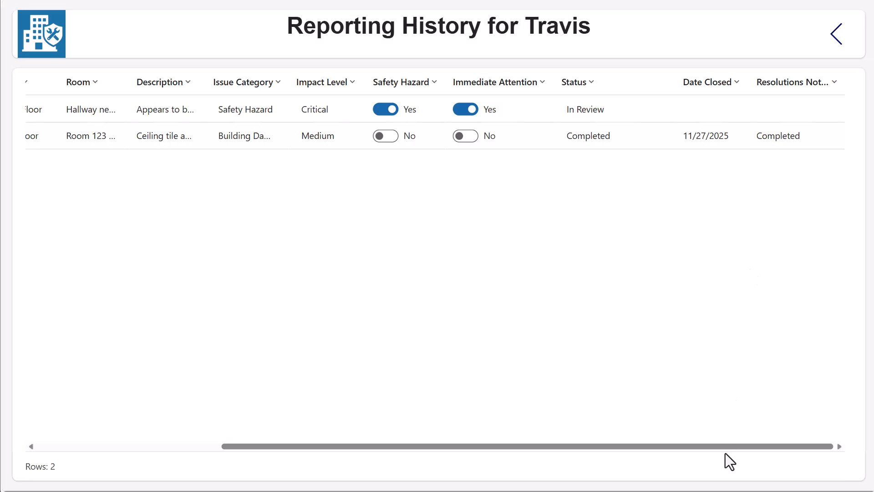
{"action": "left_click_drag", "start_coordinate": [727, 447], "coordinate": [527, 449]}
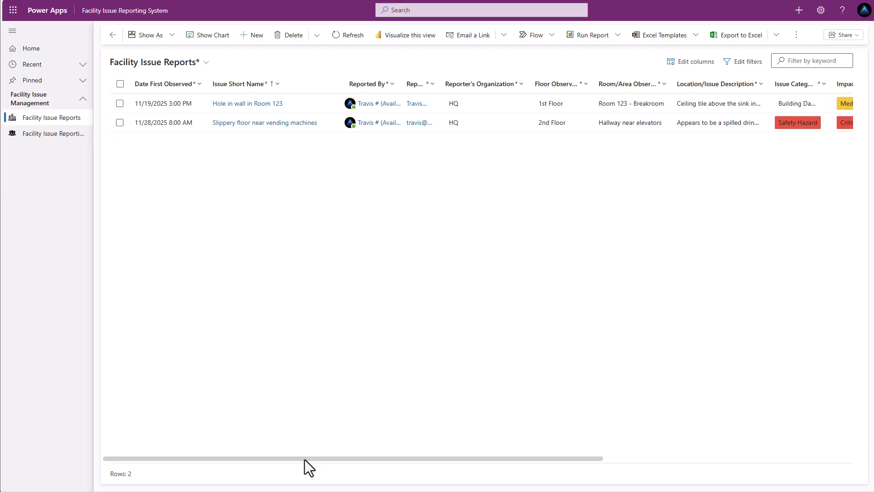
{"action": "left_click", "coordinate": [64, 141]}
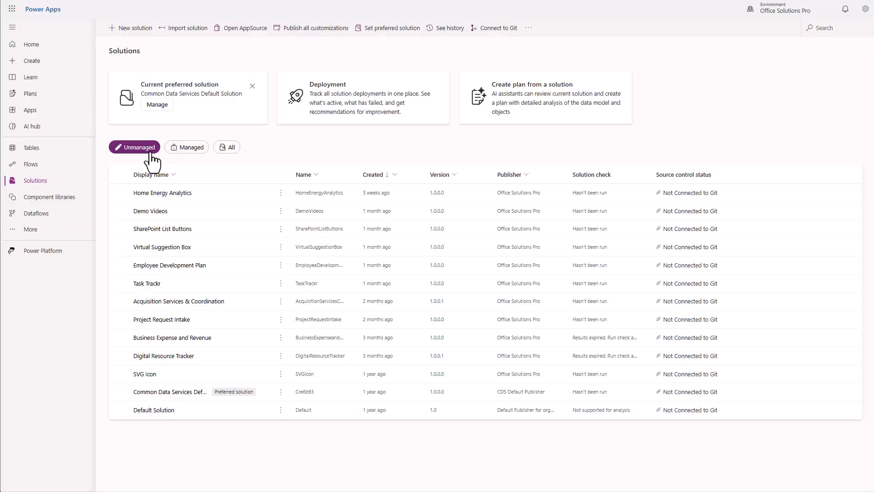
Create a solution with the display name Facility Issue Reporting and the publisher Office Solutions Pro
{"action": "left_click", "coordinate": [134, 29]}
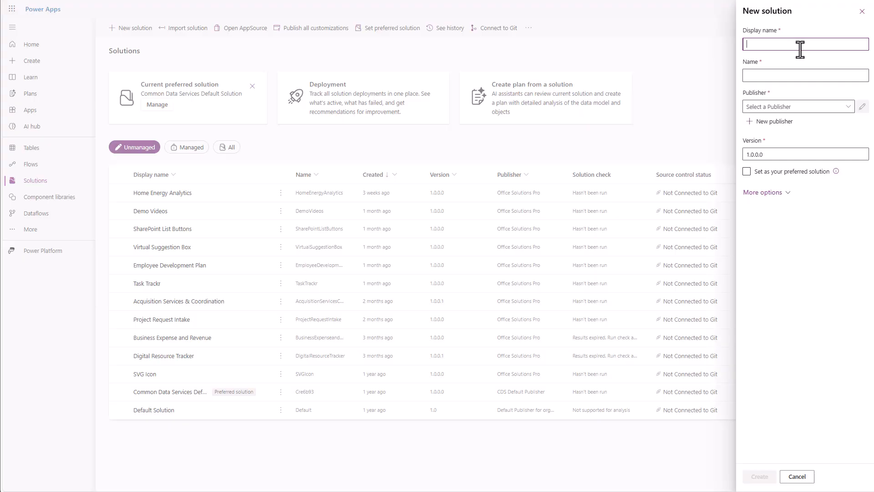
{"action": "type", "text": "Facility Issue Reporting"}
{"action": "left_click", "coordinate": [831, 109]}
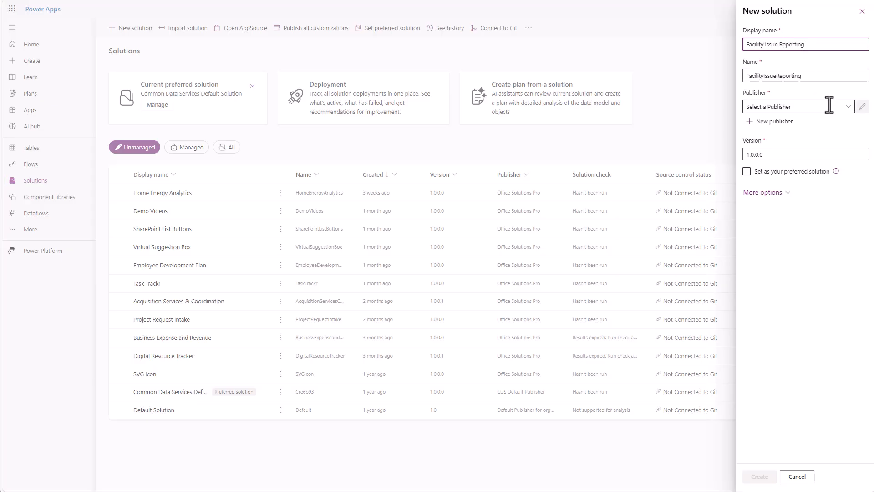
{"action": "left_click", "coordinate": [832, 108]}
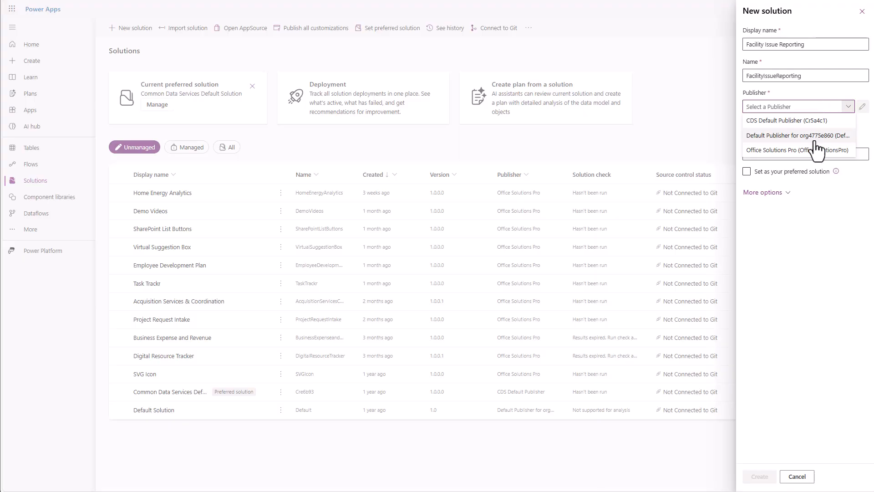
{"action": "left_click", "coordinate": [836, 150]}
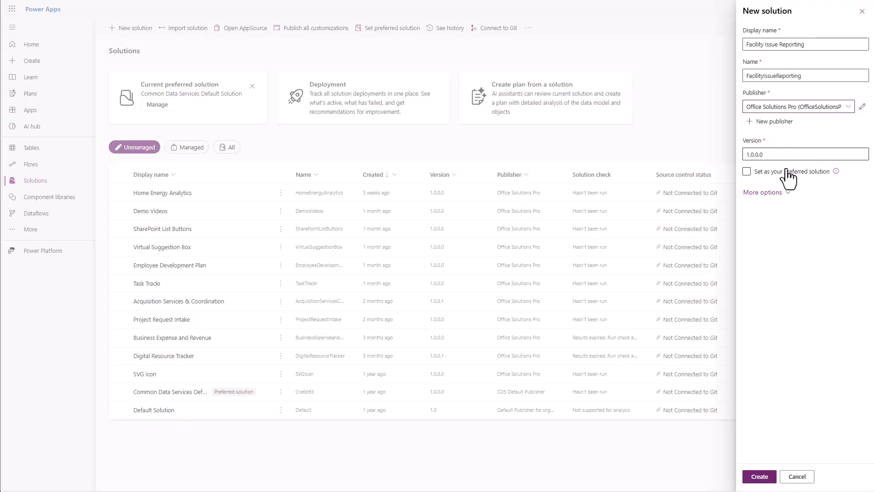
{"action": "left_click", "coordinate": [757, 476]}
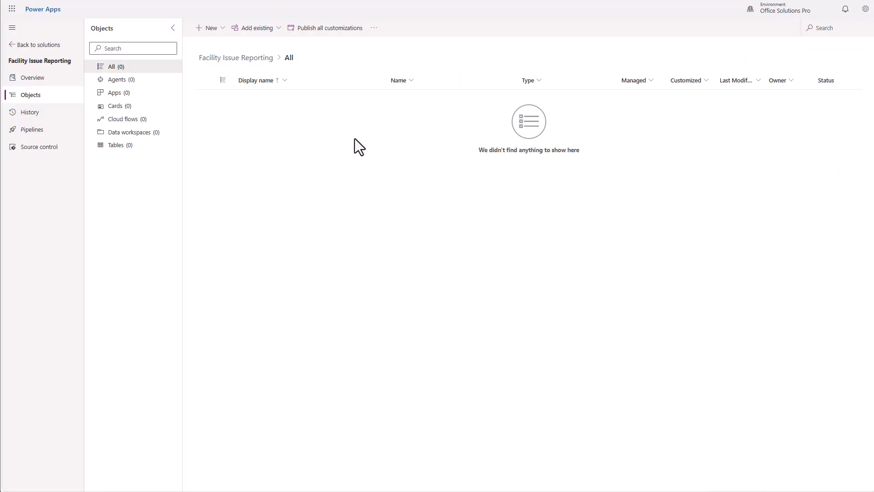
Set up a new table in the solution with the display name Facility Issue Report
{"action": "left_click", "coordinate": [222, 28]}
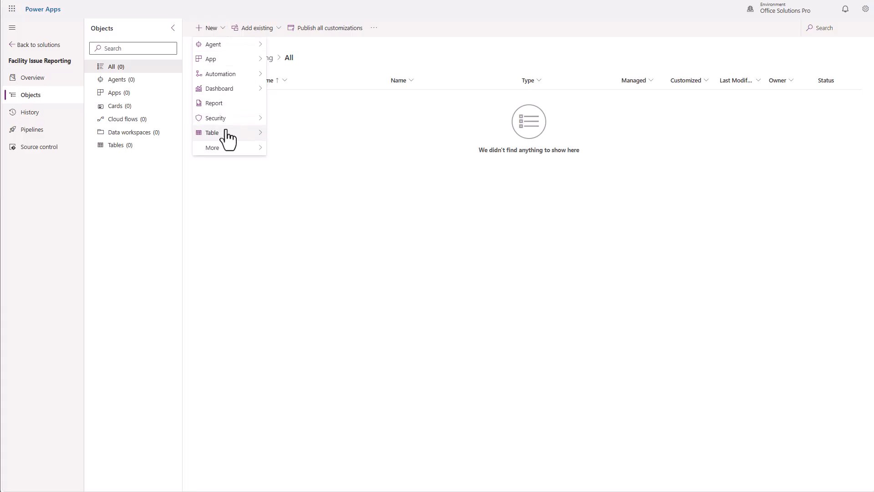
{"action": "mouse_move", "coordinate": [229, 137]}
{"action": "left_click", "coordinate": [296, 149]}
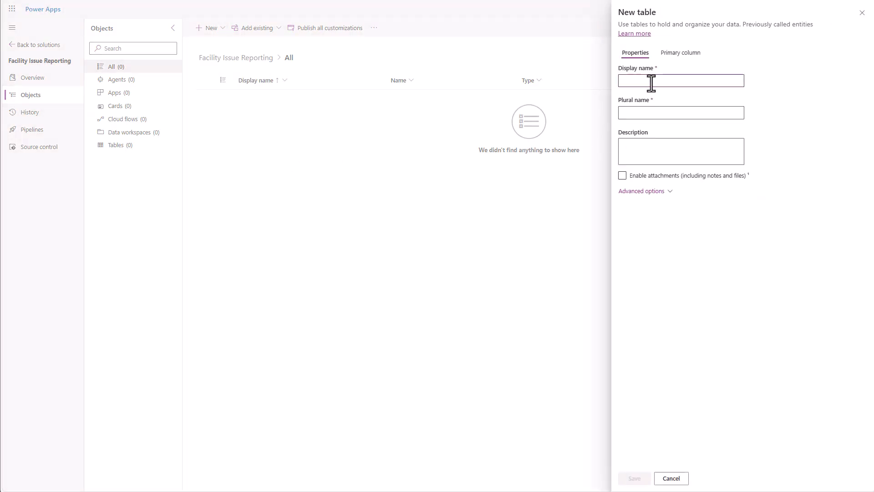
{"action": "type", "text": "Facility Is"}
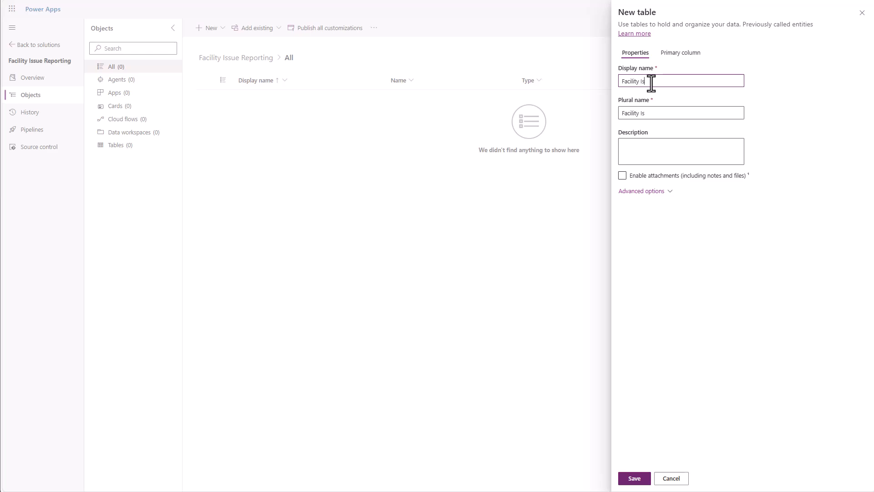
{"action": "type", "text": "sue Report"}
Enable the quick-create form option in the new table's advanced settings and save the table
{"action": "left_click", "coordinate": [650, 191]}
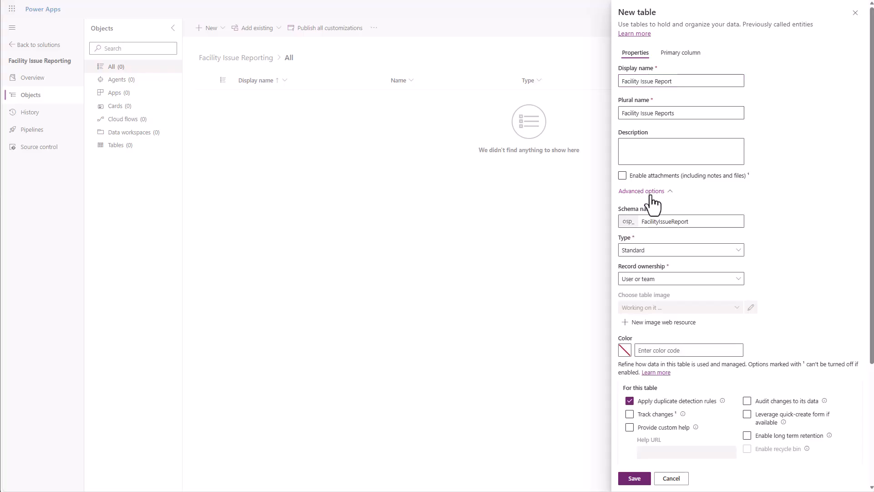
{"action": "left_click", "coordinate": [748, 415]}
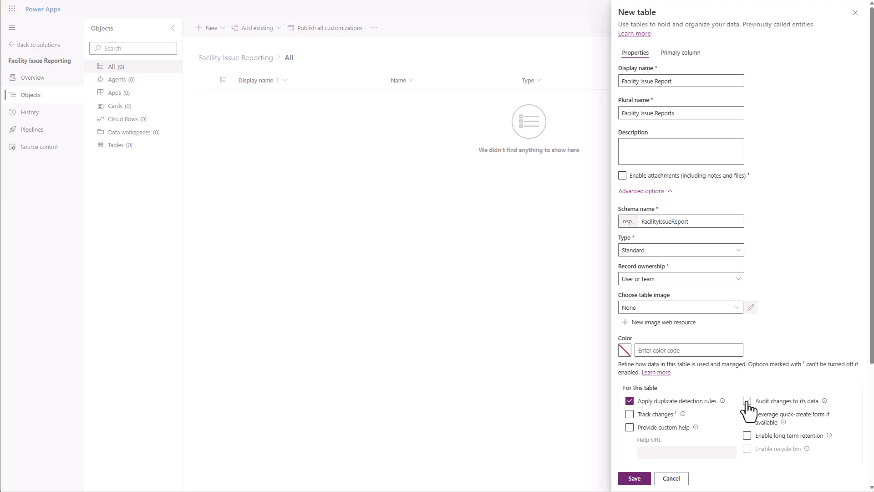
{"action": "left_click", "coordinate": [747, 414]}
{"action": "left_click", "coordinate": [638, 478]}
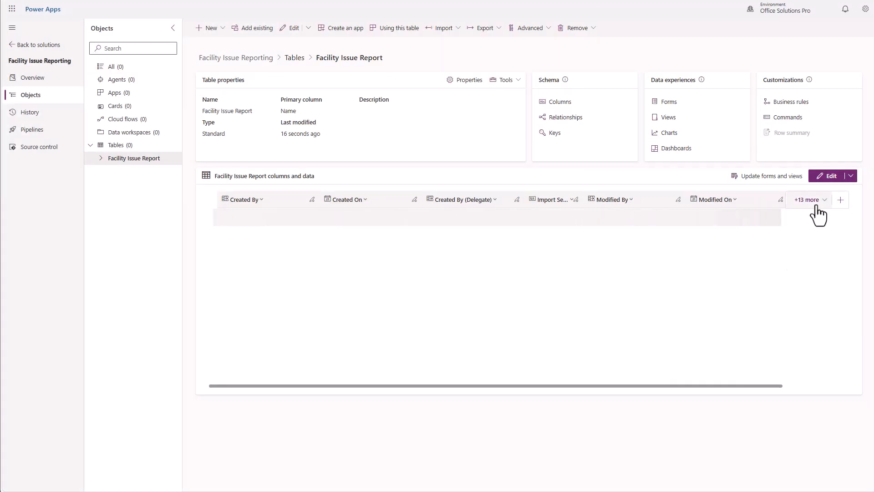
Hide Created On, Created By (Delegate), Import Sequence Number, Modified By and Modified On from the table's column view
{"action": "left_click", "coordinate": [812, 201]}
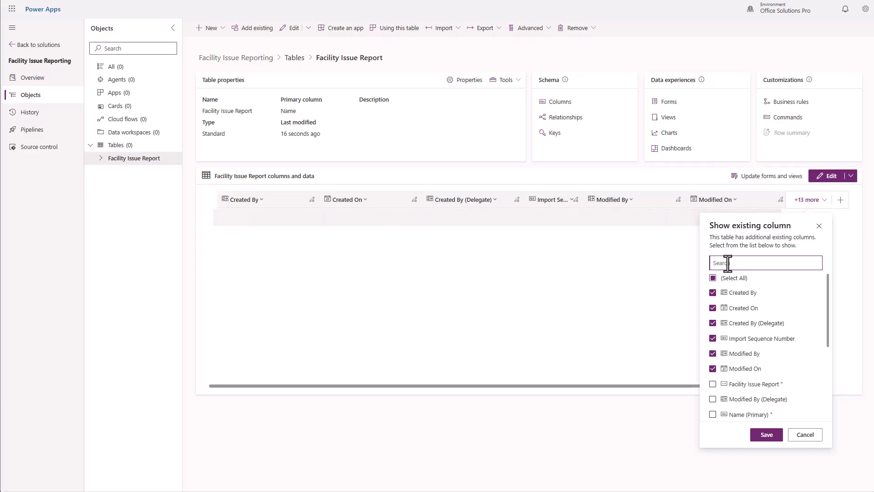
{"action": "left_click", "coordinate": [712, 323]}
{"action": "left_click", "coordinate": [712, 338]}
{"action": "left_click", "coordinate": [713, 353]}
{"action": "left_click", "coordinate": [713, 369]}
{"action": "left_click", "coordinate": [712, 308]}
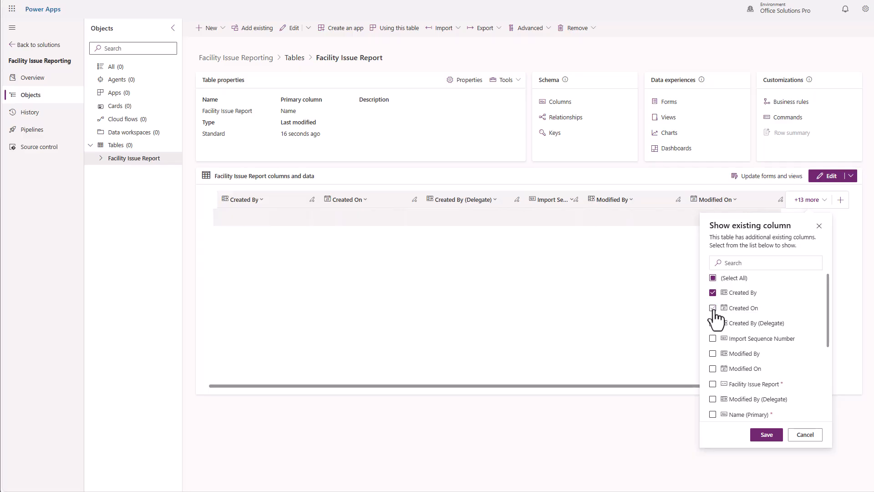
{"action": "left_click", "coordinate": [771, 438]}
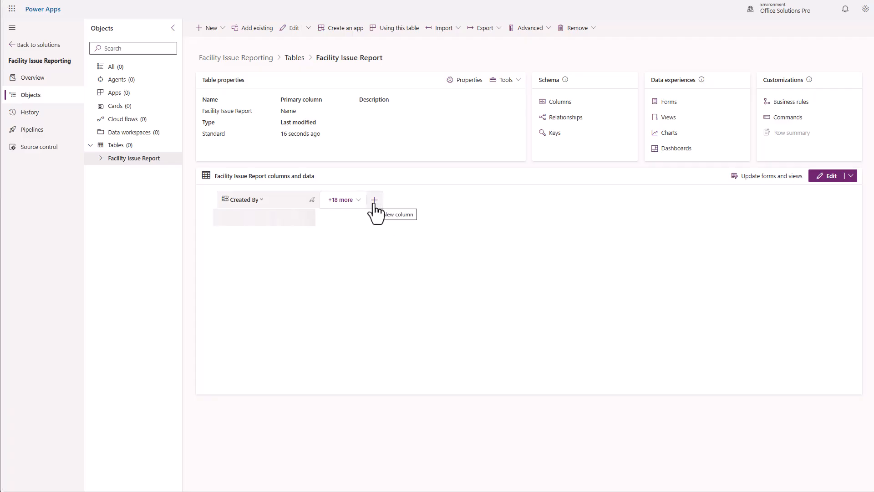
Set up a new column named Reported By with the Lookup data type
{"action": "left_click", "coordinate": [375, 200]}
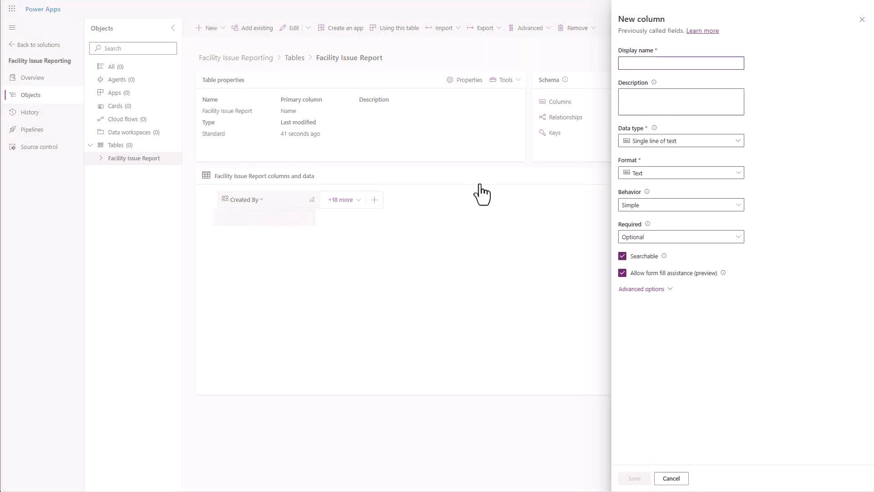
{"action": "left_click", "coordinate": [647, 63]}
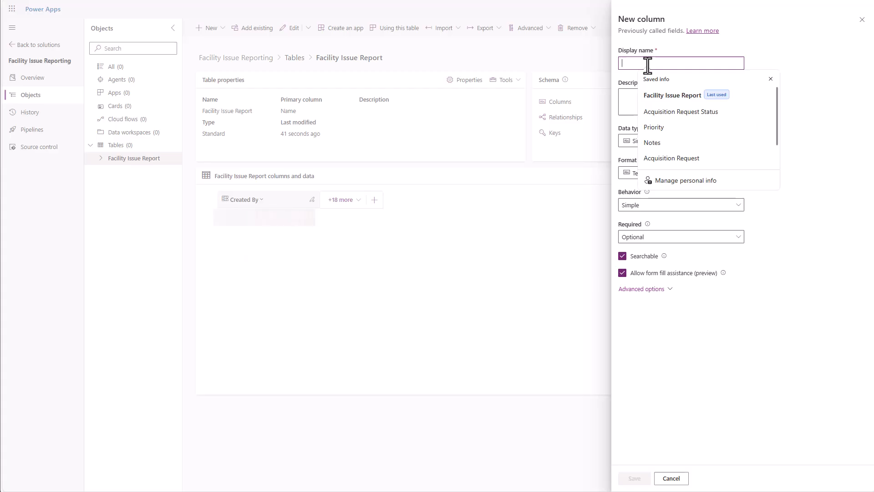
{"action": "type", "text": "Repor"}
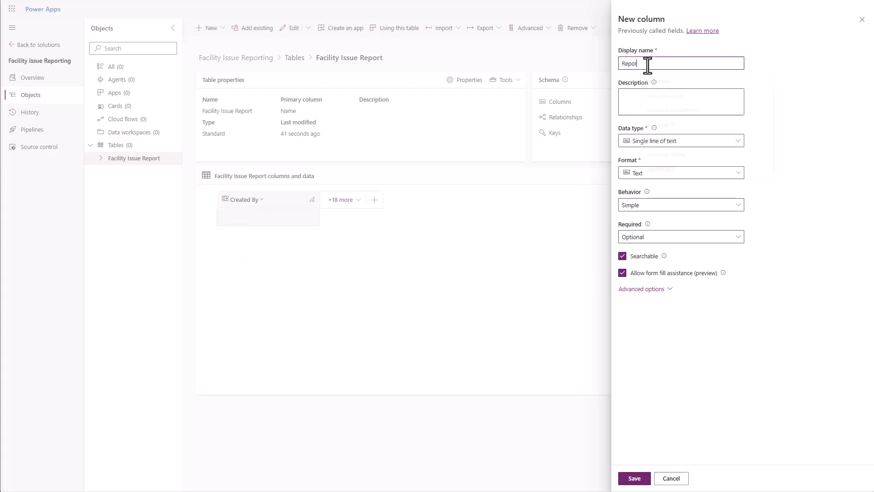
{"action": "type", "text": "ted By"}
{"action": "left_click", "coordinate": [698, 142]}
{"action": "mouse_move", "coordinate": [704, 220]}
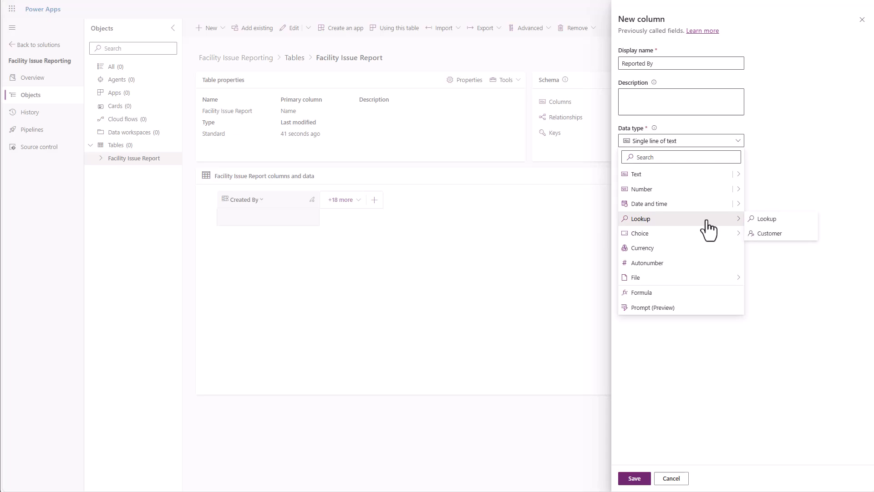
{"action": "left_click", "coordinate": [770, 220]}
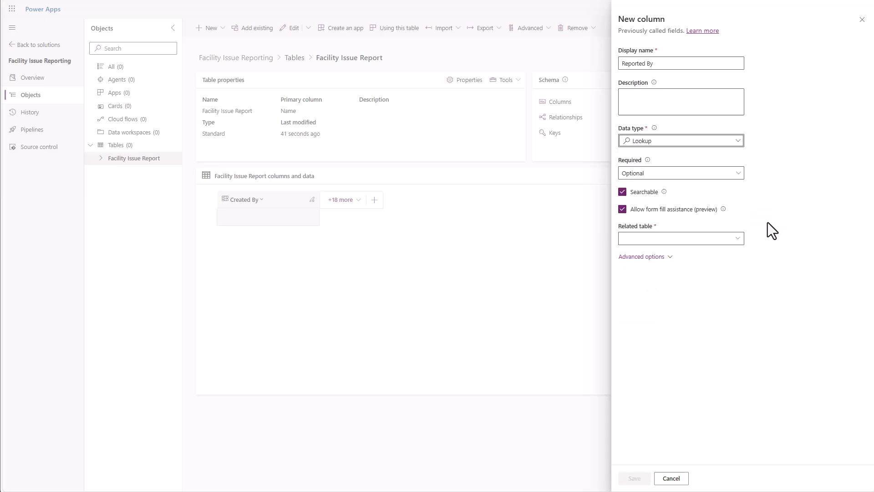
Relate the Reported By lookup to the User table and save the column
{"action": "left_click", "coordinate": [684, 239]}
{"action": "type", "text": "use"}
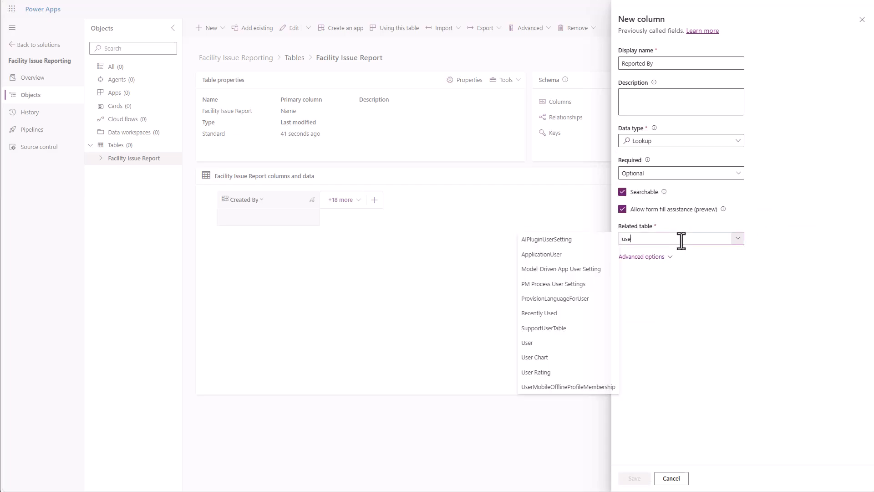
{"action": "type", "text": "r"}
{"action": "left_click", "coordinate": [577, 328]}
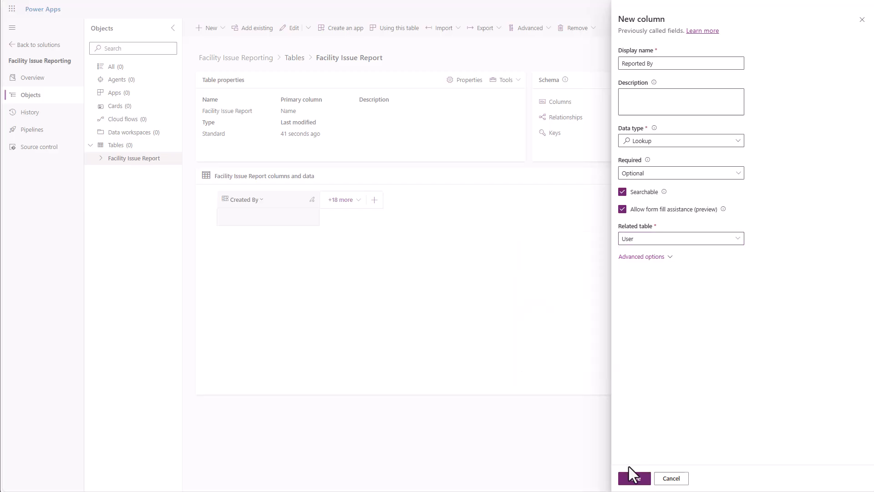
{"action": "left_click", "coordinate": [633, 480]}
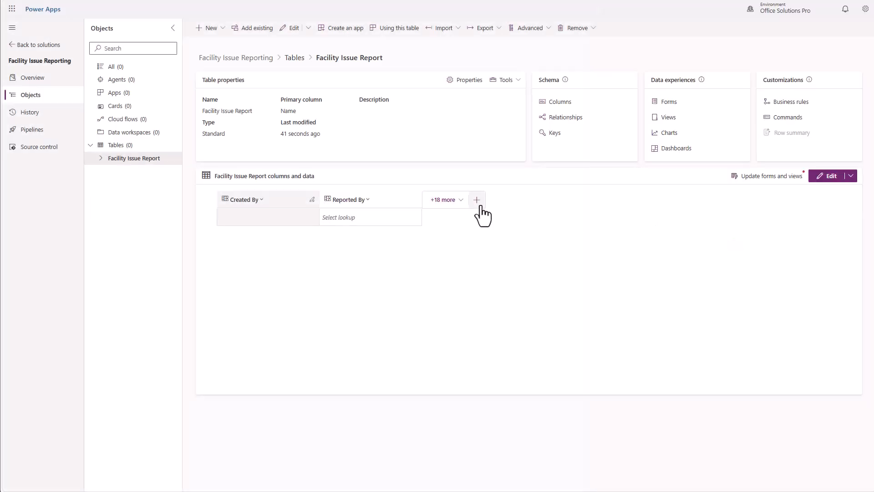
Show the primary Name column, place it first in the table, and hide the Created By column
{"action": "left_click", "coordinate": [457, 201]}
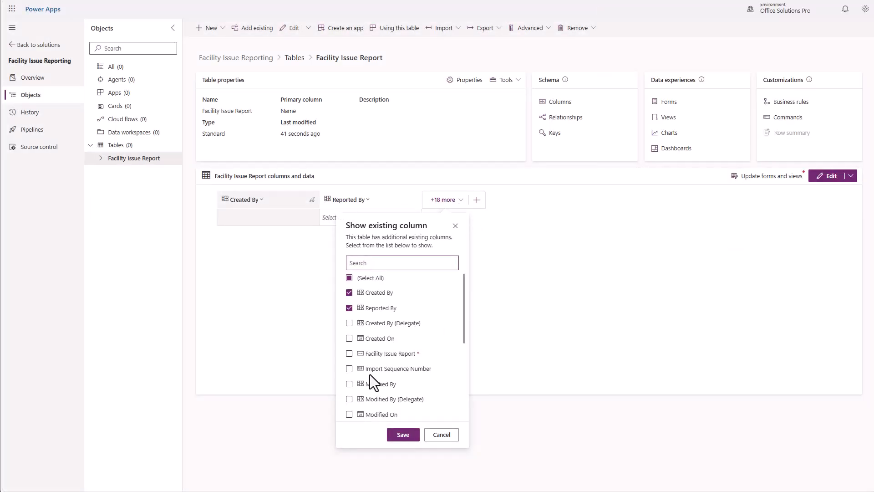
{"action": "scroll", "coordinate": [360, 376], "scroll_direction": "down", "scroll_amount": 1}
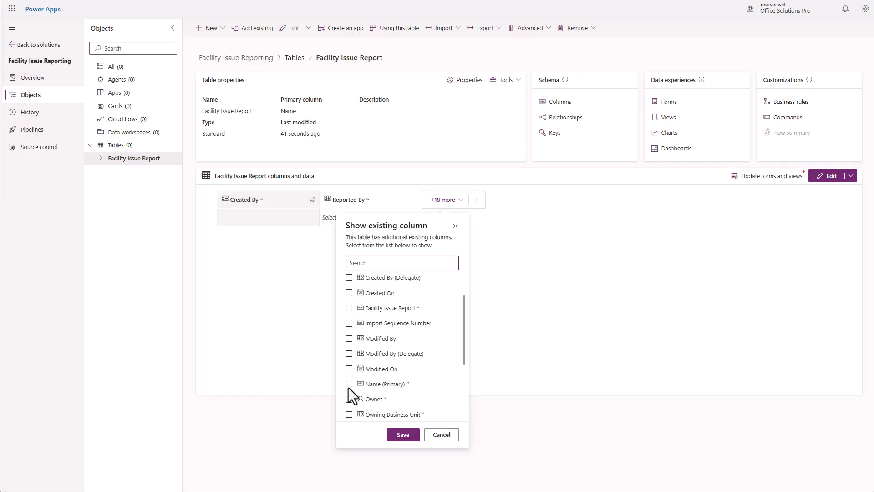
{"action": "left_click", "coordinate": [349, 384]}
{"action": "left_click", "coordinate": [404, 435]}
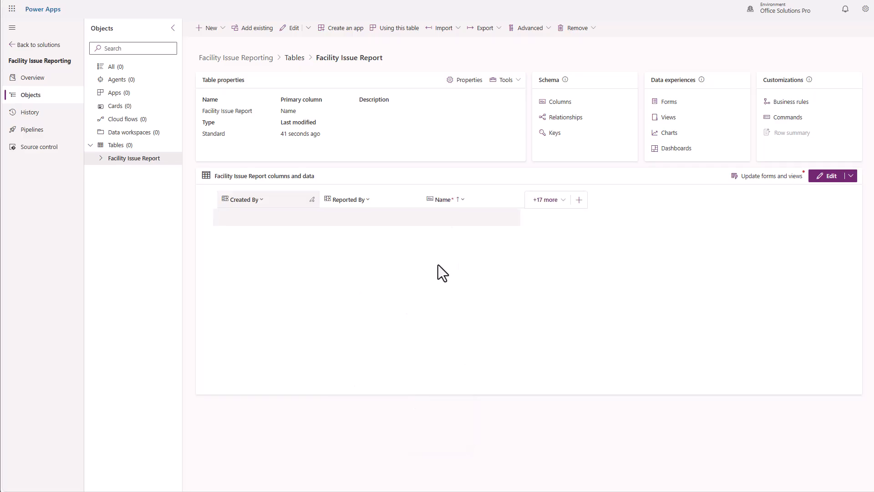
{"action": "left_click_drag", "start_coordinate": [458, 203], "coordinate": [241, 199]}
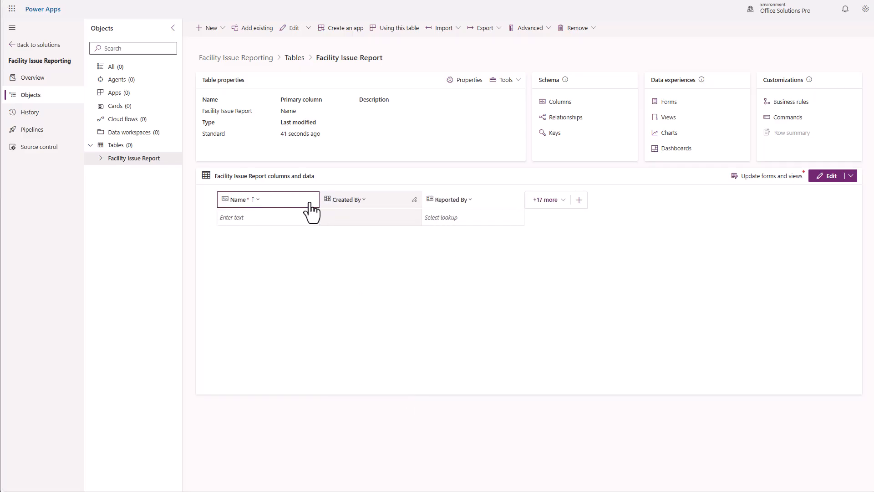
{"action": "left_click", "coordinate": [362, 201]}
{"action": "left_click", "coordinate": [362, 231]}
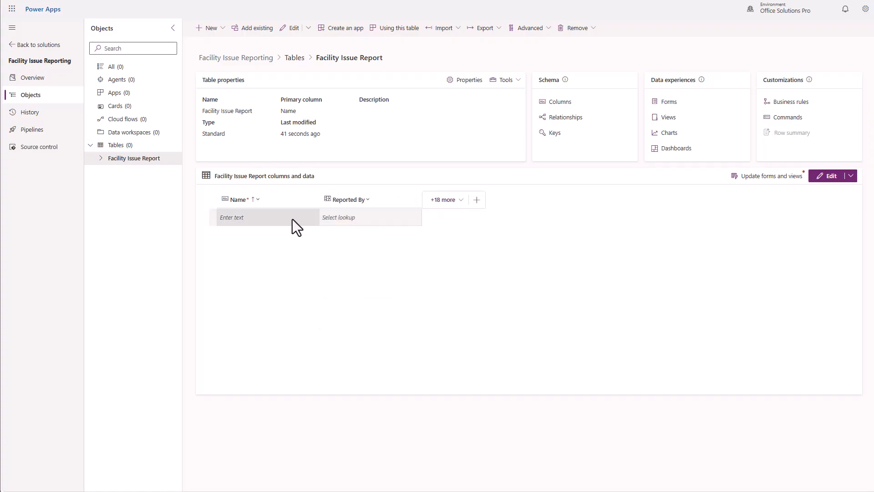
Rename the table's primary Name column to Issue Short Name, review its advanced options and save the column
{"action": "left_click", "coordinate": [256, 200]}
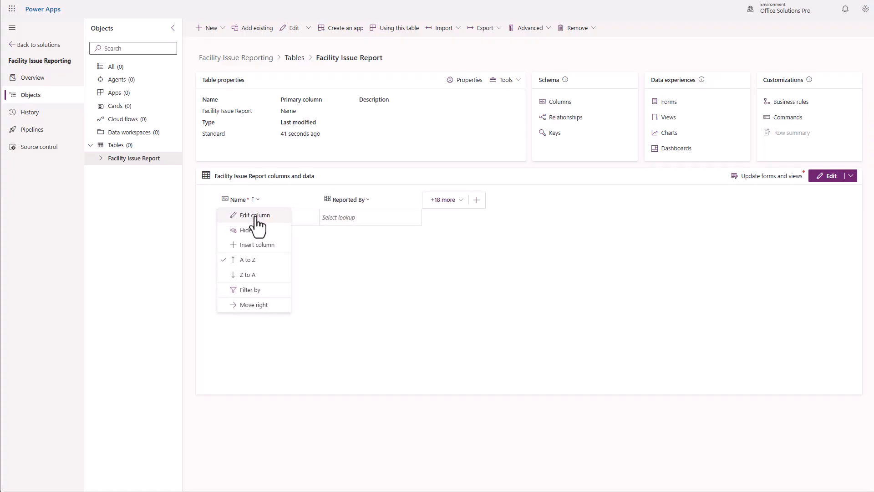
{"action": "left_click", "coordinate": [255, 216]}
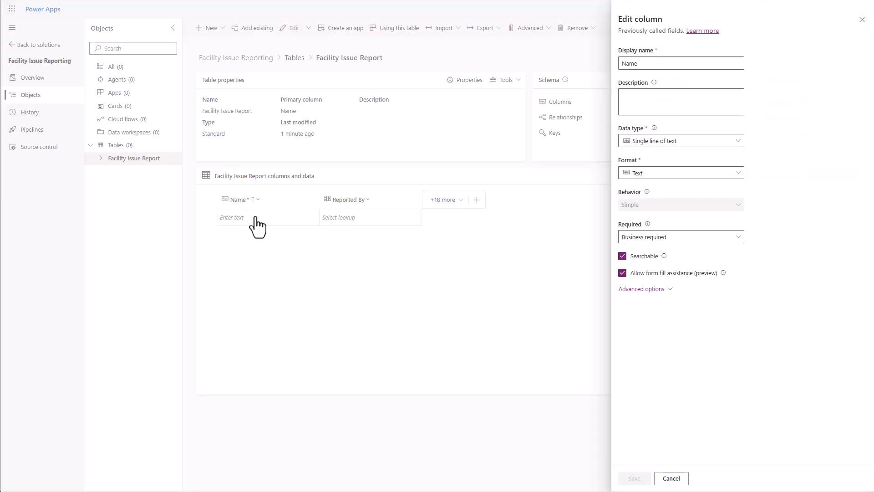
{"action": "left_click", "coordinate": [626, 64]}
{"action": "type", "text": "Issu"}
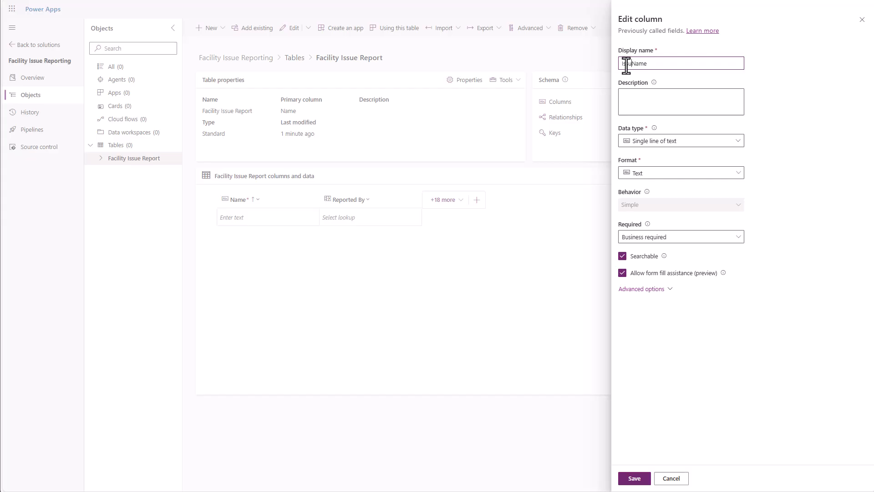
{"action": "type", "text": "e Short"}
{"action": "left_click", "coordinate": [646, 289]}
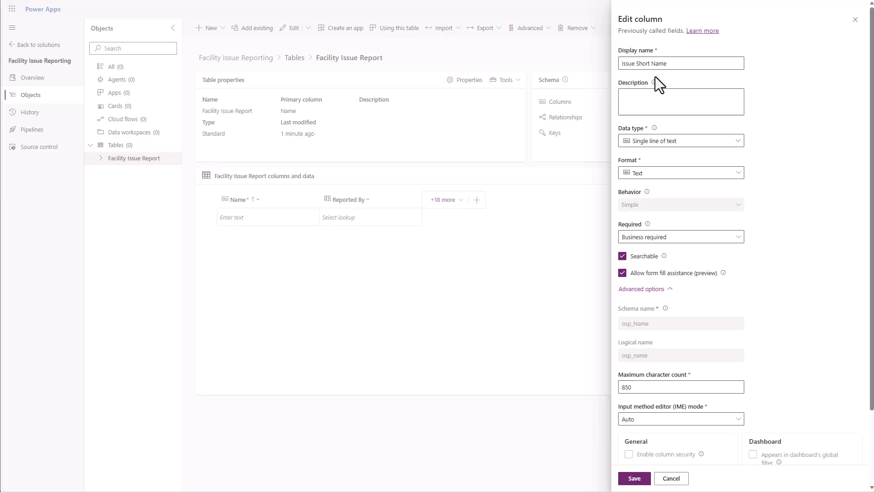
{"action": "scroll", "coordinate": [685, 369], "scroll_direction": "down", "scroll_amount": 2}
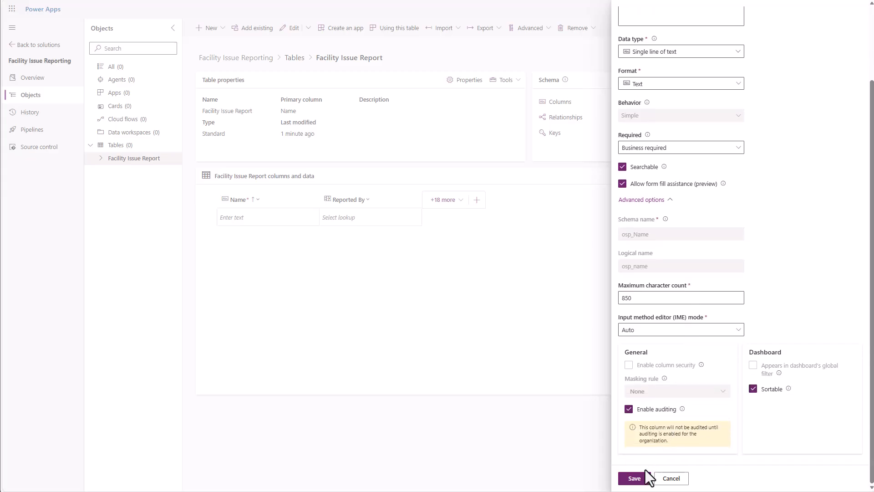
{"action": "left_click", "coordinate": [635, 479]}
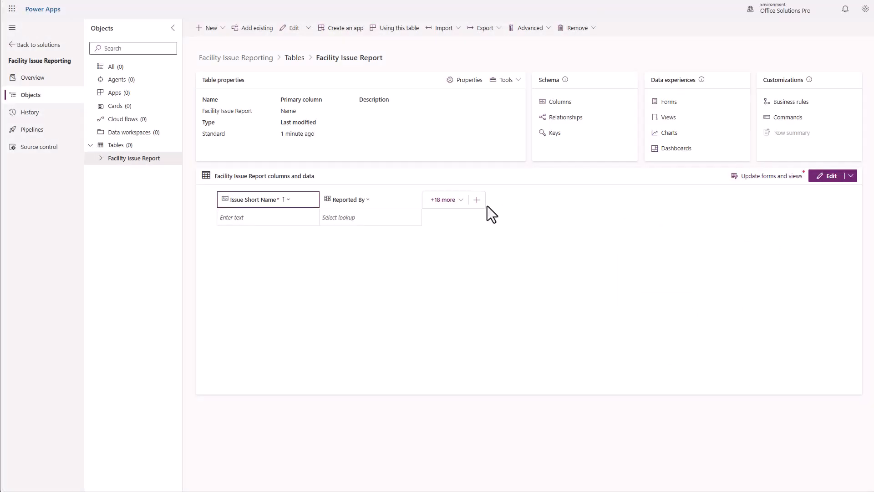
Set up a new column named Reporter's Email as a single line of text with the Email format
{"action": "left_click", "coordinate": [476, 200]}
{"action": "left_click", "coordinate": [636, 64]}
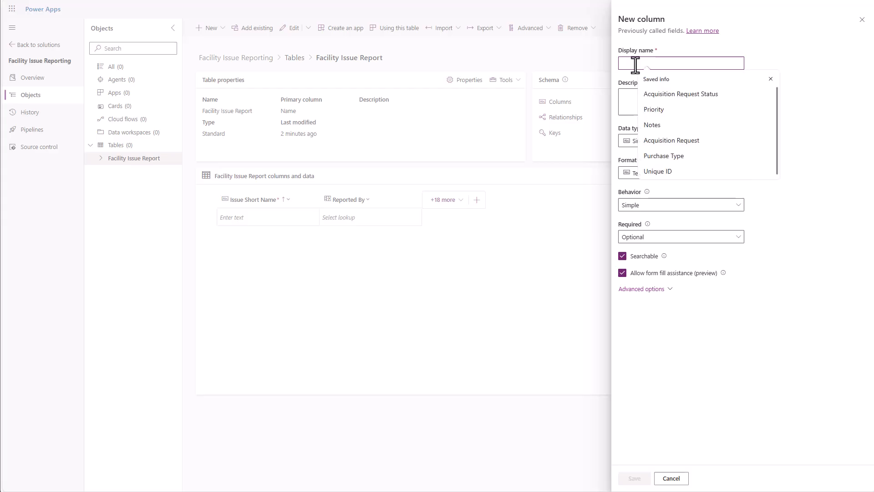
{"action": "type", "text": "Repo"}
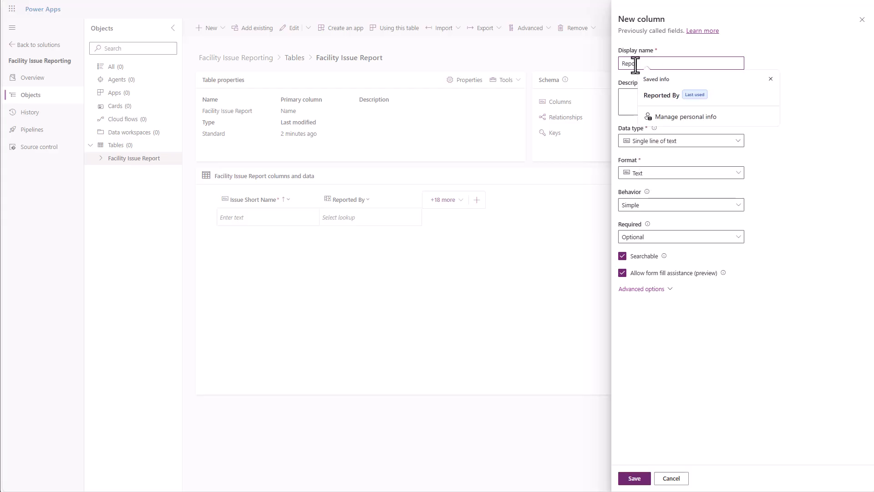
{"action": "type", "text": "rter's Email"}
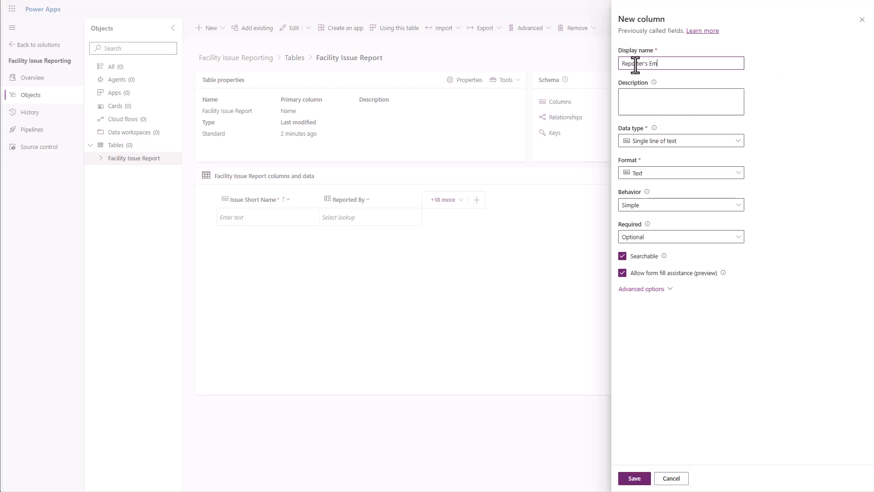
{"action": "left_click", "coordinate": [716, 142]}
{"action": "mouse_move", "coordinate": [741, 179]}
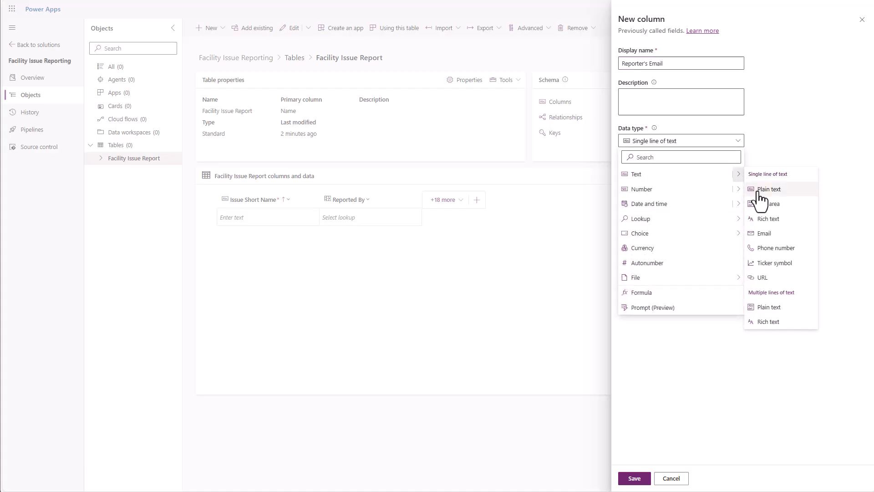
{"action": "left_click", "coordinate": [771, 241]}
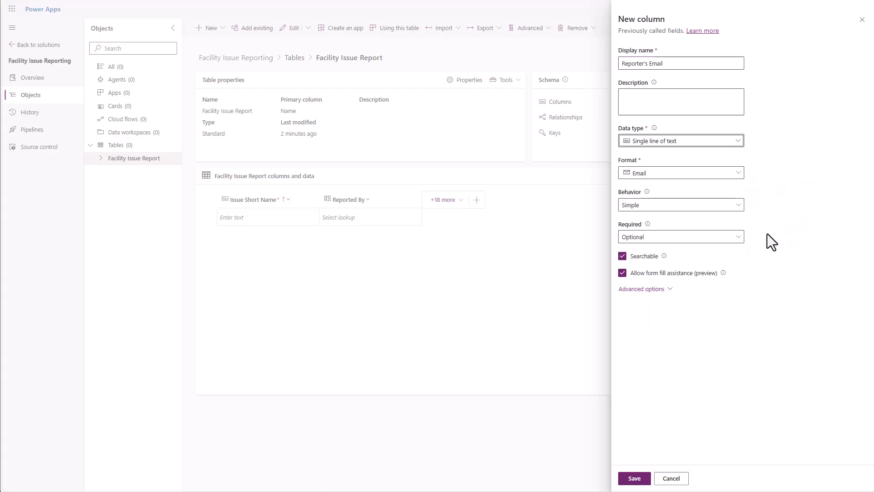
Set the Reporter's Email column's maximum character count to 1000 and save the column
{"action": "left_click", "coordinate": [643, 289]}
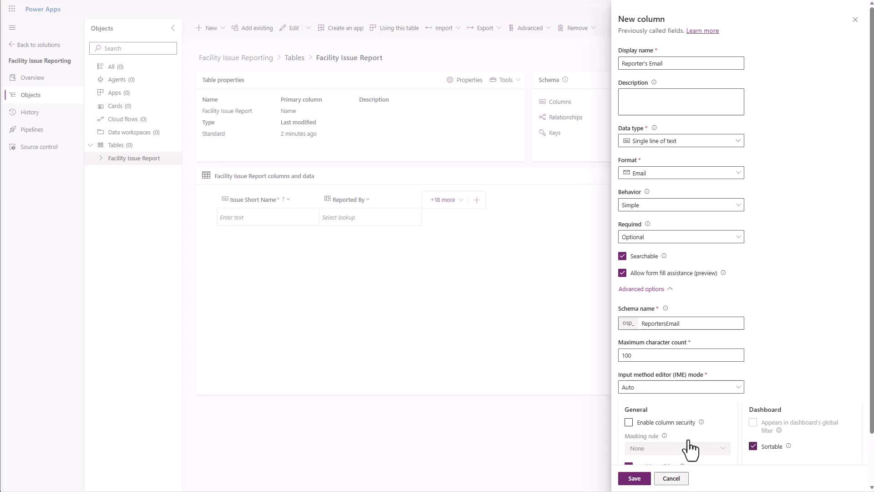
{"action": "left_click", "coordinate": [638, 356]}
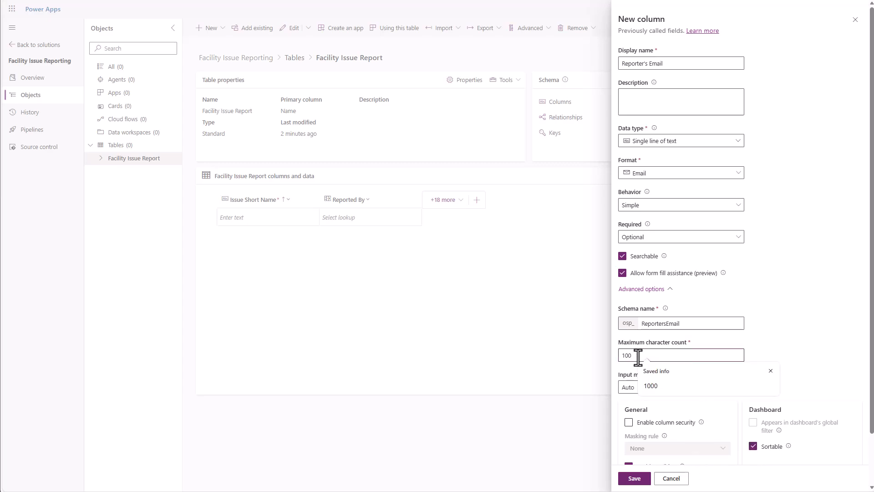
{"action": "type", "text": "0"}
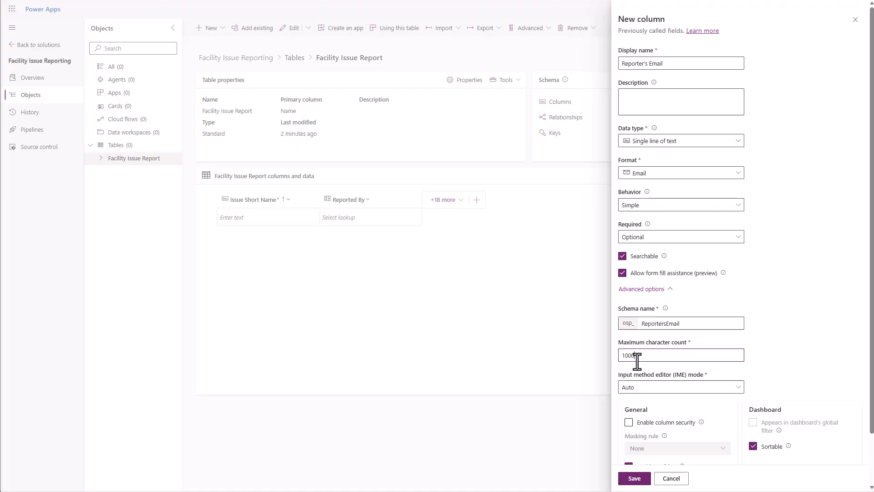
{"action": "left_click", "coordinate": [635, 478]}
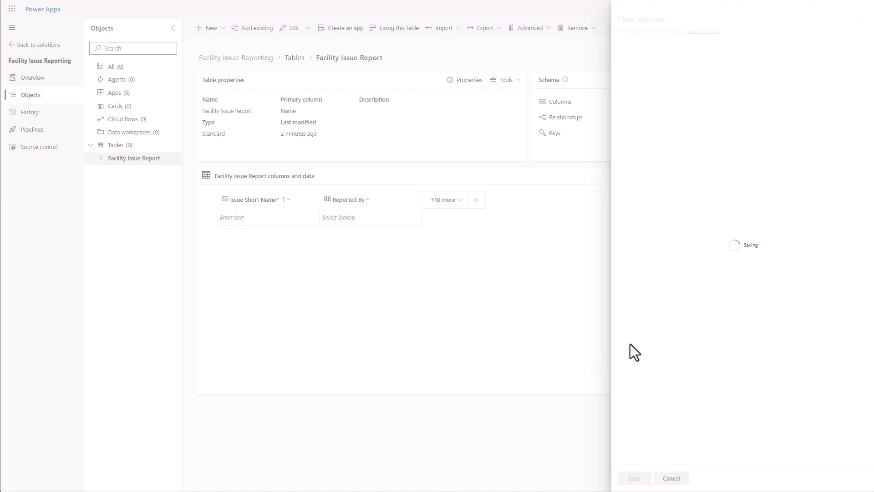
Set up a new column named Reporter's Organization with the Choice data type
{"action": "left_click", "coordinate": [579, 203]}
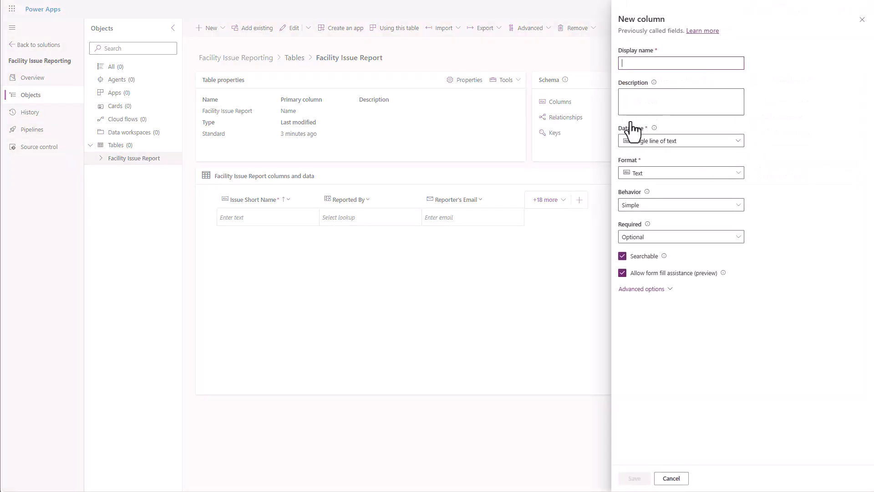
{"action": "type", "text": "Repor"}
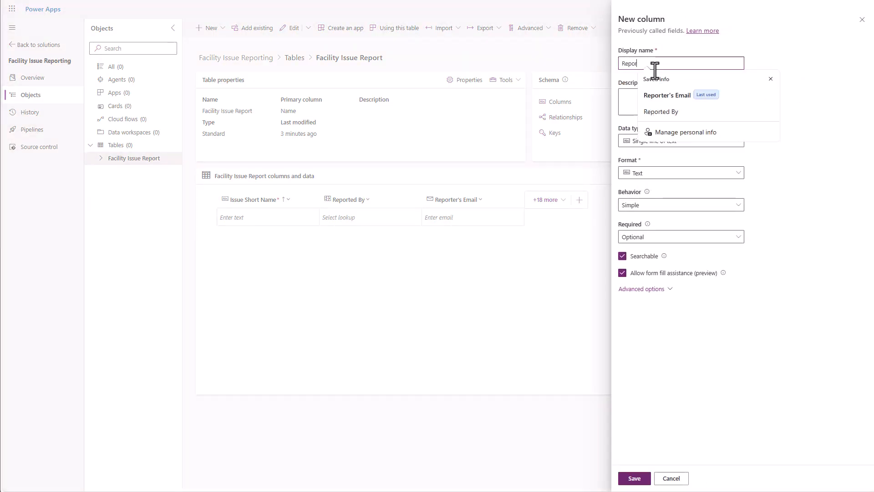
{"action": "type", "text": "ter's Organization"}
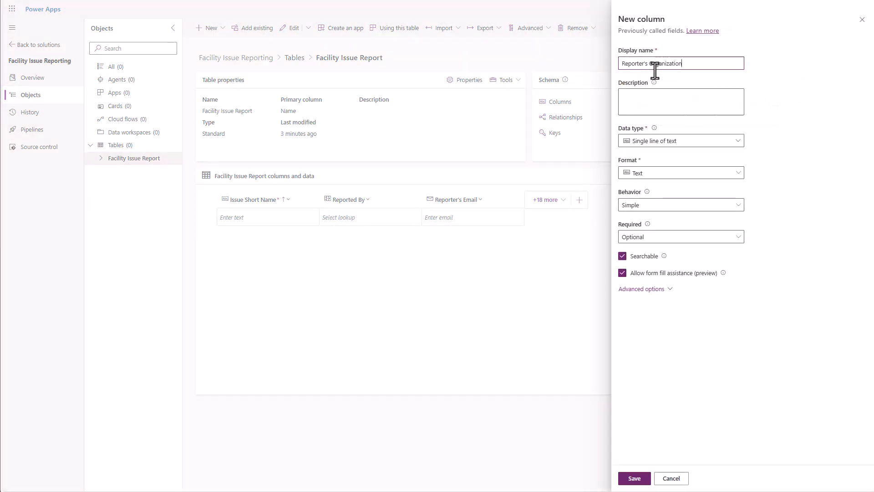
{"action": "left_click", "coordinate": [736, 140]}
{"action": "mouse_move", "coordinate": [696, 234]}
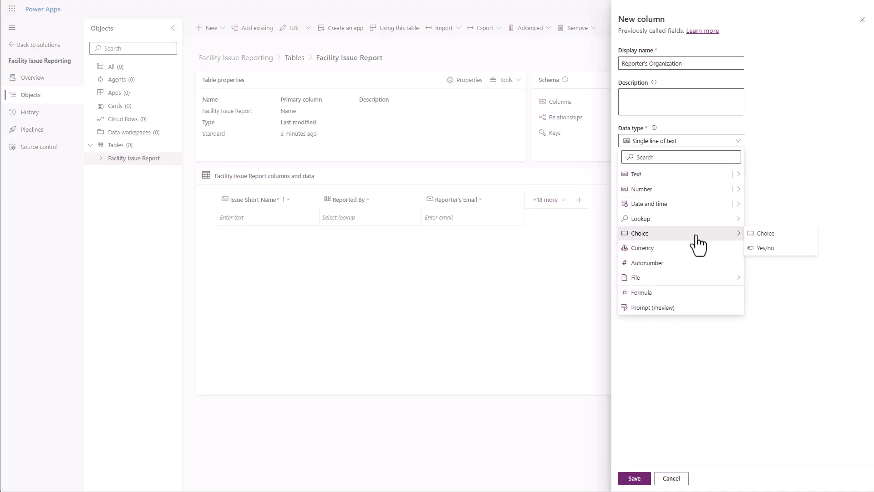
{"action": "left_click", "coordinate": [758, 234]}
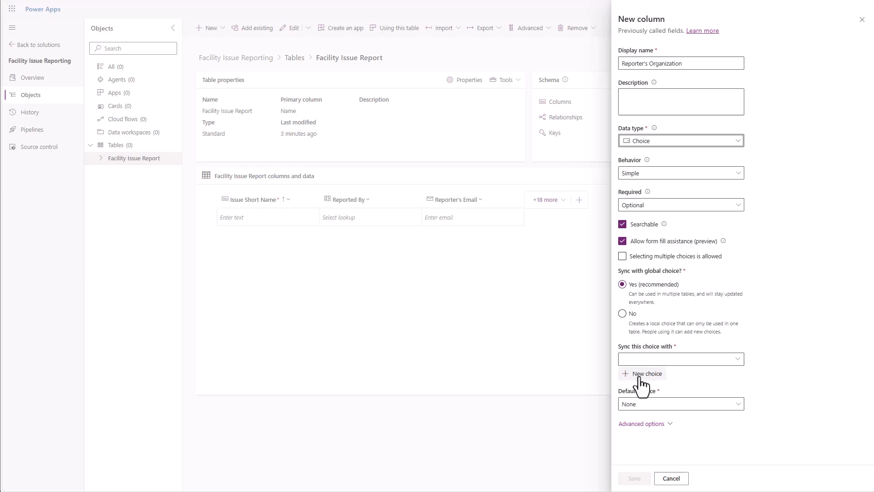
Give Reporter's Organization the local, non-global choices HQ, Sales and IT, and save the column
{"action": "left_click", "coordinate": [624, 314]}
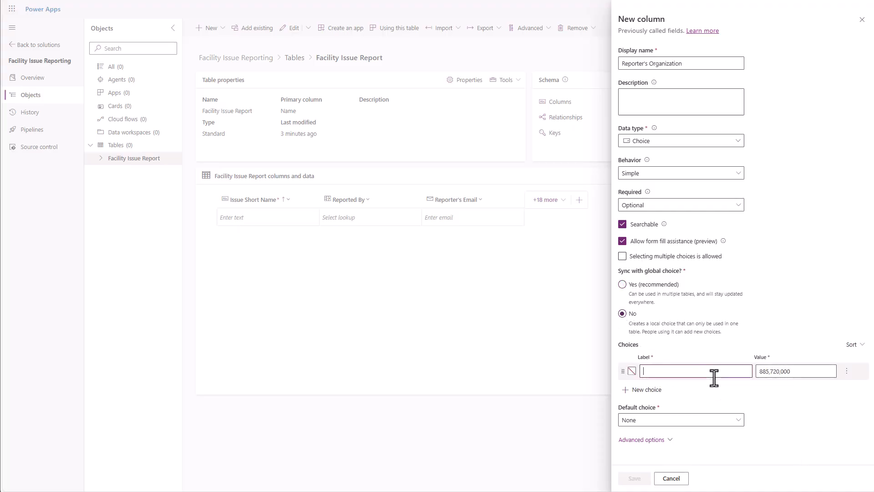
{"action": "type", "text": "HQ"}
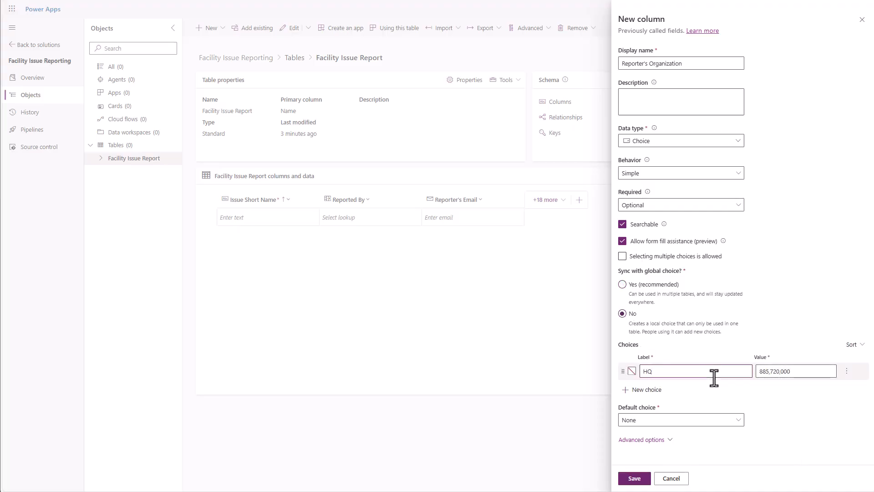
{"action": "left_click", "coordinate": [662, 391]}
{"action": "type", "text": "Sales"}
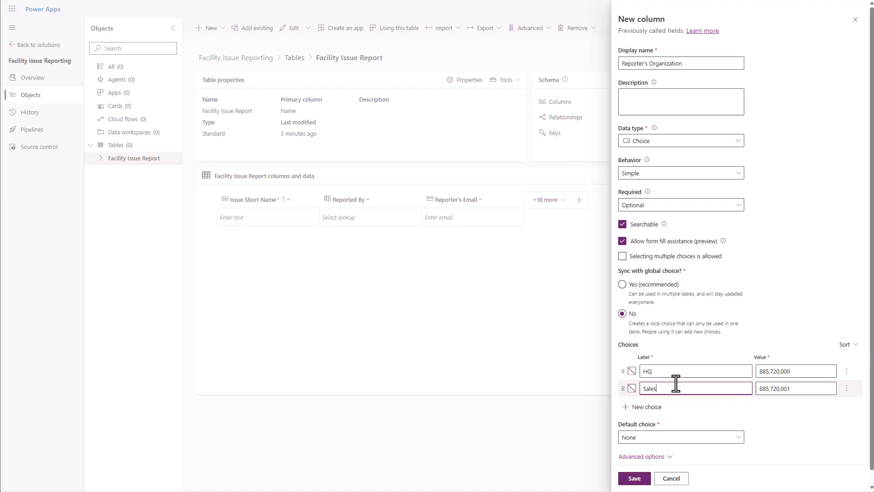
{"action": "left_click", "coordinate": [648, 406]}
{"action": "type", "text": "IT"}
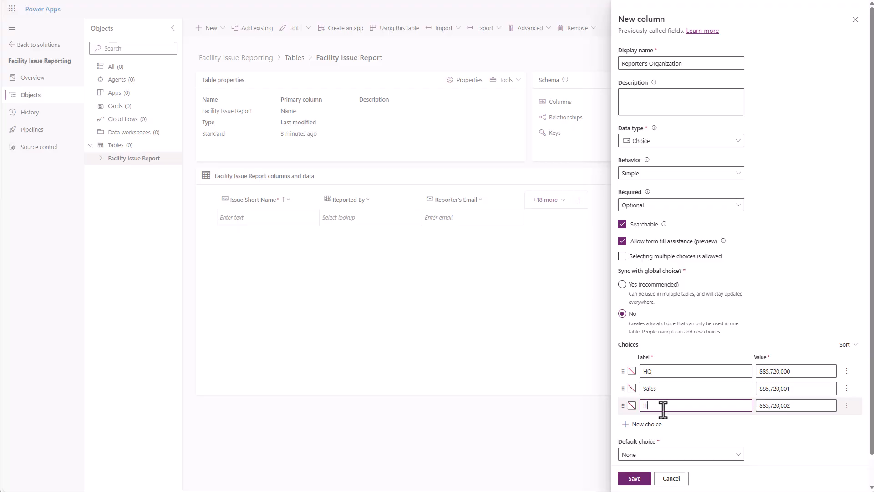
{"action": "scroll", "coordinate": [654, 412], "scroll_direction": "down", "scroll_amount": 1}
{"action": "left_click", "coordinate": [646, 444]}
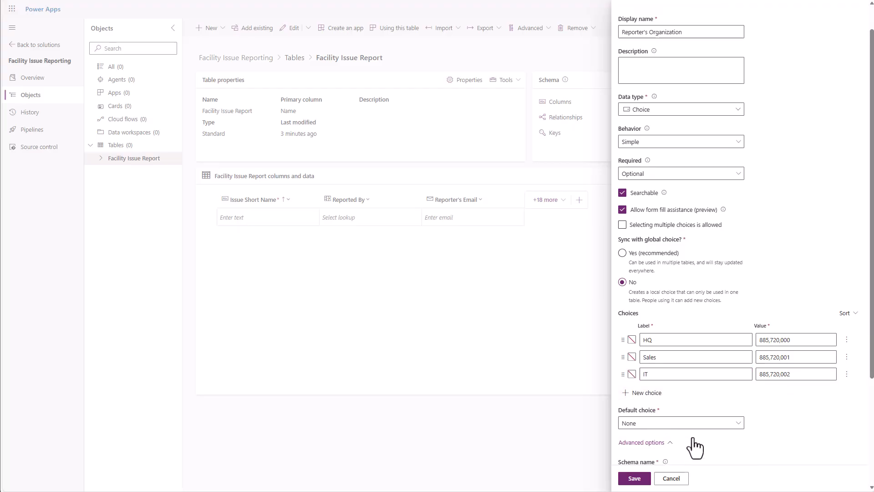
{"action": "scroll", "coordinate": [693, 445], "scroll_direction": "down", "scroll_amount": 2}
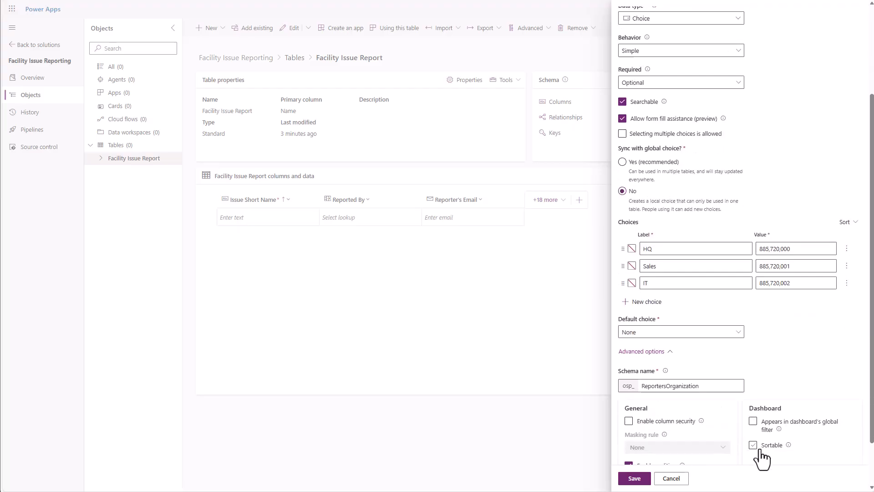
{"action": "left_click", "coordinate": [634, 478]}
Set up a new column named Floor Observed with the Choice data type
{"action": "left_click", "coordinate": [638, 205]}
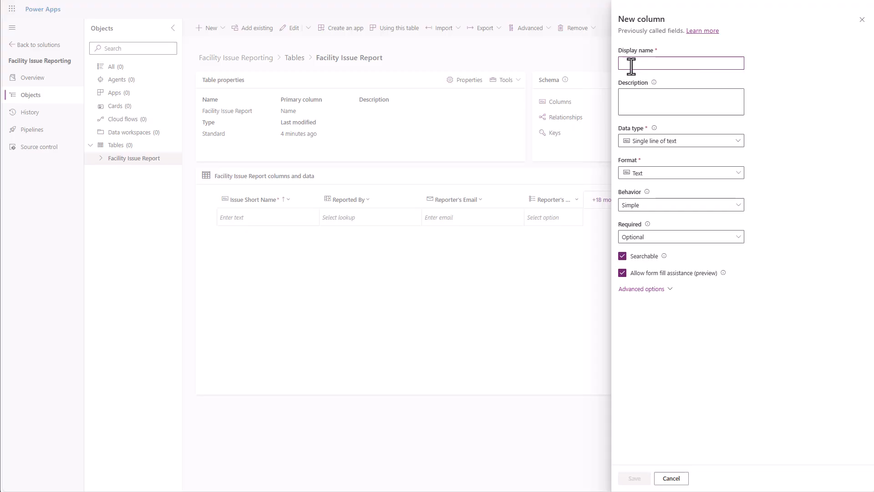
{"action": "type", "text": "Floor Observed"}
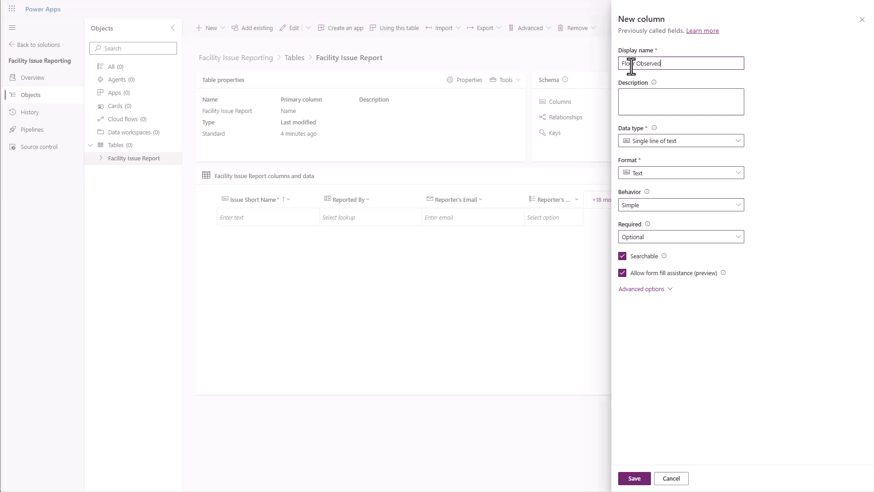
{"action": "left_click", "coordinate": [703, 142]}
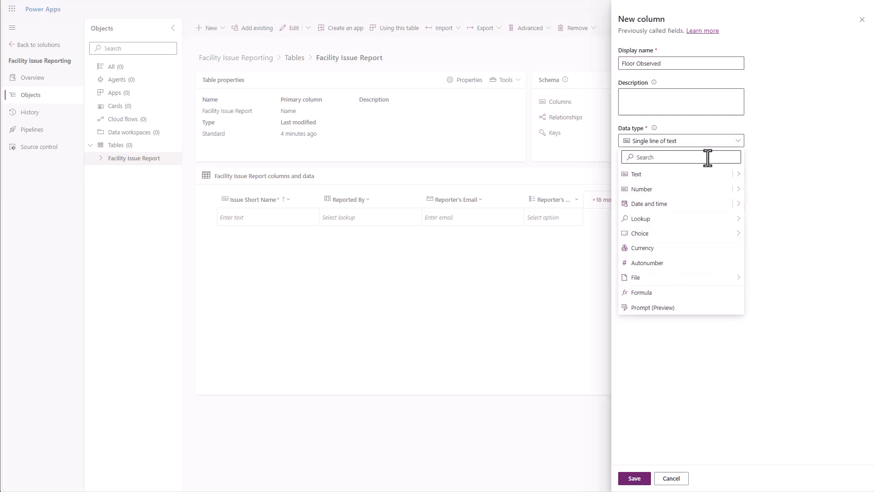
{"action": "mouse_move", "coordinate": [721, 240]}
{"action": "left_click", "coordinate": [754, 236]}
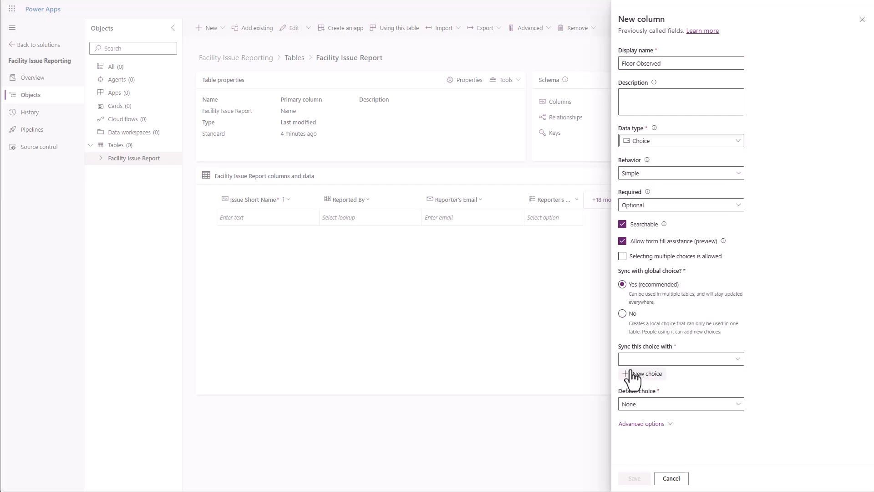
Make Floor Observed a local, non-global choice and add the choices Basement, Ground Level and 1st Floor
{"action": "left_click", "coordinate": [631, 328]}
{"action": "left_click", "coordinate": [651, 370]}
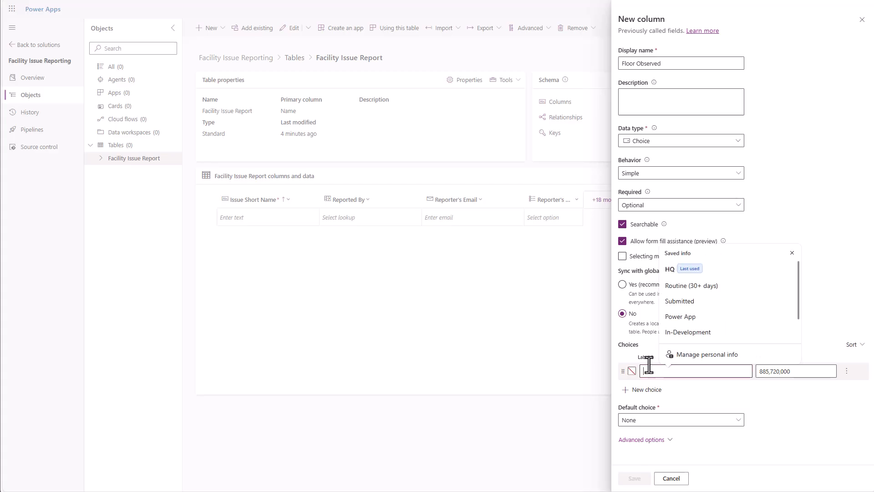
{"action": "type", "text": "Base"}
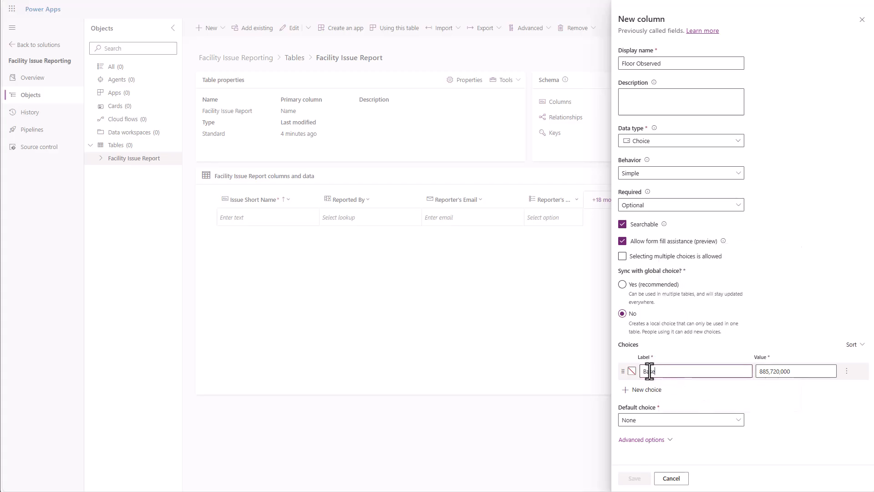
{"action": "type", "text": "ment"}
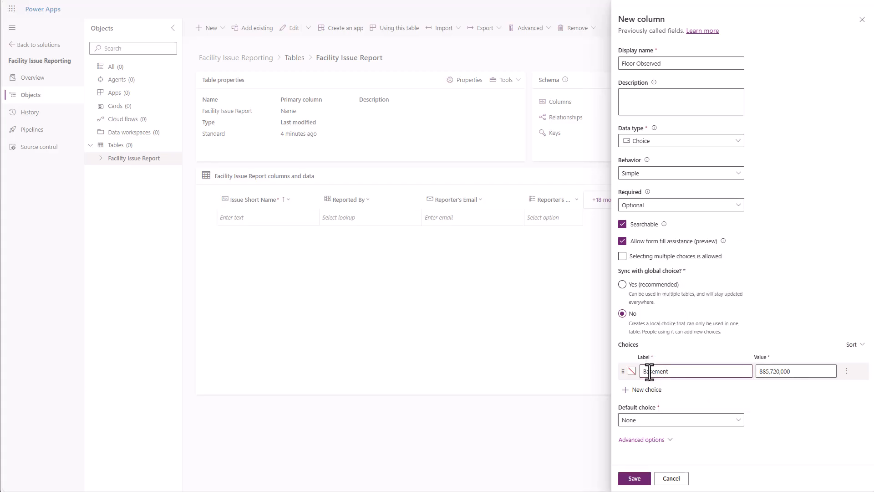
{"action": "left_click", "coordinate": [661, 389]}
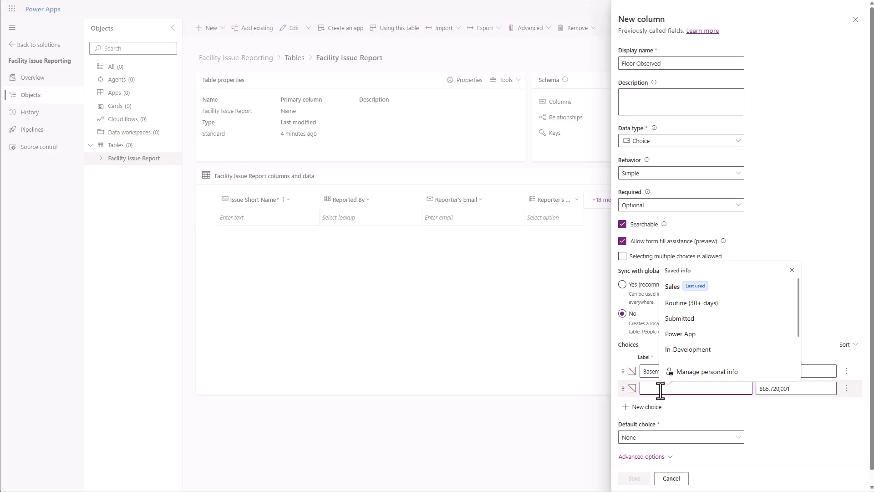
{"action": "type", "text": "Ground Level"}
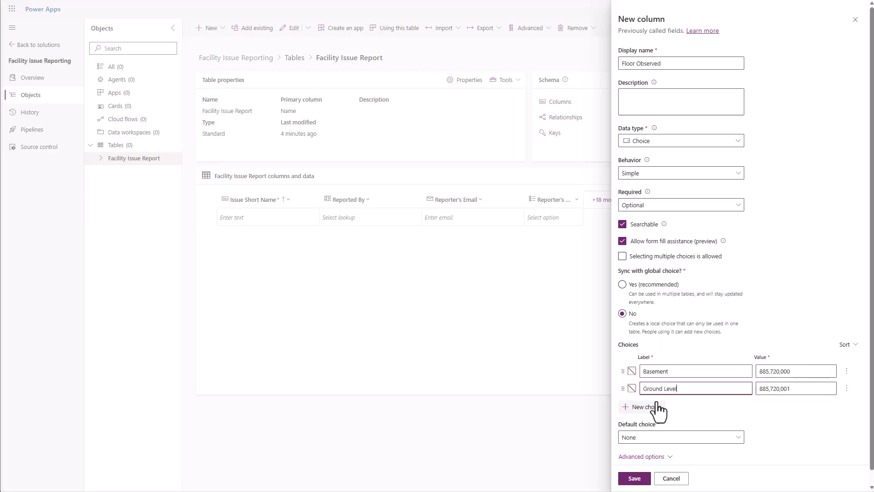
{"action": "left_click", "coordinate": [654, 407]}
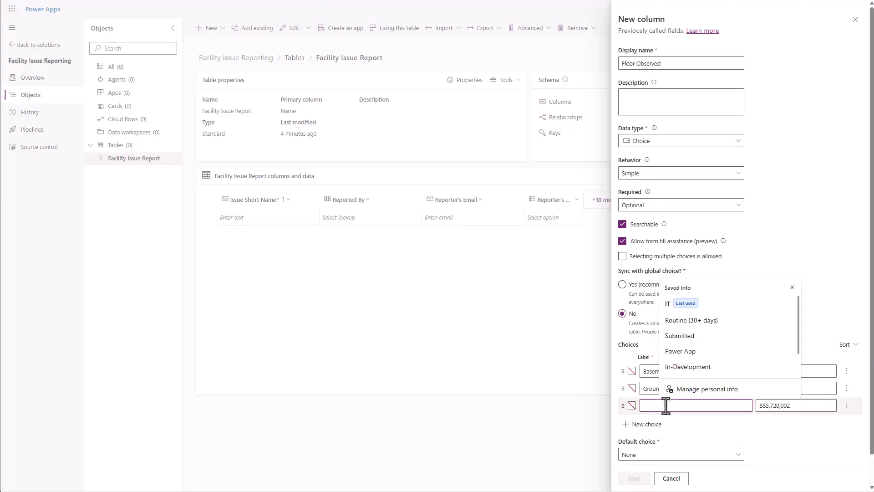
{"action": "type", "text": "1st Floor"}
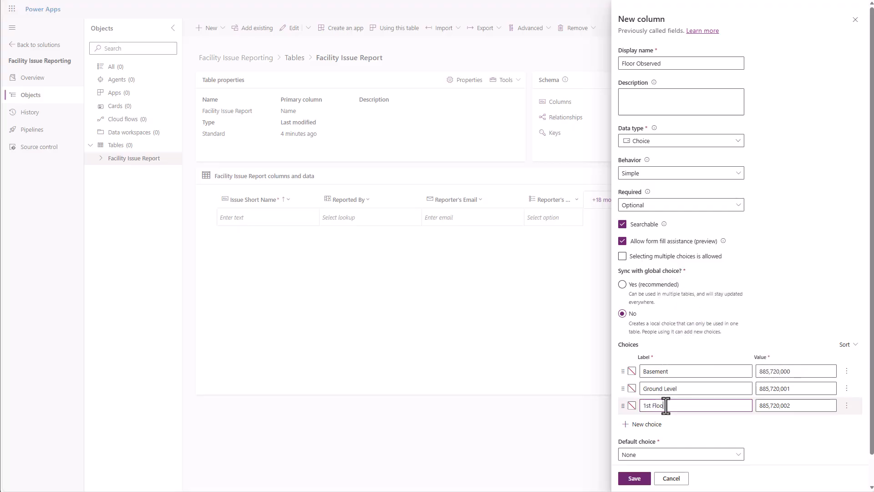
Add the choices 2nd Floor, 3rd Floor and 4th Floor to the Floor Observed column
{"action": "left_click", "coordinate": [660, 423]}
{"action": "type", "text": "2nd Floor"}
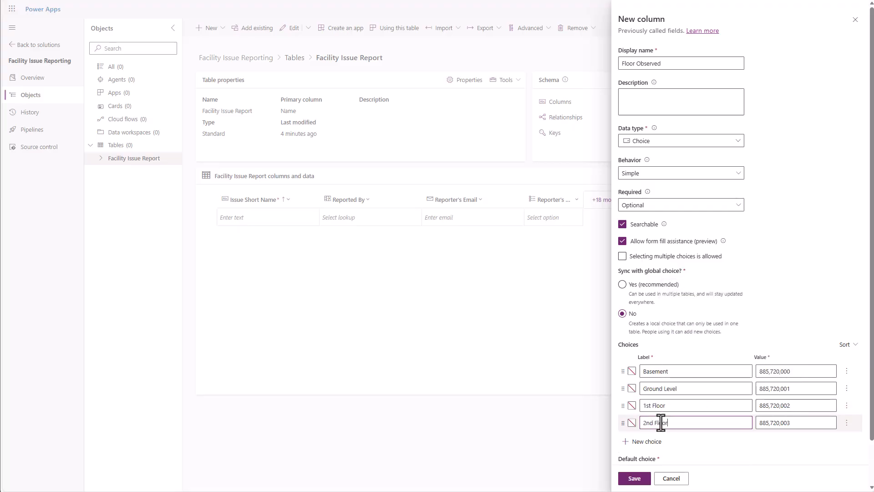
{"action": "left_click", "coordinate": [659, 438]}
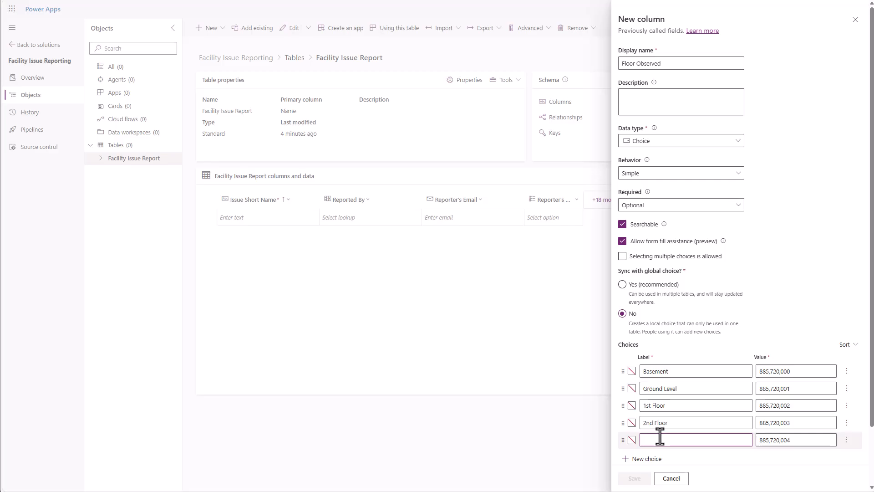
{"action": "type", "text": "3rd Fl"}
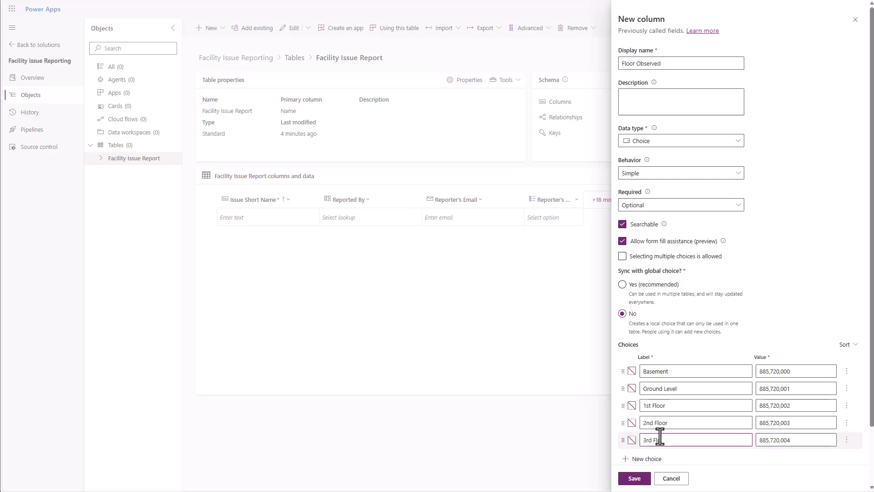
{"action": "type", "text": "oor"}
{"action": "left_click", "coordinate": [646, 458]}
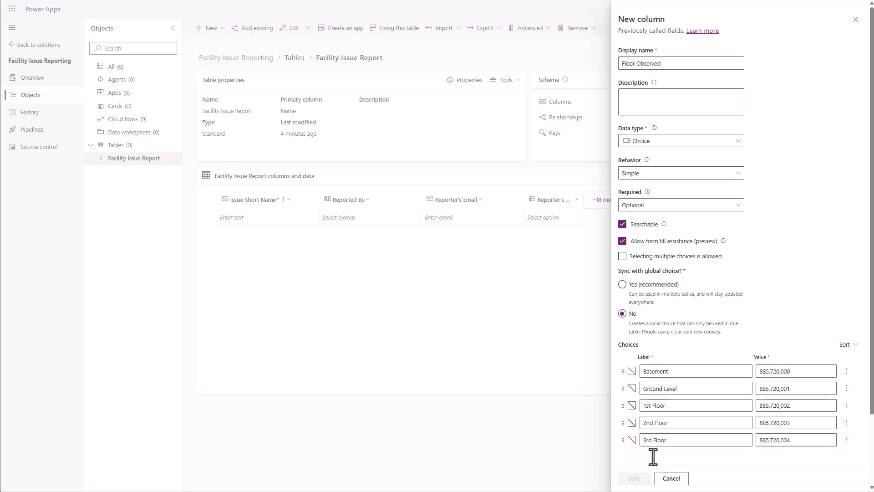
{"action": "type", "text": "4th Floor"}
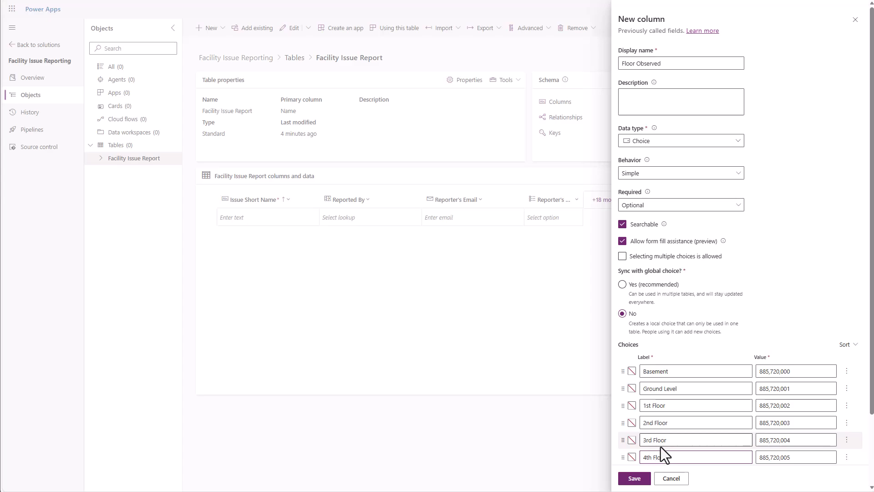
Make the Floor Observed column sortable but not searchable, and save it
{"action": "scroll", "coordinate": [723, 453], "scroll_direction": "down", "scroll_amount": 2}
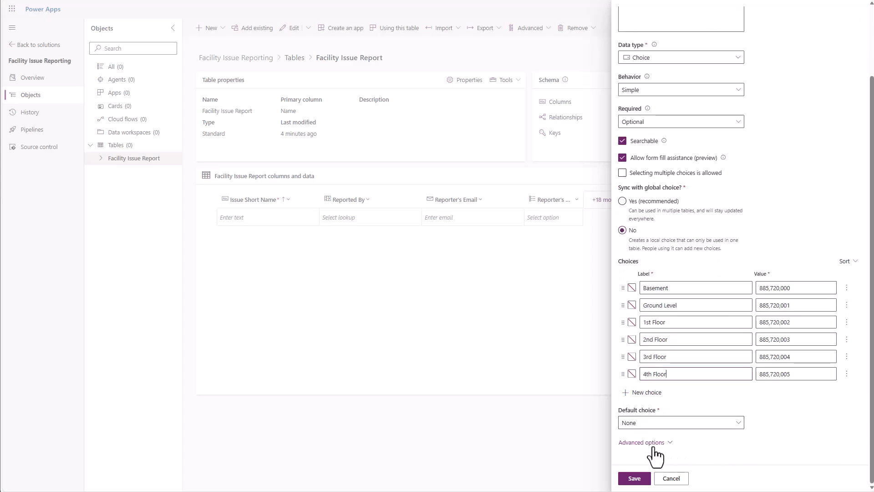
{"action": "left_click", "coordinate": [651, 443]}
{"action": "scroll", "coordinate": [741, 453], "scroll_direction": "down", "scroll_amount": 3}
{"action": "left_click", "coordinate": [753, 399]}
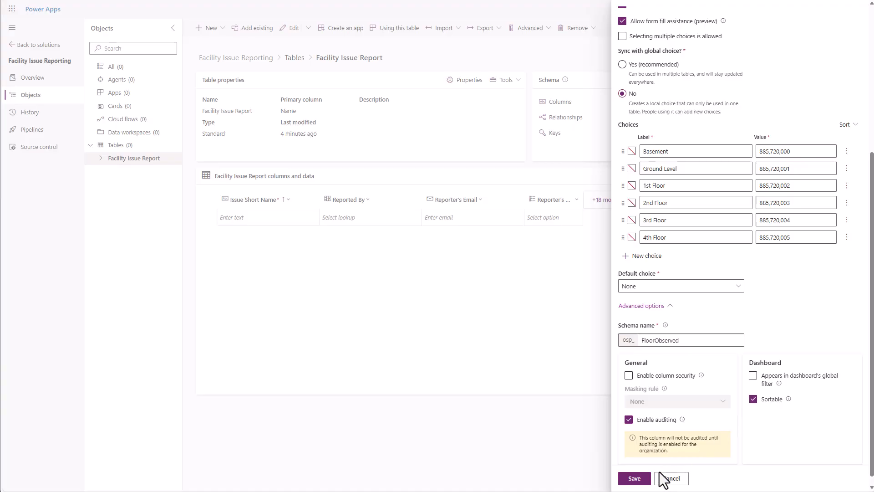
{"action": "scroll", "coordinate": [631, 143], "scroll_direction": "up", "scroll_amount": 1}
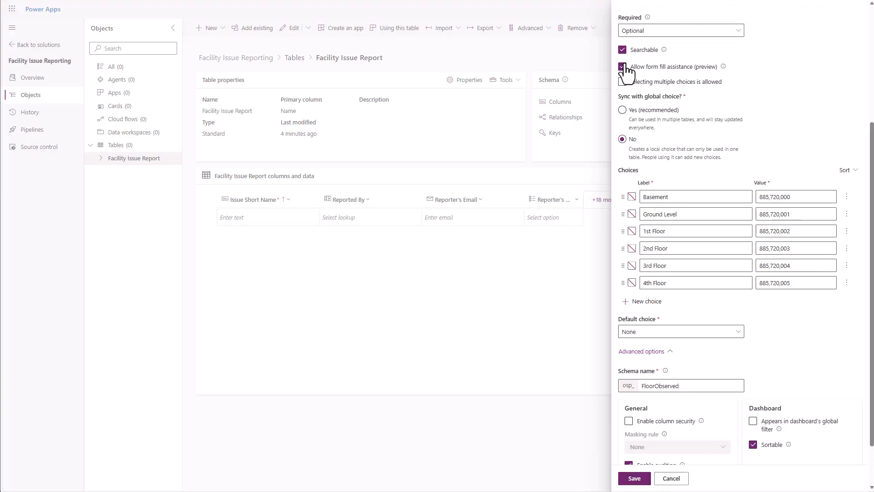
{"action": "left_click", "coordinate": [623, 50]}
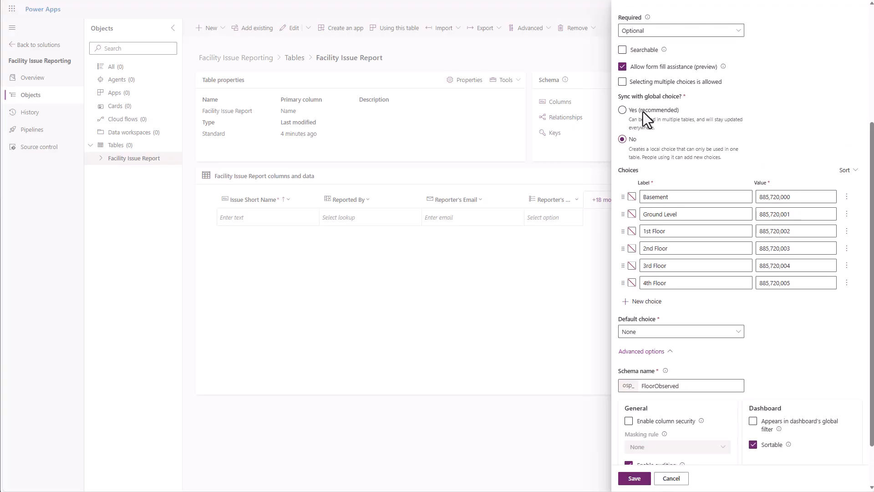
{"action": "left_click", "coordinate": [633, 478]}
Set up a new single-line text column named Room/Area Observed with searching turned off
{"action": "left_click", "coordinate": [698, 200]}
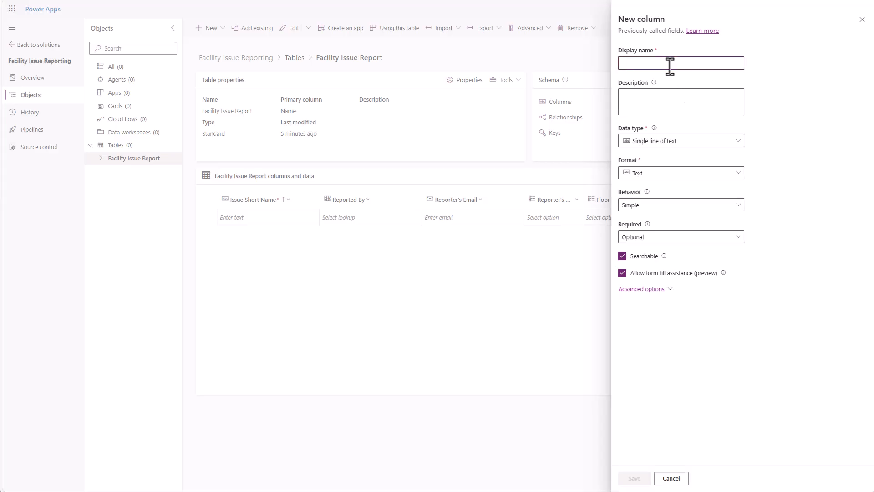
{"action": "type", "text": "Room"}
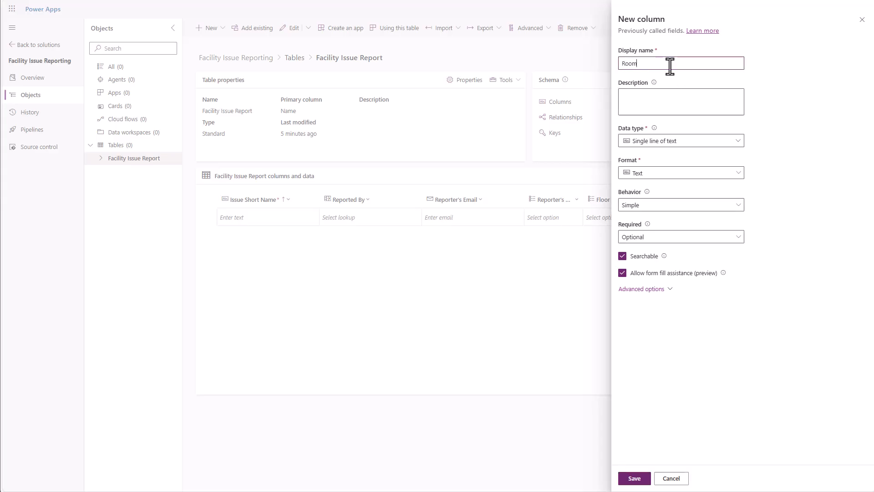
{"action": "type", "text": "/Area Obserfved"}
{"action": "left_click", "coordinate": [668, 64]}
{"action": "key", "text": "BackSpace"}
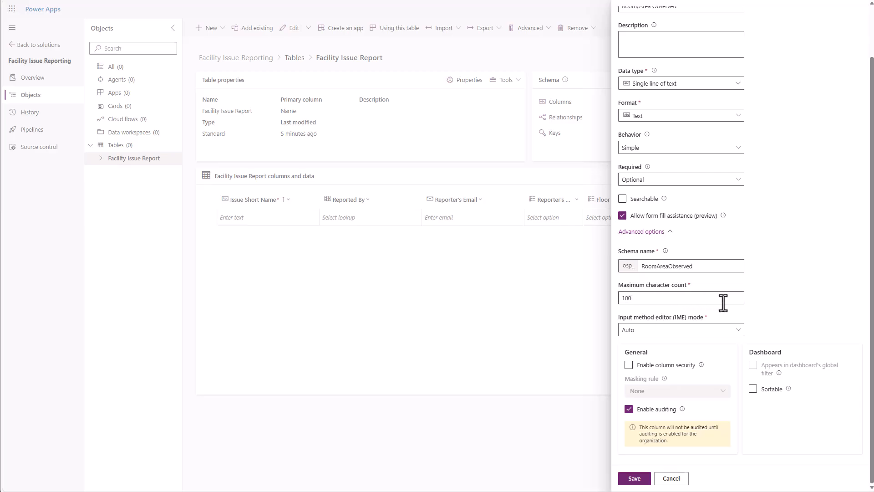
Make the Room/Area Observed column sortable and save it
{"action": "left_click", "coordinate": [752, 392]}
{"action": "scroll", "coordinate": [767, 349], "scroll_direction": "up", "scroll_amount": 2}
{"action": "scroll", "coordinate": [767, 345], "scroll_direction": "up", "scroll_amount": 1}
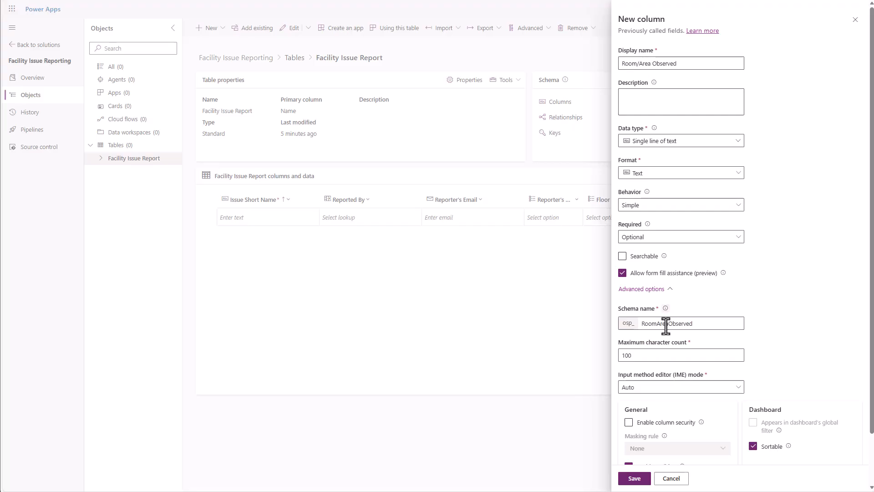
{"action": "scroll", "coordinate": [653, 455], "scroll_direction": "down", "scroll_amount": 2}
{"action": "left_click", "coordinate": [639, 481]}
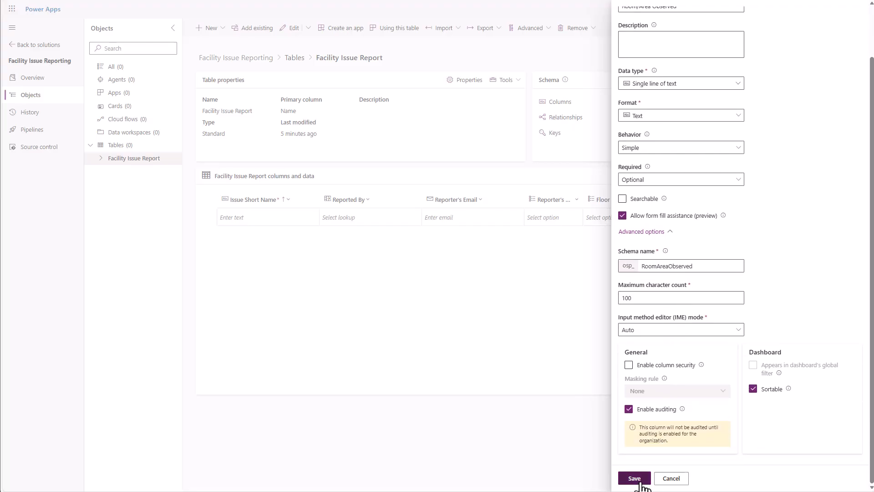
Set up a new single-line text column named Location/Issue Description with a maximum character count of 400
{"action": "left_click", "coordinate": [800, 200]}
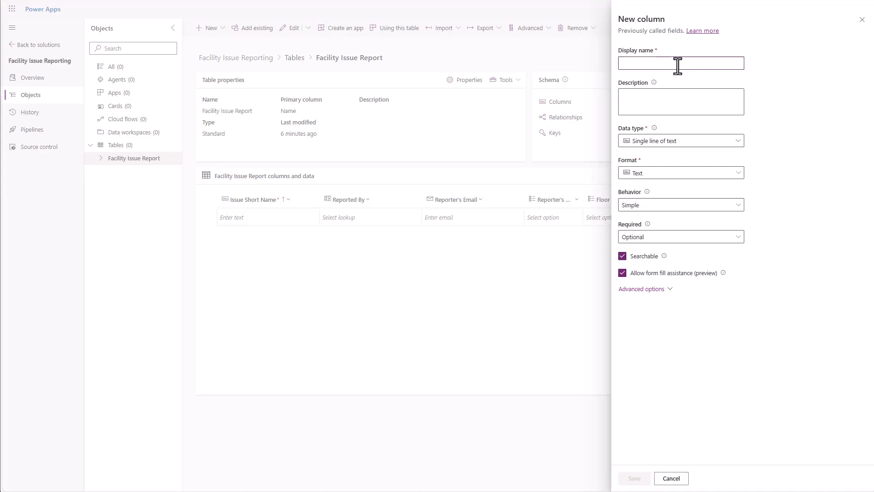
{"action": "type", "text": "Location D"}
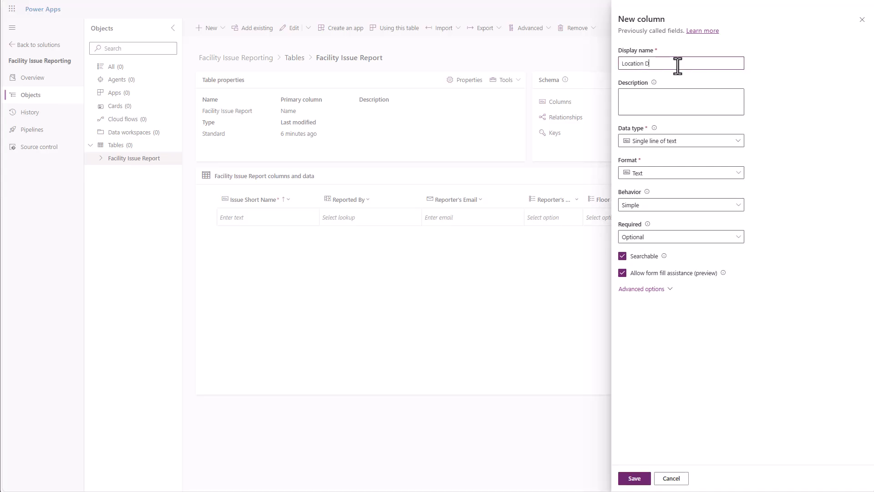
{"action": "type", "text": "escription"}
{"action": "type", "text": "Issue"}
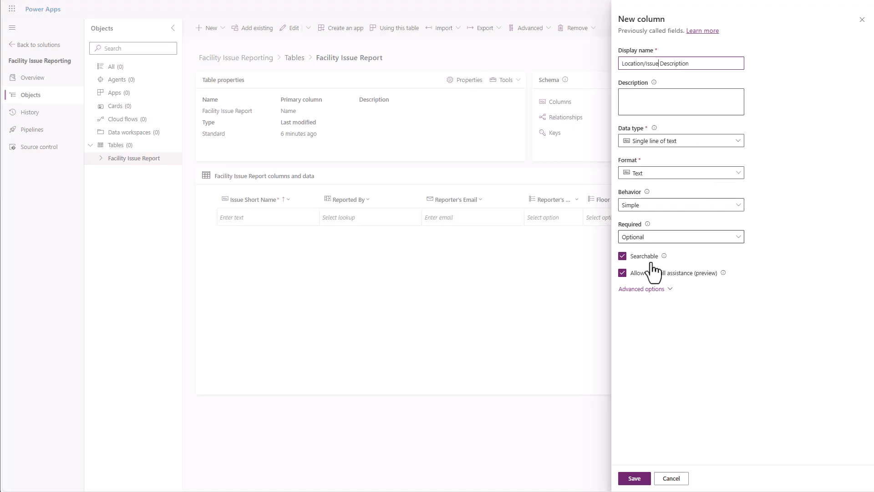
{"action": "left_click", "coordinate": [641, 290]}
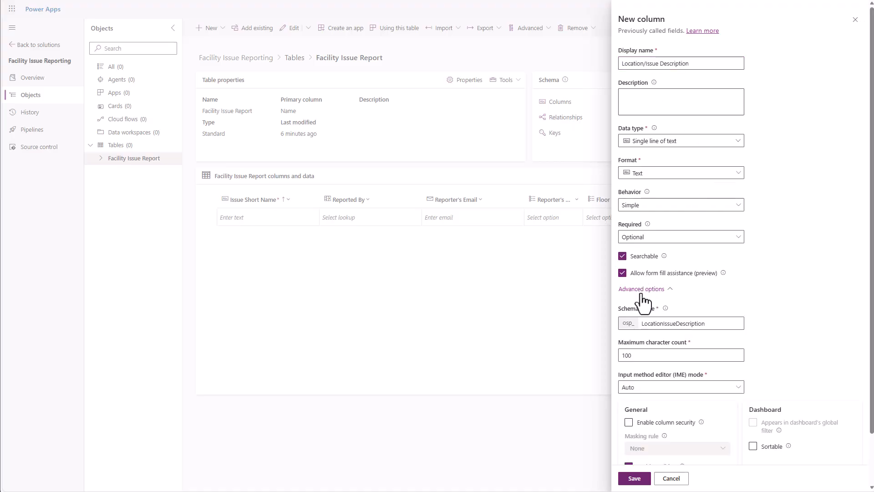
{"action": "double_click", "coordinate": [642, 359]}
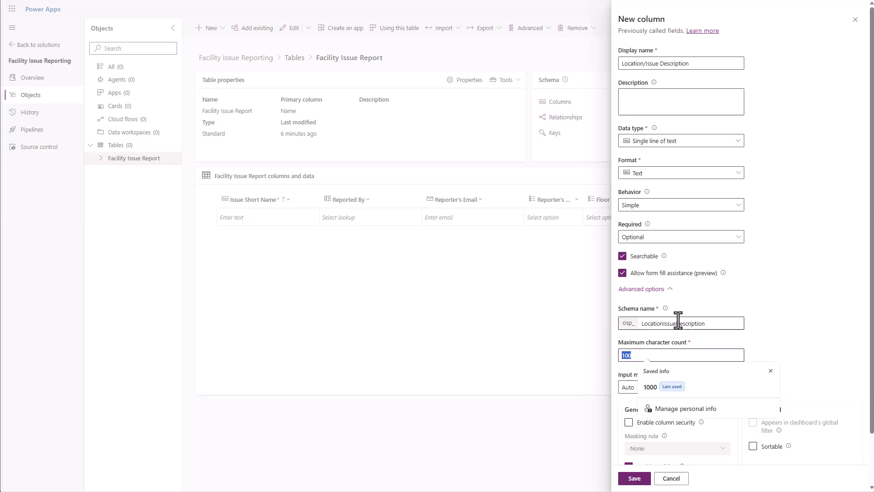
{"action": "type", "text": "400"}
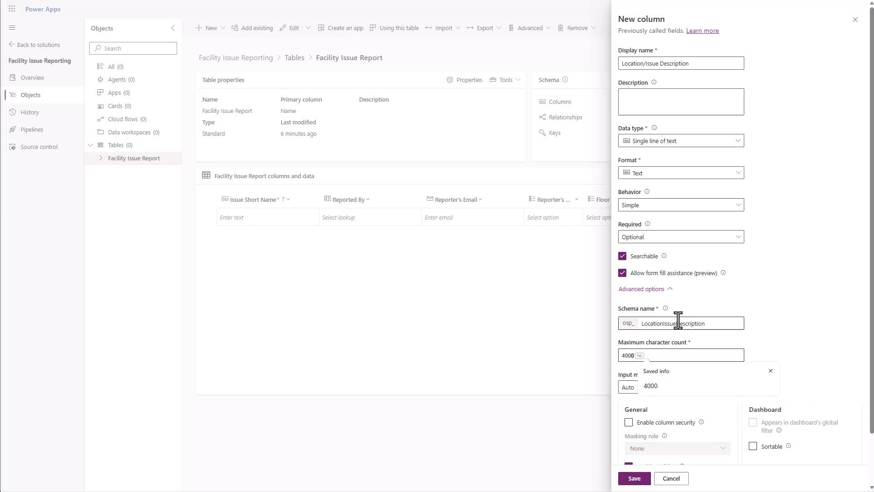
{"action": "left_click", "coordinate": [756, 305]}
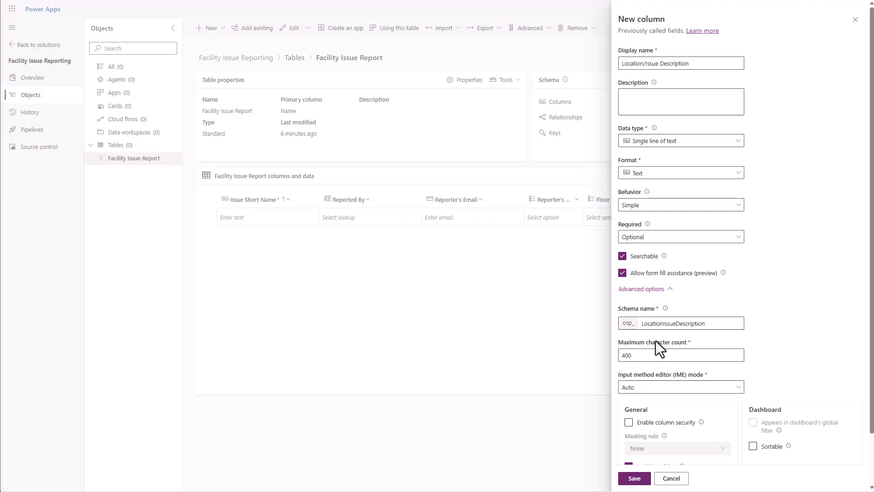
Make the Location/Issue Description column non-searchable and save it
{"action": "scroll", "coordinate": [663, 376], "scroll_direction": "down", "scroll_amount": 2}
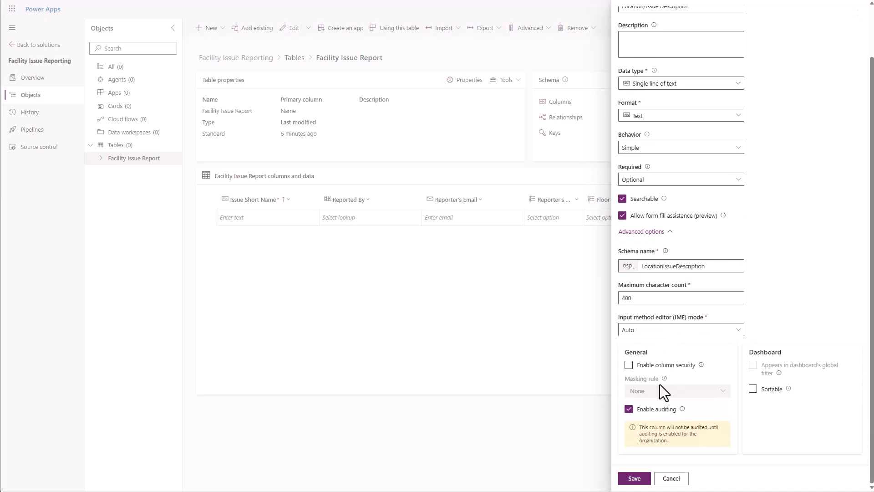
{"action": "left_click", "coordinate": [623, 198]}
{"action": "left_click", "coordinate": [634, 478]}
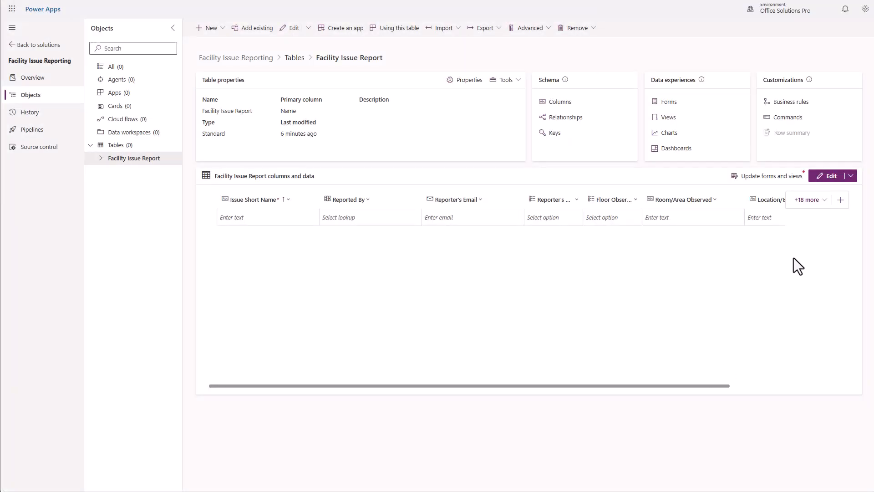
Set up a new column named Issue Category with the Choice data type
{"action": "left_click", "coordinate": [840, 200]}
{"action": "left_click", "coordinate": [665, 63]}
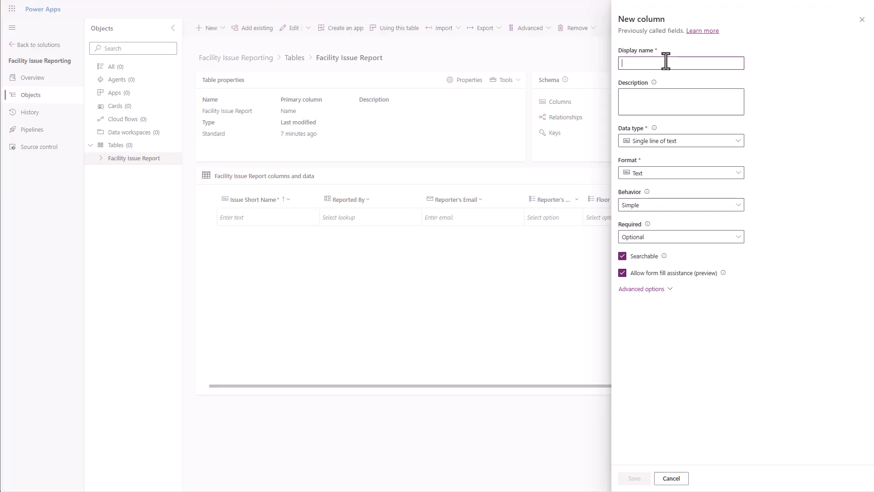
{"action": "type", "text": "Issue Category"}
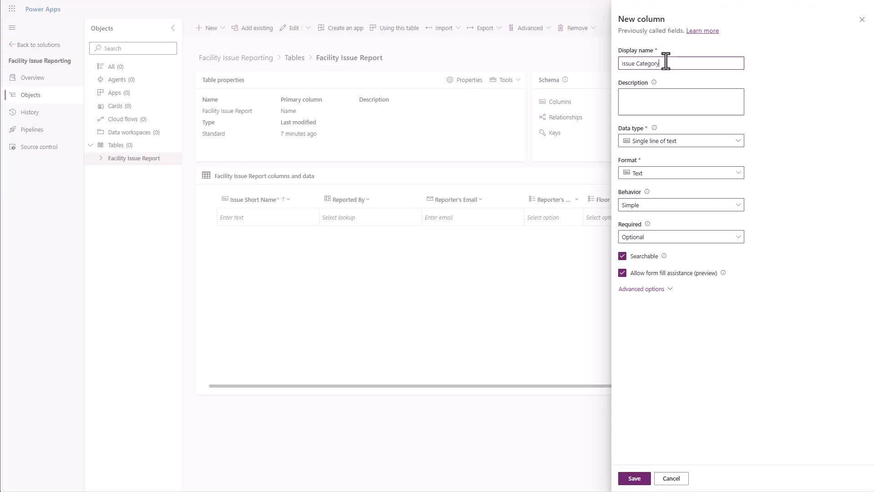
{"action": "left_click", "coordinate": [711, 143]}
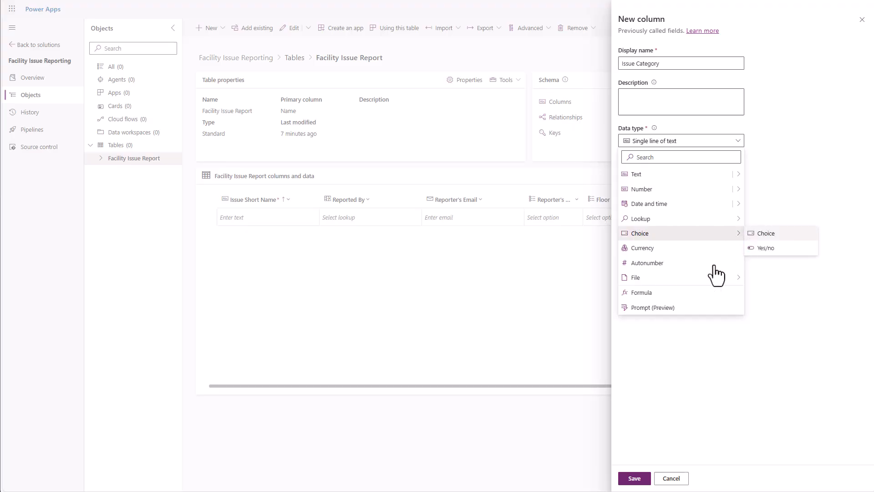
{"action": "left_click", "coordinate": [768, 232]}
Enter Accessibility and Building Damage (wall, door, ceiling, flooring, etc.) as the first two local choices of the Issue Category column
{"action": "left_click", "coordinate": [671, 371]}
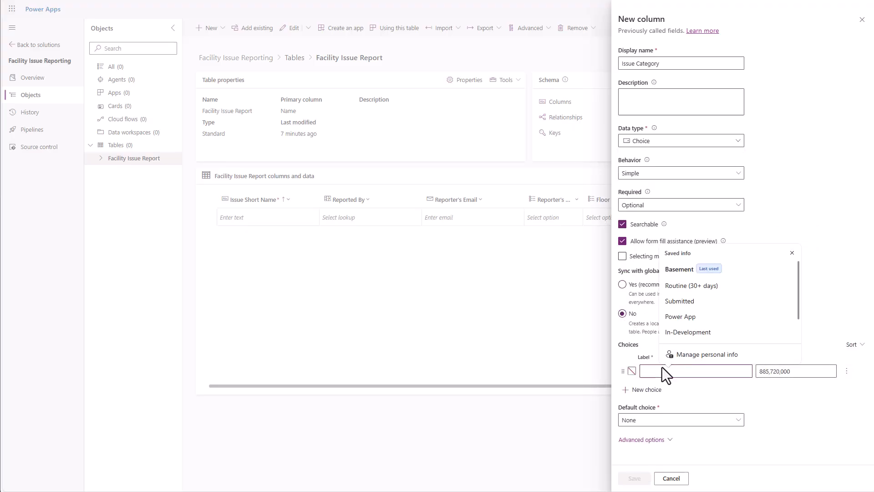
{"action": "type", "text": "Accessibility"}
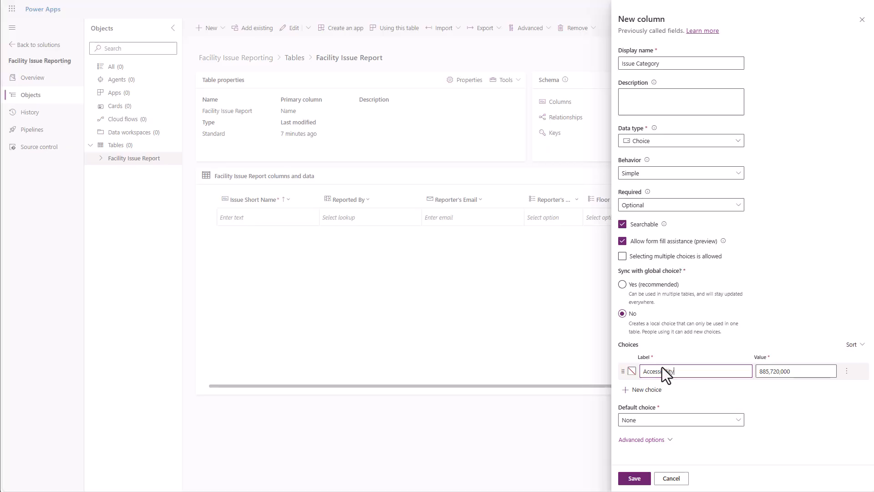
{"action": "left_click", "coordinate": [656, 395]}
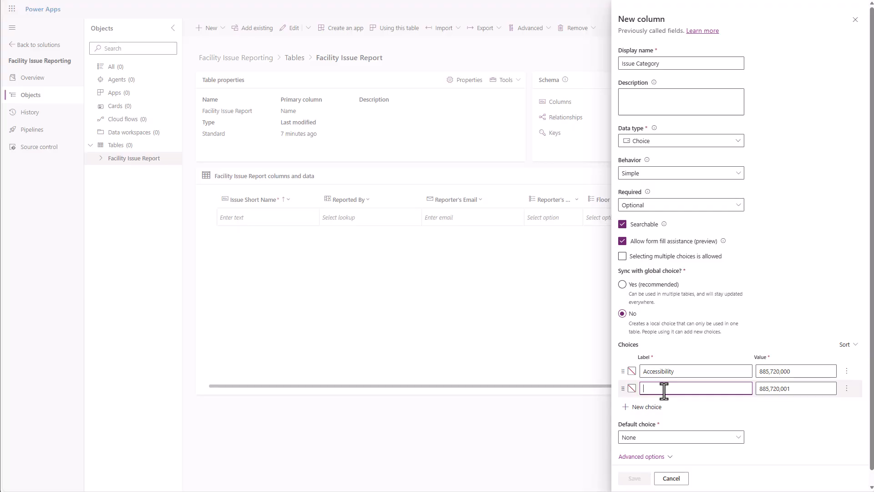
{"action": "type", "text": "Building Damage"}
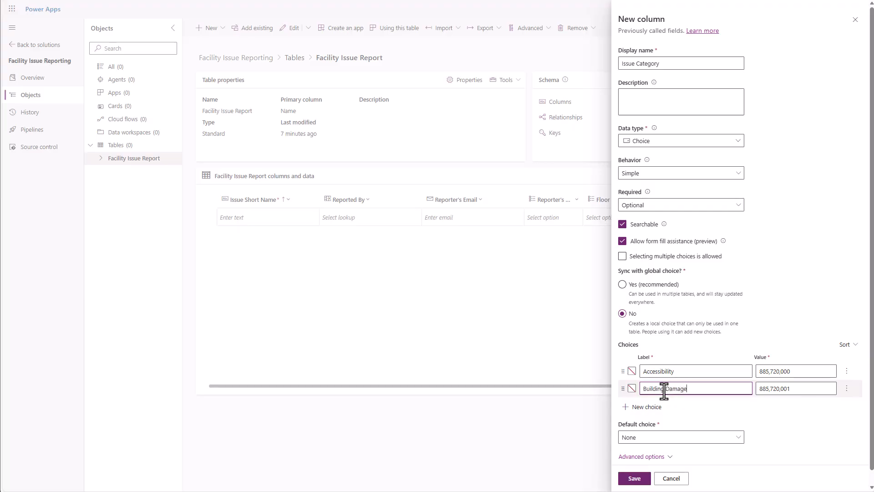
{"action": "type", "text": " (wall, c"}
{"action": "type", "text": "oop"}
{"action": "key", "text": "BackSpace"}
{"action": "type", "text": "r, ceiling, flooring, etc.)"}
Add the Cleaning / Sanitization choice, complete the list from Electrical through Other, and save the Issue Category column
{"action": "left_click", "coordinate": [652, 406]}
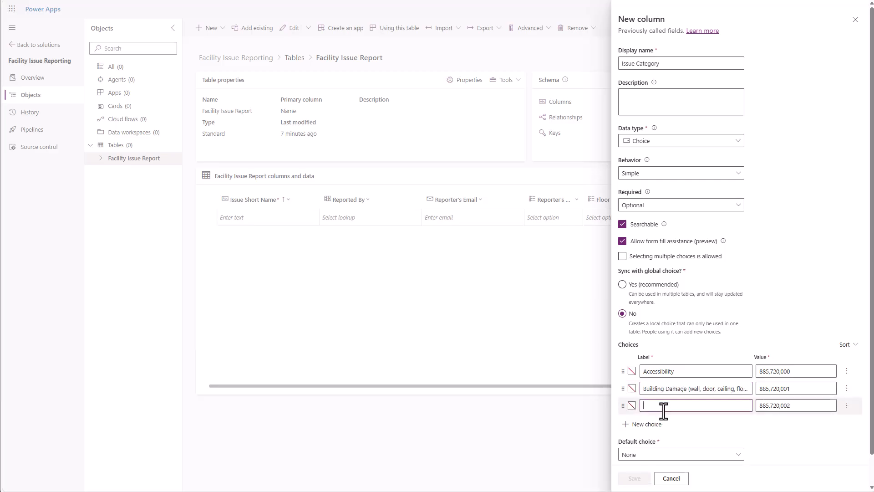
{"action": "type", "text": "Cleaning"}
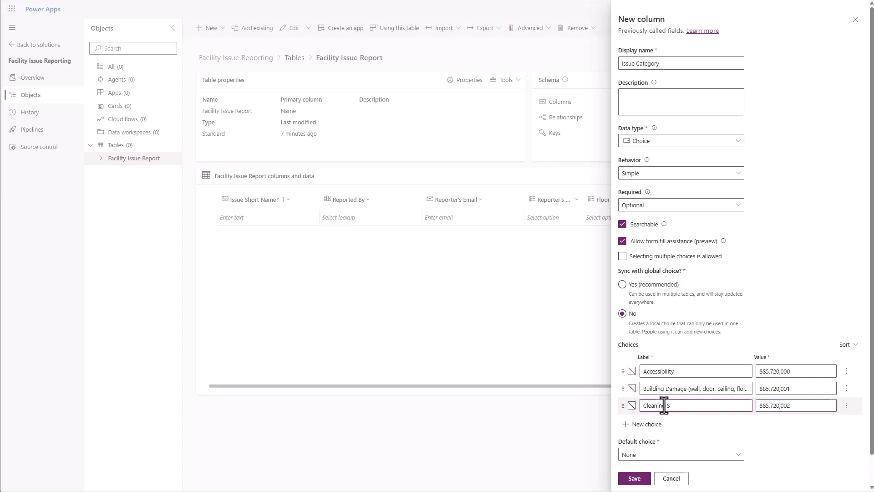
{"action": "type", "text": " / Sanitization"}
{"action": "scroll", "coordinate": [733, 395], "scroll_direction": "down", "scroll_amount": 1}
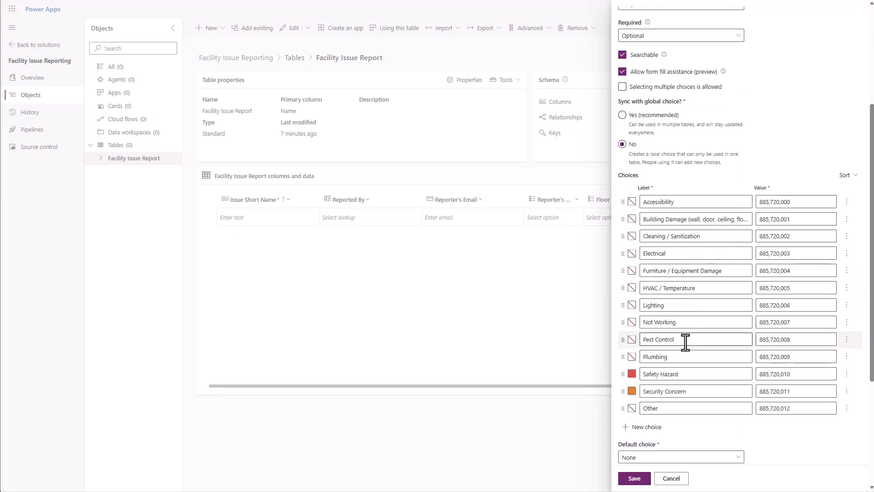
{"action": "scroll", "coordinate": [685, 343], "scroll_direction": "down", "scroll_amount": 1}
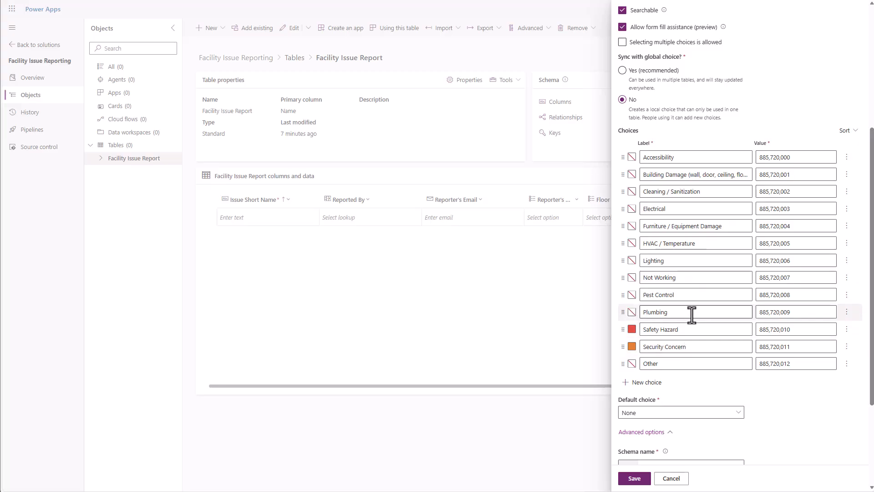
{"action": "scroll", "coordinate": [690, 313], "scroll_direction": "up", "scroll_amount": 1}
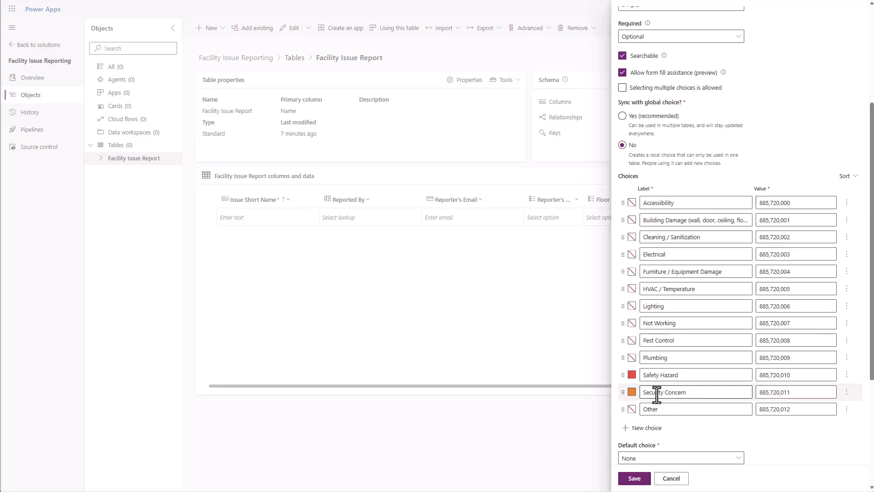
{"action": "left_click", "coordinate": [635, 478]}
Set up a new column named Date First Observed with the Date and time data type
{"action": "left_click", "coordinate": [840, 201]}
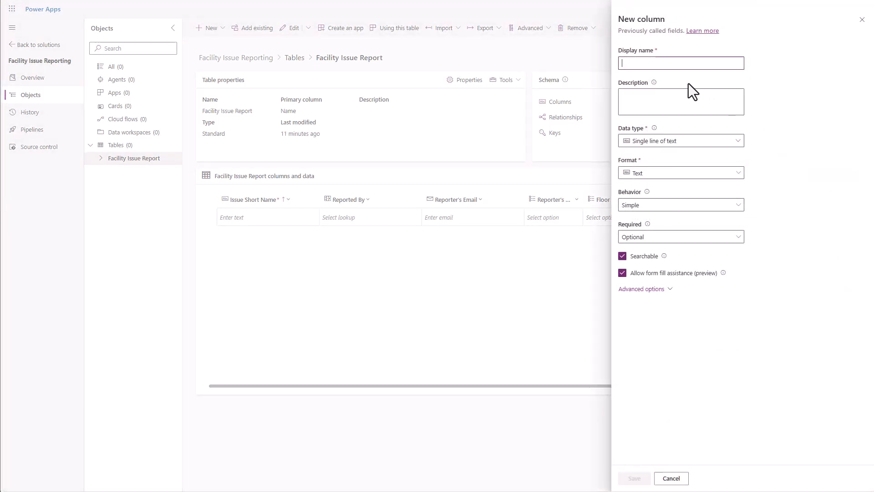
{"action": "type", "text": "Date Obs"}
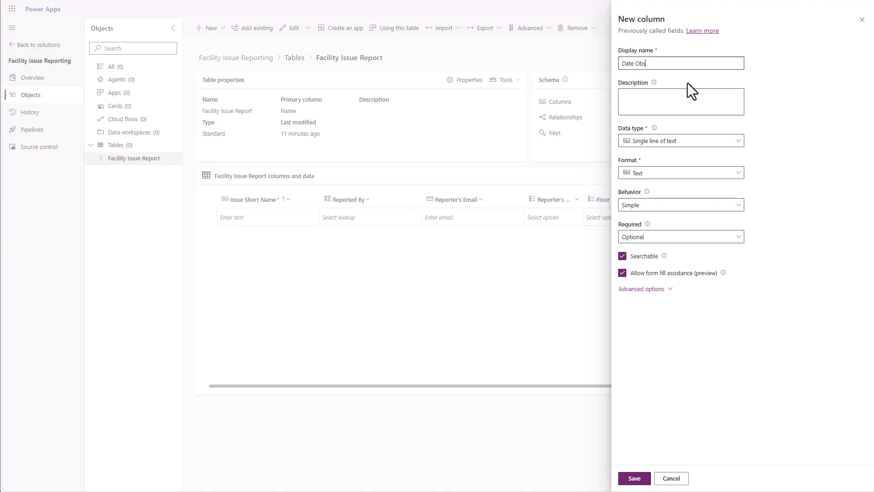
{"action": "type", "text": "erved"}
{"action": "key", "text": "ctrl+Left"}
{"action": "type", "text": "First"}
{"action": "left_click", "coordinate": [727, 143]}
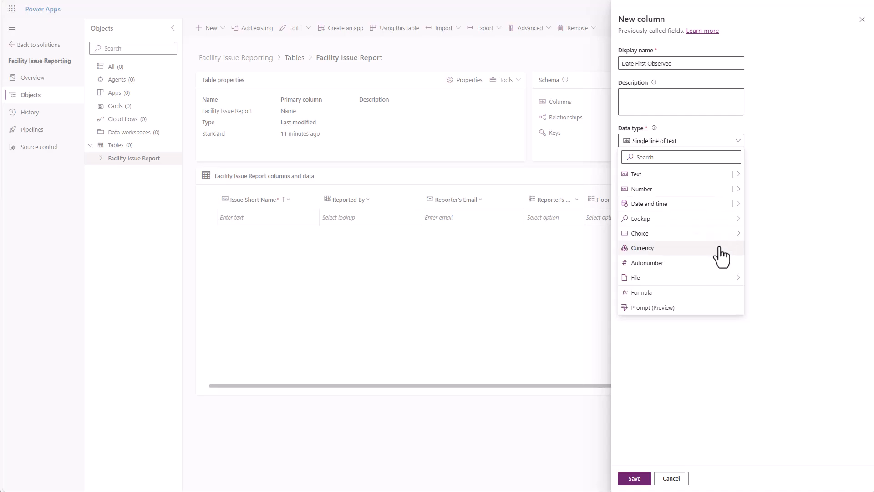
{"action": "left_click", "coordinate": [731, 207]}
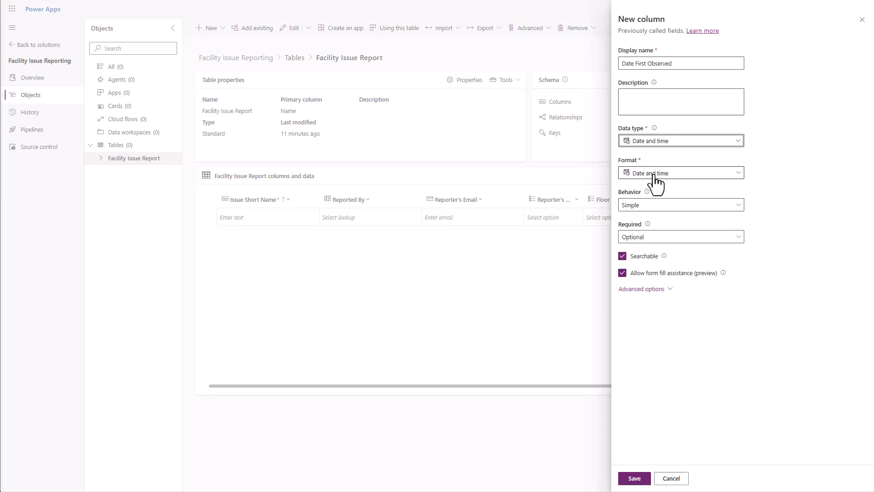
Make the Date First Observed column non-searchable but sortable, and save it
{"action": "left_click", "coordinate": [622, 256]}
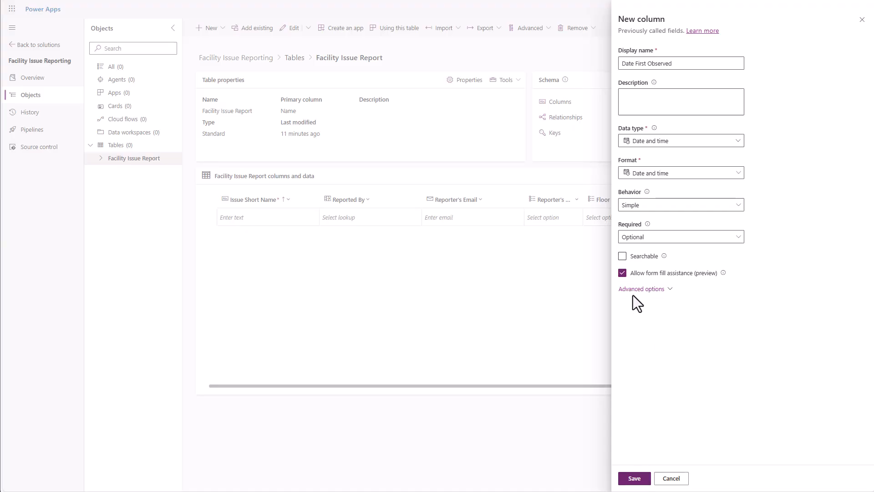
{"action": "left_click", "coordinate": [634, 291]}
{"action": "left_click", "coordinate": [753, 447]}
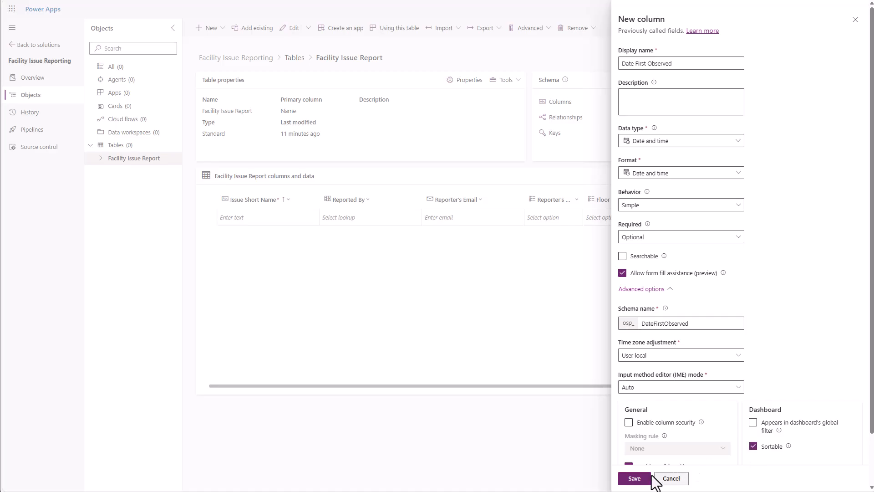
{"action": "left_click", "coordinate": [634, 480]}
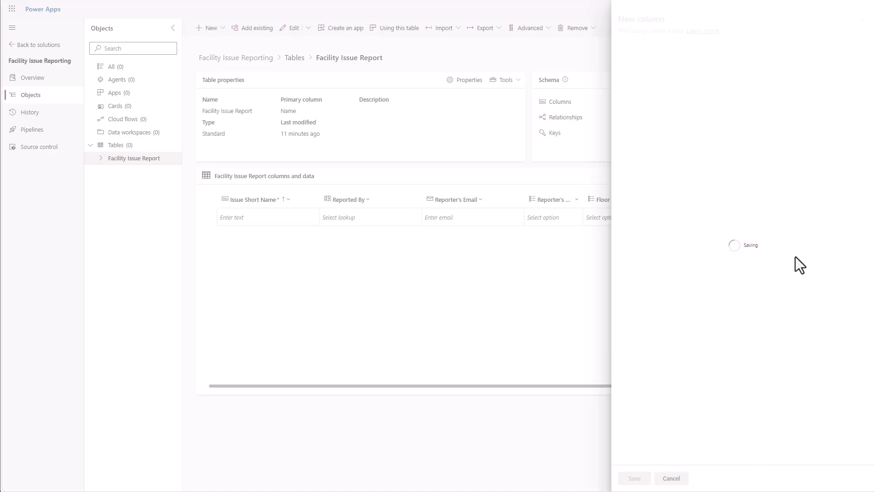
Set up a new Choice column named Impact Level that does not sync with a global choice
{"action": "left_click", "coordinate": [841, 200]}
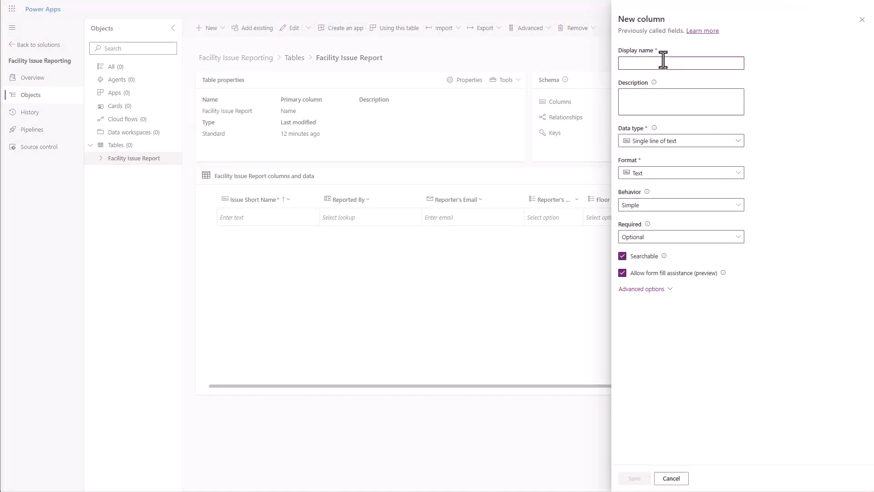
{"action": "type", "text": "Impact Level"}
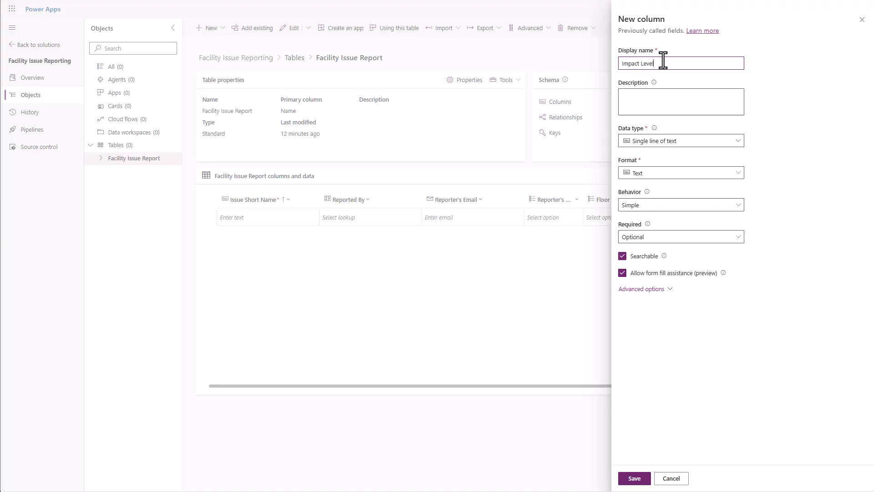
{"action": "left_click", "coordinate": [661, 142]}
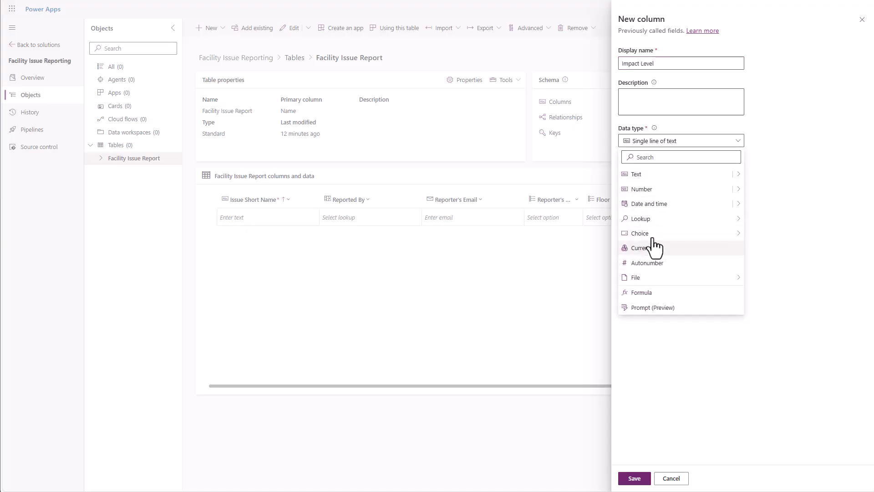
{"action": "mouse_move", "coordinate": [651, 235]}
{"action": "left_click", "coordinate": [769, 234]}
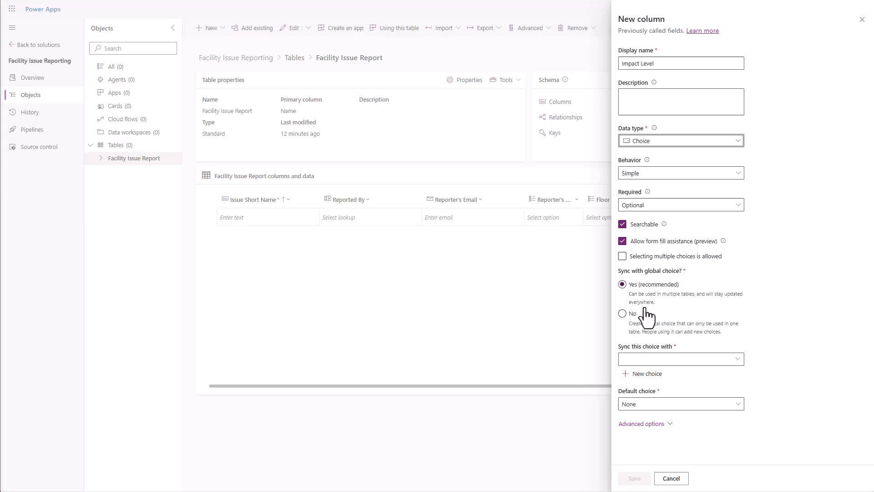
{"action": "left_click", "coordinate": [622, 314]}
Add the Impact Level choices Low in green, Medium in yellow, High in orange and Critical in red, and save the column
{"action": "left_click", "coordinate": [656, 371]}
{"action": "type", "text": "Low"}
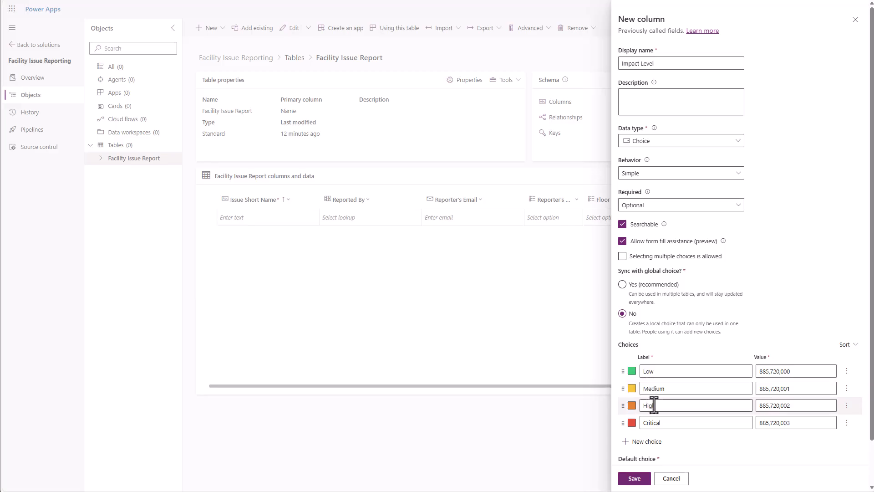
{"action": "scroll", "coordinate": [659, 413], "scroll_direction": "down", "scroll_amount": 1}
{"action": "scroll", "coordinate": [659, 414], "scroll_direction": "up", "scroll_amount": 1}
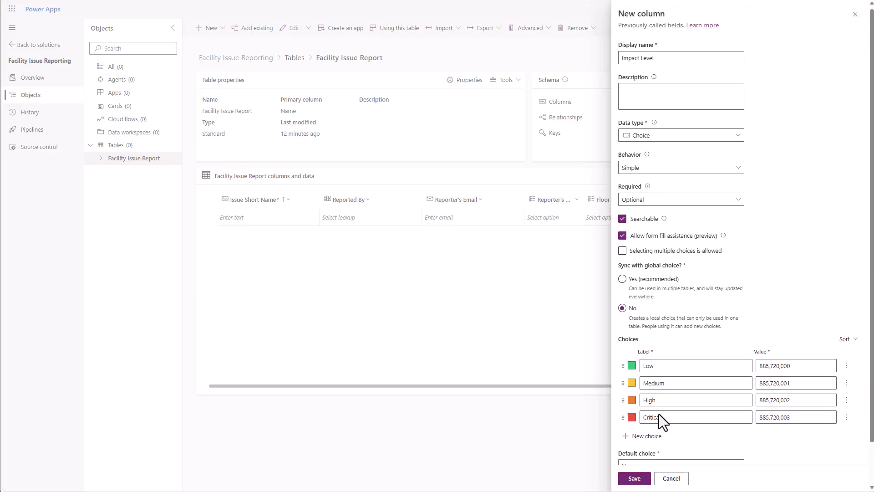
{"action": "scroll", "coordinate": [659, 416], "scroll_direction": "down", "scroll_amount": 1}
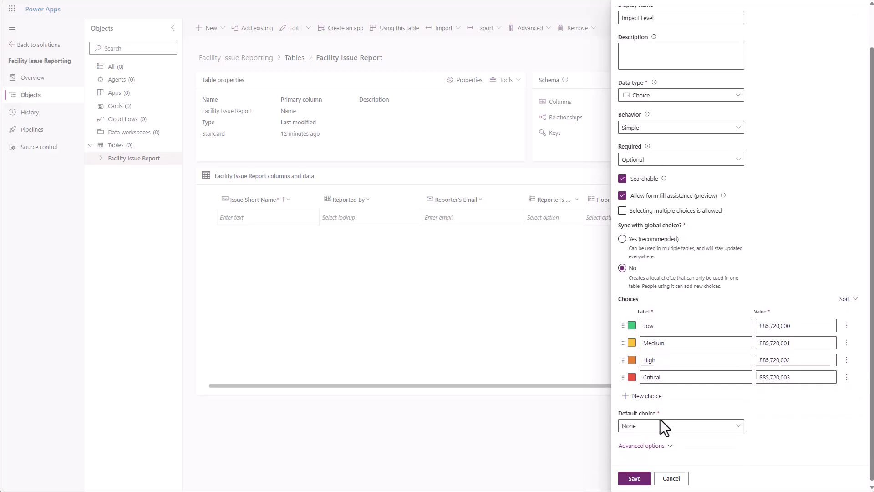
{"action": "left_click", "coordinate": [634, 478]}
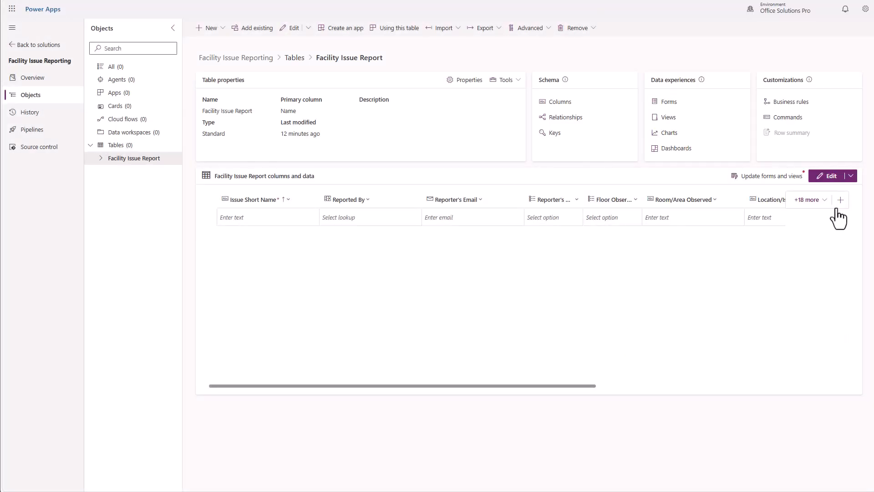
Create a non-searchable Yes/no column named Safety Hazard and save it
{"action": "left_click", "coordinate": [836, 204]}
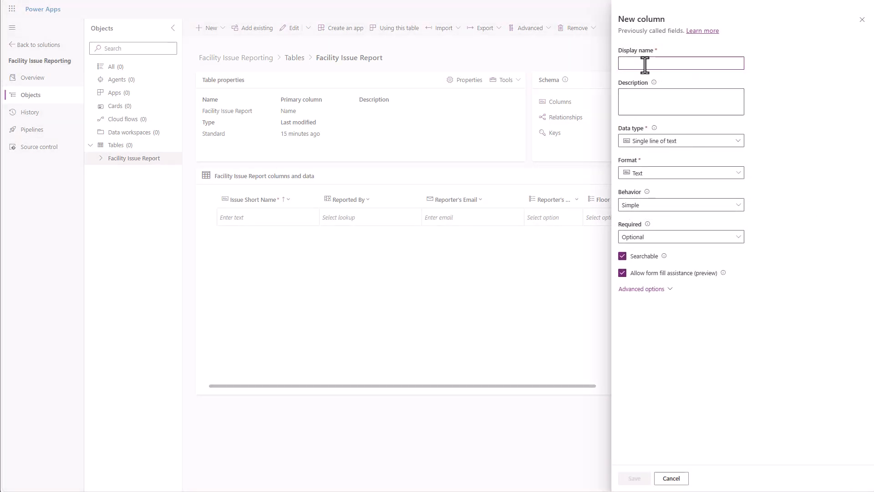
{"action": "type", "text": "Safety Hazard"}
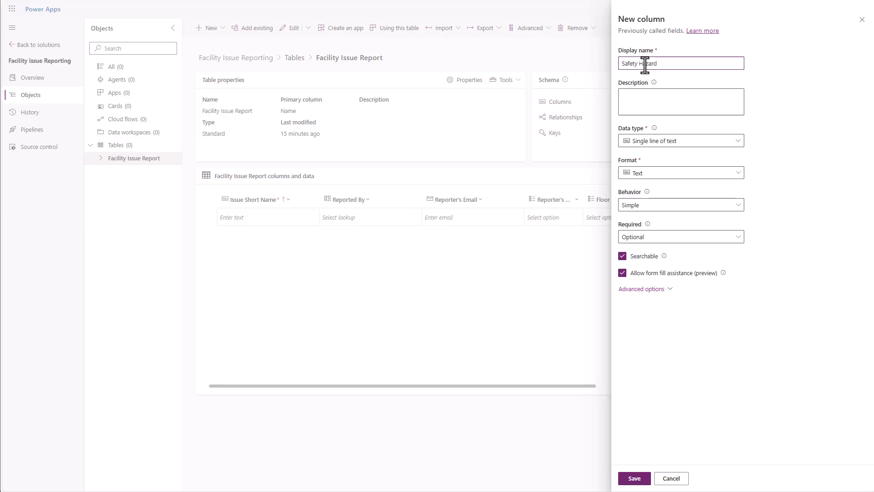
{"action": "left_click", "coordinate": [703, 142]}
{"action": "mouse_move", "coordinate": [714, 238]}
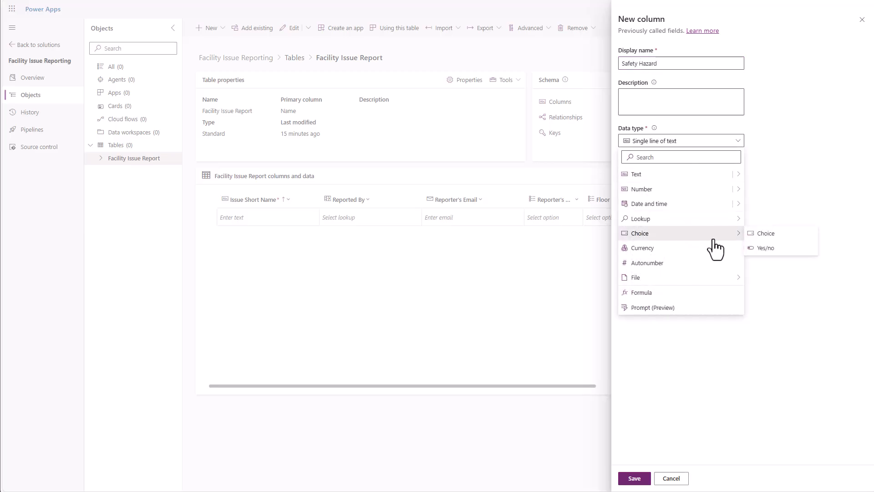
{"action": "left_click", "coordinate": [761, 248]}
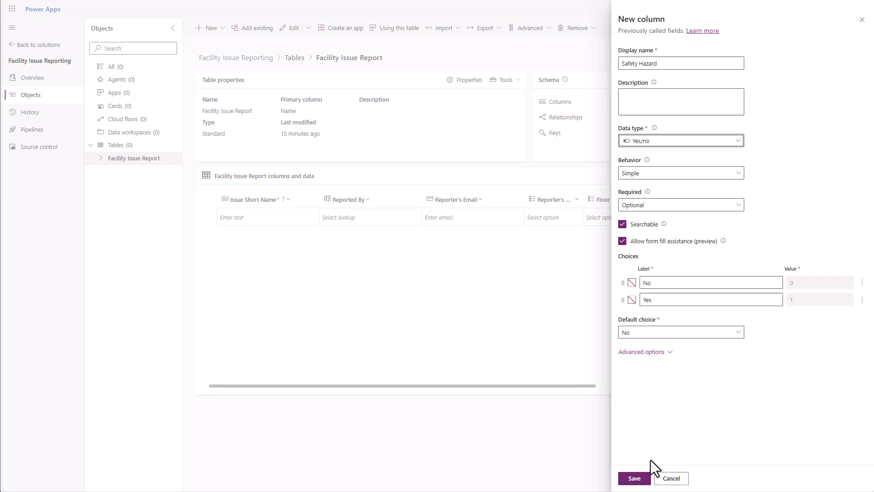
{"action": "left_click", "coordinate": [623, 224]}
{"action": "left_click", "coordinate": [640, 481]}
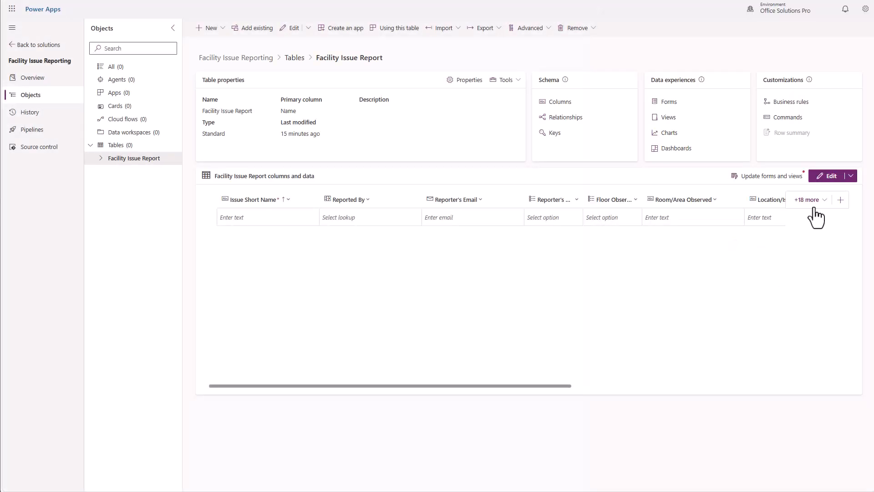
Create a non-searchable Yes/no column named Immediate Attention and save it
{"action": "left_click", "coordinate": [838, 206]}
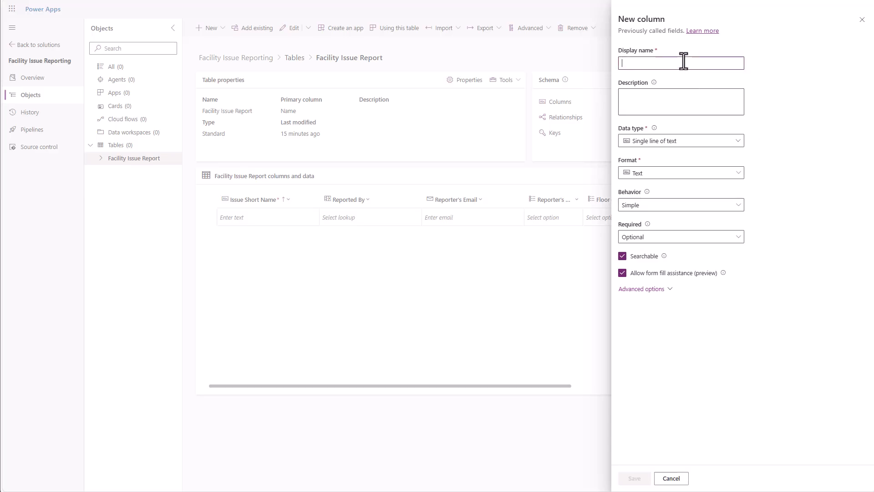
{"action": "type", "text": "Immedia"}
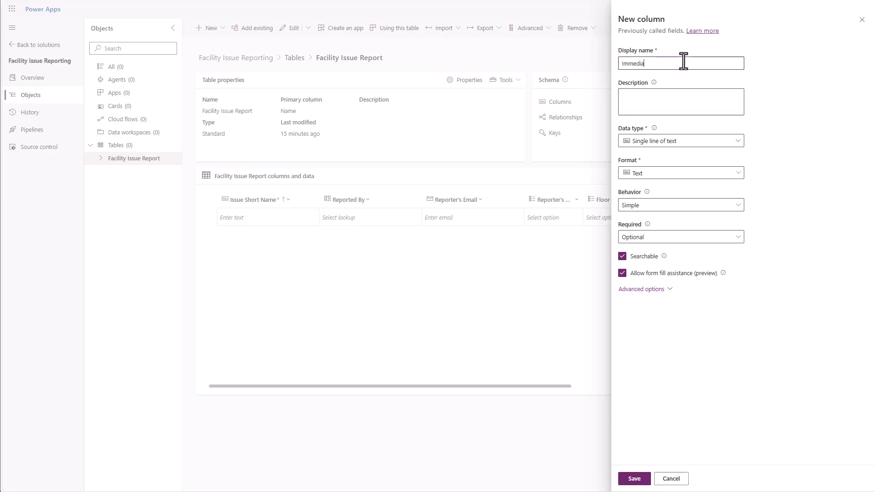
{"action": "type", "text": "te Attention"}
{"action": "left_click", "coordinate": [735, 142]}
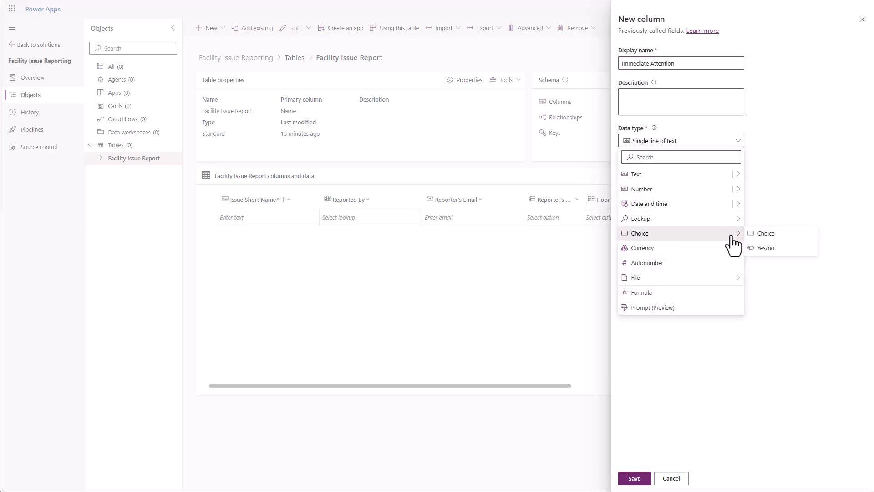
{"action": "left_click", "coordinate": [754, 249]}
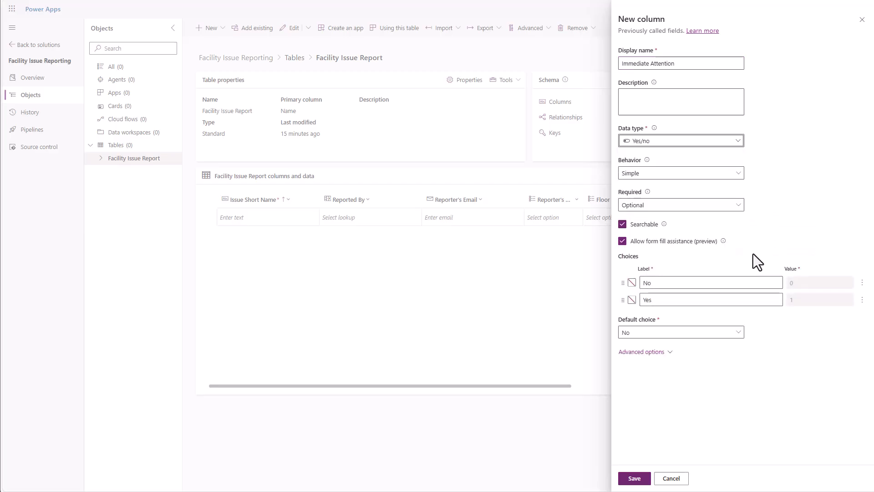
{"action": "left_click", "coordinate": [622, 226]}
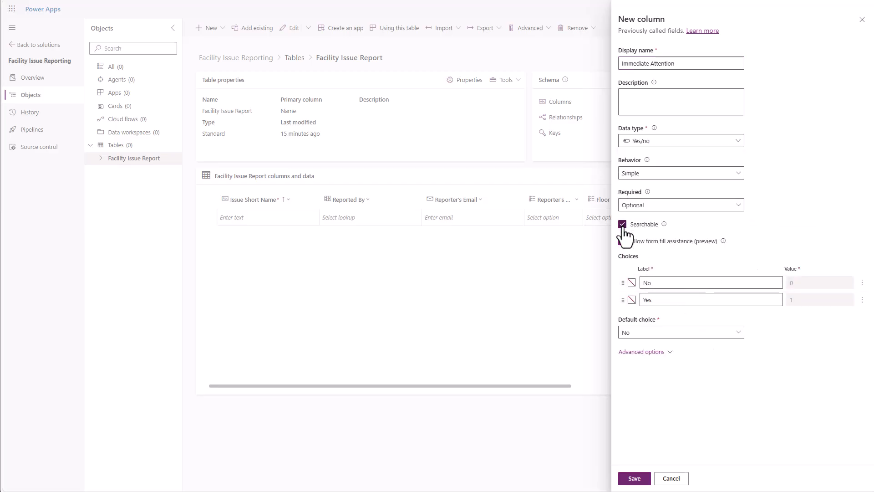
{"action": "left_click", "coordinate": [634, 478]}
Set up a new Choice column named Facility Issue Status that does not sync with a global choice
{"action": "left_click", "coordinate": [840, 200]}
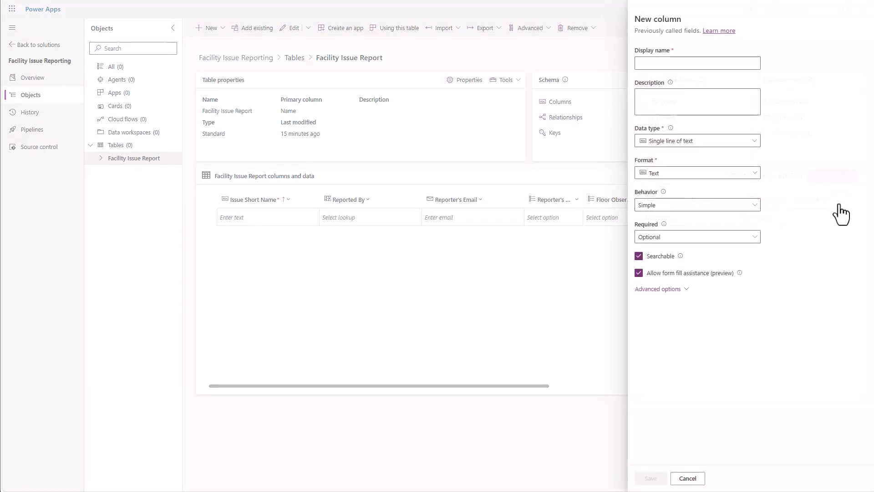
{"action": "type", "text": "Fa"}
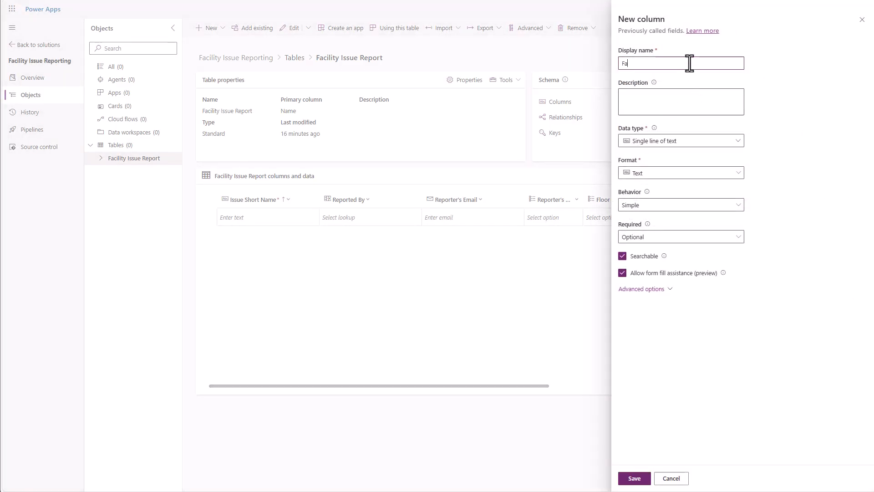
{"action": "type", "text": "cility Issue Status"}
{"action": "left_click", "coordinate": [732, 141]}
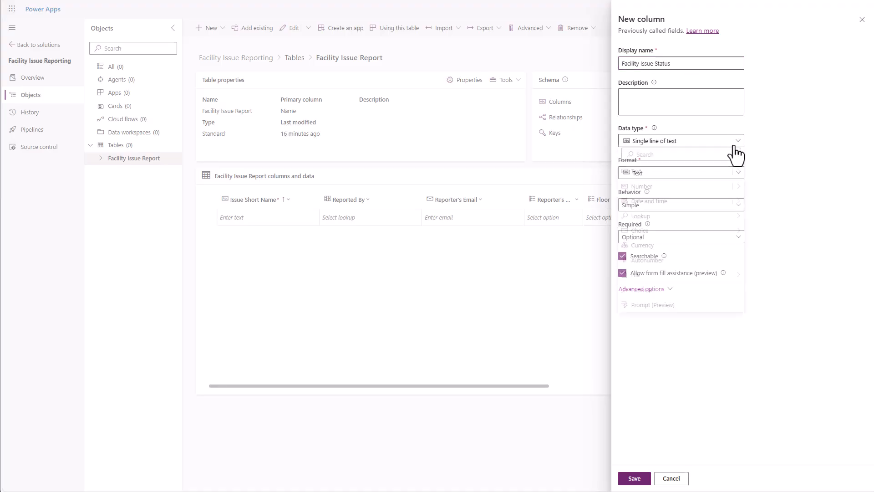
{"action": "mouse_move", "coordinate": [728, 233]}
{"action": "left_click", "coordinate": [758, 220]}
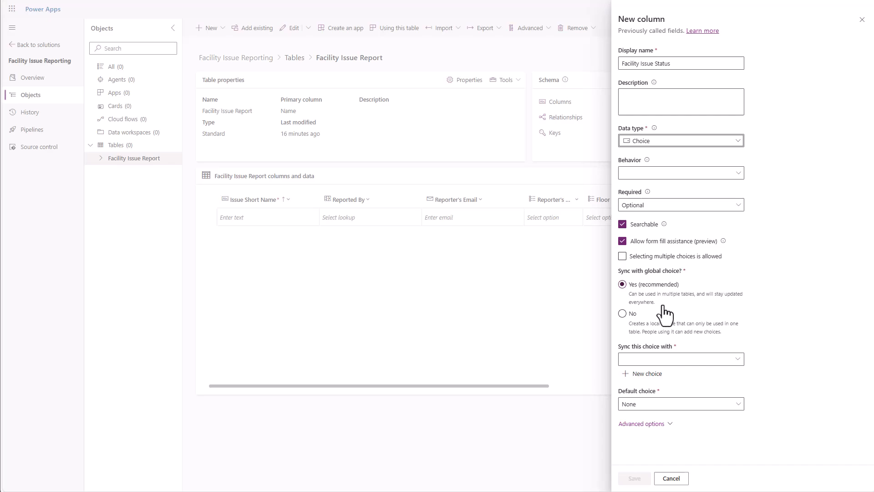
{"action": "left_click", "coordinate": [622, 318]}
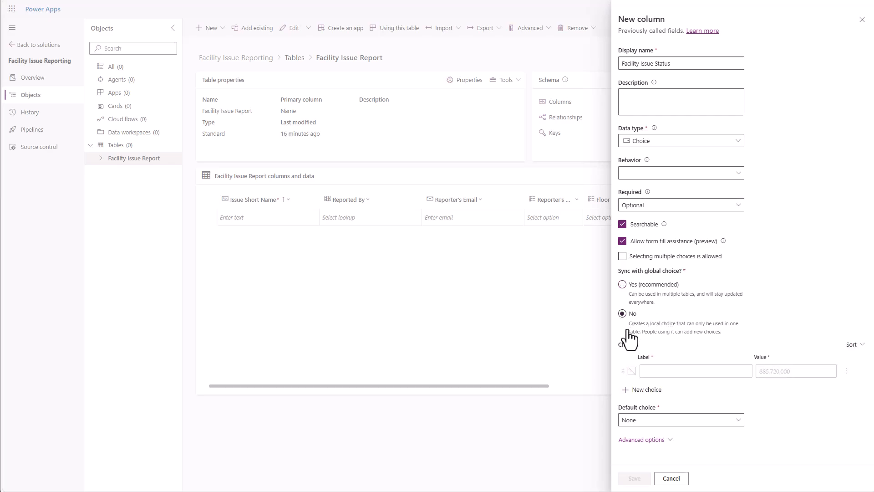
Add the Facility Issue Status choices In Review and Work Order Submitted, correcting the spelling of Work
{"action": "left_click", "coordinate": [657, 371]}
{"action": "type", "text": "In"}
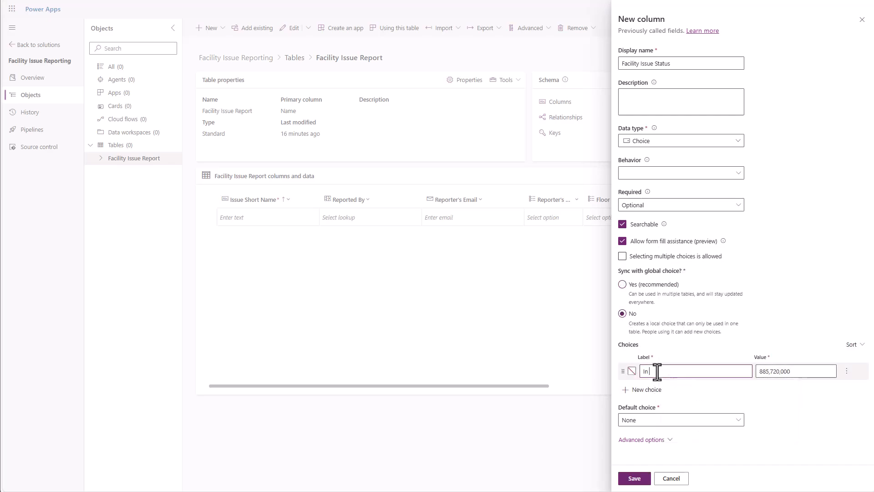
{"action": "type", "text": " Review"}
{"action": "left_click", "coordinate": [647, 389]}
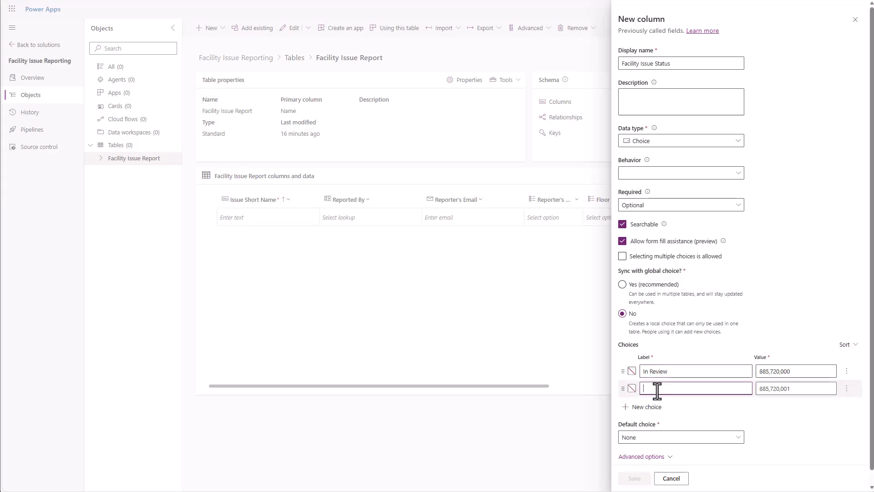
{"action": "type", "text": "Work Order Submitted"}
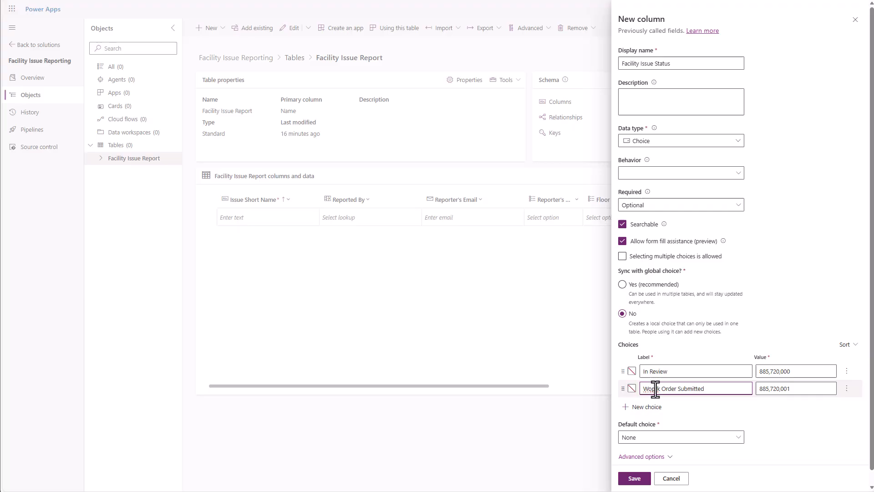
{"action": "left_click", "coordinate": [657, 390]}
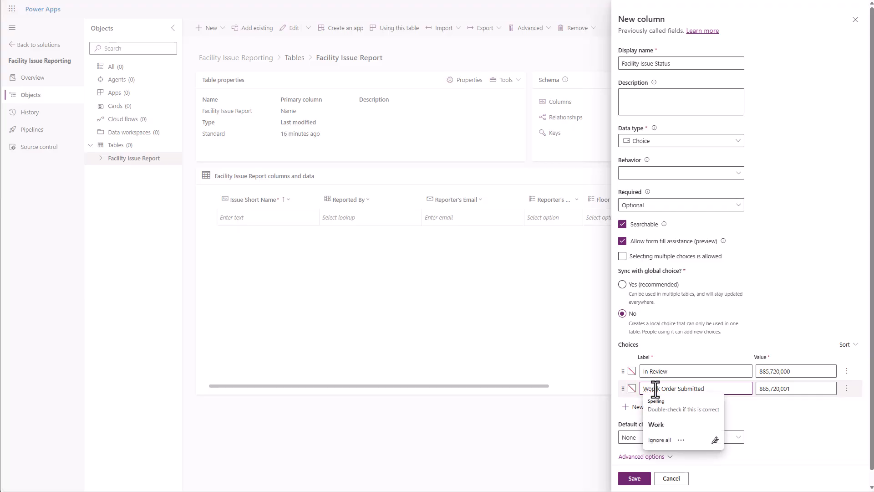
{"action": "left_click", "coordinate": [656, 423]}
Add three more status choices: On Hold, Admin Closed and Completed
{"action": "left_click", "coordinate": [653, 407]}
{"action": "left_click", "coordinate": [652, 407]}
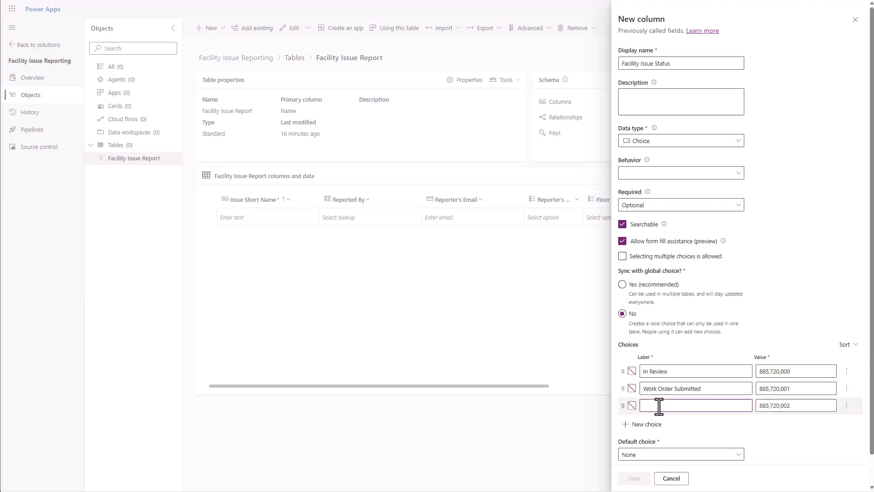
{"action": "type", "text": "On Hold"}
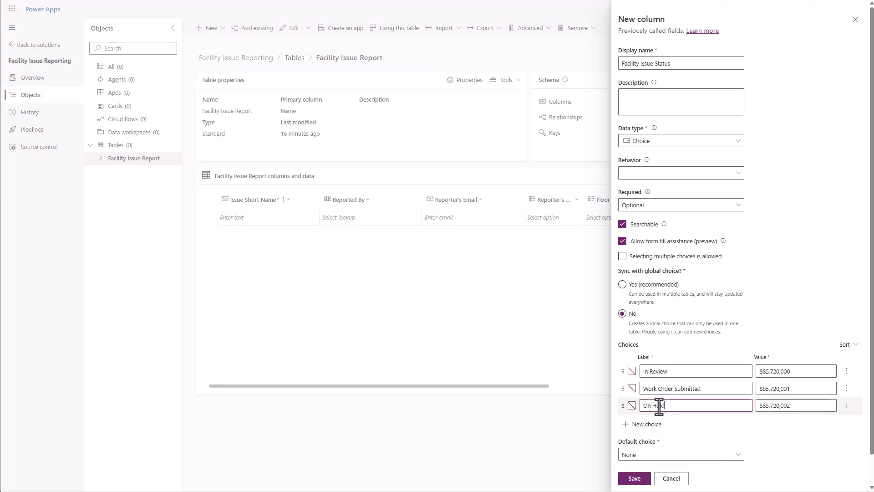
{"action": "left_click", "coordinate": [655, 428]}
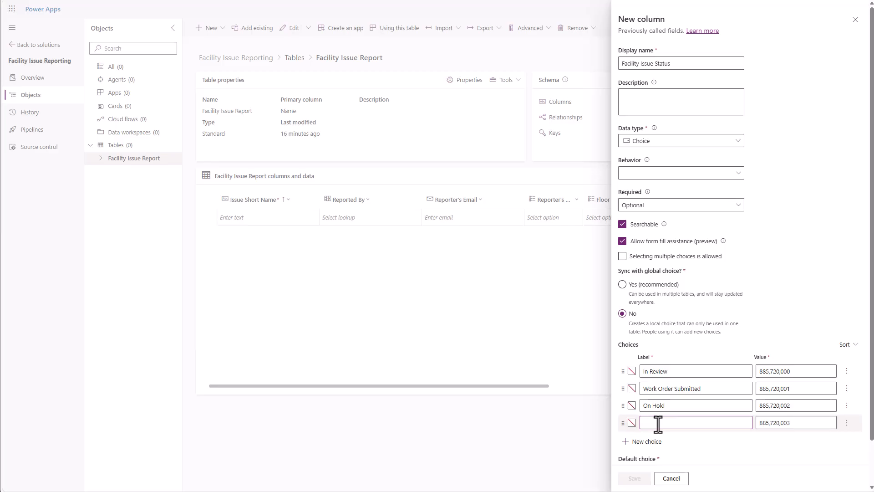
{"action": "type", "text": "Admin Closed"}
{"action": "left_click", "coordinate": [650, 441]}
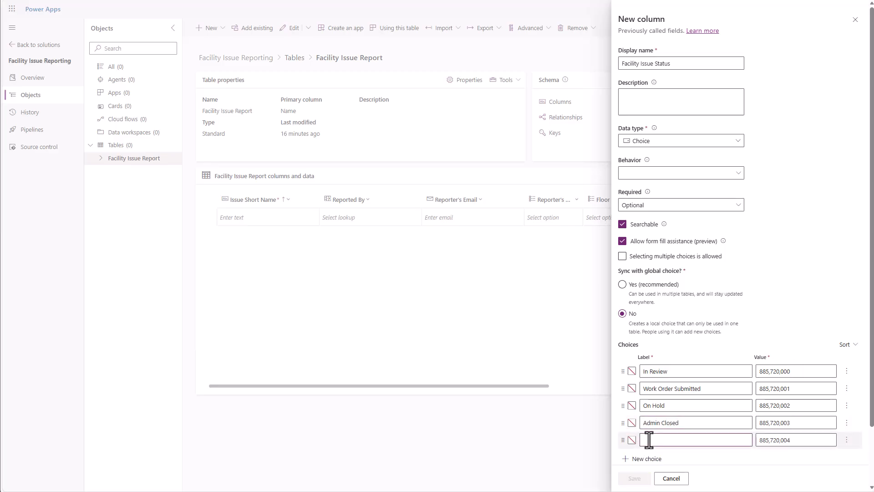
{"action": "type", "text": "Completed"}
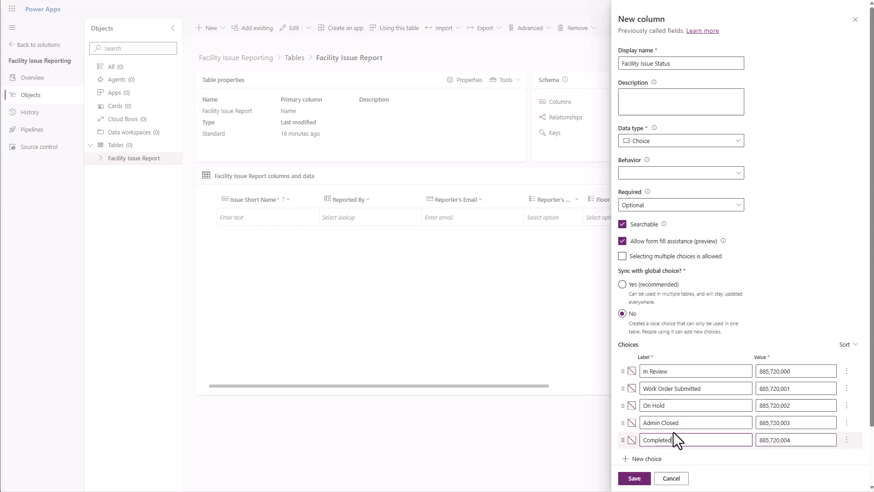
Color the five status choices blue, purple, gray, orange and green in list order, and save the column as non-searchable
{"action": "scroll", "coordinate": [668, 424], "scroll_direction": "down", "scroll_amount": 1}
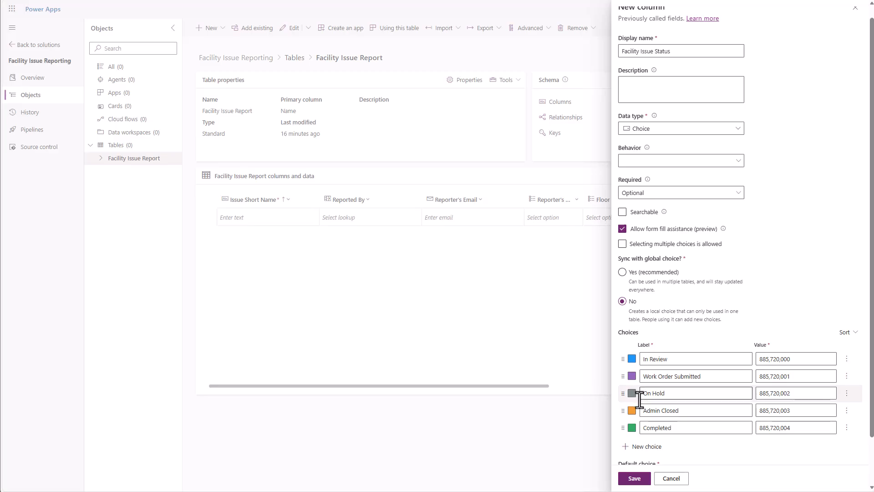
{"action": "left_click", "coordinate": [635, 478]}
Set up a new column named Resolutions Notes with the multiple lines of plain text data type
{"action": "left_click", "coordinate": [843, 215]}
{"action": "left_click", "coordinate": [670, 63]}
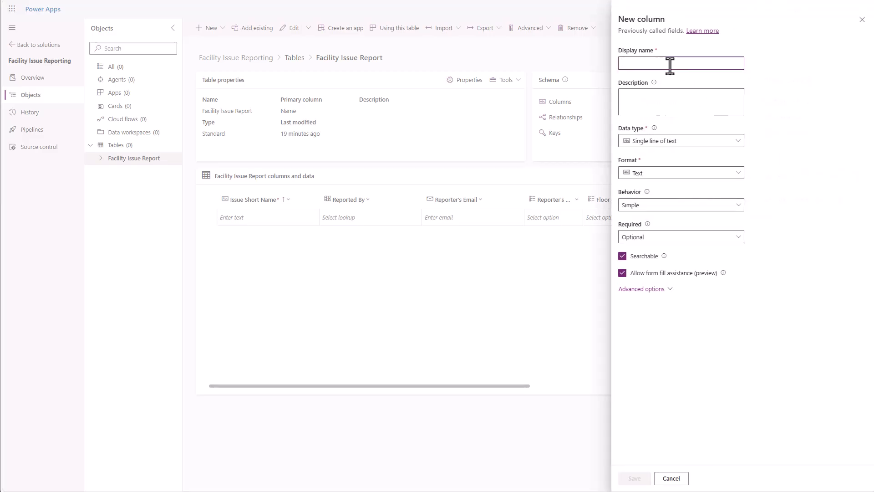
{"action": "type", "text": "Resolutions Notes"}
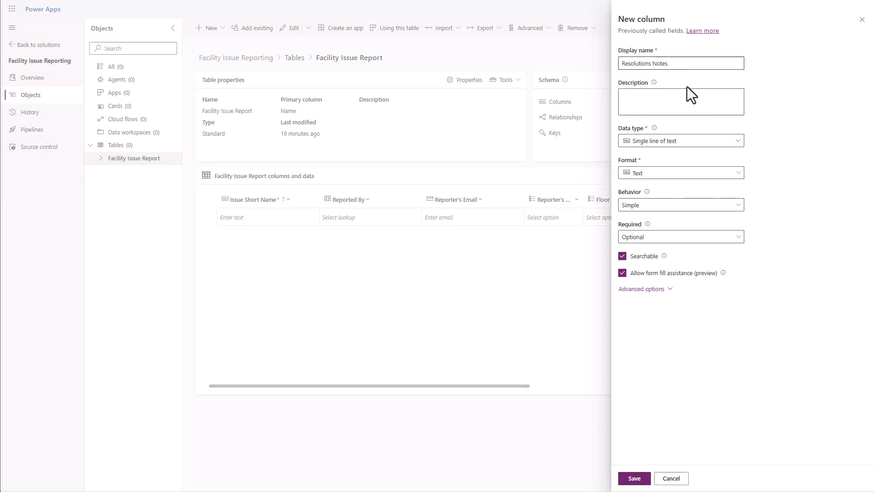
{"action": "left_click", "coordinate": [734, 143]}
{"action": "mouse_move", "coordinate": [737, 175]}
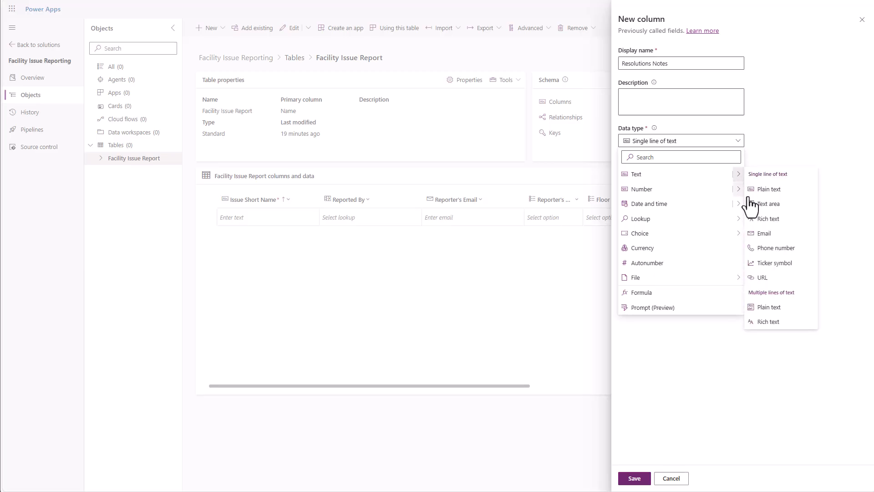
{"action": "left_click", "coordinate": [769, 307]}
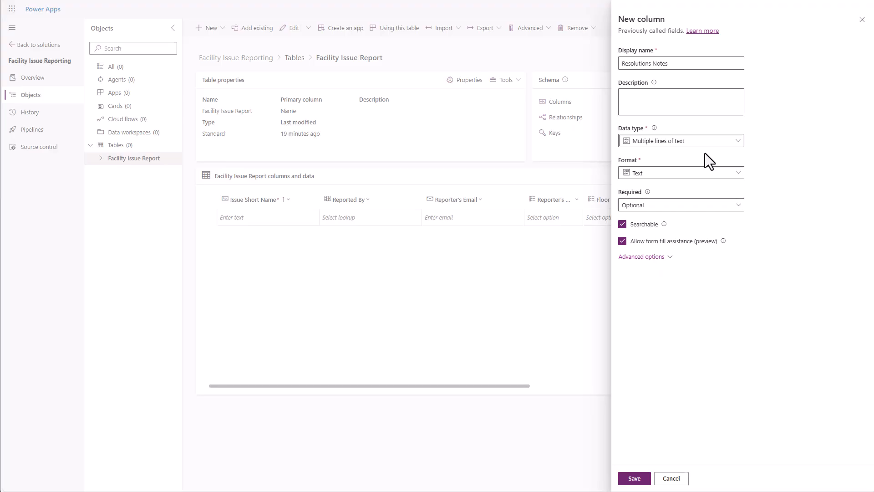
Make the Resolutions Notes column non-searchable and sortable, and save it
{"action": "left_click", "coordinate": [627, 227]}
{"action": "left_click", "coordinate": [645, 257]}
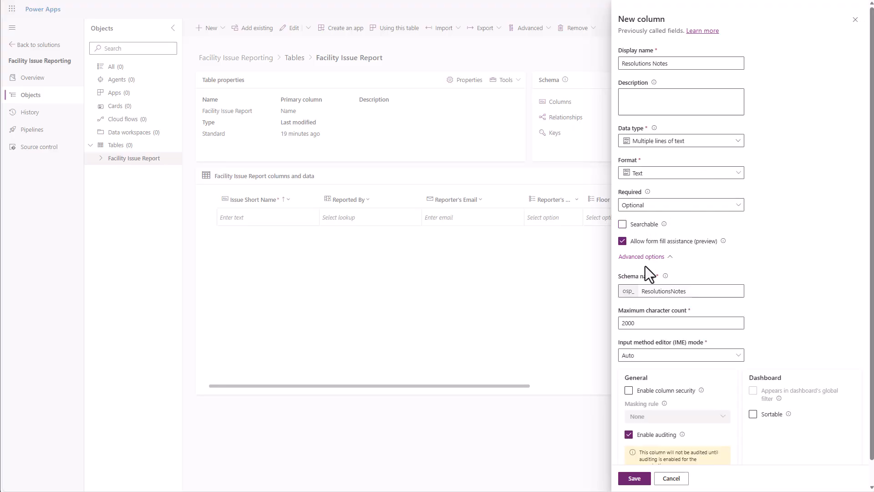
{"action": "left_click", "coordinate": [753, 414]}
{"action": "scroll", "coordinate": [754, 417], "scroll_direction": "down", "scroll_amount": 1}
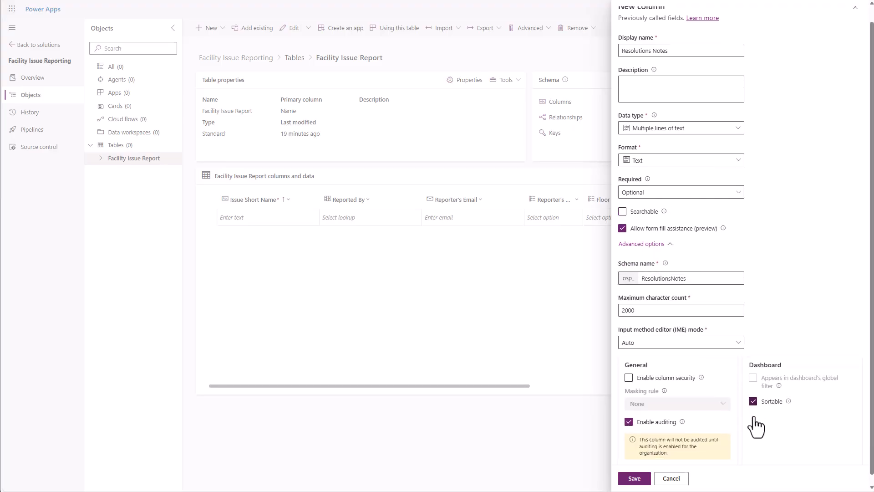
{"action": "left_click", "coordinate": [634, 478]}
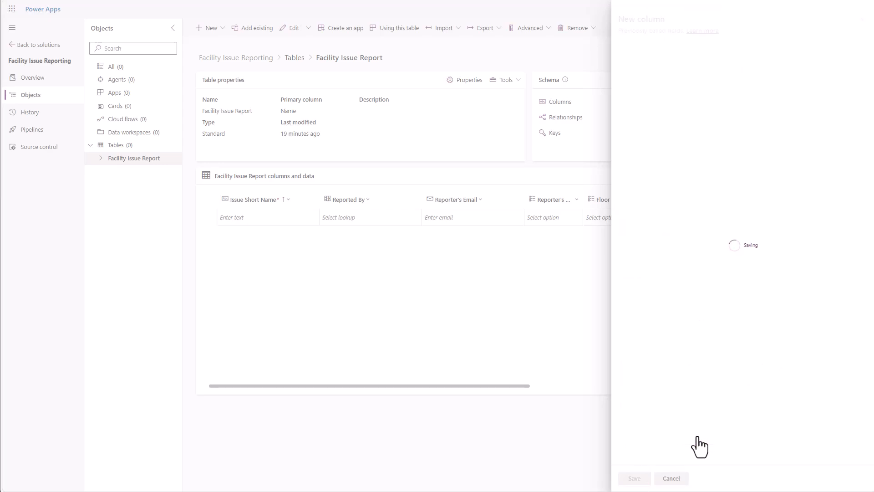
Set up a new Date and time column named Date Closed with the Date only format
{"action": "left_click", "coordinate": [842, 201]}
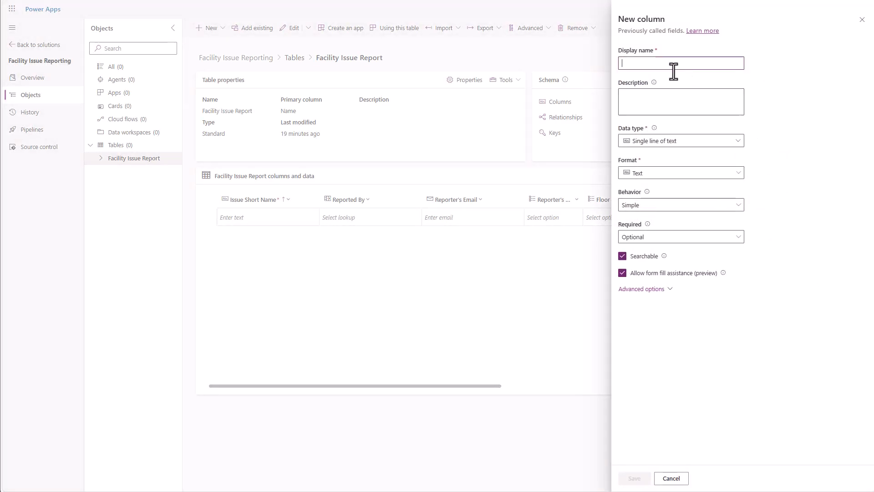
{"action": "type", "text": "Date Closed"}
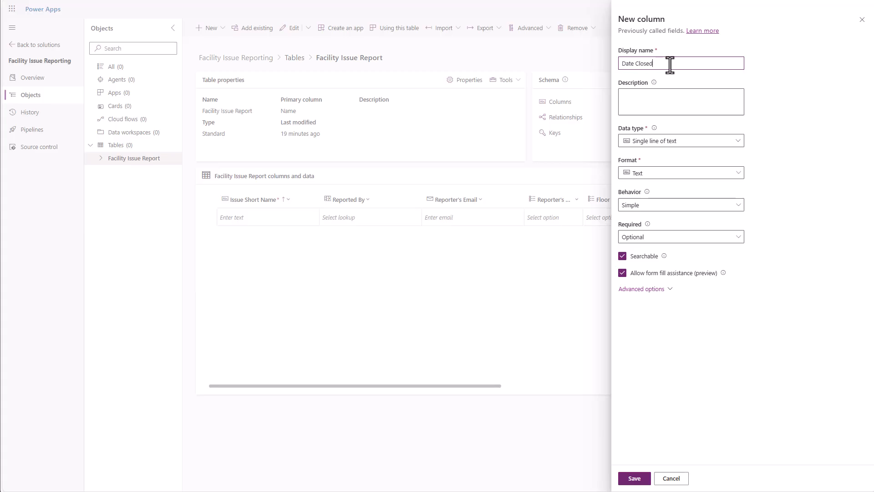
{"action": "left_click", "coordinate": [737, 142]}
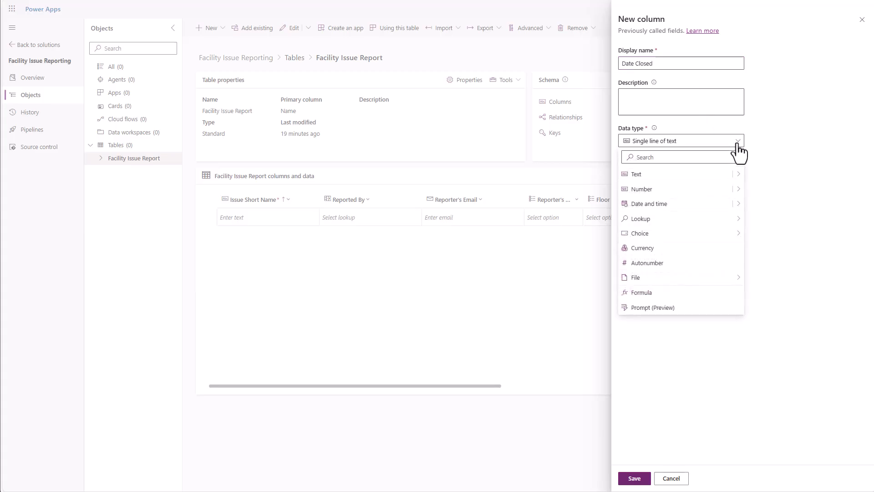
{"action": "mouse_move", "coordinate": [746, 204]}
{"action": "left_click", "coordinate": [757, 220]}
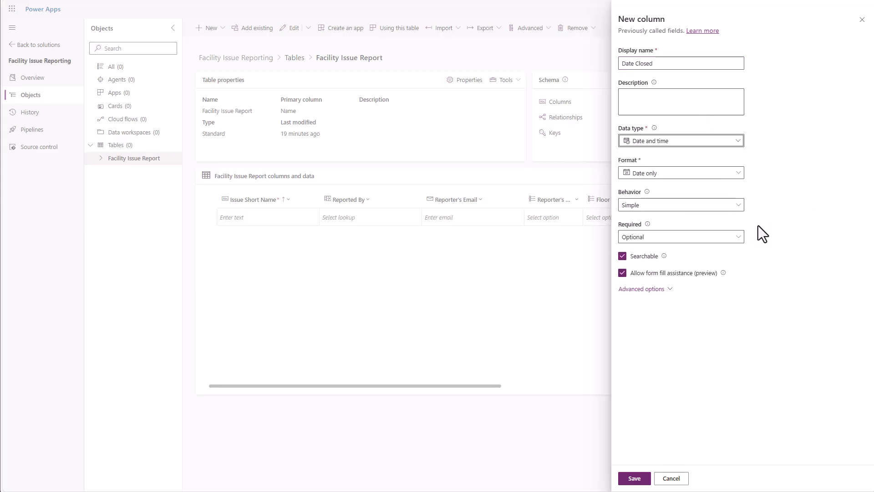
Make the Date Closed column non-searchable and sortable, and save it
{"action": "left_click", "coordinate": [624, 257]}
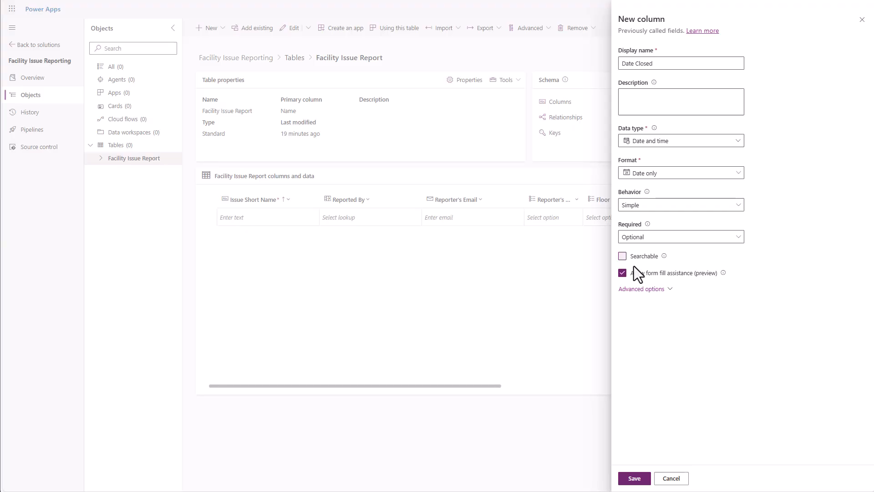
{"action": "left_click", "coordinate": [642, 289]}
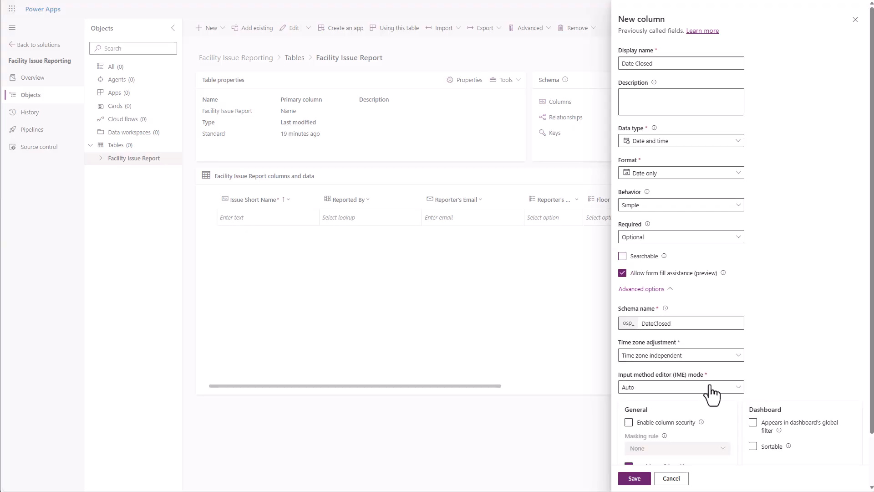
{"action": "left_click", "coordinate": [754, 447]}
{"action": "left_click", "coordinate": [634, 478]}
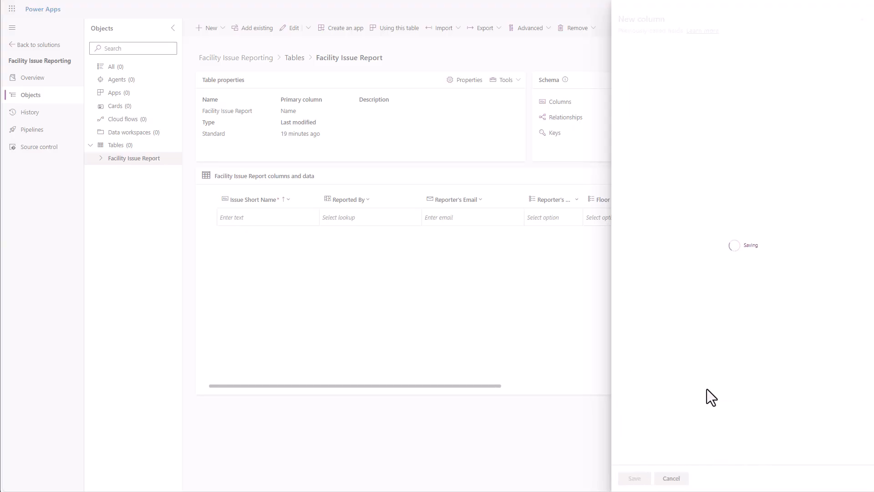
{"action": "left_click_drag", "start_coordinate": [476, 387], "coordinate": [406, 335]}
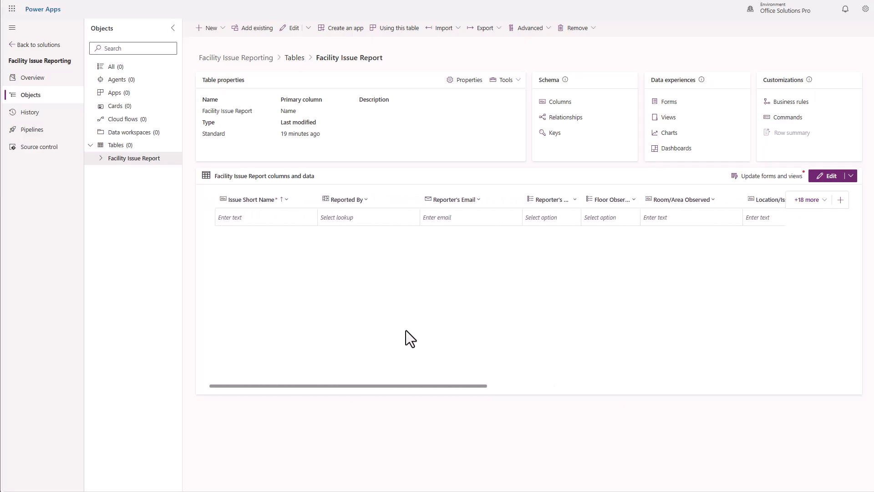
Start a new table in the solution with the display name Facility Issue Reporting Notify List
{"action": "left_click", "coordinate": [120, 146]}
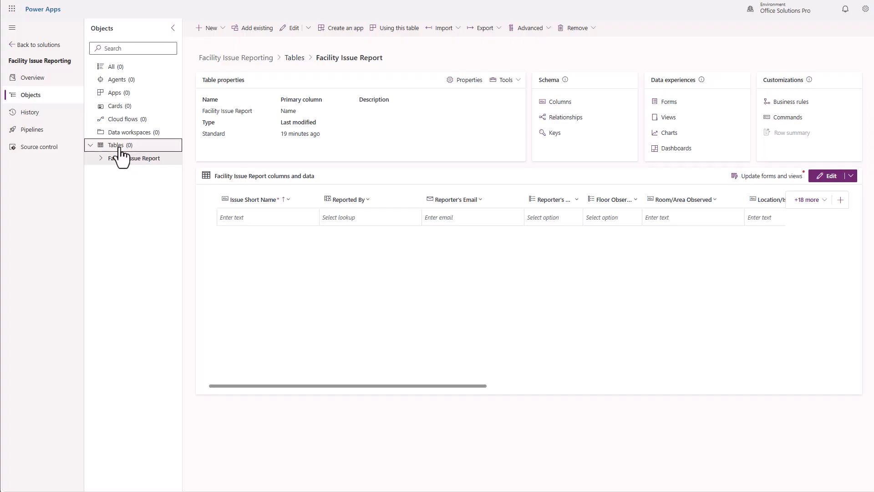
{"action": "left_click", "coordinate": [211, 28]}
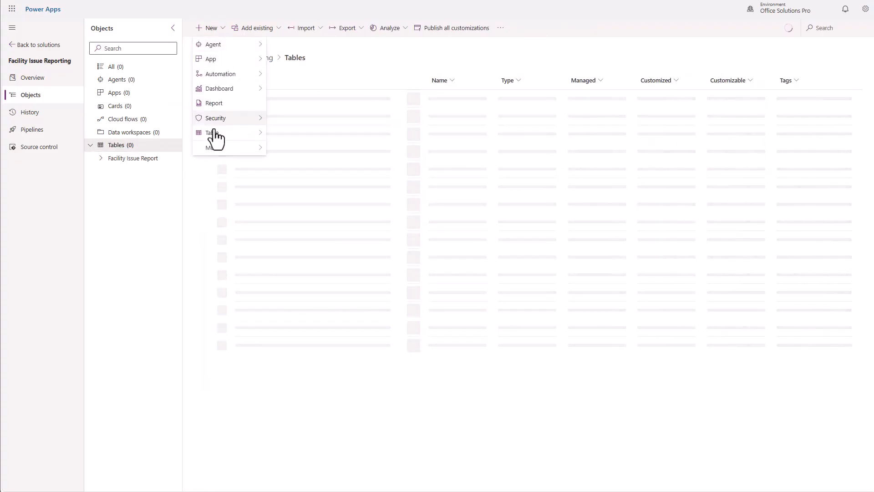
{"action": "mouse_move", "coordinate": [242, 133]}
{"action": "left_click", "coordinate": [288, 150]}
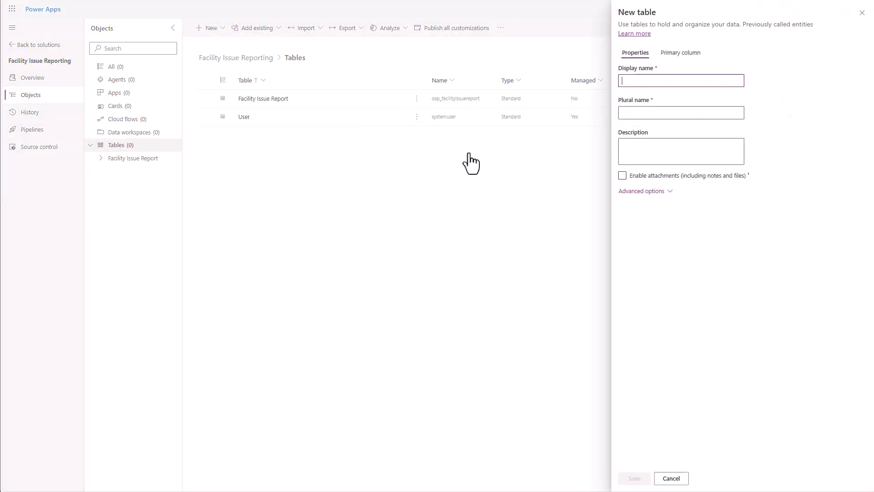
{"action": "left_click", "coordinate": [646, 80]}
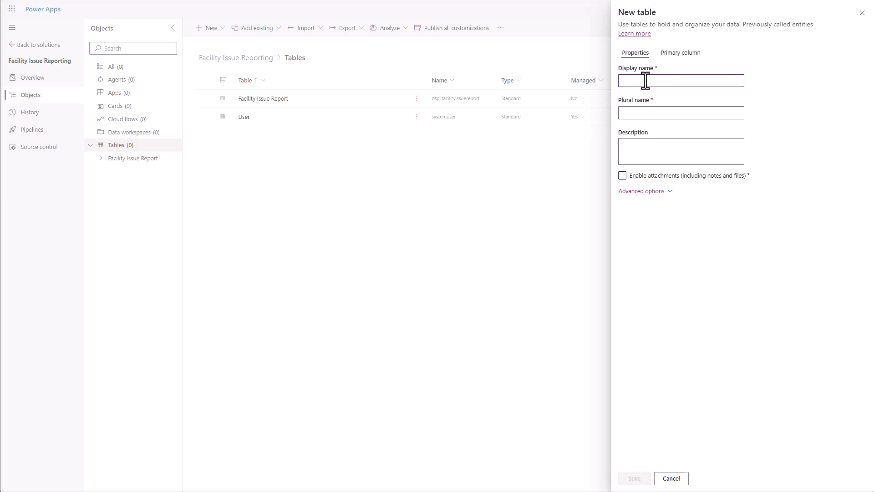
{"action": "type", "text": "Fa"}
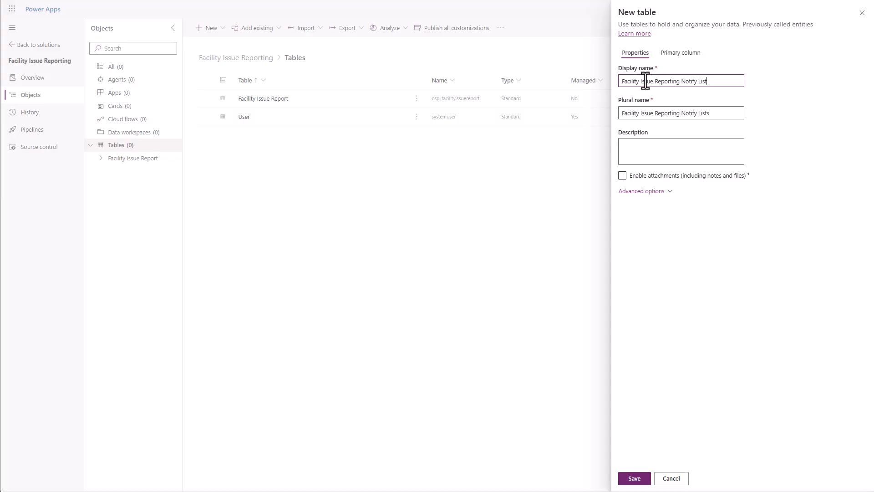
Enable the quick-create form option for the new table, set its record ownership to Organization, and save the table
{"action": "left_click", "coordinate": [649, 192]}
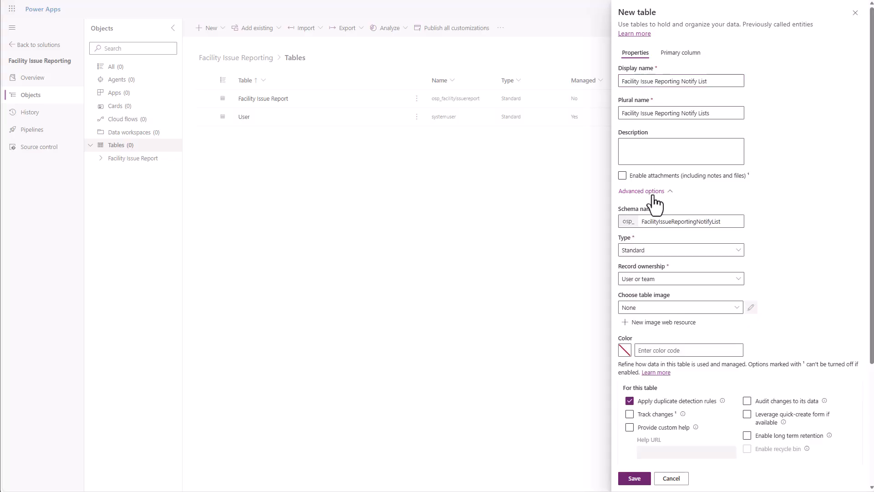
{"action": "left_click", "coordinate": [747, 416]}
{"action": "scroll", "coordinate": [737, 417], "scroll_direction": "down", "scroll_amount": 3}
{"action": "scroll", "coordinate": [726, 383], "scroll_direction": "up", "scroll_amount": 4}
{"action": "scroll", "coordinate": [692, 173], "scroll_direction": "down", "scroll_amount": 3}
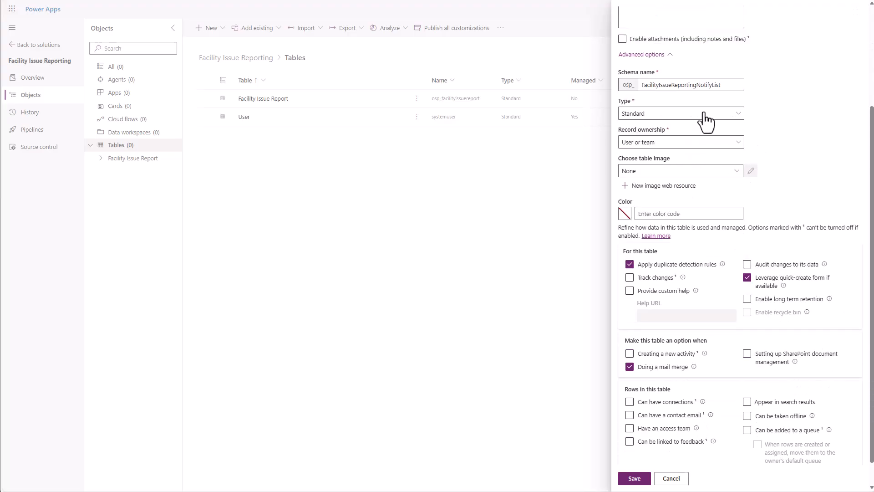
{"action": "left_click", "coordinate": [682, 143]}
{"action": "left_click", "coordinate": [663, 172]}
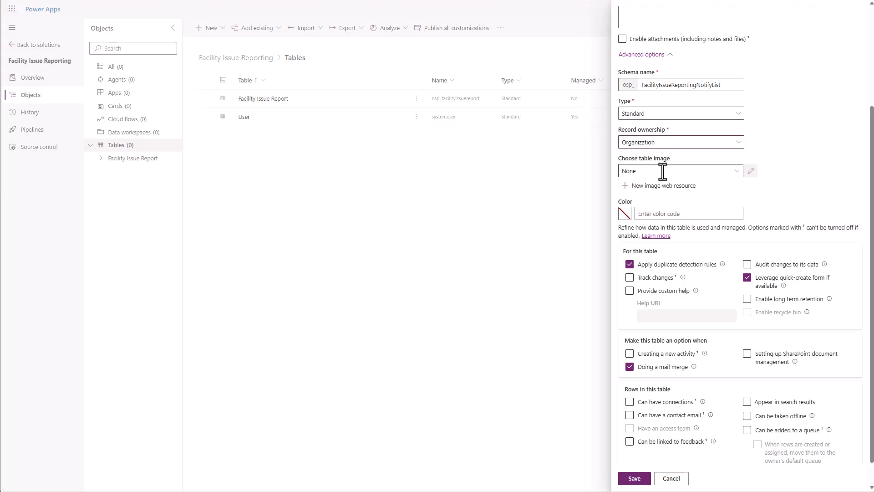
{"action": "left_click", "coordinate": [638, 479]}
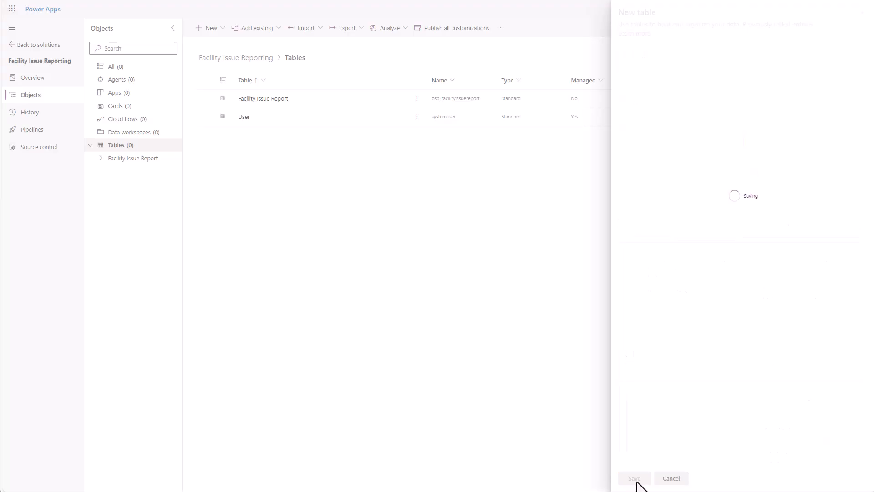
Add a Lookup column named Person related to the User table in the Notify List table, and save it
{"action": "left_click", "coordinate": [375, 201]}
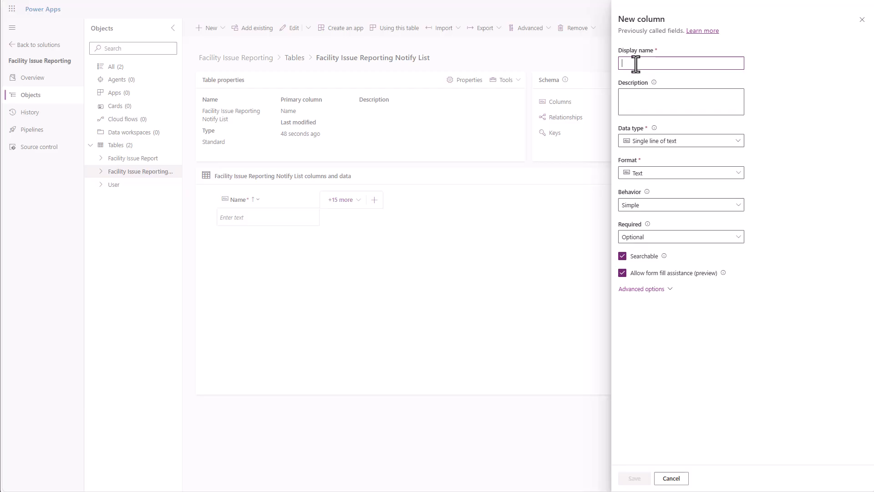
{"action": "type", "text": "Person"}
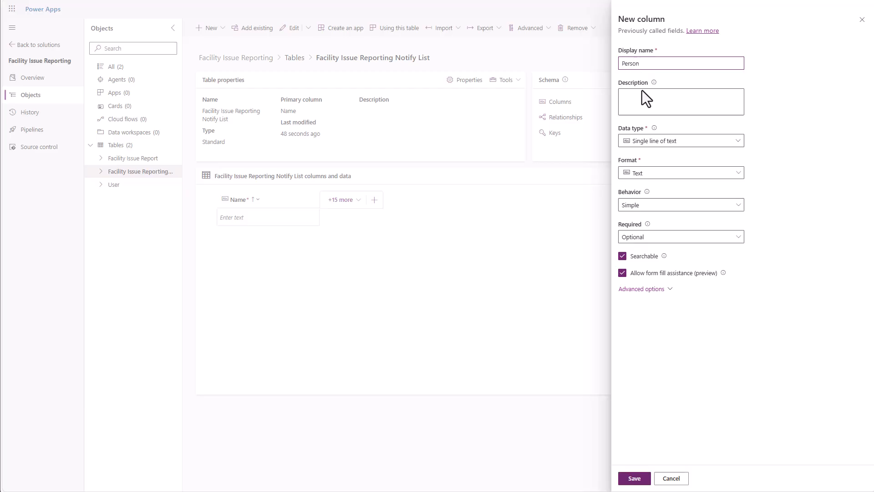
{"action": "left_click", "coordinate": [659, 144]}
{"action": "mouse_move", "coordinate": [665, 220]}
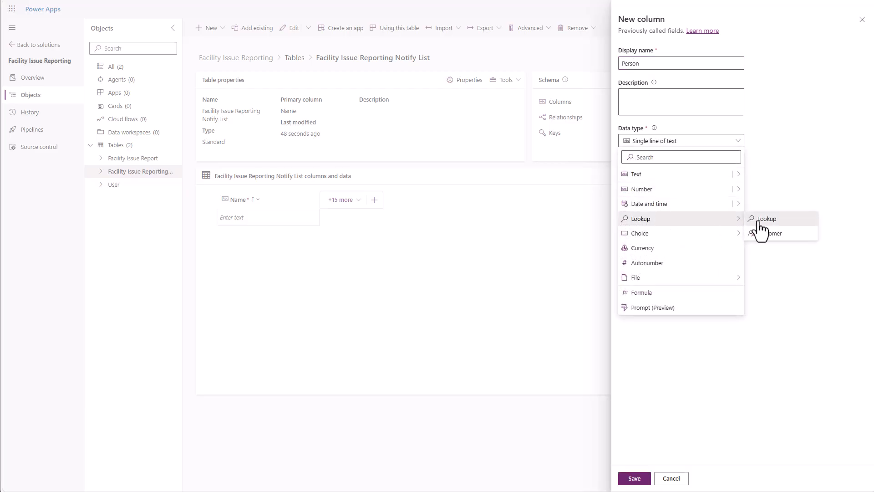
{"action": "left_click", "coordinate": [758, 219]}
{"action": "left_click", "coordinate": [667, 238]}
{"action": "type", "text": "User"}
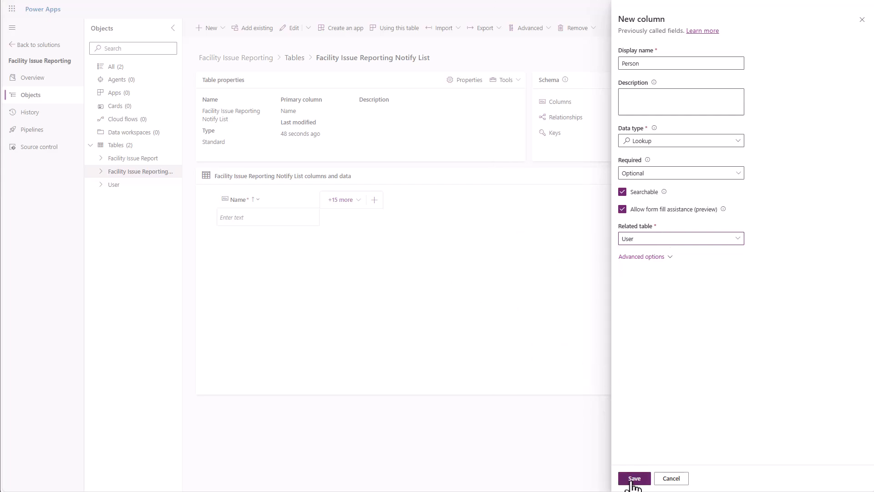
{"action": "left_click", "coordinate": [632, 482]}
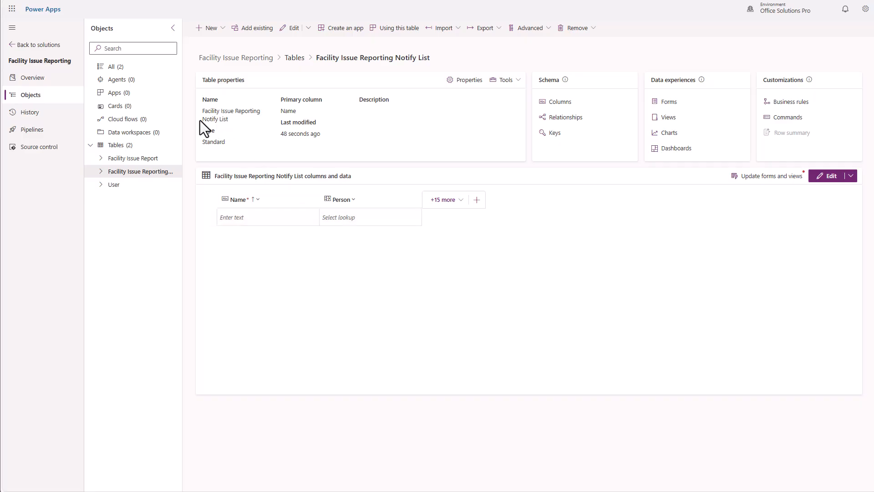
Create a blank tablet-format canvas app named Facility Issue Reporting Form in the solution
{"action": "left_click", "coordinate": [130, 95]}
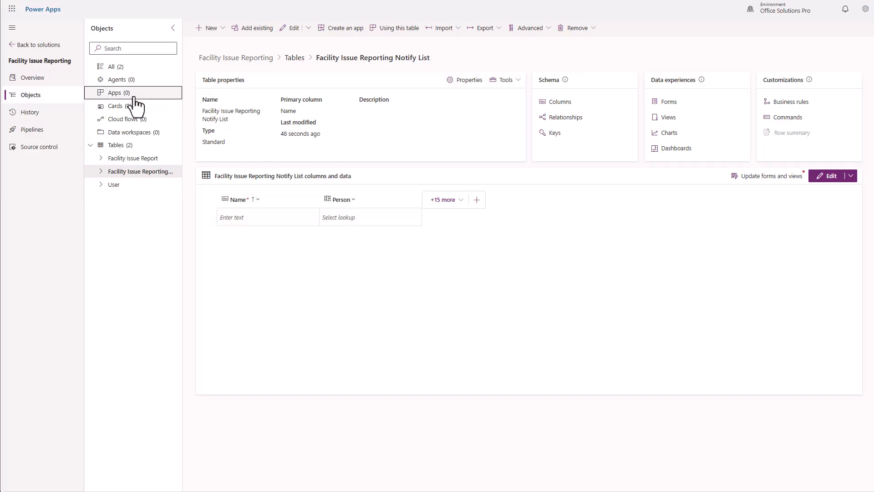
{"action": "left_click", "coordinate": [222, 29]}
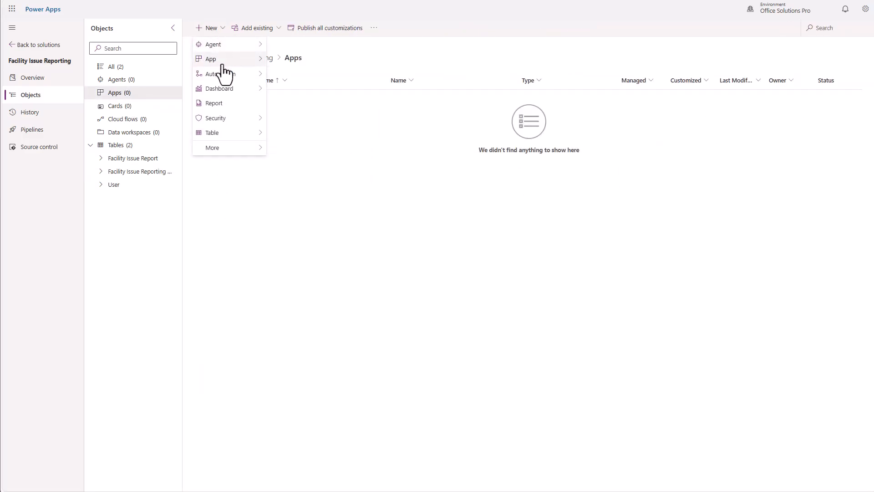
{"action": "mouse_move", "coordinate": [223, 65]}
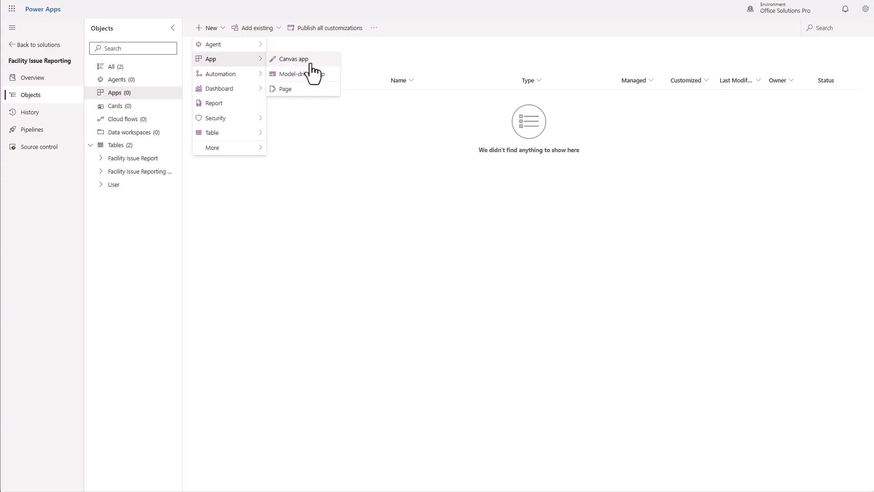
{"action": "left_click", "coordinate": [311, 60]}
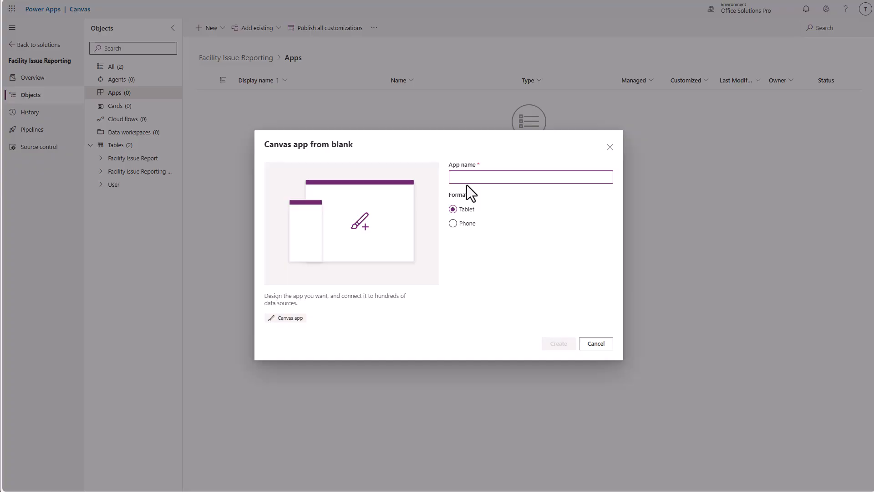
{"action": "type", "text": "Fac"}
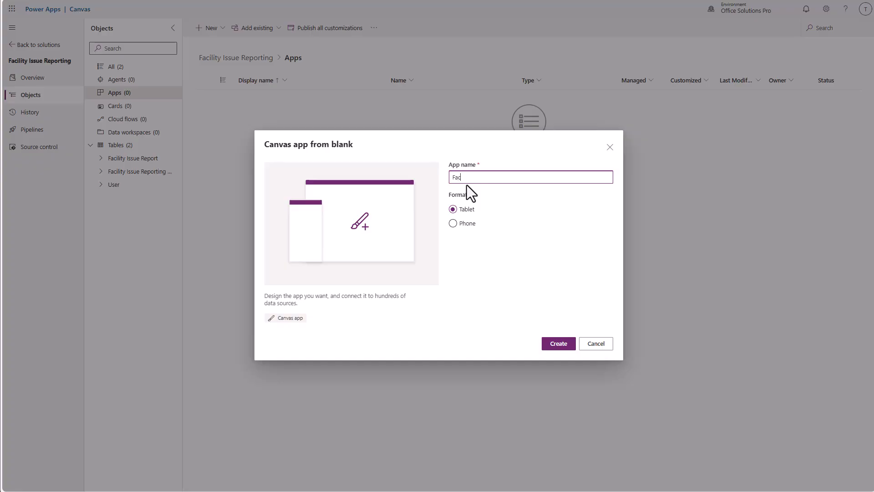
{"action": "type", "text": "ility Issue Reporting Form"}
{"action": "left_click", "coordinate": [560, 347]}
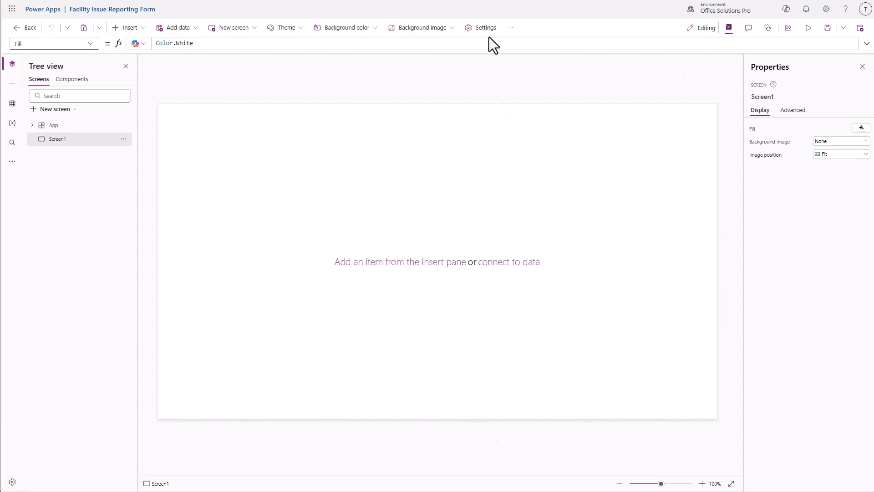
Turn on automatic environment variable creation for added data sources and enable modern controls and themes in the app's settings
{"action": "left_click", "coordinate": [484, 29]}
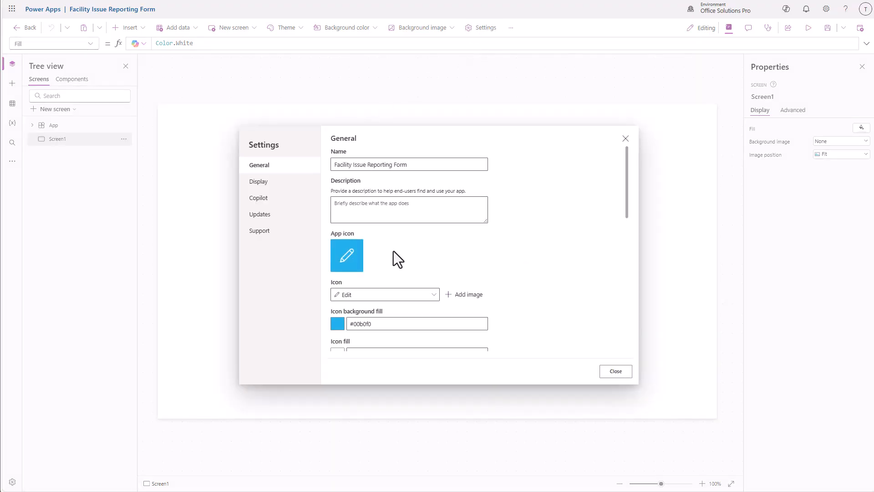
{"action": "scroll", "coordinate": [430, 258], "scroll_direction": "down", "scroll_amount": 8}
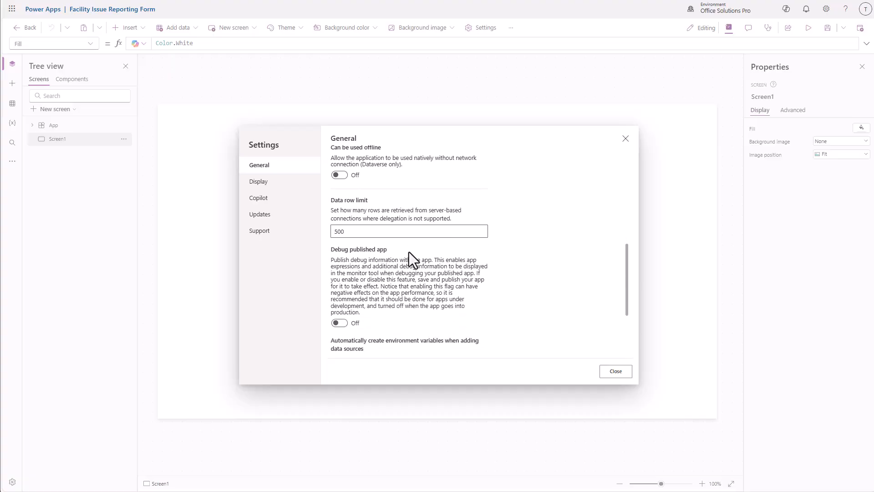
{"action": "scroll", "coordinate": [410, 255], "scroll_direction": "down", "scroll_amount": 3}
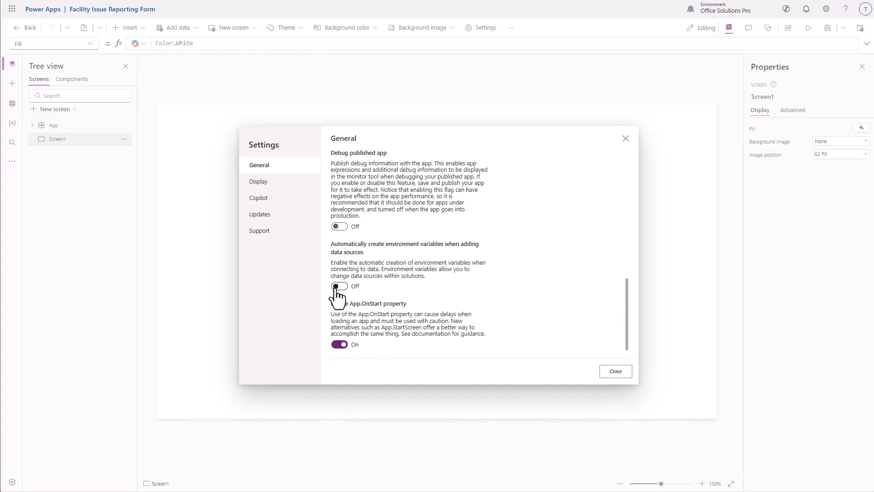
{"action": "left_click", "coordinate": [337, 287]}
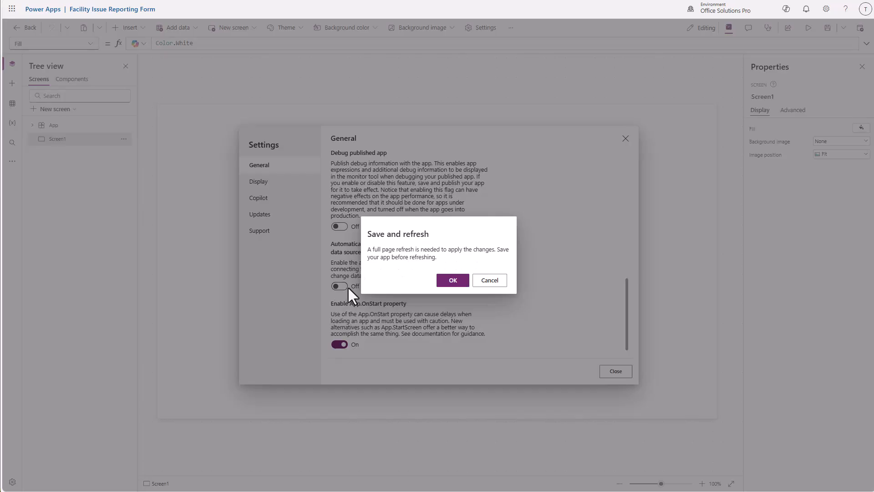
{"action": "left_click", "coordinate": [453, 281]}
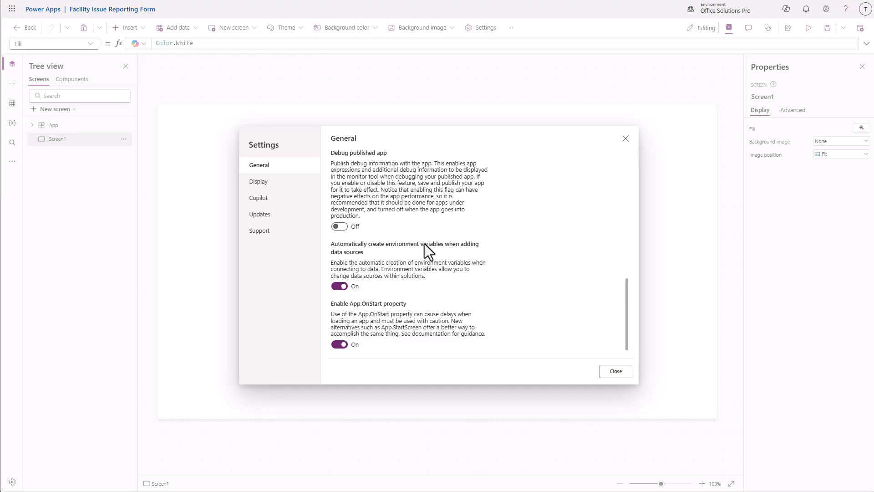
{"action": "left_click", "coordinate": [268, 215]}
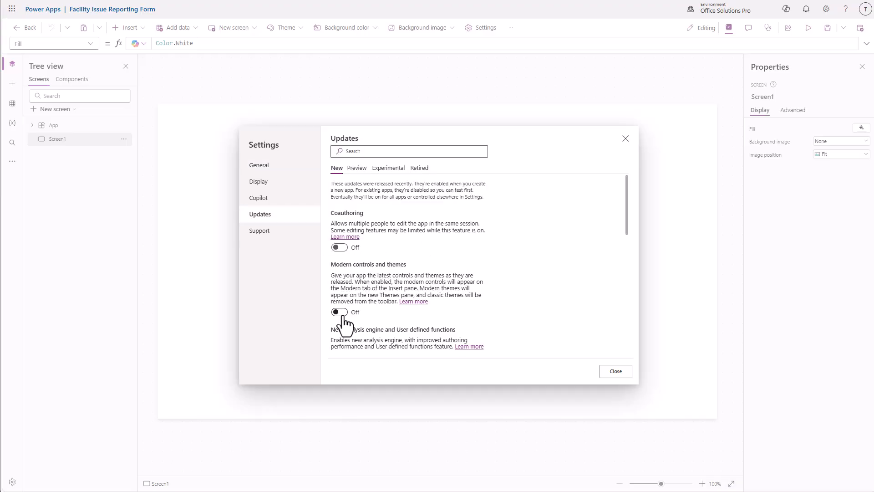
{"action": "left_click", "coordinate": [615, 371]}
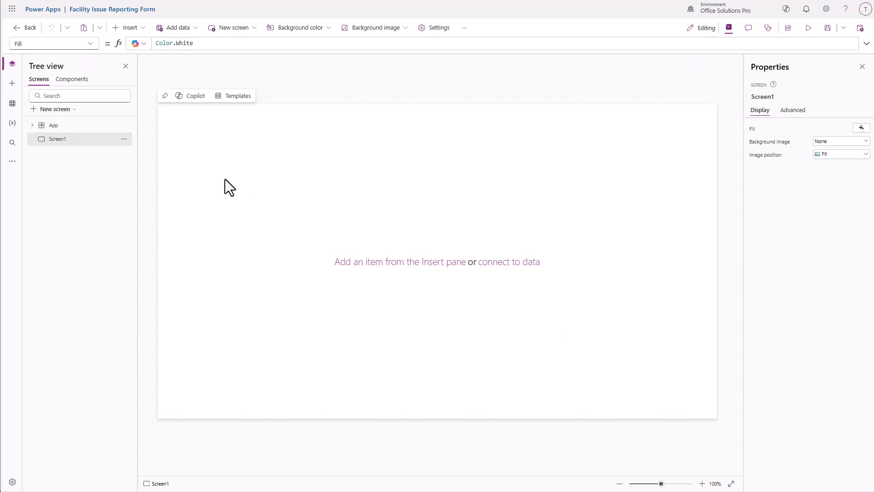
Create a custom theme named OSP with the Arial font and the hex color 0770b8
{"action": "left_click", "coordinate": [13, 162]}
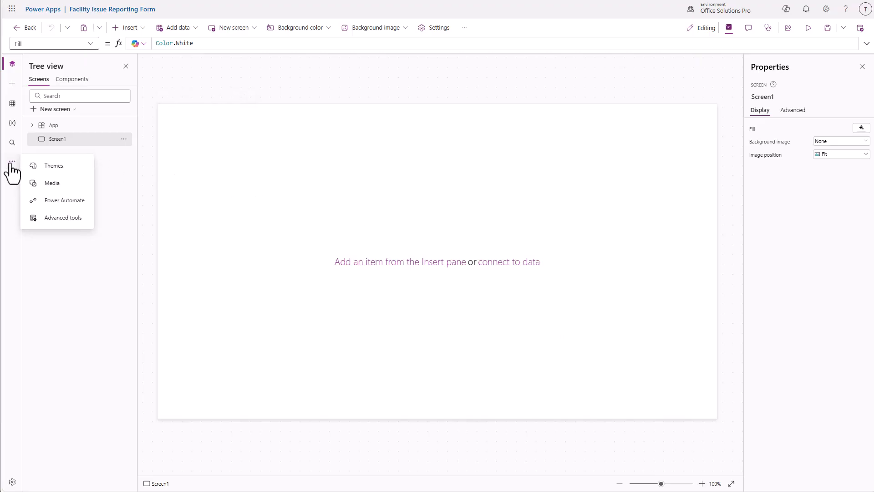
{"action": "left_click", "coordinate": [47, 167]}
{"action": "left_click", "coordinate": [57, 95]}
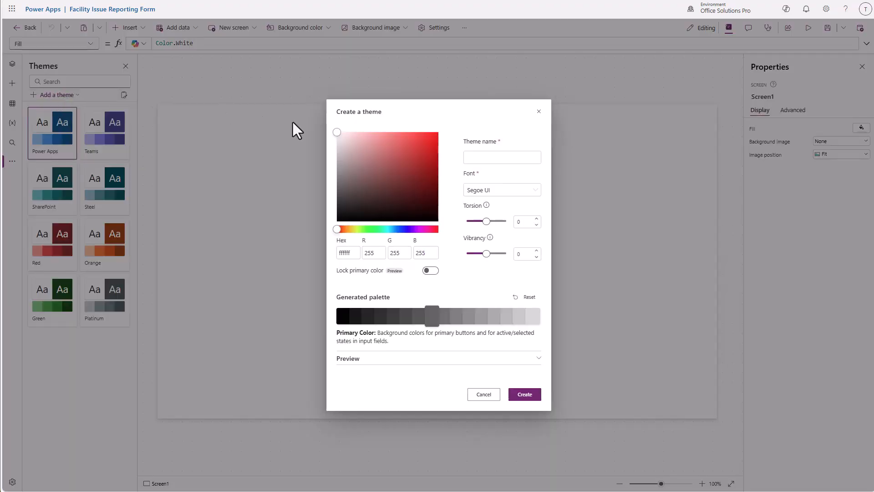
{"action": "type", "text": "OSP"}
{"action": "left_click", "coordinate": [488, 191]}
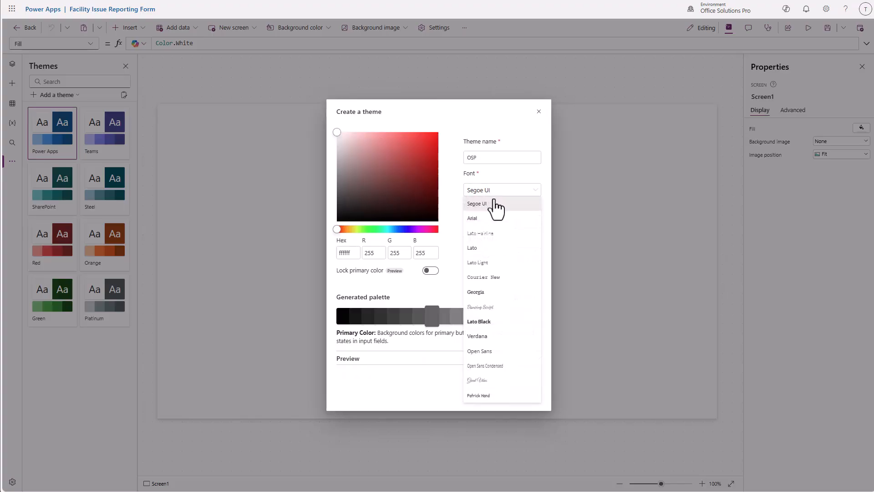
{"action": "left_click", "coordinate": [492, 219]}
{"action": "double_click", "coordinate": [351, 253]}
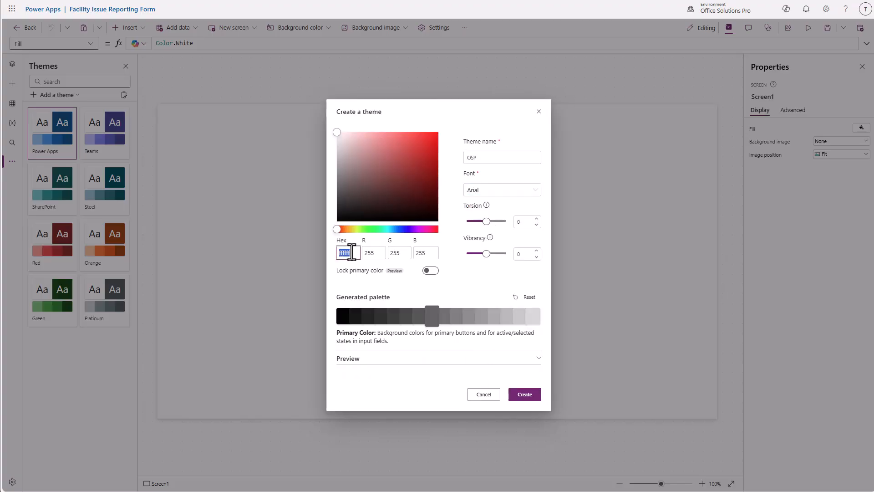
{"action": "type", "text": "0770b8"}
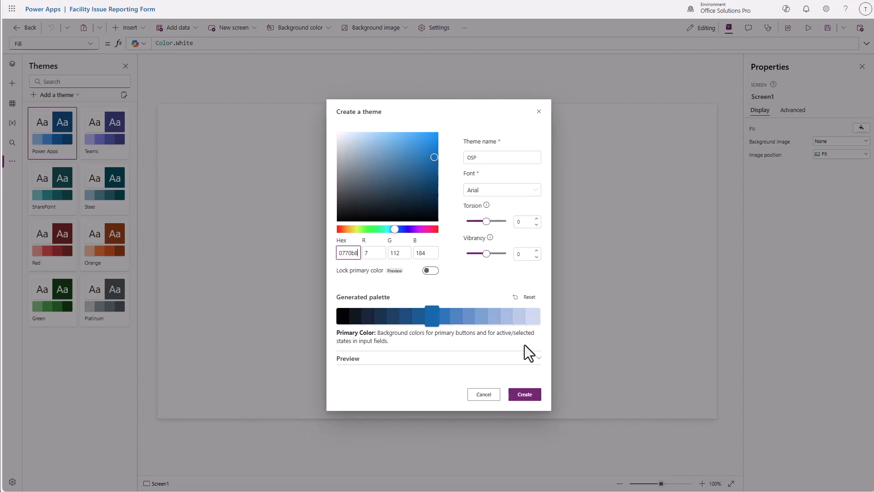
{"action": "left_click", "coordinate": [525, 395]}
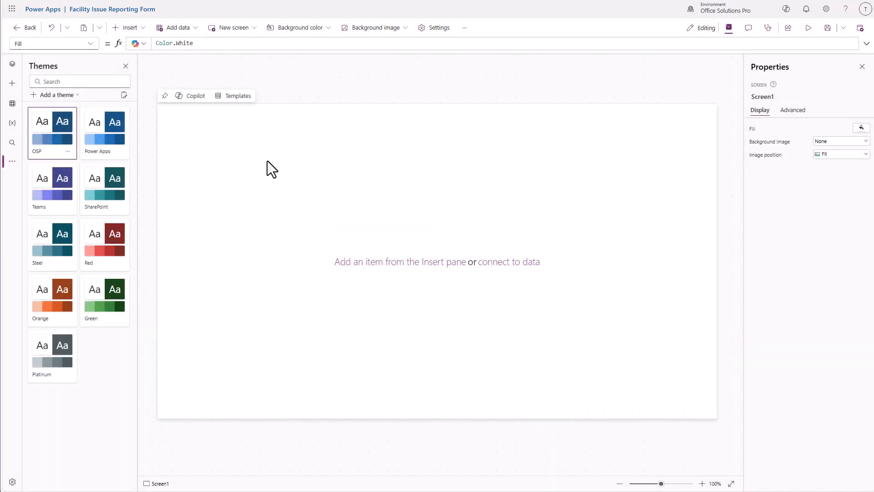
Add a new screen from the Header and footer template and delete the blank Screen1
{"action": "left_click", "coordinate": [13, 63]}
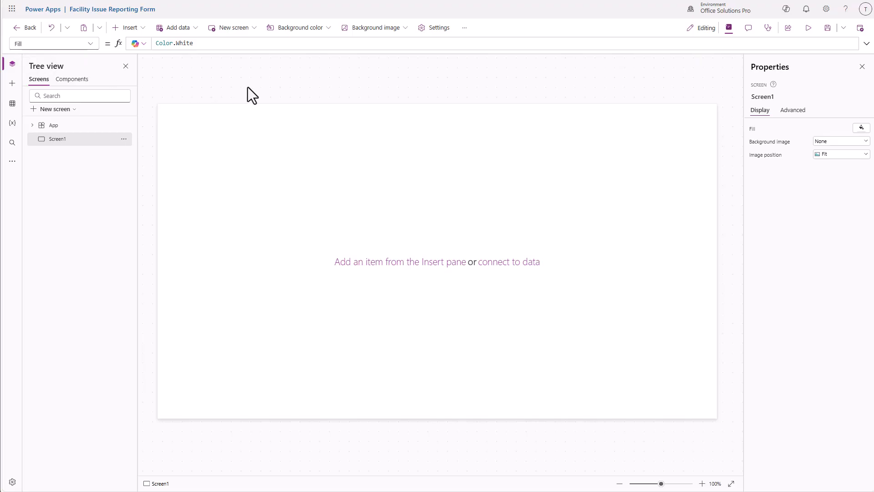
{"action": "left_click", "coordinate": [249, 29]}
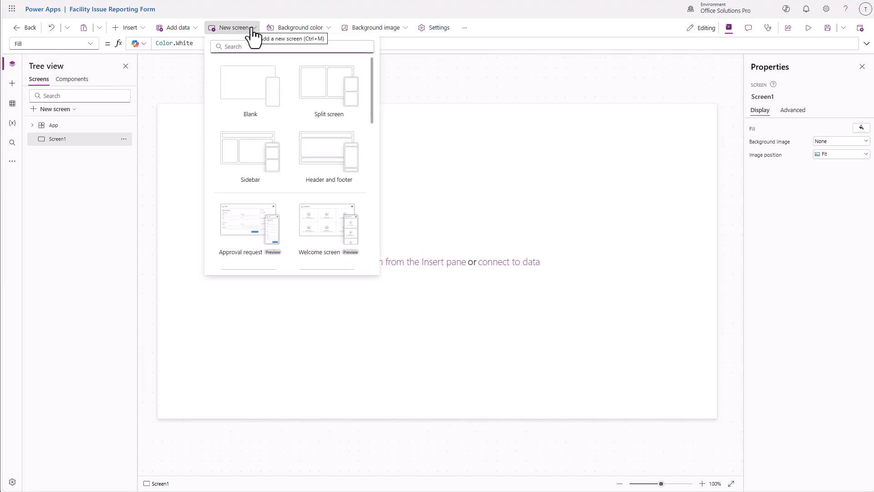
{"action": "left_click", "coordinate": [330, 157]}
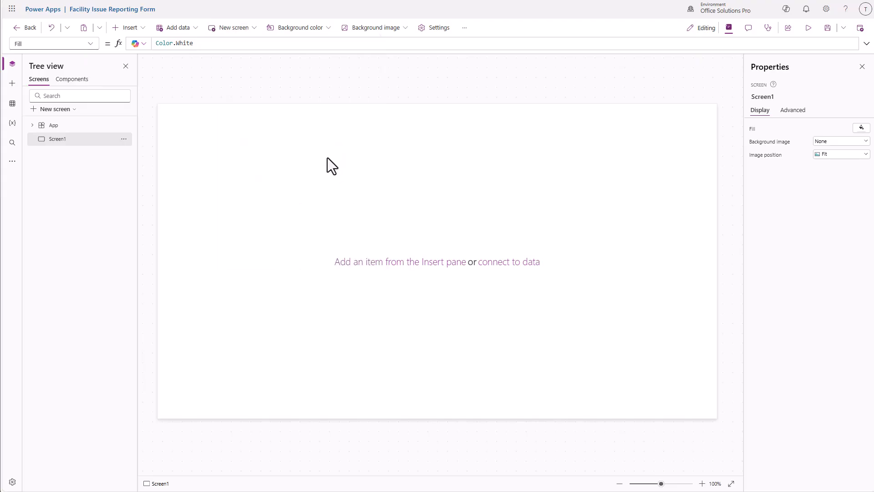
{"action": "left_click", "coordinate": [124, 139]}
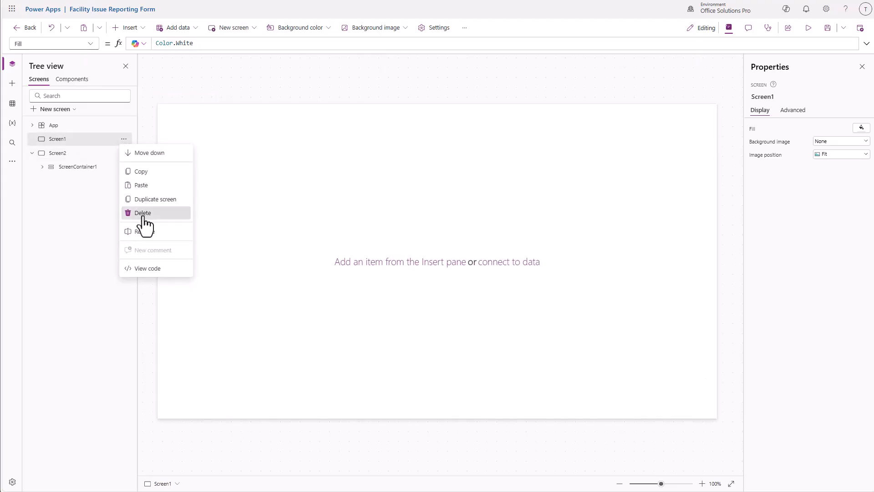
{"action": "left_click", "coordinate": [142, 213]}
Add another screen from the success message template with a check icon and completion text
{"action": "left_click", "coordinate": [246, 28]}
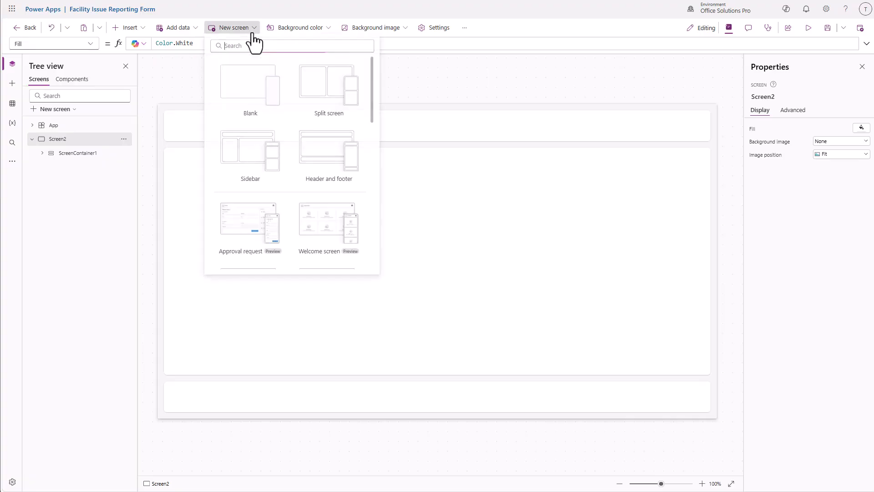
{"action": "scroll", "coordinate": [262, 193], "scroll_direction": "down", "scroll_amount": 10}
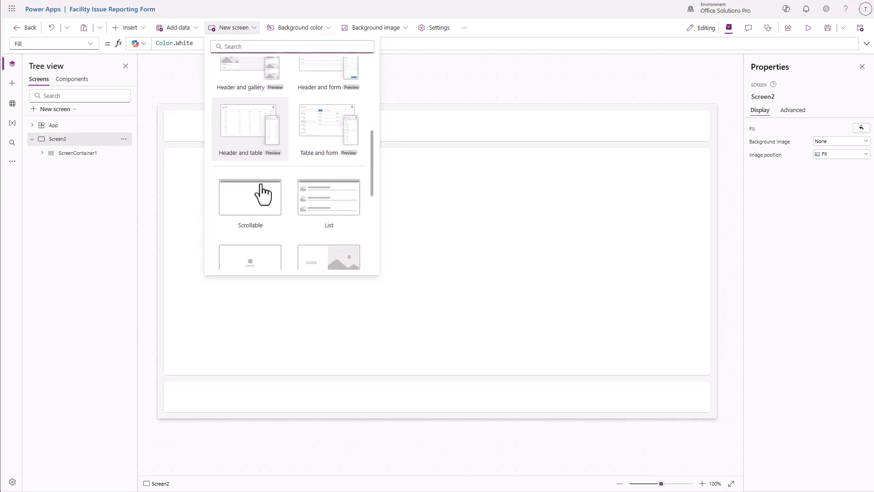
{"action": "left_click", "coordinate": [260, 192]}
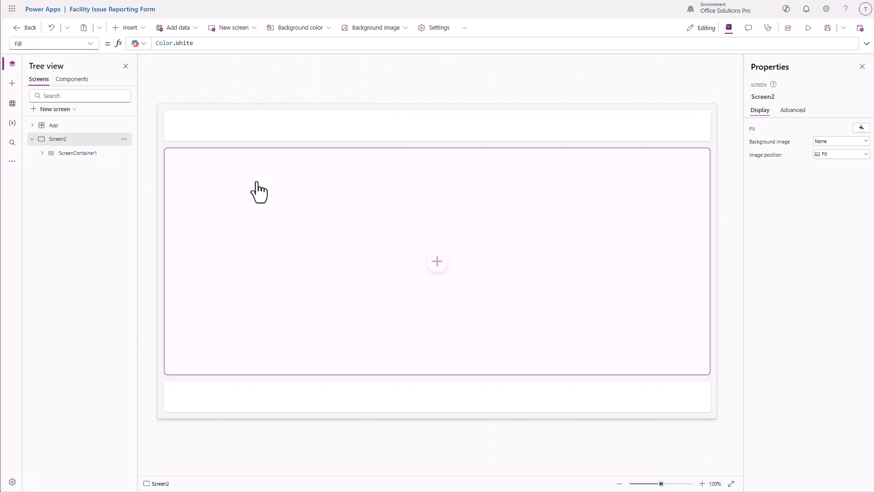
Rename the header and footer screen as Main Screen and the success screen as Thank You Screen
{"action": "double_click", "coordinate": [62, 140]}
{"action": "type", "text": "M"}
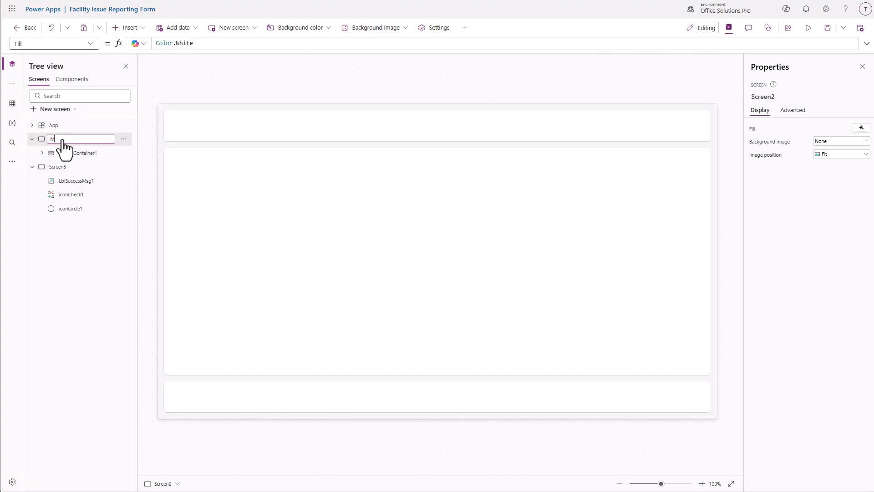
{"action": "type", "text": "ain Screen"}
{"action": "key", "text": "Return"}
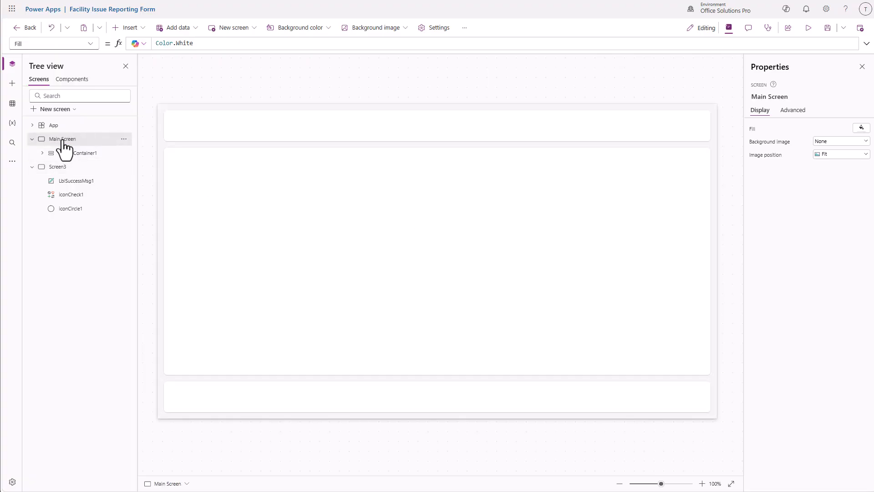
{"action": "double_click", "coordinate": [64, 169]}
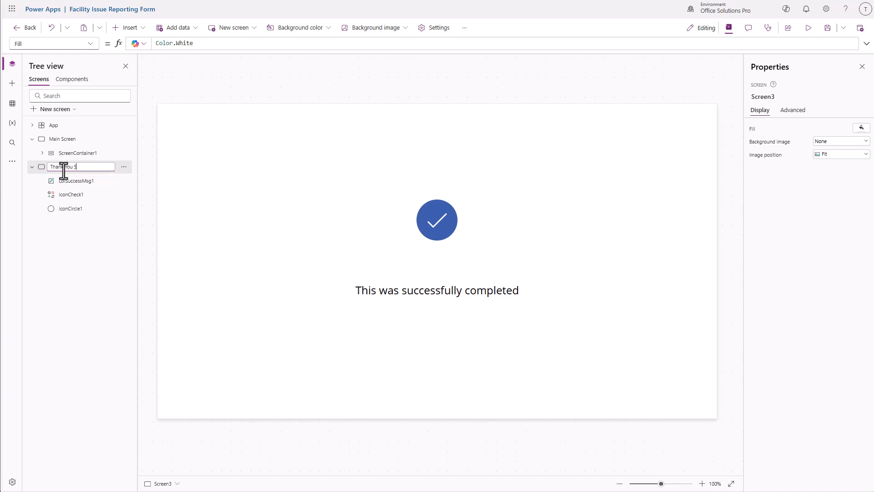
{"action": "key", "text": "Return"}
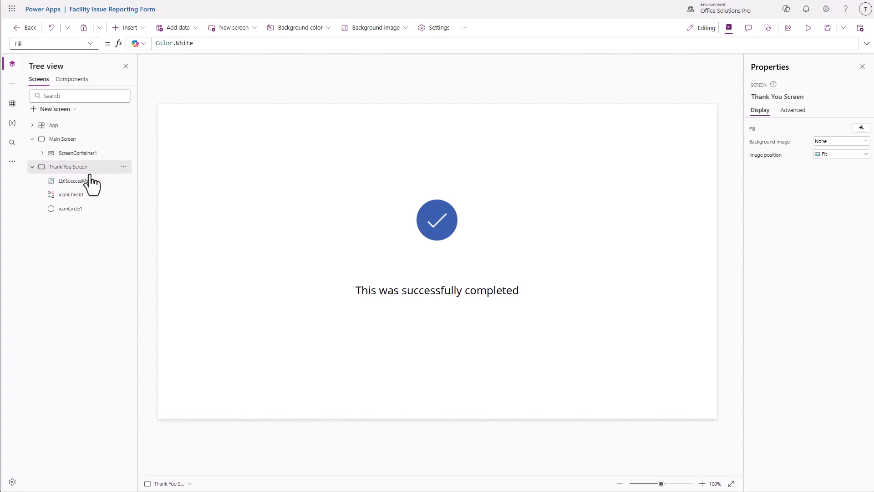
Set both the width and height of the circle behind the check mark on the Thank You Screen to 300
{"action": "left_click", "coordinate": [447, 219]}
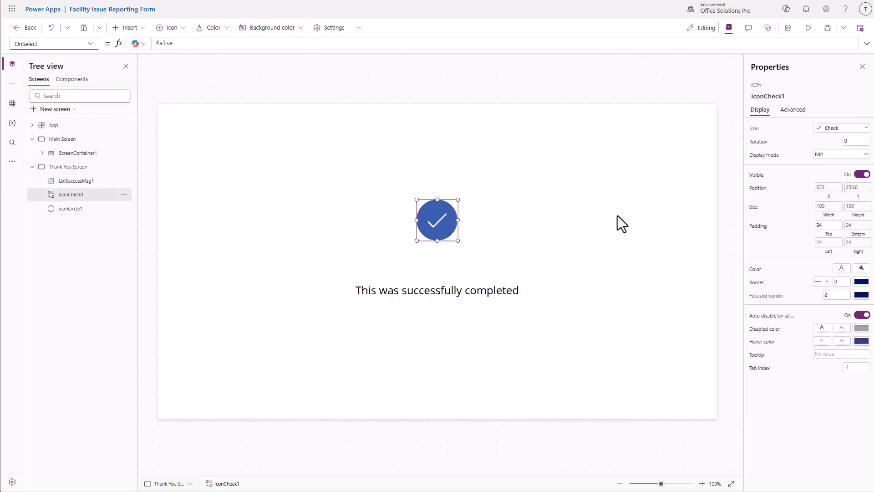
{"action": "left_click", "coordinate": [828, 206]}
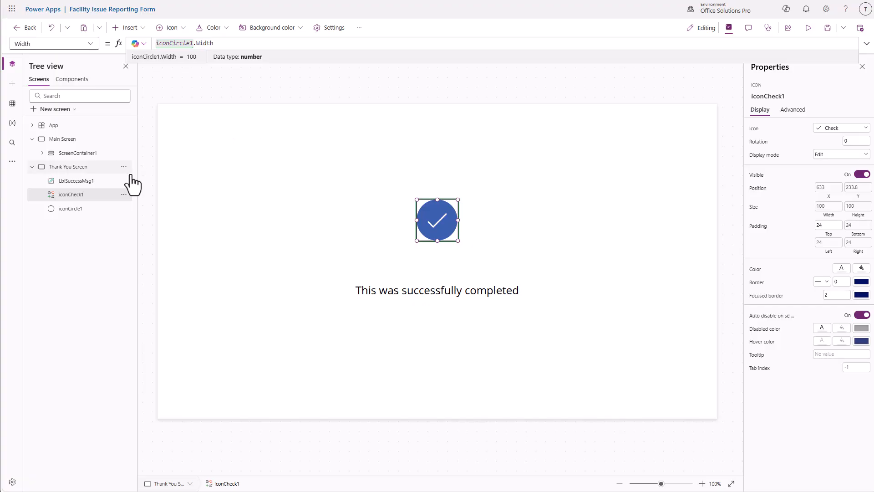
{"action": "left_click", "coordinate": [81, 224]}
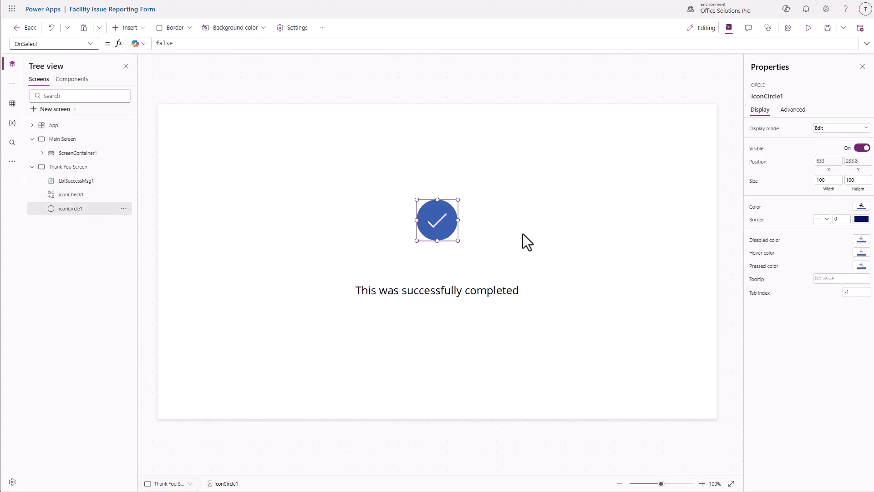
{"action": "left_click", "coordinate": [829, 180]}
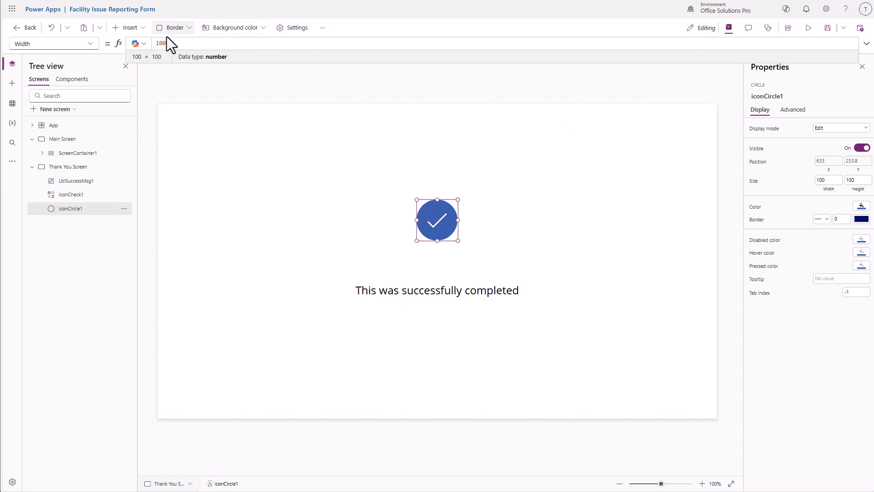
{"action": "left_click_drag", "start_coordinate": [159, 43], "coordinate": [153, 43]}
{"action": "type", "text": "3"}
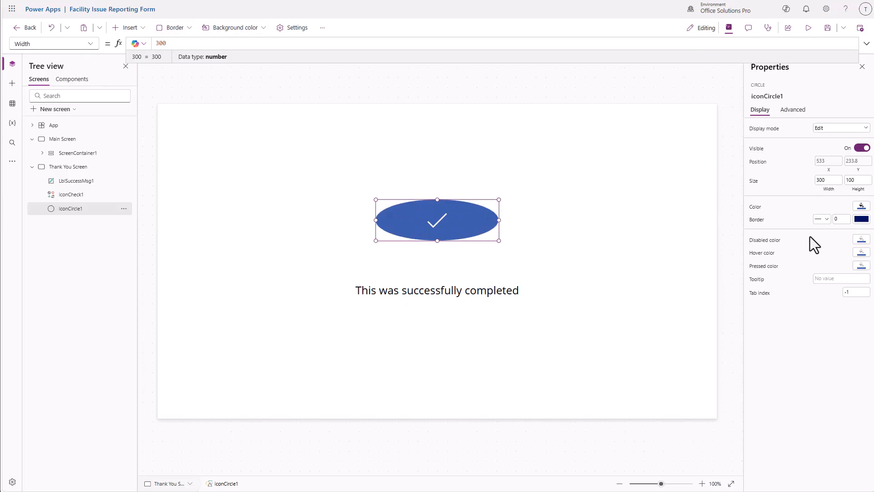
{"action": "left_click", "coordinate": [859, 190]}
{"action": "left_click_drag", "start_coordinate": [157, 43], "coordinate": [154, 43]}
{"action": "type", "text": "3"}
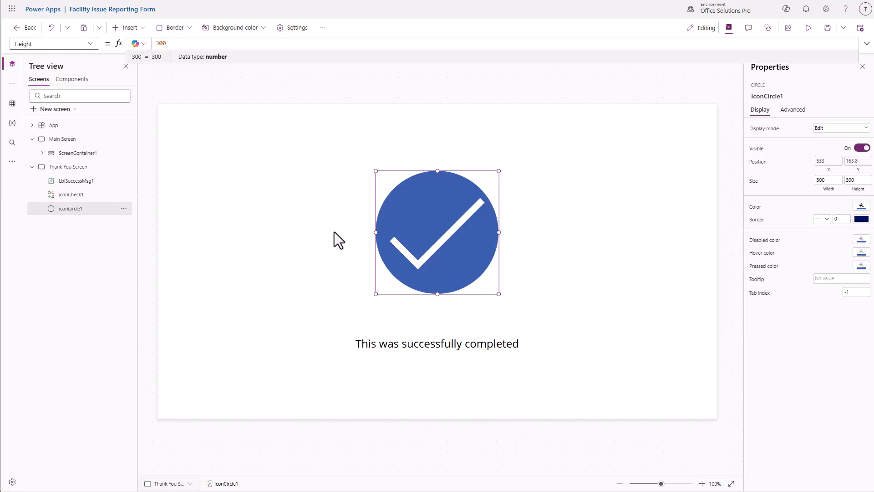
Delete the footer container from the Main Screen
{"action": "left_click", "coordinate": [68, 139]}
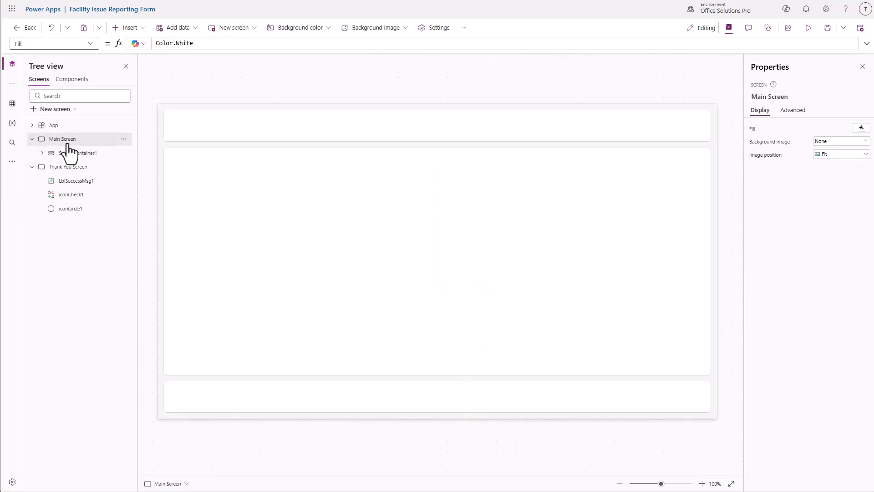
{"action": "left_click", "coordinate": [375, 404]}
{"action": "key", "text": "Delete"}
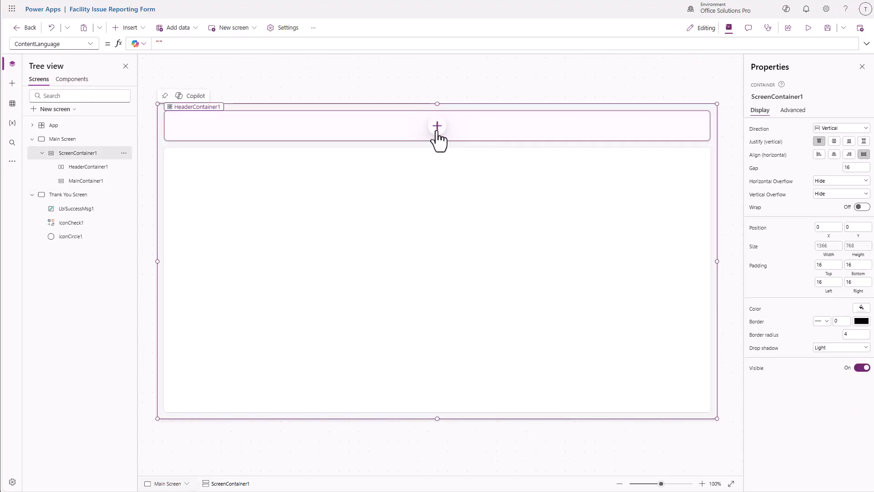
Insert an Image control into the header container of the Main Screen
{"action": "left_click", "coordinate": [437, 126]}
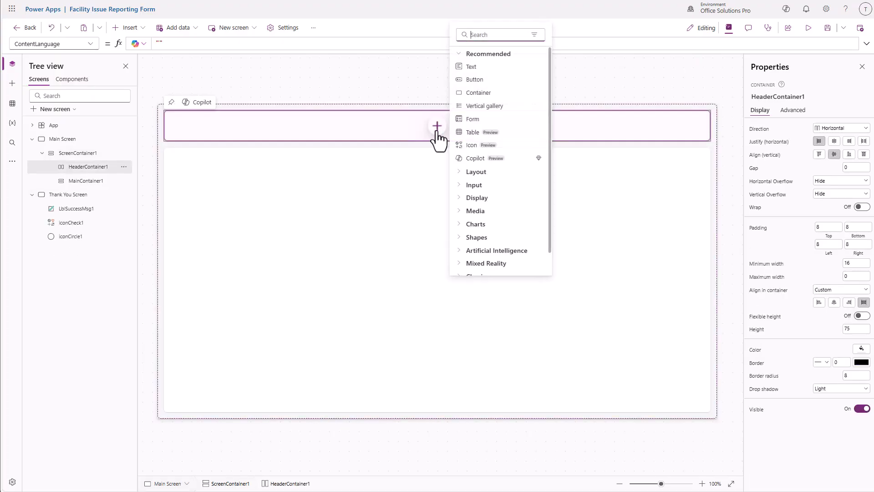
{"action": "type", "text": "ima"}
{"action": "left_click", "coordinate": [473, 67]}
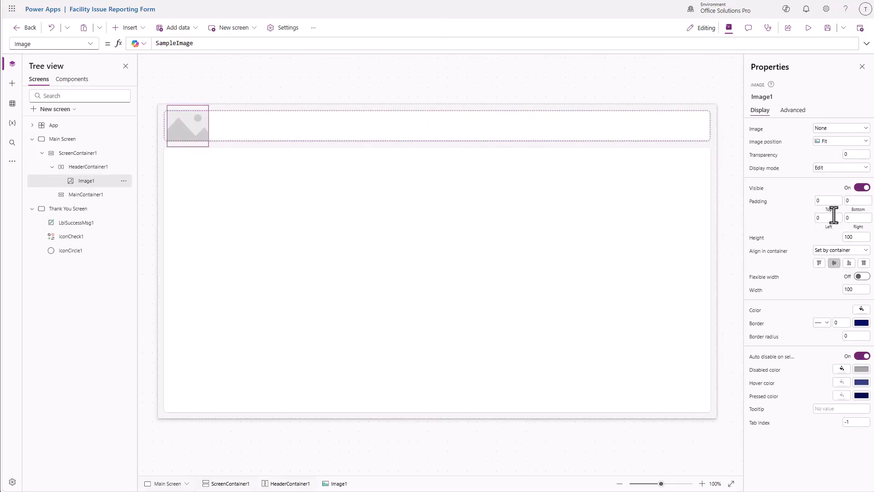
Set the header image's height and width to Parent.Height, and upload App Logo as its picture
{"action": "left_click", "coordinate": [757, 238]}
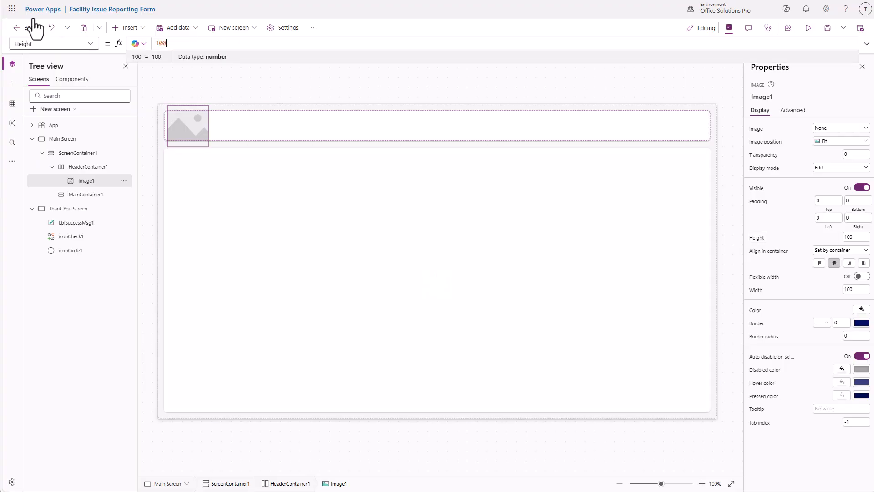
{"action": "type", "text": "Parent.Height"}
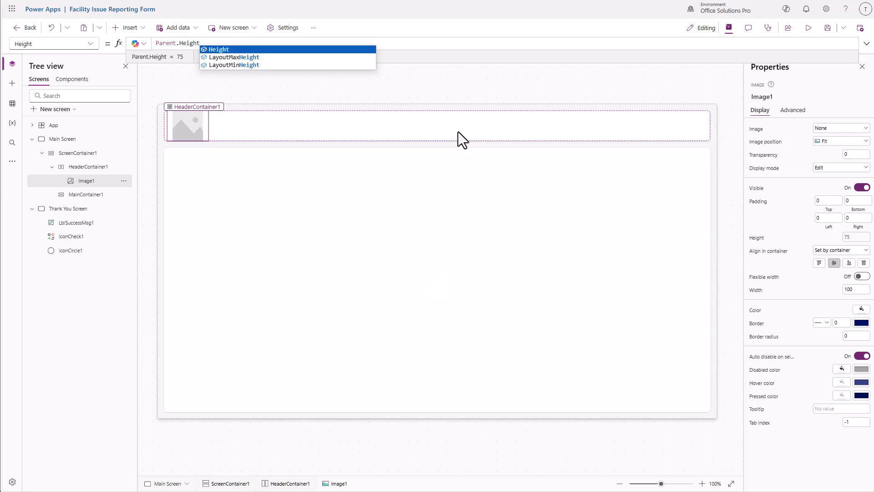
{"action": "key", "text": "ctrl+a"}
{"action": "key", "text": "ctrl+c"}
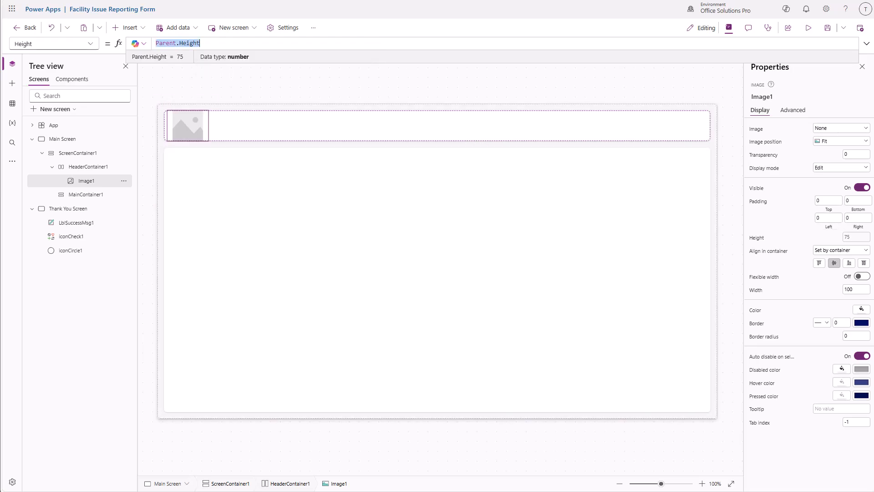
{"action": "left_click", "coordinate": [759, 291]}
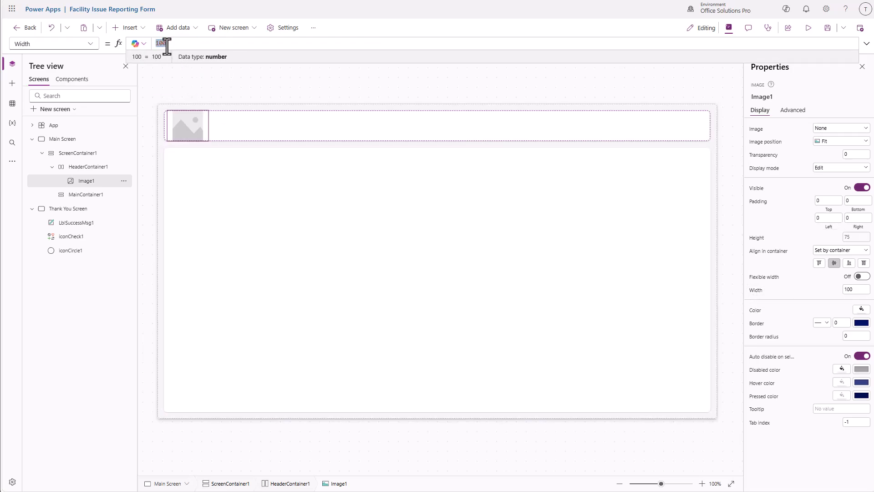
{"action": "key", "text": "ctrl+v"}
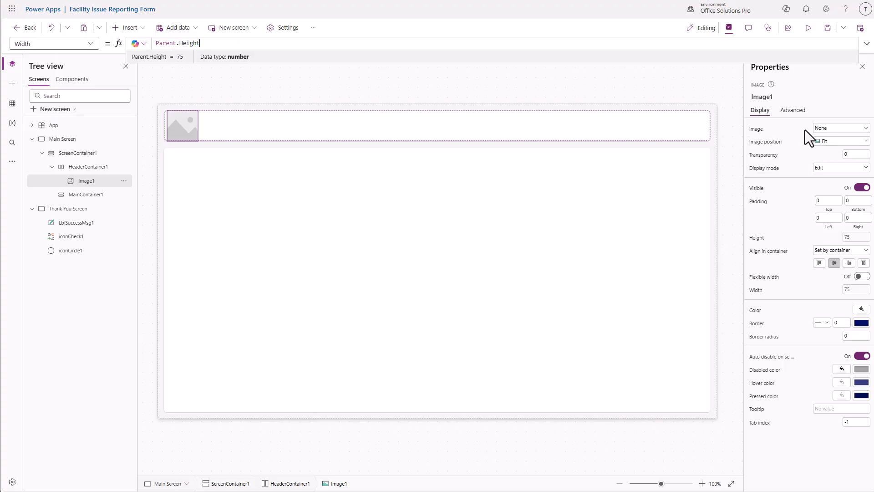
{"action": "left_click", "coordinate": [840, 132]}
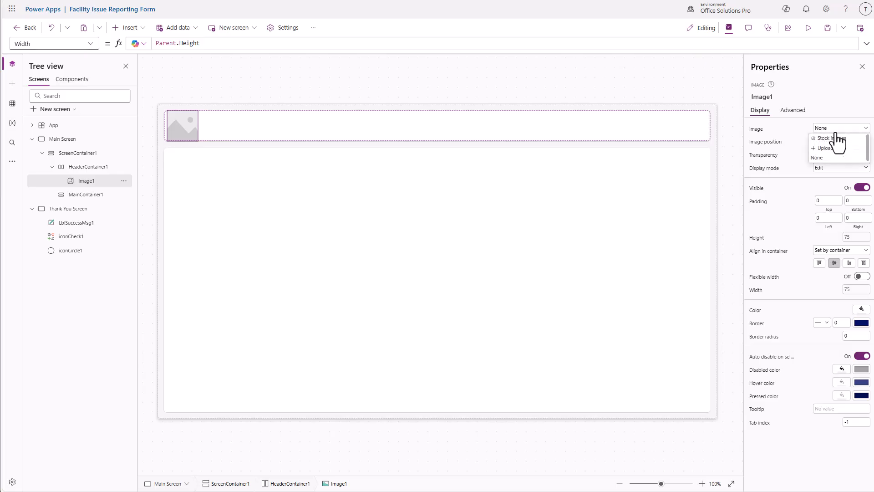
{"action": "left_click", "coordinate": [834, 149]}
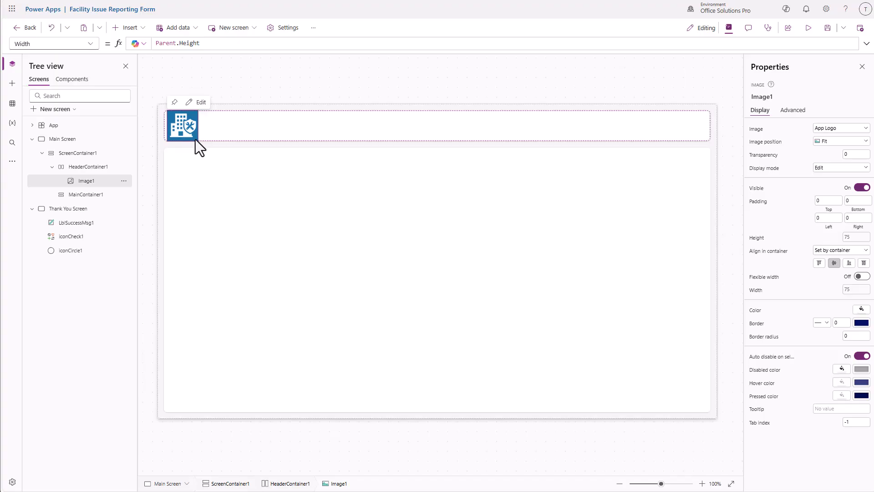
Insert a Text control into the header container and set its height to Parent.Height
{"action": "left_click", "coordinate": [417, 129]}
{"action": "left_click", "coordinate": [130, 28]}
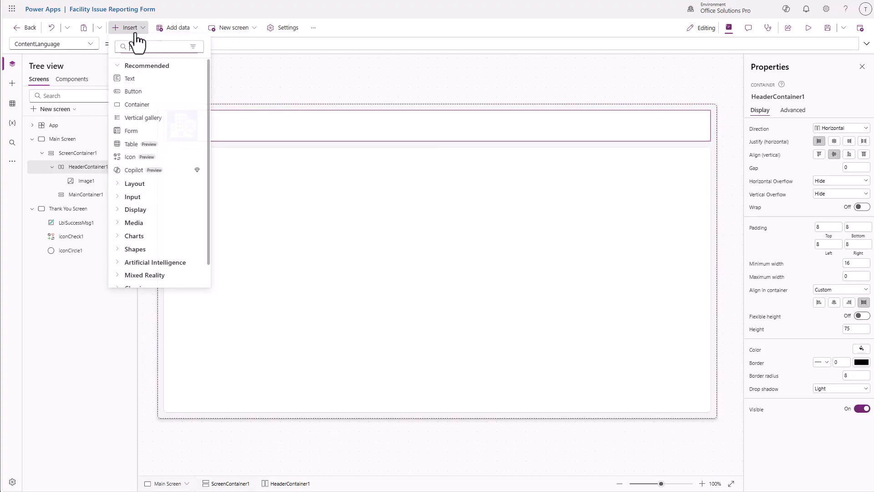
{"action": "left_click", "coordinate": [131, 81]}
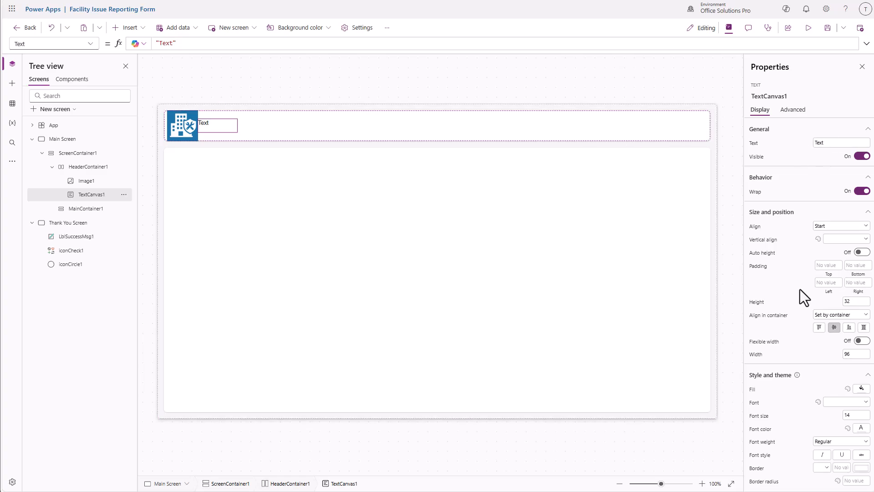
{"action": "left_click", "coordinate": [756, 305]}
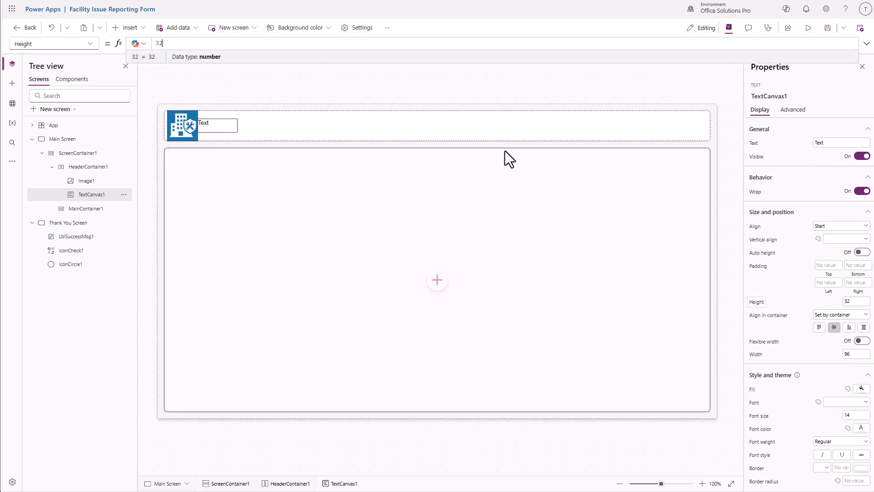
{"action": "type", "text": "Parent.Height"}
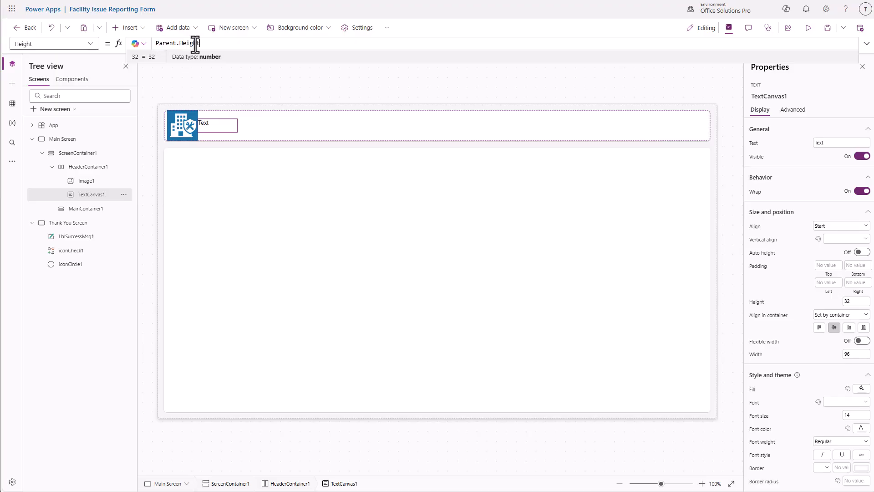
Set the header text's alignment to Center and its vertical alignment to Middle
{"action": "left_click", "coordinate": [840, 227]}
{"action": "left_click", "coordinate": [842, 256]}
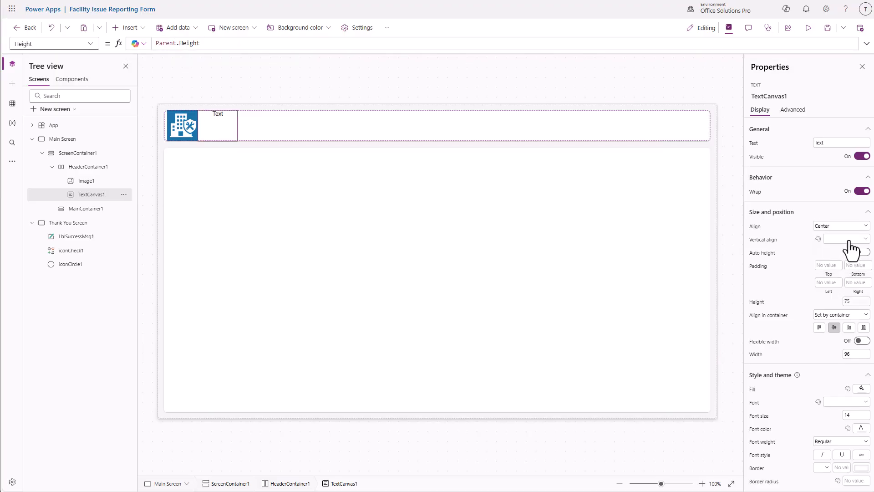
{"action": "left_click", "coordinate": [846, 239]}
{"action": "left_click", "coordinate": [845, 258]}
Set the header text's width to Parent.Width - Image1.Height * 2
{"action": "left_click", "coordinate": [756, 357]}
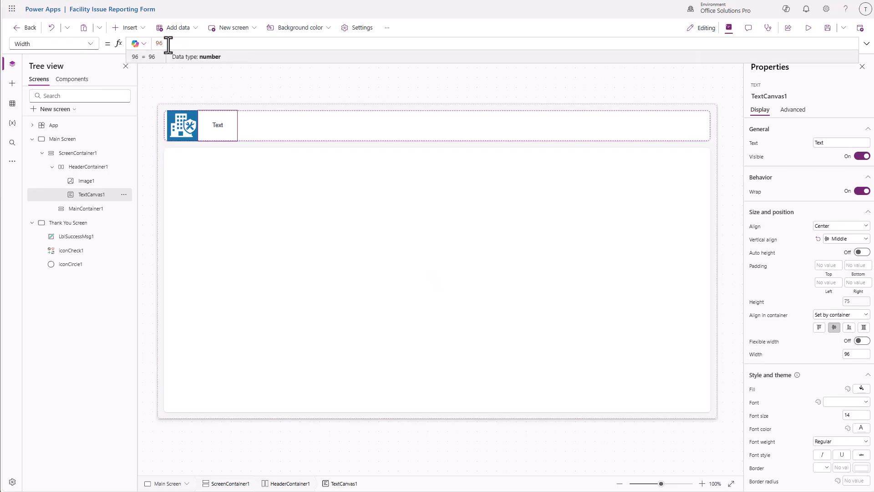
{"action": "type", "text": "Parent.Wid"}
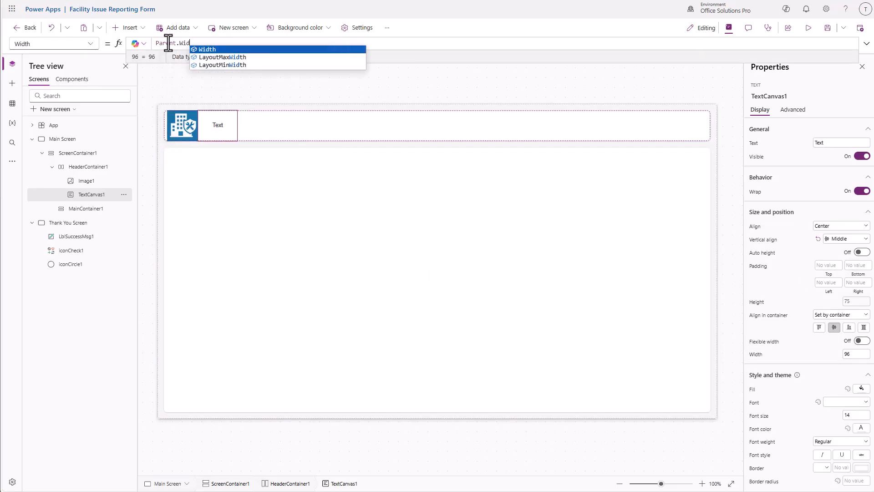
{"action": "key", "text": "Tab"}
{"action": "type", "text": "- "}
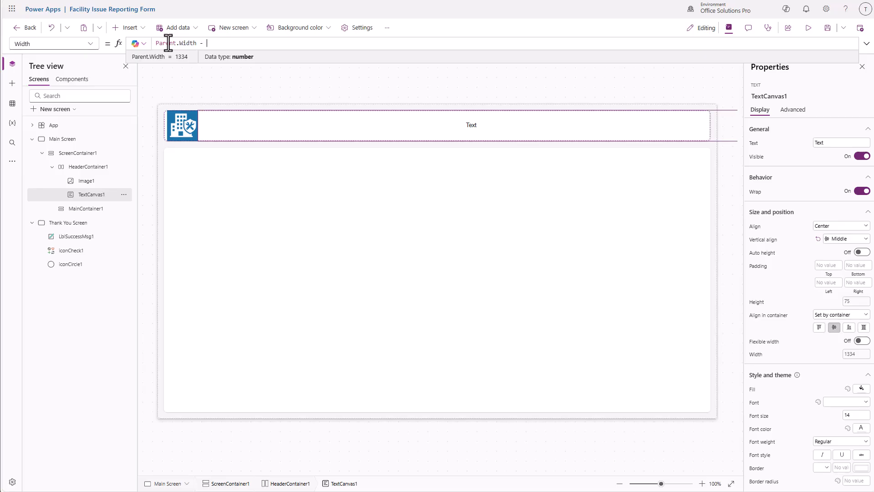
{"action": "type", "text": "Image1"}
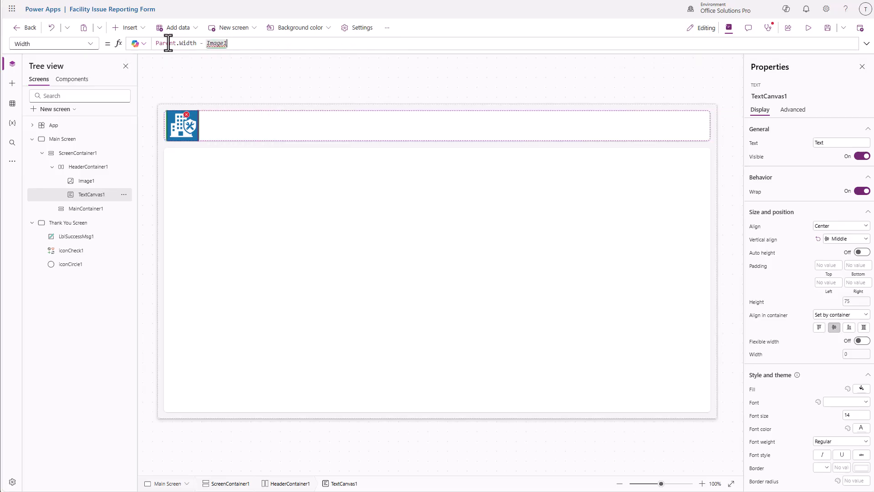
{"action": "type", "text": "."}
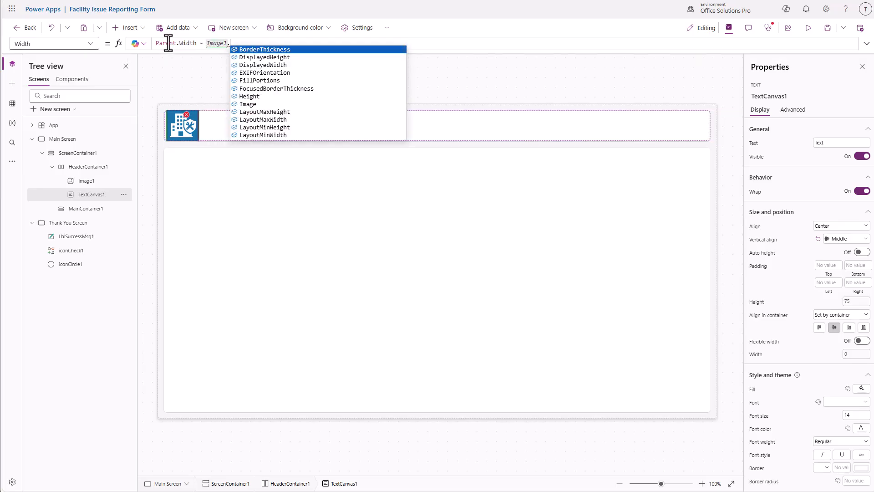
{"action": "type", "text": "Height"}
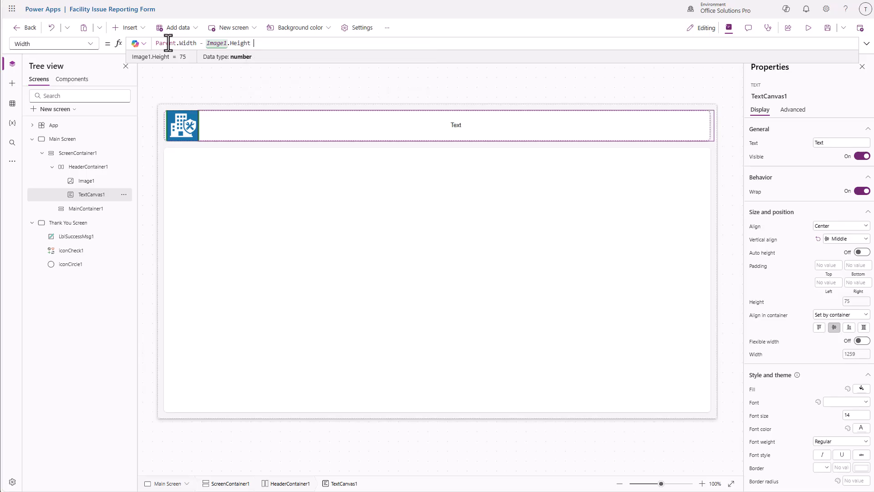
{"action": "type", "text": " * 2"}
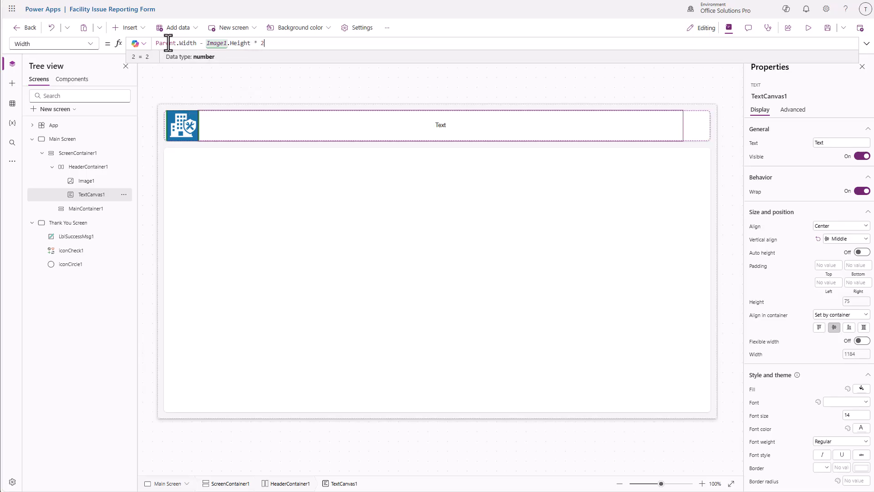
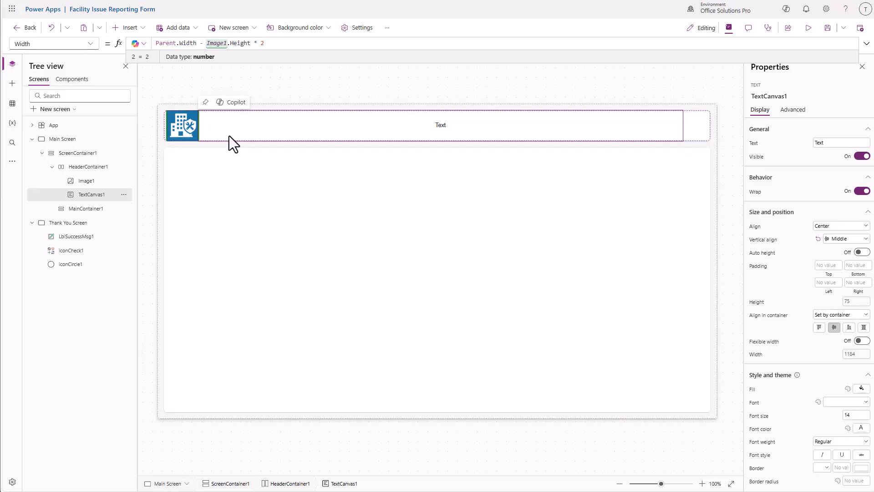
Subtract a further 16 from the header text's width, making the formula Parent.Width - Image1.Height * 2 - 16
{"action": "left_click", "coordinate": [285, 45]}
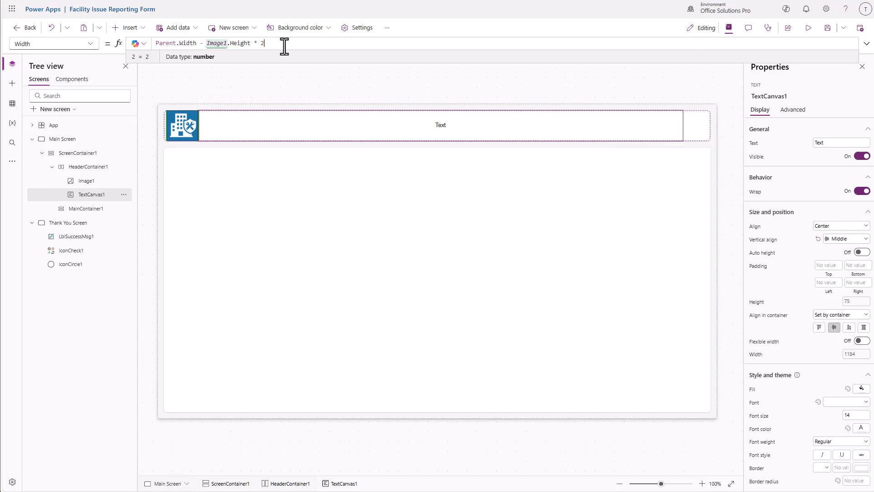
{"action": "left_click", "coordinate": [697, 132]}
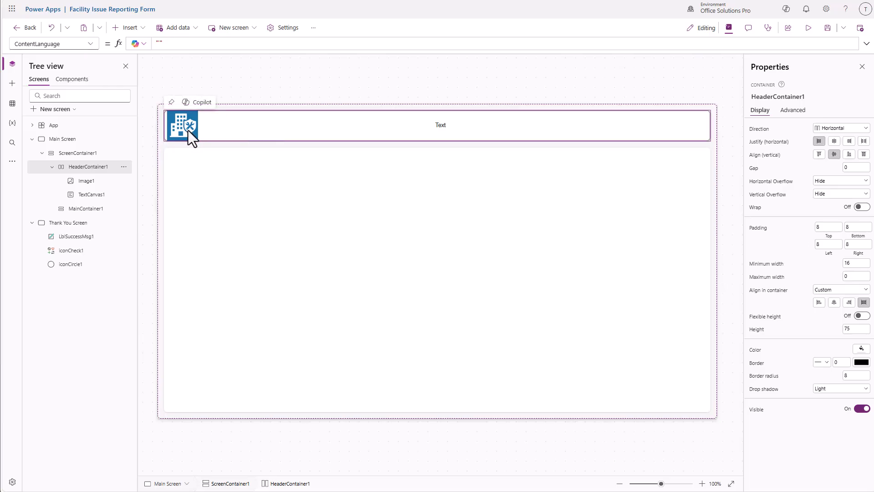
{"action": "left_click", "coordinate": [256, 131]}
{"action": "left_click", "coordinate": [273, 44]}
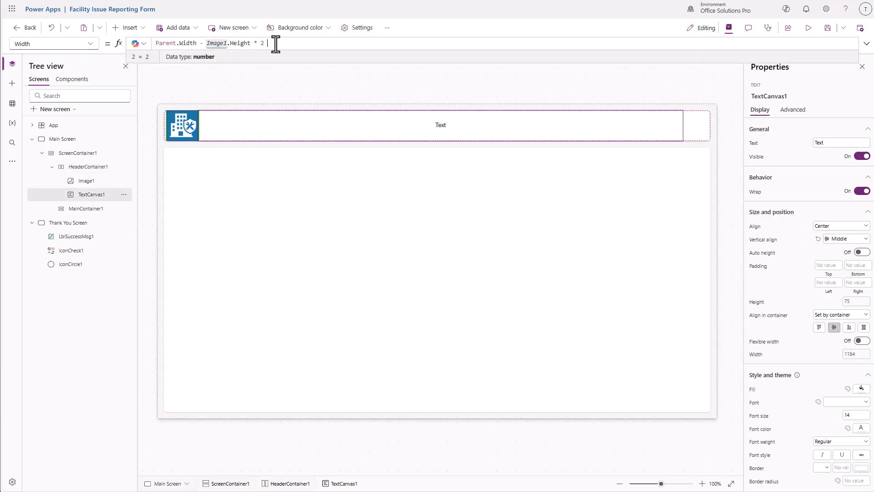
{"action": "type", "text": "- 16"}
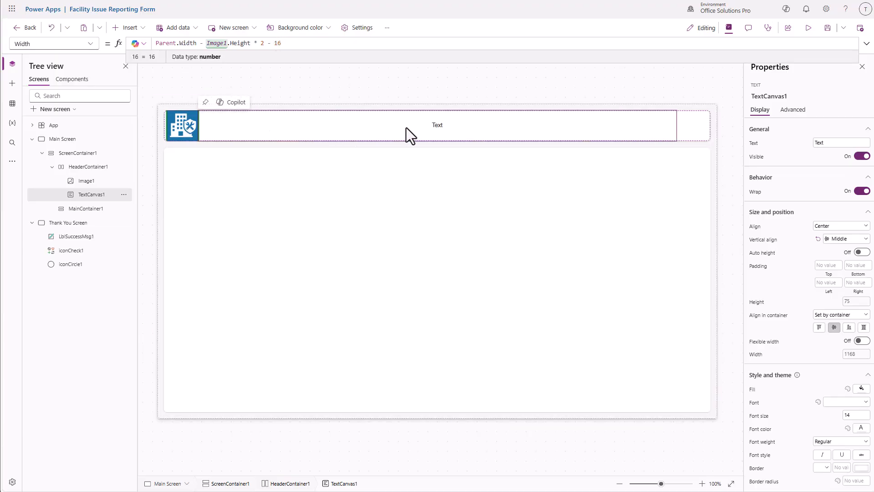
Change the header text to "Facility Issue Reporting Tool"
{"action": "left_click", "coordinate": [831, 143]}
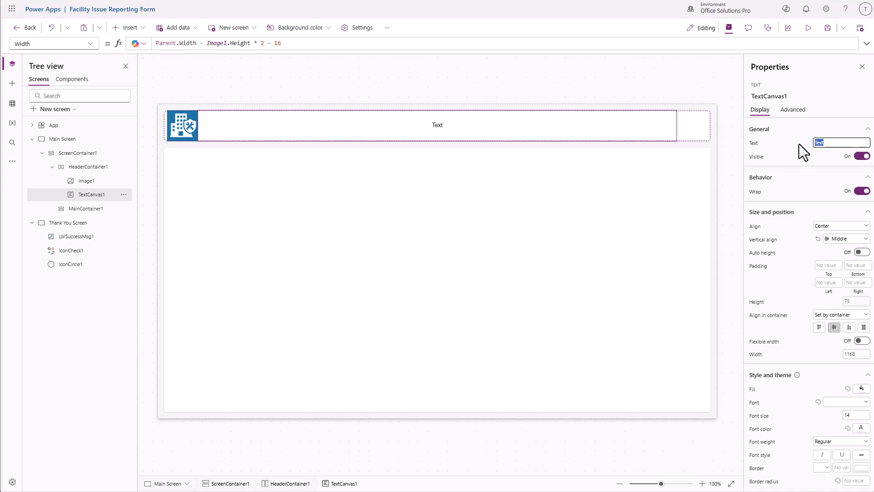
{"action": "type", "text": "Facility Issue"}
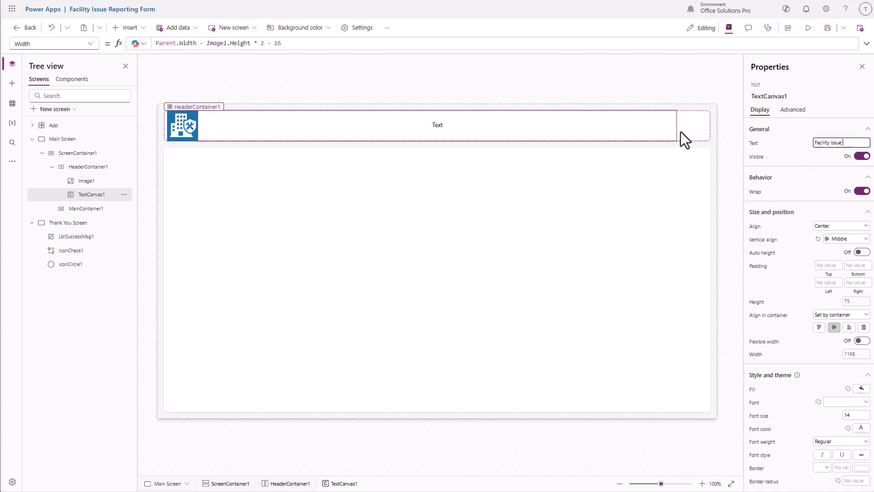
{"action": "type", "text": " Reporting Tool"}
{"action": "left_click", "coordinate": [787, 155]}
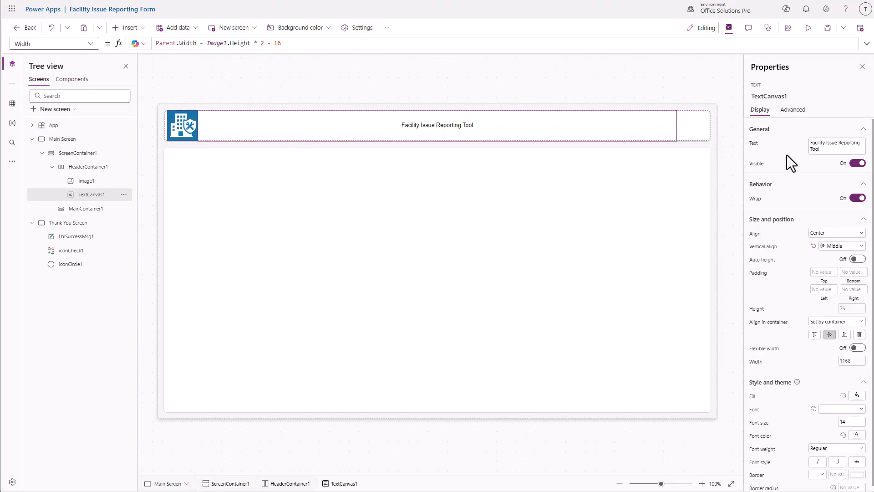
Set the header text's font size to 36 and its font weight to Bold
{"action": "left_click", "coordinate": [843, 422]}
{"action": "type", "text": "36"}
{"action": "left_click", "coordinate": [822, 449]}
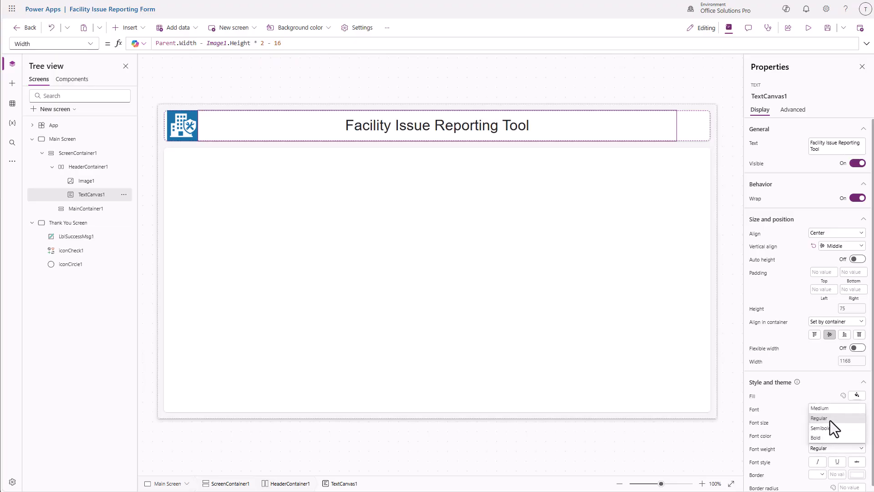
{"action": "left_click", "coordinate": [822, 438]}
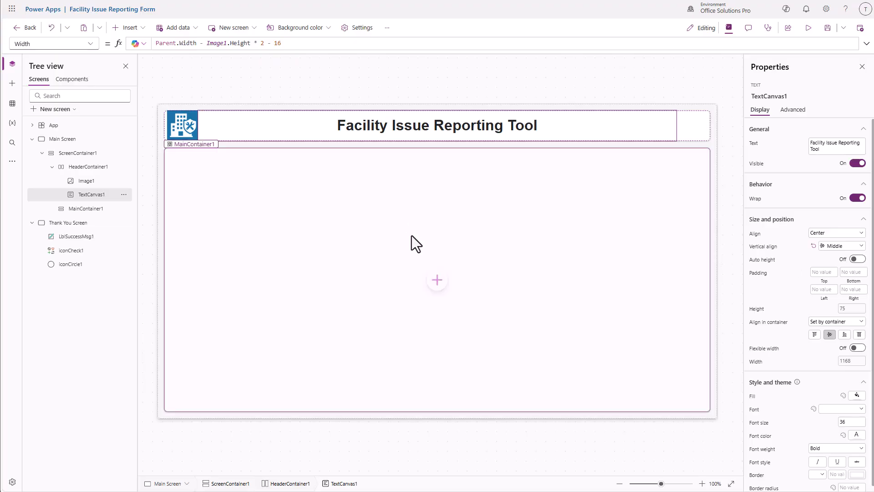
Insert a horizontal container into the main container below the header
{"action": "left_click", "coordinate": [428, 250]}
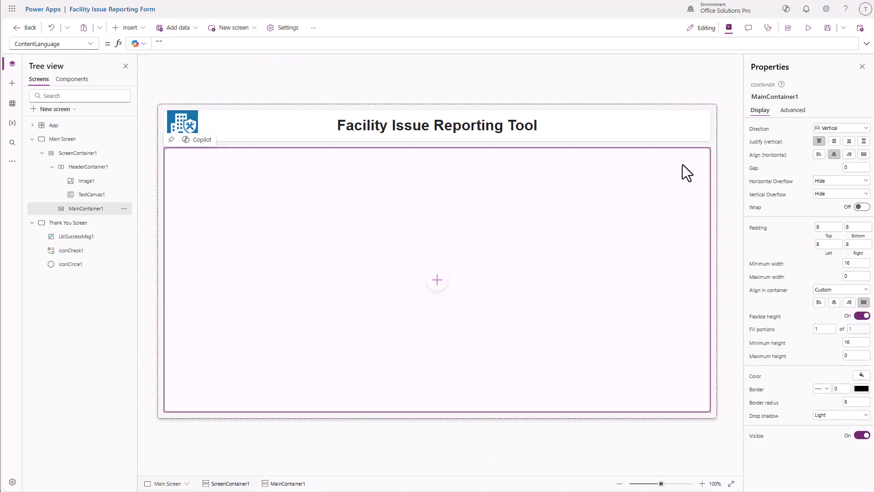
{"action": "left_click", "coordinate": [437, 283]}
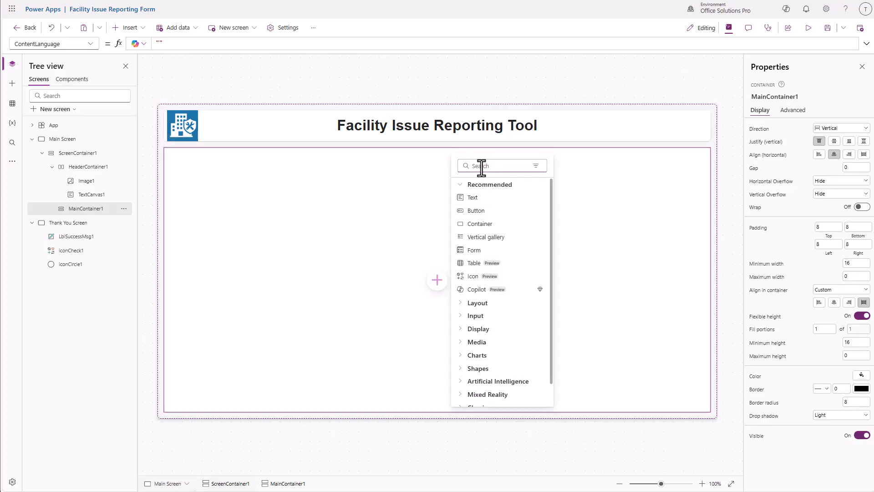
{"action": "type", "text": "cont"}
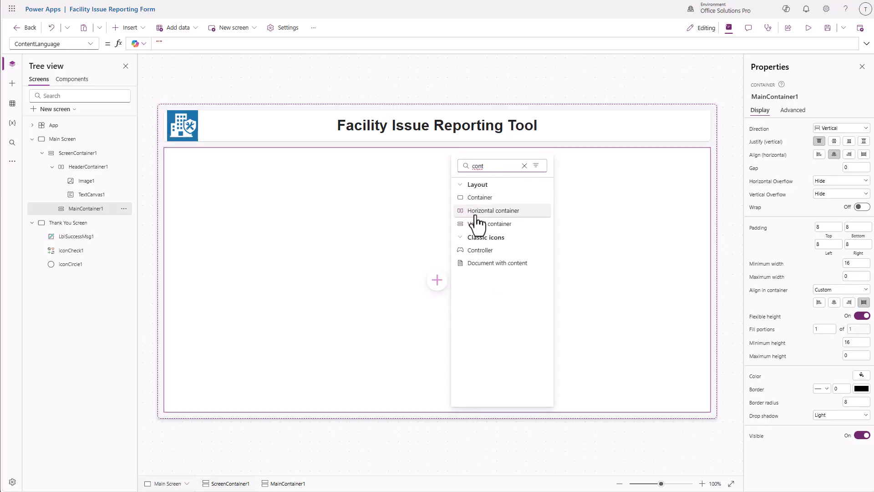
{"action": "left_click", "coordinate": [476, 217]}
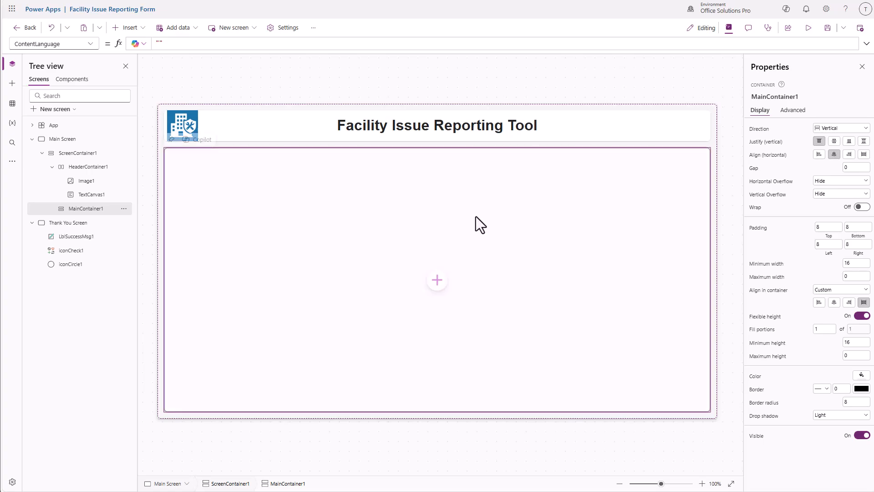
Insert a vertical container into the main container, below the horizontal one
{"action": "left_click", "coordinate": [86, 210]}
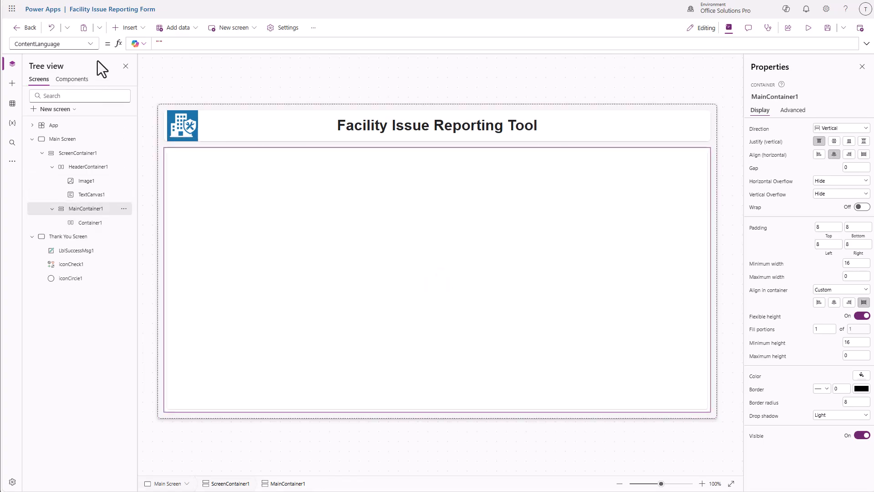
{"action": "left_click", "coordinate": [130, 28]}
{"action": "type", "text": "cont"}
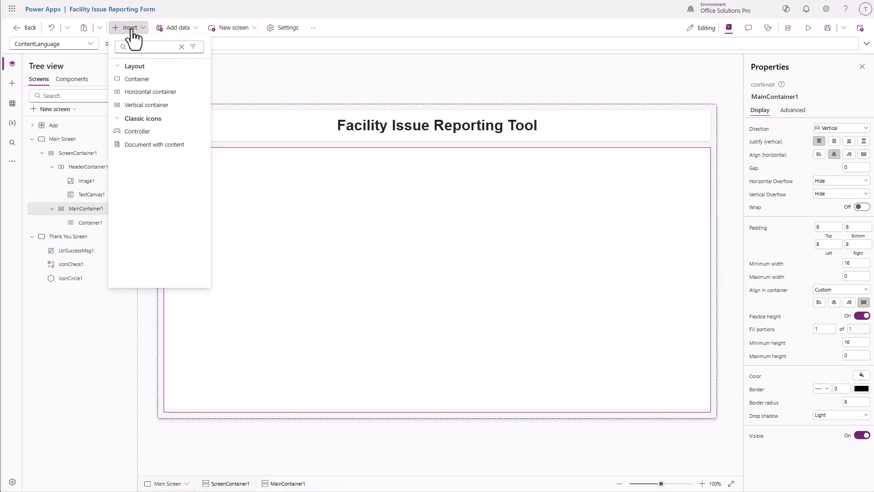
{"action": "left_click", "coordinate": [164, 108]}
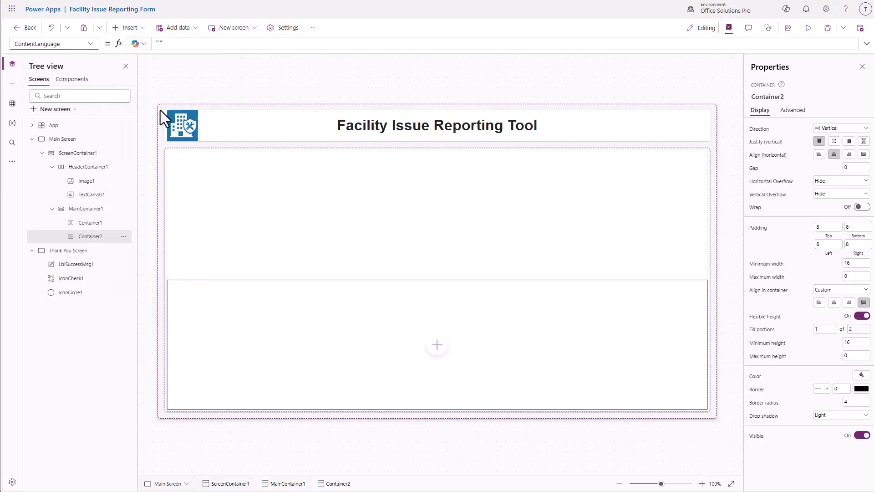
Turn off flexible height for the horizontal container inside the main container and set its height to 42
{"action": "left_click", "coordinate": [629, 210]}
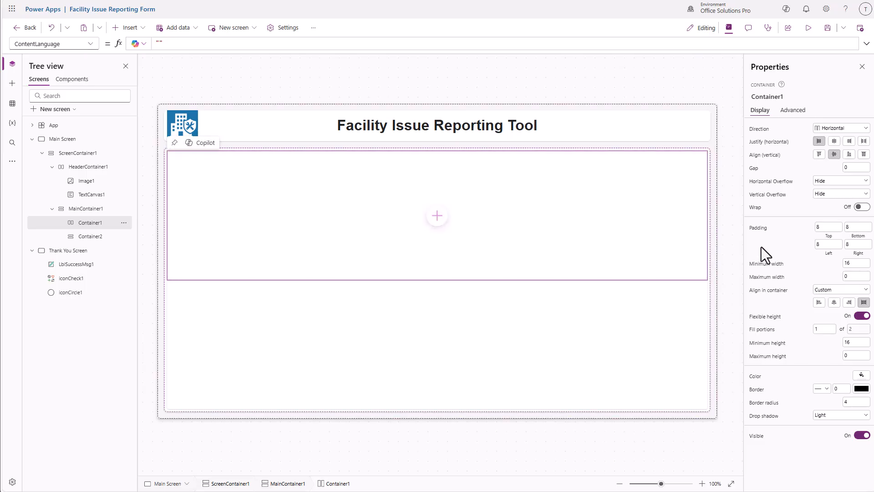
{"action": "left_click", "coordinate": [862, 316]}
{"action": "left_click", "coordinate": [850, 328]}
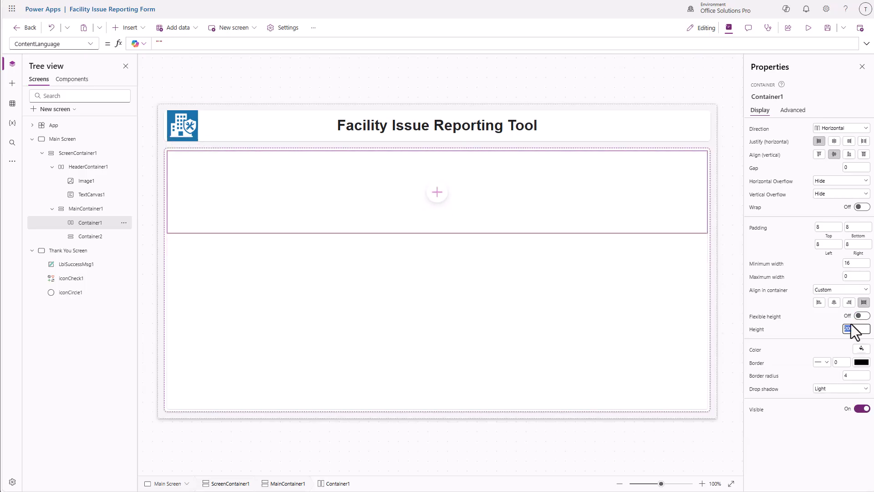
{"action": "type", "text": "42"}
{"action": "key", "text": "Return"}
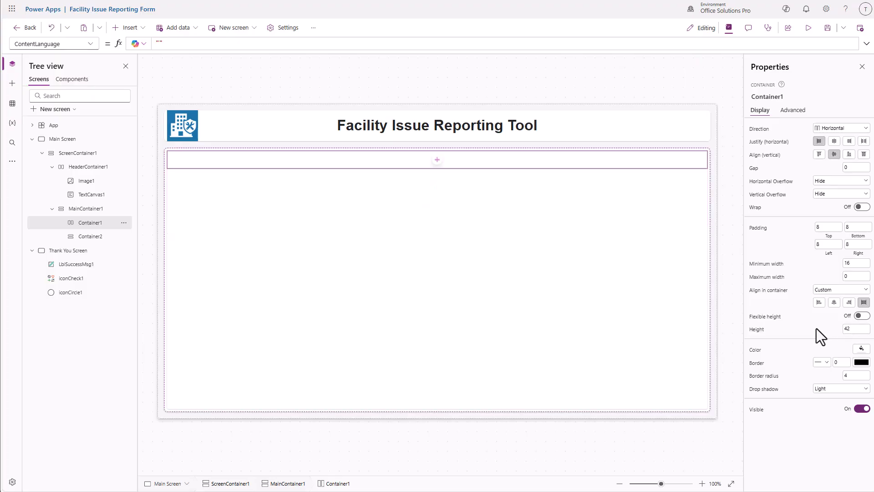
Insert a button into the 42-high horizontal container and justify the container's contents to the end
{"action": "left_click", "coordinate": [437, 161]}
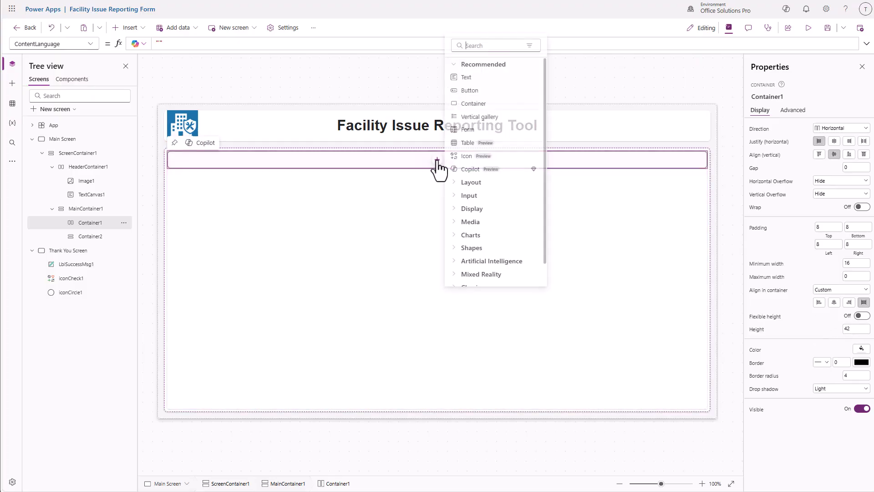
{"action": "left_click", "coordinate": [470, 91]}
{"action": "left_click", "coordinate": [335, 162]}
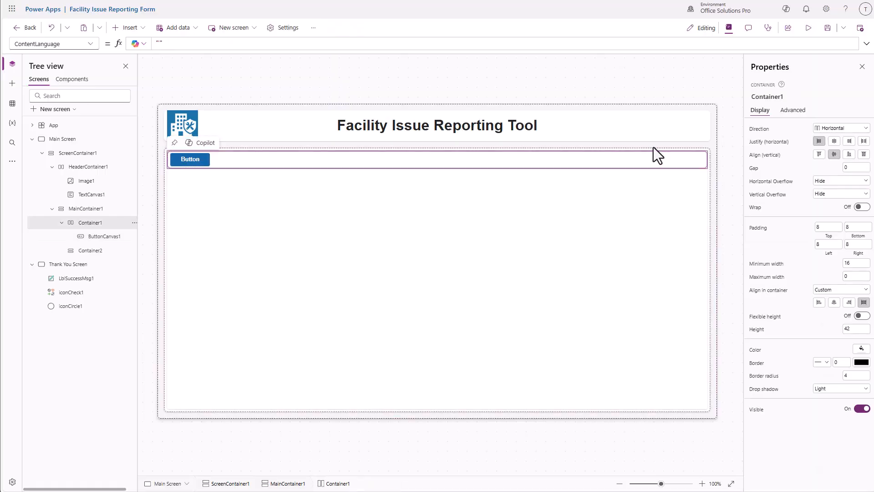
{"action": "left_click", "coordinate": [849, 142]}
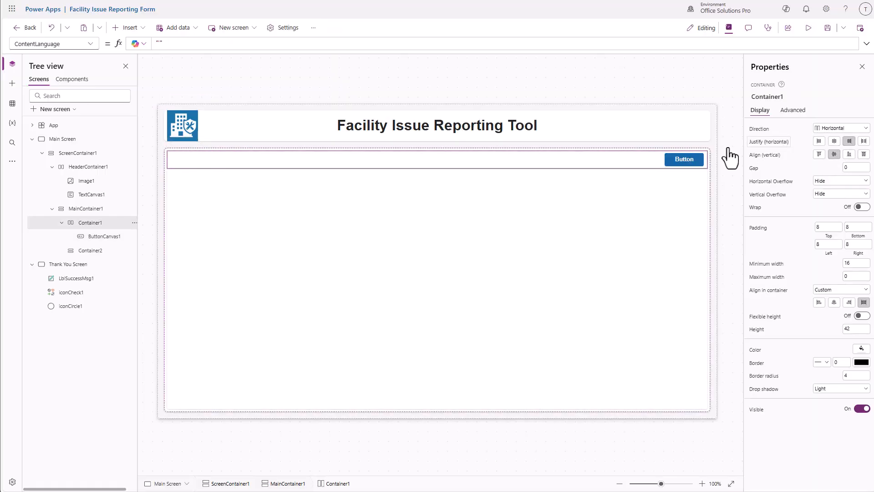
Set the new button's text to "Submit" and give it the Save icon
{"action": "left_click", "coordinate": [690, 162]}
{"action": "left_click", "coordinate": [837, 143]}
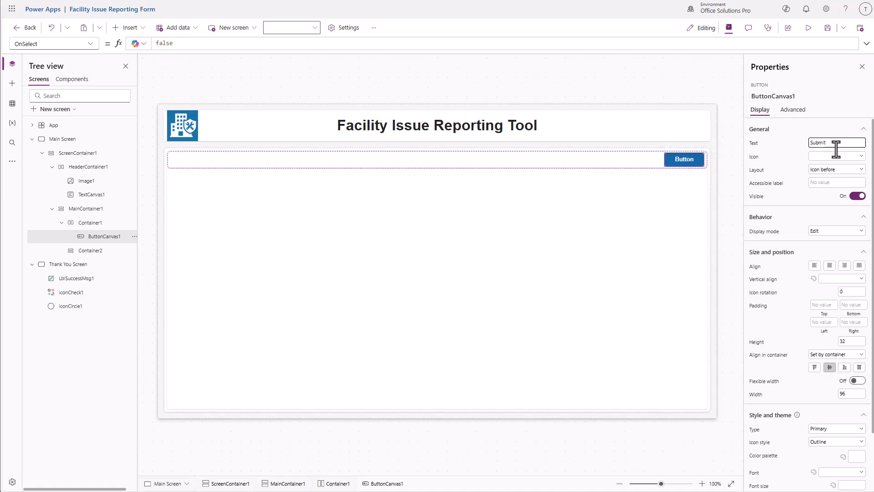
{"action": "left_click", "coordinate": [842, 157]}
{"action": "type", "text": "sav"}
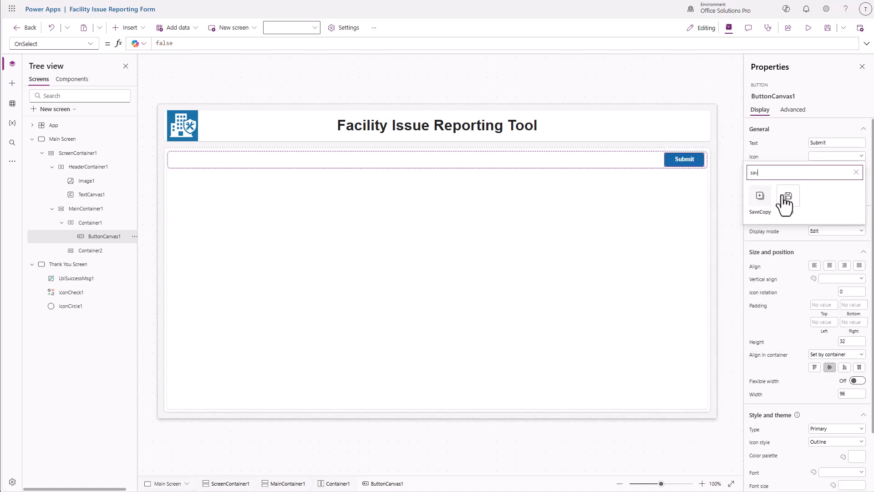
{"action": "left_click", "coordinate": [787, 197]}
Set the gap of the horizontal container holding the Submit button to 10
{"action": "left_click", "coordinate": [633, 162]}
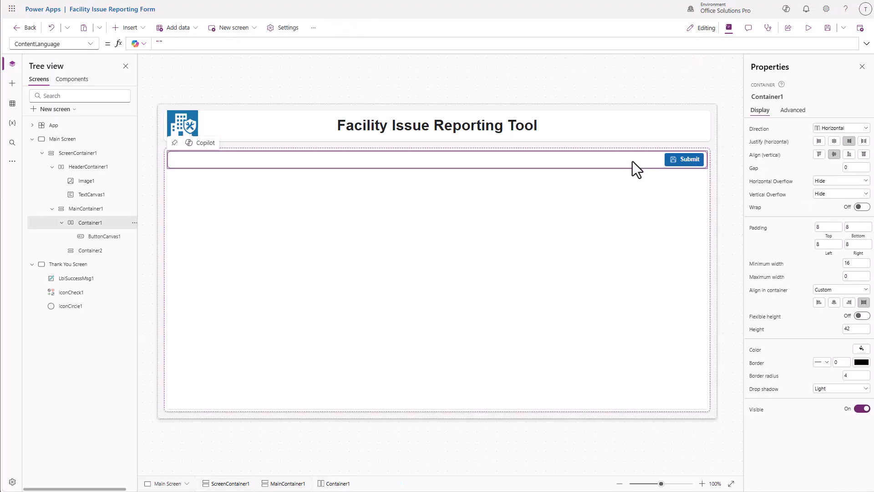
{"action": "left_click", "coordinate": [855, 167]}
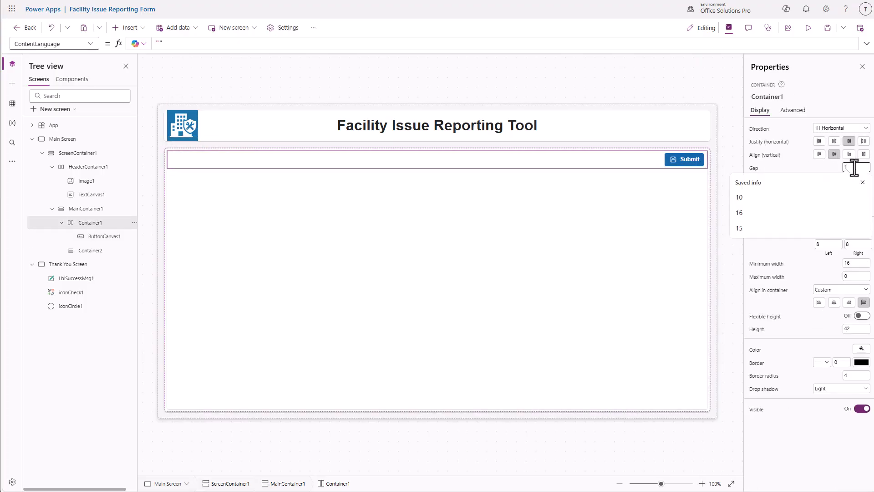
{"action": "type", "text": "10"}
{"action": "key", "text": "Return"}
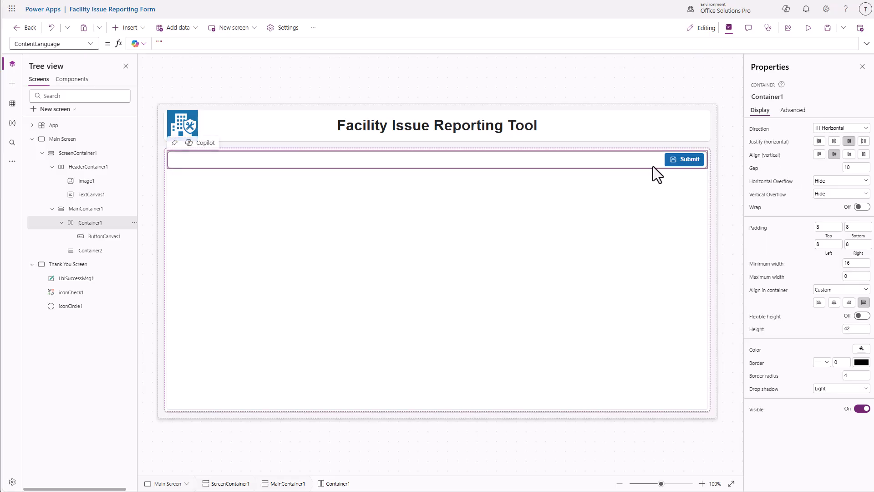
Duplicate the Submit button within its horizontal container
{"action": "left_click", "coordinate": [681, 162]}
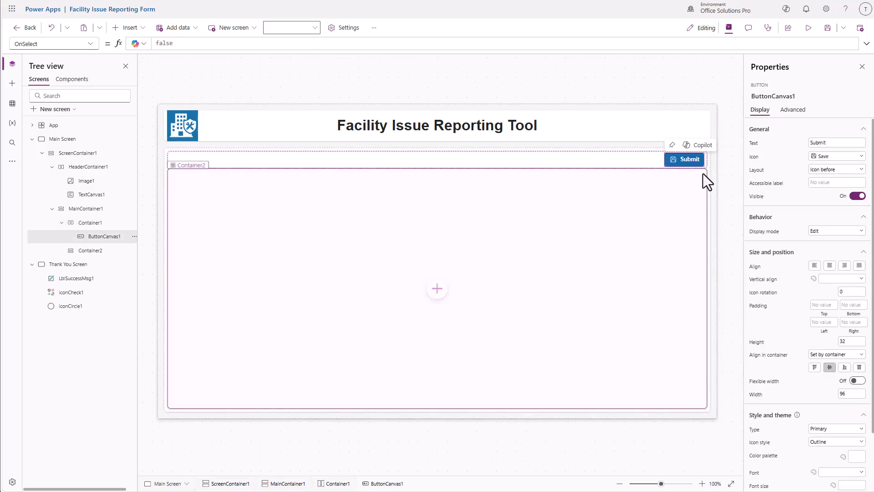
{"action": "key", "text": "ctrl+c"}
{"action": "key", "text": "ctrl+v"}
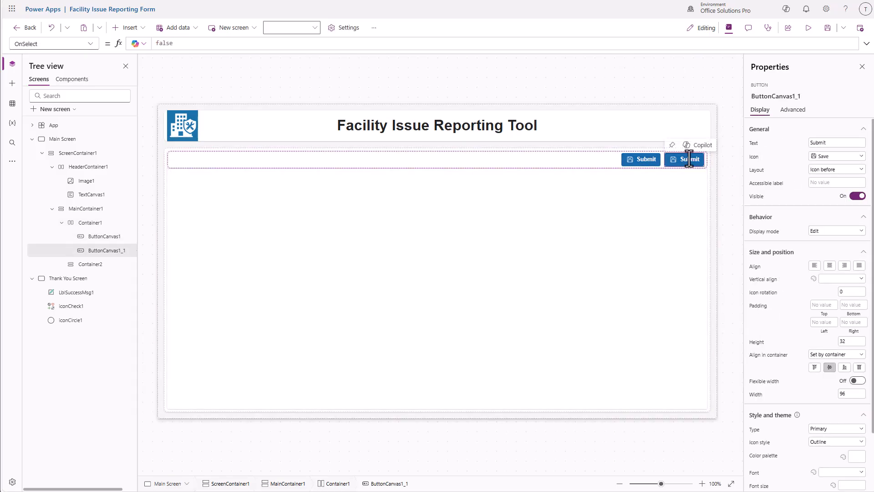
Set the first of the two Submit buttons' text to "History" and give it the History icon
{"action": "left_click", "coordinate": [642, 160]}
{"action": "left_click", "coordinate": [829, 142]}
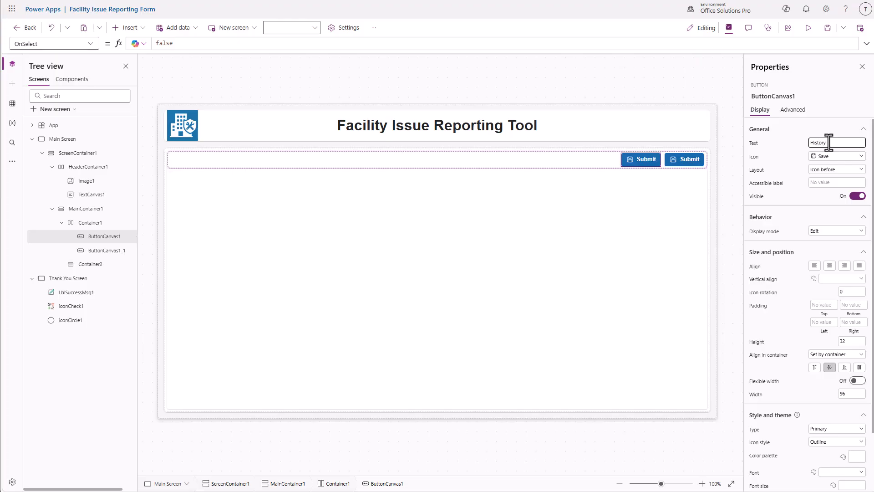
{"action": "left_click", "coordinate": [836, 160]}
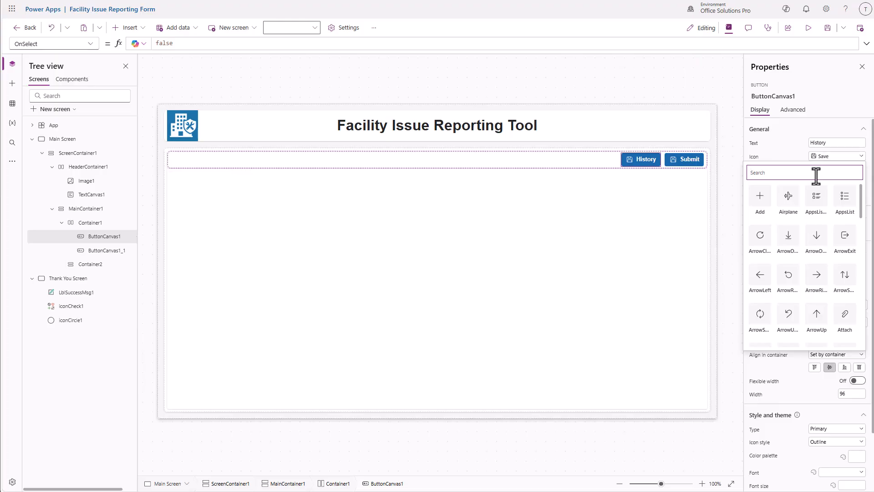
{"action": "type", "text": "his"}
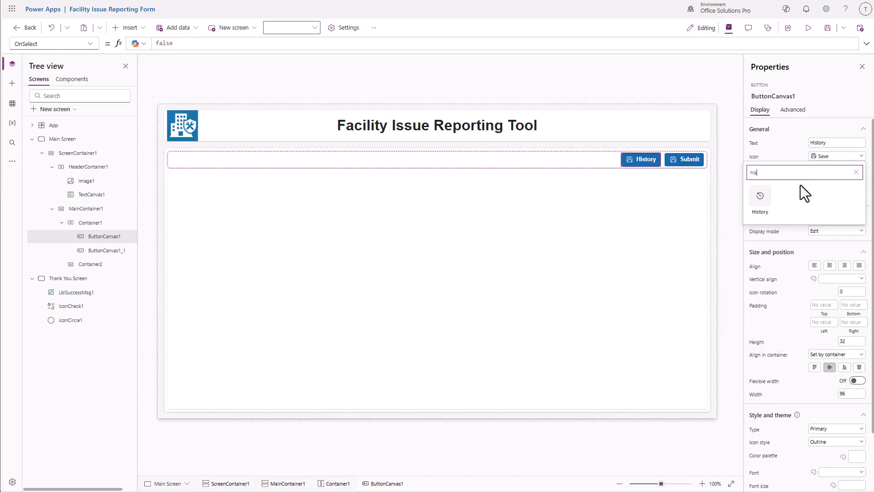
{"action": "left_click", "coordinate": [763, 204]}
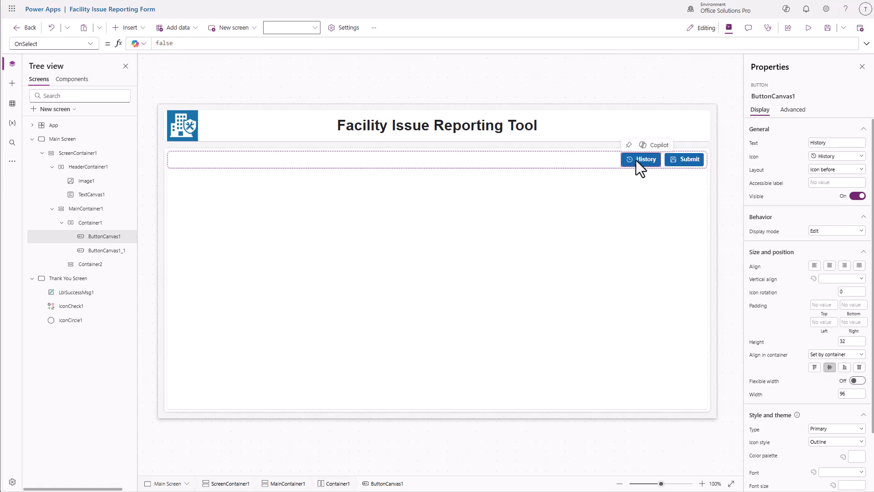
Set the drop shadow to None on both the button container and the empty vertical container below it
{"action": "left_click", "coordinate": [598, 160]}
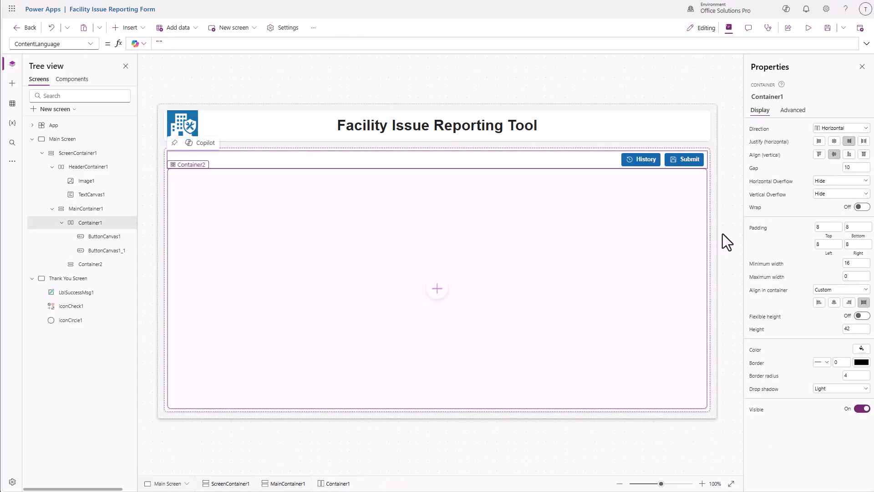
{"action": "left_click", "coordinate": [826, 390]}
{"action": "left_click", "coordinate": [828, 400]}
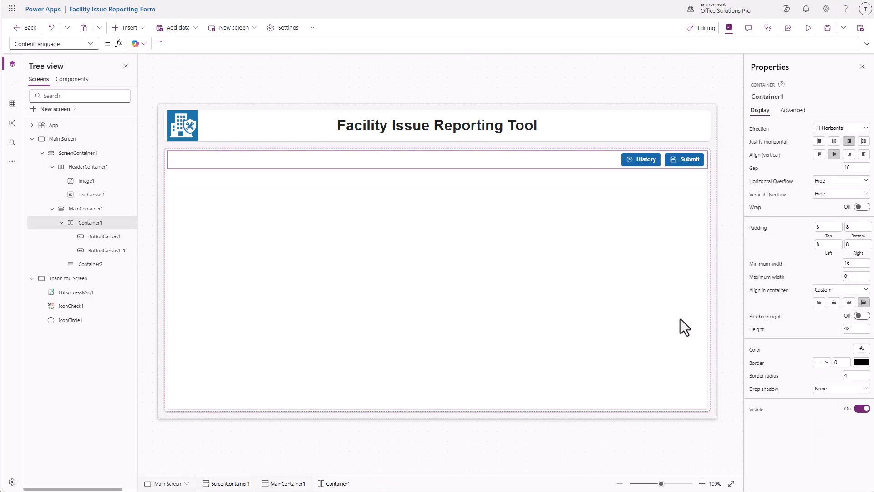
{"action": "left_click", "coordinate": [680, 319]}
{"action": "left_click", "coordinate": [837, 415]}
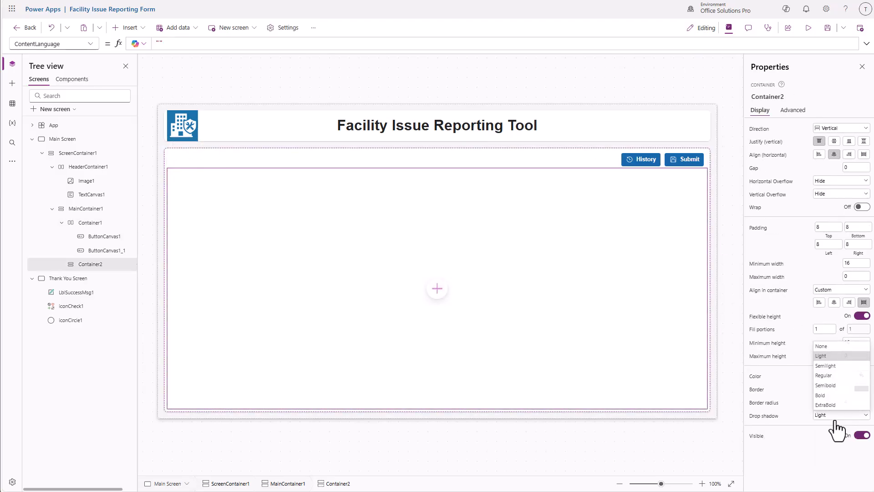
{"action": "left_click", "coordinate": [823, 348]}
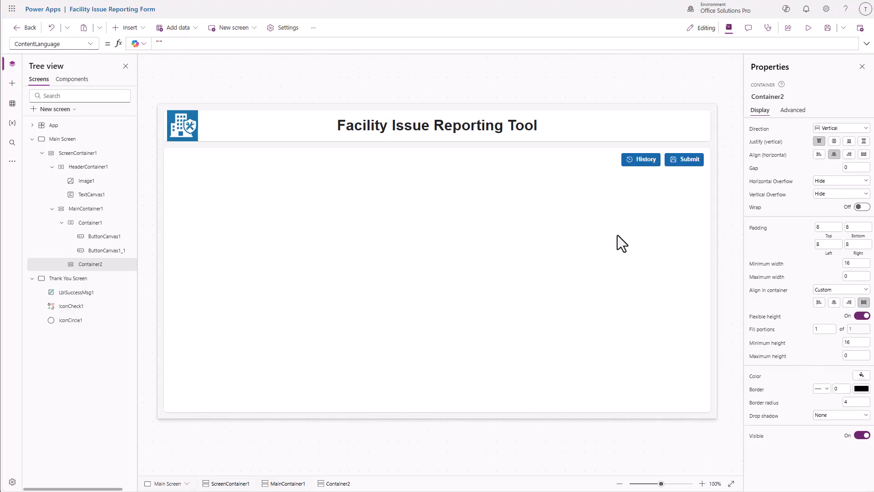
{"action": "left_click", "coordinate": [239, 74]}
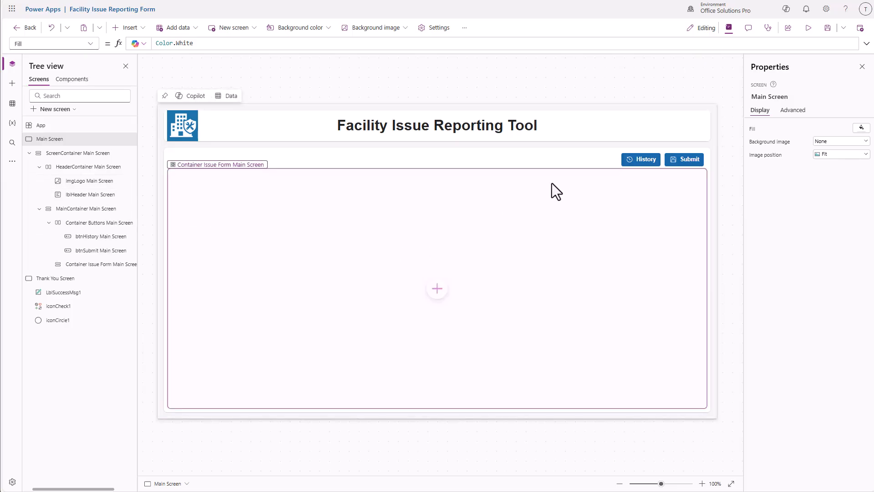
Insert a form into the empty issue form container and connect it to the Facility Issue Reports table
{"action": "left_click", "coordinate": [436, 292]}
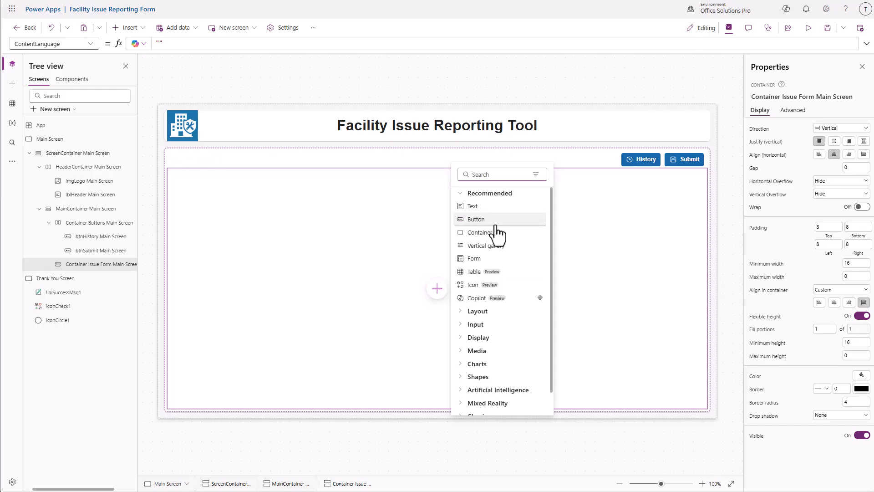
{"action": "type", "text": "form"}
{"action": "left_click", "coordinate": [476, 207]}
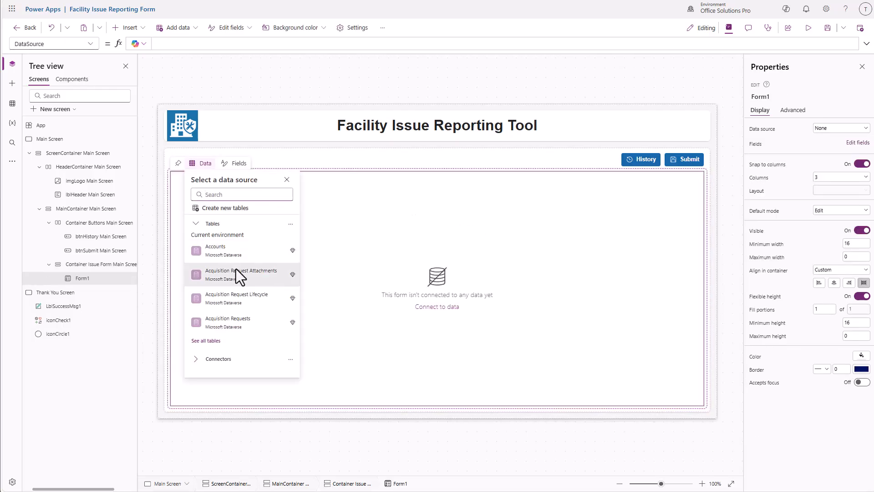
{"action": "left_click", "coordinate": [219, 195]}
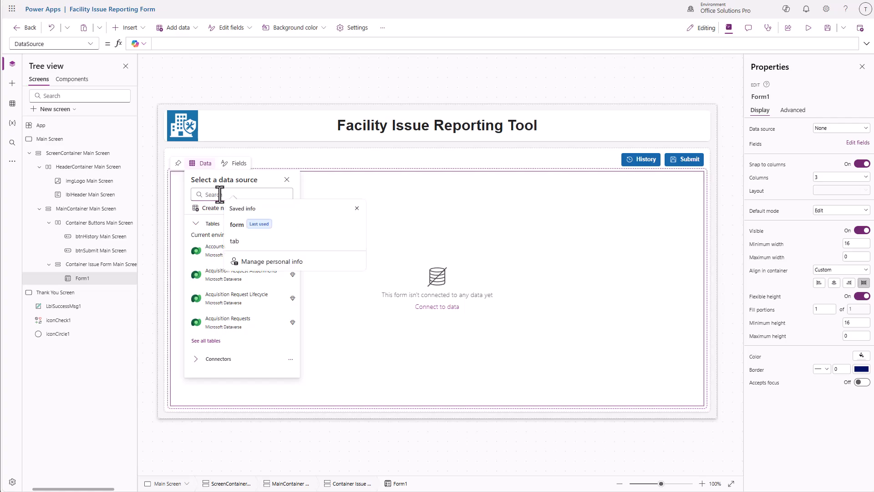
{"action": "type", "text": "faci"}
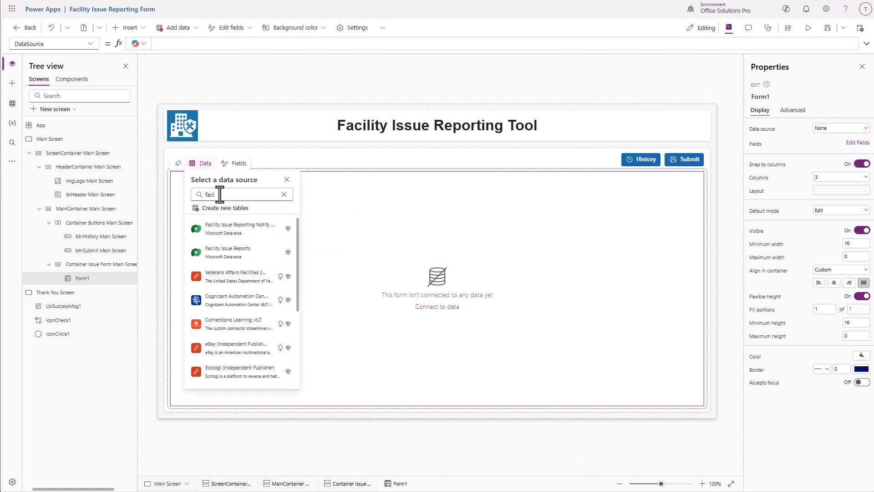
{"action": "left_click", "coordinate": [226, 250]}
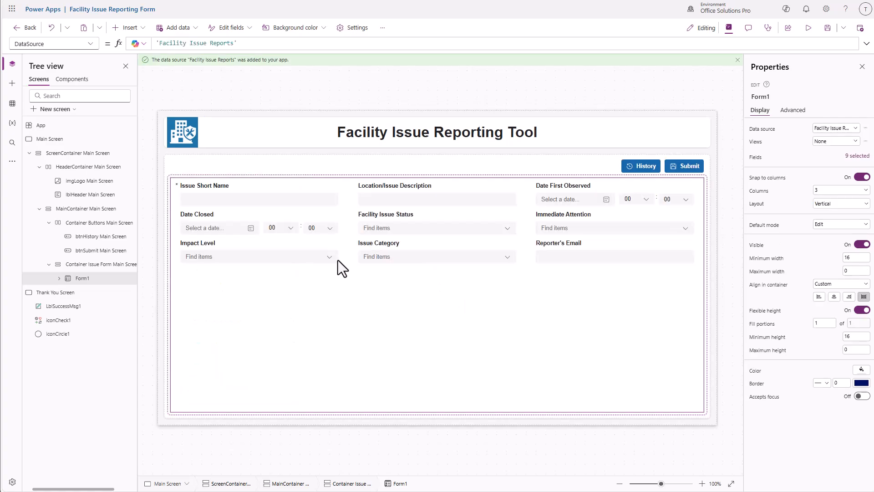
{"action": "left_click", "coordinate": [640, 282]}
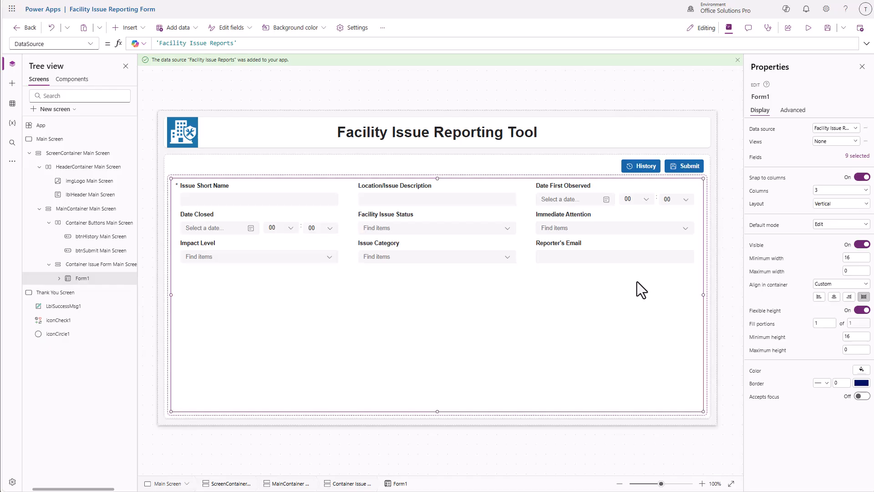
Add the Reported By and Reporter's Organization fields to the form and place Reporter's Organization directly after Issue Short Name
{"action": "left_click", "coordinate": [857, 156]}
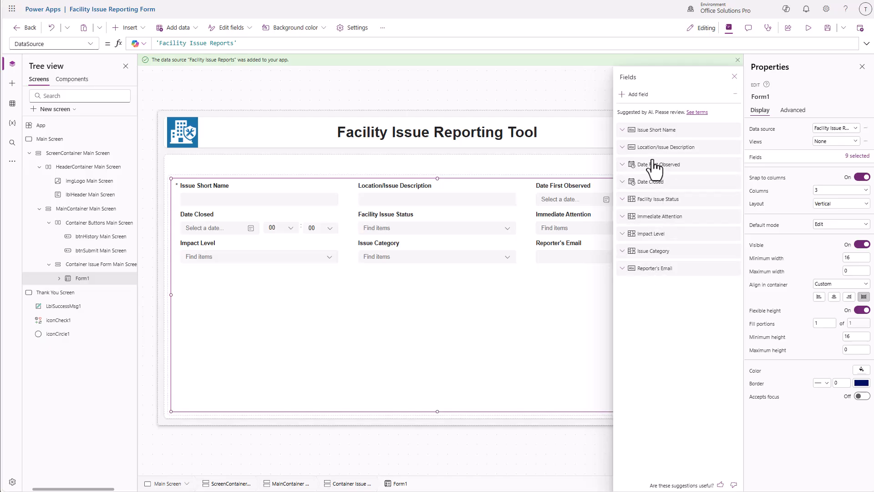
{"action": "left_click", "coordinate": [639, 94]}
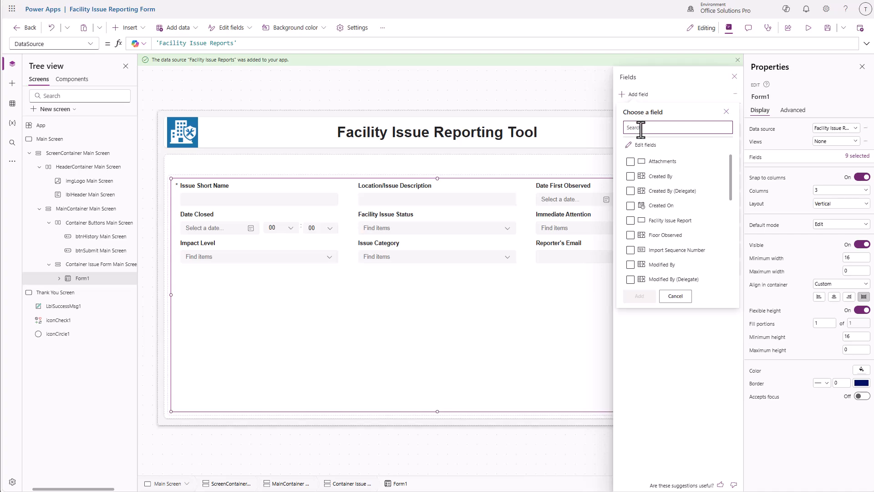
{"action": "type", "text": "repo"}
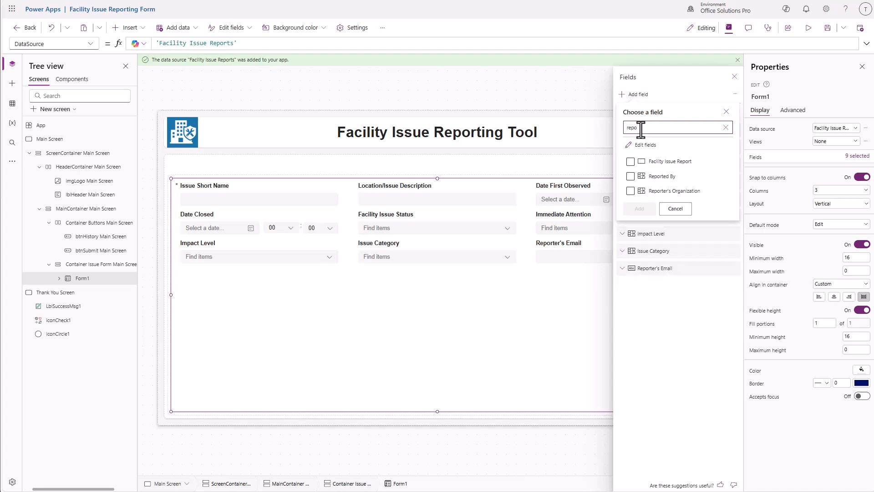
{"action": "left_click", "coordinate": [631, 176]}
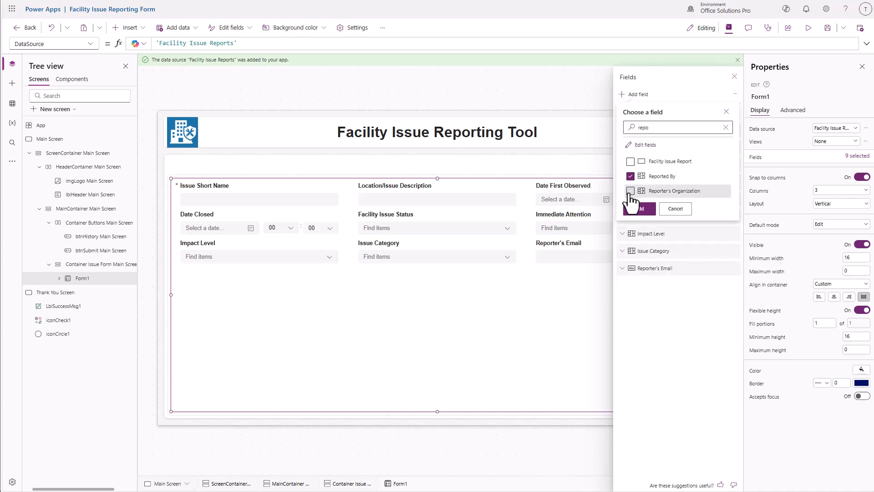
{"action": "left_click", "coordinate": [631, 191]}
{"action": "left_click", "coordinate": [641, 209]}
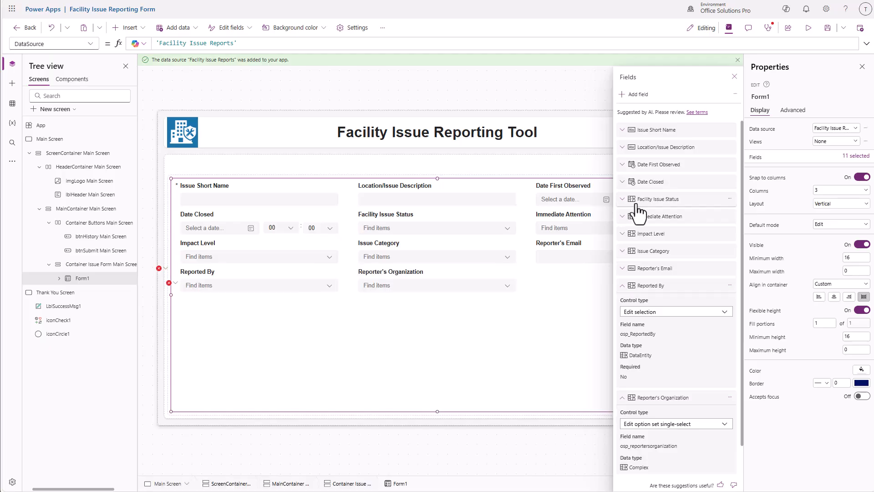
{"action": "left_click", "coordinate": [622, 285]}
{"action": "left_click", "coordinate": [623, 303]}
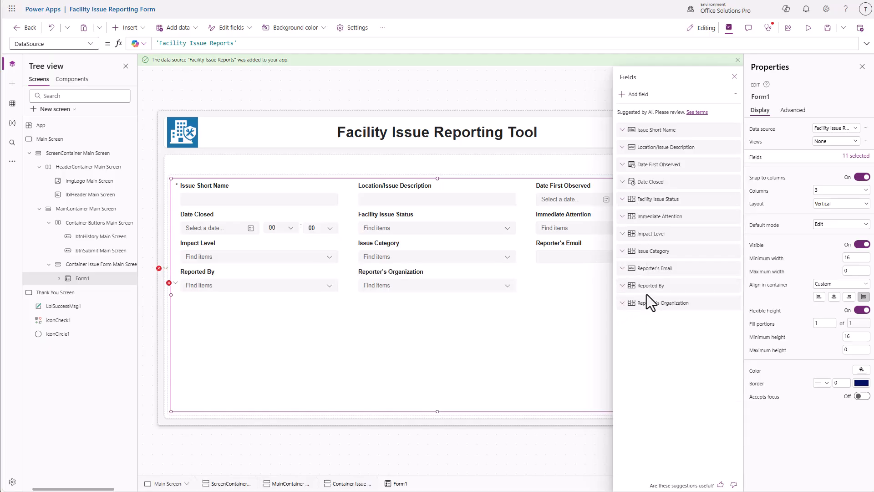
{"action": "left_click_drag", "start_coordinate": [660, 300], "coordinate": [655, 140]}
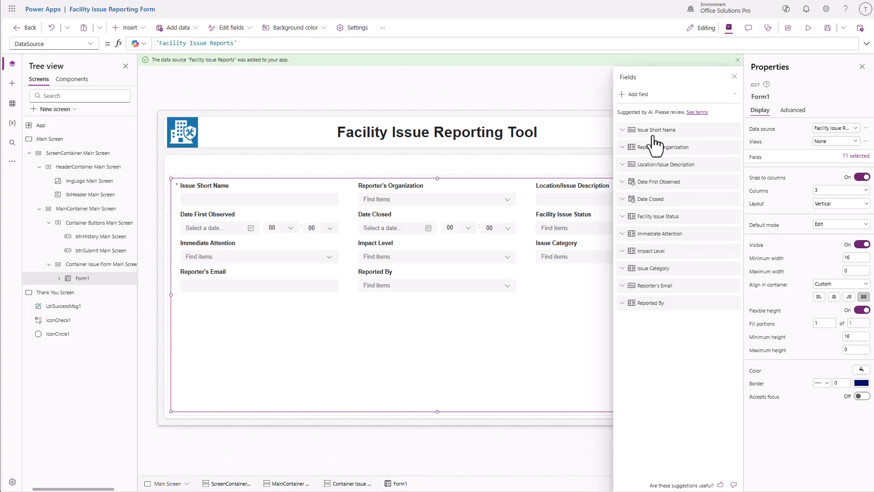
Add the Floor Observed and Room/Area Observed fields to the form and place them directly after Reporter's Organization
{"action": "left_click", "coordinate": [638, 95]}
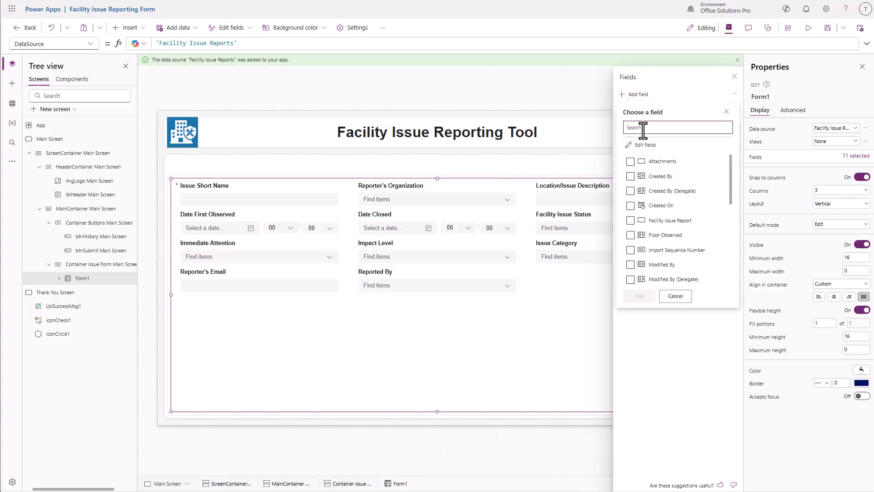
{"action": "type", "text": "flo"}
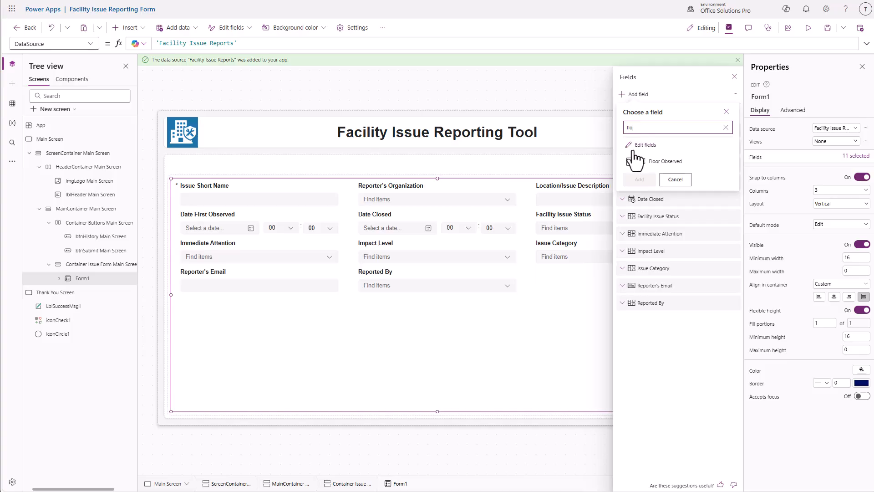
{"action": "left_click", "coordinate": [630, 162]}
{"action": "type", "text": "roo"}
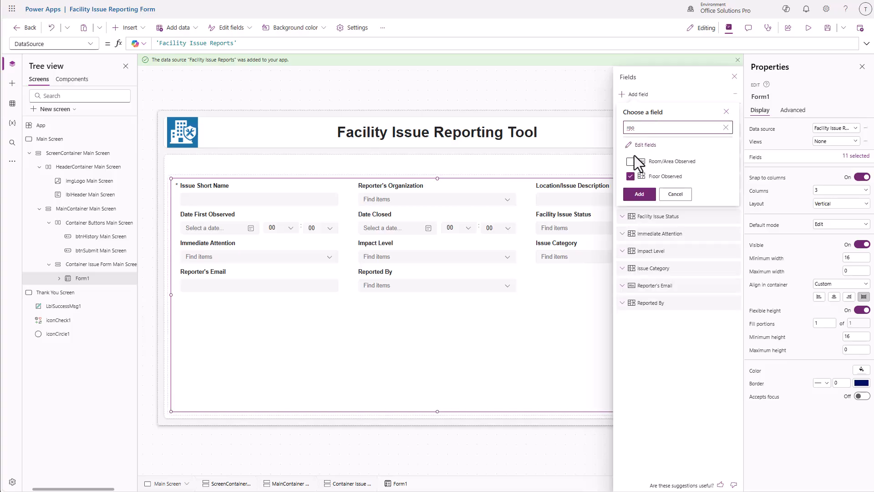
{"action": "left_click", "coordinate": [630, 162]}
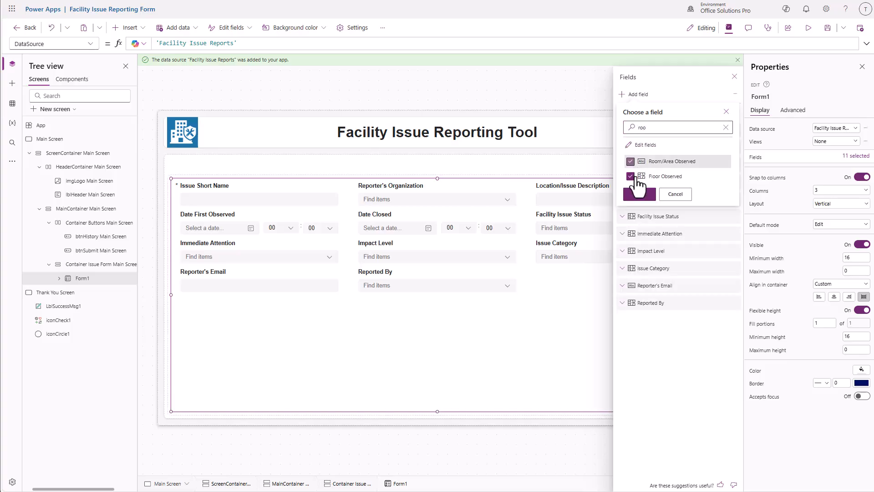
{"action": "left_click", "coordinate": [639, 194]}
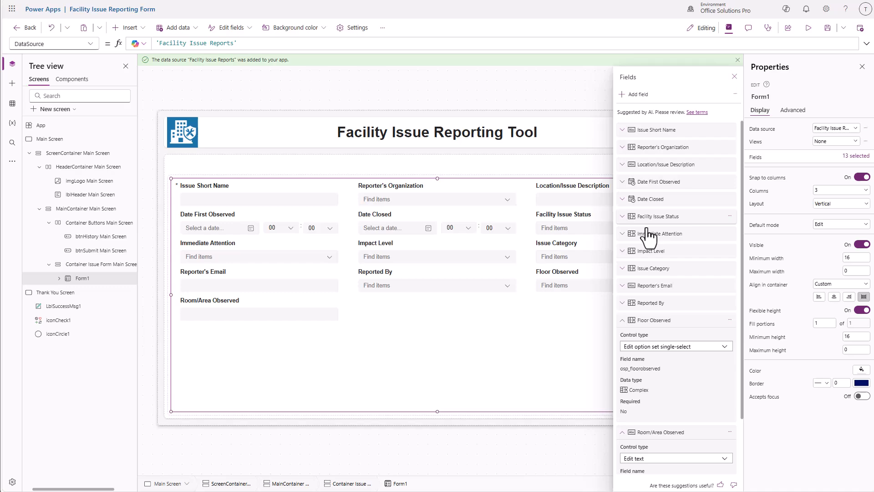
{"action": "left_click", "coordinate": [624, 321]}
{"action": "left_click", "coordinate": [628, 338]}
{"action": "left_click_drag", "start_coordinate": [652, 329], "coordinate": [660, 166]}
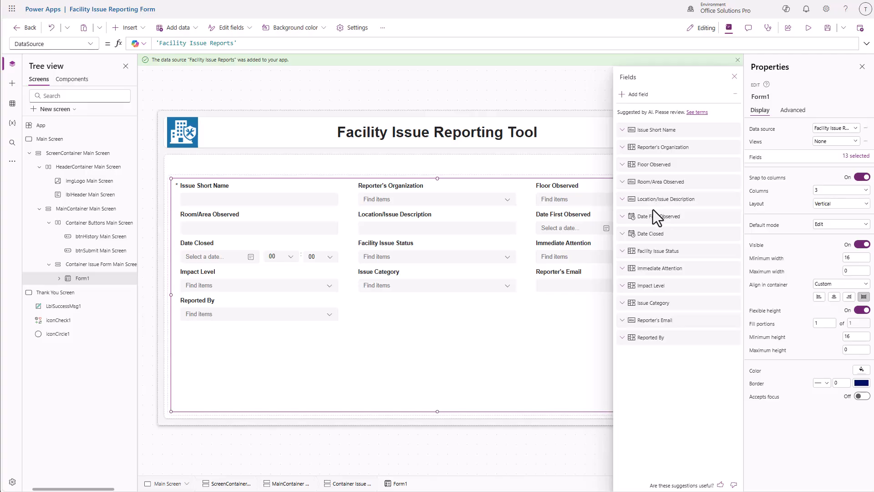
Move Issue Category directly after Location/Issue Description and Impact Level after Date First Observed, and remove the Date Closed field
{"action": "left_click_drag", "start_coordinate": [655, 304], "coordinate": [660, 217]}
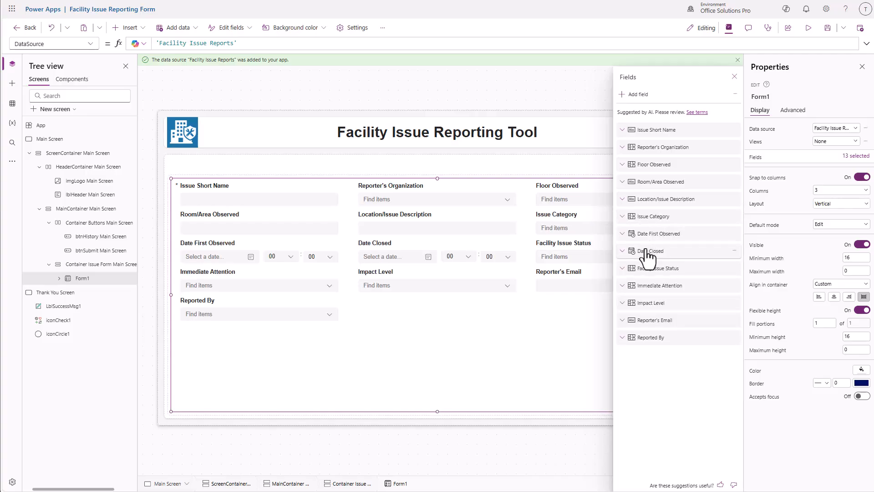
{"action": "left_click_drag", "start_coordinate": [645, 306], "coordinate": [672, 252]}
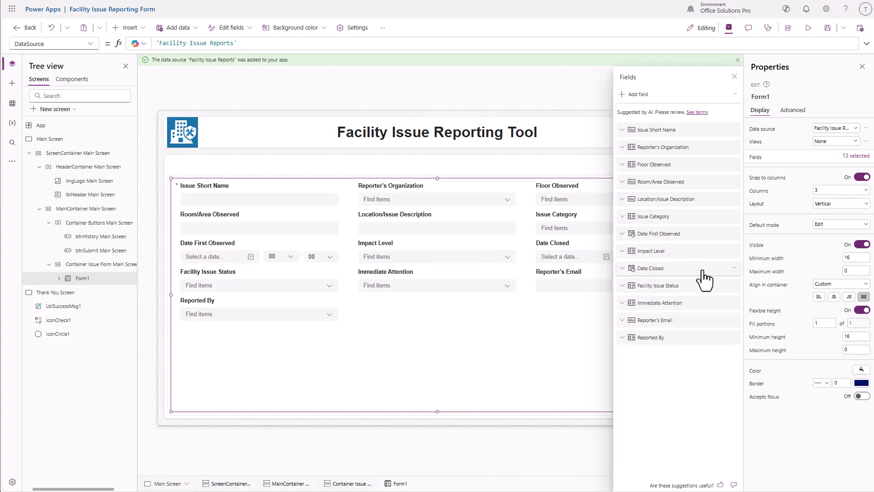
{"action": "left_click", "coordinate": [735, 267]}
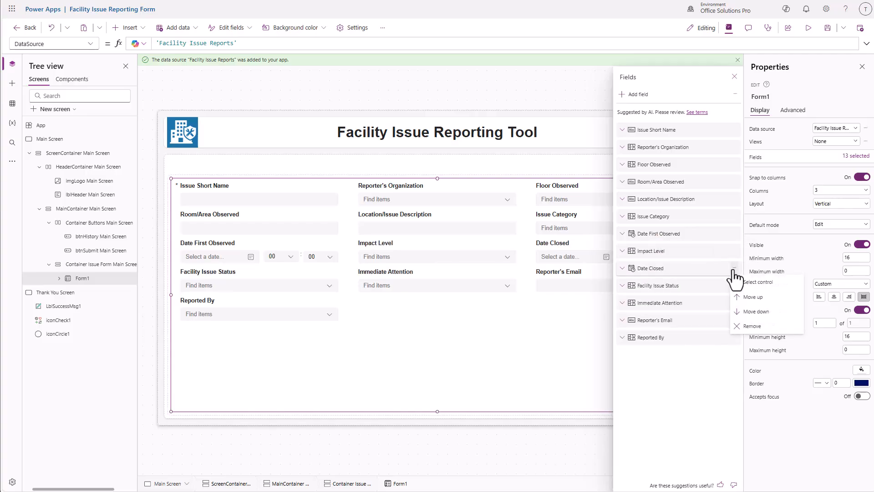
{"action": "left_click", "coordinate": [749, 326]}
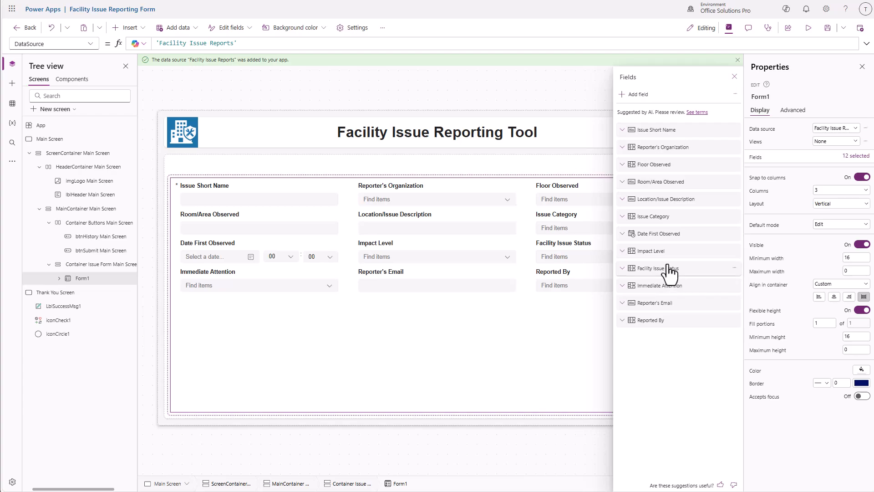
Add the Safety Hazard field to the form and place it directly after Impact Level
{"action": "left_click", "coordinate": [635, 95]}
{"action": "type", "text": "saf"}
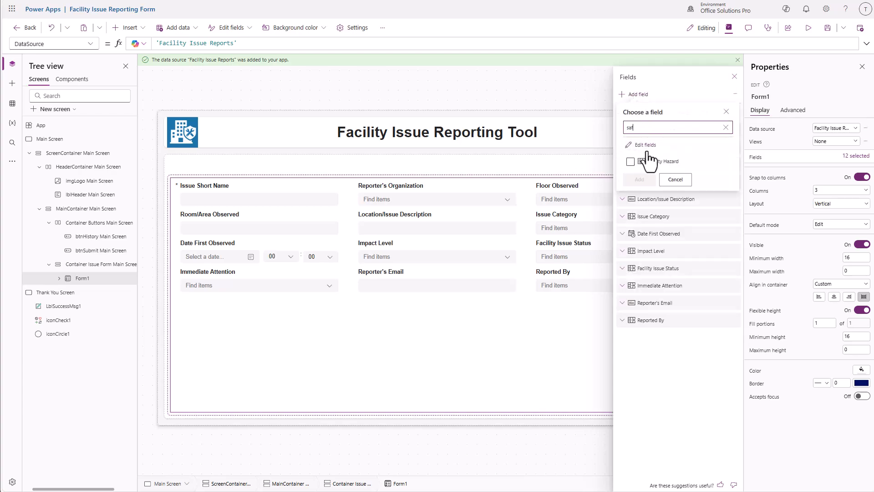
{"action": "left_click", "coordinate": [631, 161]}
{"action": "left_click", "coordinate": [640, 181]}
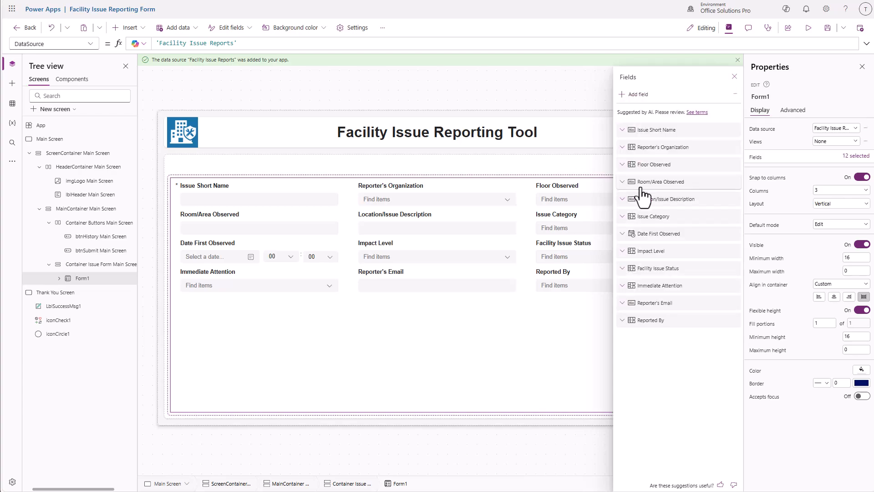
{"action": "left_click", "coordinate": [645, 338]}
{"action": "left_click_drag", "start_coordinate": [645, 342], "coordinate": [661, 274]}
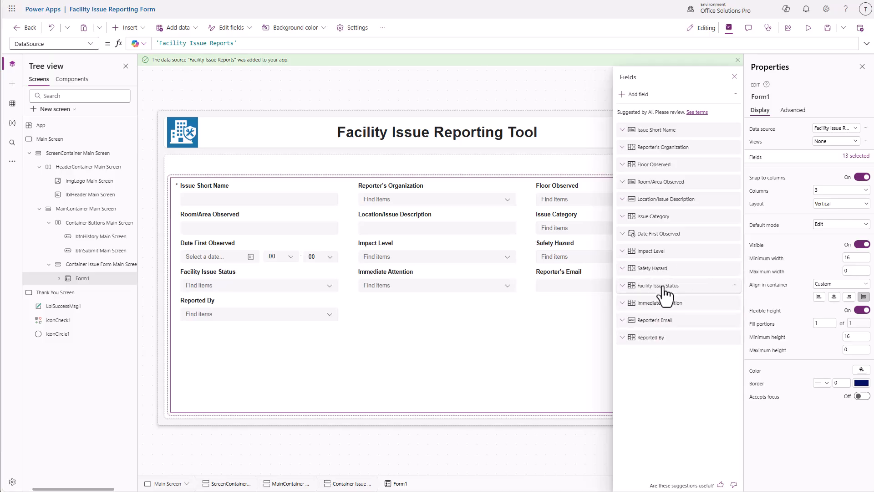
Move Facility Issue Status to the end of the form's fields and place Reported By directly before Reporter's Email
{"action": "mouse_move", "coordinate": [665, 294]}
{"action": "left_mouse_down"}
{"action": "mouse_move", "coordinate": [673, 346]}
{"action": "mouse_move", "coordinate": [673, 304]}
{"action": "left_mouse_up"}
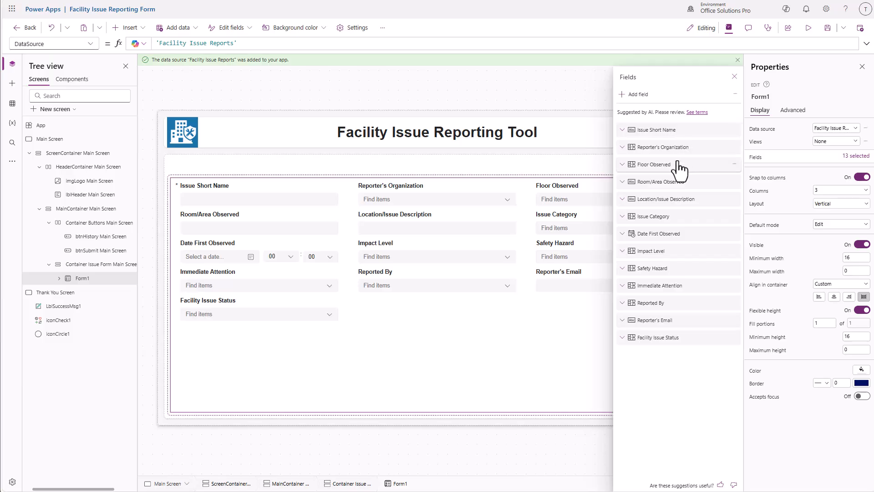
{"action": "left_click", "coordinate": [735, 77]}
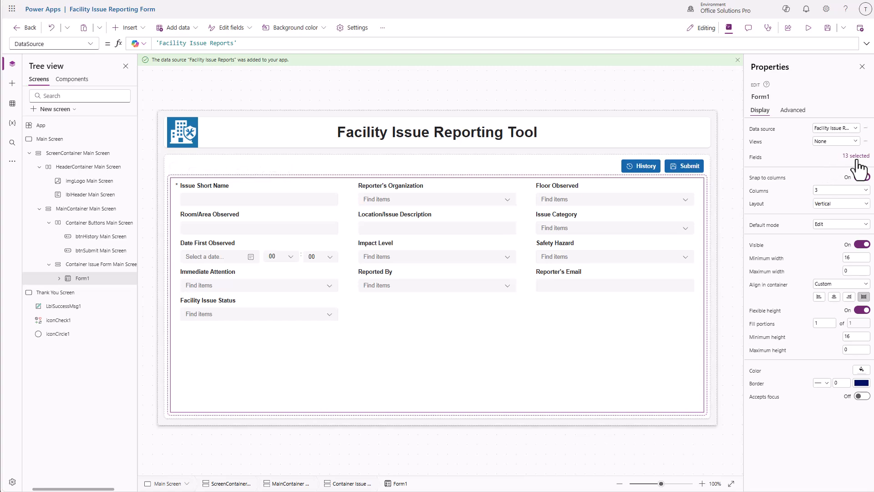
Add four custom cards to the issue form
{"action": "left_click", "coordinate": [856, 155]}
{"action": "left_click", "coordinate": [736, 94]}
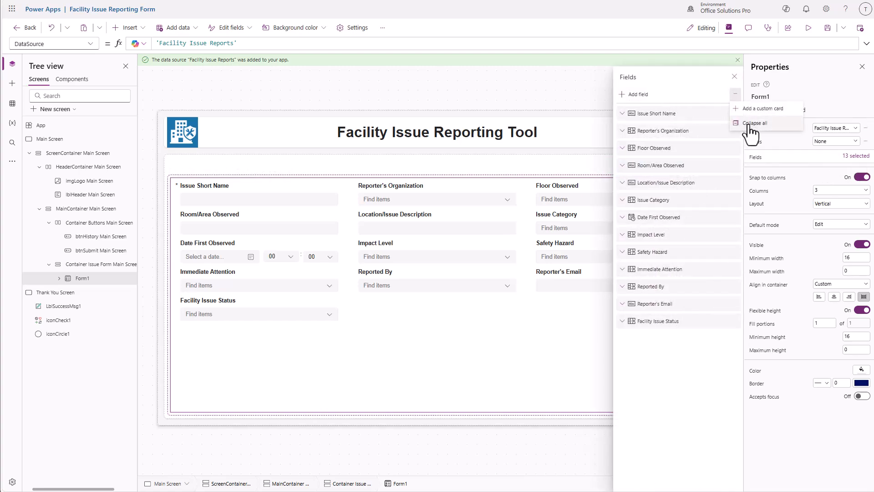
{"action": "left_click", "coordinate": [762, 108]}
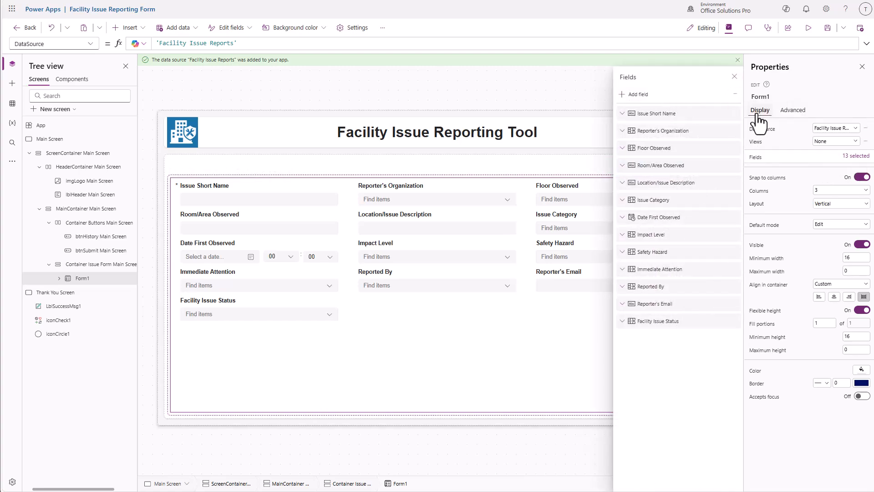
{"action": "left_click", "coordinate": [735, 94]}
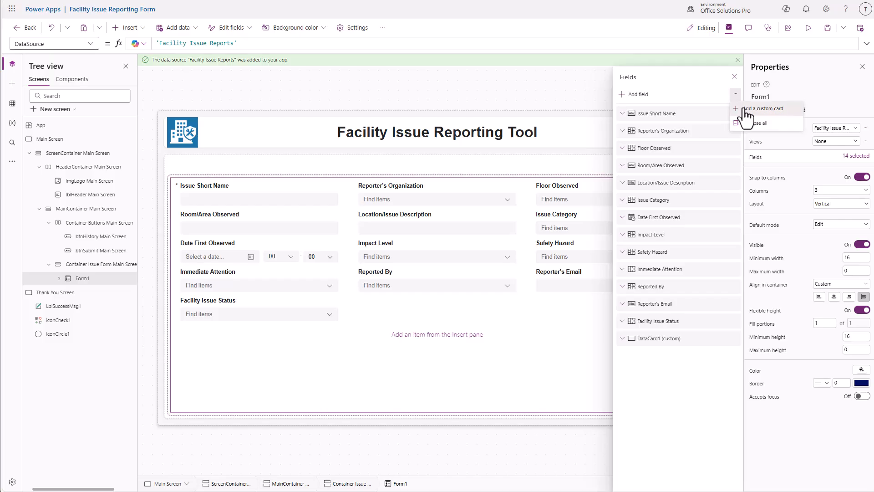
{"action": "left_click", "coordinate": [746, 110]}
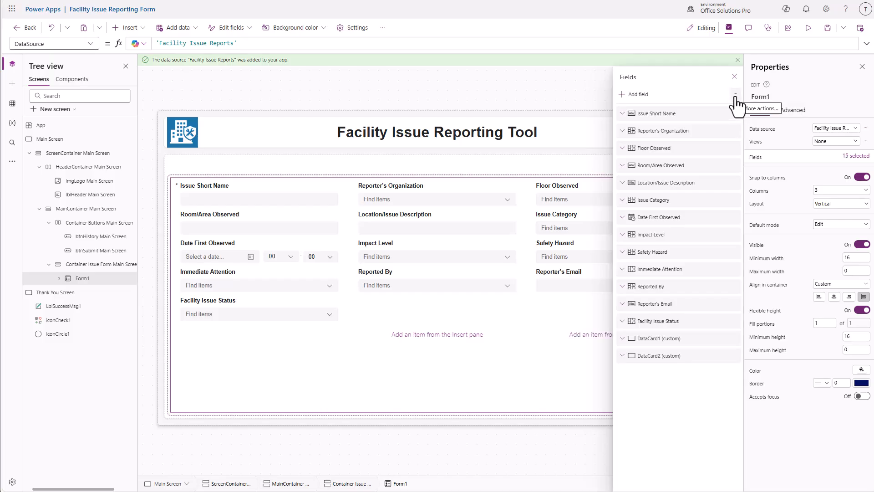
{"action": "left_click", "coordinate": [735, 94]}
{"action": "left_click", "coordinate": [747, 109]}
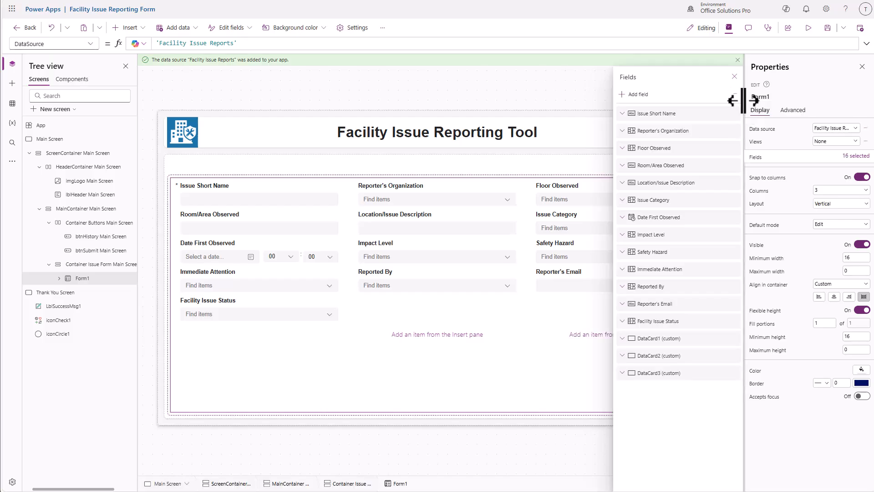
{"action": "left_click", "coordinate": [735, 95]}
{"action": "left_click", "coordinate": [742, 110]}
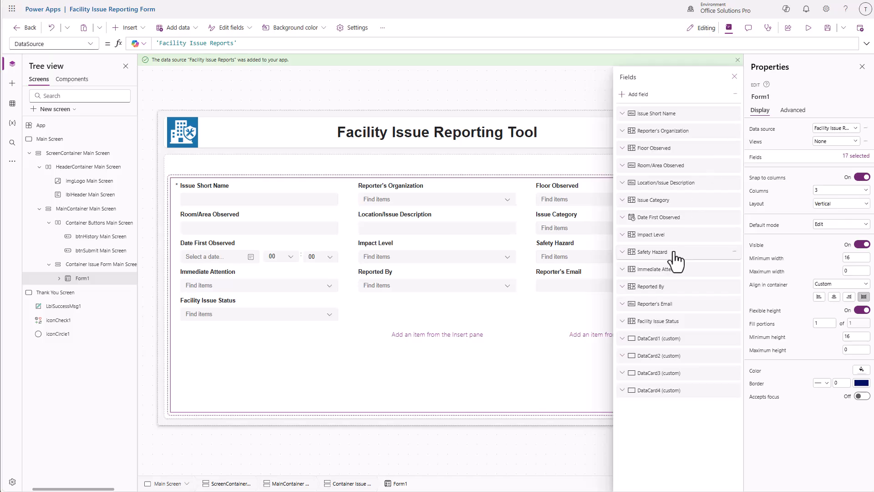
Place DataCard1 and DataCard2 before Issue Short Name, DataCard3 after Reporter's Organization, and DataCard4 after Location/Issue Description
{"action": "left_click_drag", "start_coordinate": [653, 346], "coordinate": [650, 114]}
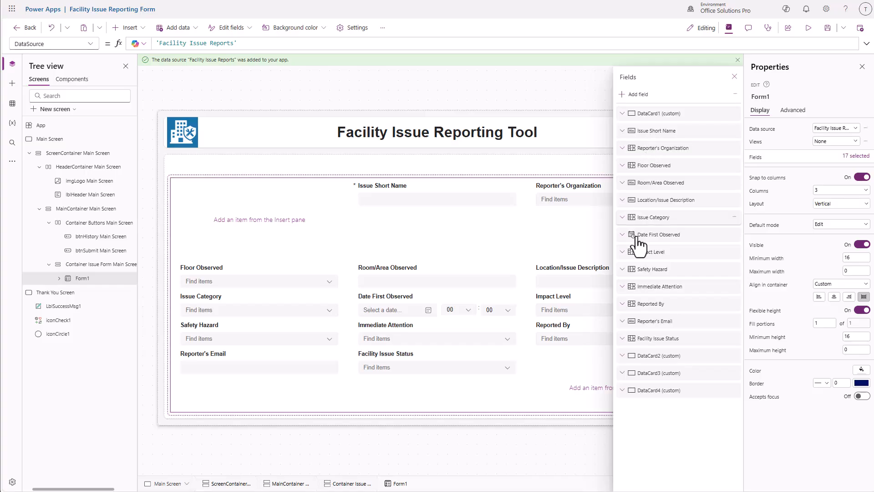
{"action": "left_click_drag", "start_coordinate": [646, 358], "coordinate": [665, 131]}
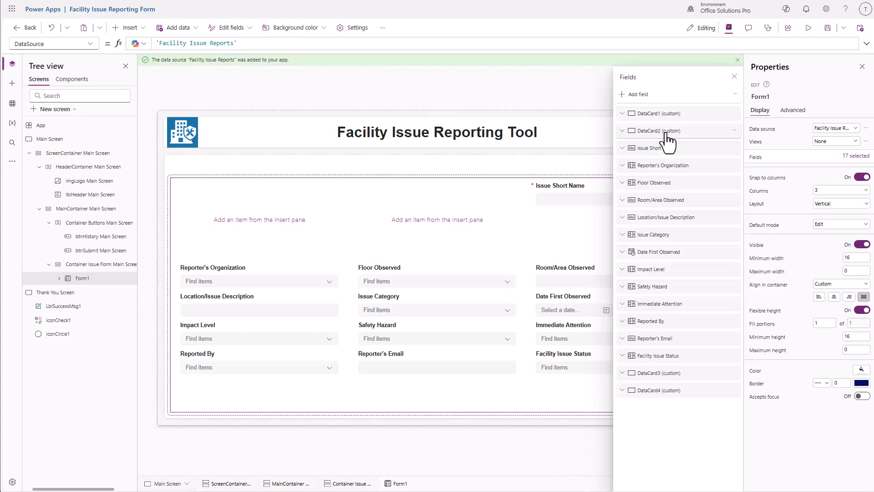
{"action": "left_click_drag", "start_coordinate": [649, 372], "coordinate": [666, 189]}
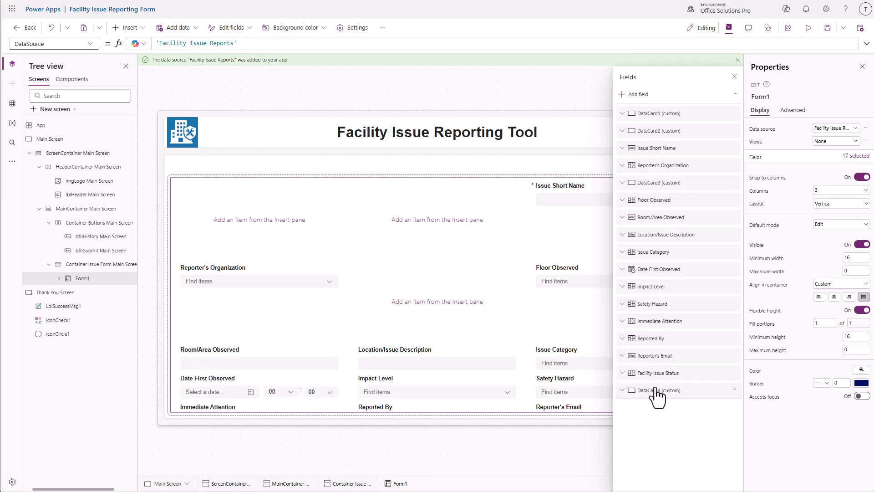
{"action": "left_click_drag", "start_coordinate": [656, 399], "coordinate": [656, 257]}
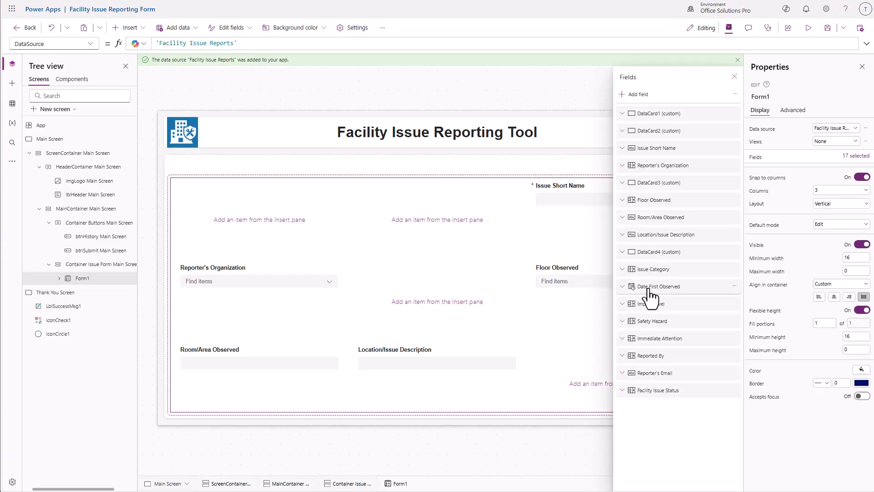
{"action": "left_click", "coordinate": [734, 76]}
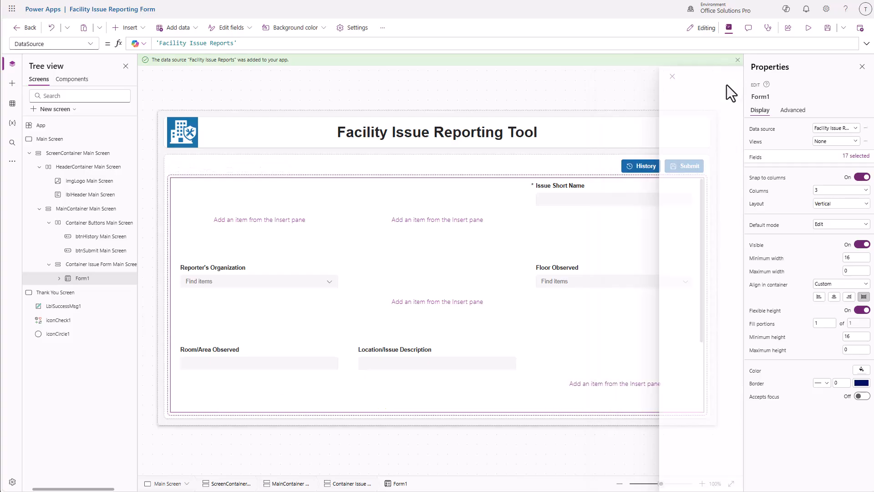
Set the width of DataCard1, the first custom card, to Parent.Width and its height to 50
{"action": "left_click", "coordinate": [287, 224]}
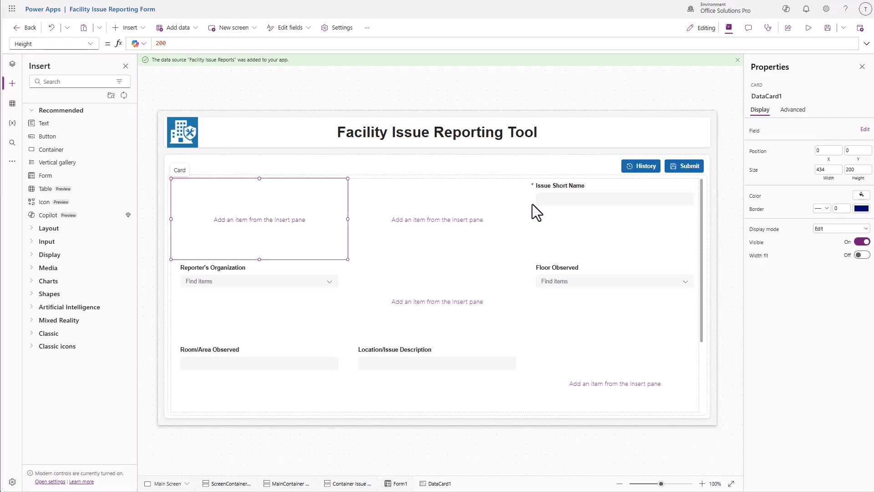
{"action": "left_click", "coordinate": [835, 178]}
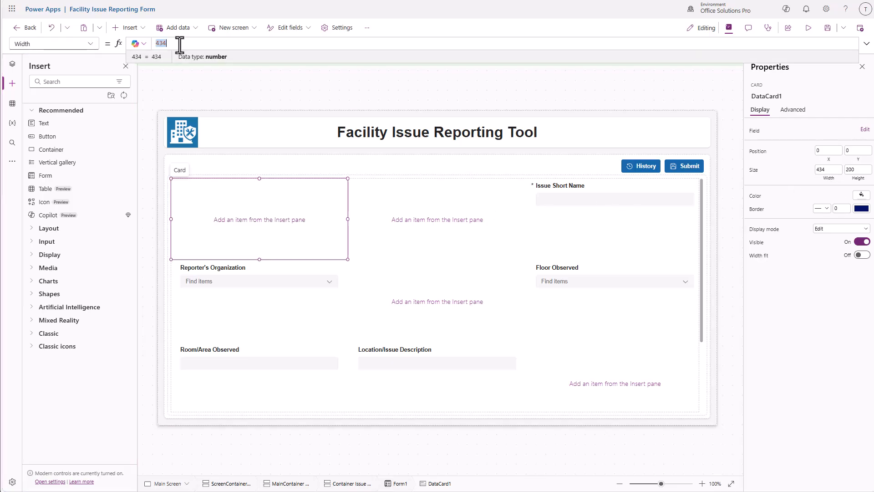
{"action": "type", "text": "Parent.Width"}
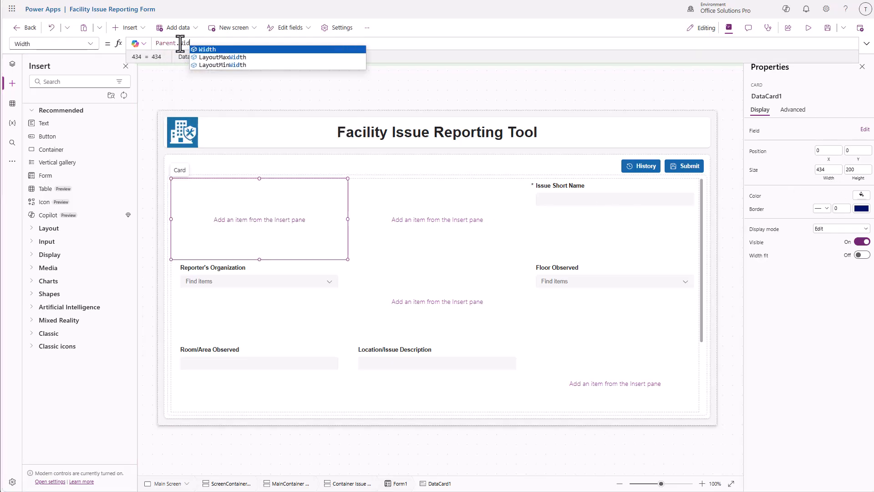
{"action": "left_click", "coordinate": [859, 169]}
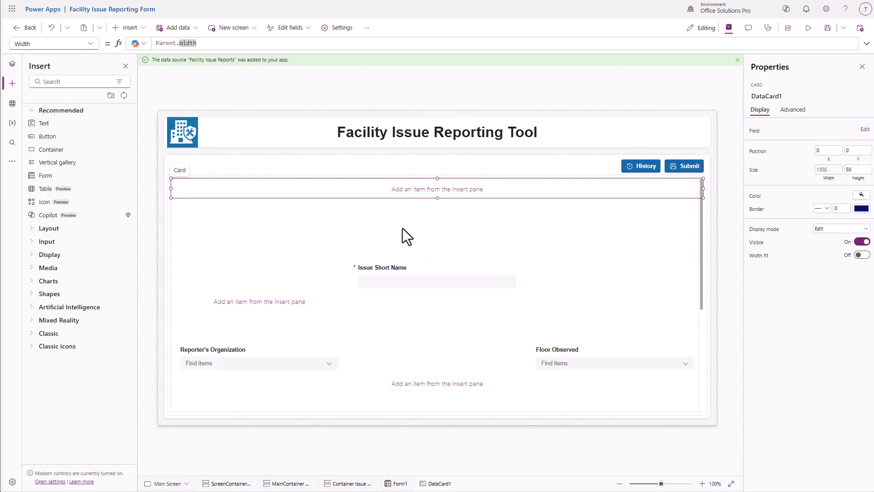
Set the width of DataCard2, above Issue Short Name, to Parent.Width and its height to 40
{"action": "left_click", "coordinate": [270, 295]}
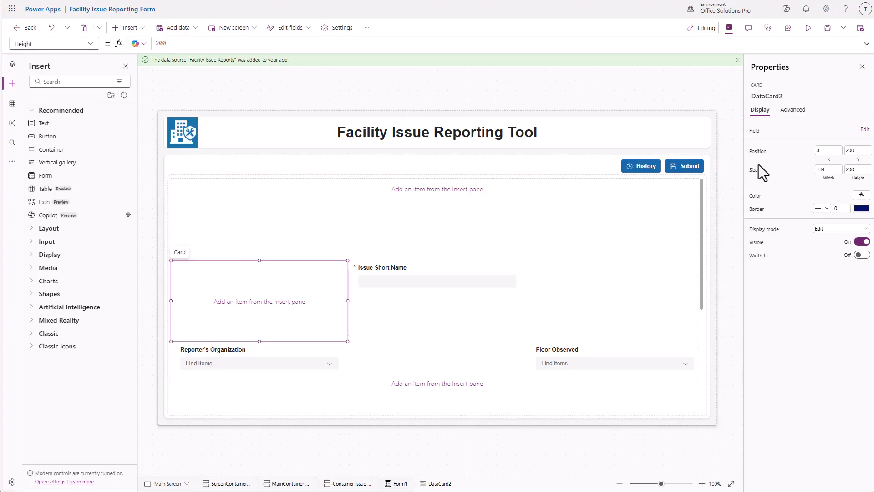
{"action": "left_click", "coordinate": [829, 169]}
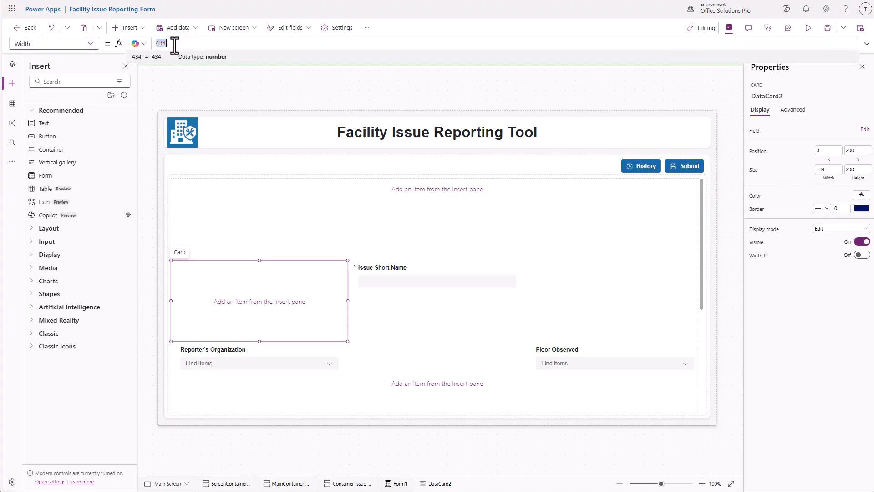
{"action": "type", "text": "Parent.Width"}
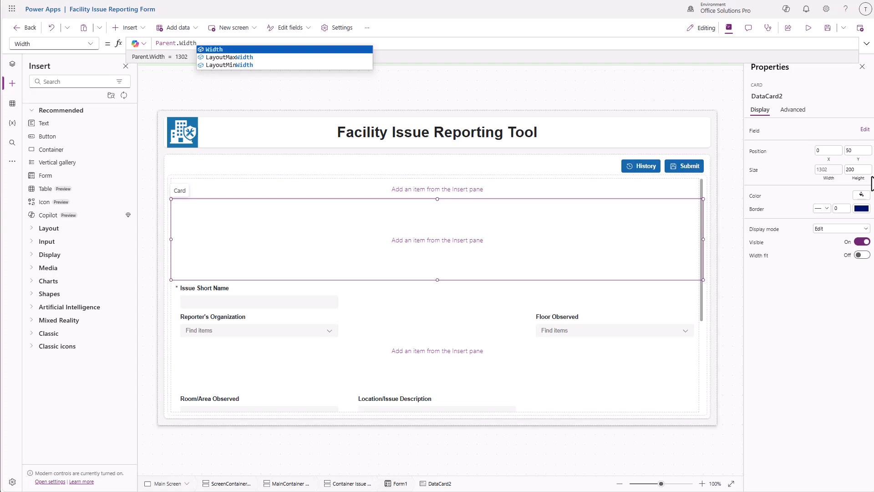
{"action": "left_click", "coordinate": [857, 170]}
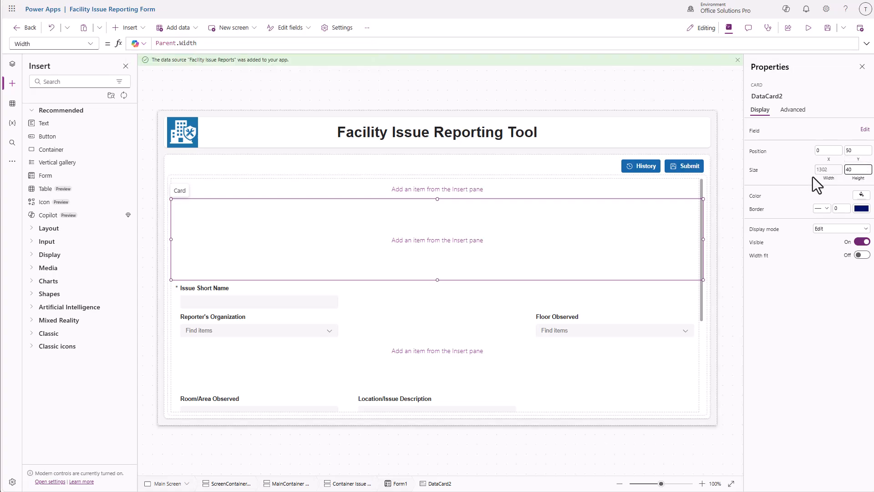
{"action": "left_click", "coordinate": [795, 173]}
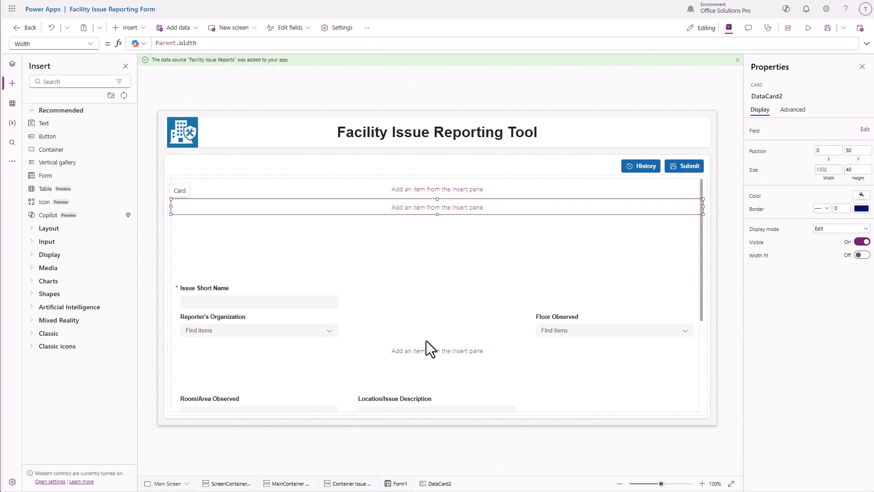
Set the width of DataCard3, following Reporter's Organization, to Parent.Width and its height to 40
{"action": "left_click", "coordinate": [410, 367]}
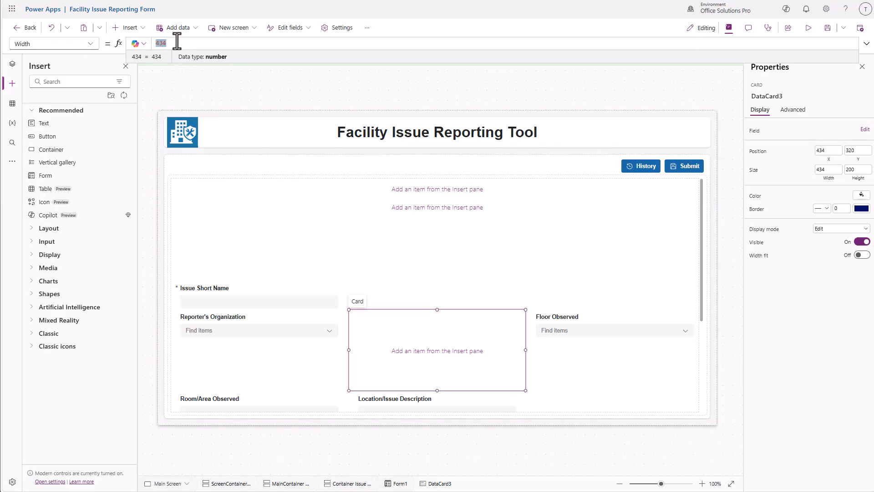
{"action": "type", "text": "Parent.Width"}
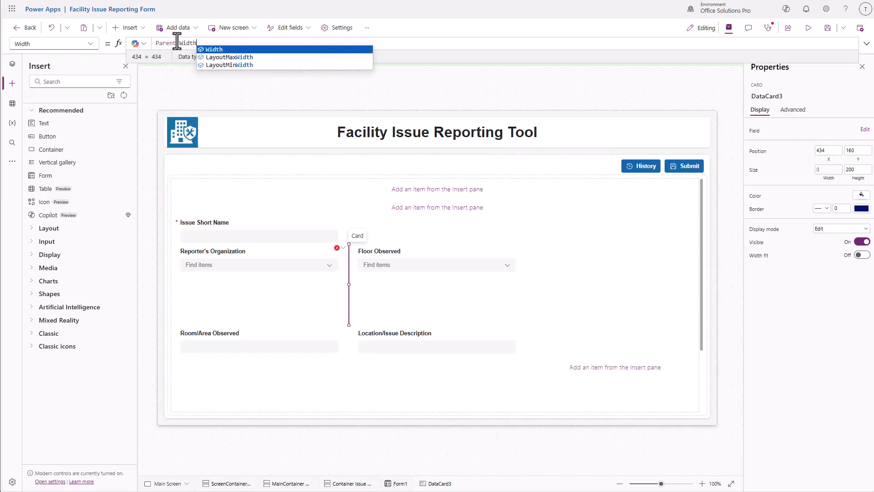
{"action": "left_click", "coordinate": [854, 169]}
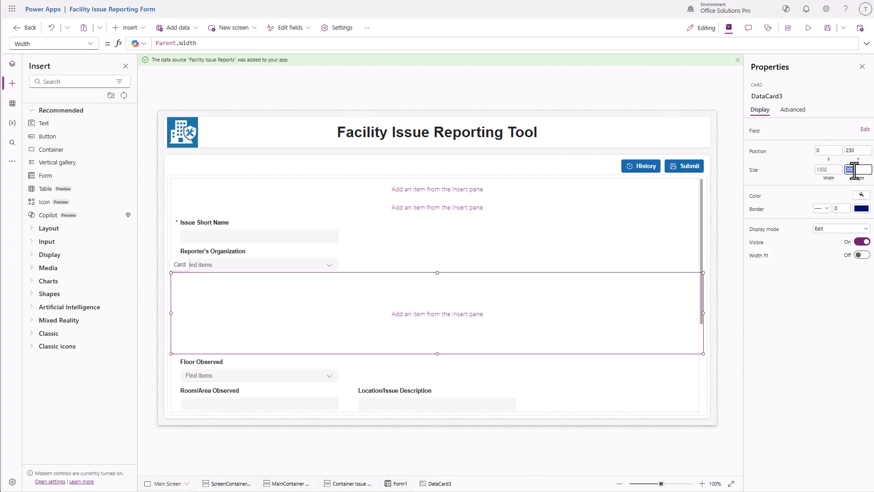
{"action": "left_click", "coordinate": [796, 176]}
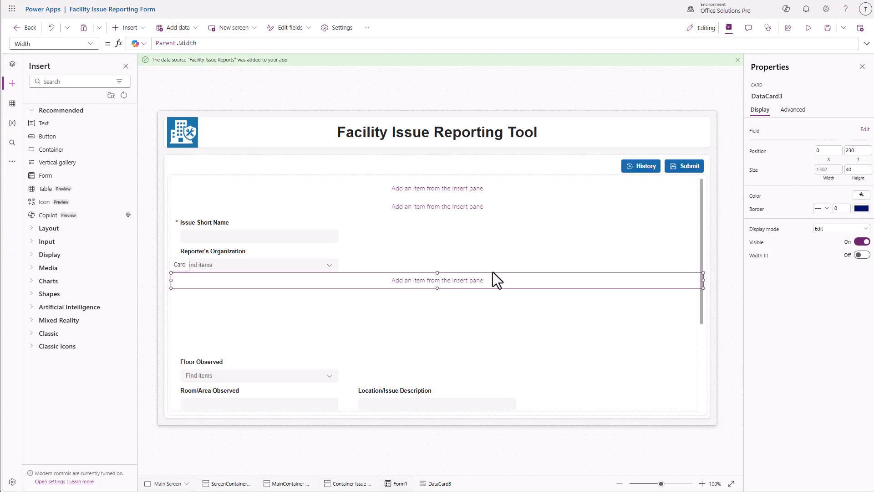
Set the width of DataCard4, following Location/Issue Description, to Parent.Width and its height to 40
{"action": "scroll", "coordinate": [469, 291], "scroll_direction": "down", "scroll_amount": 2}
{"action": "left_click", "coordinate": [620, 355]}
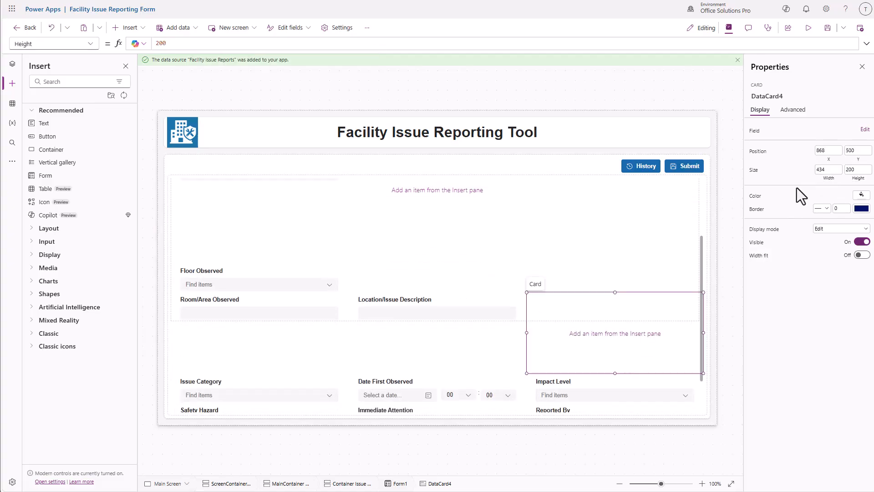
{"action": "left_click", "coordinate": [824, 181]}
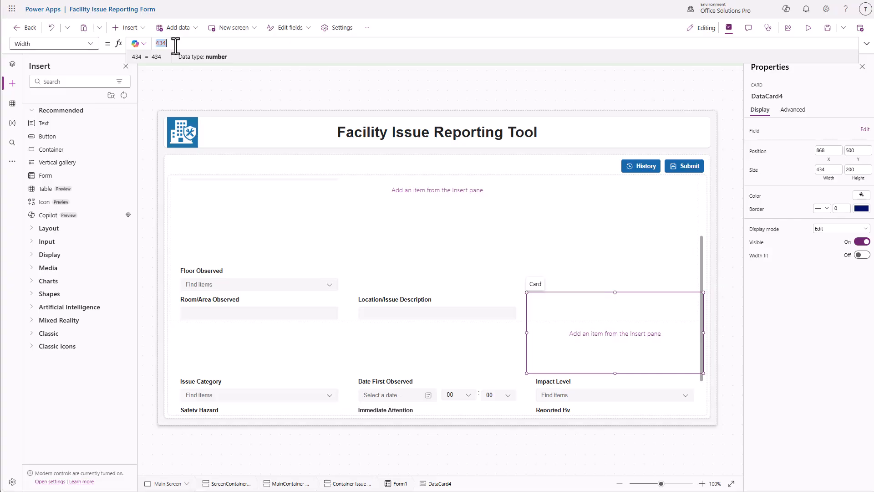
{"action": "type", "text": "Parent."}
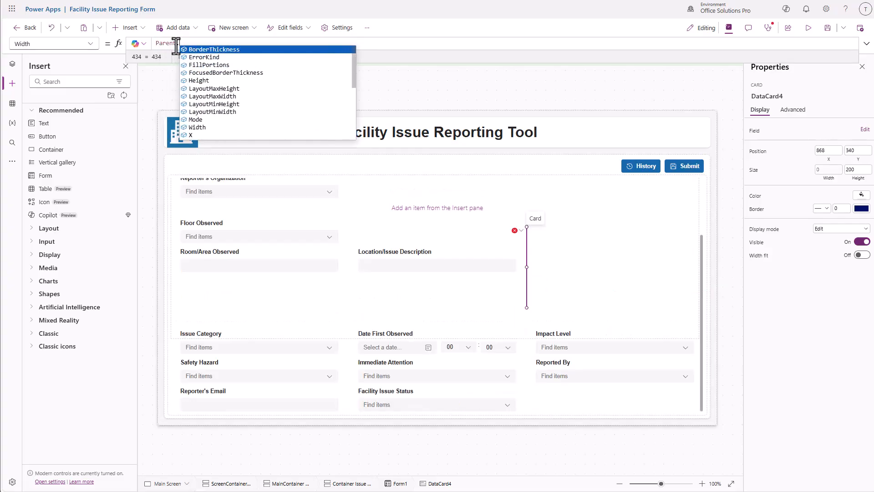
{"action": "type", "text": "Width"}
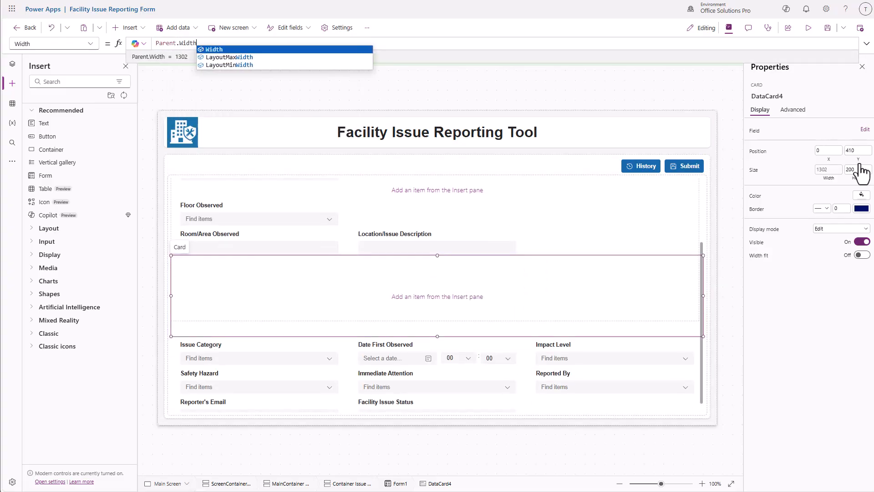
{"action": "left_click", "coordinate": [856, 169]}
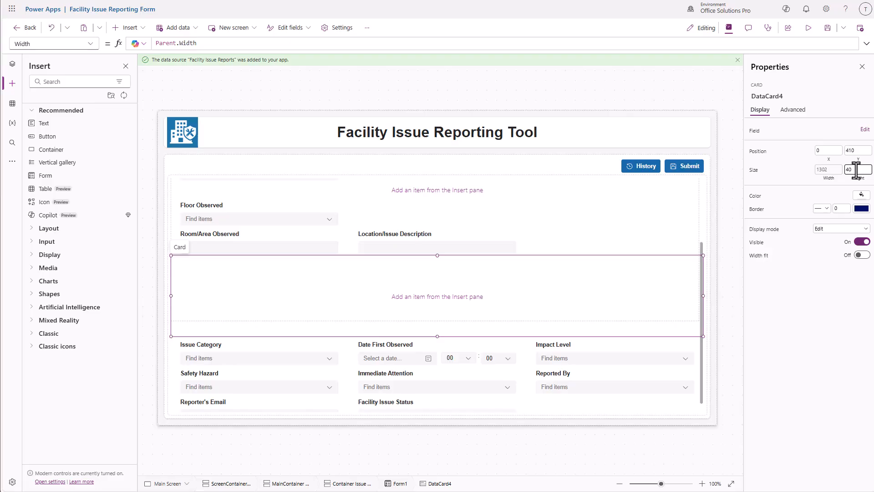
{"action": "type", "text": "40"}
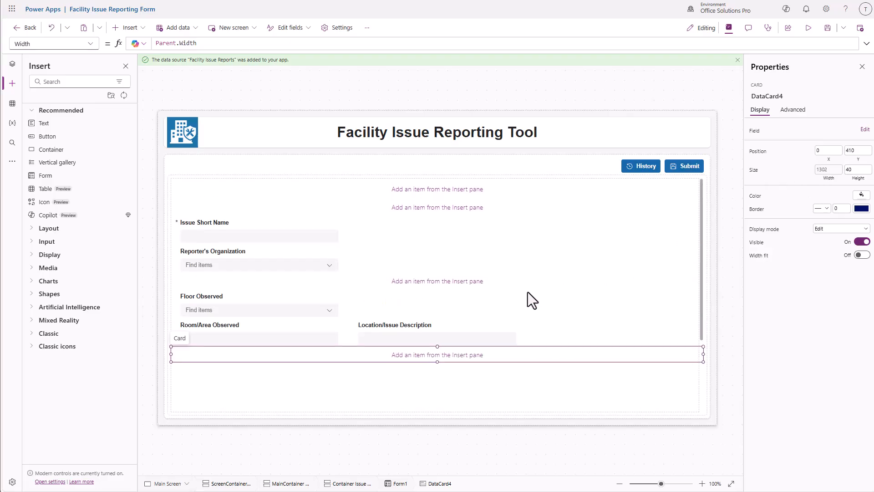
Insert a text label into DataCard1, the first custom card, and move it to the card's origin at X 0, Y 0
{"action": "left_click", "coordinate": [493, 193]}
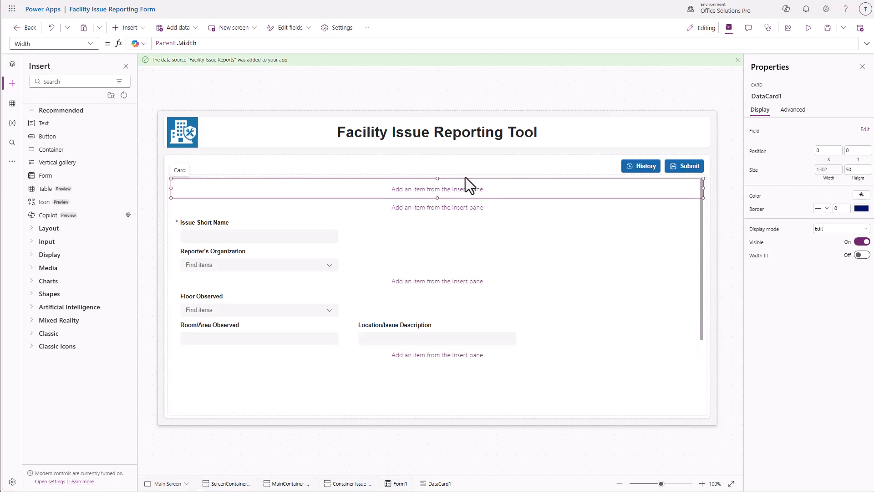
{"action": "left_click", "coordinate": [140, 28]}
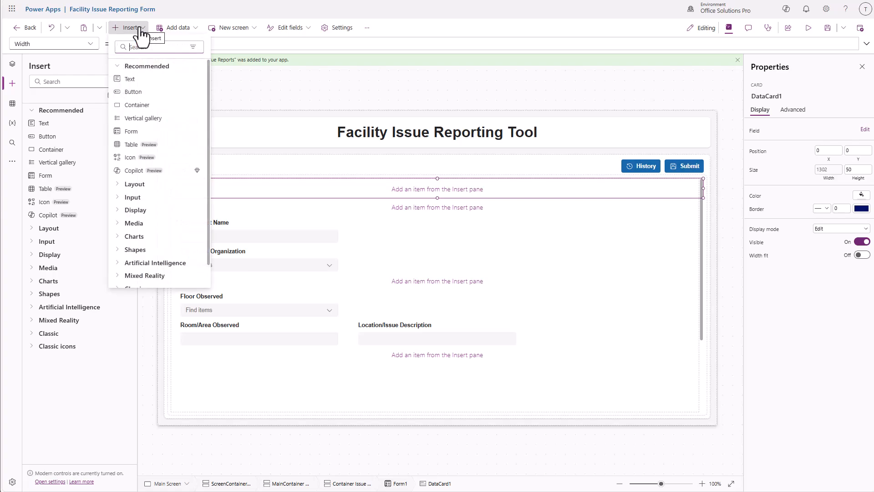
{"action": "left_click", "coordinate": [138, 82]}
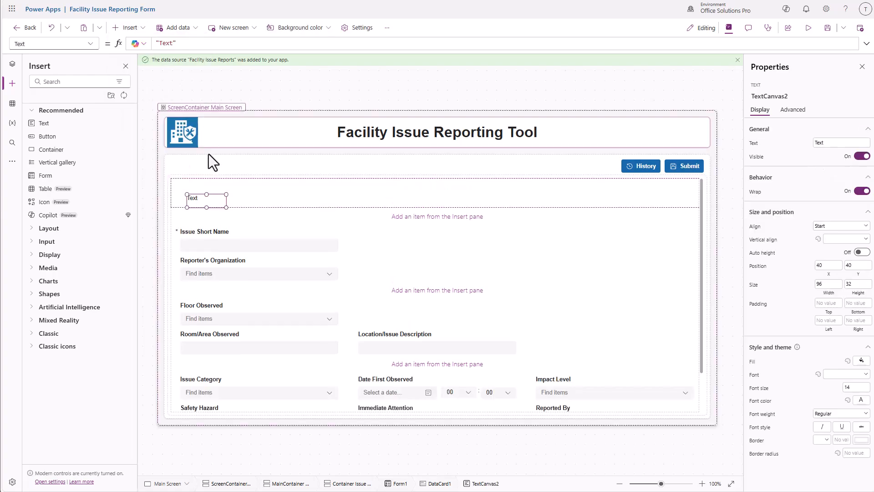
{"action": "left_click_drag", "start_coordinate": [196, 201], "coordinate": [171, 184]}
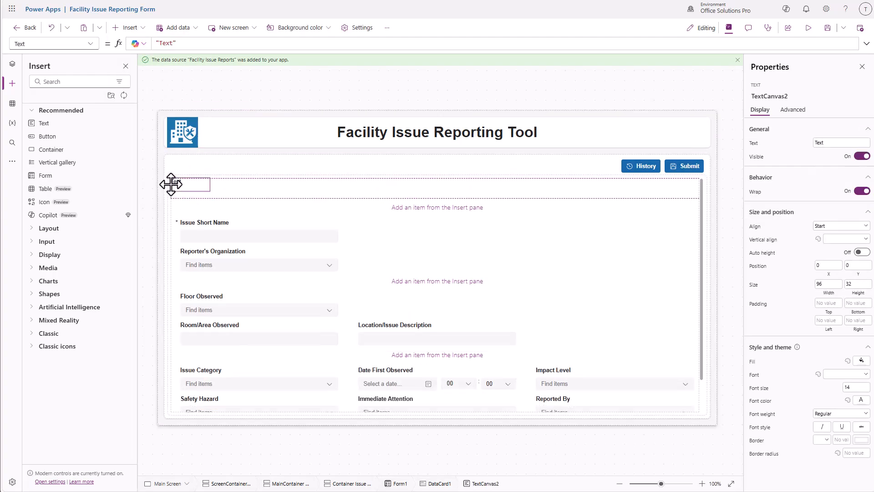
Set the new label's width to Parent.Width and its height to Parent.Height so it fills DataCard1
{"action": "left_click", "coordinate": [827, 285]}
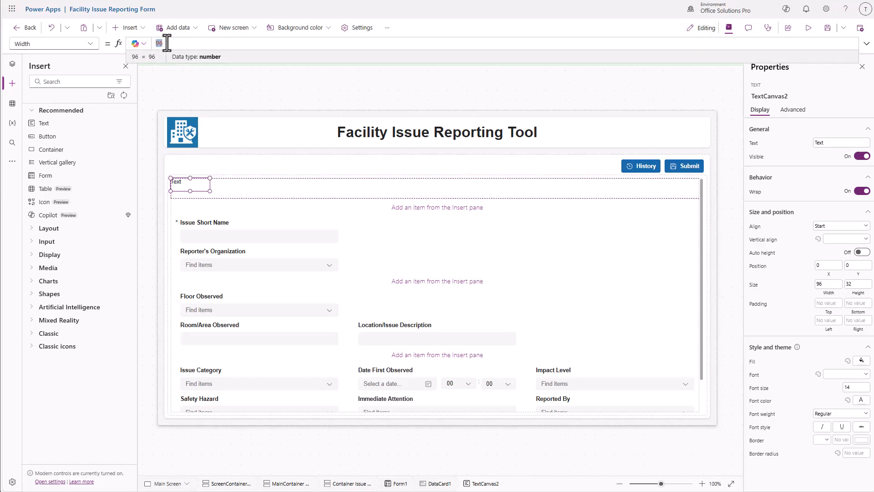
{"action": "type", "text": "Parent.Width"}
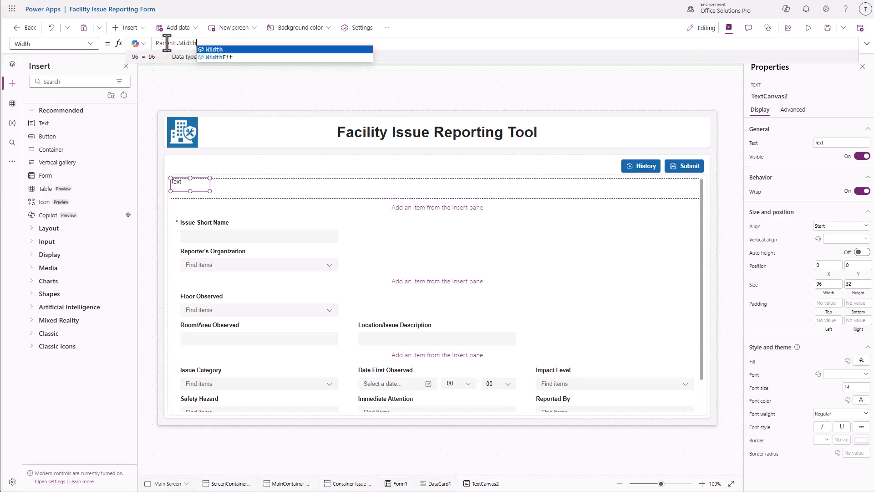
{"action": "left_click", "coordinate": [858, 284]}
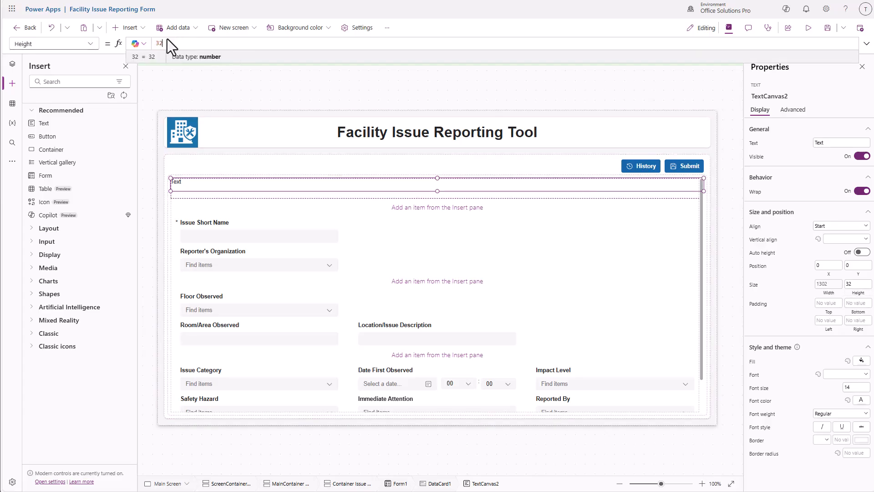
{"action": "type", "text": "Parent."}
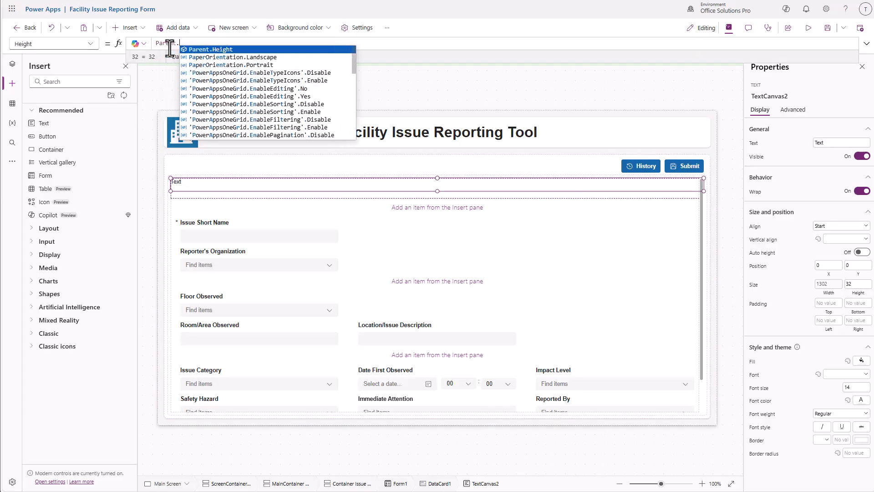
{"action": "type", "text": "Height"}
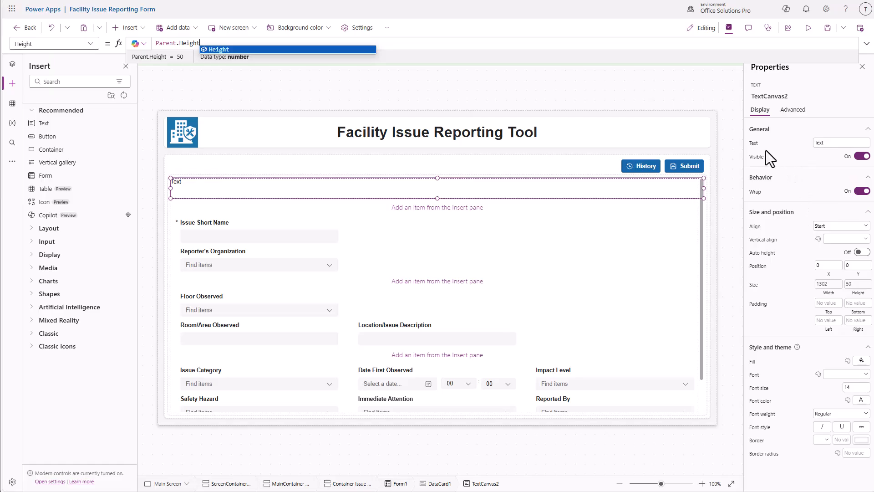
Enter the instructions beginning "Please use this form to reporty any facility issues or concerns." as the label's text and format it bold at size 16
{"action": "left_click", "coordinate": [752, 144]}
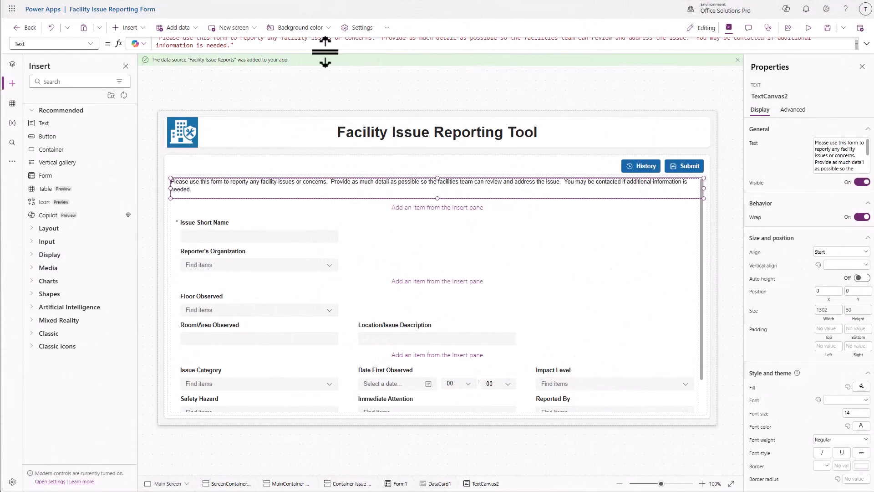
{"action": "left_click", "coordinate": [842, 441]}
{"action": "left_click", "coordinate": [834, 479]}
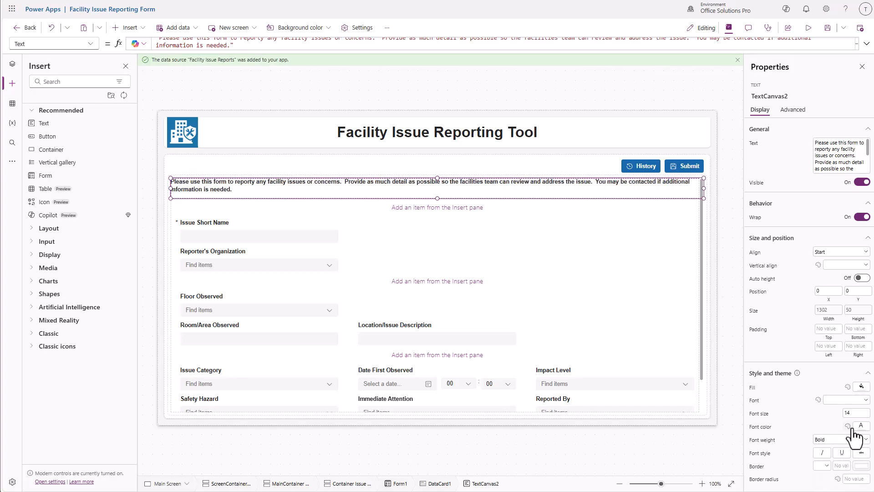
{"action": "left_click", "coordinate": [846, 412]}
{"action": "type", "text": "16"}
{"action": "key", "text": "Return"}
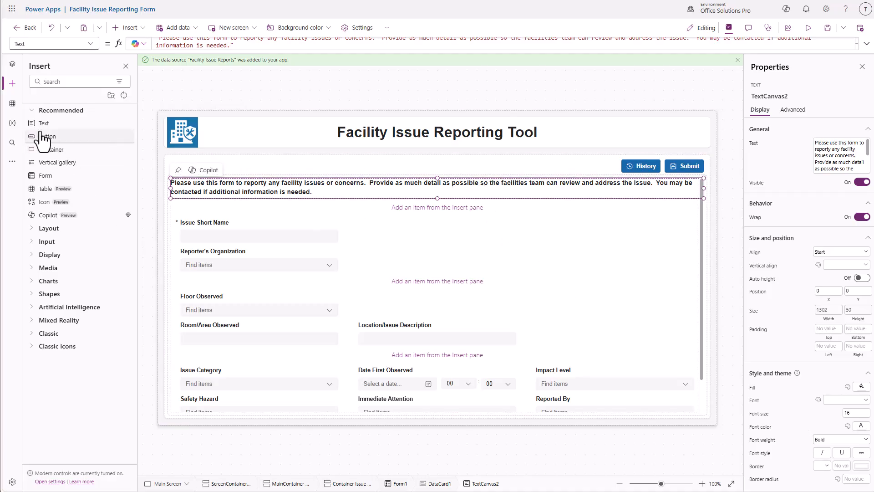
Rename the instruction label TextCanvas2 under DataCard1 to "lblFormHeader Main Screen"
{"action": "left_click", "coordinate": [14, 68]}
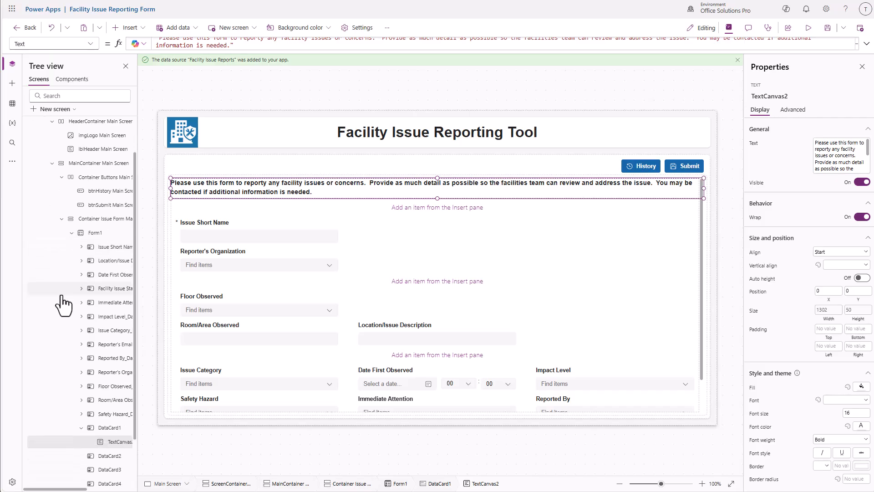
{"action": "double_click", "coordinate": [120, 445]}
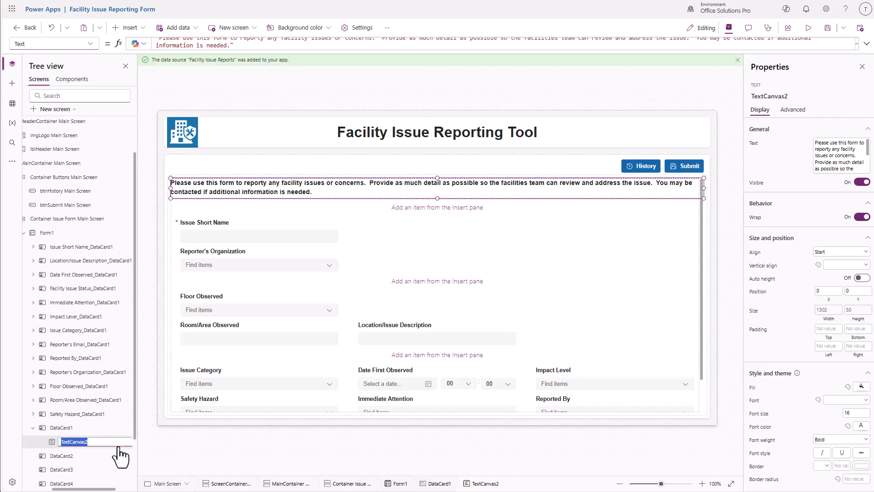
{"action": "type", "text": "lblHeader"}
{"action": "key", "text": "BackSpace"}
{"action": "type", "text": "FormHeader Main Screen"}
{"action": "key", "text": "Return"}
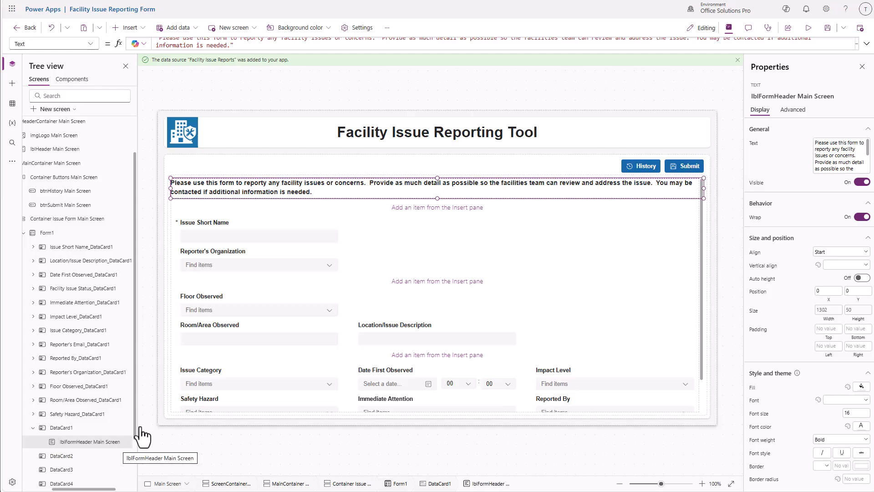
Copy the lblFormHeader Main Screen label and paste it into DataCard2, the empty card above Issue Short Name
{"action": "right_click", "coordinate": [101, 443]}
{"action": "left_click", "coordinate": [111, 306]}
{"action": "left_click", "coordinate": [409, 212]}
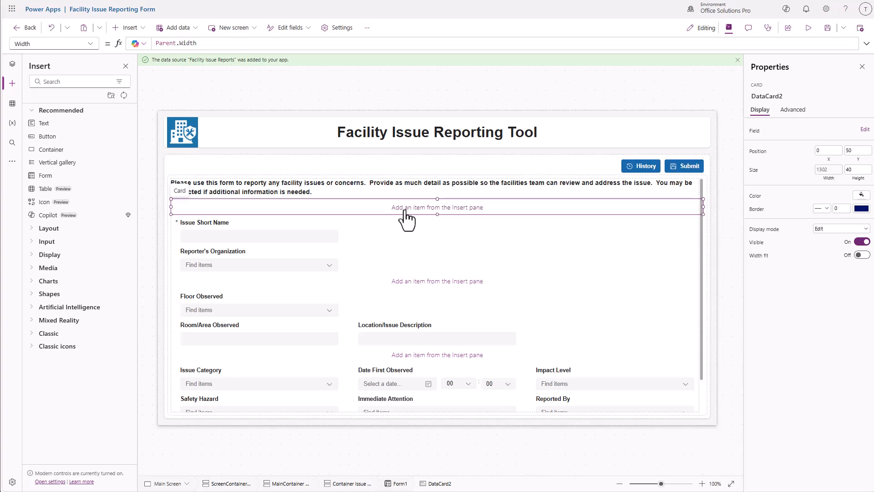
{"action": "key", "text": "ctrl+v"}
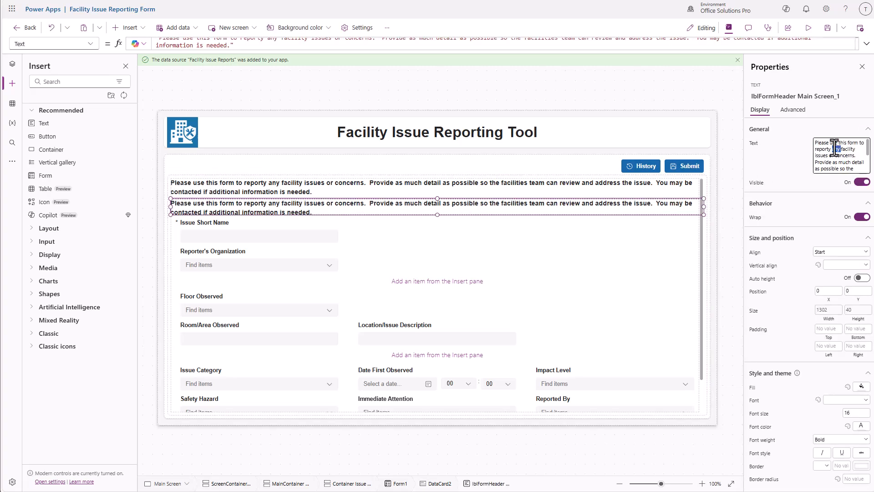
Replace the text of the copied label in DataCard2 with a heading beginning "Gener"
{"action": "triple_click", "coordinate": [834, 149]}
{"action": "type", "text": "Gener"}
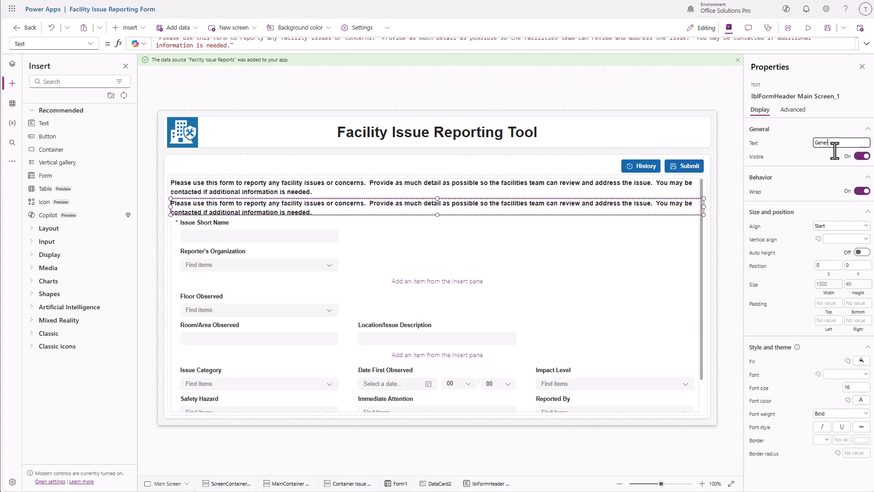
Set the copied label's text to "General Details" and align it Center horizontally and Middle vertically
{"action": "type", "text": "al Details"}
{"action": "left_click", "coordinate": [818, 159]}
{"action": "left_click", "coordinate": [836, 231]}
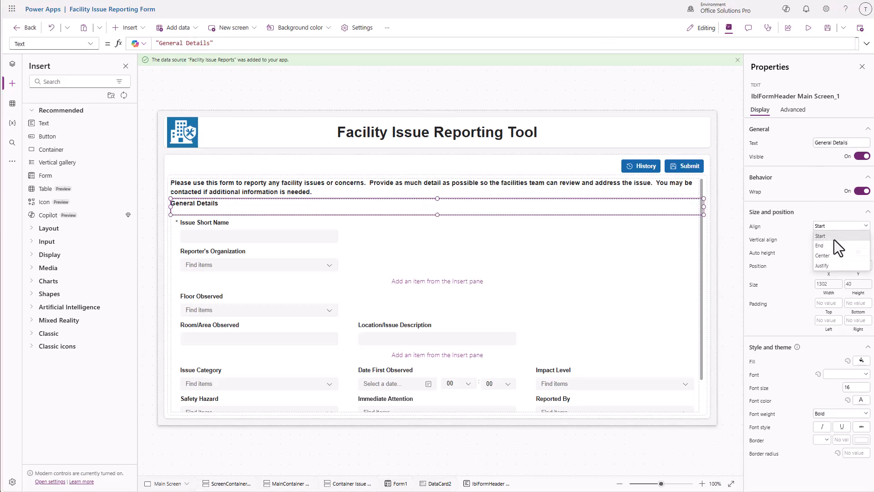
{"action": "left_click", "coordinate": [833, 254]}
{"action": "left_click", "coordinate": [843, 240]}
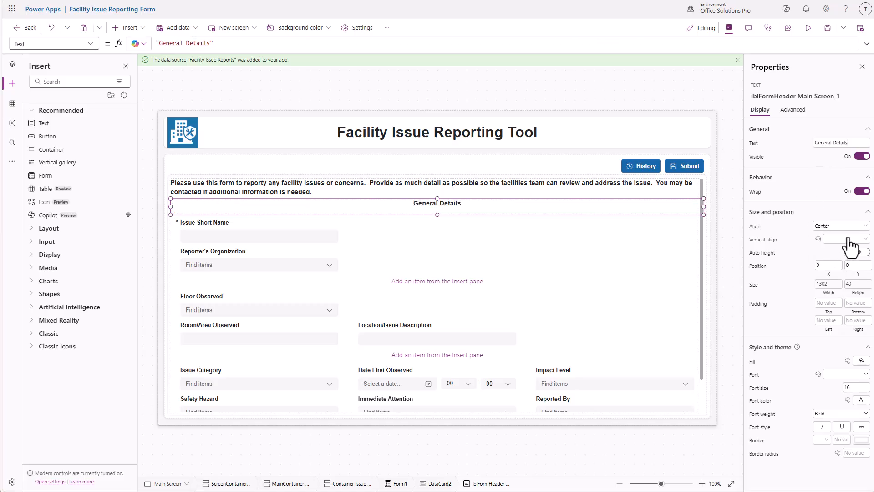
{"action": "left_click", "coordinate": [833, 258]}
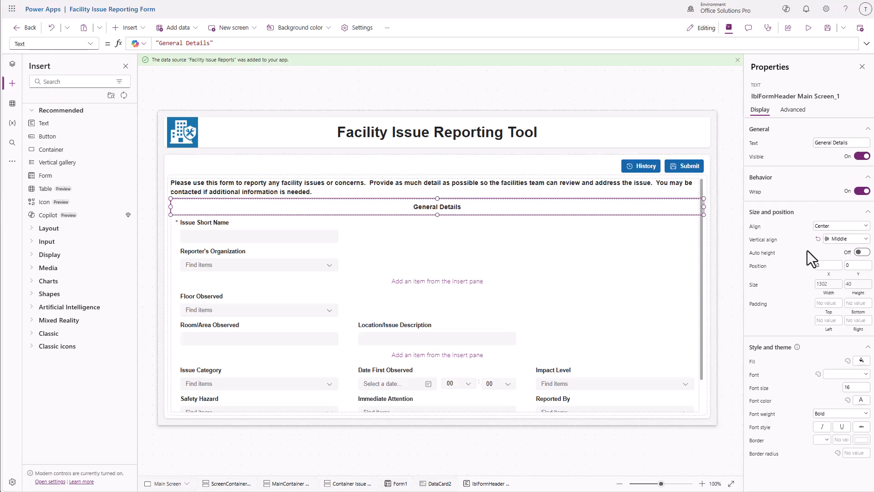
Fill DataCard2, the card holding the General Details label, with the light blue theme color
{"action": "left_click", "coordinate": [10, 64]}
{"action": "scroll", "coordinate": [68, 296], "scroll_direction": "down", "scroll_amount": 5}
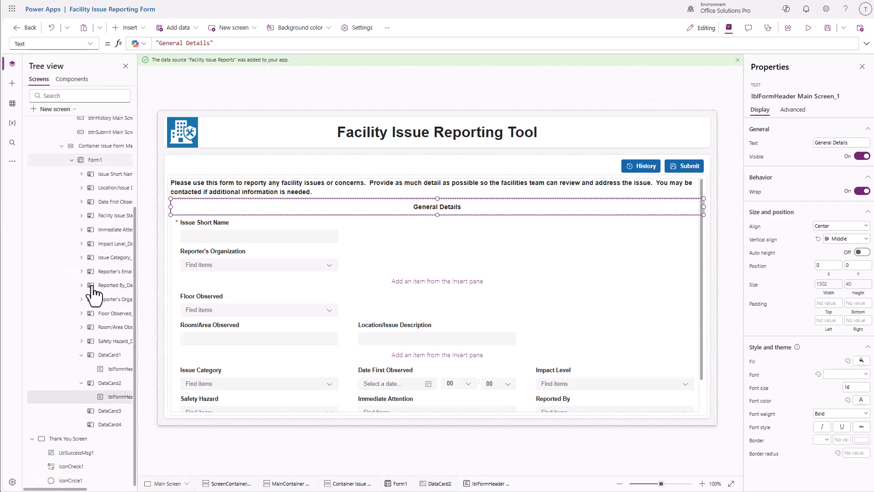
{"action": "left_click", "coordinate": [121, 385]}
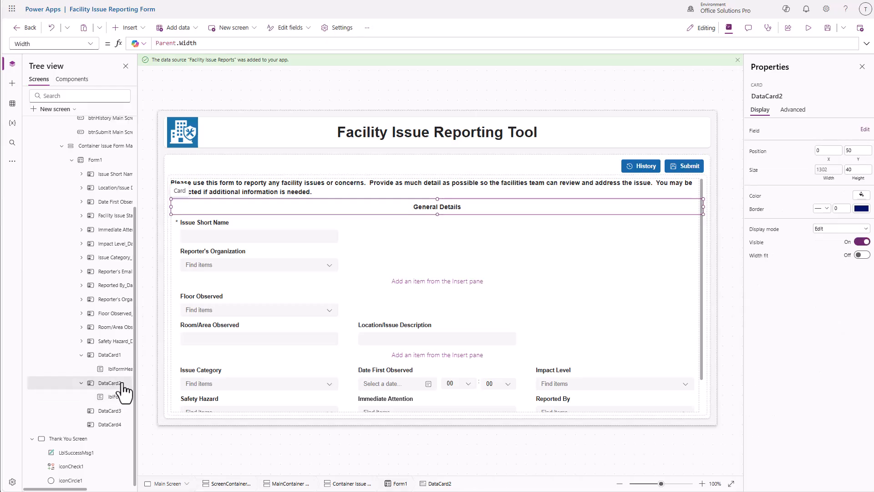
{"action": "left_click", "coordinate": [862, 195]}
{"action": "left_click", "coordinate": [764, 170]}
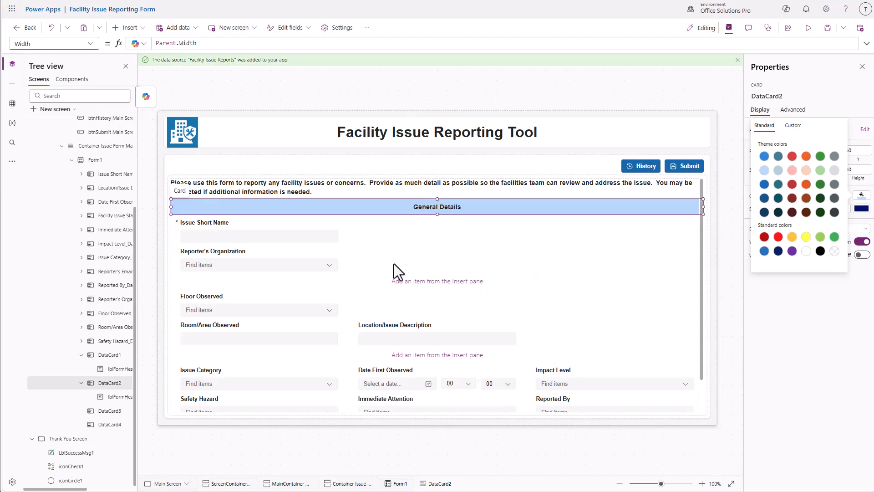
Rename the General Details label as "lblGeneralDetails Main Screen"
{"action": "left_click", "coordinate": [119, 401]}
{"action": "double_click", "coordinate": [118, 399]}
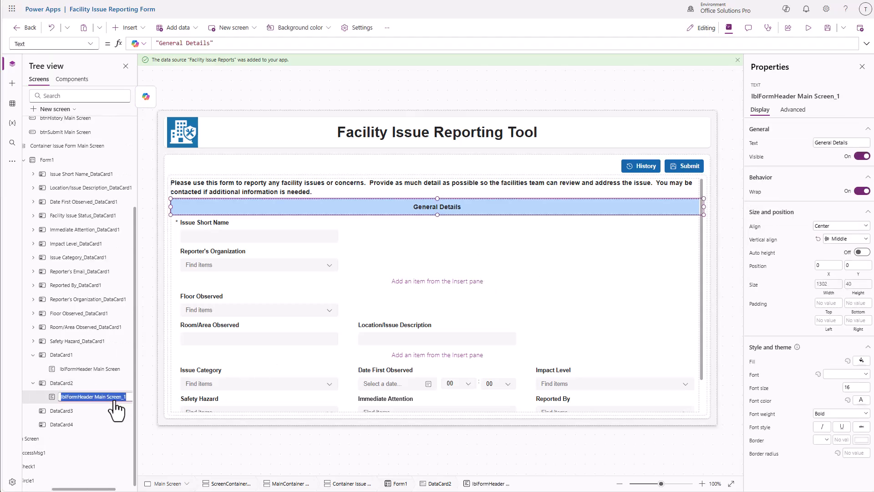
{"action": "type", "text": "lblGener"}
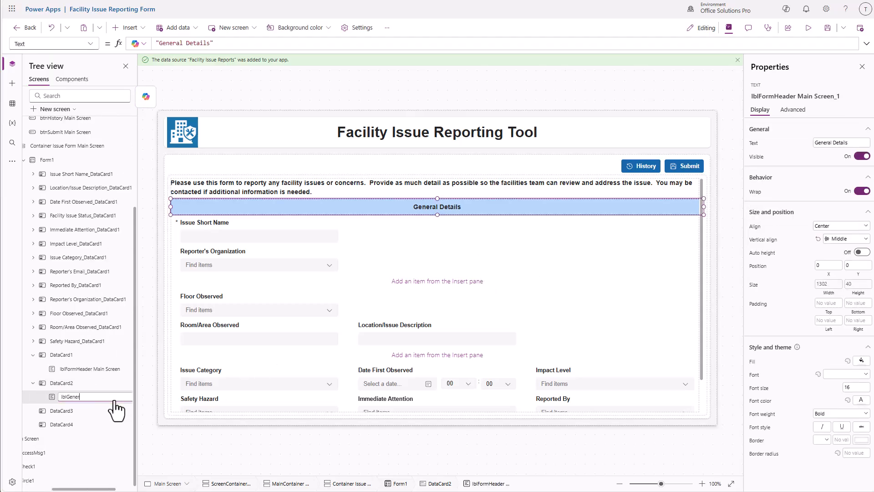
{"action": "type", "text": "alDetails Main S"}
{"action": "type", "text": "creen"}
{"action": "key", "text": "Return"}
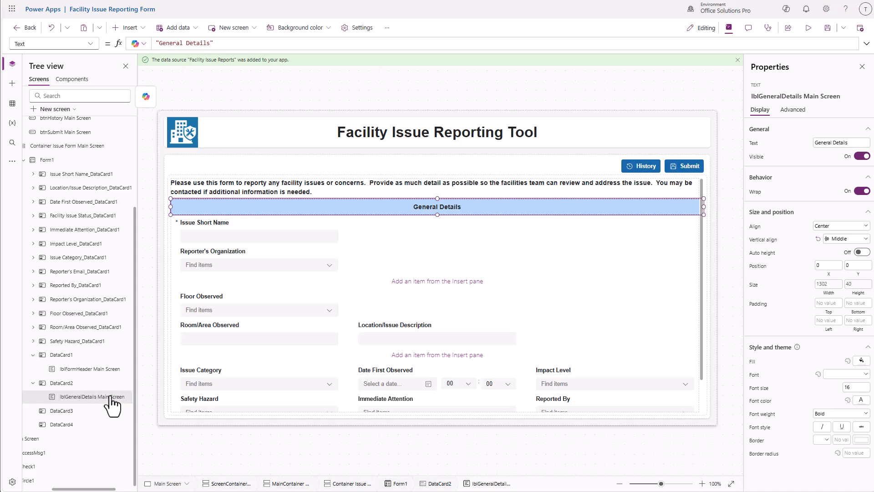
Fill the empty cards DataCard3 and DataCard4 with the same light blue theme color
{"action": "left_click", "coordinate": [76, 415]}
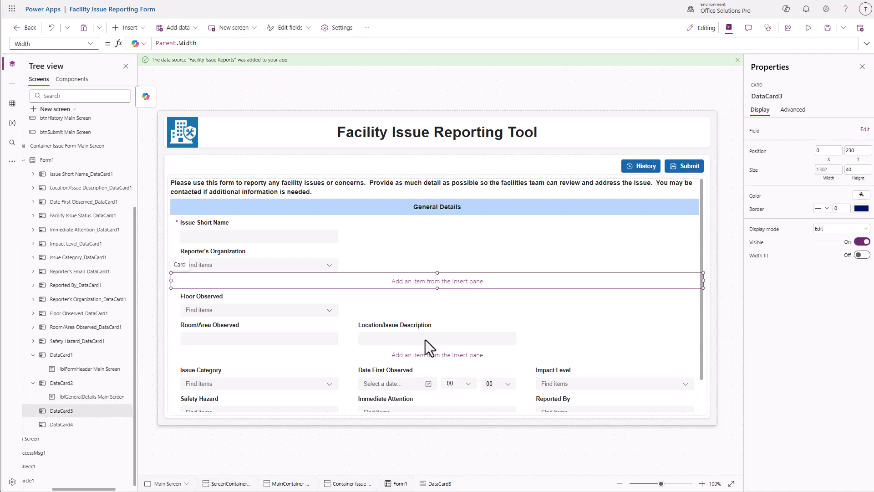
{"action": "left_click", "coordinate": [861, 208]}
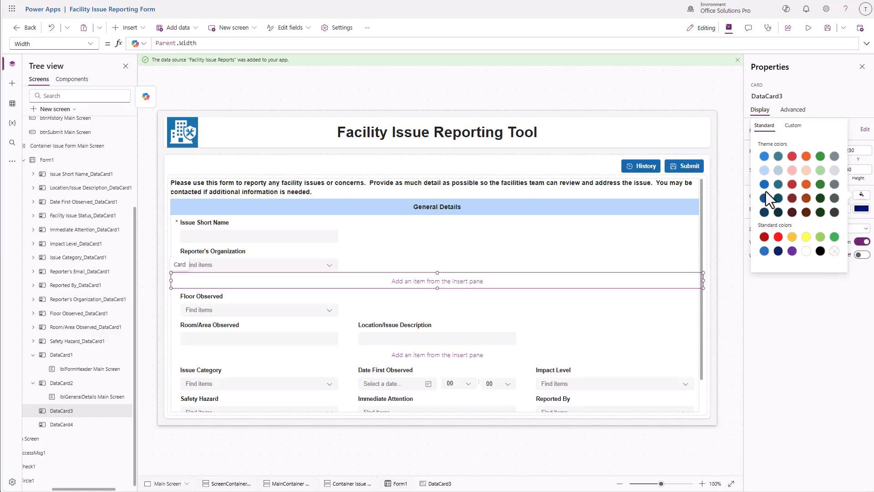
{"action": "left_click", "coordinate": [765, 171]}
{"action": "left_click", "coordinate": [76, 424]}
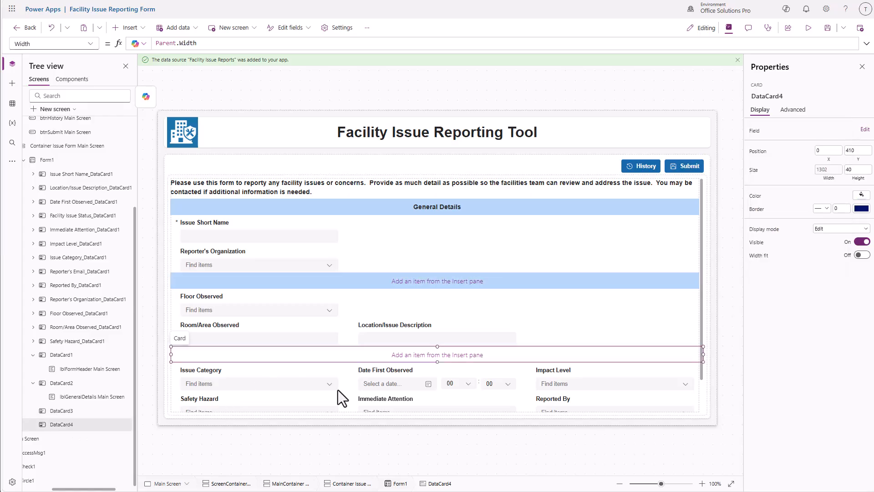
{"action": "left_click", "coordinate": [861, 196]}
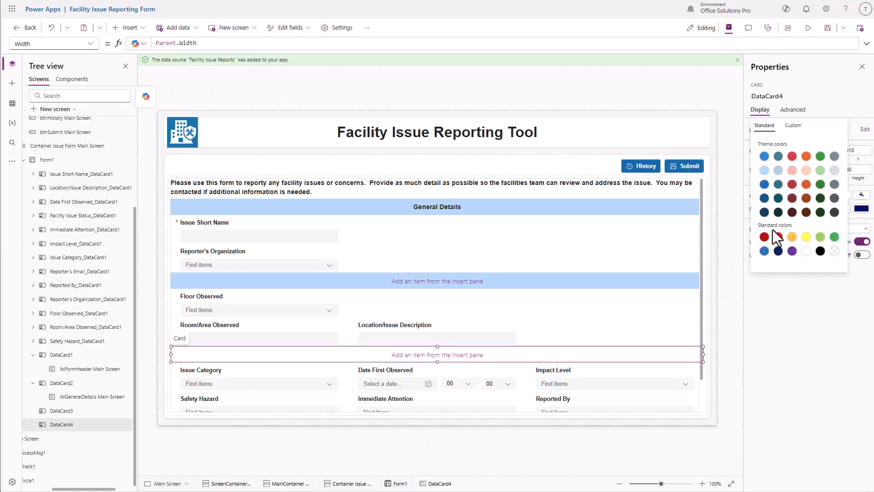
{"action": "left_click", "coordinate": [764, 170]}
Copy the General Details label into both DataCard3 and DataCard4
{"action": "right_click", "coordinate": [82, 397]}
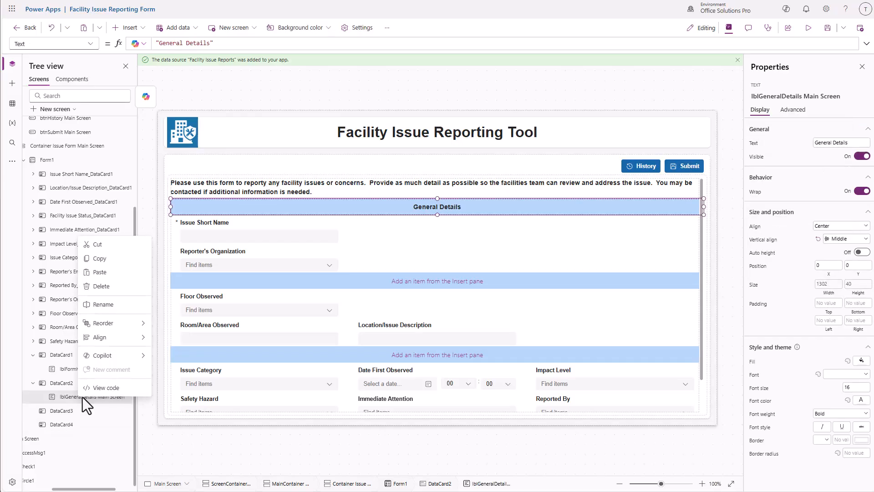
{"action": "key", "text": "Escape"}
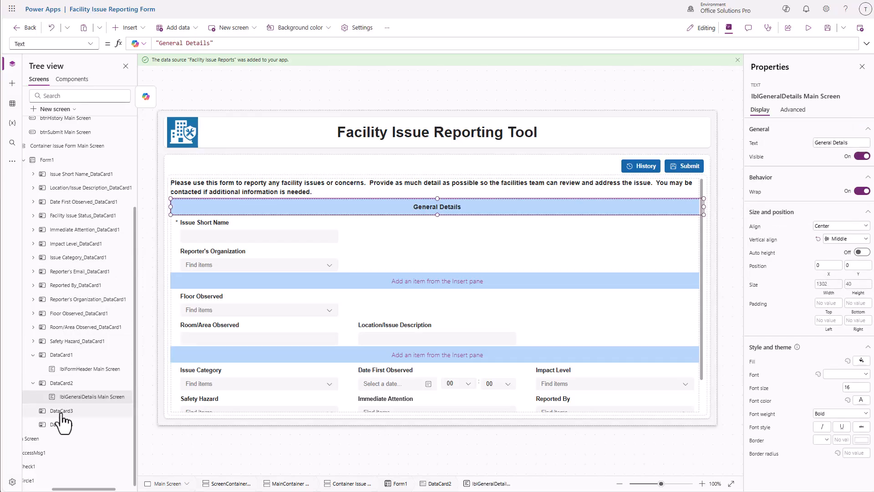
{"action": "left_click", "coordinate": [87, 412]}
{"action": "key", "text": "ctrl+v"}
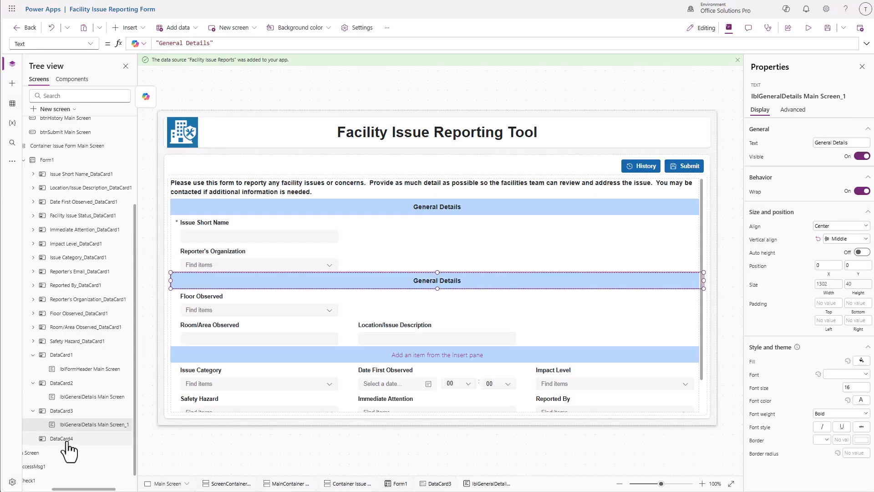
{"action": "left_click", "coordinate": [69, 439]}
{"action": "key", "text": "ctrl+v"}
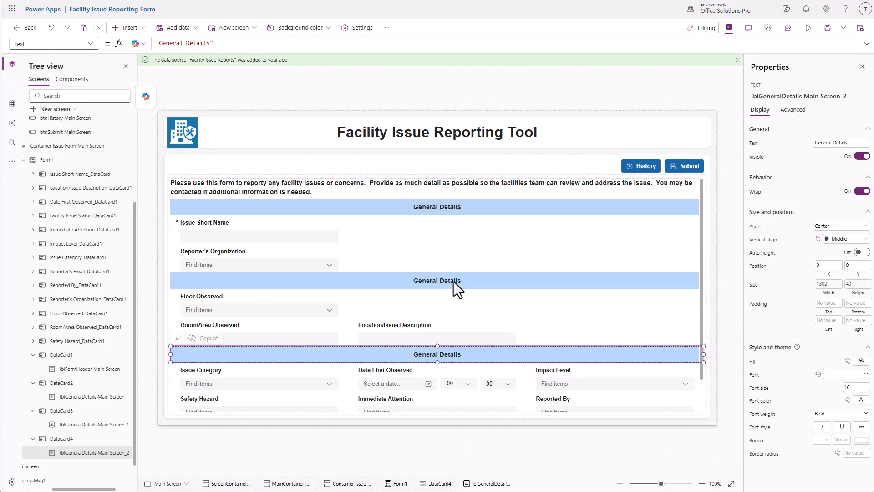
Change the label text in DataCard3 to "Location Details" and in DataCard4 to "Issue Details"
{"action": "left_click", "coordinate": [453, 281]}
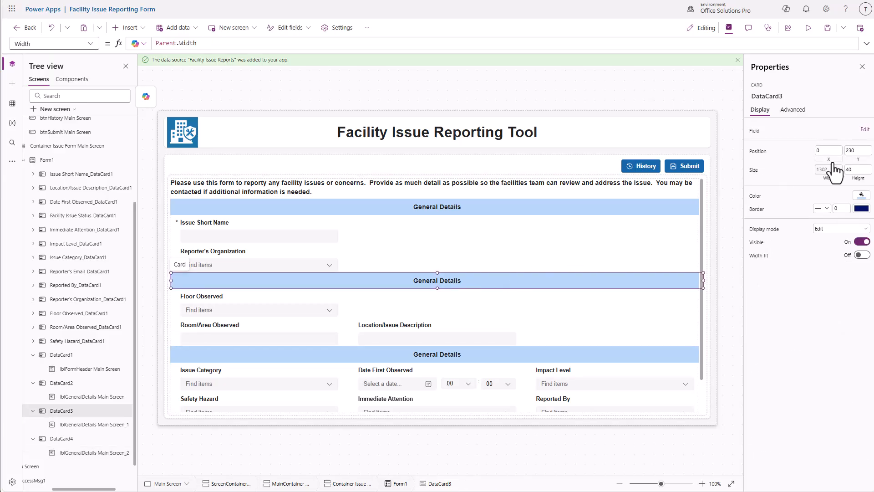
{"action": "left_click", "coordinate": [96, 424]}
{"action": "double_click", "coordinate": [828, 144]}
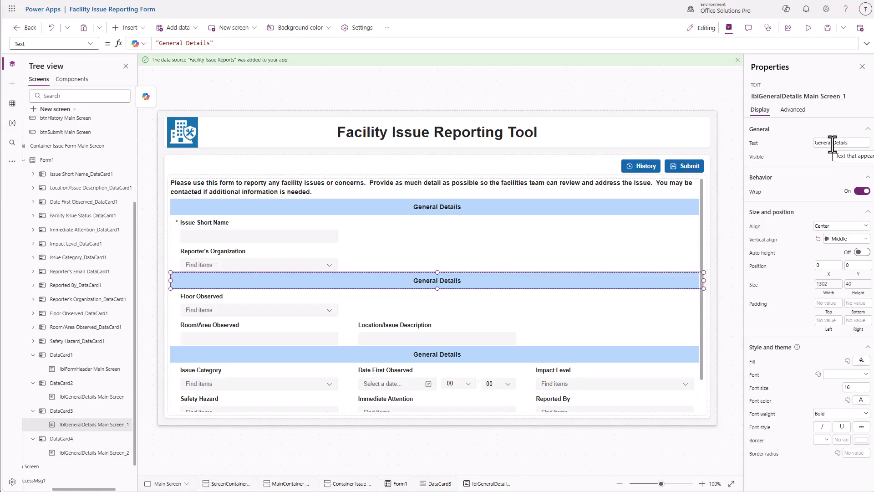
{"action": "type", "text": "Location"}
{"action": "left_click", "coordinate": [41, 453]}
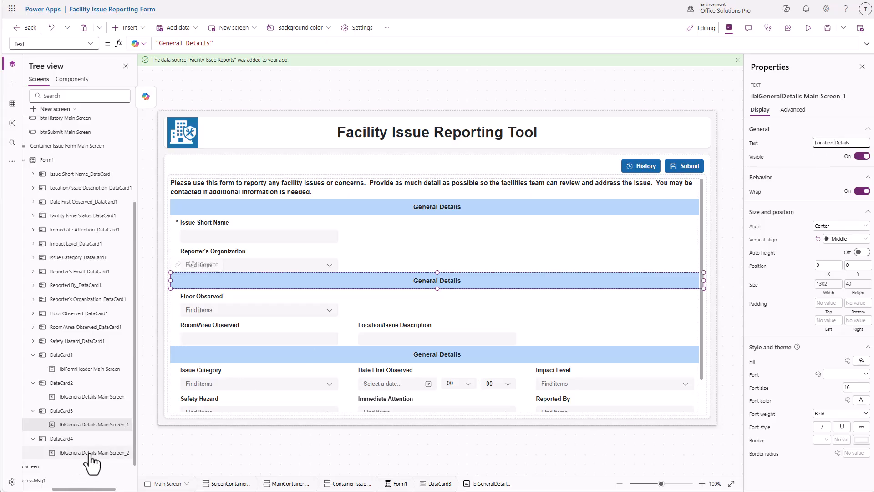
{"action": "double_click", "coordinate": [824, 143]}
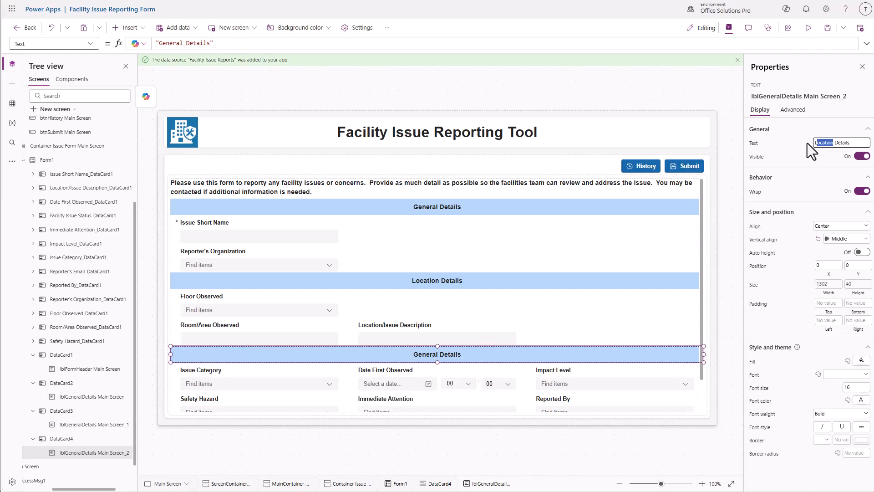
{"action": "type", "text": "Issue"}
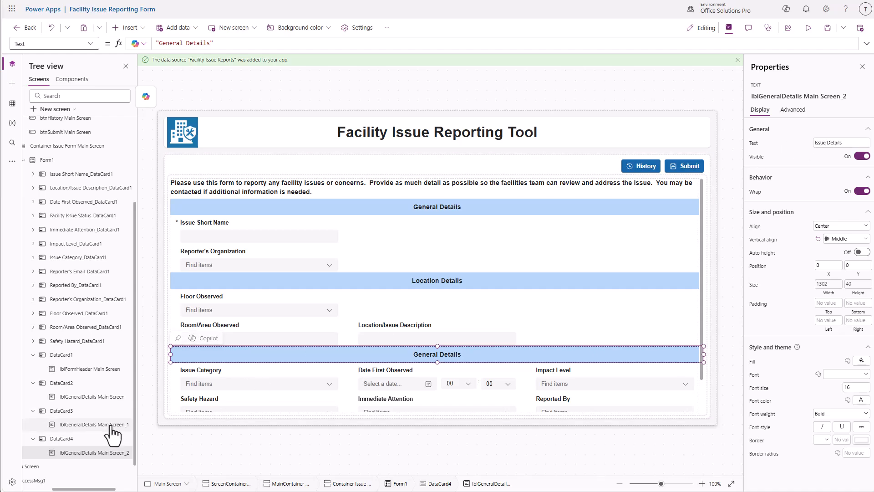
Rename the label in DataCard3 as "lblLocation Details Main Screen"
{"action": "double_click", "coordinate": [99, 425]}
{"action": "type", "text": "lblLocation Deta"}
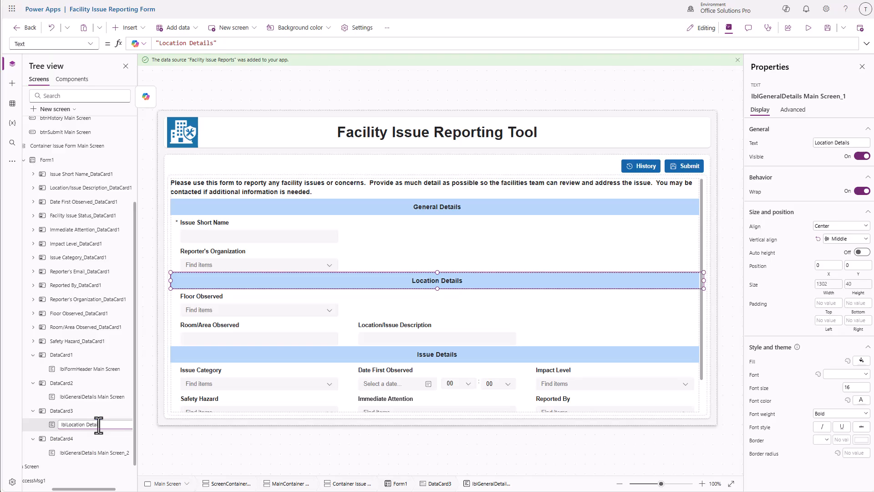
{"action": "type", "text": "ils Main Screen"}
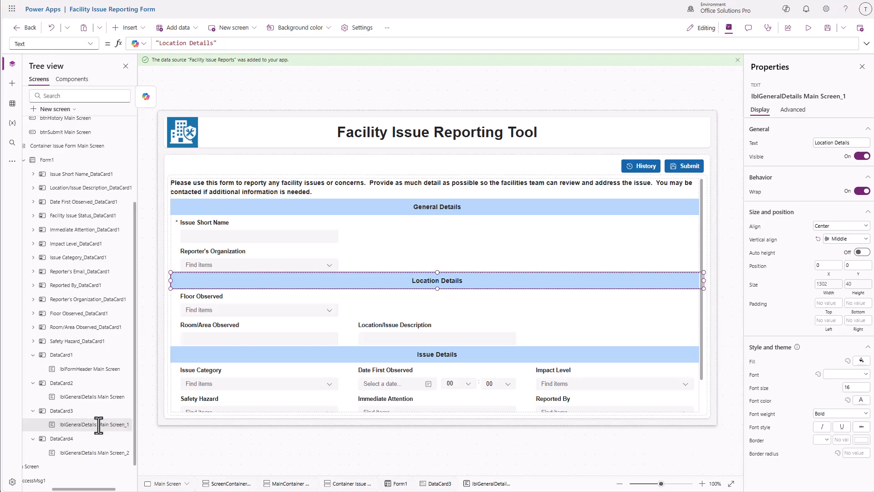
{"action": "key", "text": "Return"}
Rename the label in DataCard4 as "lblIssue Details Main Screen"
{"action": "double_click", "coordinate": [96, 453]}
{"action": "key", "text": "BackSpace"}
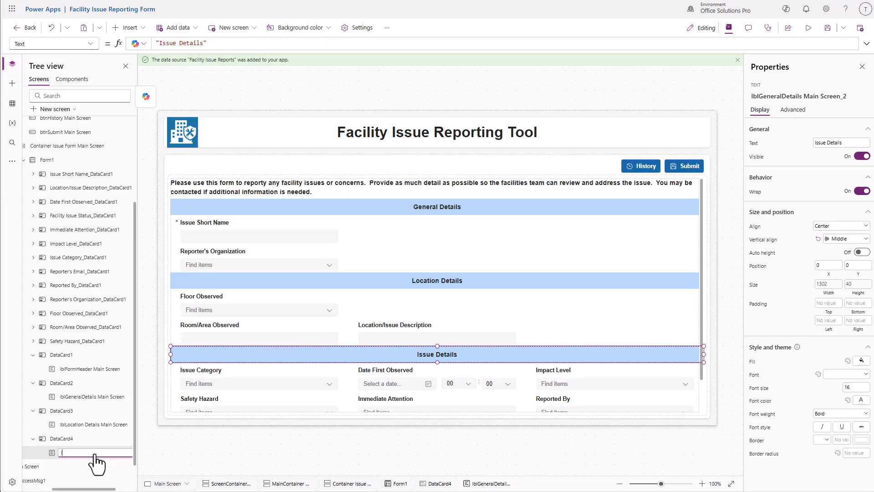
{"action": "type", "text": "lblIssue Details Mai"}
{"action": "key", "text": "BackSpace"}
{"action": "type", "text": "Main Screen"}
{"action": "key", "text": "Return"}
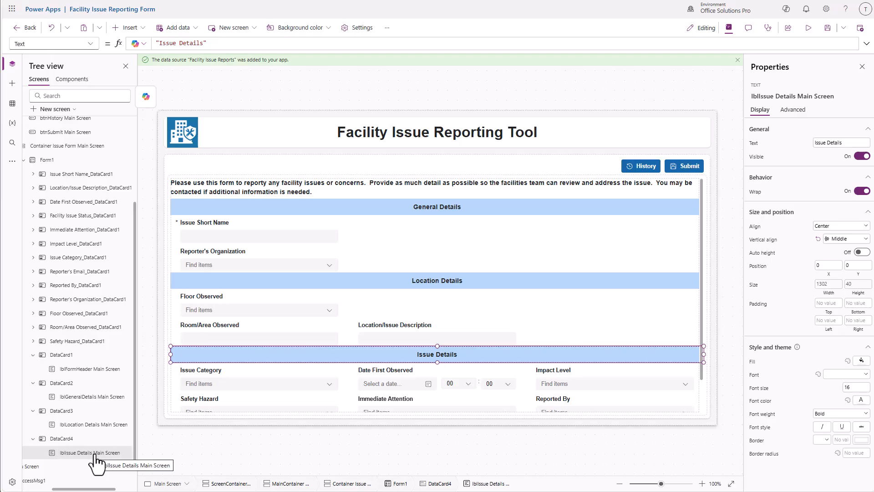
Examine the form's cards and check the X and Y position properties of the instruction text card, DataCard1
{"action": "left_click", "coordinate": [283, 231]}
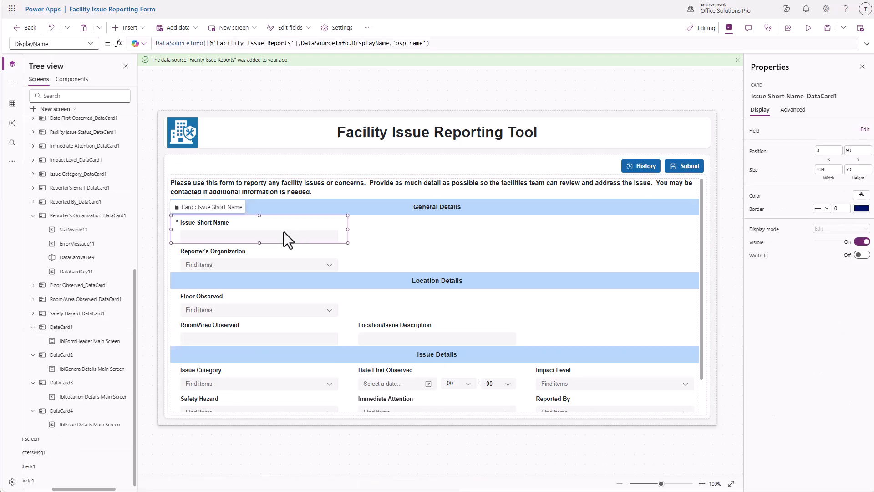
{"action": "left_click", "coordinate": [285, 255]}
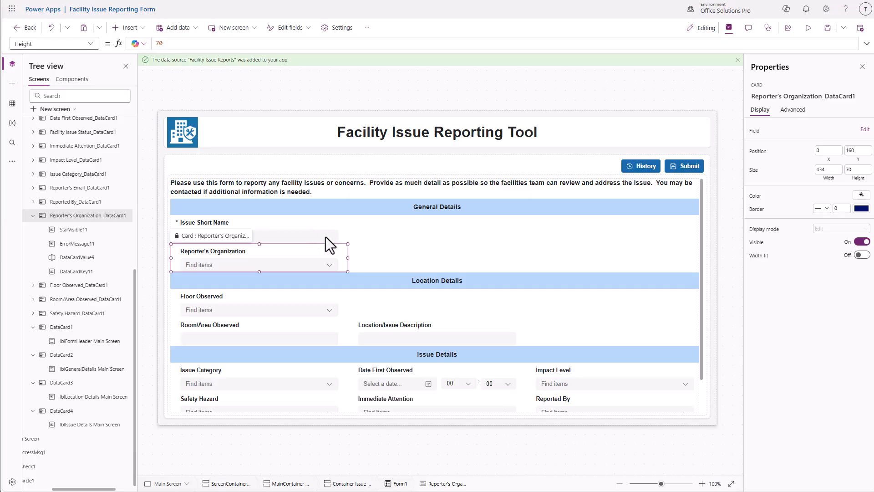
{"action": "left_click", "coordinate": [301, 192]}
{"action": "left_click", "coordinate": [90, 44]}
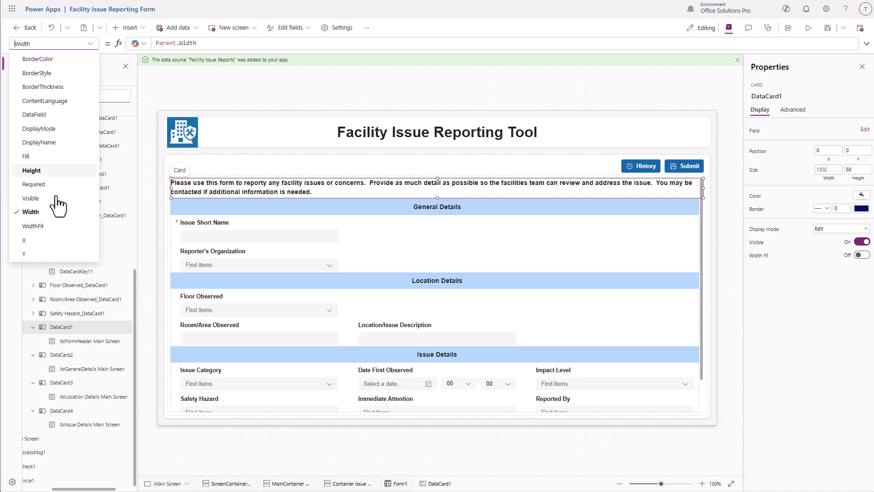
{"action": "left_click", "coordinate": [55, 236]}
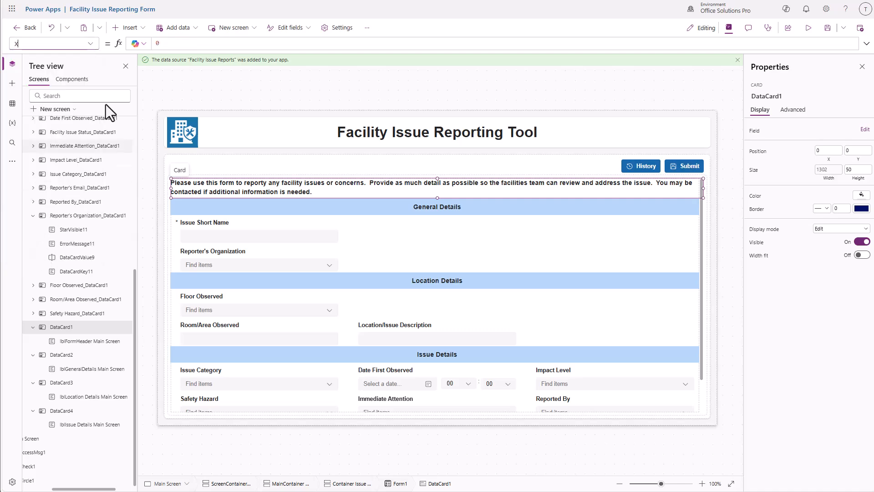
{"action": "left_click", "coordinate": [90, 44]}
{"action": "left_click", "coordinate": [27, 254]}
{"action": "left_click", "coordinate": [221, 209]}
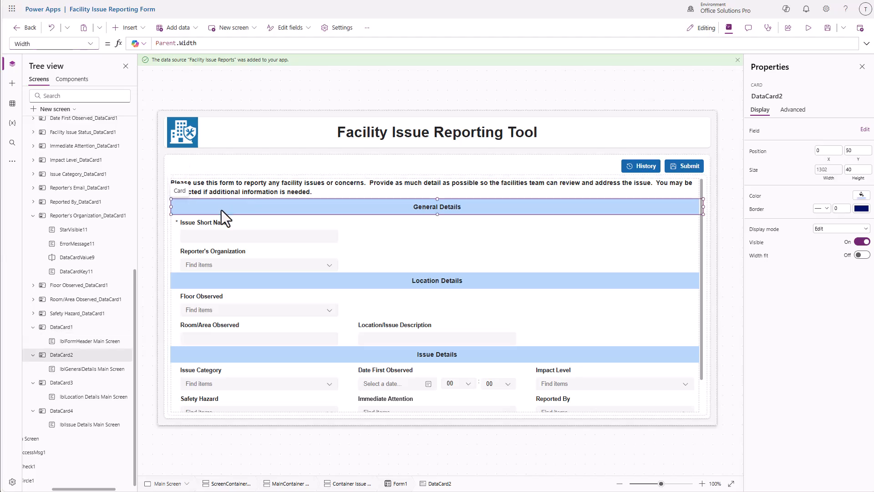
Rename DataCard1, the card with the instruction text, as "Form Header Main Screen"
{"action": "double_click", "coordinate": [57, 355]}
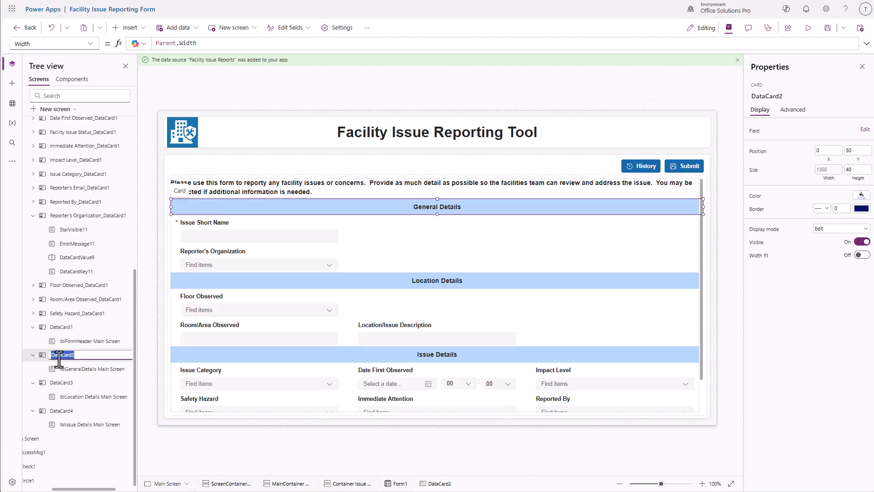
{"action": "left_click", "coordinate": [65, 328]}
{"action": "double_click", "coordinate": [66, 328]}
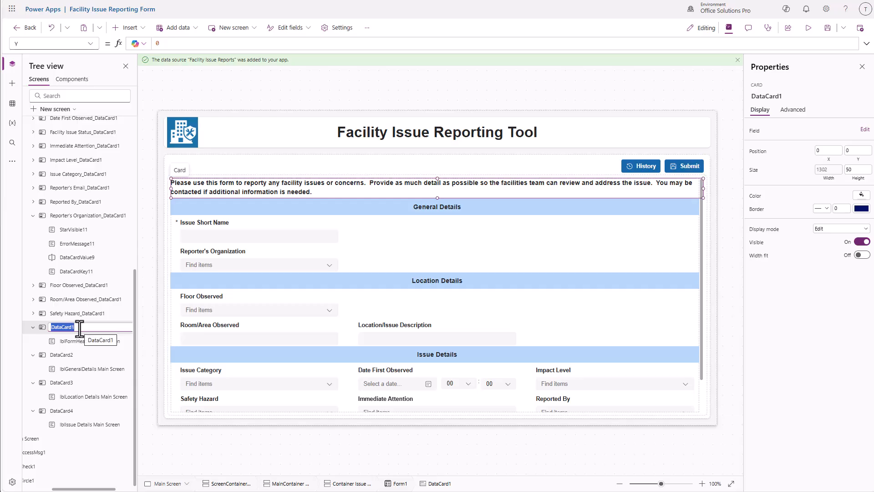
{"action": "type", "text": "Form Header Main Screen"}
{"action": "key", "text": "Return"}
Rename DataCard2 as "General Details Header Main Screen"
{"action": "double_click", "coordinate": [73, 356]}
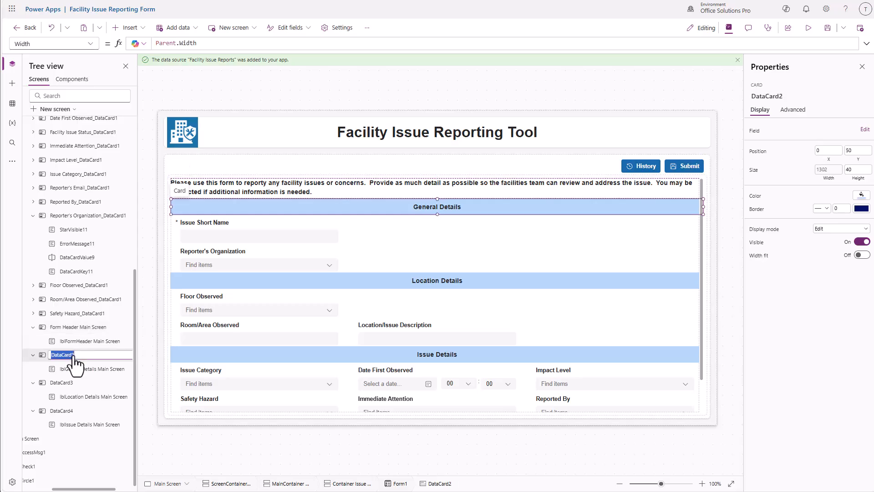
{"action": "type", "text": "General Details Header Main Screen"}
{"action": "key", "text": "Return"}
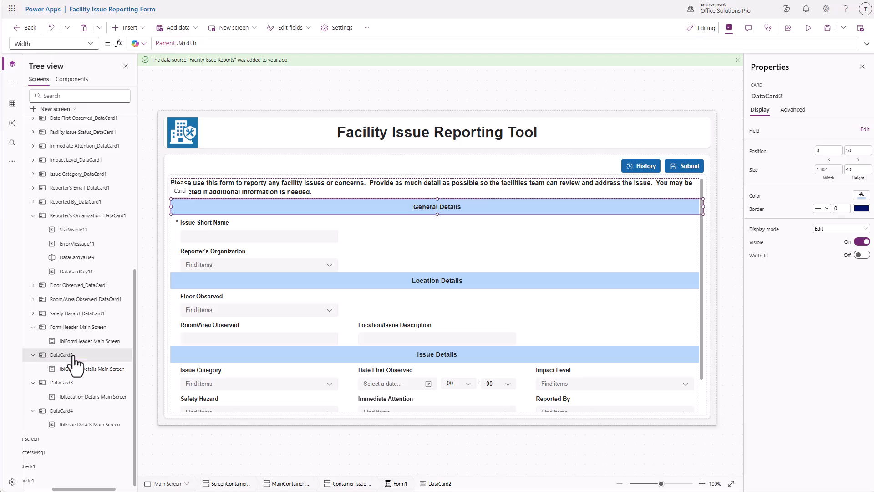
Rename DataCard3, the card holding the Location Details header, as "Location Details Main Screen"
{"action": "double_click", "coordinate": [71, 383]}
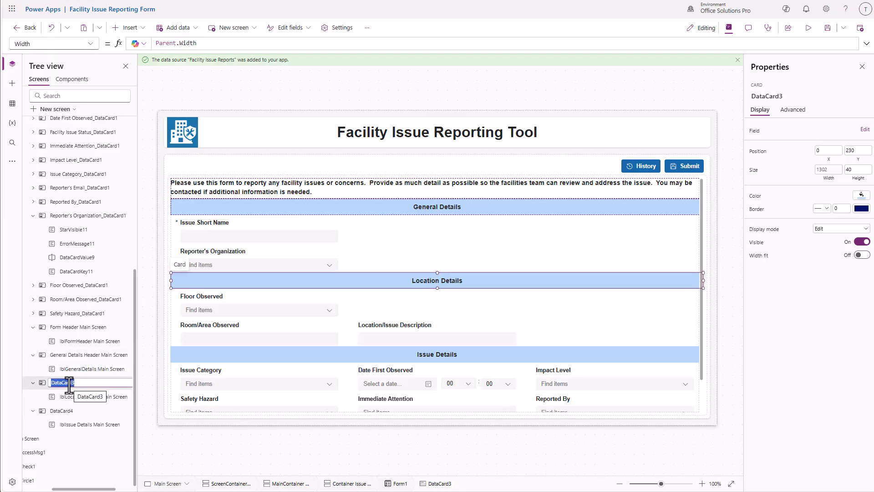
{"action": "type", "text": "Location Details"}
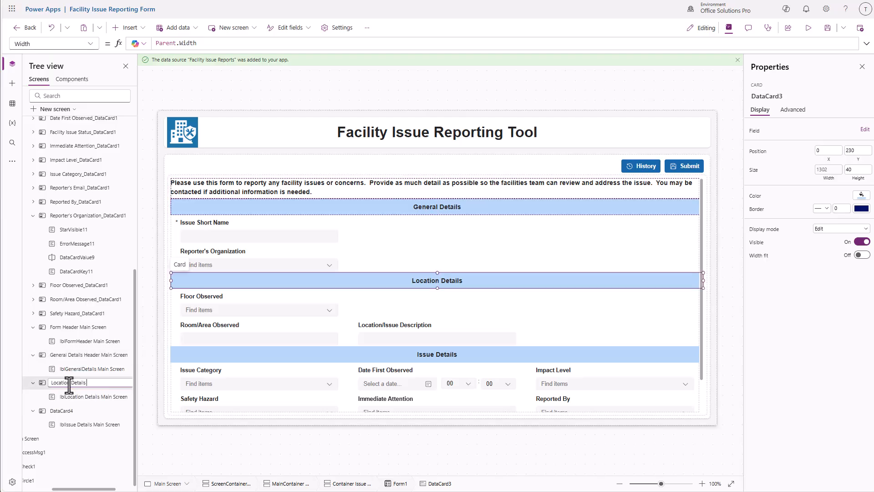
{"action": "type", "text": " Main Screen"}
{"action": "key", "text": "Return"}
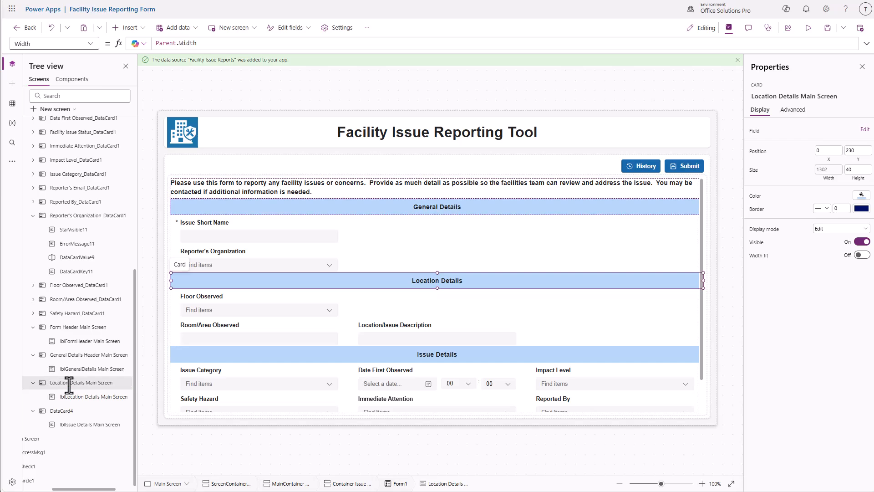
Rename DataCard4, the card holding the Issue Details header, as "Issue Details Main Screen"
{"action": "double_click", "coordinate": [73, 412]}
{"action": "type", "text": "Issue Details Main Screen"}
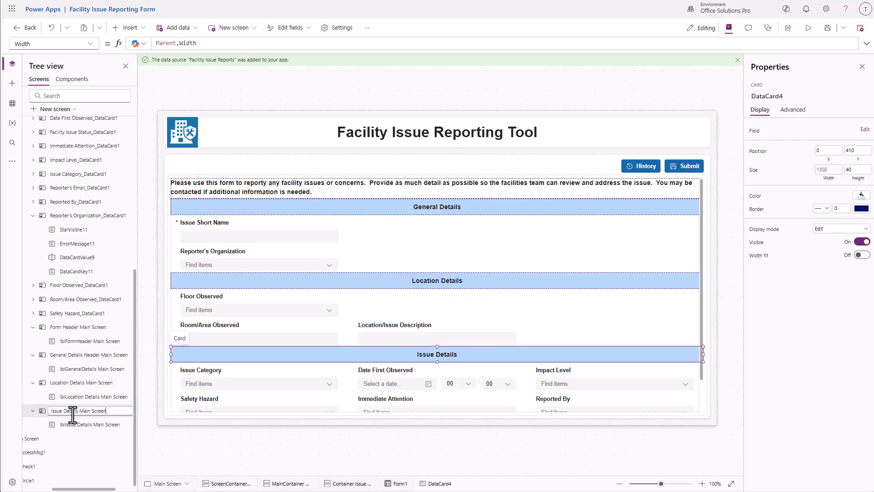
{"action": "key", "text": "Return"}
Set the General Details header card's X property to 0 and its Y property to 1
{"action": "left_click", "coordinate": [109, 327]}
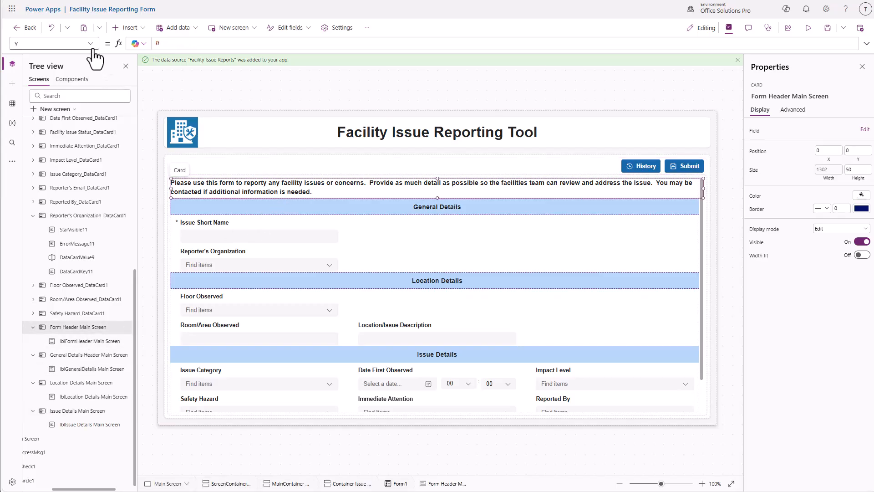
{"action": "left_click", "coordinate": [78, 356]}
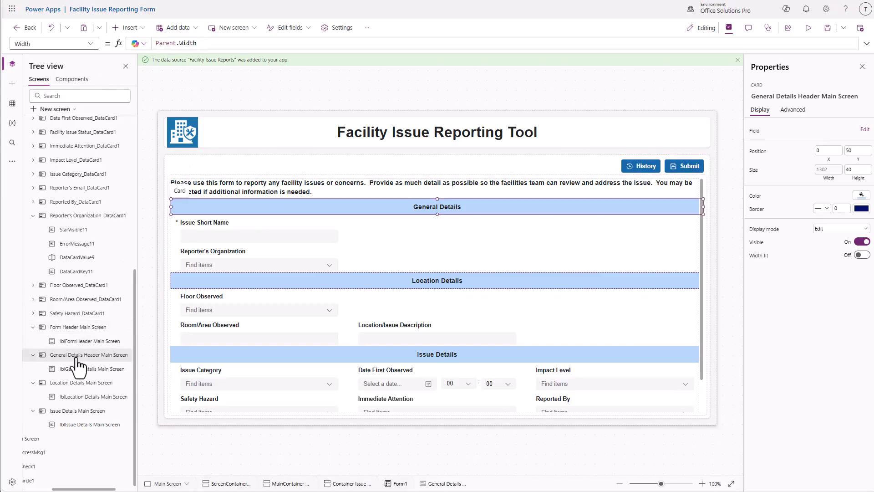
{"action": "left_click", "coordinate": [89, 44]}
{"action": "left_click", "coordinate": [45, 240]}
{"action": "left_click", "coordinate": [164, 42]}
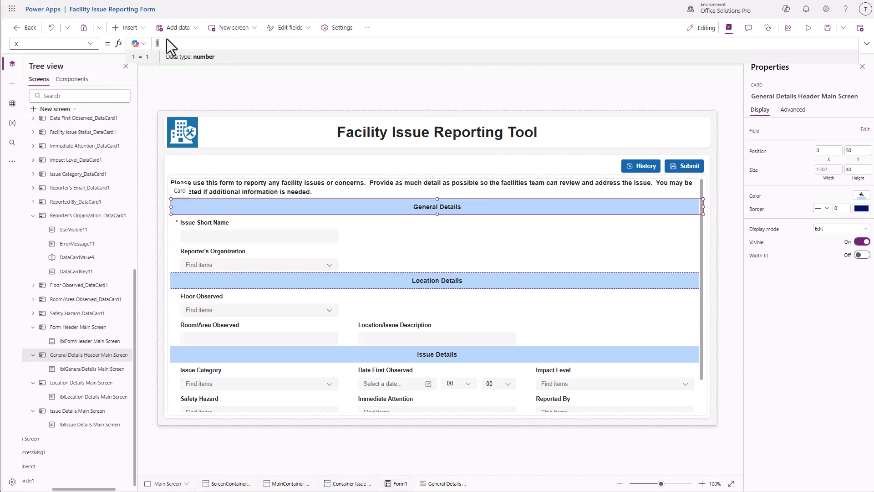
{"action": "left_click", "coordinate": [90, 44]}
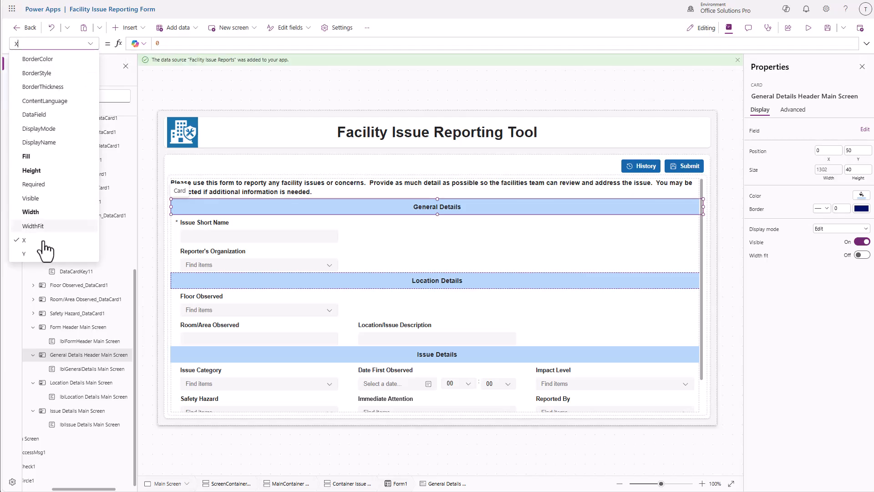
{"action": "left_click", "coordinate": [25, 254]}
{"action": "left_click", "coordinate": [164, 43]}
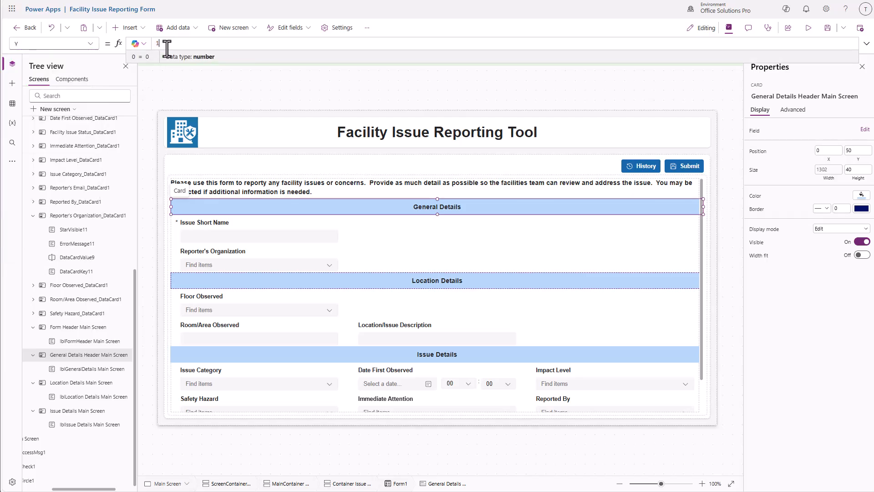
{"action": "type", "text": "1"}
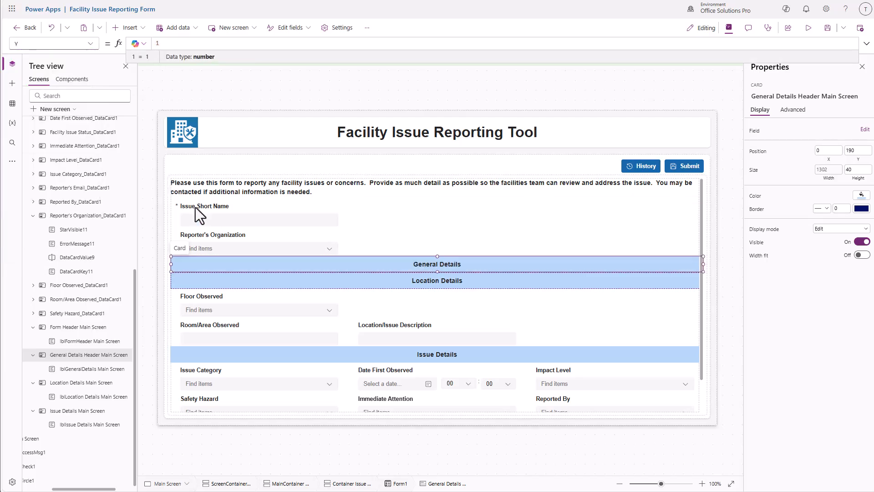
Set the Issue Short Name card's X property to 0 and its Y property to 2
{"action": "left_click", "coordinate": [221, 188]}
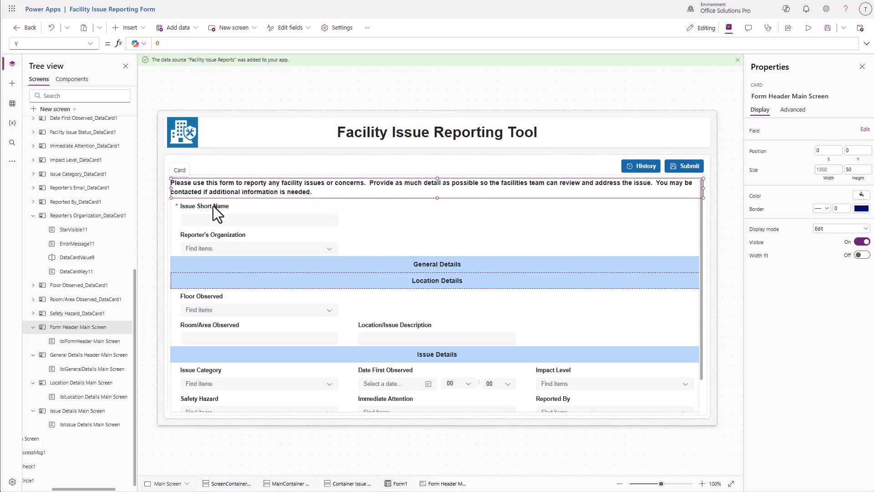
{"action": "left_click", "coordinate": [220, 209]}
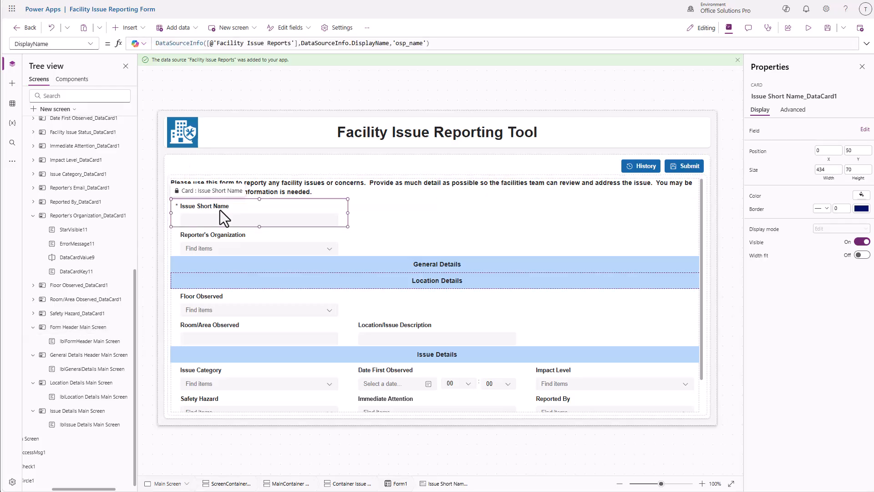
{"action": "left_click", "coordinate": [90, 44]}
{"action": "left_click", "coordinate": [59, 292]}
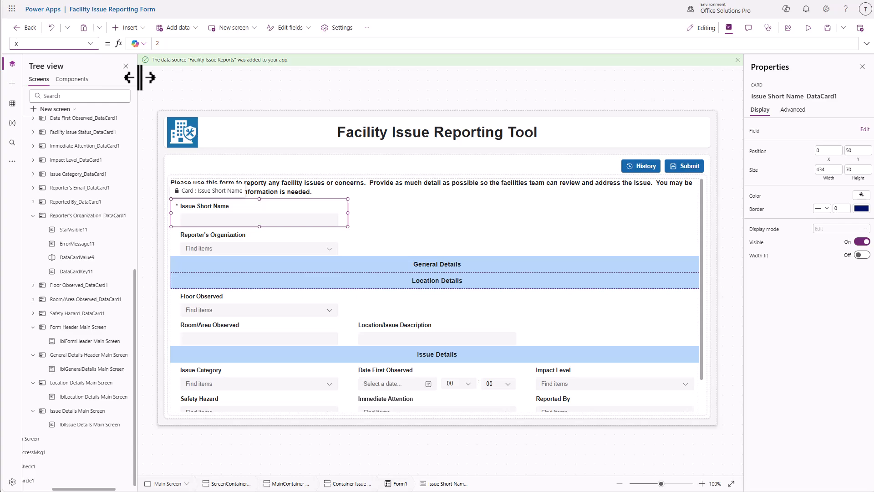
{"action": "double_click", "coordinate": [168, 44]}
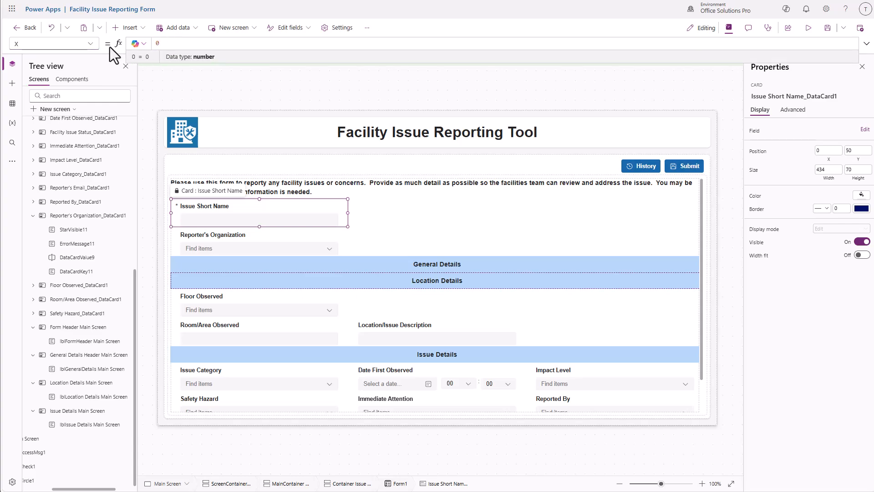
{"action": "left_click", "coordinate": [90, 44]}
{"action": "left_click", "coordinate": [39, 296]}
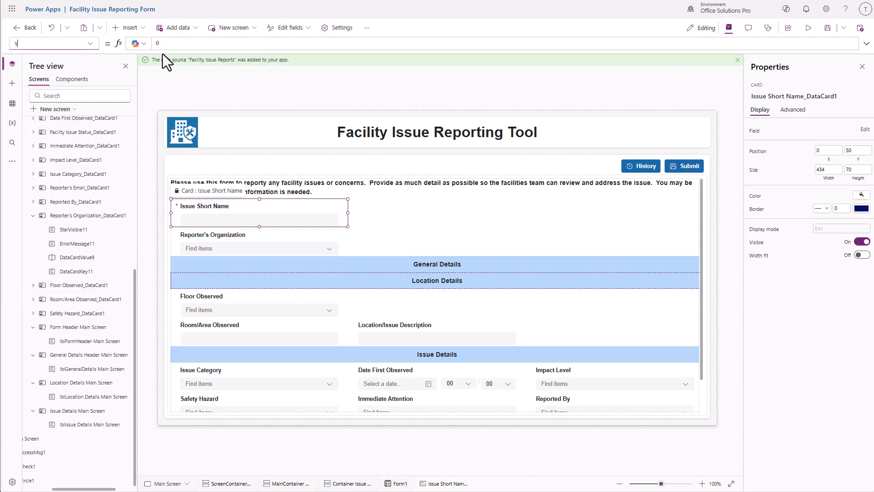
{"action": "double_click", "coordinate": [159, 44]}
{"action": "type", "text": "2"}
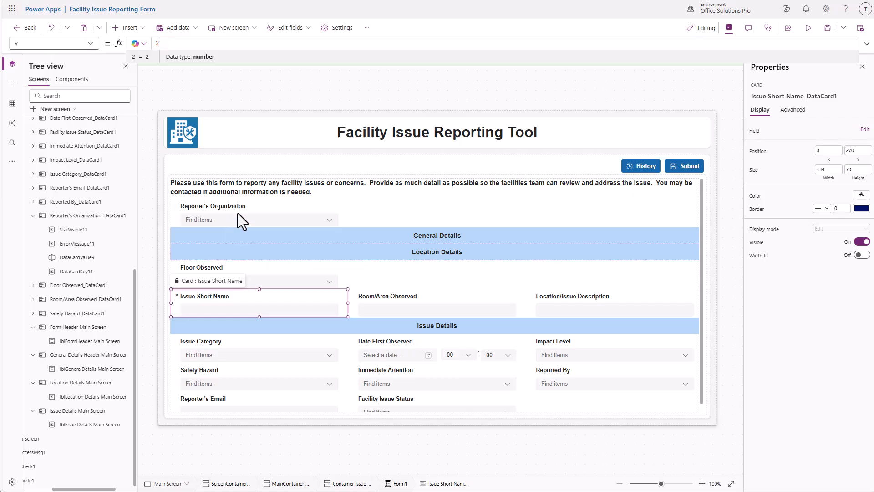
Set the Reporter's Organization card's X property to 1 and its Y property to 2
{"action": "left_click", "coordinate": [238, 213]}
{"action": "left_click", "coordinate": [90, 44]}
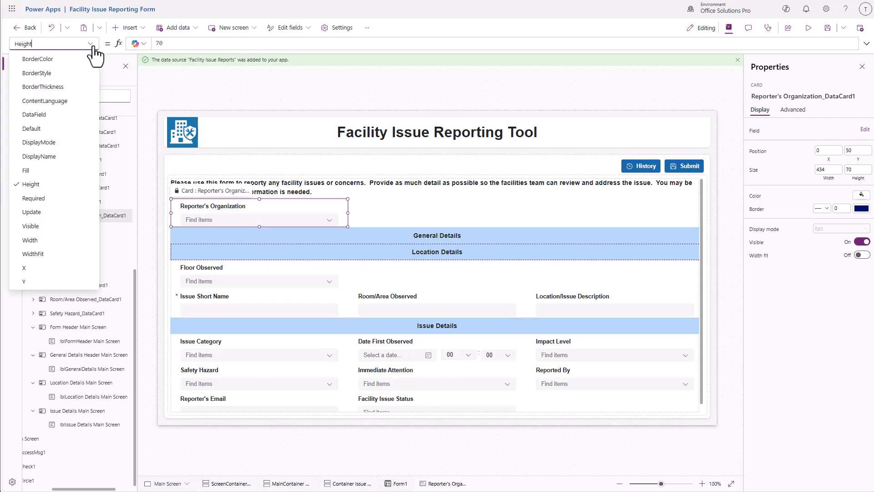
{"action": "left_click", "coordinate": [24, 267]}
{"action": "double_click", "coordinate": [160, 43]}
{"action": "type", "text": "1"}
{"action": "left_click", "coordinate": [91, 44]}
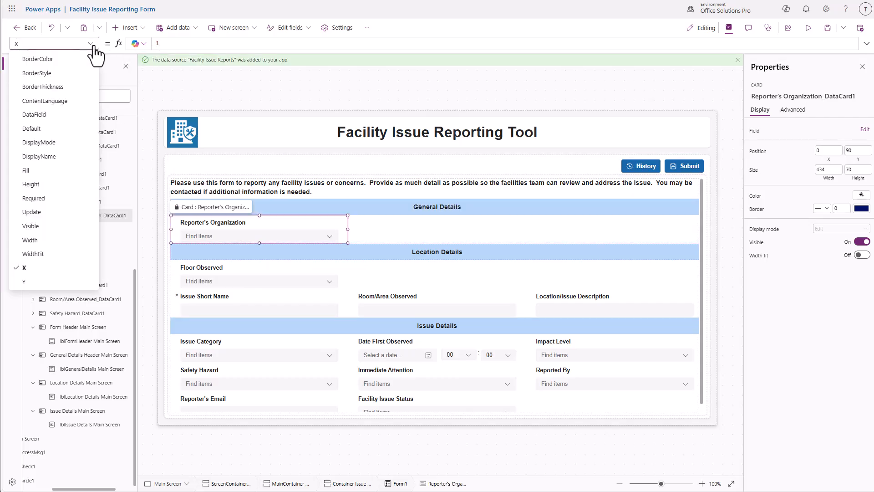
{"action": "left_click", "coordinate": [19, 282]}
{"action": "double_click", "coordinate": [165, 43]}
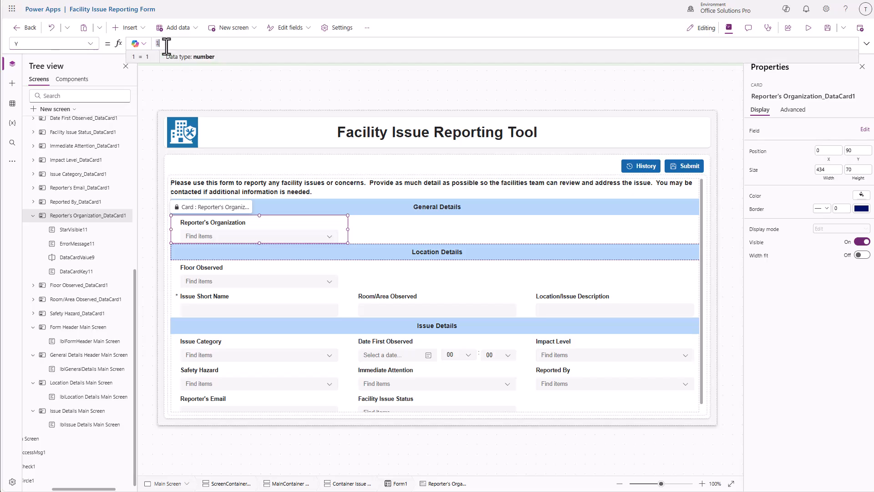
{"action": "type", "text": "2"}
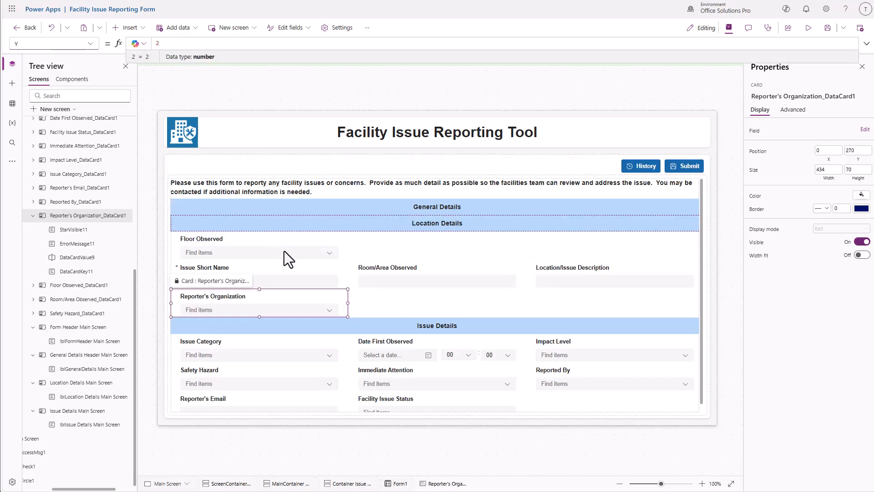
{"action": "scroll", "coordinate": [287, 259], "scroll_direction": "down", "scroll_amount": 2}
{"action": "scroll", "coordinate": [290, 269], "scroll_direction": "up", "scroll_amount": 2}
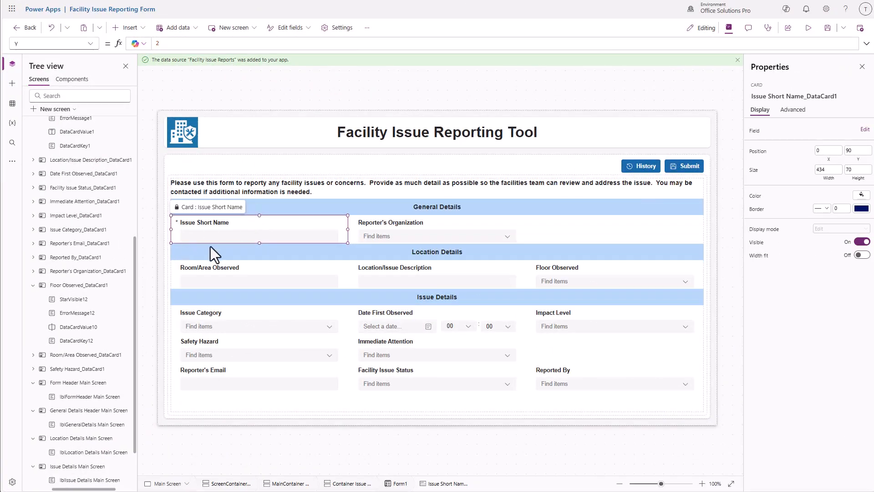
Set the placeholder text of the Reporter's Organization combo box to "Select Organization"
{"action": "left_click", "coordinate": [395, 237]}
{"action": "left_click", "coordinate": [395, 237]}
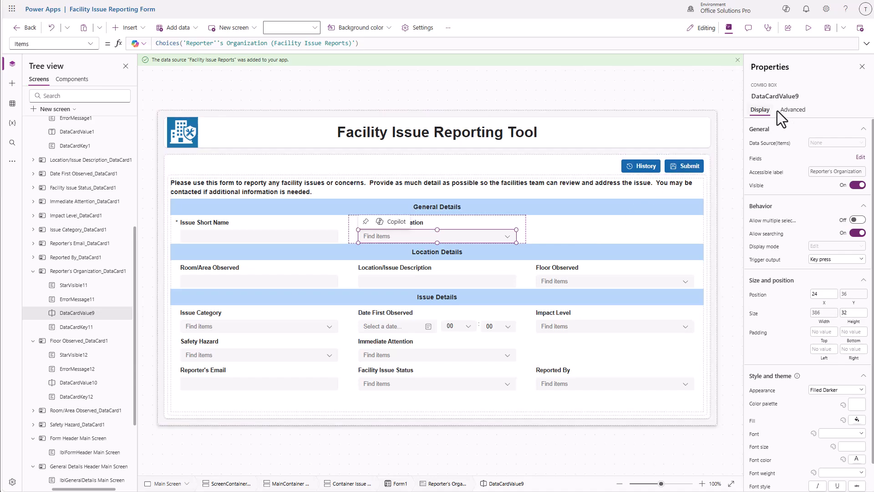
{"action": "left_click", "coordinate": [792, 110]}
{"action": "scroll", "coordinate": [771, 337], "scroll_direction": "down", "scroll_amount": 5}
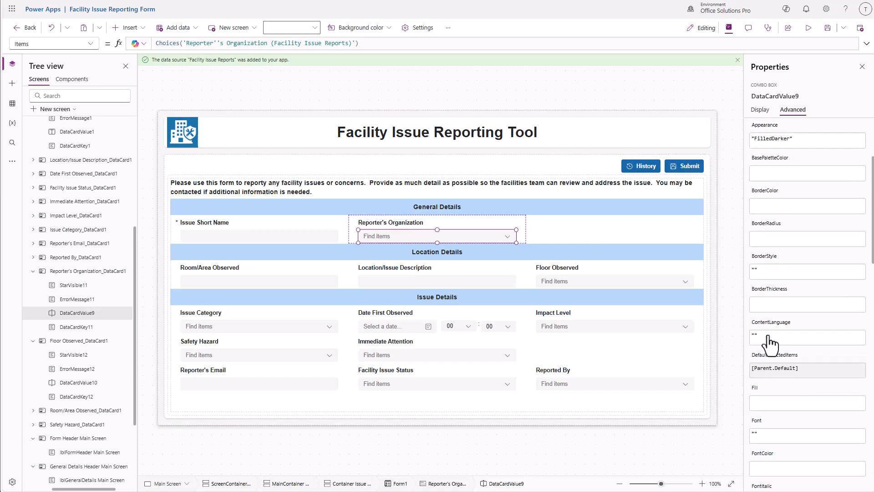
{"action": "scroll", "coordinate": [771, 358], "scroll_direction": "down", "scroll_amount": 7}
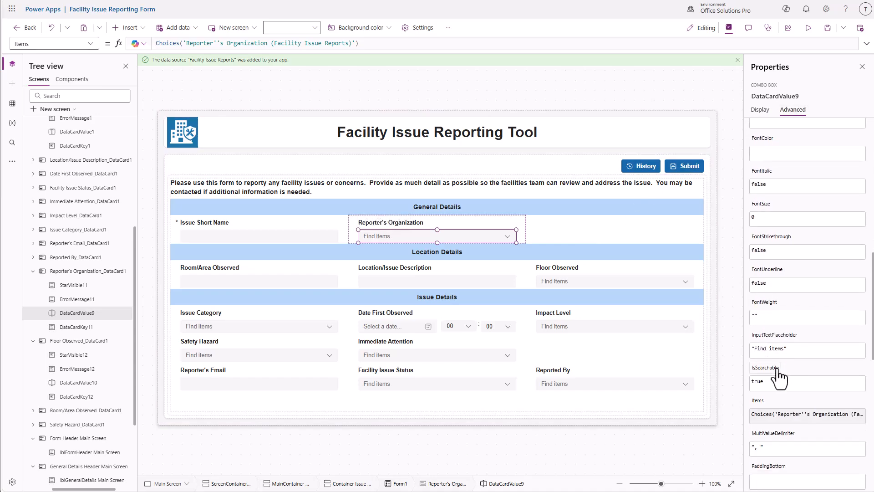
{"action": "left_click_drag", "start_coordinate": [755, 349], "coordinate": [785, 349]}
{"action": "type", "text": "Select Organization"}
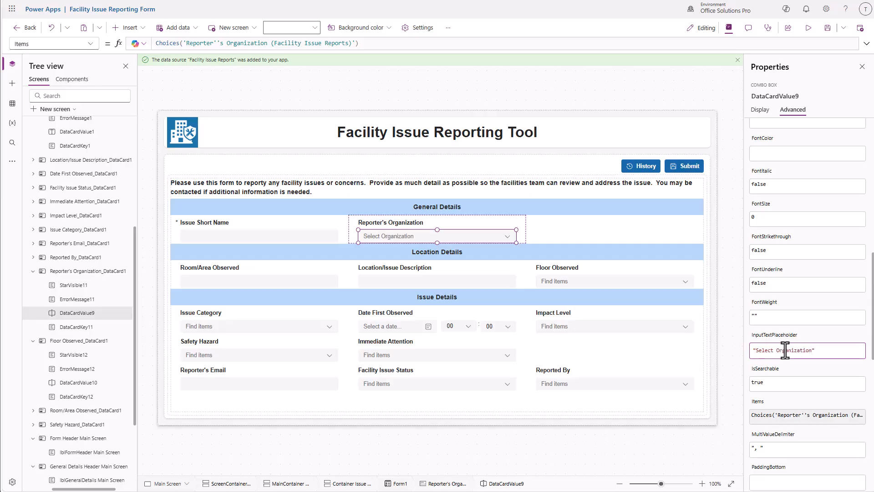
Set the placeholder text of the Floor Observed combo box to "Select Floor"
{"action": "left_click", "coordinate": [578, 280]}
{"action": "left_click", "coordinate": [578, 280]}
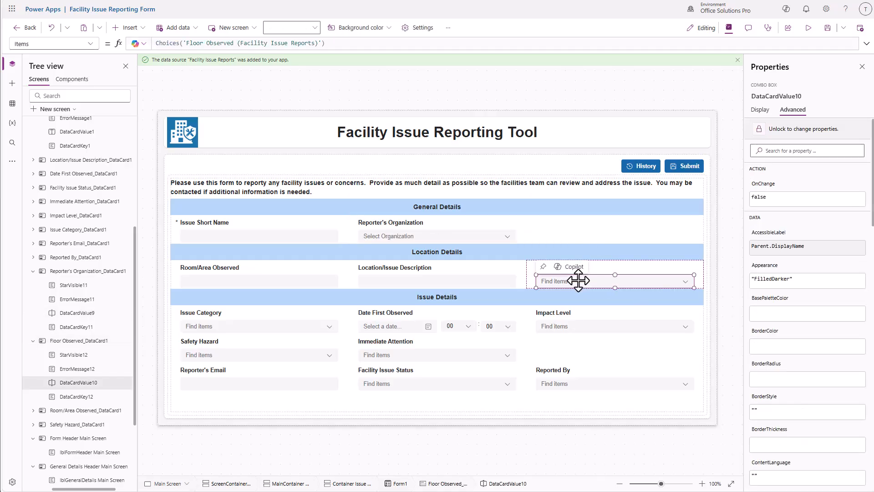
{"action": "left_click_drag", "start_coordinate": [754, 350], "coordinate": [781, 350]}
{"action": "type", "text": "Select F"}
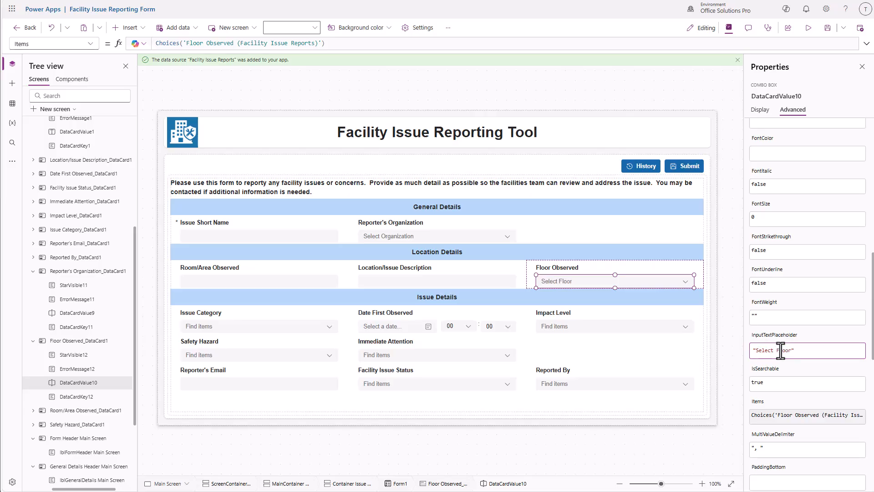
Set the placeholder text of the Issue Category combo box to "Select Category"
{"action": "left_click", "coordinate": [225, 326]}
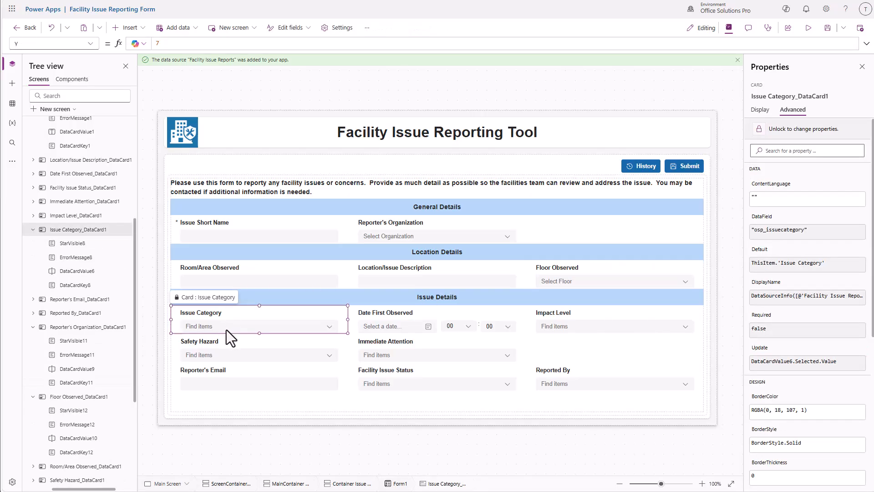
{"action": "left_click", "coordinate": [226, 329]}
{"action": "scroll", "coordinate": [781, 394], "scroll_direction": "down", "scroll_amount": 9}
{"action": "left_click", "coordinate": [780, 395]}
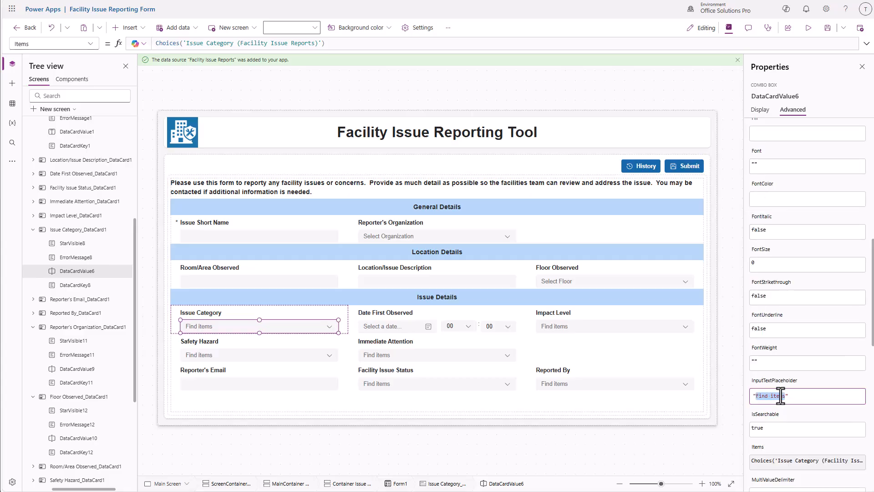
{"action": "type", "text": "Select Category"}
Set the placeholder text of the Impact Level combo box to "Select Impact Level"
{"action": "left_click", "coordinate": [589, 330]}
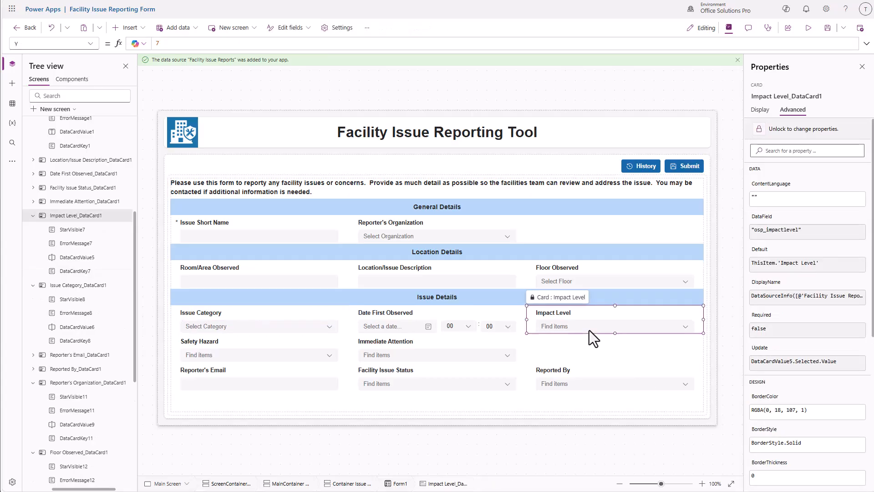
{"action": "left_click", "coordinate": [588, 330]}
{"action": "scroll", "coordinate": [778, 381], "scroll_direction": "down", "scroll_amount": 6}
{"action": "left_click", "coordinate": [782, 396]}
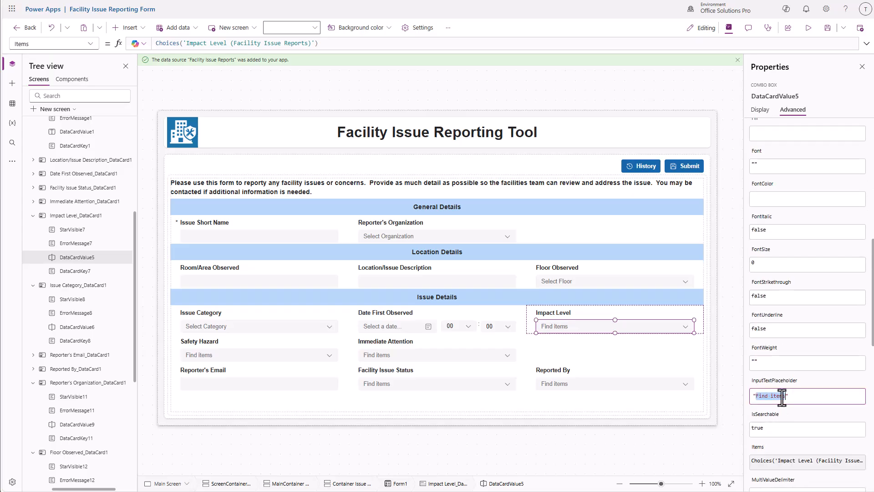
{"action": "type", "text": "Select Impact Level"}
Set the placeholder text of the Safety Hazard combo box to "Select Yes or No"
{"action": "left_click", "coordinate": [280, 354]}
{"action": "left_click", "coordinate": [281, 355]}
{"action": "scroll", "coordinate": [784, 407], "scroll_direction": "down", "scroll_amount": 6}
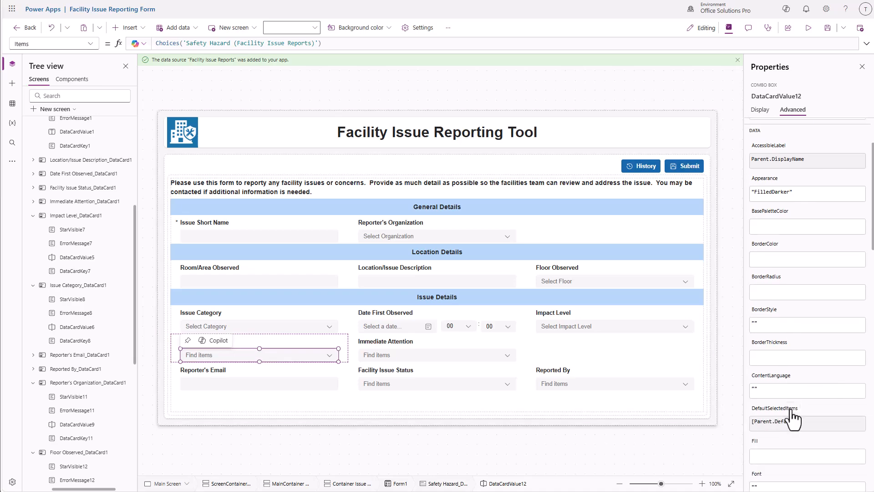
{"action": "scroll", "coordinate": [785, 404], "scroll_direction": "down", "scroll_amount": 3}
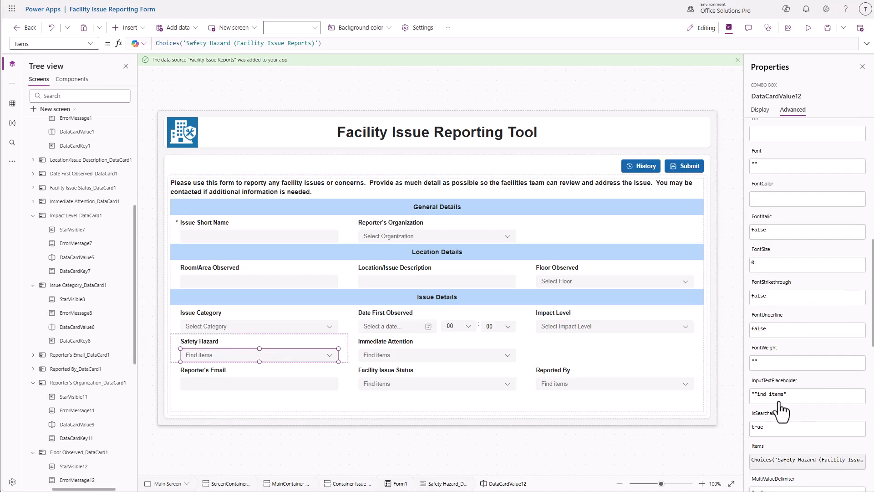
{"action": "left_click", "coordinate": [783, 396]}
{"action": "type", "text": "\"Sele"}
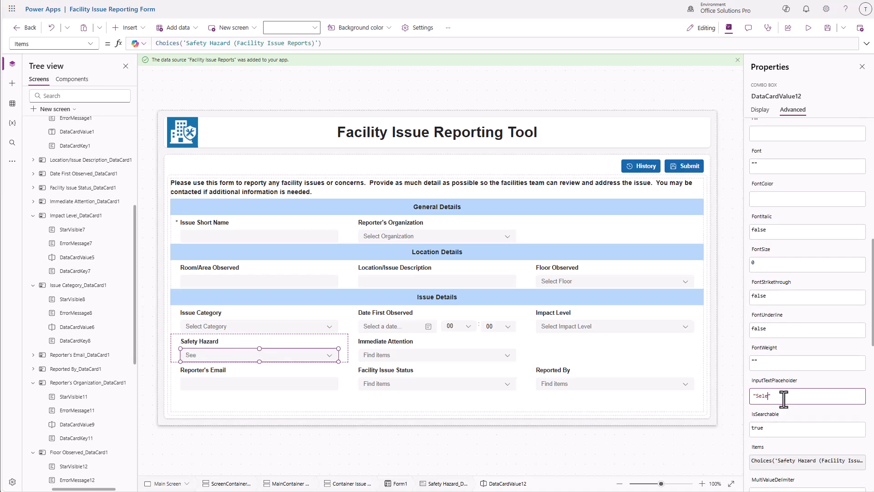
{"action": "type", "text": "ct Yes or No"}
{"action": "left_click_drag", "start_coordinate": [754, 396], "coordinate": [800, 396]}
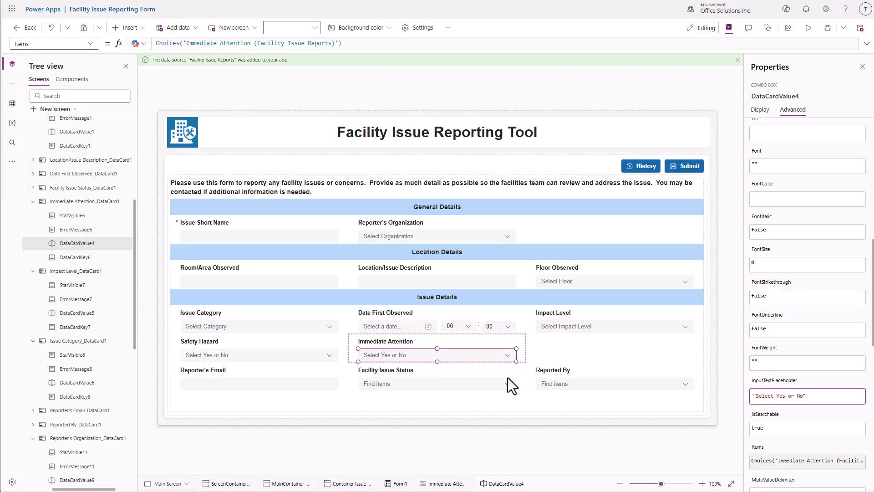
Set the placeholder text of the Facility Issue Status combo box to "Set Status"
{"action": "left_click", "coordinate": [451, 387]}
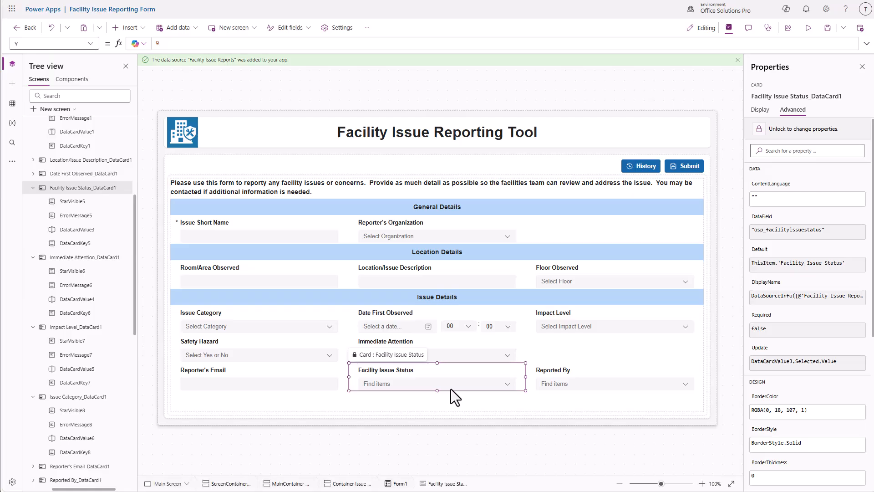
{"action": "scroll", "coordinate": [766, 360], "scroll_direction": "down", "scroll_amount": 10}
{"action": "left_click", "coordinate": [781, 396]}
{"action": "type", "text": "Set Status\""}
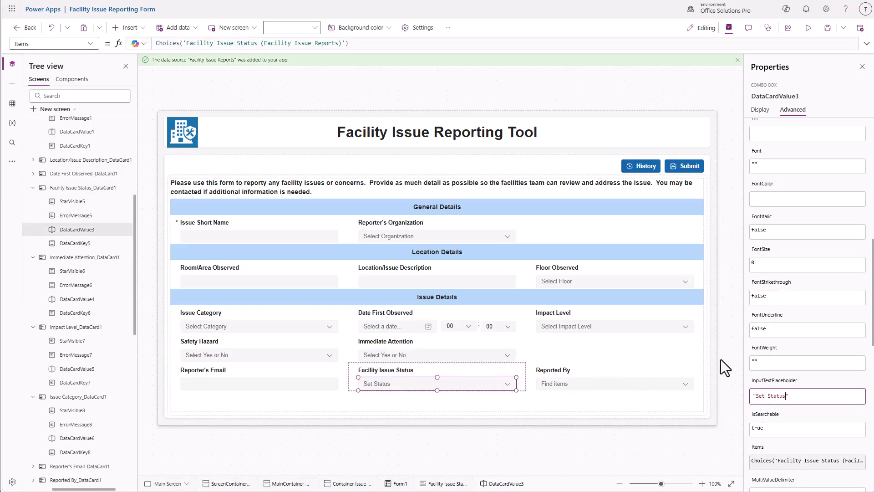
Set the placeholder text of the Reported By combo box to "Select Person"
{"action": "left_click", "coordinate": [591, 387]}
{"action": "left_click", "coordinate": [592, 386]}
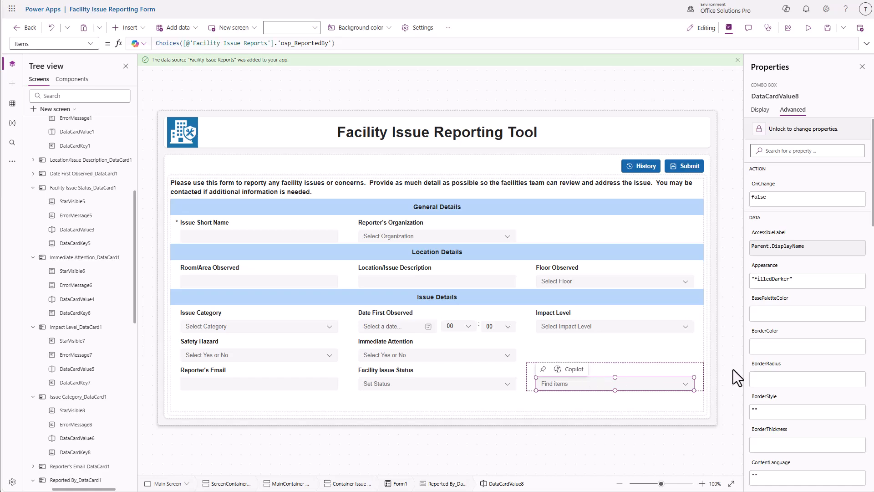
{"action": "scroll", "coordinate": [769, 370], "scroll_direction": "down", "scroll_amount": 1}
{"action": "scroll", "coordinate": [774, 381], "scroll_direction": "down", "scroll_amount": 5}
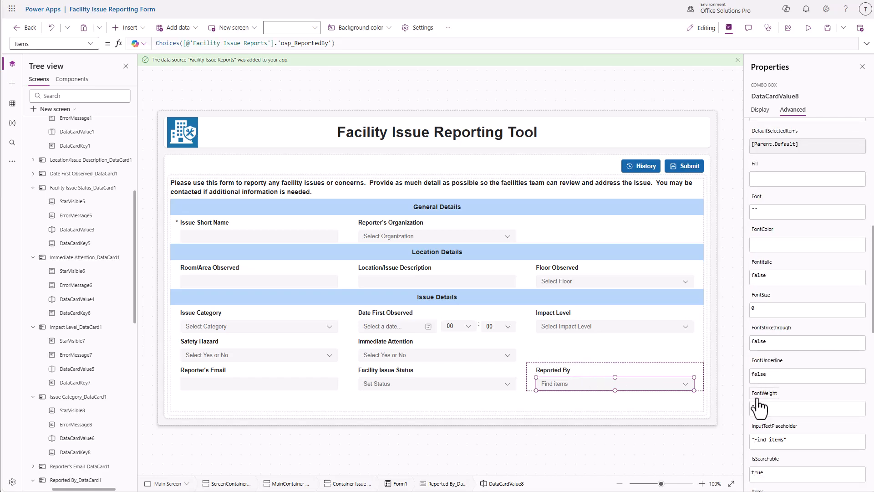
{"action": "scroll", "coordinate": [755, 419], "scroll_direction": "down", "scroll_amount": 1}
{"action": "left_click", "coordinate": [754, 396]}
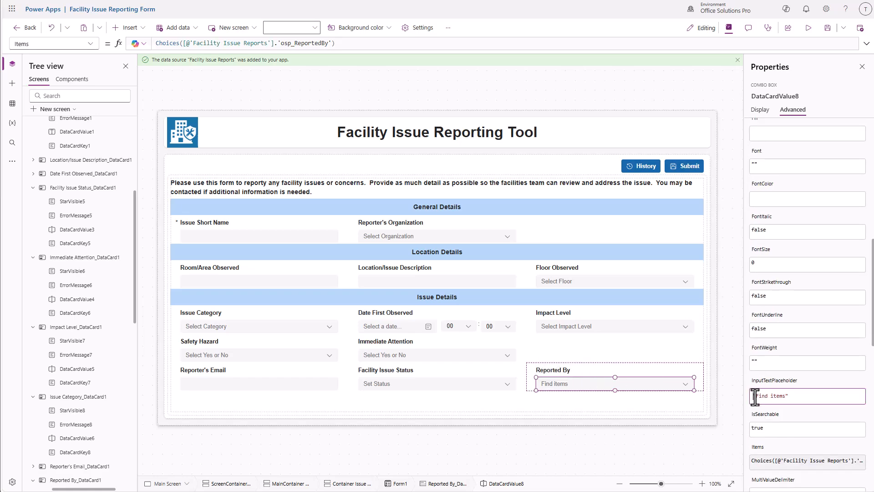
{"action": "left_click_drag", "start_coordinate": [756, 397], "coordinate": [784, 397]}
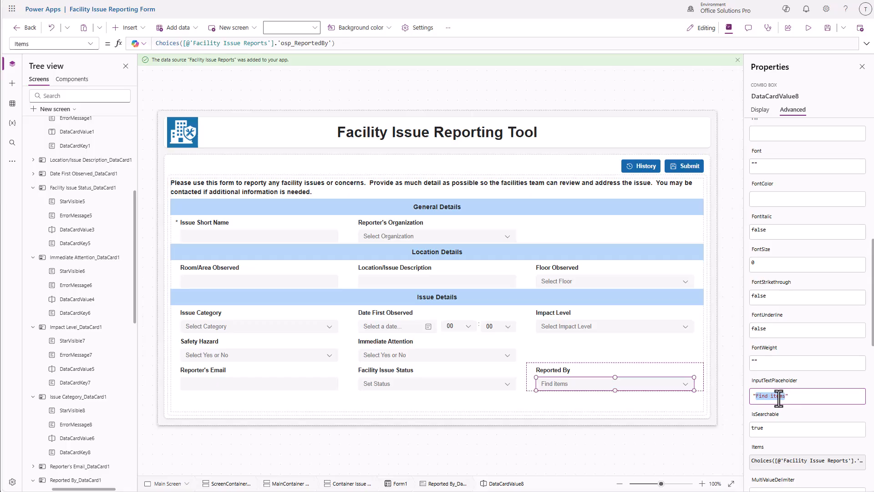
{"action": "type", "text": "Select Person"}
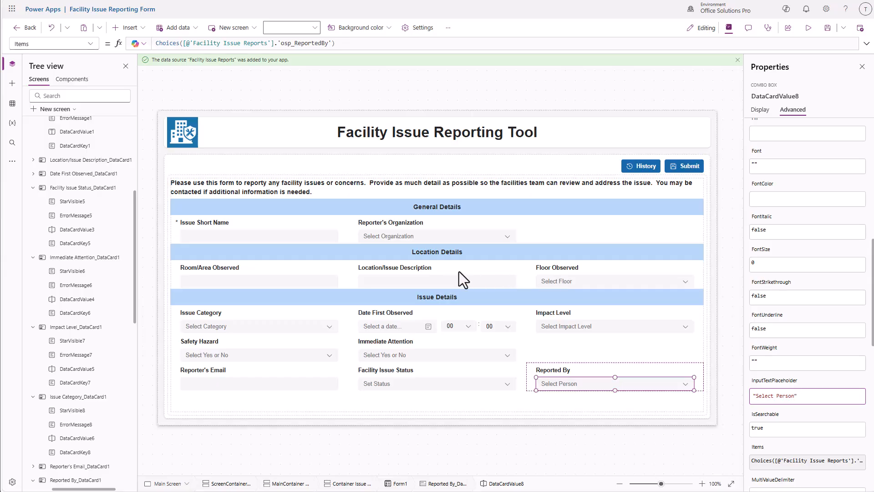
Check the X position of the Room/Area Observed card
{"action": "left_click", "coordinate": [285, 269]}
{"action": "left_click", "coordinate": [89, 44]}
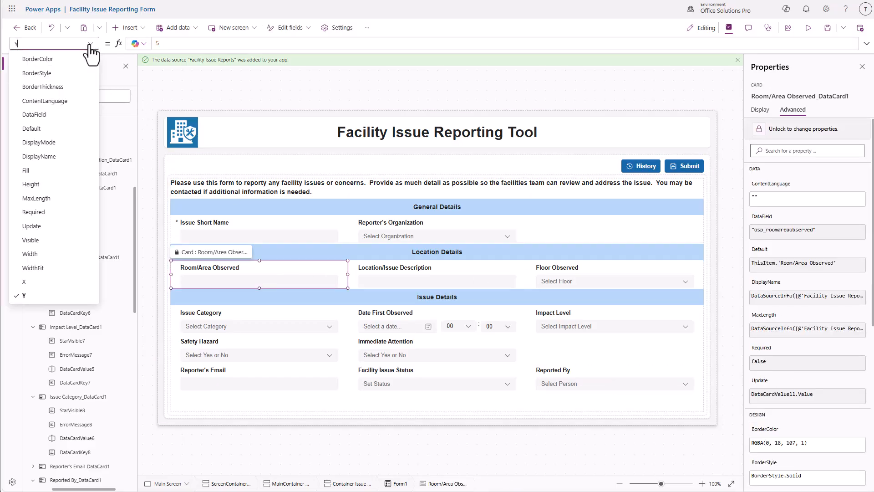
{"action": "left_click", "coordinate": [27, 281]}
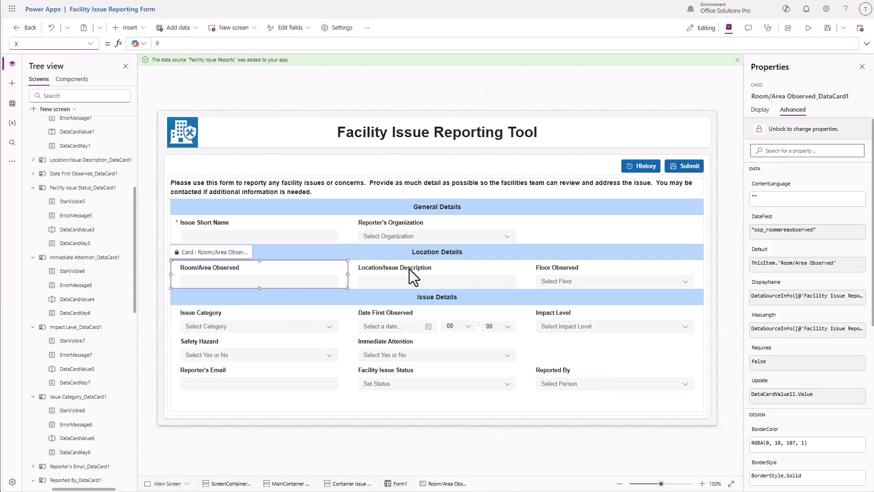
Set the X position of the Floor Observed card to 1
{"action": "left_click", "coordinate": [575, 271]}
{"action": "left_click", "coordinate": [89, 44]}
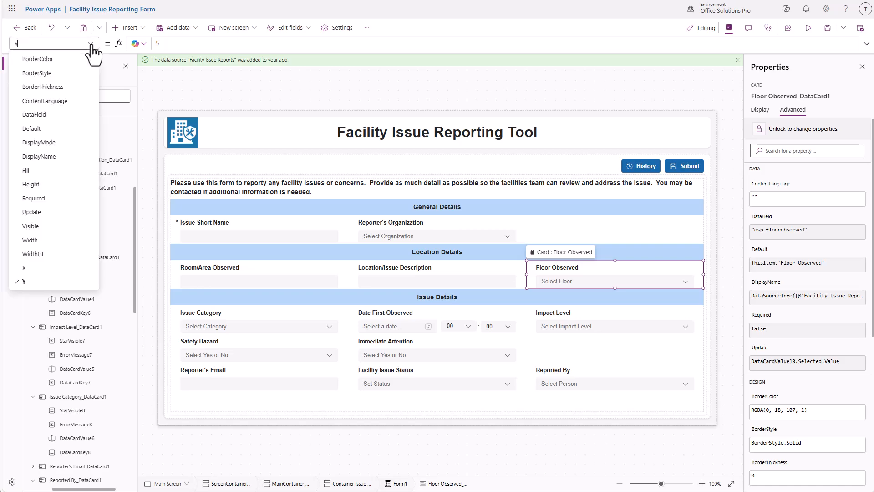
{"action": "left_click", "coordinate": [42, 268]}
{"action": "left_click", "coordinate": [164, 44]}
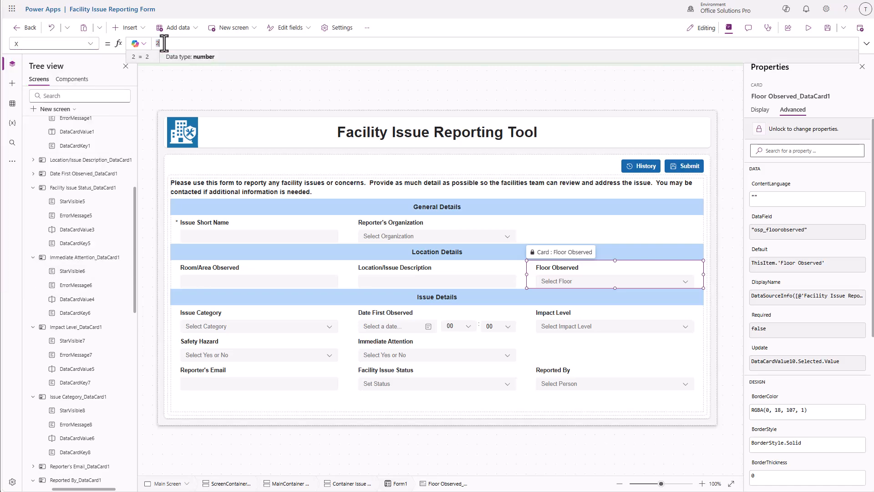
{"action": "key", "text": "BackSpace"}
{"action": "type", "text": "1"}
Set the X position of the Location/Issue Description card to 2
{"action": "left_click", "coordinate": [394, 269]}
{"action": "left_click", "coordinate": [89, 43]}
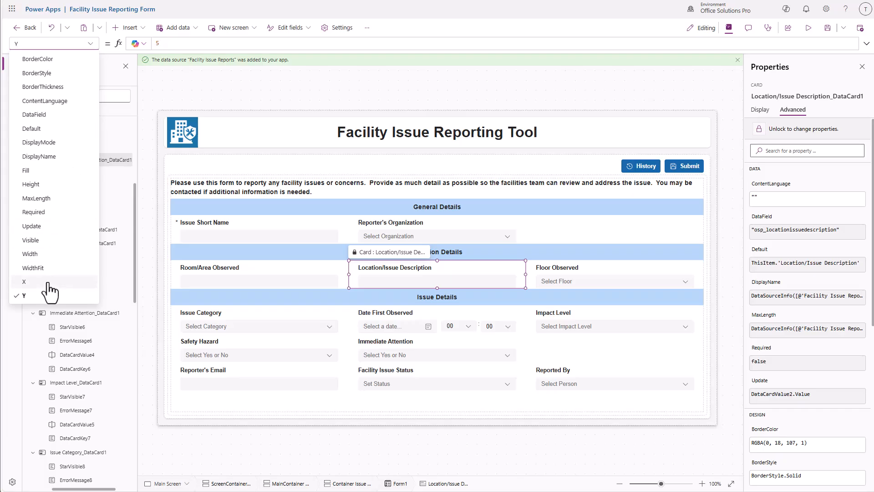
{"action": "left_click", "coordinate": [28, 273]}
{"action": "left_click", "coordinate": [157, 44]}
{"action": "key", "text": "BackSpace"}
{"action": "type", "text": "2"}
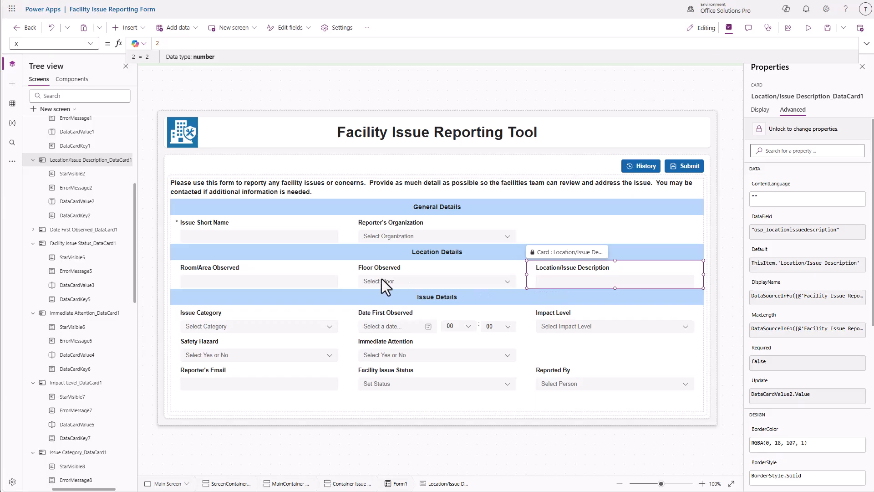
Set the X position of the Floor Observed card to 0 so it leads the Location Details row
{"action": "left_click", "coordinate": [402, 275]}
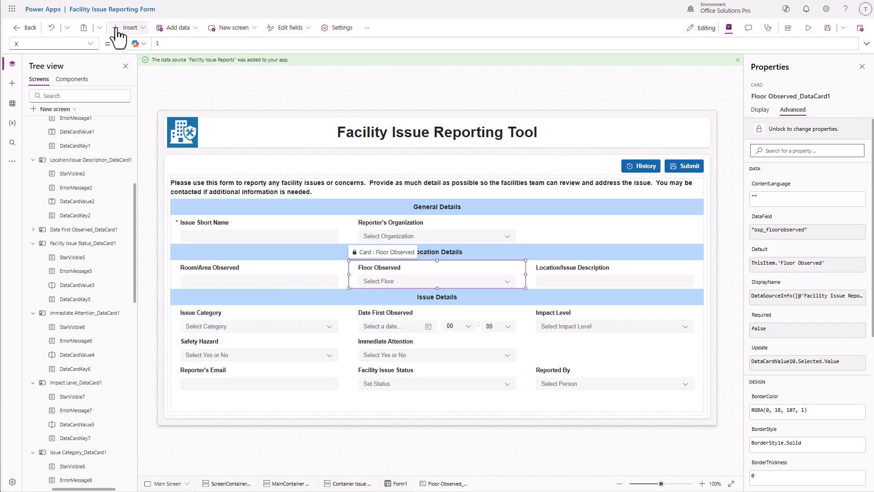
{"action": "left_click", "coordinate": [164, 44]}
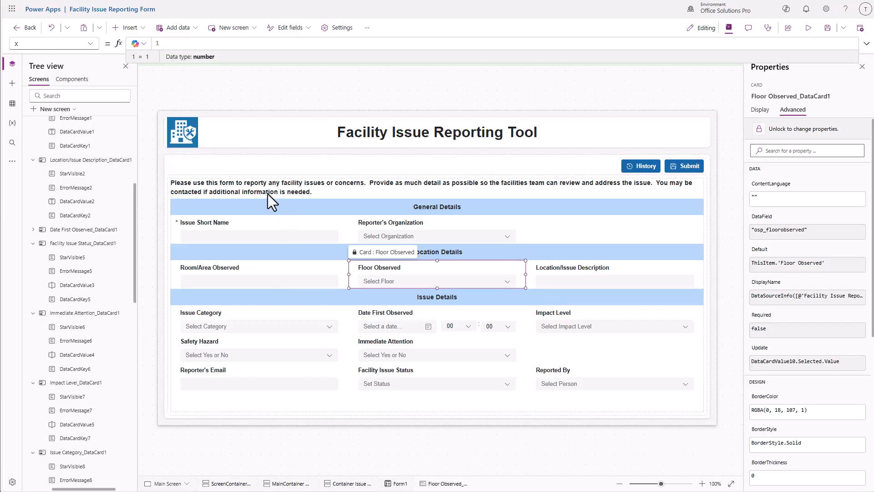
{"action": "type", "text": "0"}
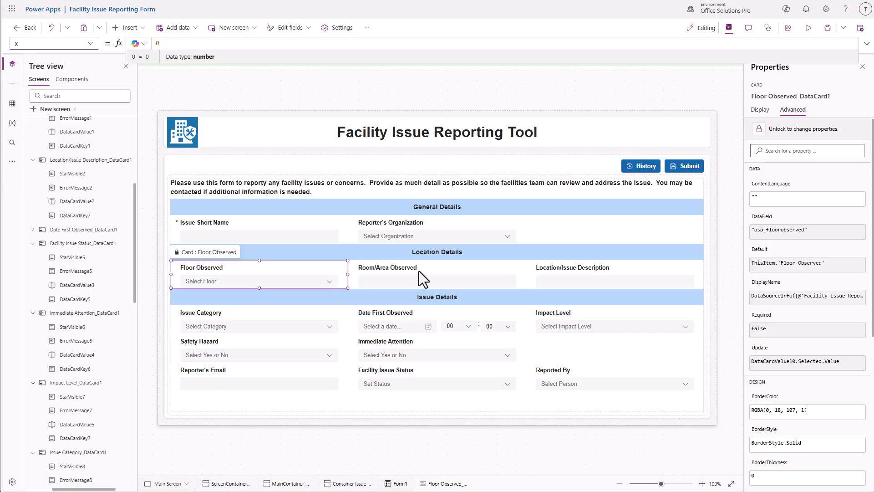
Set the maximum length of the Location/Issue Description text input to 400
{"action": "left_click", "coordinate": [592, 280]}
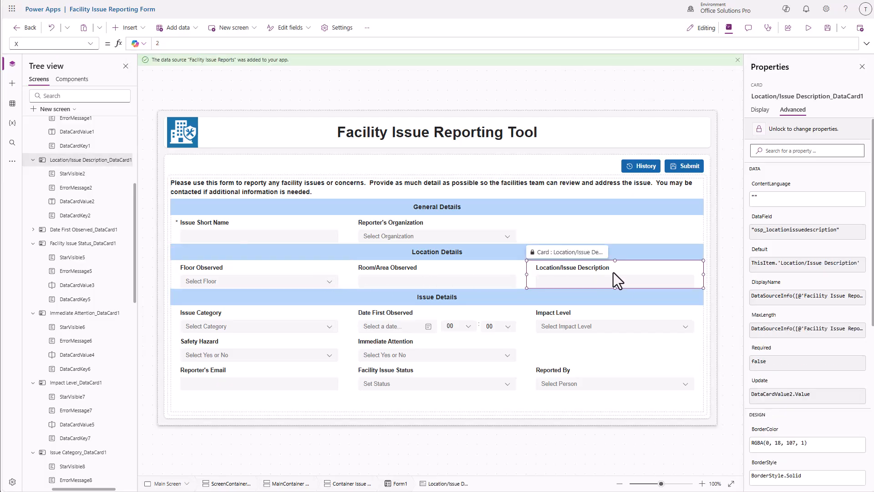
{"action": "left_click", "coordinate": [629, 283]}
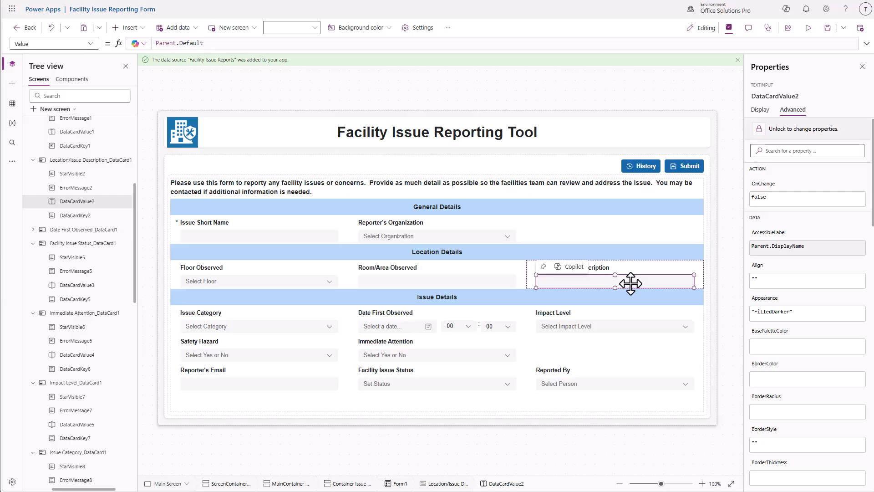
{"action": "scroll", "coordinate": [791, 337], "scroll_direction": "down", "scroll_amount": 6}
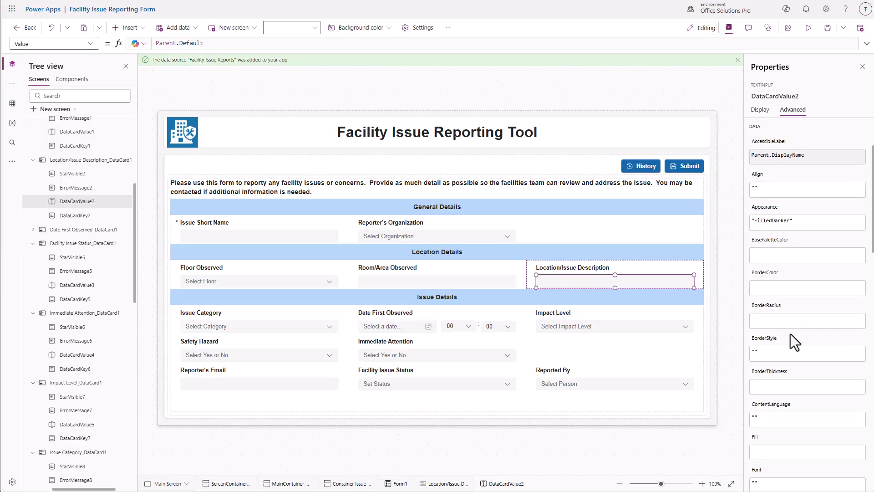
{"action": "scroll", "coordinate": [791, 337], "scroll_direction": "down", "scroll_amount": 4}
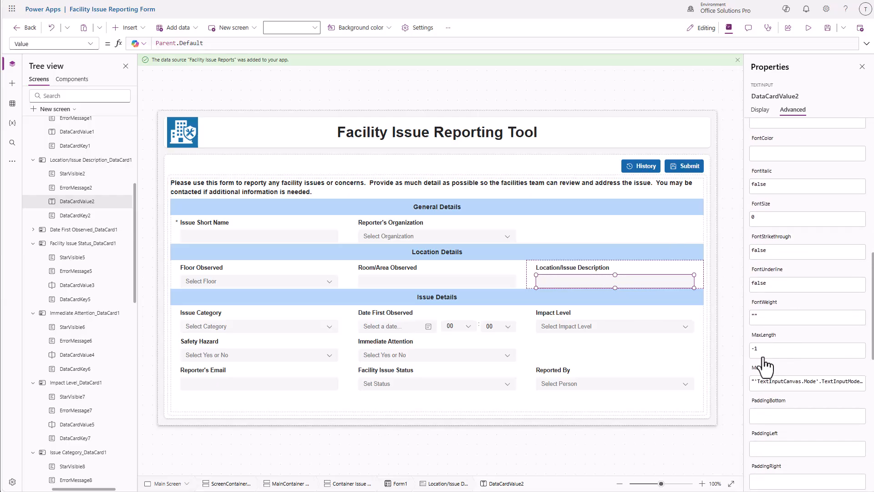
{"action": "left_click", "coordinate": [758, 350]}
{"action": "type", "text": "400"}
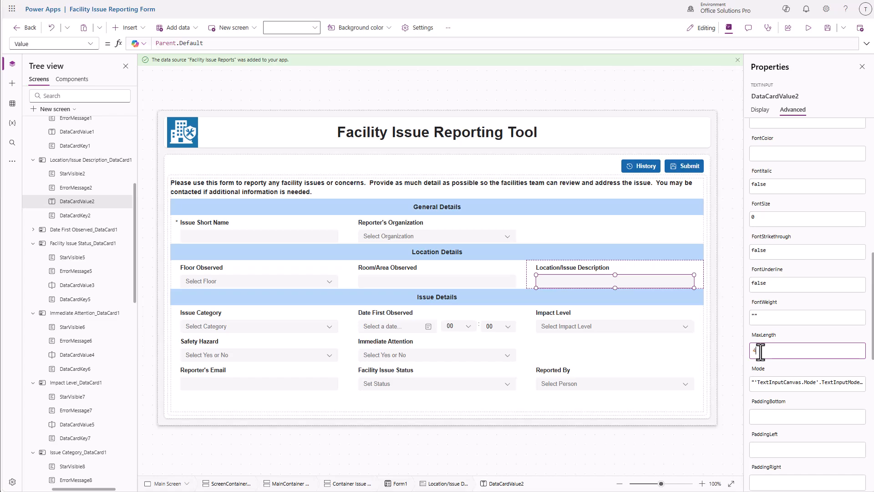
Set the height of the Location/Issue Description text input to 144
{"action": "left_click", "coordinate": [760, 110]}
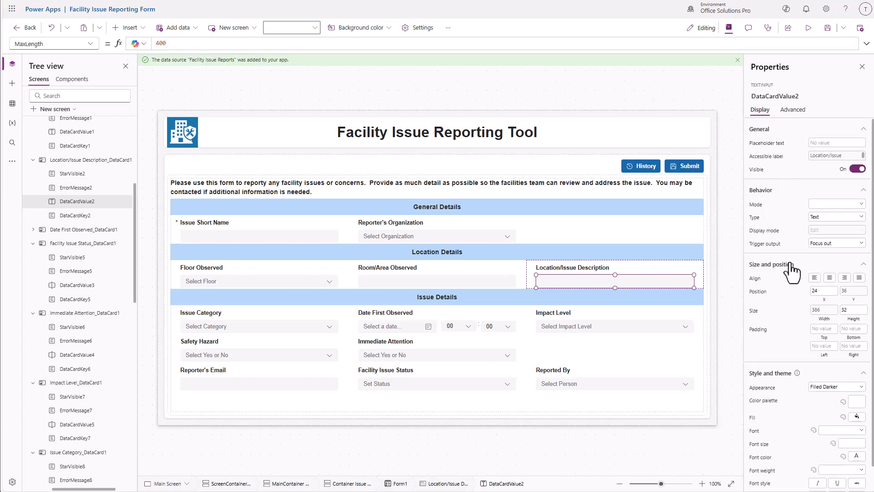
{"action": "left_click", "coordinate": [853, 310]}
{"action": "type", "text": "144"}
{"action": "left_click", "coordinate": [801, 302]}
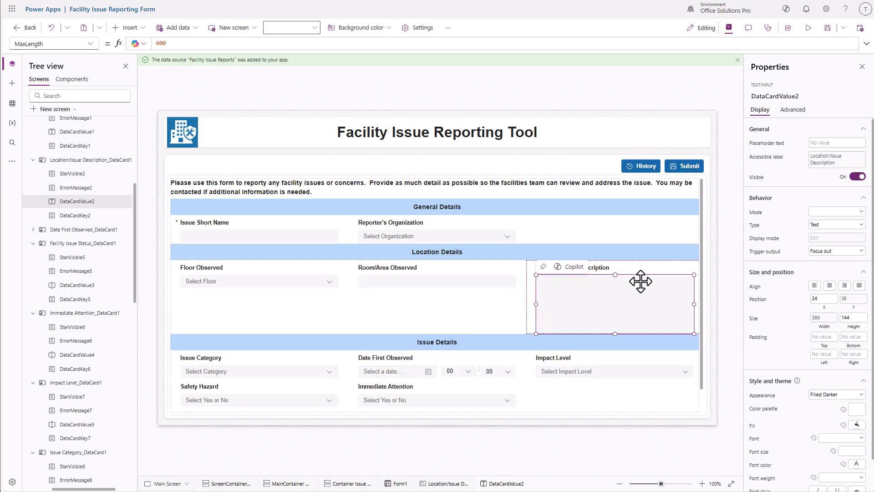
Set the Room/Area Observed text input's height to 75 and its maximum length to 100
{"action": "left_click", "coordinate": [502, 285]}
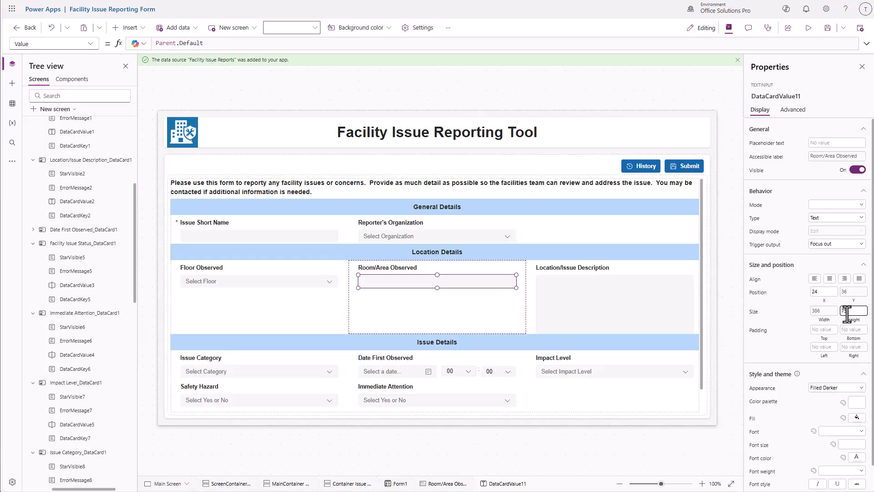
{"action": "left_click", "coordinate": [793, 310]}
{"action": "left_click", "coordinate": [793, 110]}
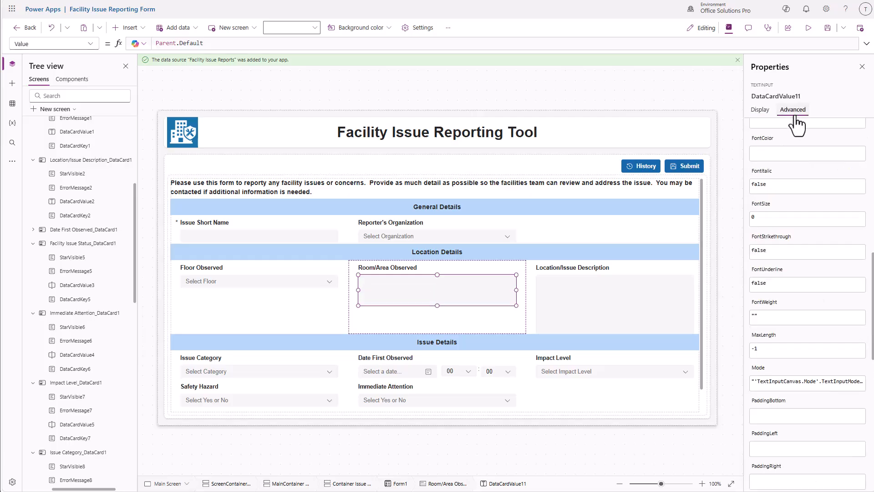
{"action": "scroll", "coordinate": [791, 326], "scroll_direction": "down", "scroll_amount": 5}
{"action": "scroll", "coordinate": [789, 346], "scroll_direction": "down", "scroll_amount": 6}
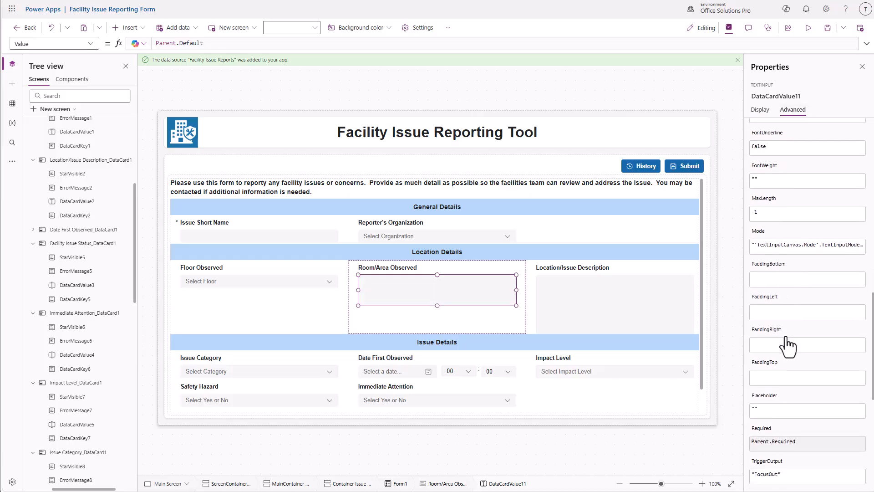
{"action": "scroll", "coordinate": [787, 361], "scroll_direction": "down", "scroll_amount": 5}
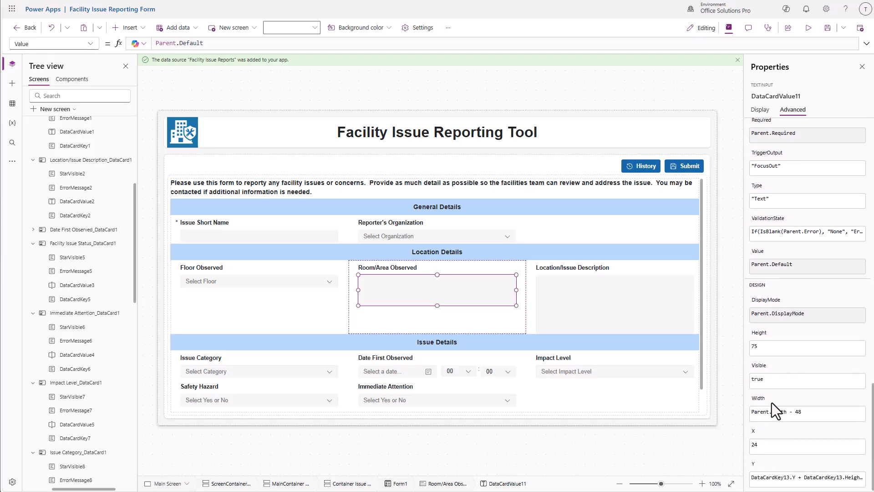
{"action": "scroll", "coordinate": [765, 364], "scroll_direction": "up", "scroll_amount": 3}
{"action": "scroll", "coordinate": [767, 362], "scroll_direction": "up", "scroll_amount": 4}
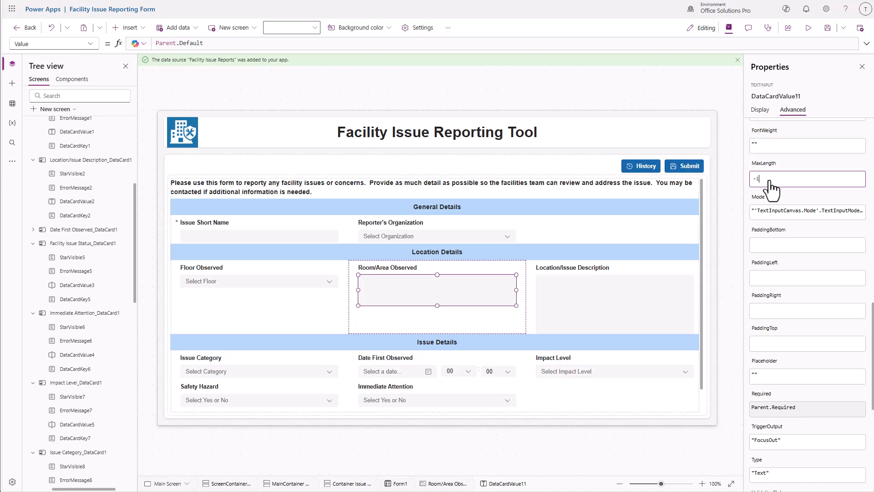
{"action": "double_click", "coordinate": [769, 179]}
{"action": "type", "text": "100"}
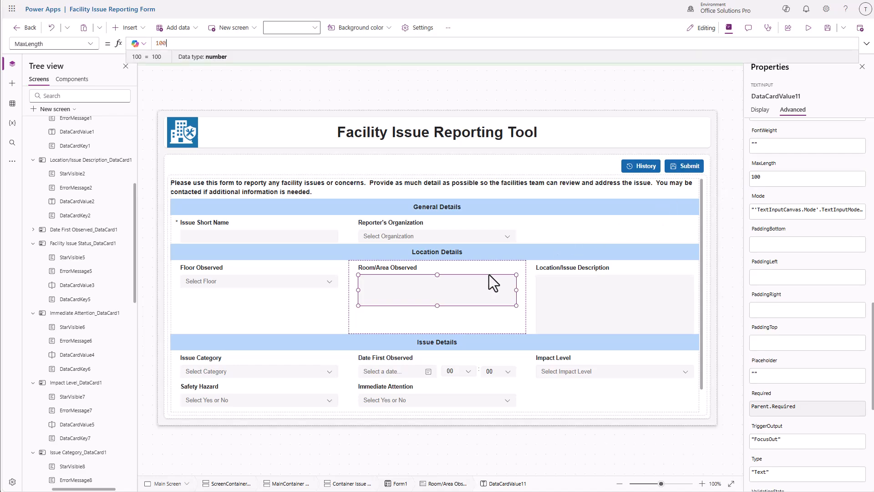
Set the end date of the Date First Observed date picker to Today() and open its calendar to check the selectable dates
{"action": "left_click", "coordinate": [420, 375]}
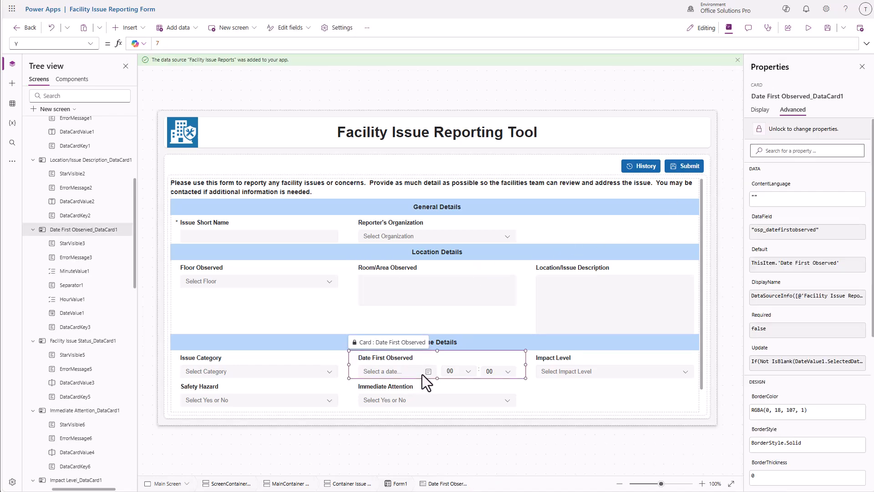
{"action": "left_click", "coordinate": [422, 375]}
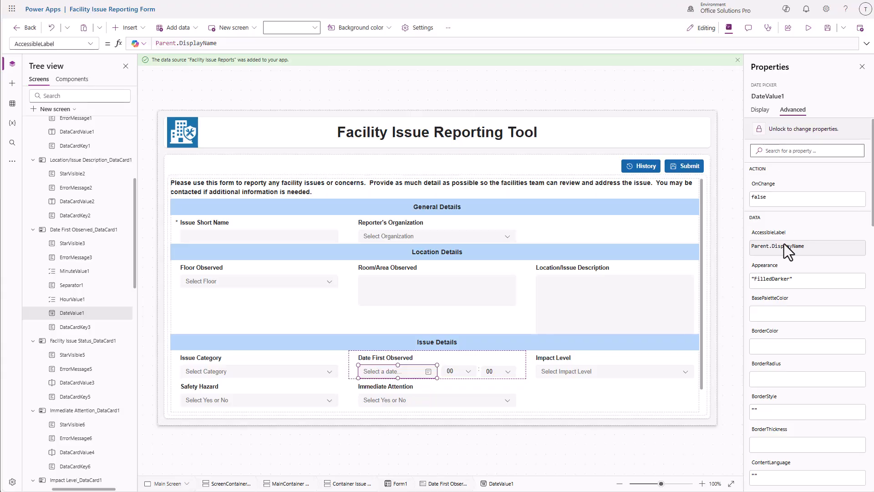
{"action": "scroll", "coordinate": [788, 258], "scroll_direction": "down", "scroll_amount": 2}
{"action": "scroll", "coordinate": [789, 258], "scroll_direction": "down", "scroll_amount": 7}
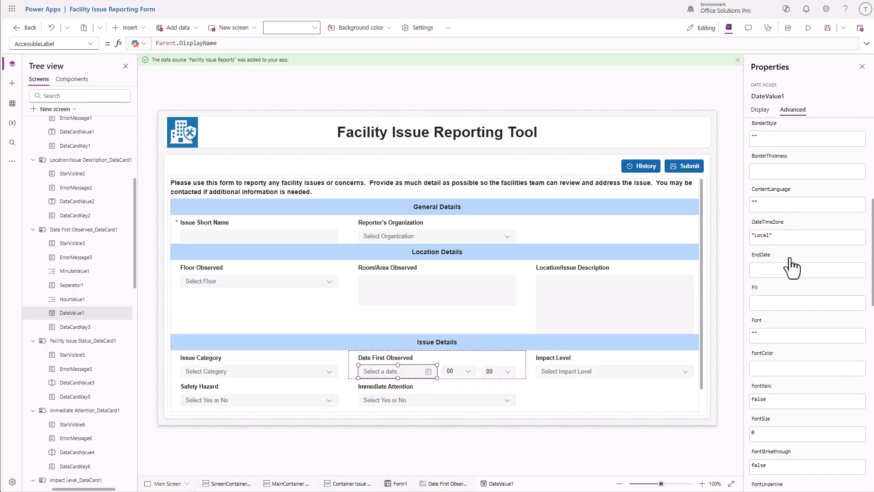
{"action": "scroll", "coordinate": [791, 258], "scroll_direction": "down", "scroll_amount": 7}
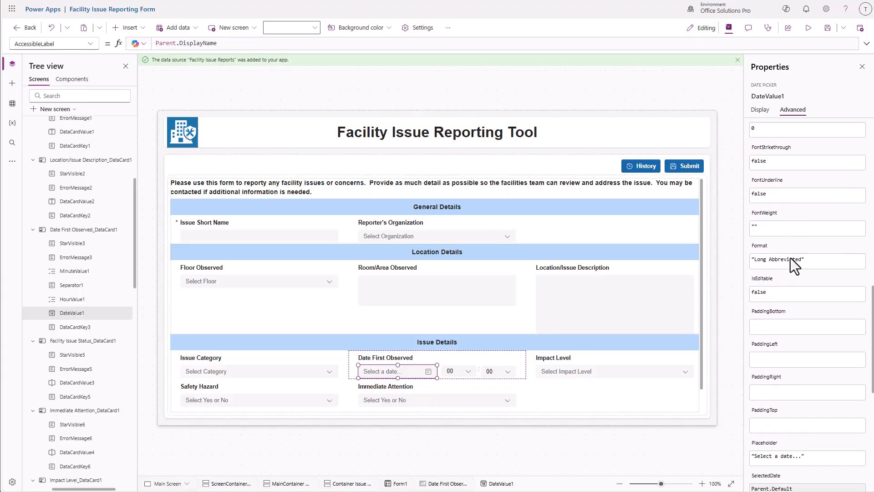
{"action": "scroll", "coordinate": [791, 262], "scroll_direction": "up", "scroll_amount": 8}
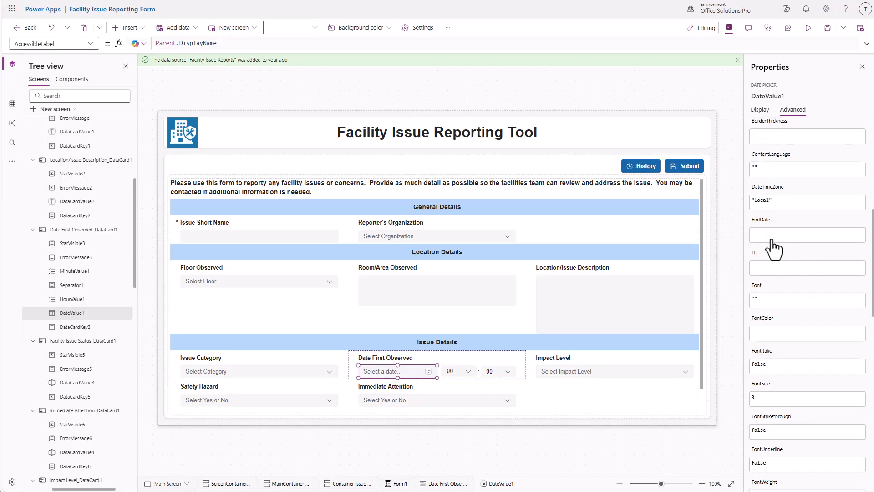
{"action": "type", "text": "Toda"}
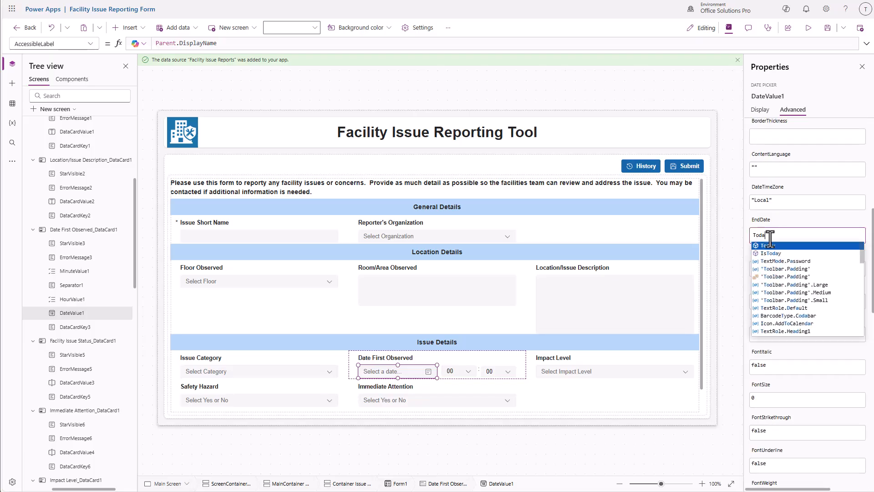
{"action": "type", "text": "y"}
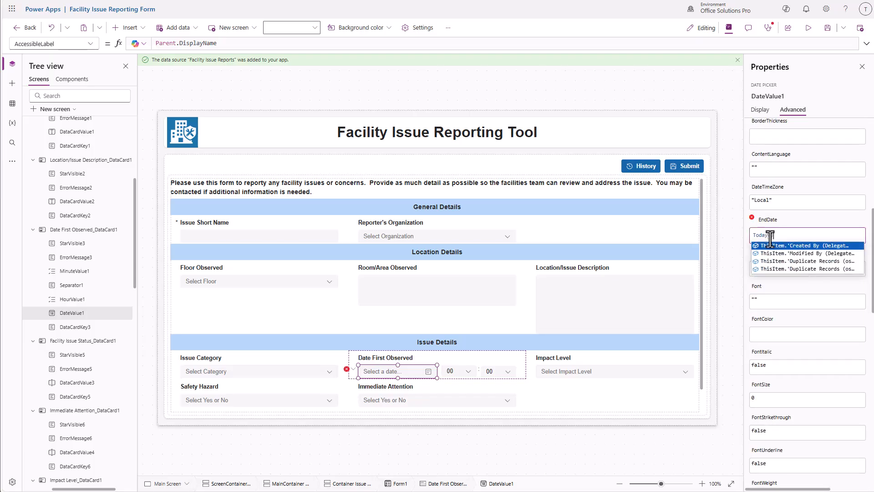
{"action": "type", "text": "()"}
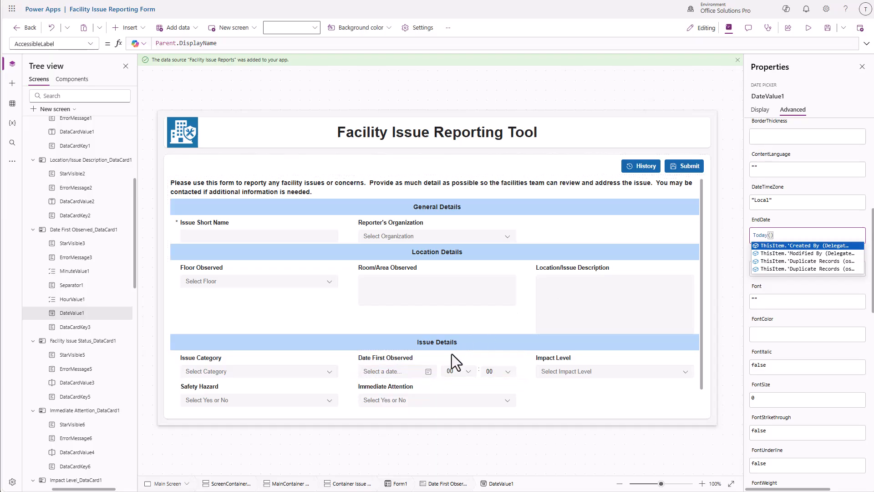
{"action": "left_click", "coordinate": [420, 373]}
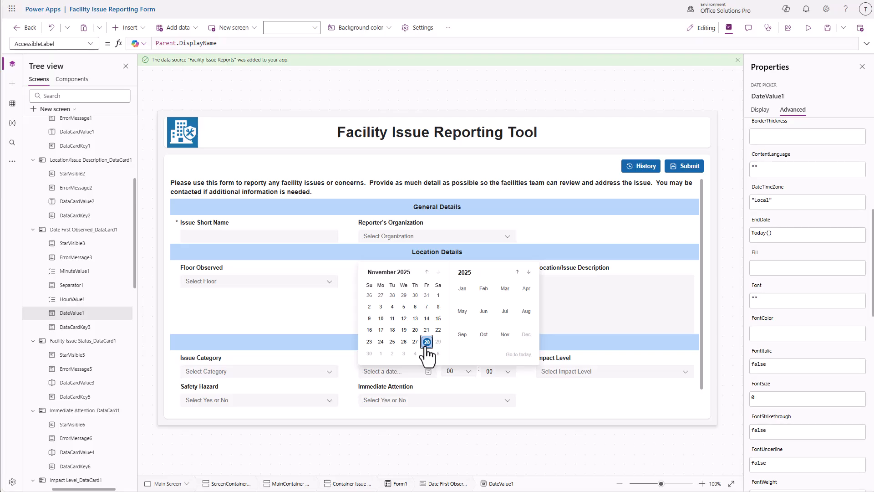
Show the Update formula of the Facility Issue Status card
{"action": "left_click", "coordinate": [406, 397]}
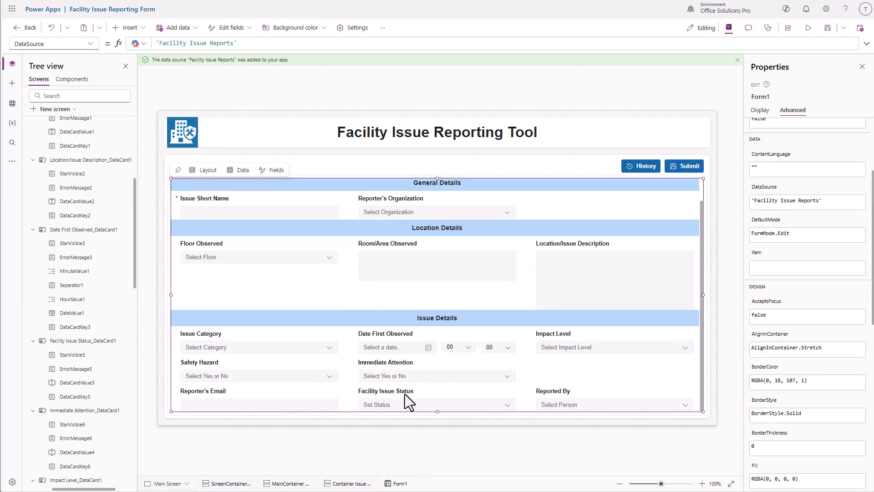
{"action": "left_click", "coordinate": [400, 395]}
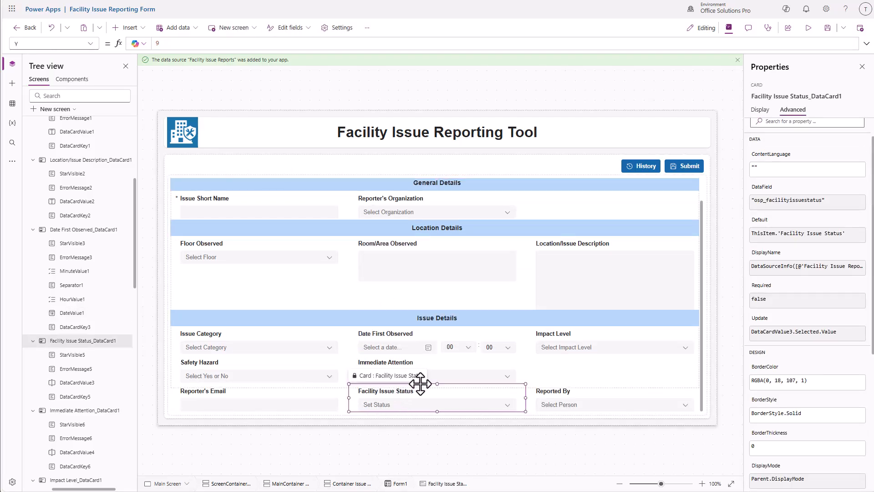
{"action": "left_click", "coordinate": [91, 44]}
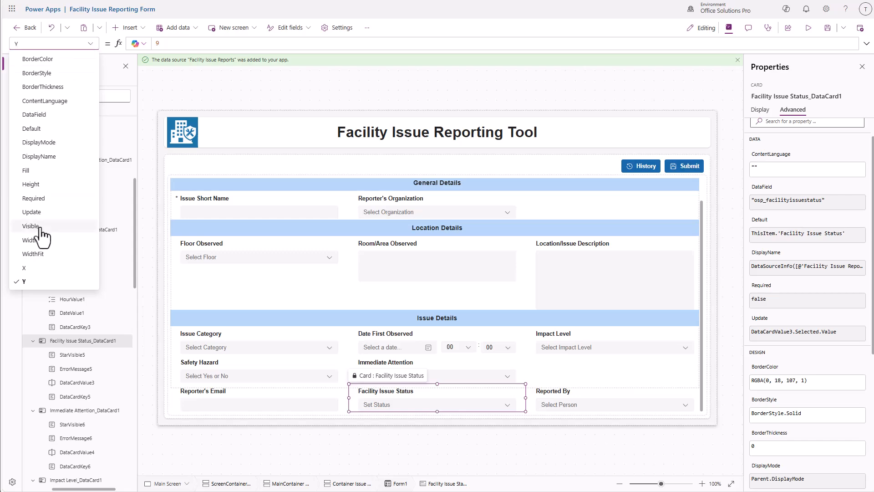
{"action": "left_click", "coordinate": [36, 212]}
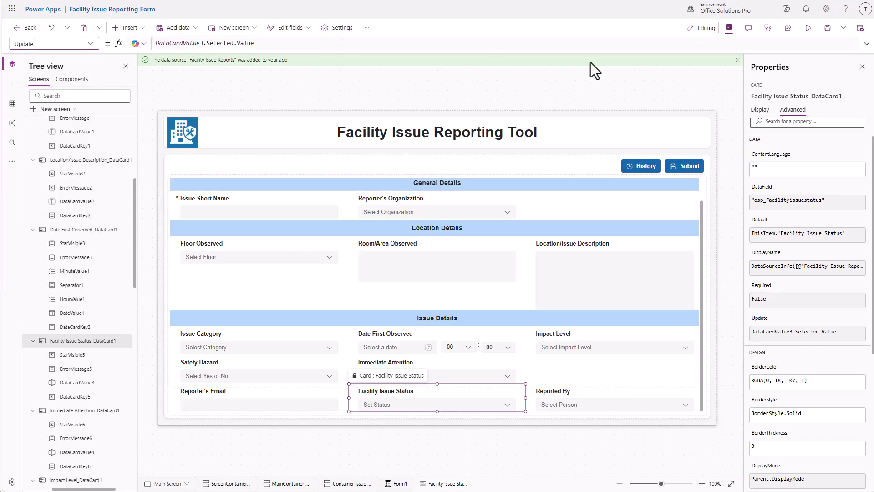
Unlock all the field data cards in Form1 together, from Issue Short Name through Safety Hazard, so their properties can be changed
{"action": "scroll", "coordinate": [68, 296], "scroll_direction": "up", "scroll_amount": 5}
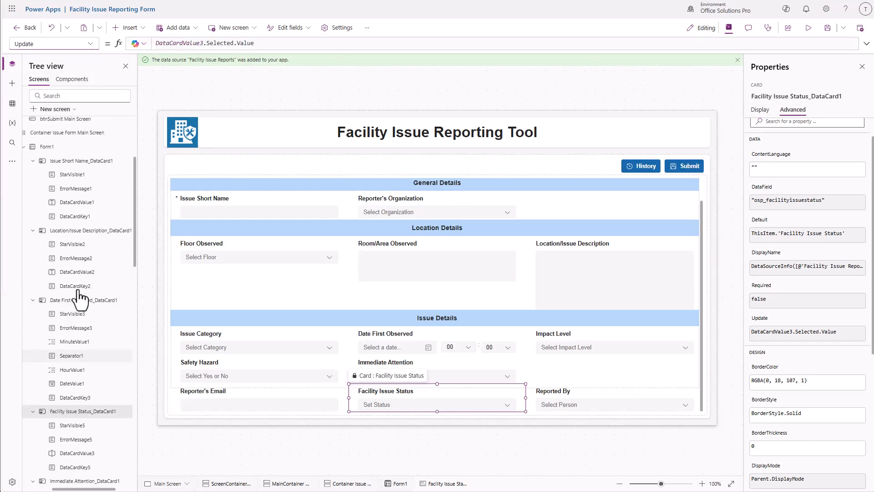
{"action": "left_click", "coordinate": [78, 293]}
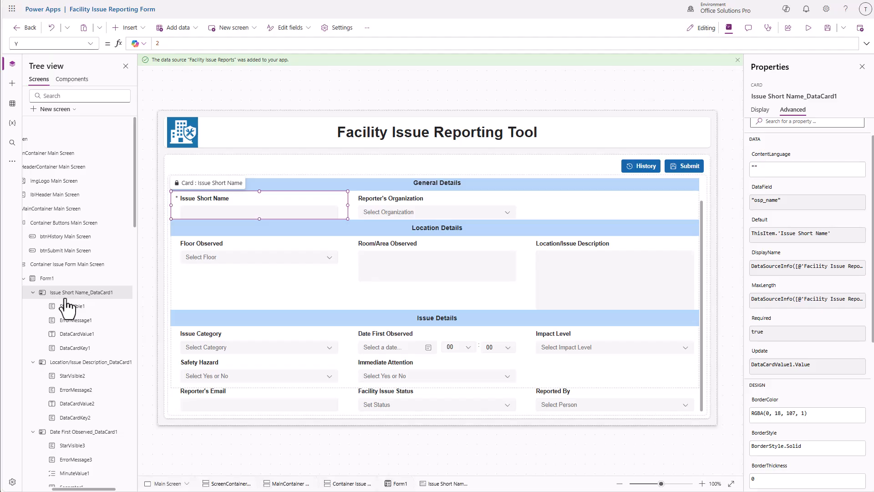
{"action": "left_click", "coordinate": [64, 363]}
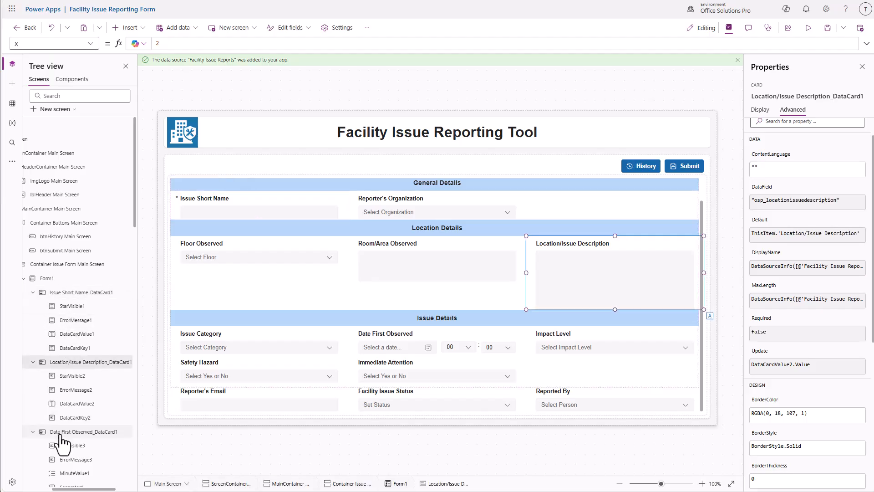
{"action": "left_click", "coordinate": [64, 293], "text": "ctrl"}
{"action": "left_click", "coordinate": [64, 433], "text": "ctrl"}
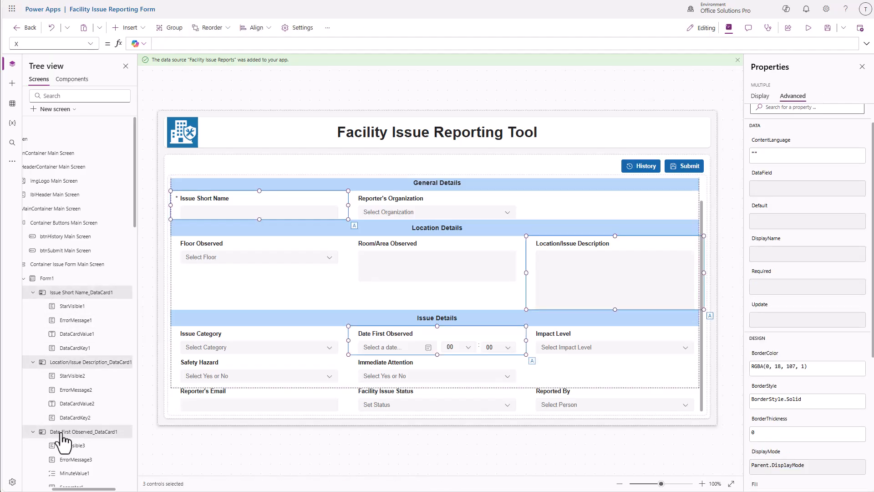
{"action": "scroll", "coordinate": [64, 442], "scroll_direction": "down", "scroll_amount": 2}
{"action": "scroll", "coordinate": [63, 439], "scroll_direction": "down", "scroll_amount": 2}
{"action": "left_click", "coordinate": [66, 408], "text": "ctrl"}
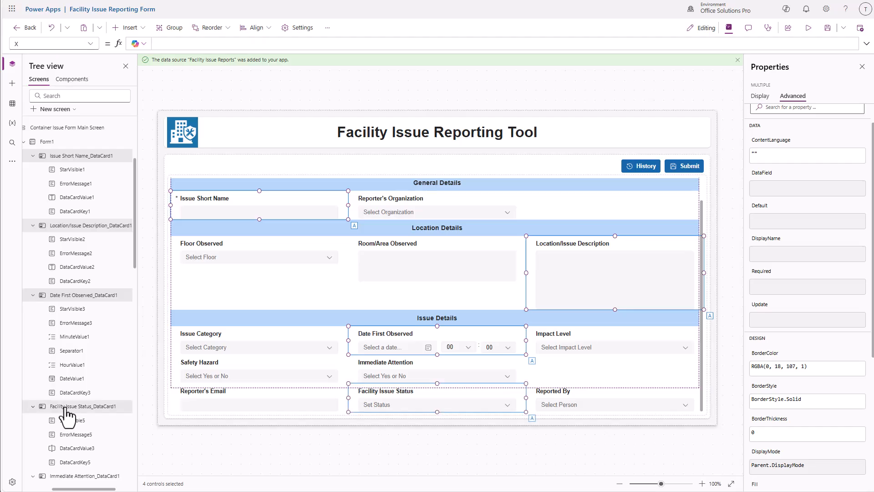
{"action": "scroll", "coordinate": [68, 400], "scroll_direction": "down", "scroll_amount": 2}
{"action": "left_click", "coordinate": [70, 388], "text": "ctrl"}
{"action": "scroll", "coordinate": [70, 389], "scroll_direction": "down", "scroll_amount": 2}
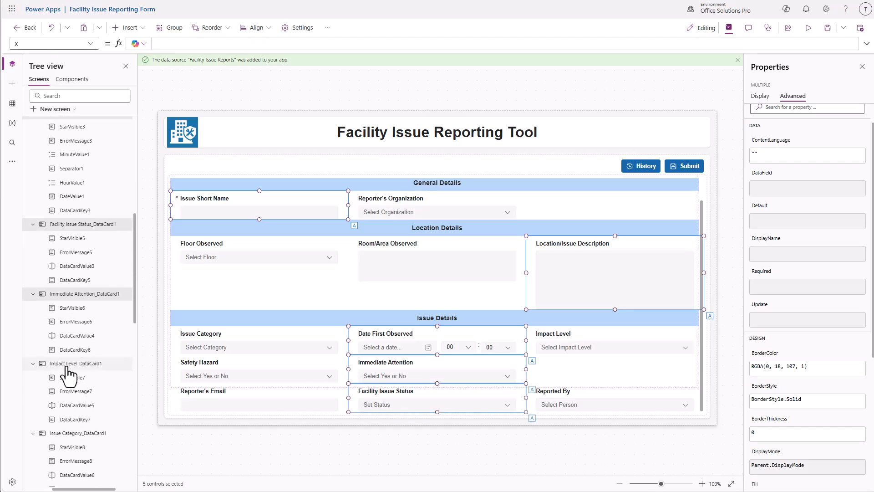
{"action": "left_click", "coordinate": [68, 363], "text": "ctrl"}
{"action": "scroll", "coordinate": [71, 384], "scroll_direction": "down", "scroll_amount": 2}
{"action": "left_click", "coordinate": [69, 344], "text": "ctrl"}
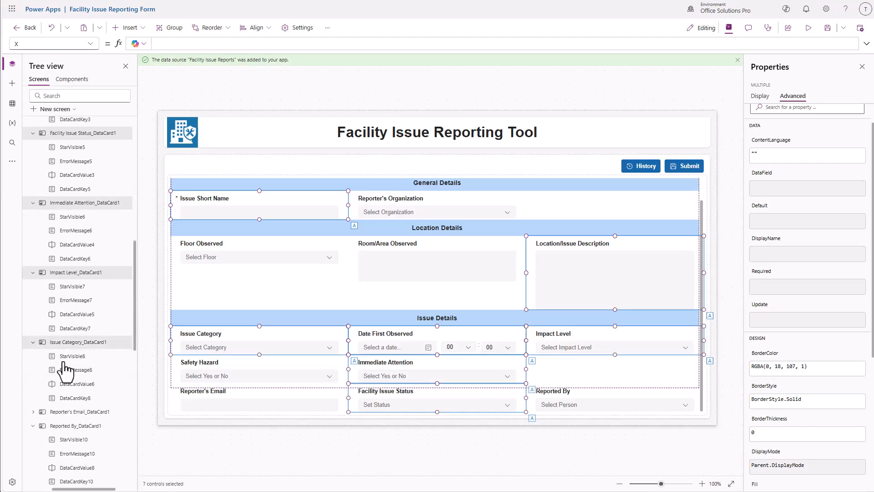
{"action": "left_click", "coordinate": [66, 412], "text": "ctrl"}
{"action": "scroll", "coordinate": [66, 410], "scroll_direction": "down", "scroll_amount": 2}
{"action": "left_click", "coordinate": [66, 336], "text": "ctrl"}
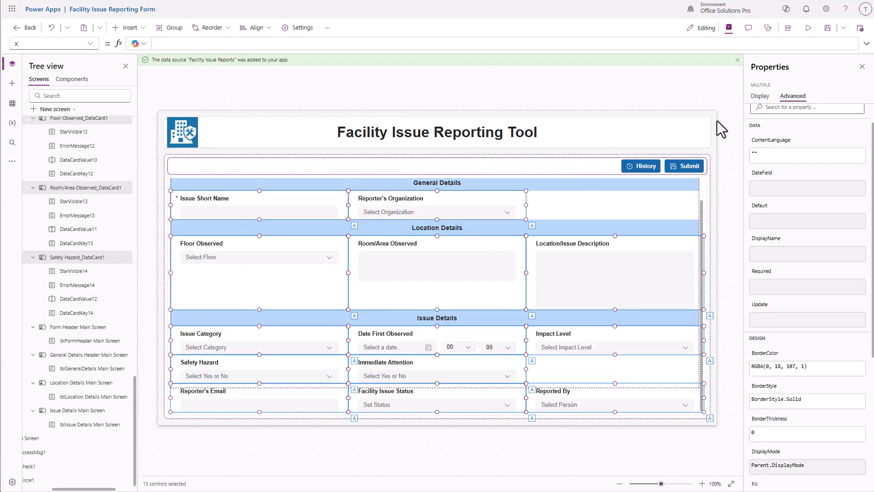
{"action": "scroll", "coordinate": [799, 220], "scroll_direction": "up", "scroll_amount": 1}
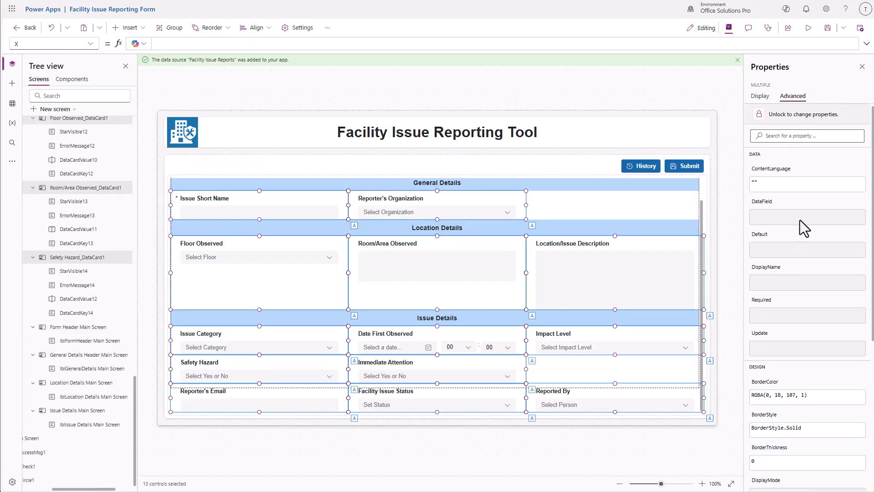
{"action": "left_click", "coordinate": [760, 115]}
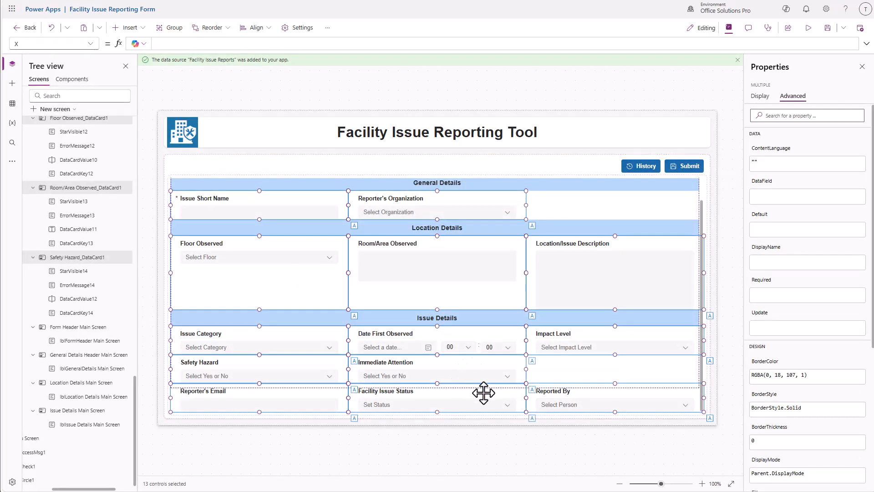
Comment out the existing Update formula of the Facility Issue Status card with //
{"action": "left_click", "coordinate": [520, 401]}
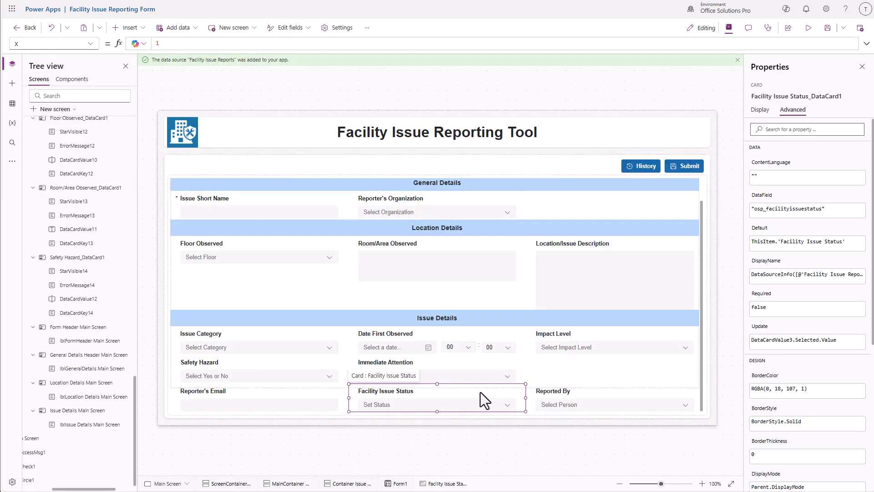
{"action": "scroll", "coordinate": [75, 236], "scroll_direction": "up", "scroll_amount": 10}
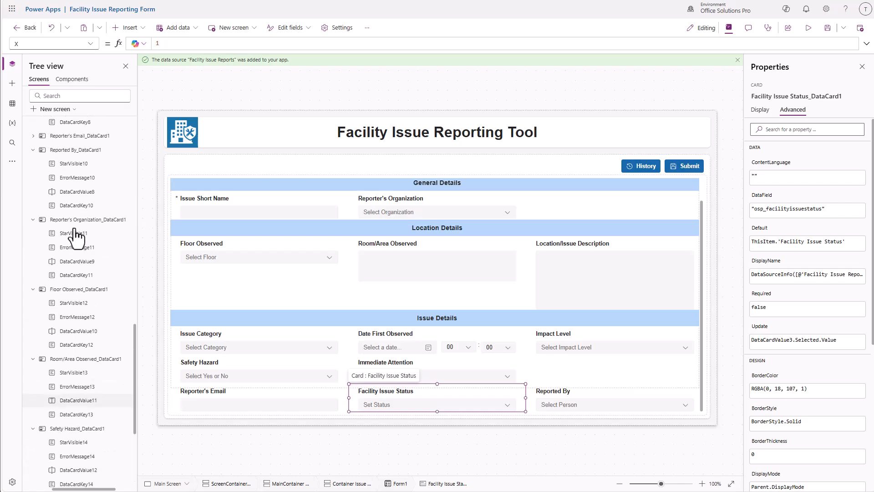
{"action": "left_click", "coordinate": [91, 44]}
{"action": "left_click", "coordinate": [31, 212]}
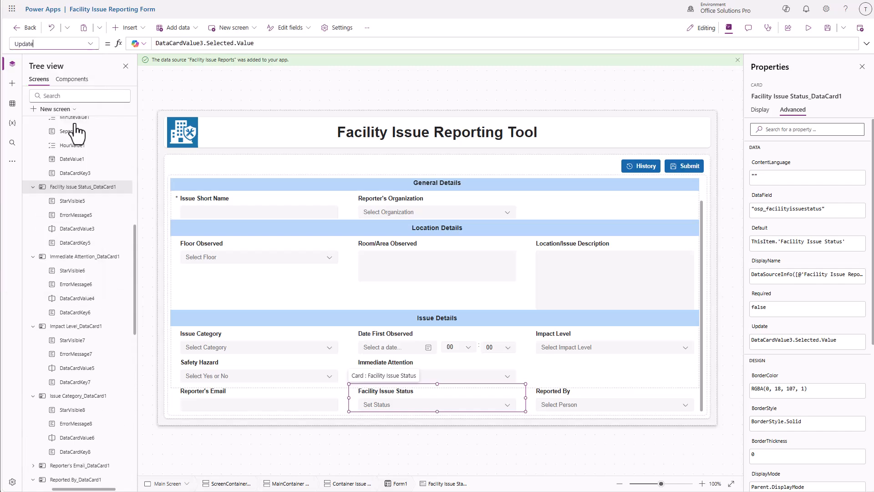
{"action": "left_click", "coordinate": [158, 43]}
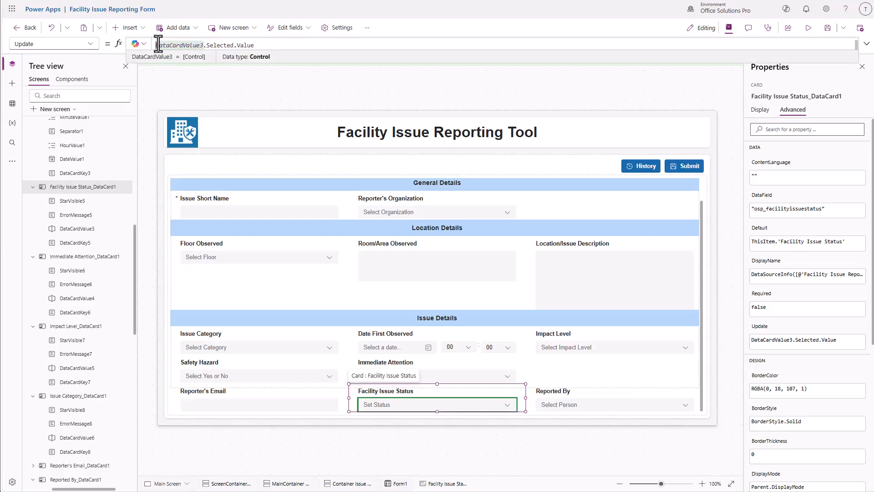
{"action": "type", "text": "//"}
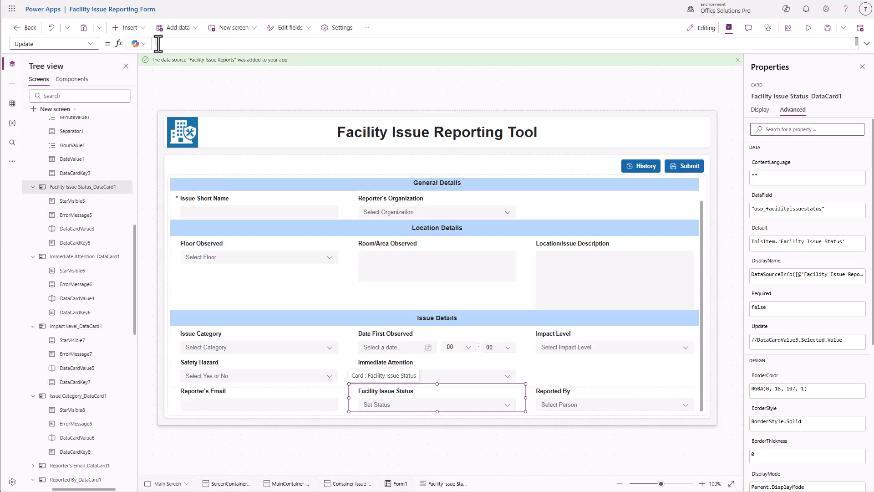
Set the Facility Issue Status card's Update property to 'Facility Issue Status (Facility Issue Reports)'.'In Review' ahead of the commented-out formula
{"action": "type", "text": "Faic"}
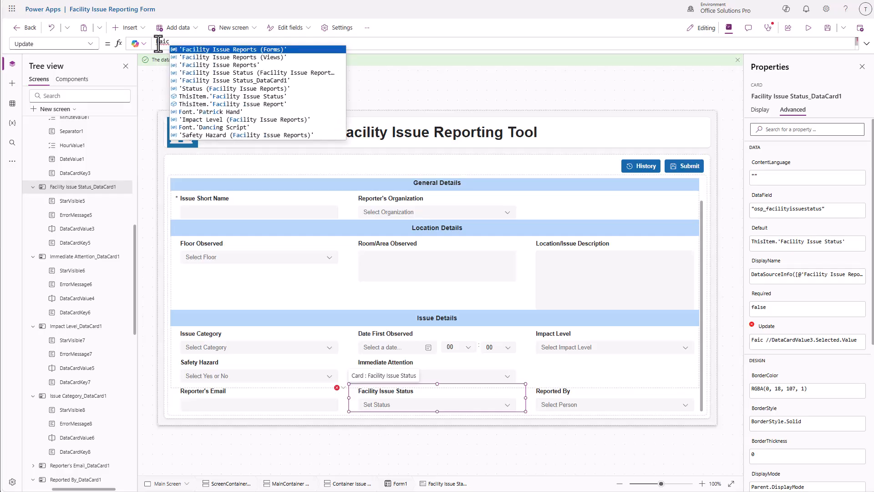
{"action": "key", "text": "Down"}
{"action": "key", "text": "Down"}
{"action": "key", "text": "Down"}
{"action": "key", "text": "Down"}
{"action": "key", "text": "Down"}
{"action": "key", "text": "Down"}
{"action": "key", "text": "Down"}
{"action": "key", "text": "Down"}
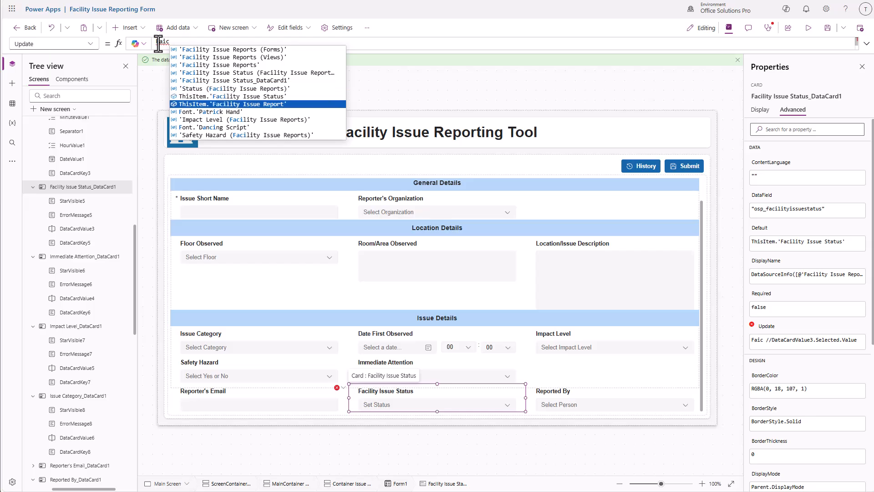
{"action": "key", "text": "Up"}
{"action": "key", "text": "Up"}
{"action": "key", "text": "Up"}
{"action": "key", "text": "Up"}
{"action": "key", "text": "Up"}
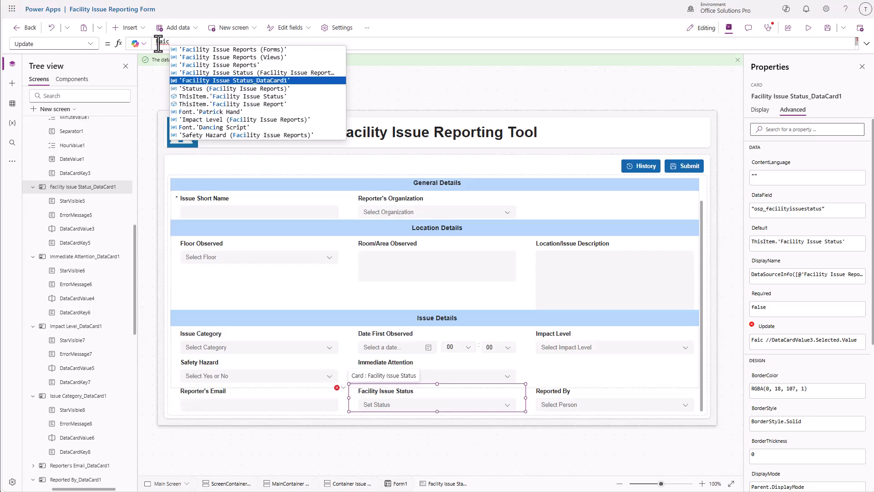
{"action": "key", "text": "Tab"}
{"action": "type", "text": "."}
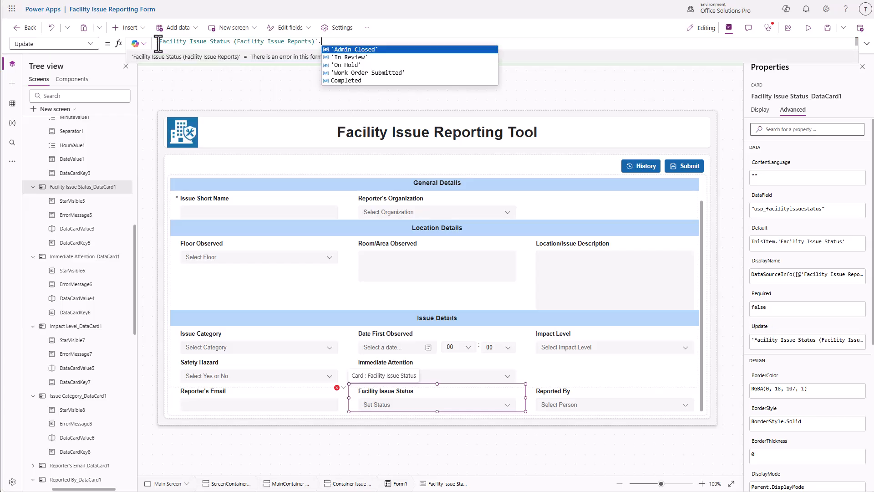
{"action": "key", "text": "Down"}
{"action": "key", "text": "Tab"}
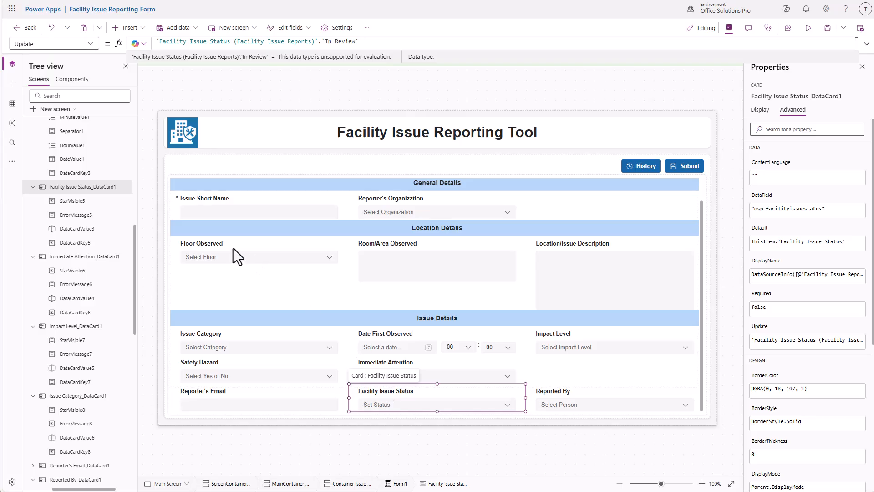
Set the App's OnStart to a With formula on User() that stores gblUser, gblUserName, gblUserEmail and gblUserImage, using Coalesce for the last three
{"action": "scroll", "coordinate": [80, 176], "scroll_direction": "up", "scroll_amount": 10}
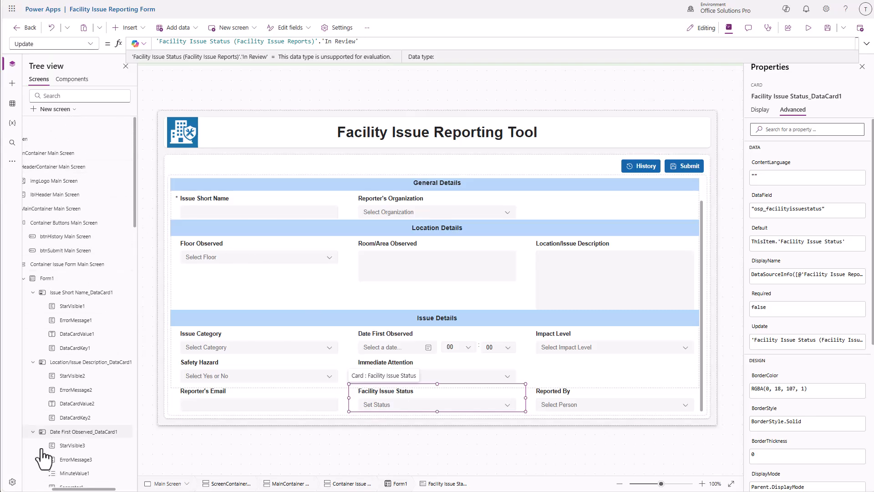
{"action": "scroll", "coordinate": [55, 455], "scroll_direction": "left", "scroll_amount": 3}
{"action": "left_click", "coordinate": [53, 126]}
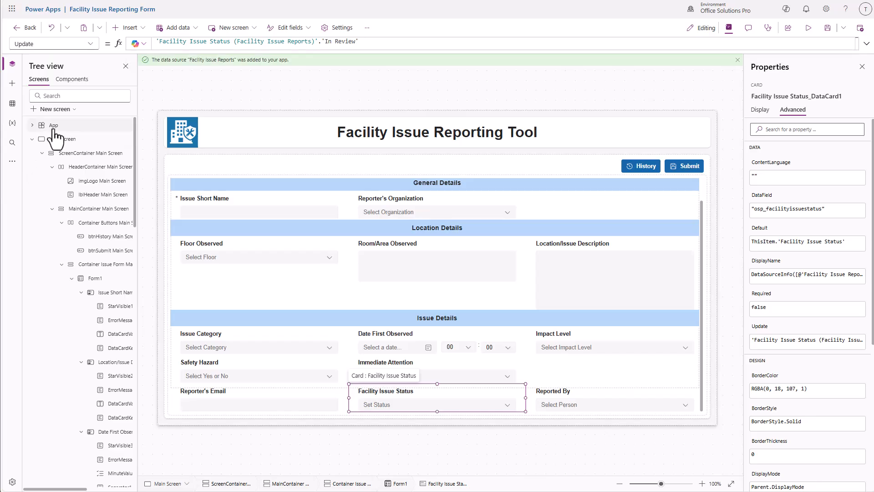
{"action": "left_click", "coordinate": [90, 45]}
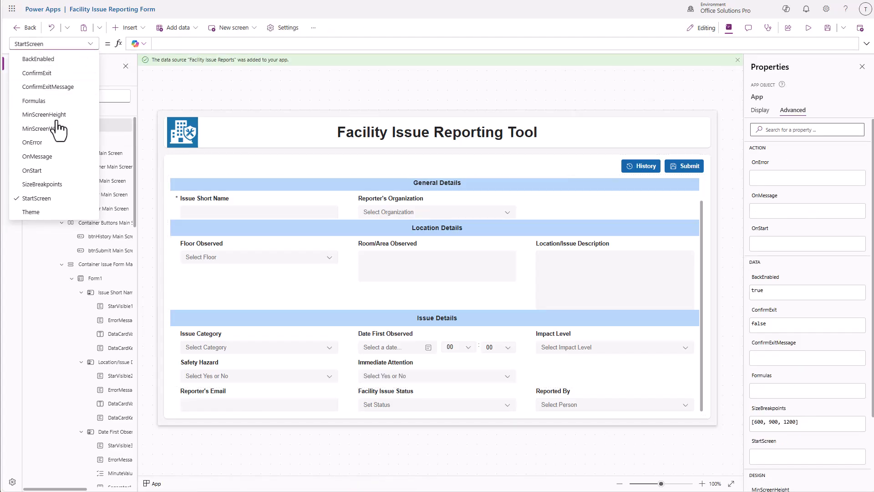
{"action": "left_click", "coordinate": [40, 170]}
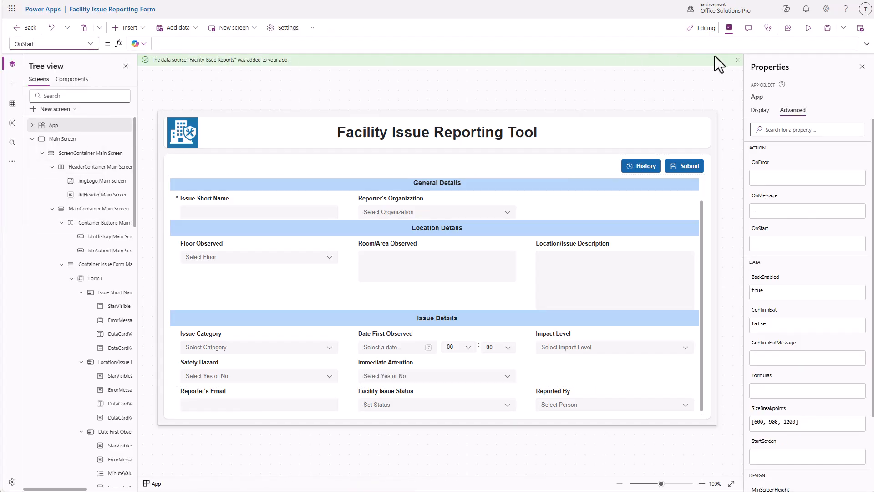
{"action": "left_click", "coordinate": [738, 60]}
{"action": "left_click_drag", "start_coordinate": [680, 50], "coordinate": [569, 165]}
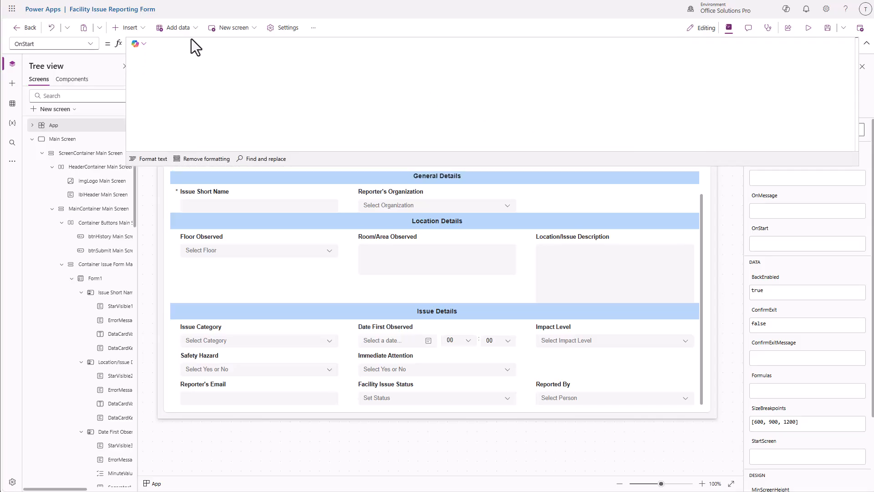
{"action": "type", "text": "With( {user: User()},     Set(gblUser, user);     Set(gblUserName, Coalesce(user.FullName, \"\"));     Set(gblUserEmail, Coalesce(user.Email, \"\"));     Set(gblUserImage, Coalesce(user.Image, \"\")));"}
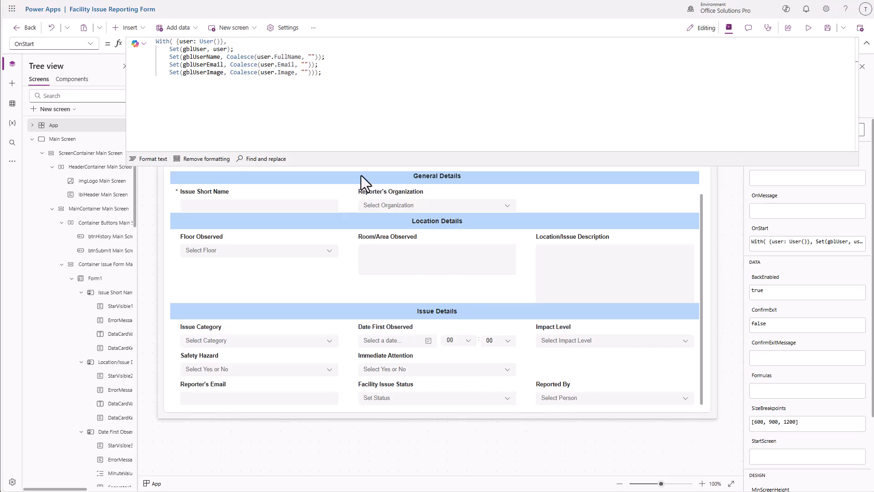
Below the With block, start a Set statement for gblUserTableName with a LookUp on the Users table
{"action": "left_click", "coordinate": [330, 73]}
{"action": "key", "text": "Return"}
{"action": "key", "text": "BackSpace"}
{"action": "key", "text": "Return"}
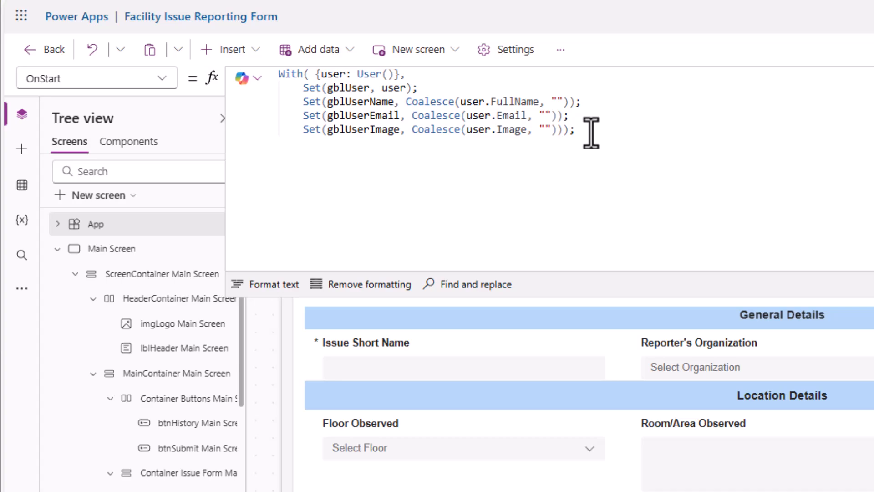
{"action": "type", "text": "Set(gbl"}
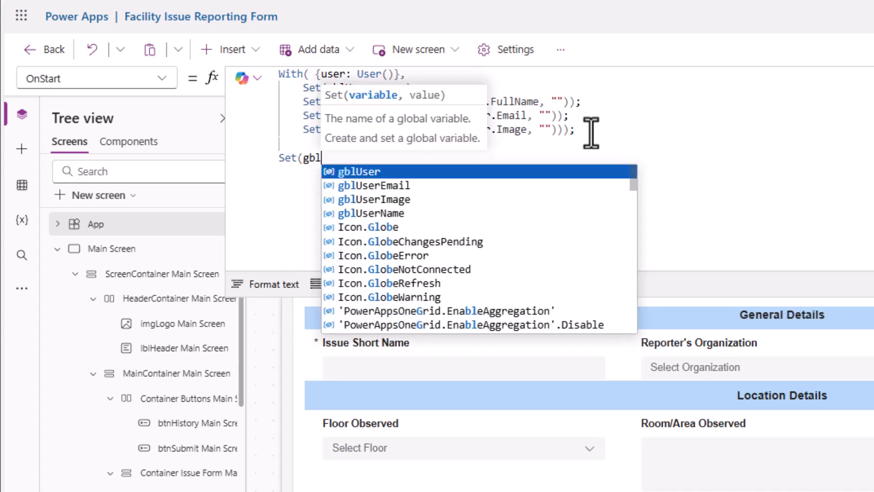
{"action": "type", "text": "User"}
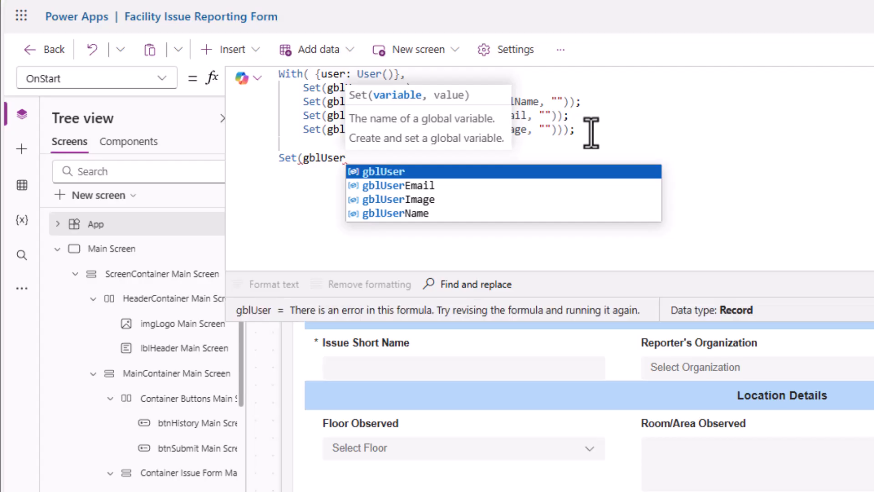
{"action": "type", "text": "TableName"}
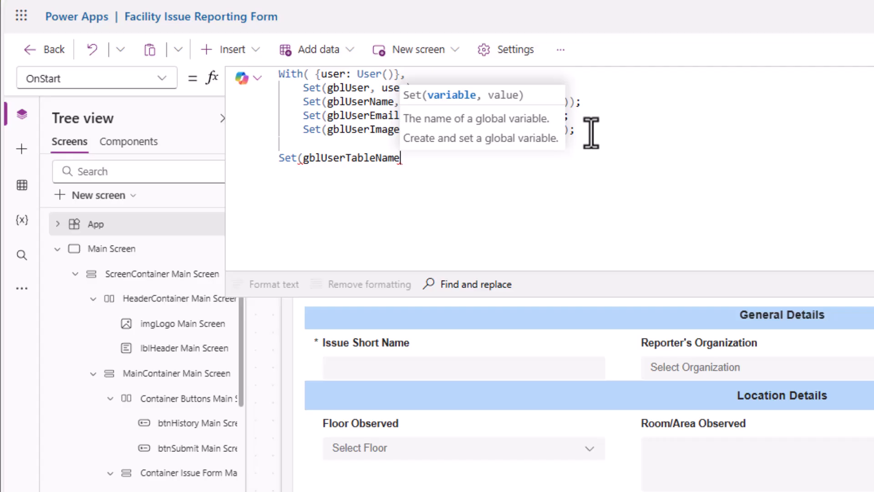
{"action": "type", "text": ", Look"}
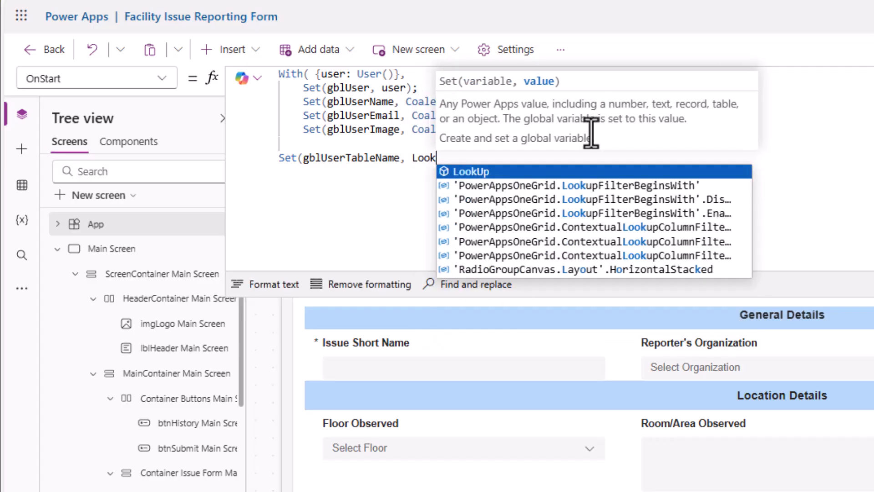
{"action": "key", "text": "Tab"}
{"action": "type", "text": "Users, "}
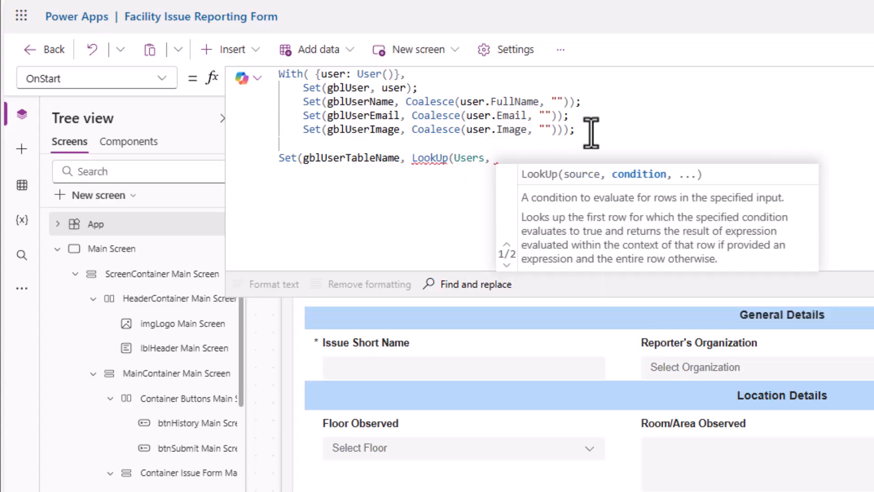
Complete the LookUp with the condition 'Primary Email' = gblUserEmail and close the Set statement with a semicolon
{"action": "type", "text": "'prim"}
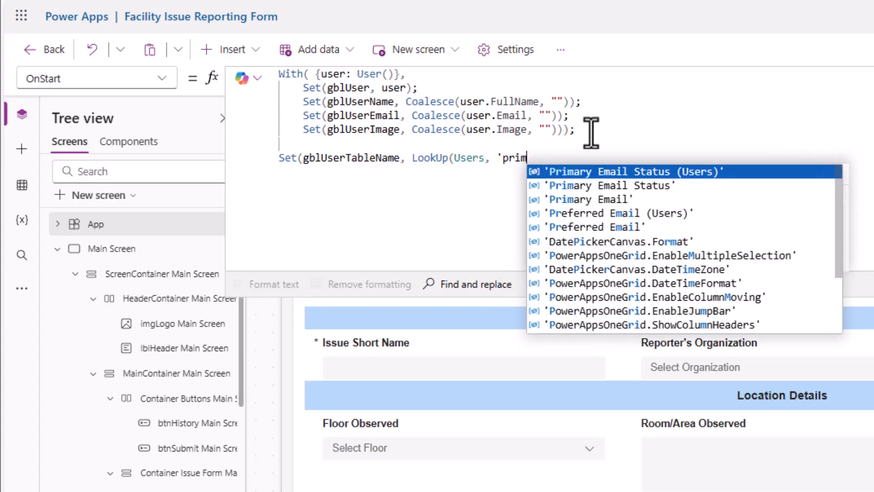
{"action": "key", "text": "Down"}
{"action": "key", "text": "Down"}
{"action": "key", "text": "Tab"}
{"action": "type", "text": "="}
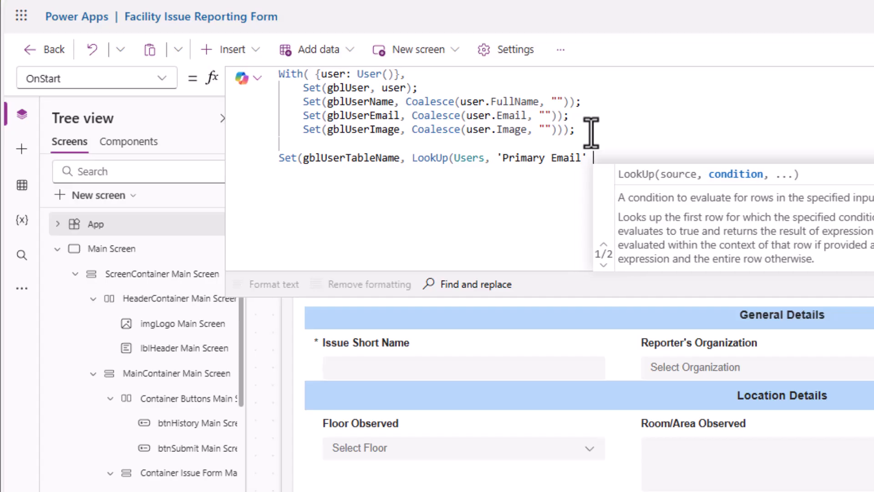
{"action": "type", "text": " gblUser"}
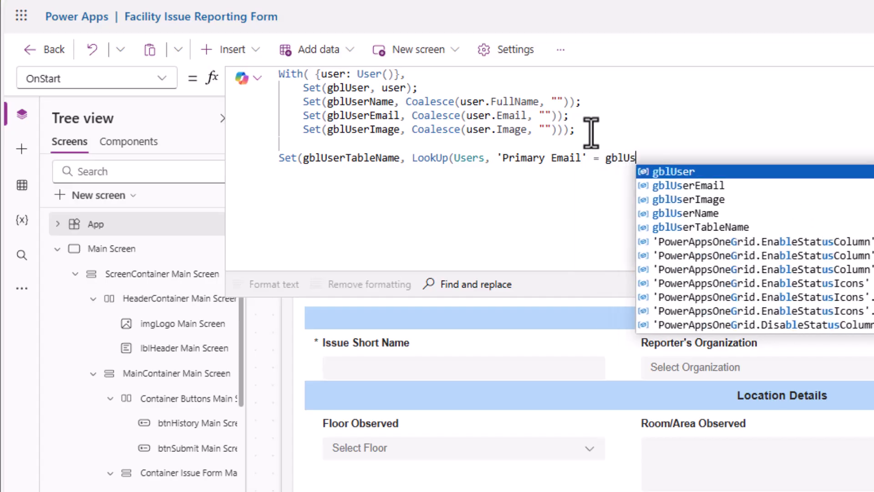
{"action": "key", "text": "Down"}
{"action": "key", "text": "Tab"}
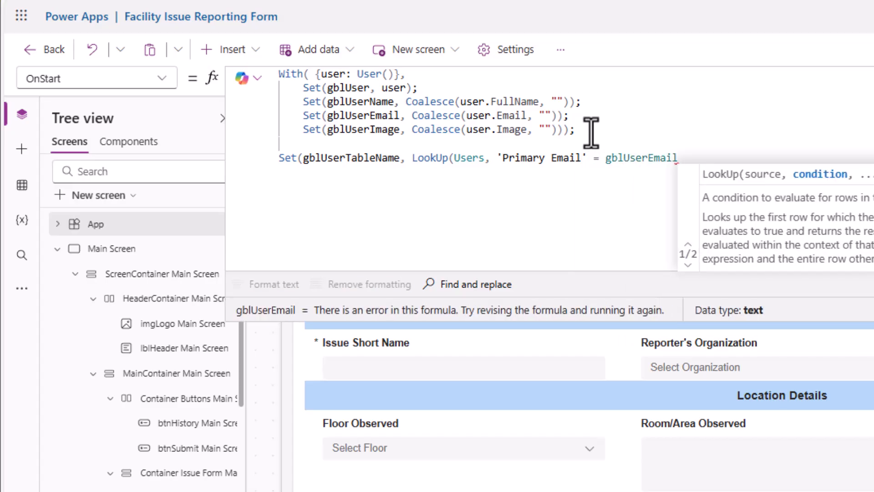
{"action": "type", "text": ")"}
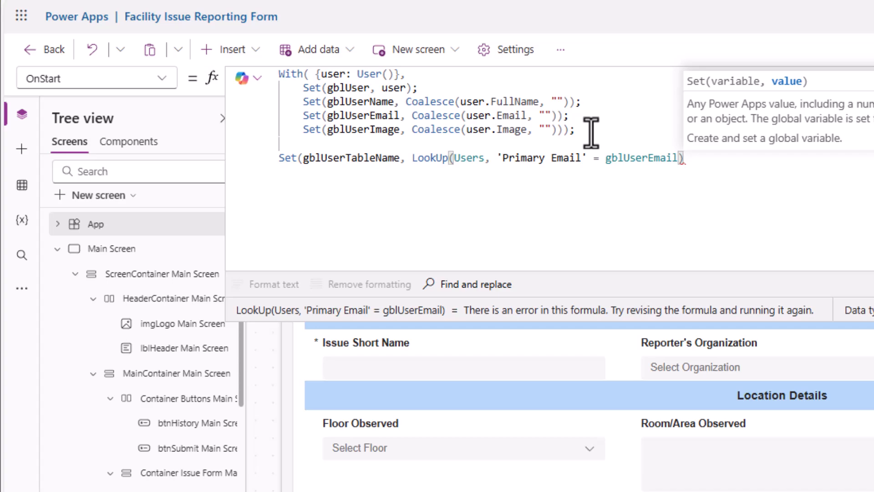
{"action": "type", "text": ");"}
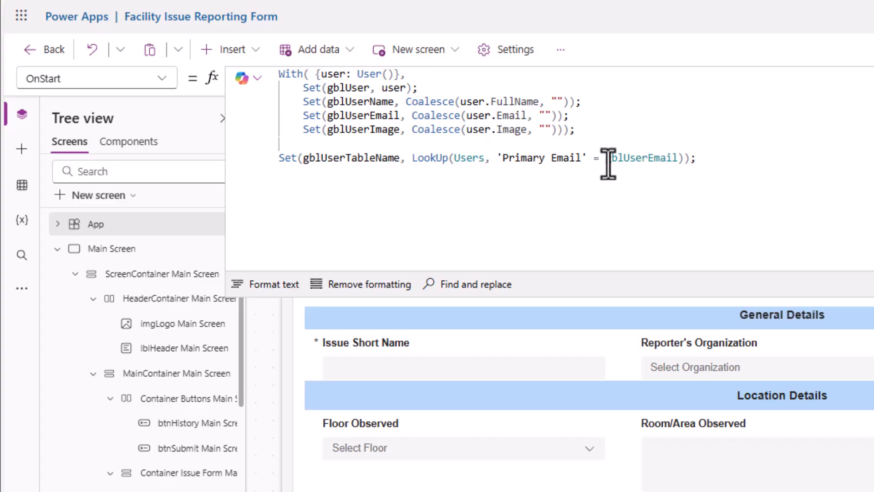
{"action": "left_click_drag", "start_coordinate": [501, 159], "coordinate": [585, 159]}
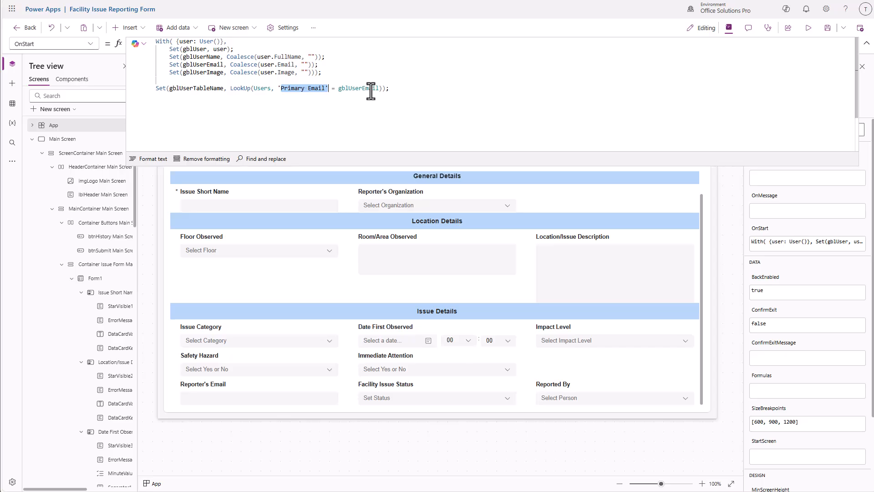
Run the App's OnStart and copy the variable name gblUserTableName from its formula
{"action": "right_click", "coordinate": [53, 127]}
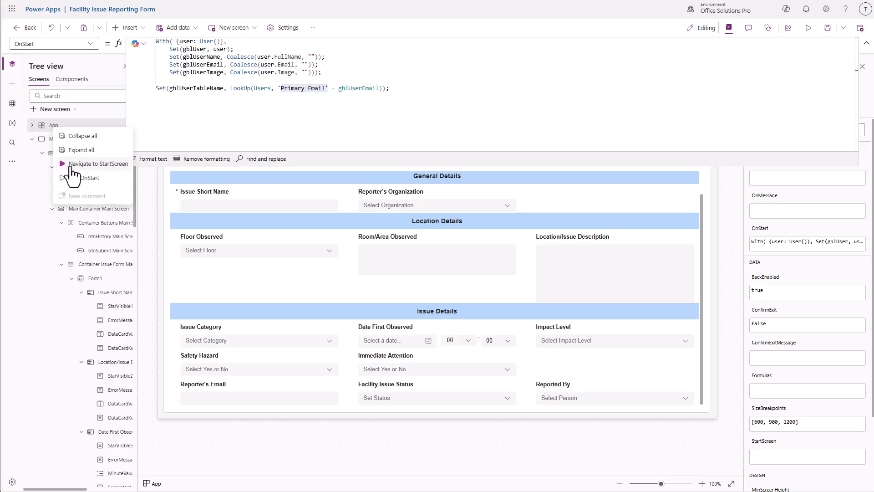
{"action": "left_click", "coordinate": [70, 166]}
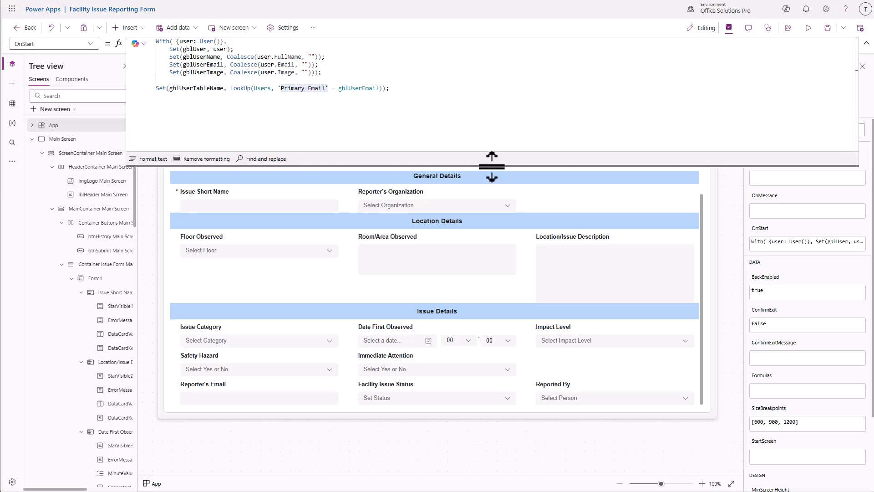
{"action": "left_click_drag", "start_coordinate": [492, 166], "coordinate": [484, 114]}
{"action": "left_click_drag", "start_coordinate": [169, 89], "coordinate": [222, 89]}
{"action": "key", "text": "ctrl+c"}
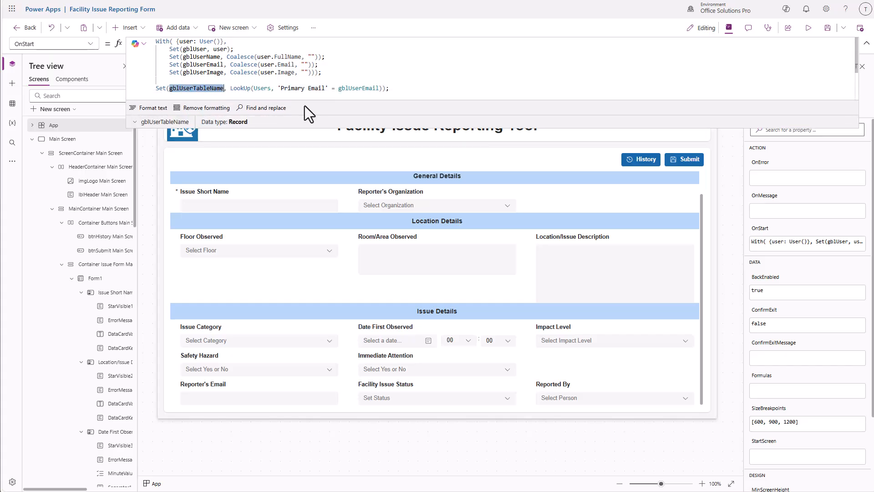
{"action": "left_click_drag", "start_coordinate": [335, 125], "coordinate": [337, 43]}
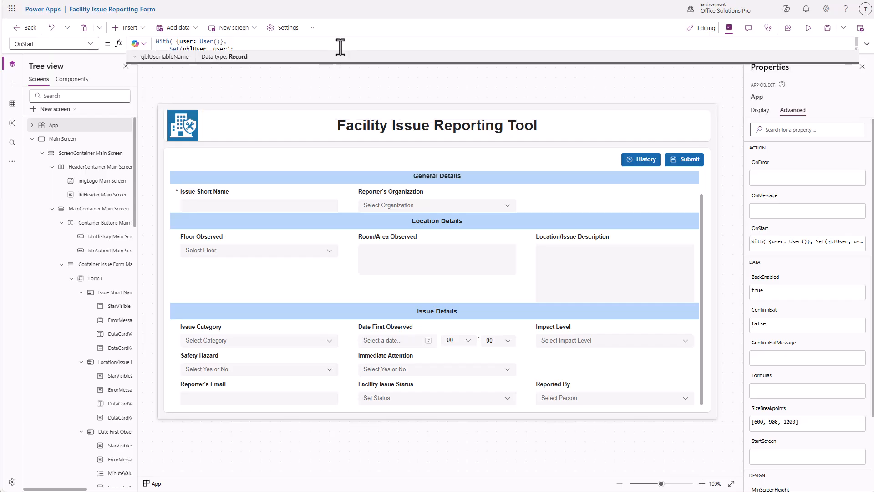
Comment out the Reported By card's Update formula with // and put gblUserTableName ahead of it
{"action": "left_click", "coordinate": [580, 388]}
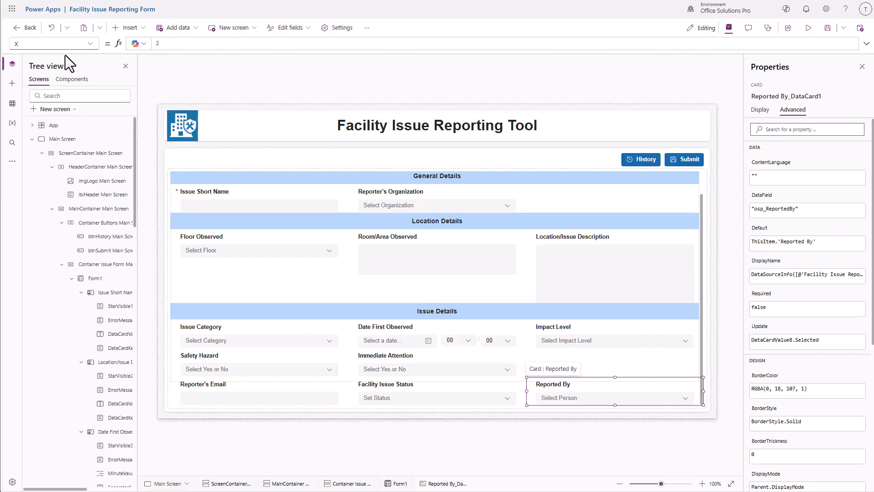
{"action": "left_click", "coordinate": [91, 46]}
{"action": "left_click", "coordinate": [55, 222]}
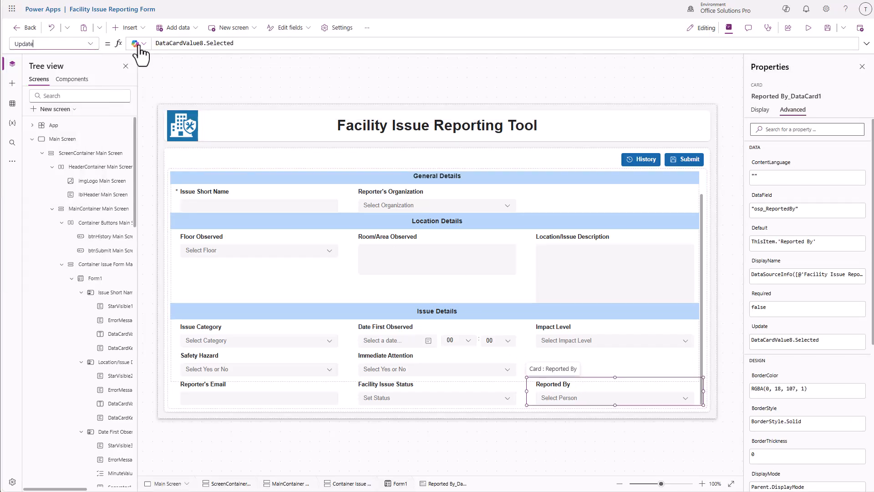
{"action": "left_click", "coordinate": [157, 44]}
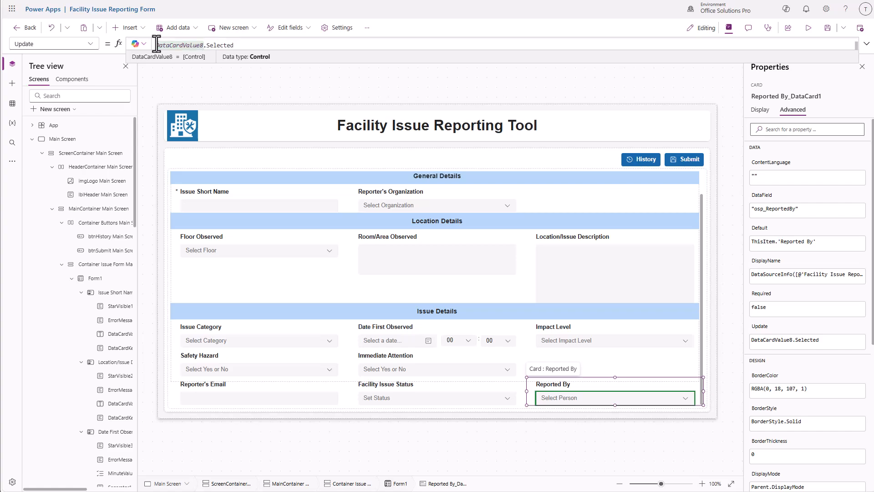
{"action": "type", "text": "//"}
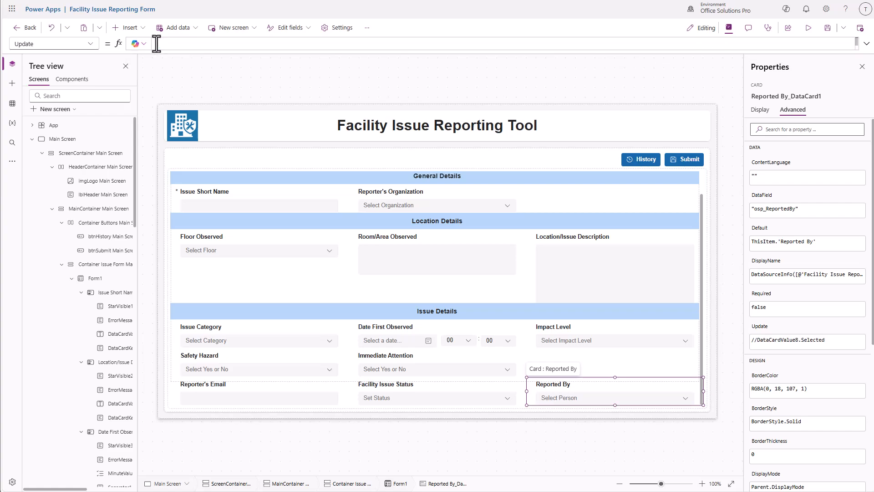
{"action": "key", "text": "ctrl+v"}
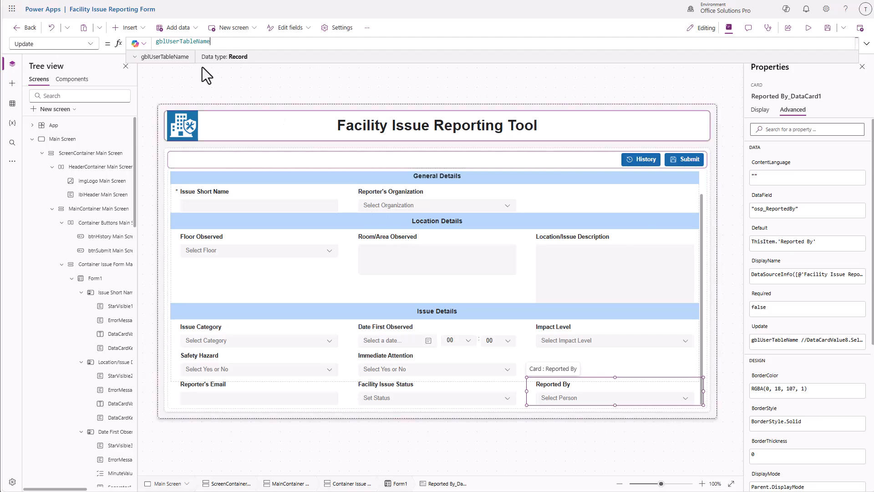
{"action": "double_click", "coordinate": [183, 42]}
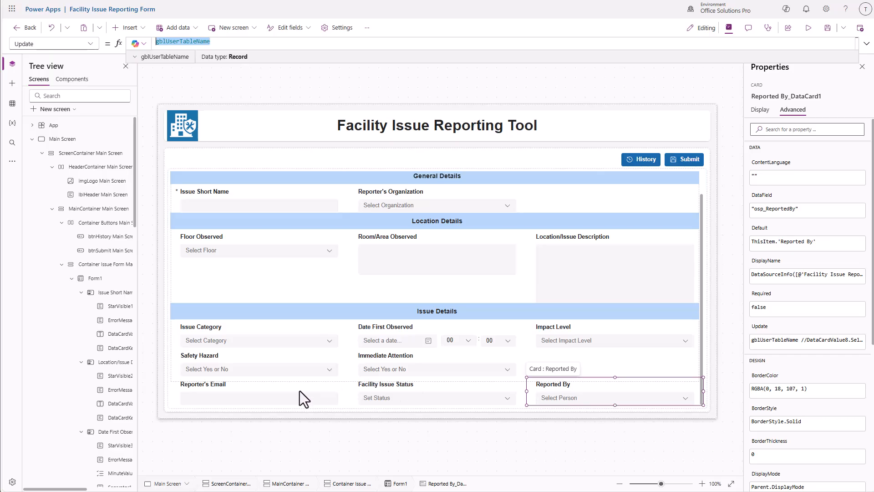
Comment out the Reporter's Email card's Update formula with // and put gblUserEmail ahead of it
{"action": "left_click", "coordinate": [275, 387]}
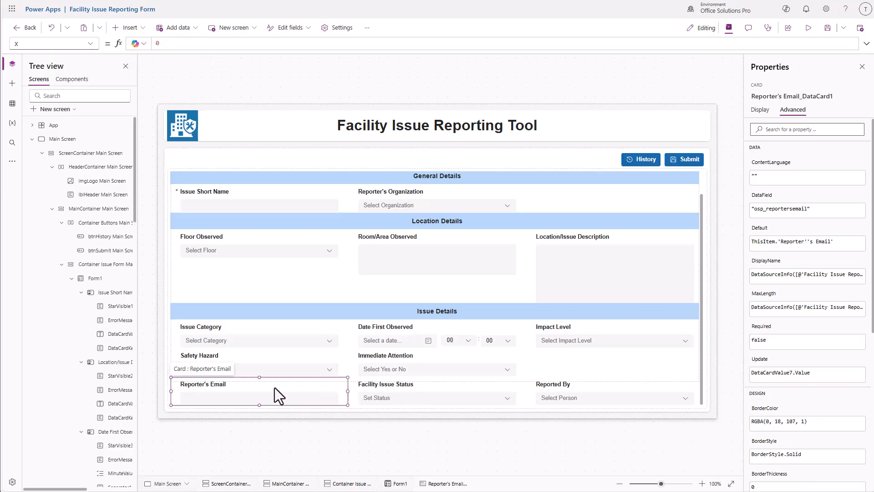
{"action": "left_click", "coordinate": [89, 43]}
{"action": "type", "text": "x"}
{"action": "left_click", "coordinate": [50, 226]}
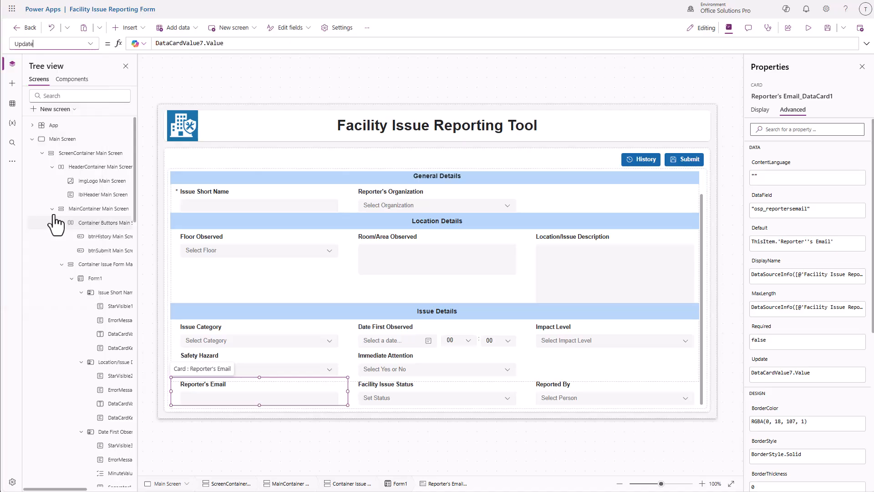
{"action": "left_click", "coordinate": [156, 44]}
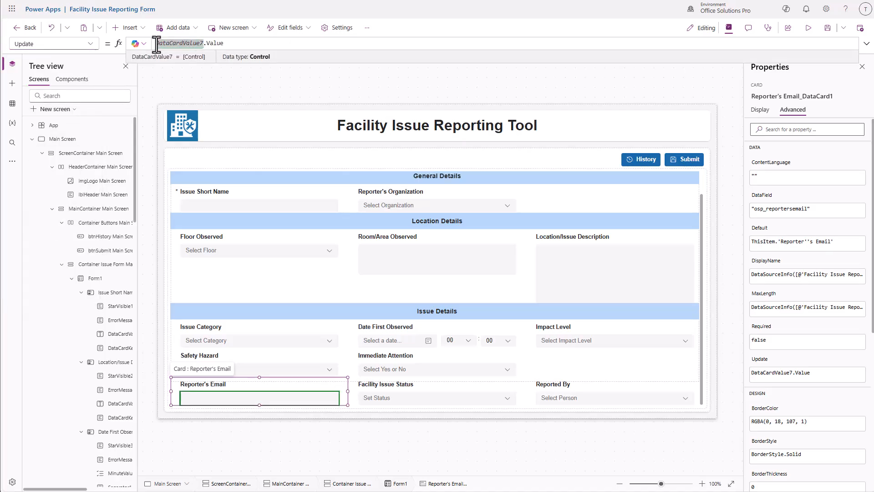
{"action": "type", "text": "//"}
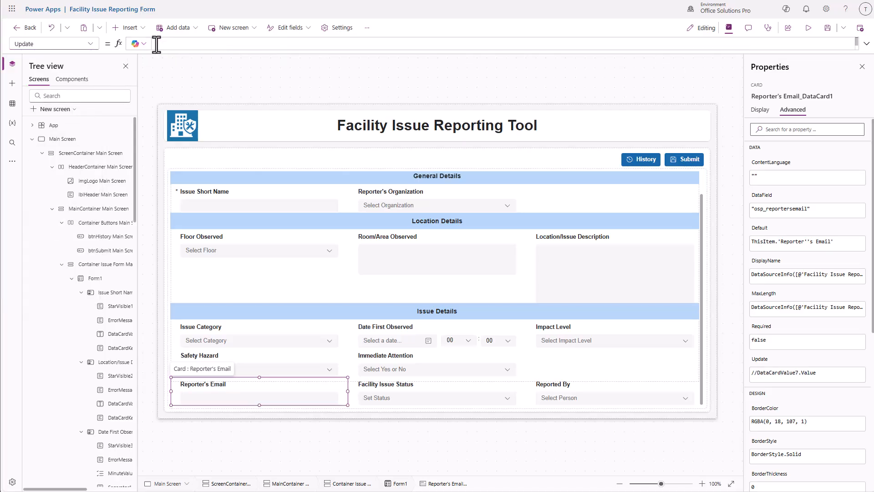
{"action": "type", "text": "gblUser"}
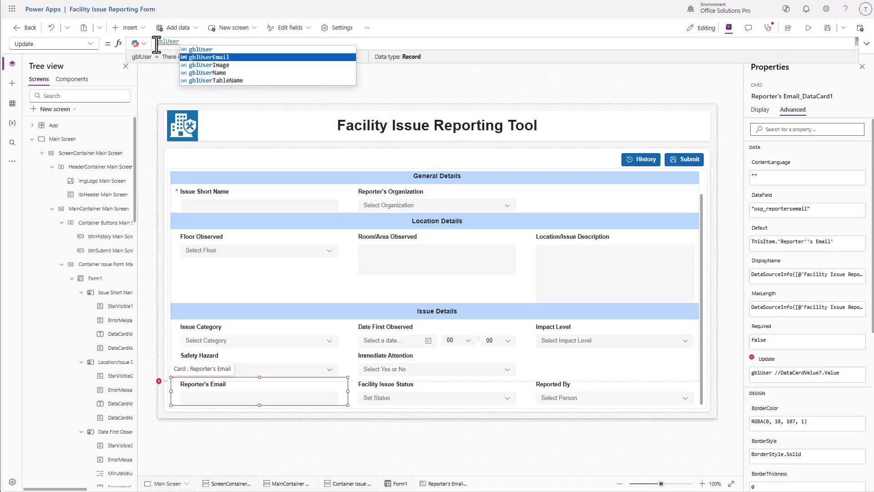
{"action": "key", "text": "Tab"}
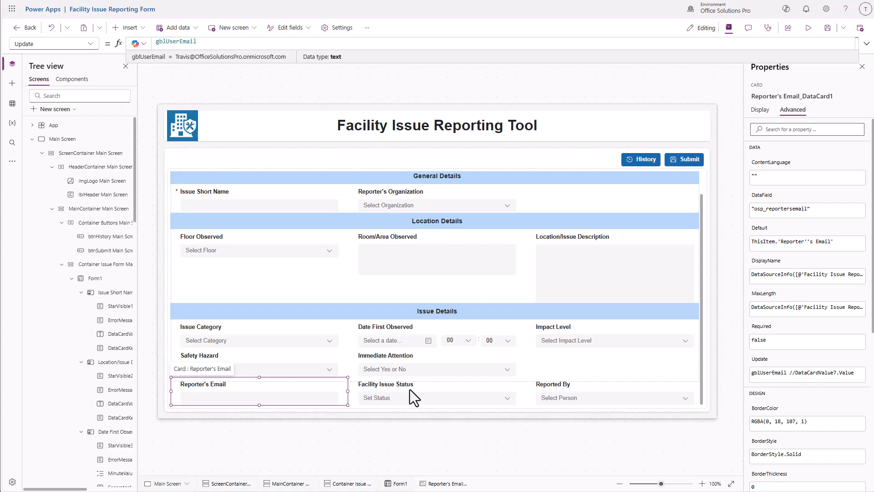
Turn off visibility for the Reporter's Email, Facility Issue Status and Reported By cards
{"action": "left_click", "coordinate": [759, 110]}
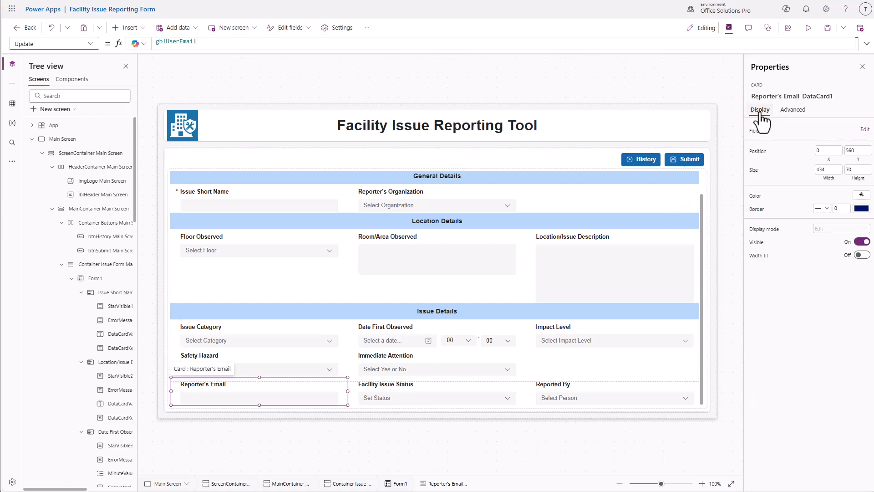
{"action": "left_click", "coordinate": [862, 241]}
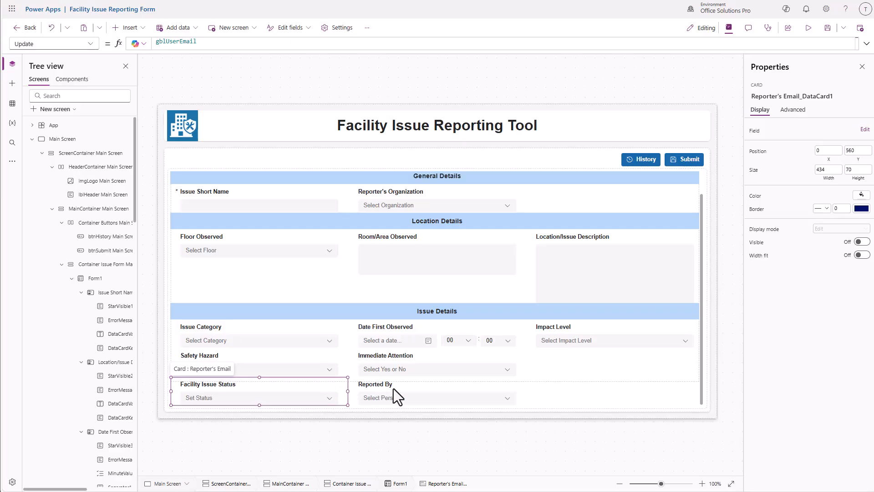
{"action": "left_click", "coordinate": [394, 389]}
{"action": "left_click", "coordinate": [318, 387]}
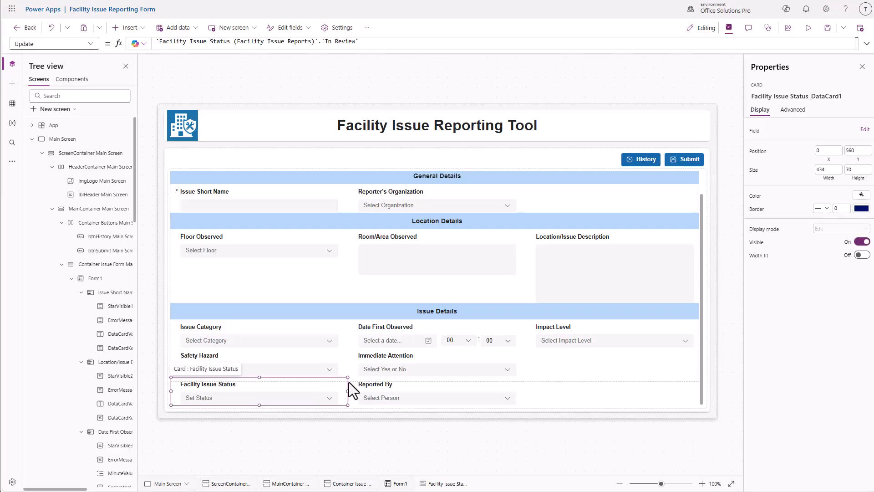
{"action": "left_click", "coordinate": [857, 241]}
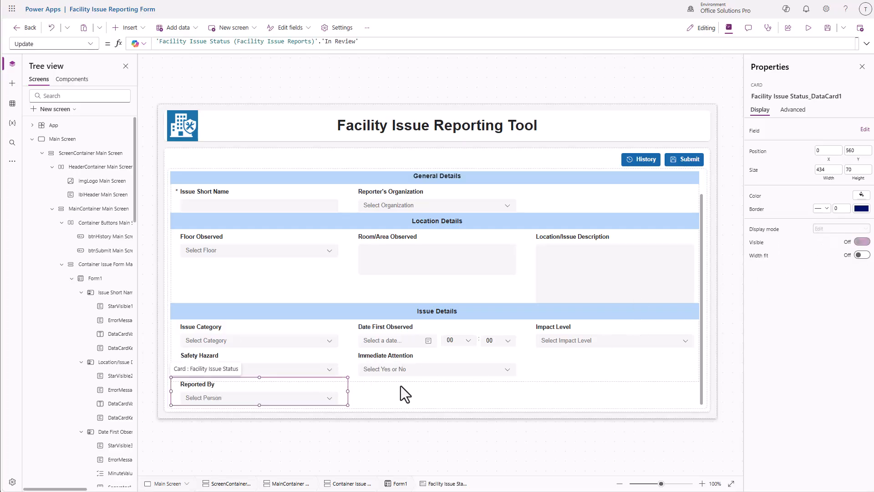
{"action": "left_click", "coordinate": [287, 389]}
{"action": "left_click", "coordinate": [861, 242]}
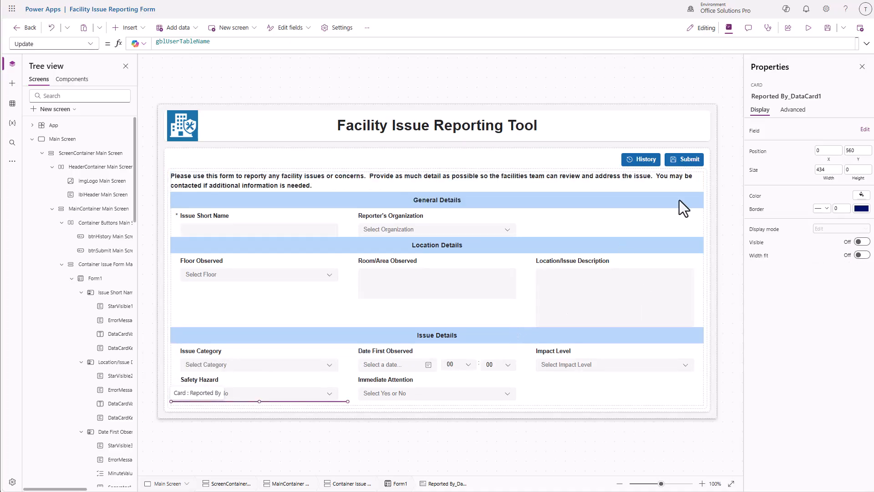
Set the Submit button's OnSelect formula to SubmitForm(Form1);
{"action": "left_click", "coordinate": [682, 163]}
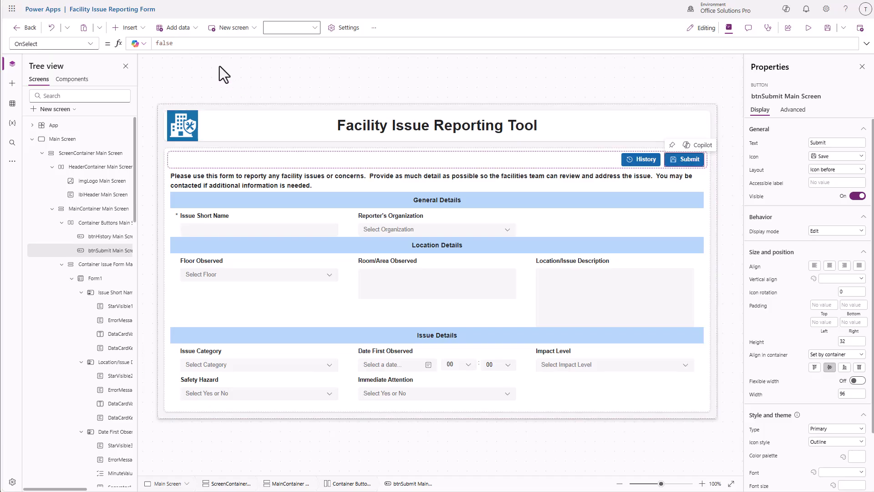
{"action": "double_click", "coordinate": [186, 43]}
{"action": "type", "text": "Su"}
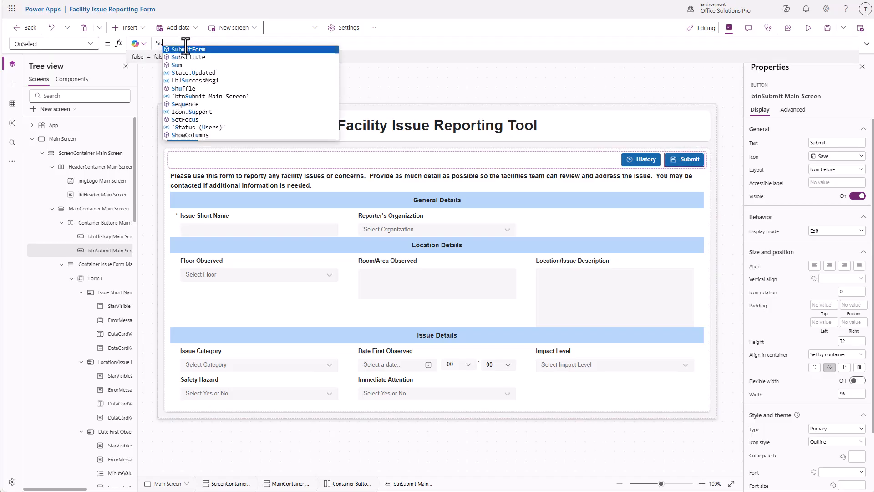
{"action": "type", "text": "bmitForm(for"}
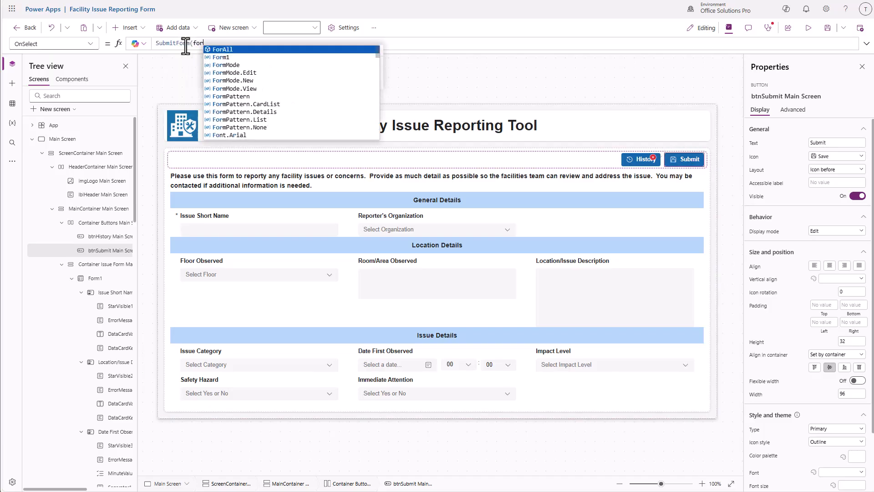
{"action": "key", "text": "Down"}
{"action": "key", "text": "Tab"}
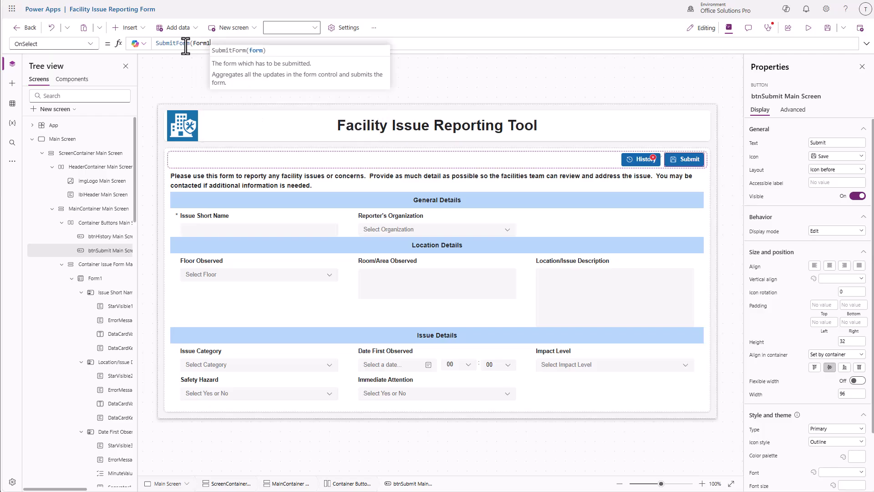
{"action": "type", "text": ");"}
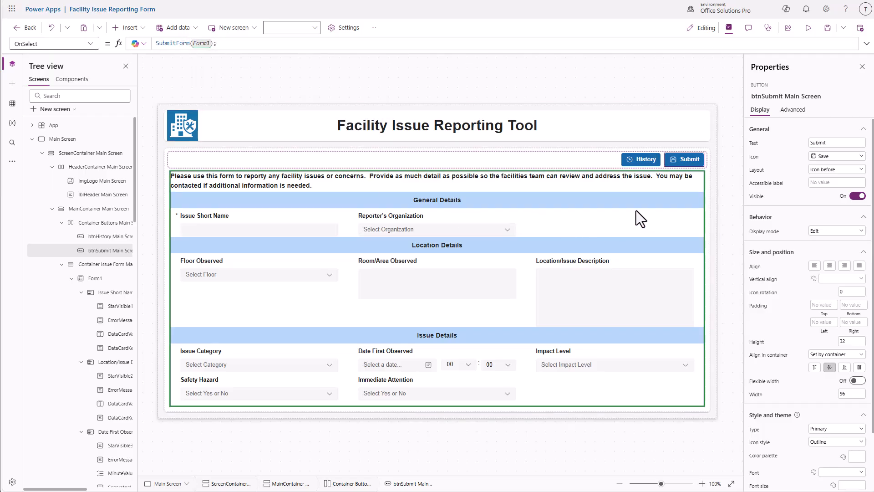
Replace Form1's OnSuccess value with the start of a Notify call carrying the message "Successfully Saved!"
{"action": "left_click", "coordinate": [793, 110]}
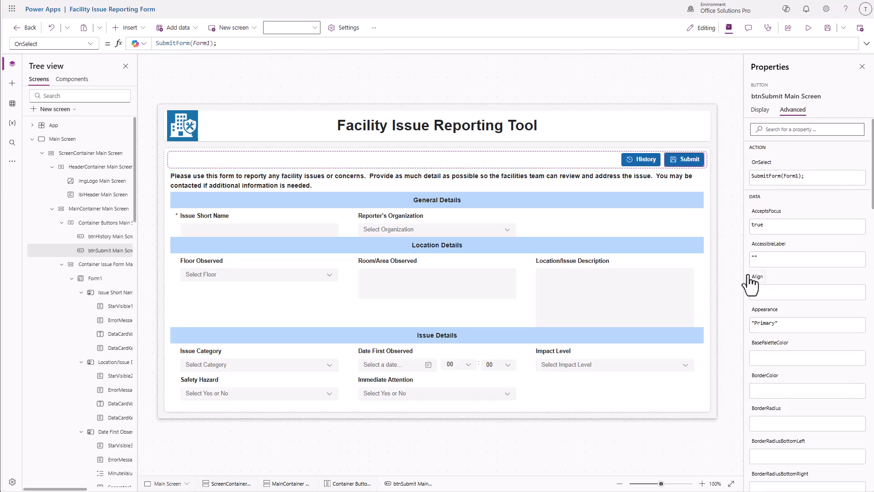
{"action": "left_click", "coordinate": [704, 239]}
{"action": "left_click", "coordinate": [698, 226]}
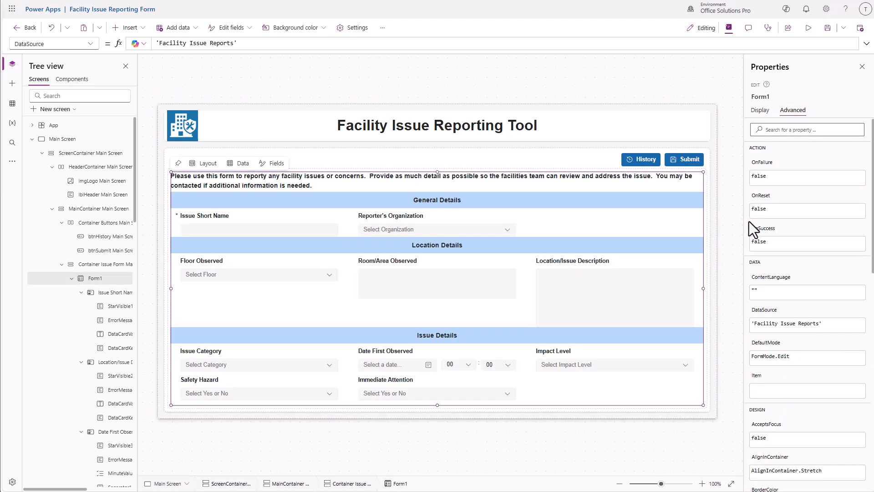
{"action": "left_click", "coordinate": [765, 242]}
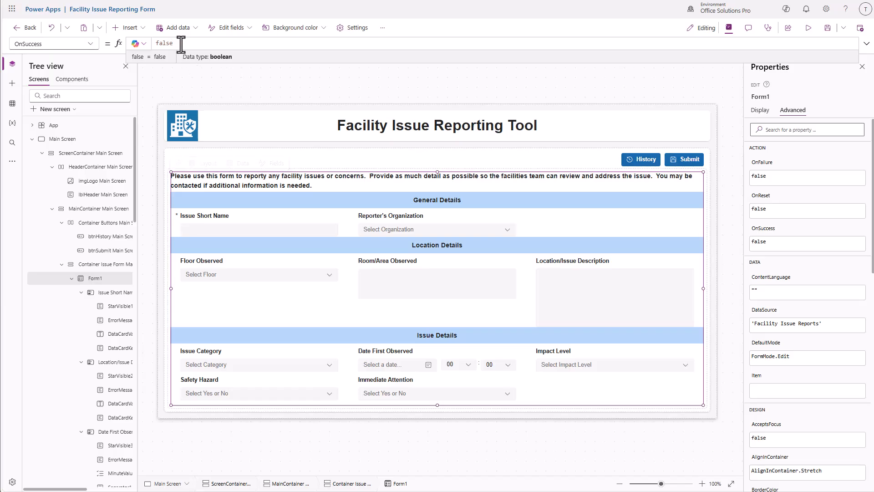
{"action": "left_click_drag", "start_coordinate": [179, 42], "coordinate": [127, 50]}
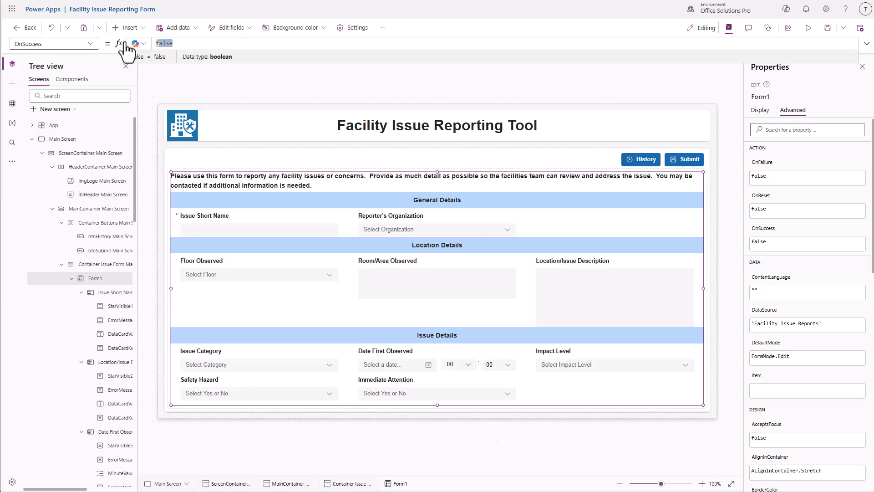
{"action": "type", "text": "Notify"}
{"action": "key", "text": "BackSpace"}
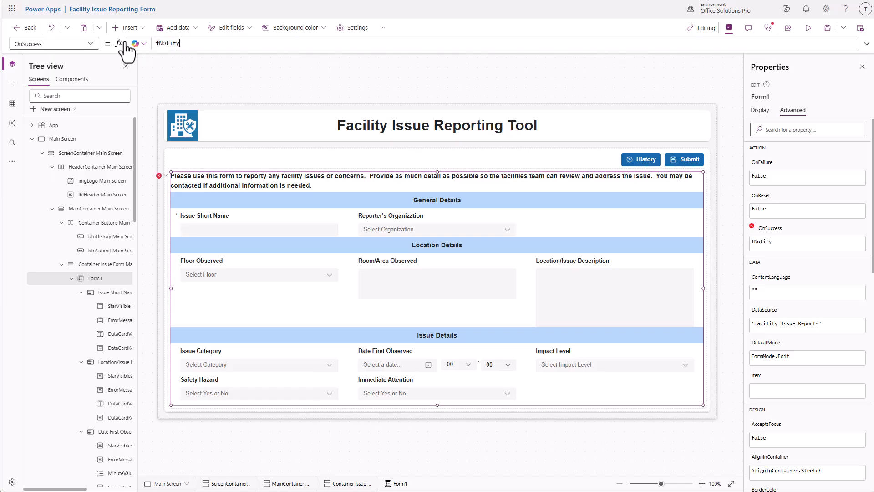
{"action": "key", "text": "BackSpace"}
{"action": "key", "text": "BackSpace"}
{"action": "key", "text": "BackSpace"}
{"action": "key", "text": "BackSpace"}
{"action": "key", "text": "BackSpace"}
{"action": "key", "text": "BackSpace"}
{"action": "key", "text": "BackSpace"}
{"action": "type", "text": "Notify(\"Ssu"}
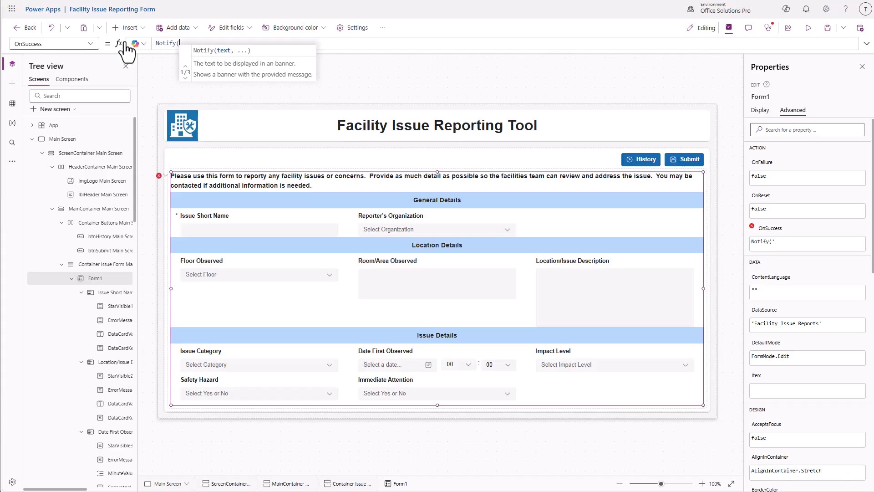
{"action": "key", "text": "BackSpace"}
{"action": "key", "text": "BackSpace"}
{"action": "type", "text": "u"}
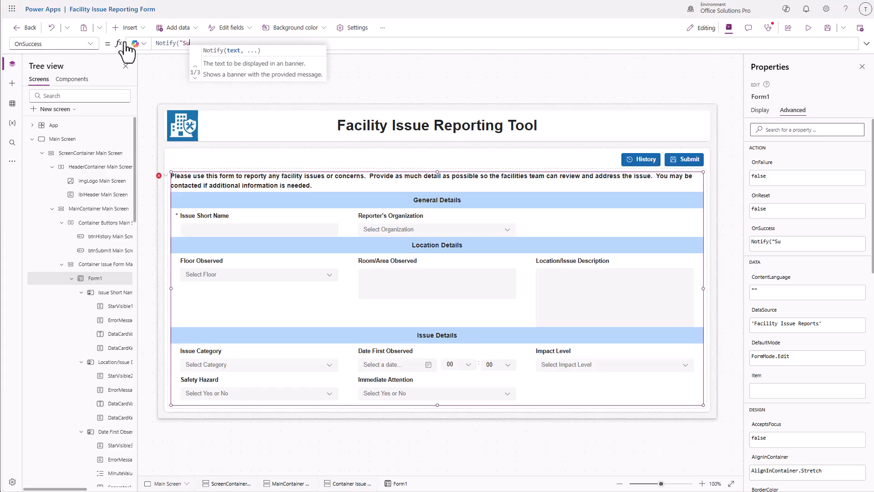
{"action": "type", "text": "ccesf"}
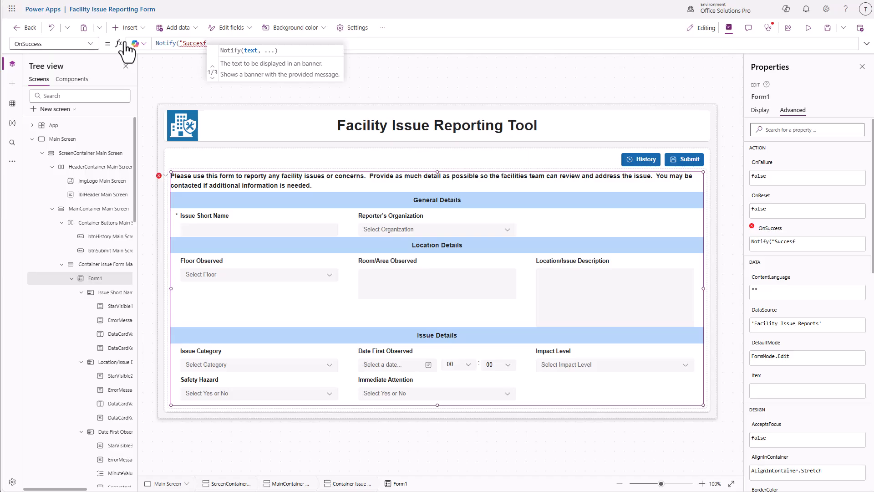
{"action": "key", "text": "BackSpace"}
{"action": "type", "text": "sfully "}
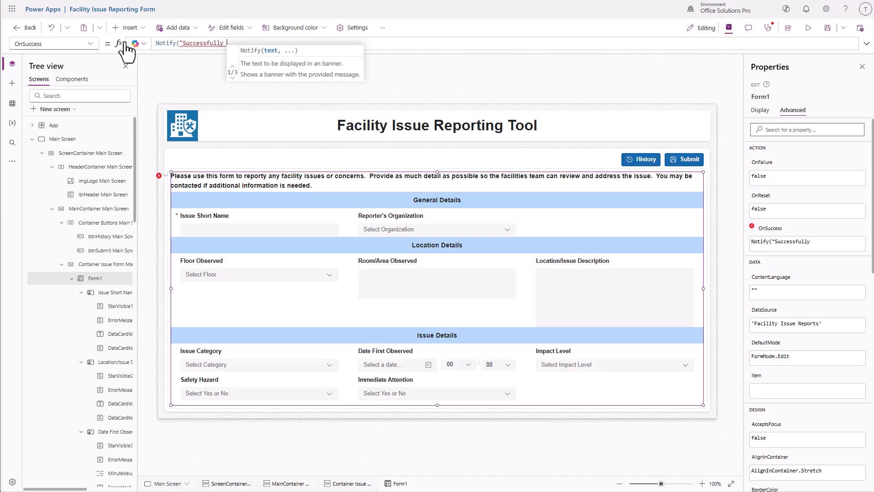
{"action": "type", "text": "Saved"}
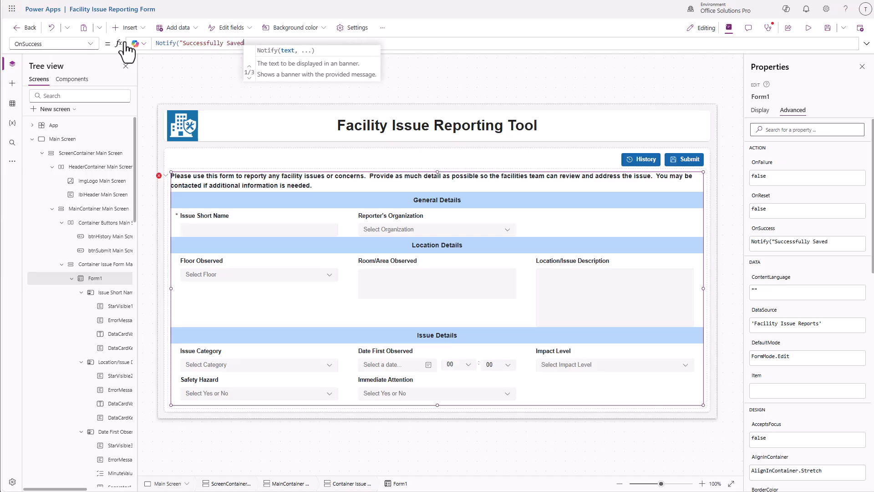
{"action": "type", "text": "!\", "}
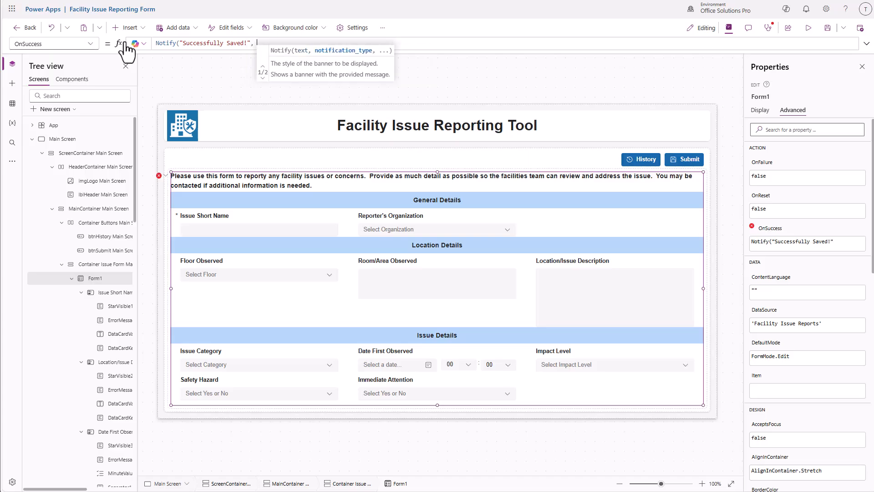
Complete the Notify call with NotificationType.Success and a 1000 timeout, ending it with a semicolon
{"action": "type", "text": "Noti"}
{"action": "key", "text": "Down"}
{"action": "key", "text": "Down"}
{"action": "key", "text": "Down"}
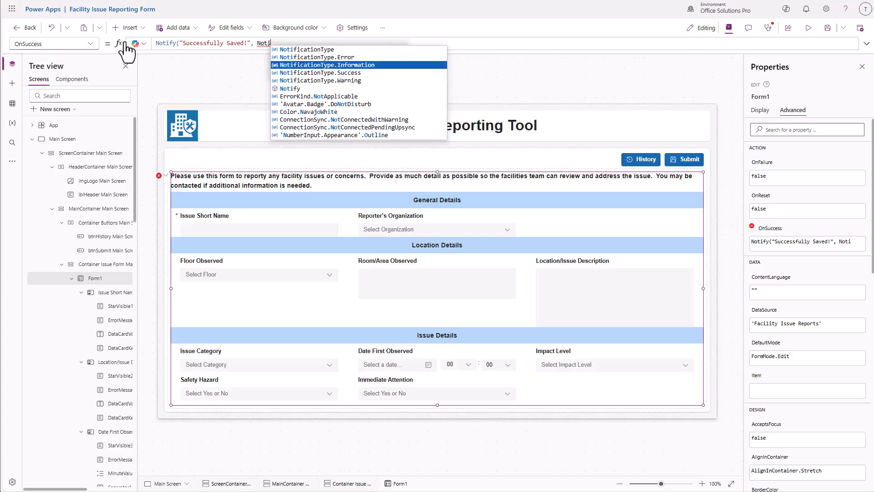
{"action": "key", "text": "Tab"}
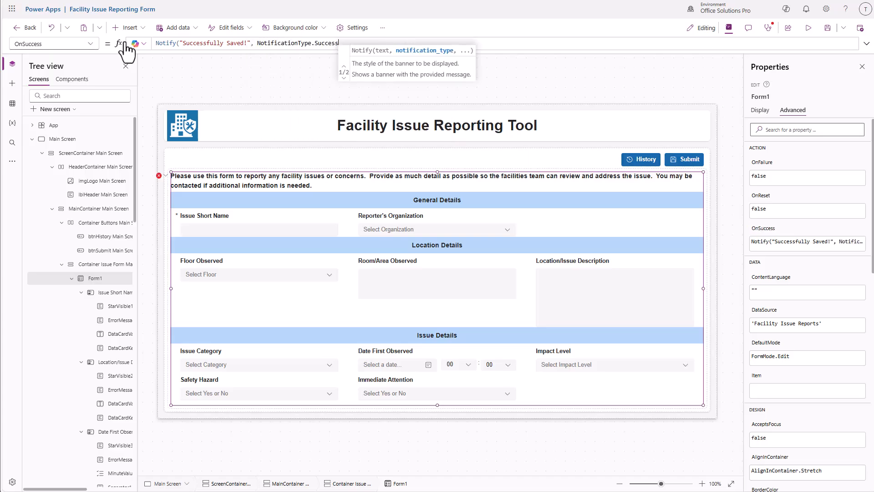
{"action": "type", "text": ", 1000);"}
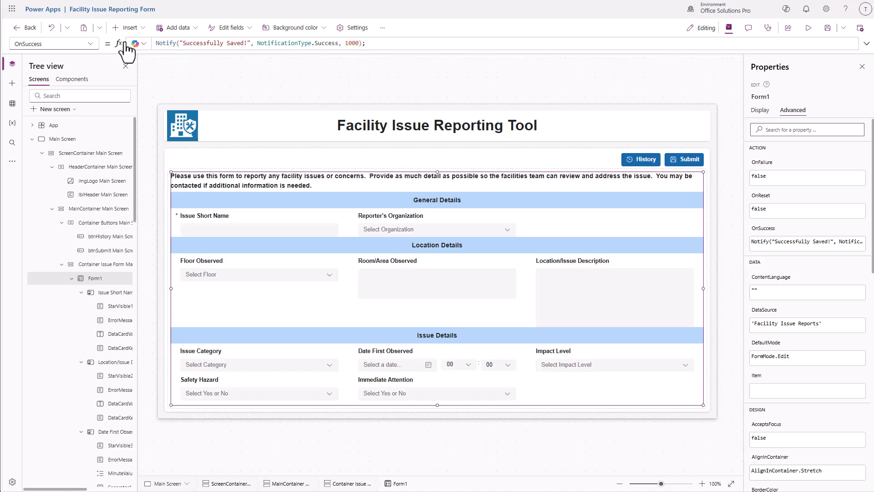
Add a second line to the OnSuccess formula: Navigate('Thank You Screen',ScreenTransition.CoverRight);
{"action": "key", "text": "shift+Return"}
{"action": "type", "text": "Navigate(("}
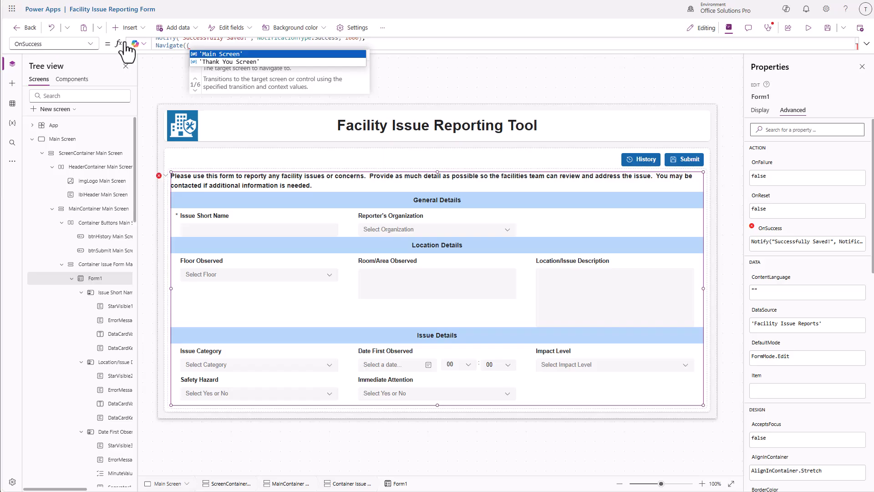
{"action": "key", "text": "BackSpace"}
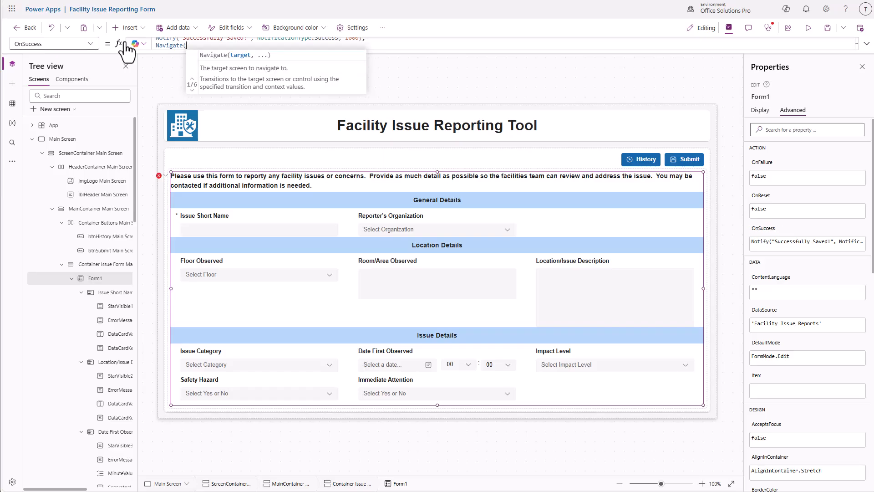
{"action": "type", "text": "T"}
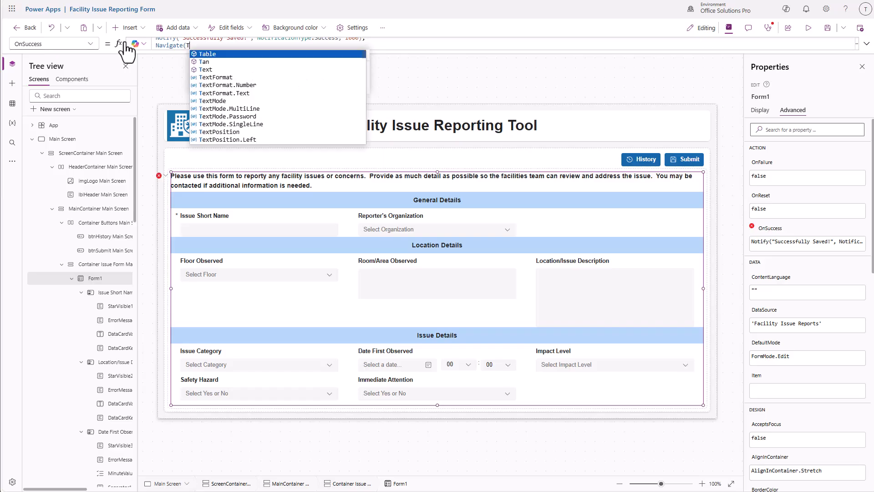
{"action": "type", "text": "hank"}
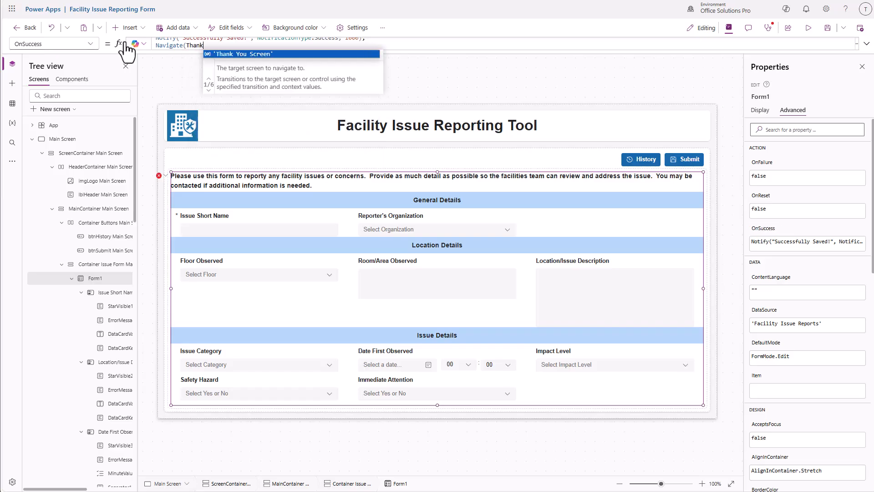
{"action": "key", "text": "Tab"}
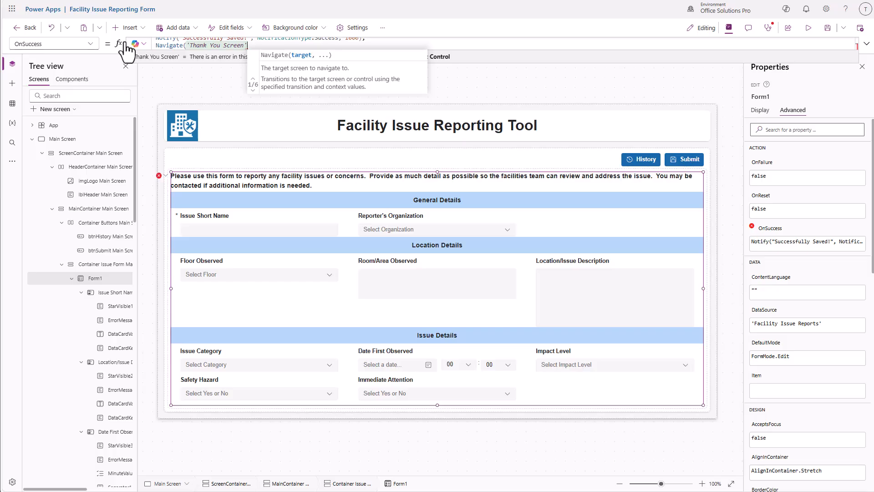
{"action": "type", "text": ","}
{"action": "key", "text": "Down"}
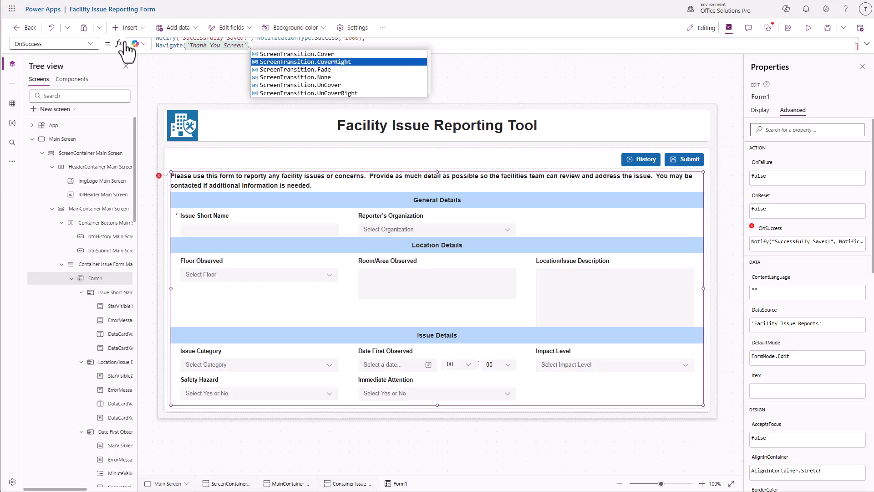
{"action": "key", "text": "Tab"}
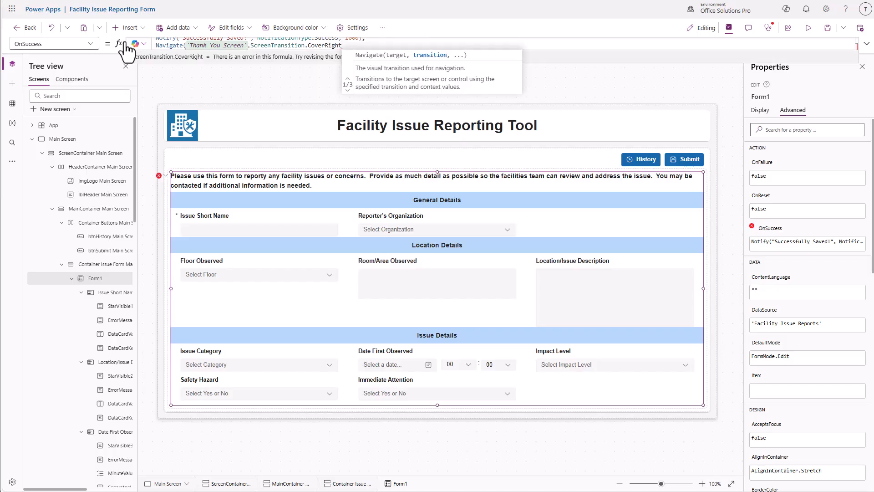
{"action": "type", "text": ");"}
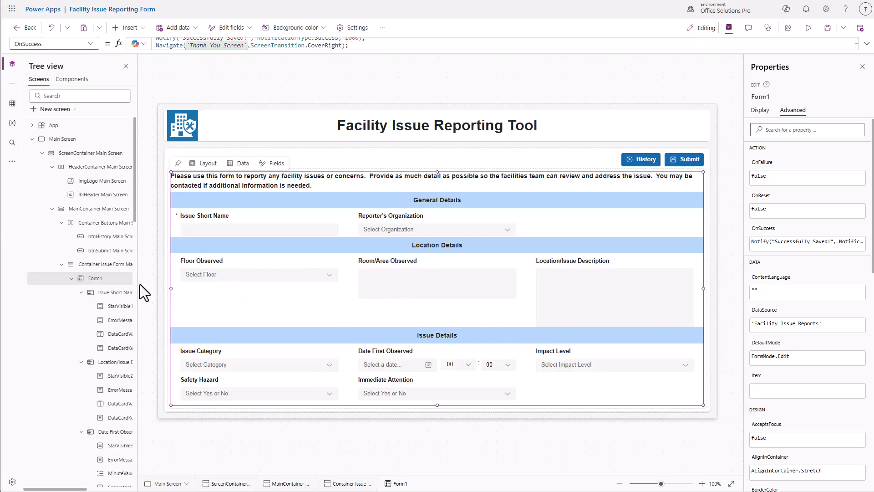
Rename Form1 as frmFacility Issue Main Screen
{"action": "double_click", "coordinate": [103, 280]}
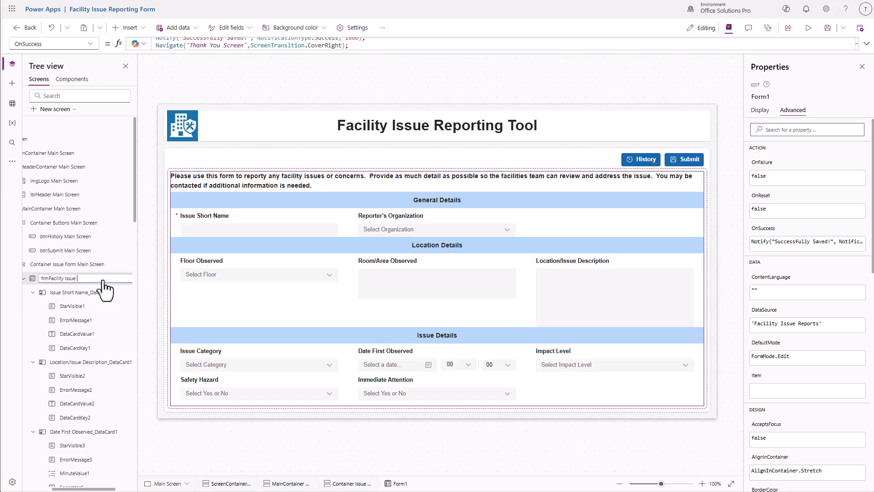
{"action": "type", "text": "frmFacility Issue Main Screen"}
{"action": "key", "text": "Return"}
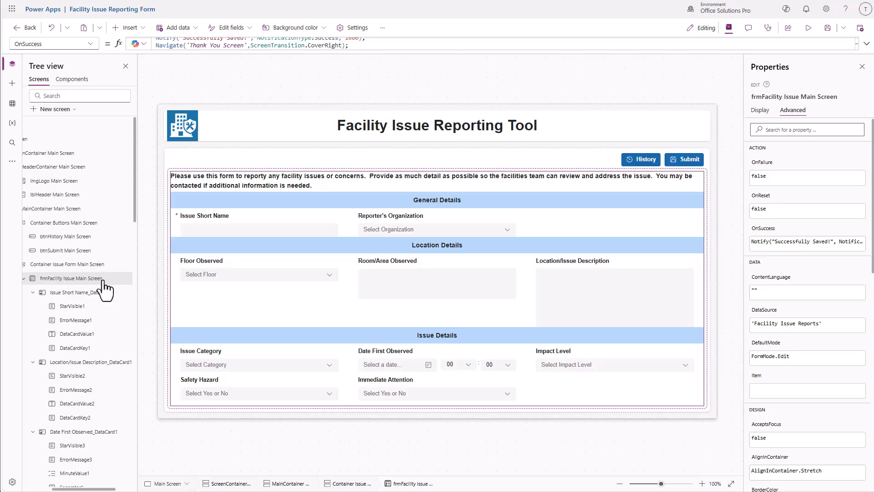
Set Required to true on all thirteen data cards of the form, from Issue Short Name through Safety Hazard
{"action": "left_click", "coordinate": [33, 293]}
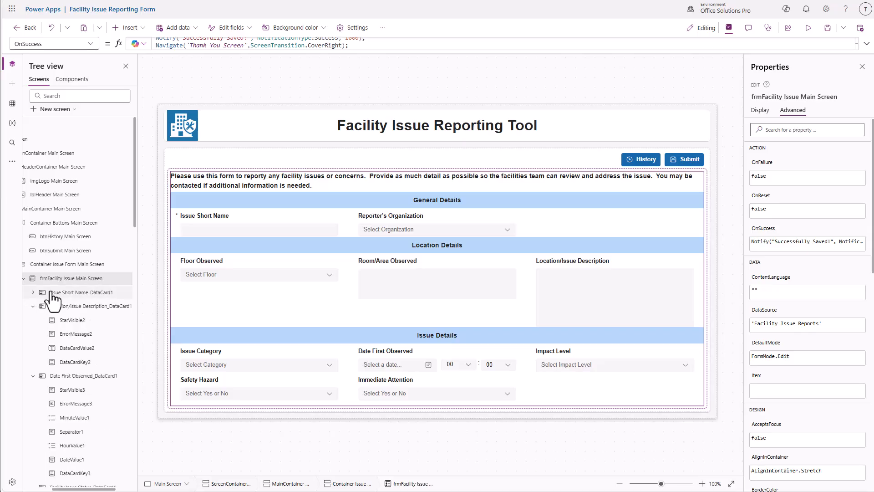
{"action": "left_click", "coordinate": [73, 307]}
{"action": "left_click", "coordinate": [77, 293]}
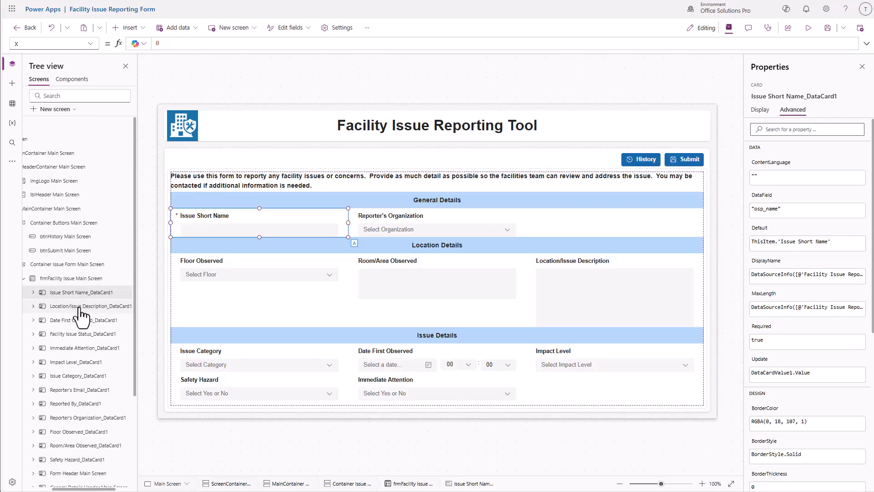
{"action": "left_click", "coordinate": [75, 307], "text": "ctrl"}
{"action": "left_click", "coordinate": [75, 321], "text": "ctrl"}
{"action": "left_click", "coordinate": [74, 336], "text": "ctrl"}
{"action": "left_click", "coordinate": [73, 349], "text": "ctrl"}
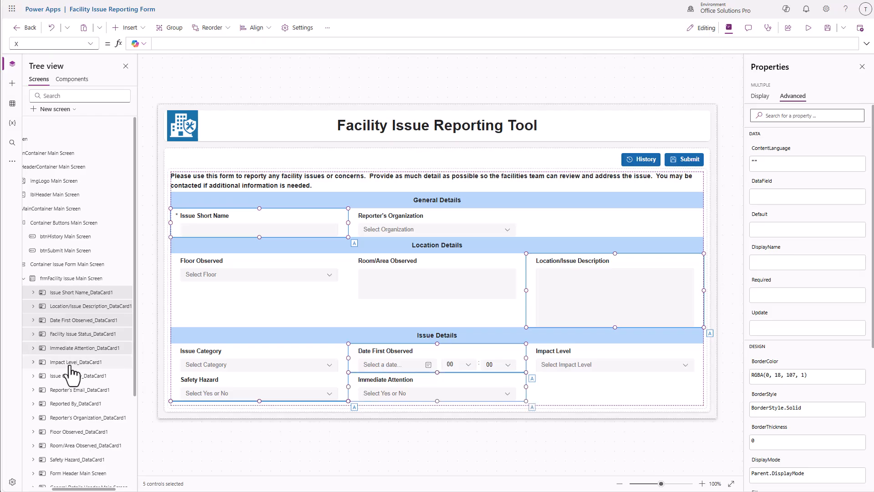
{"action": "left_click", "coordinate": [71, 363], "text": "ctrl"}
{"action": "left_click", "coordinate": [68, 376], "text": "ctrl"}
{"action": "left_click", "coordinate": [64, 391], "text": "ctrl"}
{"action": "left_click", "coordinate": [65, 404], "text": "ctrl"}
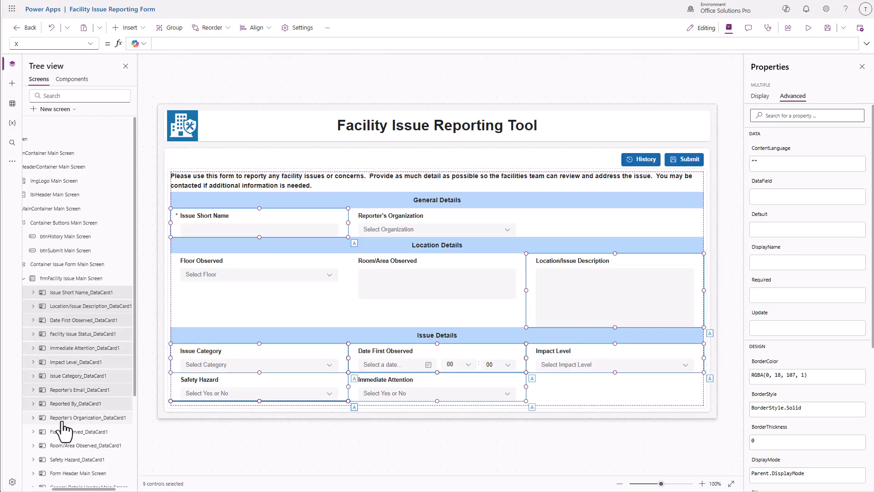
{"action": "left_click", "coordinate": [66, 418], "text": "ctrl"}
{"action": "left_click", "coordinate": [67, 432], "text": "ctrl"}
{"action": "left_click", "coordinate": [67, 445], "text": "ctrl"}
{"action": "left_click", "coordinate": [66, 459], "text": "ctrl"}
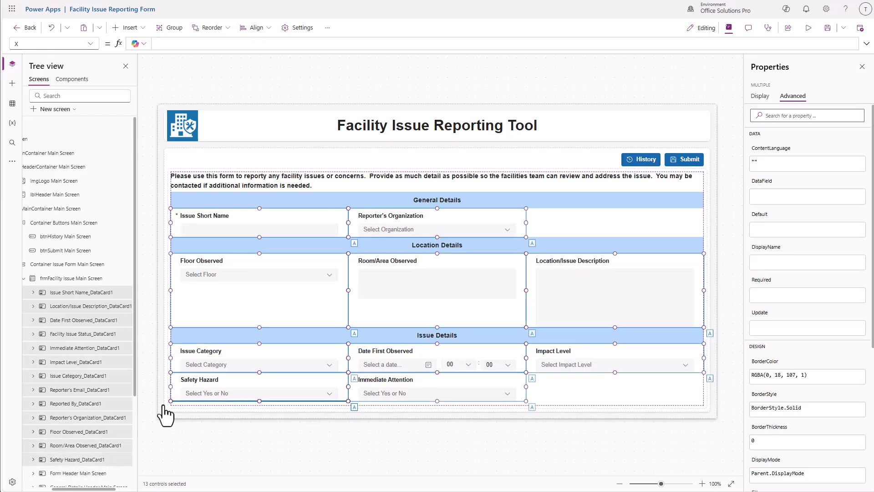
{"action": "left_click", "coordinate": [768, 295]}
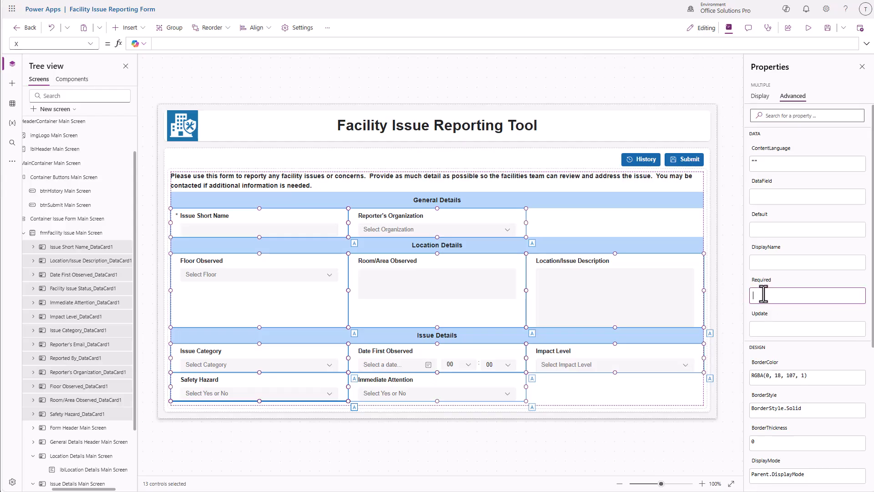
{"action": "type", "text": "true"}
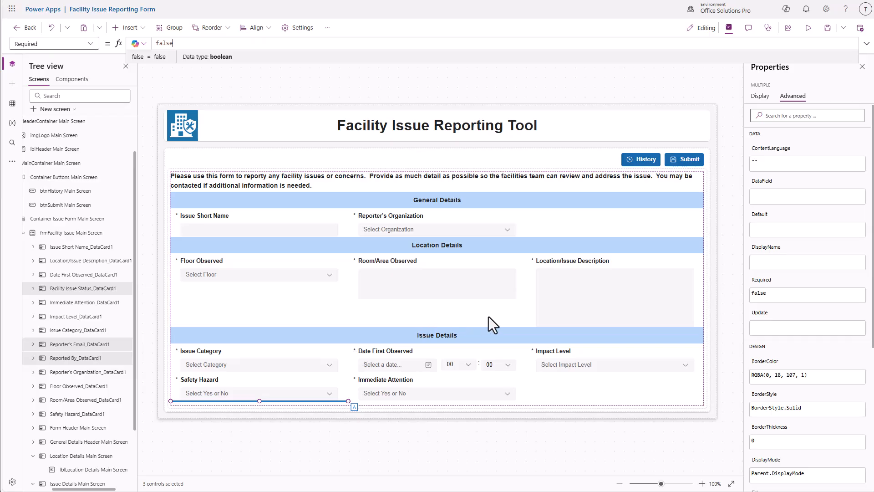
Replace the History button's Visible value with the start of a formula: If(CountRows(Filter('Facility Issue Reports'
{"action": "left_click", "coordinate": [643, 161]}
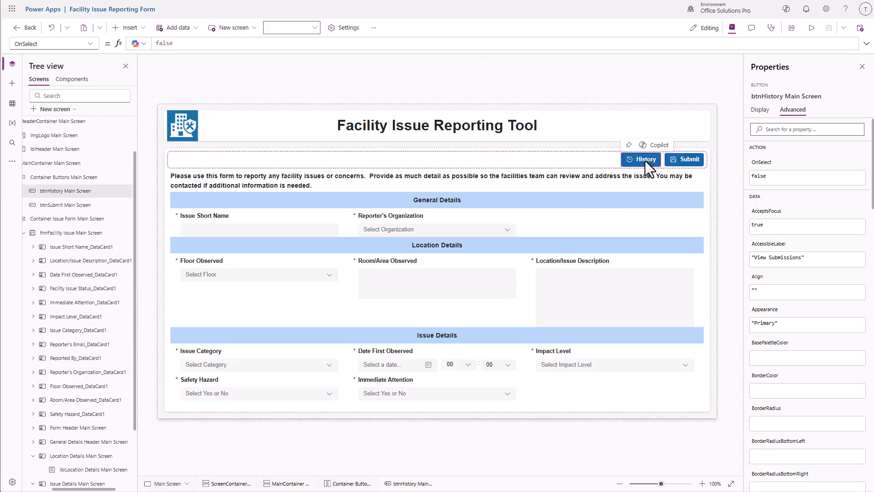
{"action": "left_click", "coordinate": [759, 109]}
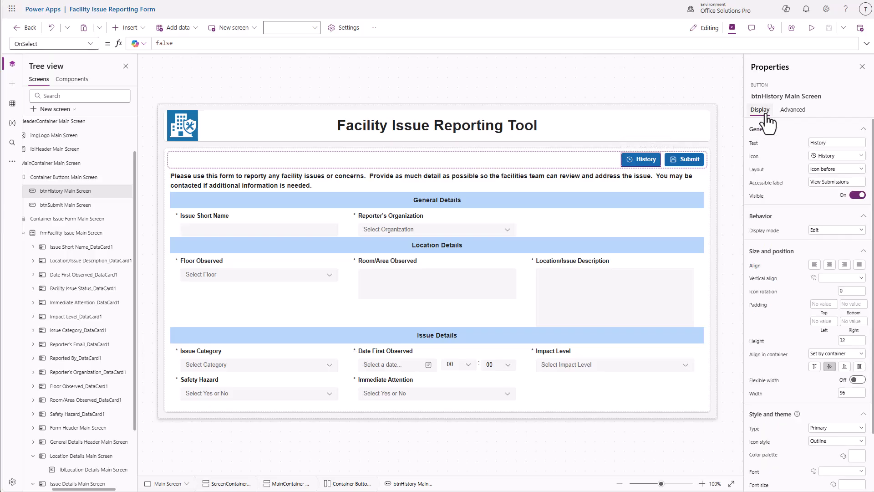
{"action": "left_click", "coordinate": [768, 199]}
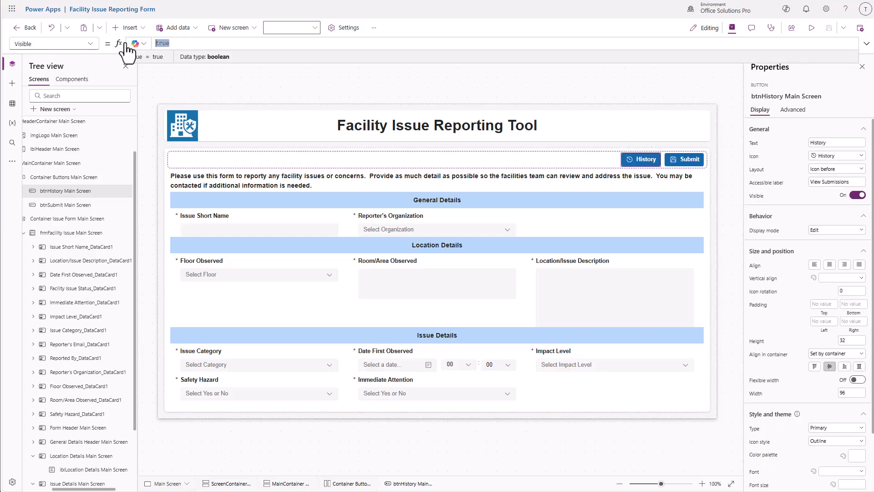
{"action": "type", "text": "If"}
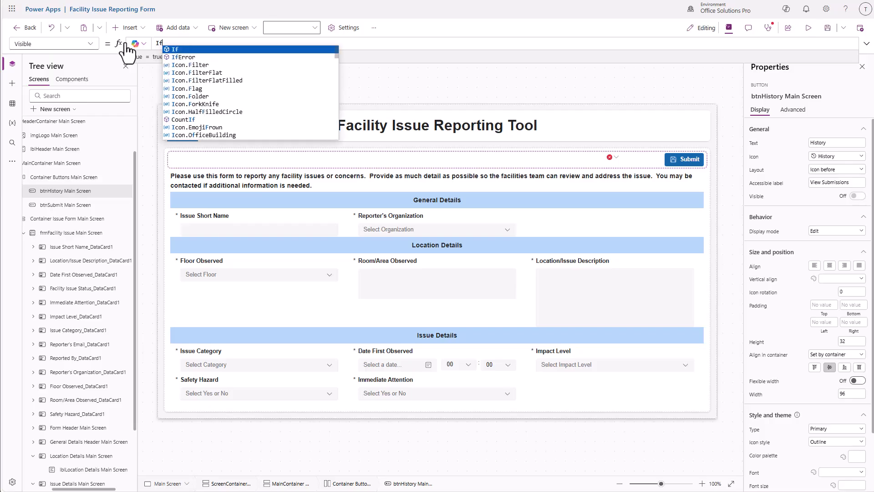
{"action": "type", "text": "(CountRows"}
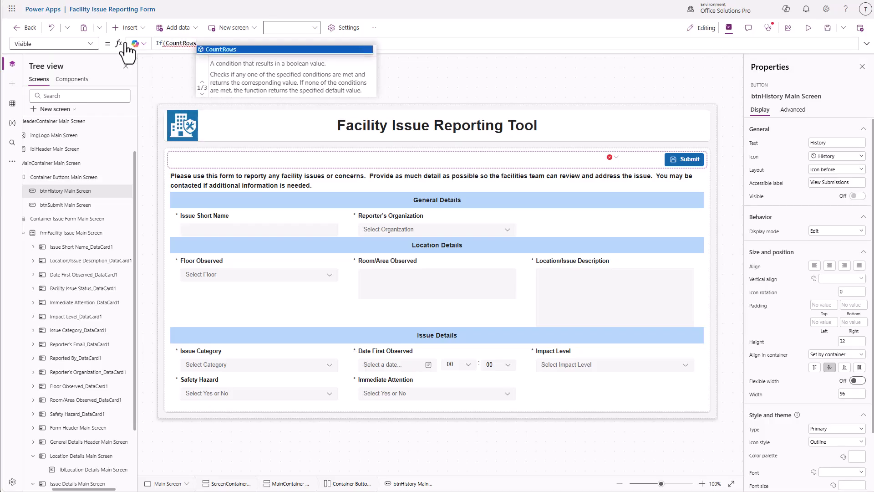
{"action": "type", "text": "("}
{"action": "type", "text": "Fi"}
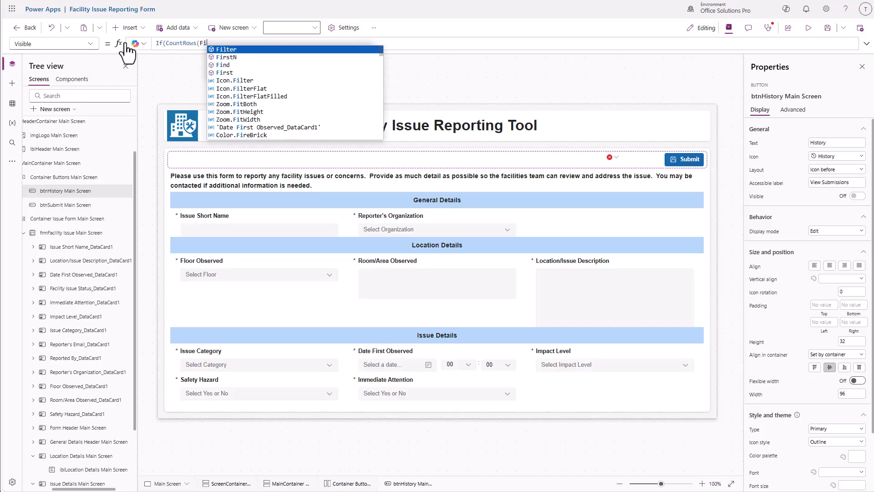
{"action": "type", "text": "lter('Fa"}
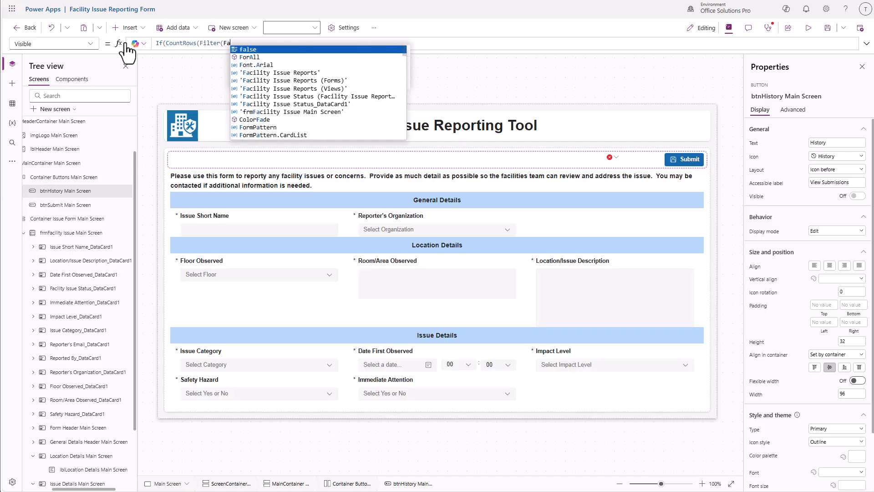
{"action": "type", "text": "c"}
{"action": "key", "text": "Tab"}
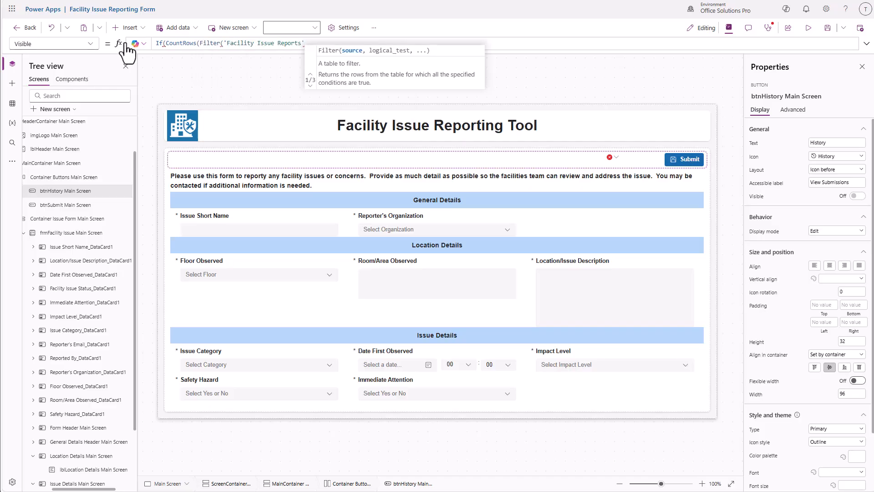
Add the Filter condition 'Reported By'.'Primary Email' = gblUserEmail to the Visible formula
{"action": "type", "text": ", Reported"}
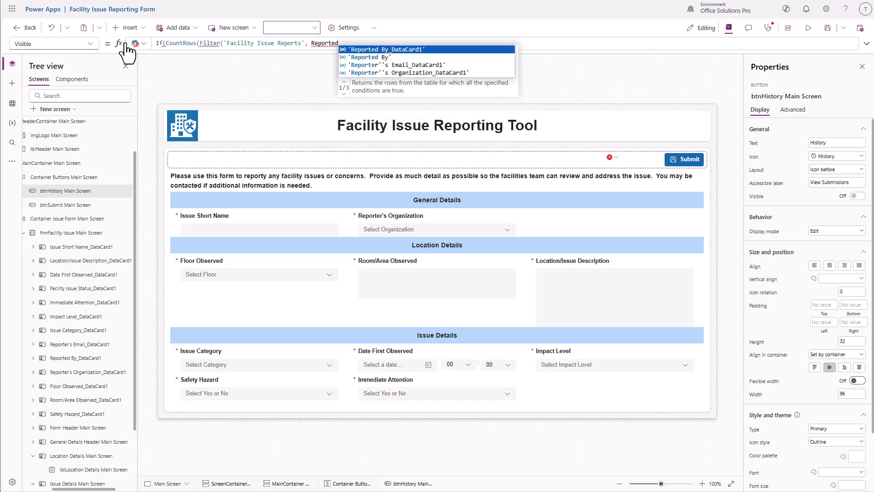
{"action": "key", "text": "Down"}
{"action": "key", "text": "Tab"}
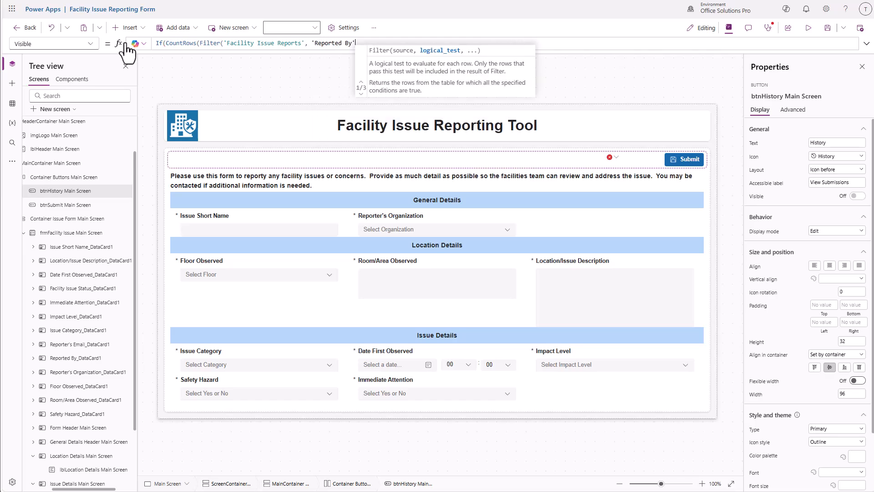
{"action": "type", "text": ".Primary"}
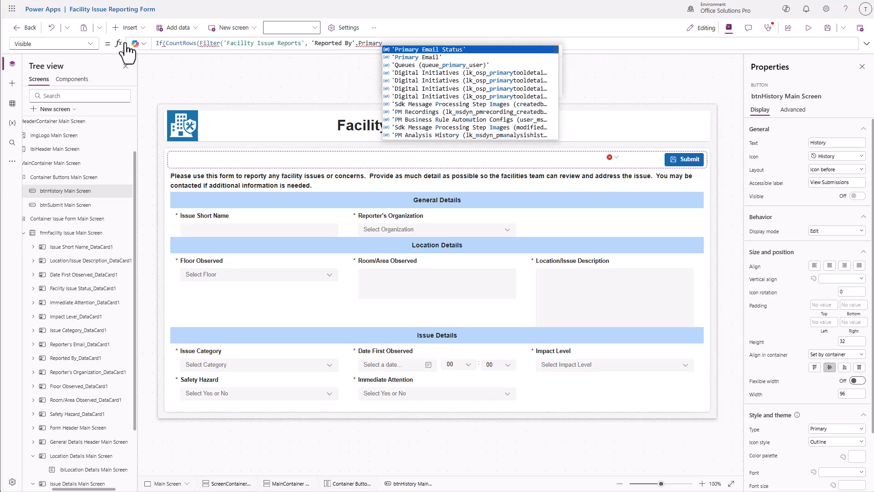
{"action": "key", "text": "Down"}
{"action": "key", "text": "Tab"}
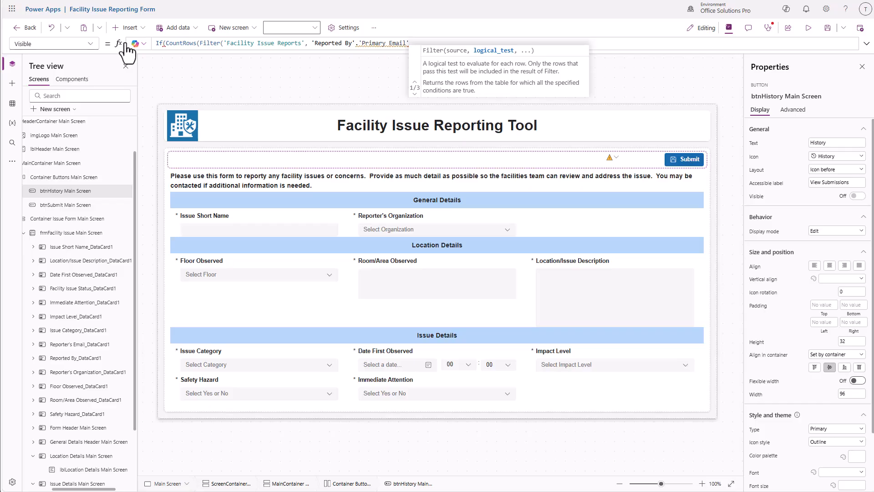
{"action": "type", "text": "= gbl"}
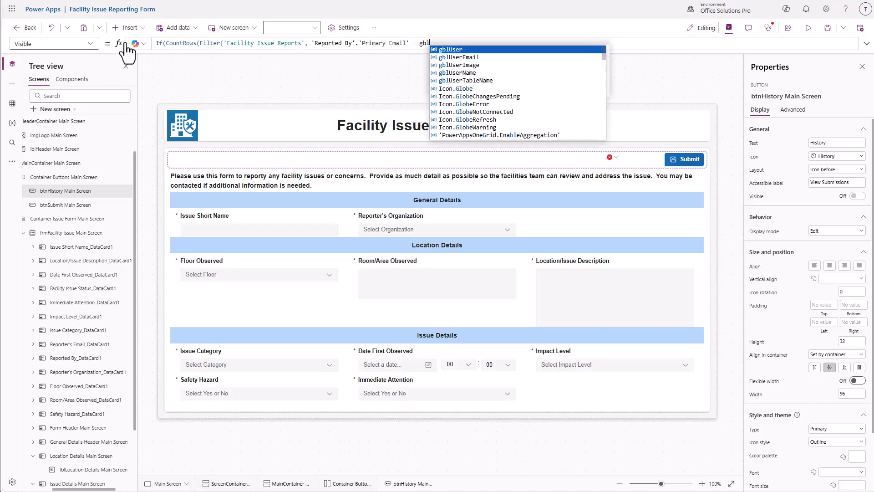
{"action": "key", "text": "Down"}
{"action": "key", "text": "Tab"}
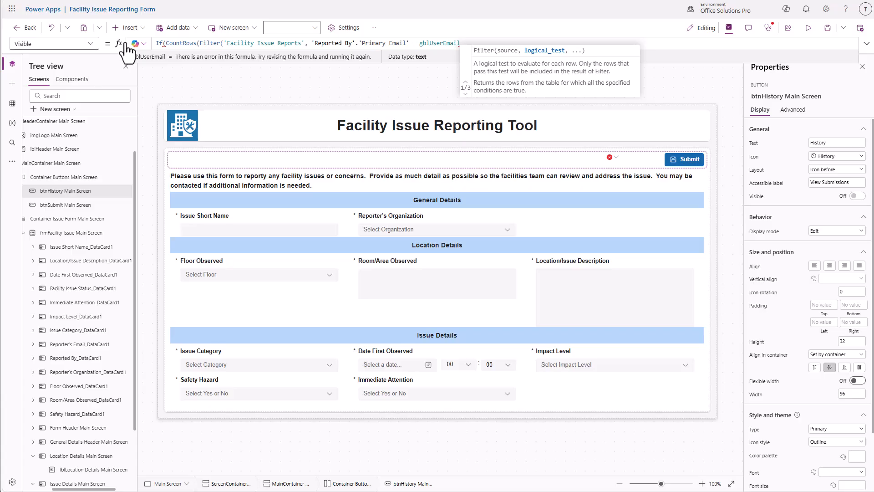
Close the Filter and CountRows calls and finish the Visible formula with > 0, true, false)
{"action": "type", "text": "))"}
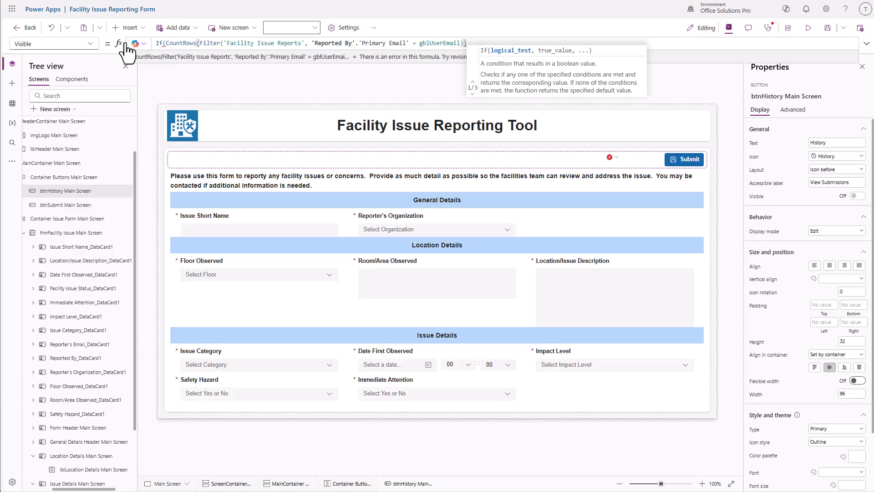
{"action": "type", "text": " >"}
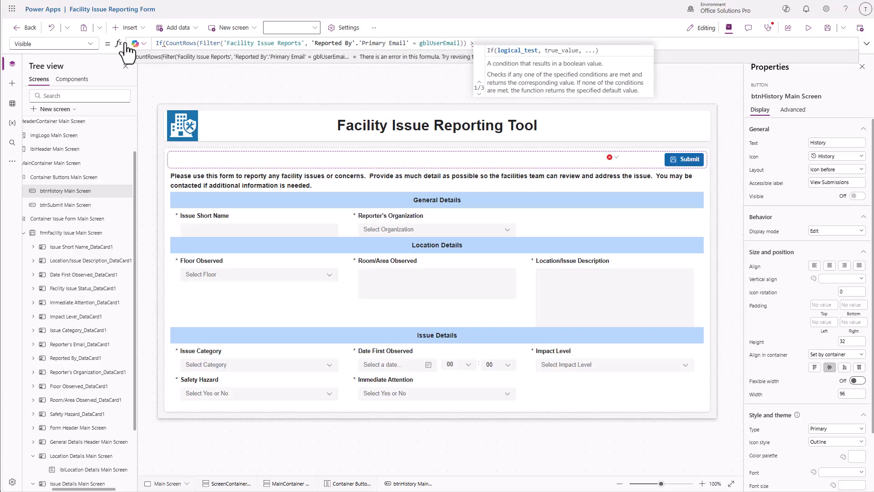
{"action": "type", "text": " 0"}
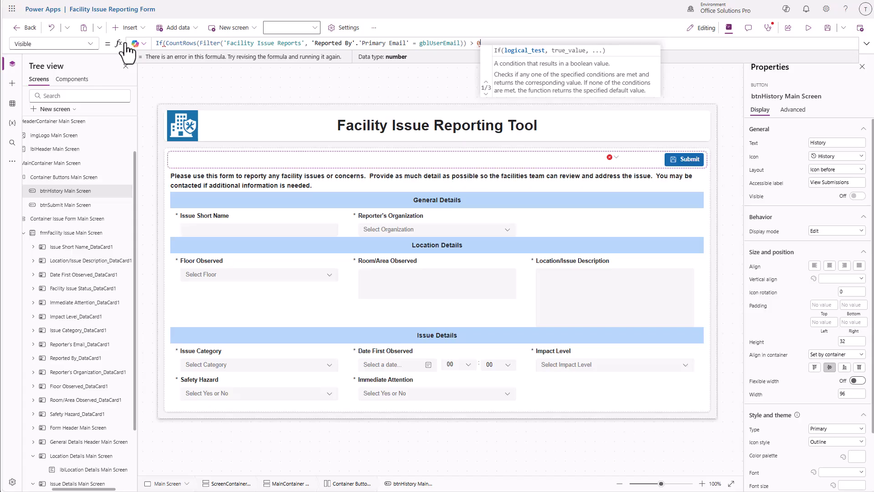
{"action": "type", "text": ", true, fal"}
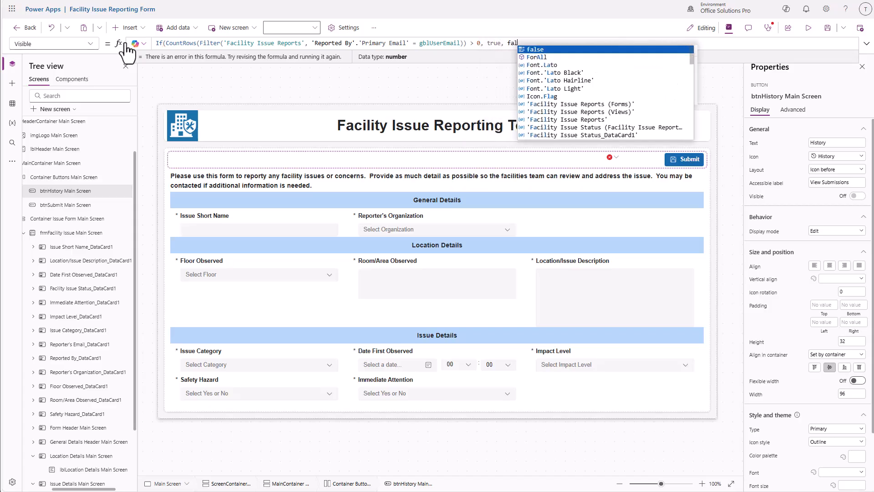
{"action": "type", "text": "se)"}
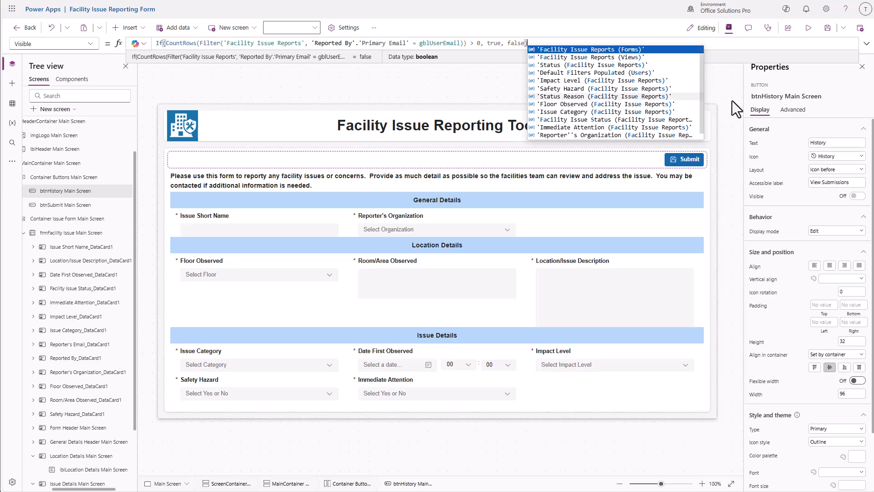
Replace the History button's OnSelect value with the start of a Navigate( call
{"action": "left_click", "coordinate": [790, 111]}
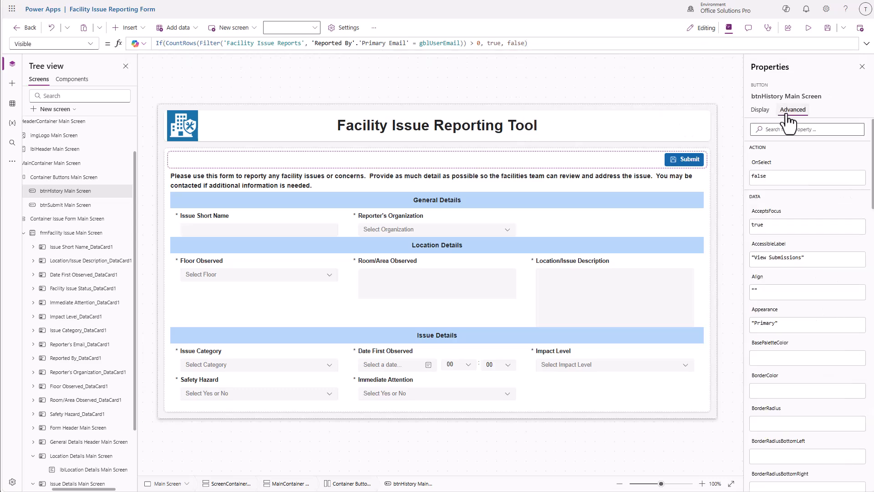
{"action": "left_click", "coordinate": [765, 176]}
{"action": "double_click", "coordinate": [180, 44]}
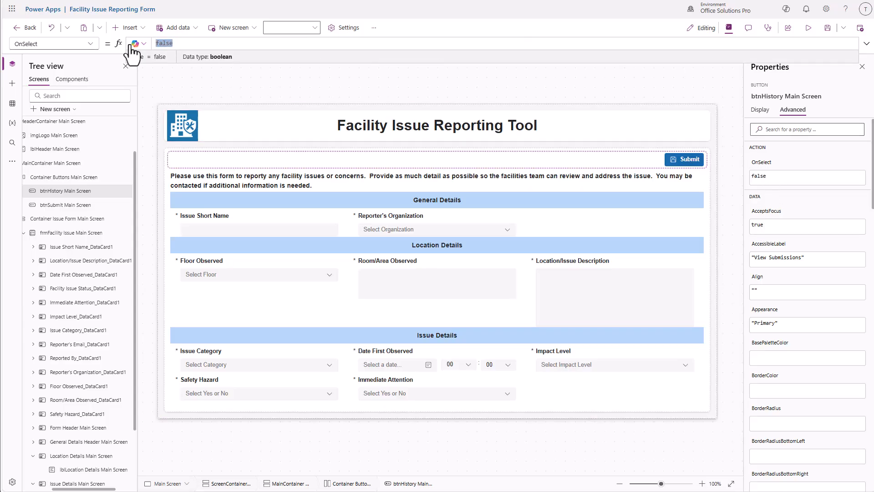
{"action": "type", "text": "Navigate("}
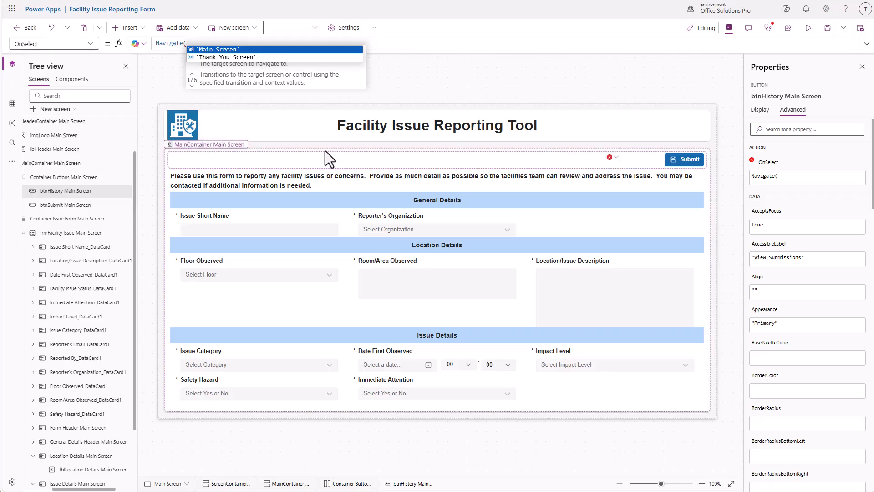
Duplicate the Main Screen together with all its containers and controls
{"action": "scroll", "coordinate": [69, 353], "scroll_direction": "up", "scroll_amount": 1}
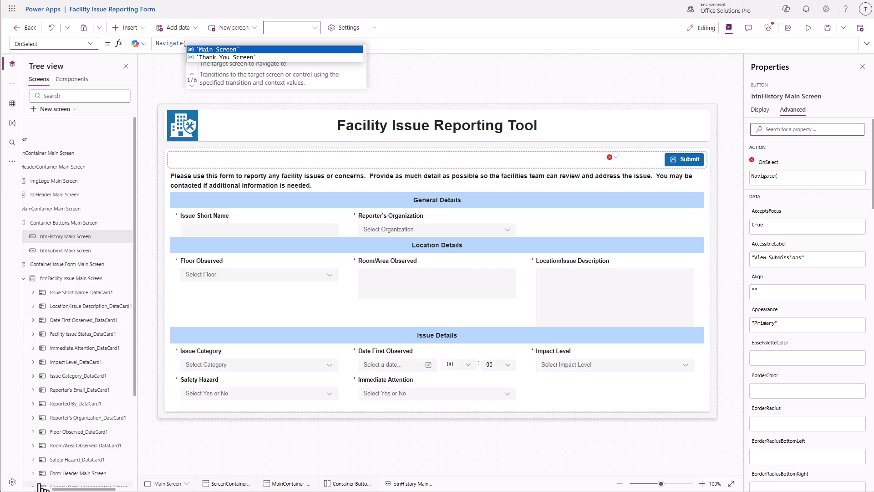
{"action": "scroll", "coordinate": [60, 319], "scroll_direction": "left", "scroll_amount": 2}
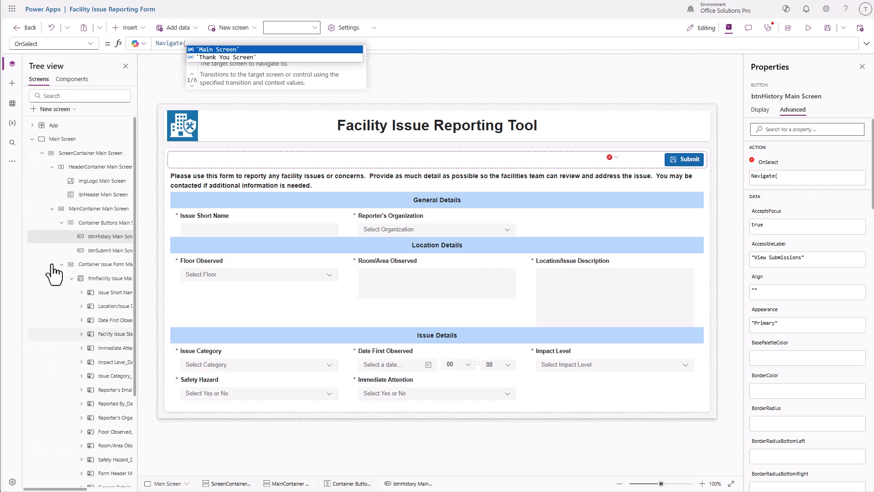
{"action": "right_click", "coordinate": [69, 141]}
{"action": "left_click", "coordinate": [102, 197]}
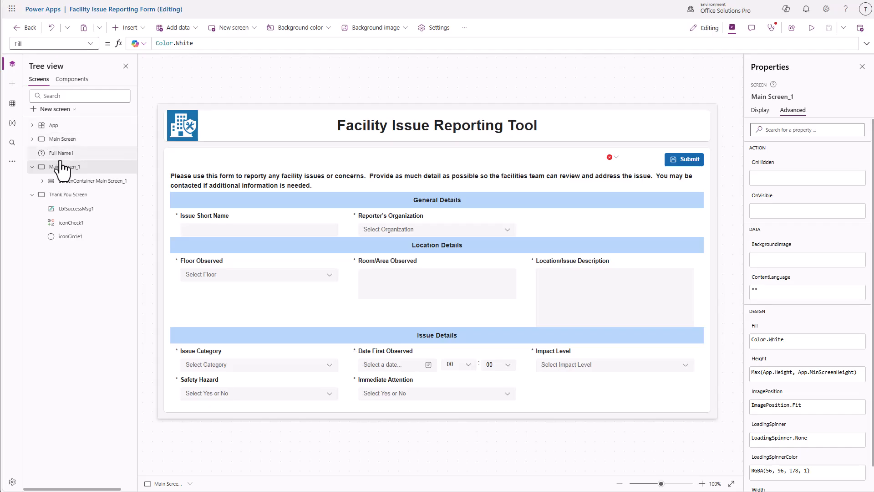
Replace every instance of "Main Screen_1" across the app with "Reporting History Screen"
{"action": "double_click", "coordinate": [84, 167]}
{"action": "key", "text": "ctrl+c"}
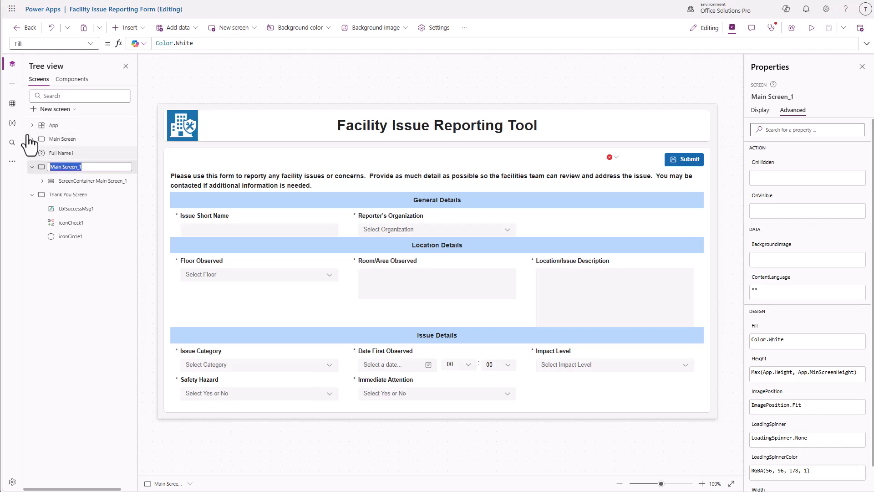
{"action": "left_click", "coordinate": [12, 143]}
{"action": "left_click", "coordinate": [55, 79]}
{"action": "left_click", "coordinate": [53, 96]}
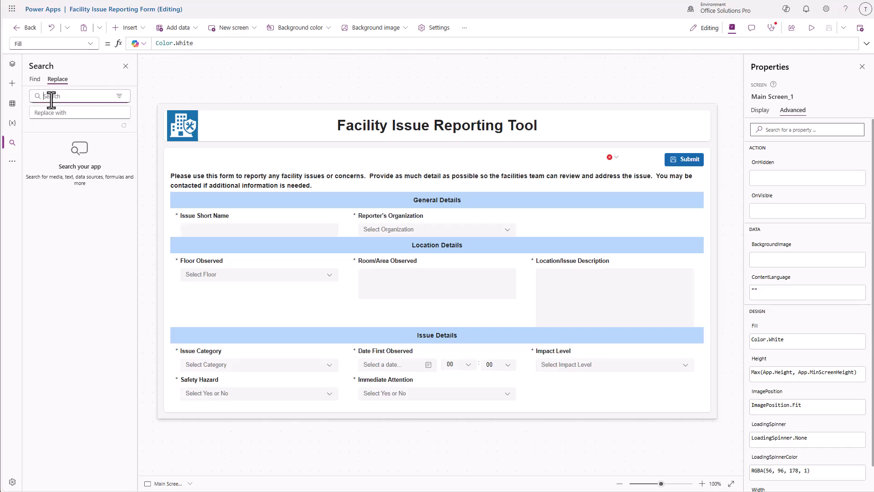
{"action": "key", "text": "ctrl+v"}
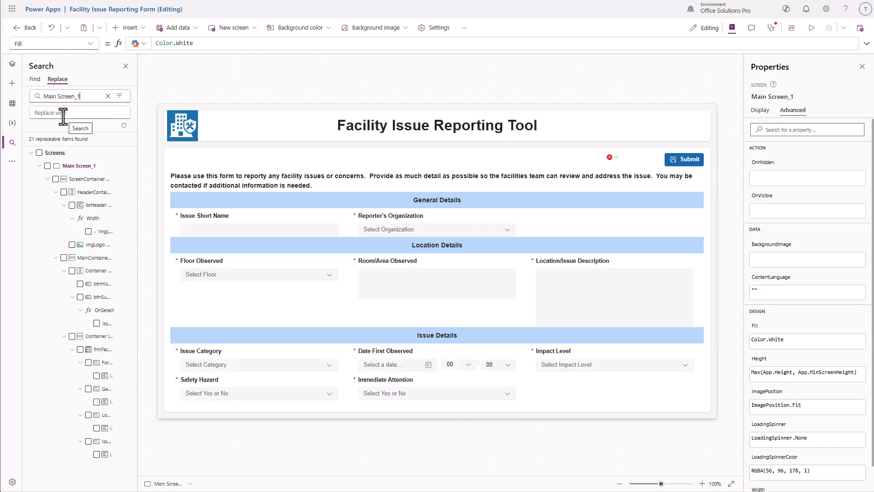
{"action": "left_click", "coordinate": [62, 114]}
{"action": "type", "text": "Reporting"}
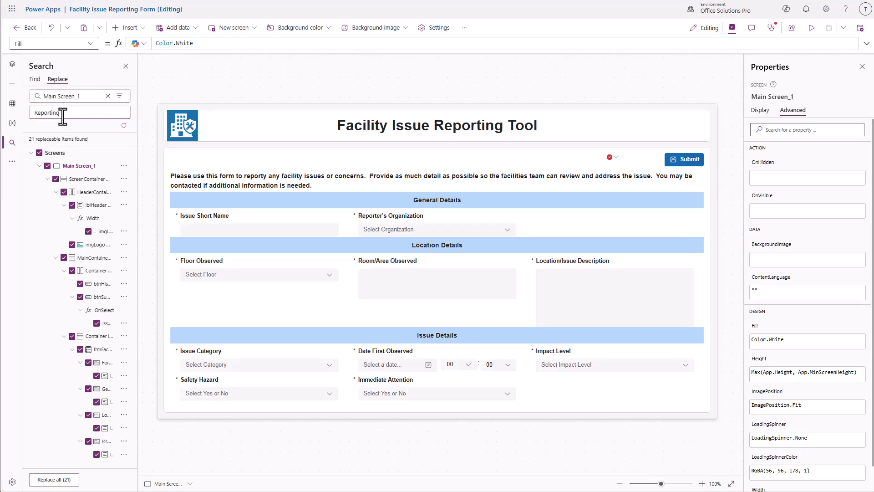
{"action": "type", "text": " History Screen"}
{"action": "left_click", "coordinate": [61, 482]}
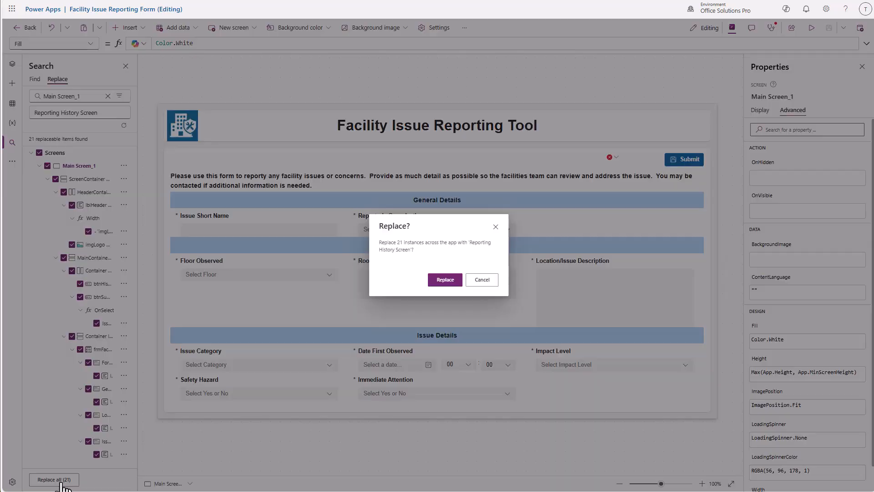
{"action": "key", "text": "Return"}
Delete the buttons container and the issue form container from the main container of the Reporting History Screen
{"action": "left_click", "coordinate": [12, 64]}
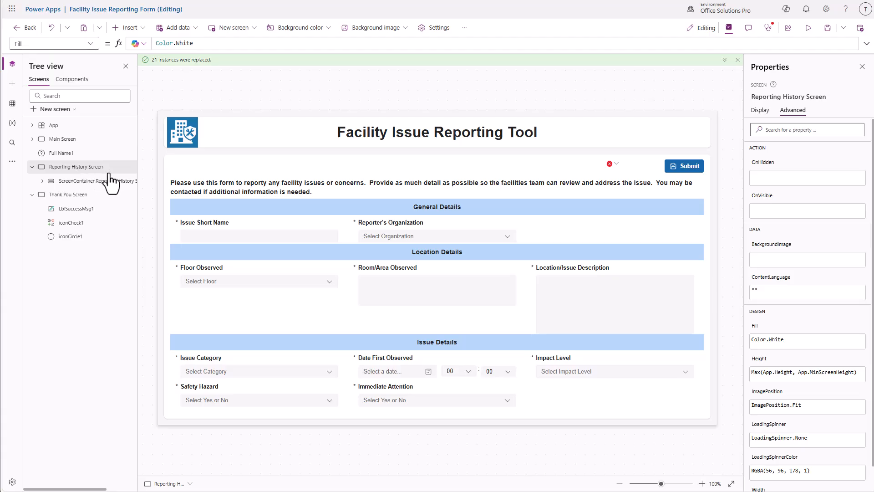
{"action": "left_click", "coordinate": [42, 182]}
{"action": "left_click", "coordinate": [52, 208]}
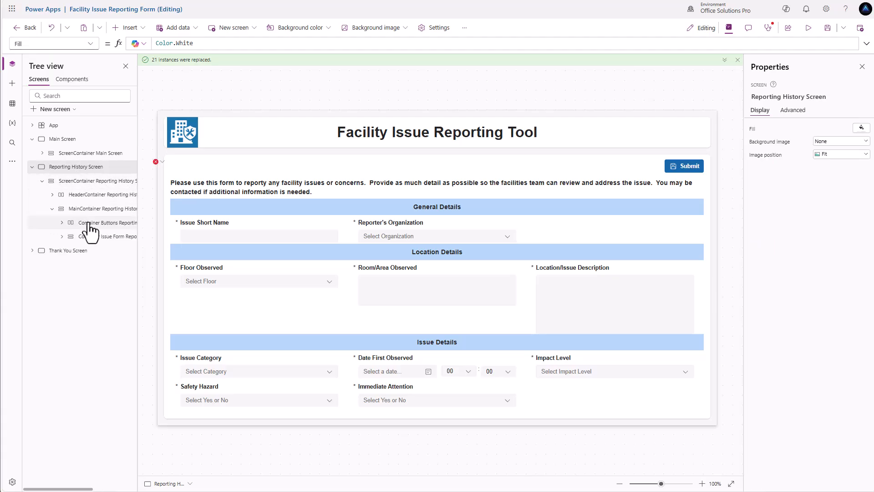
{"action": "left_click", "coordinate": [88, 225]}
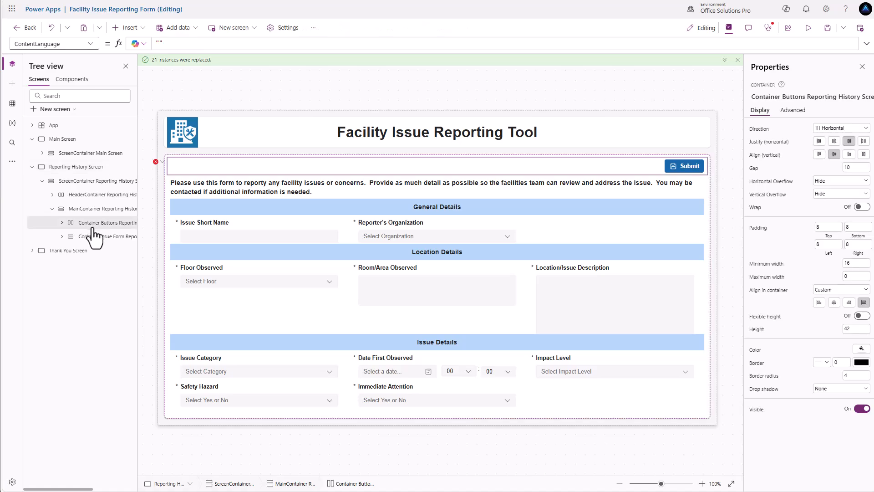
{"action": "left_click", "coordinate": [90, 237], "text": "ctrl"}
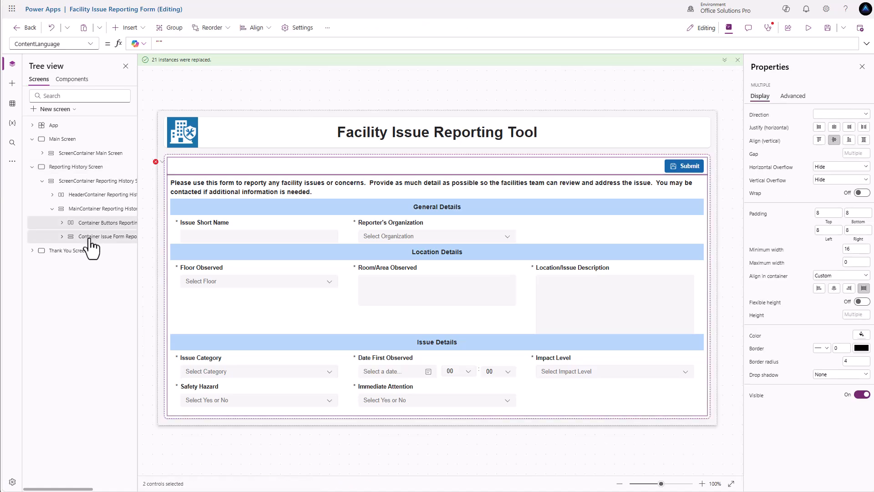
{"action": "right_click", "coordinate": [93, 238]}
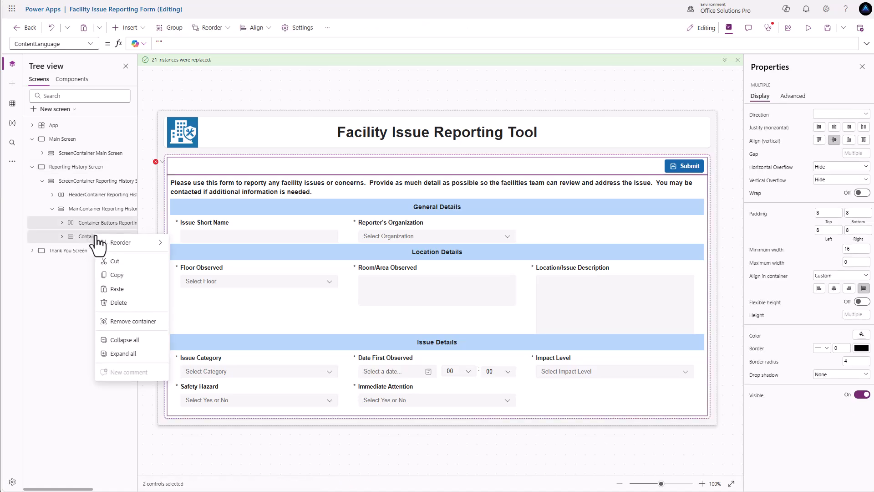
{"action": "left_click", "coordinate": [114, 302]}
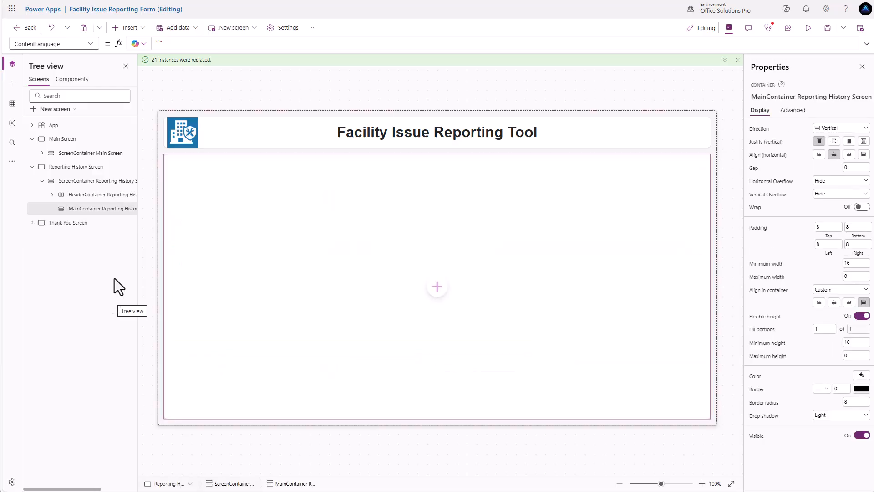
Insert a table into the Reporting History Screen's empty main container and connect it to Facility Issue Reports
{"action": "left_click", "coordinate": [436, 289]}
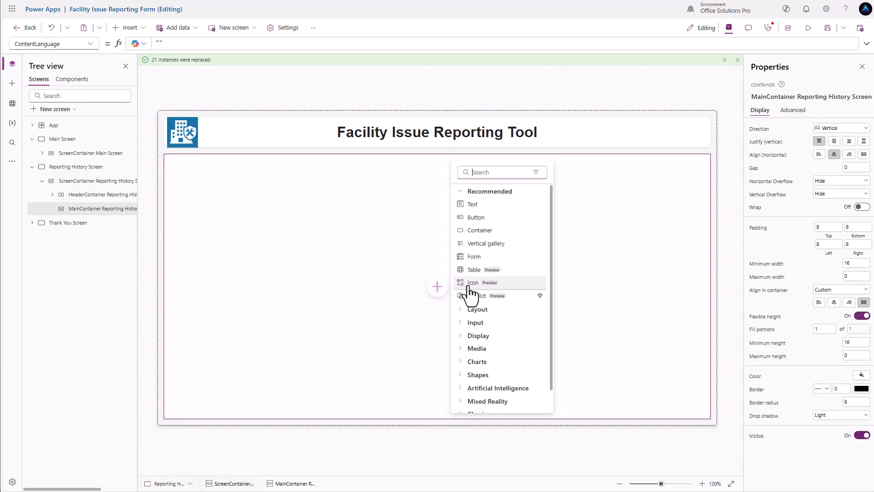
{"action": "left_click", "coordinate": [482, 269]}
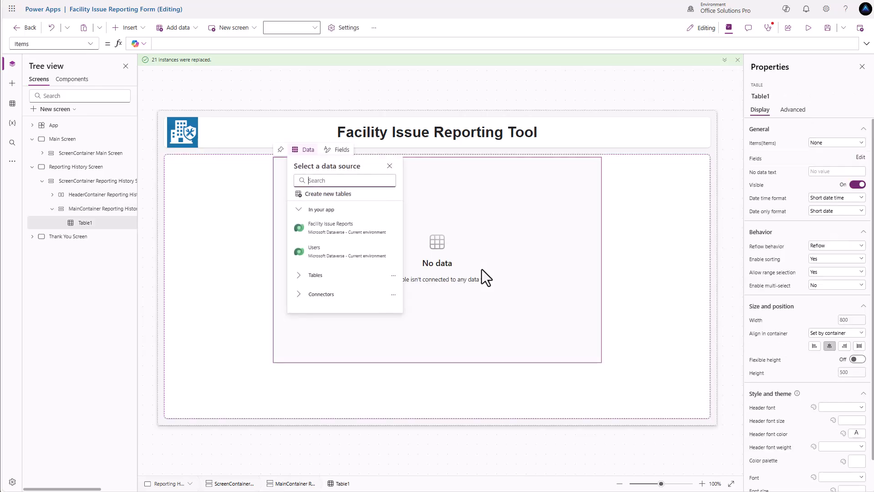
{"action": "left_click", "coordinate": [348, 232]}
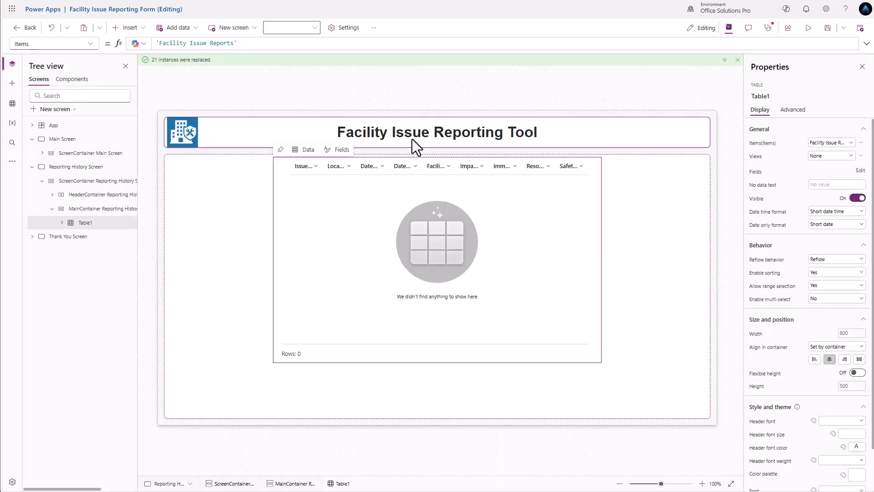
Set the Reporting History Screen header label's Text to "Reporting History for " & gblUserName
{"action": "left_click", "coordinate": [412, 136]}
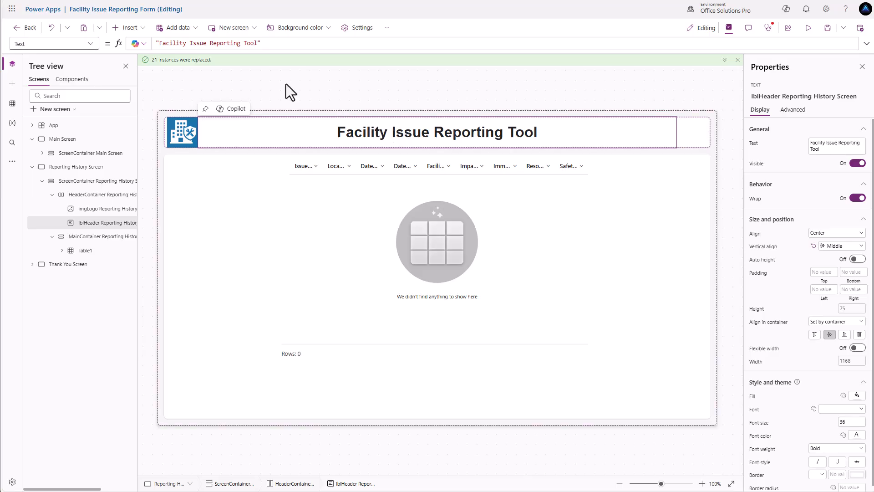
{"action": "left_click_drag", "start_coordinate": [159, 43], "coordinate": [258, 43]}
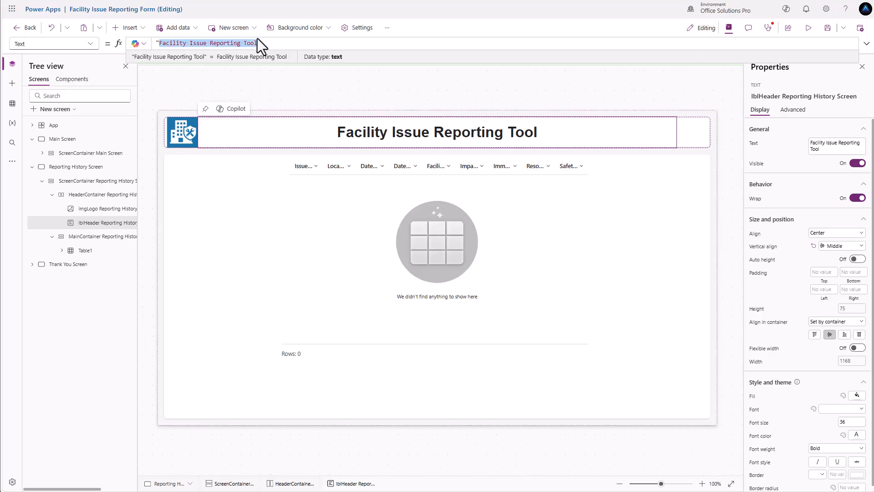
{"action": "type", "text": "Reporting Hist"}
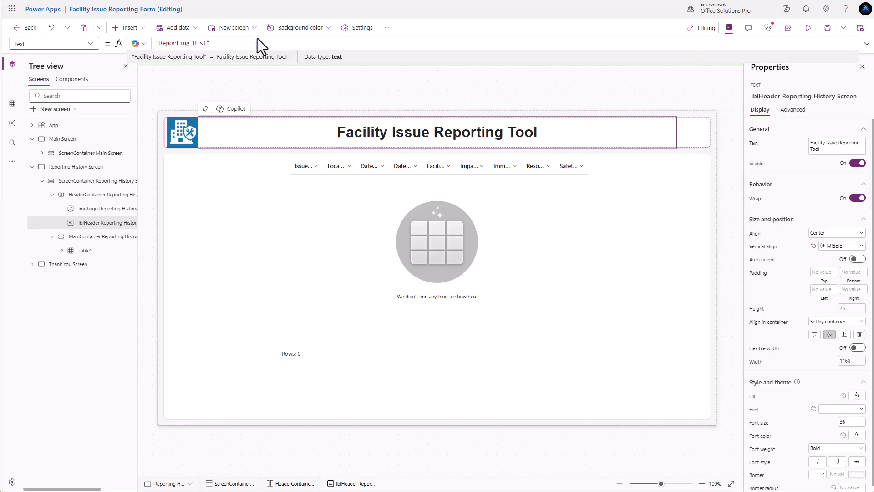
{"action": "type", "text": "ory for "}
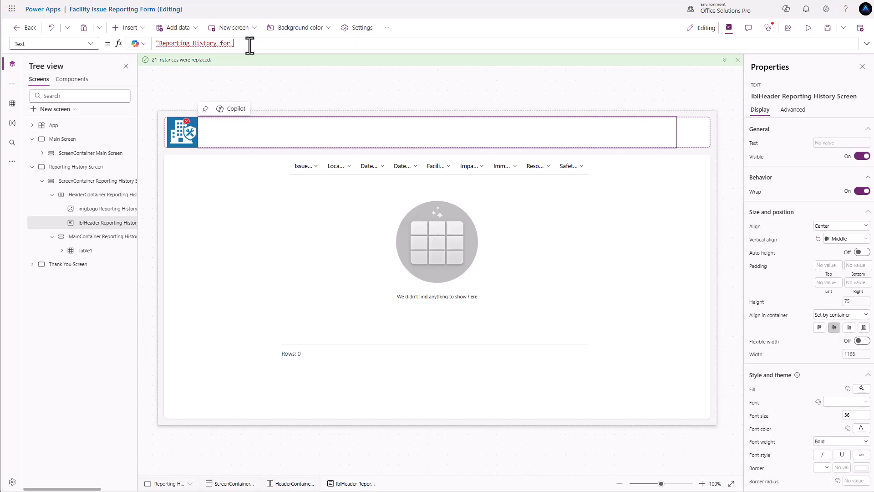
{"action": "type", "text": "\" & gblU"}
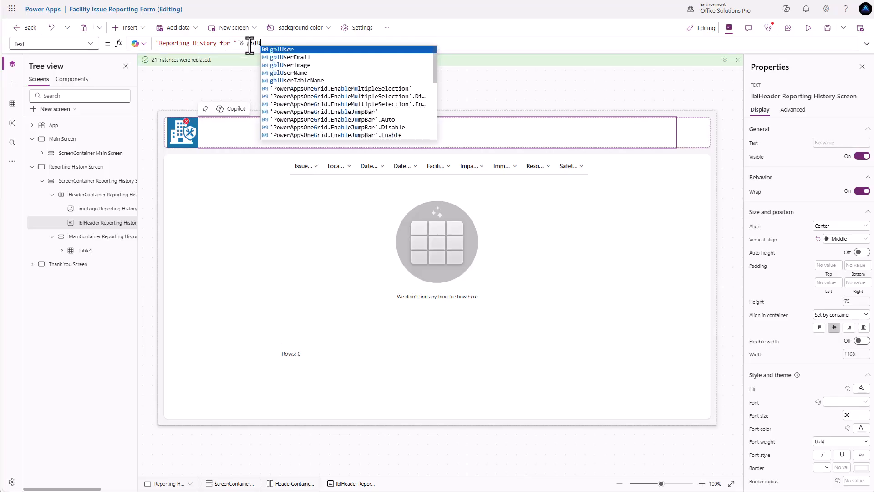
{"action": "type", "text": "serName"}
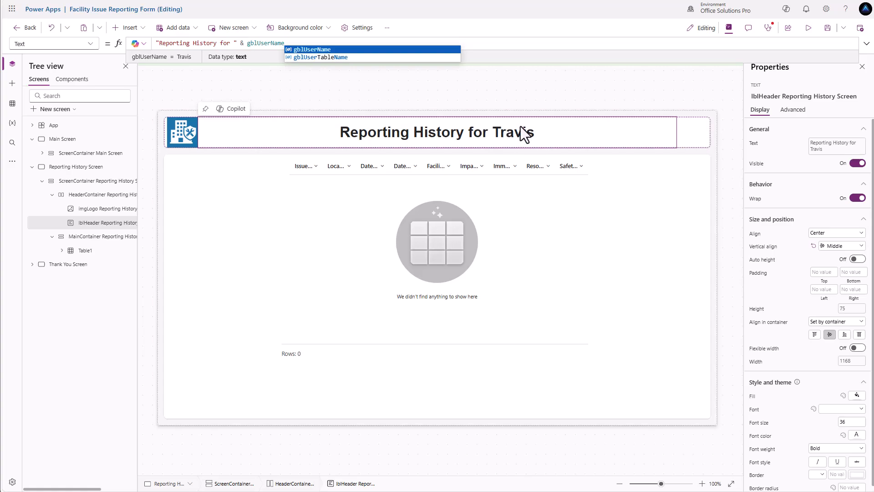
Insert a Left icon into the Reporting History Screen's header container
{"action": "left_click", "coordinate": [696, 135]}
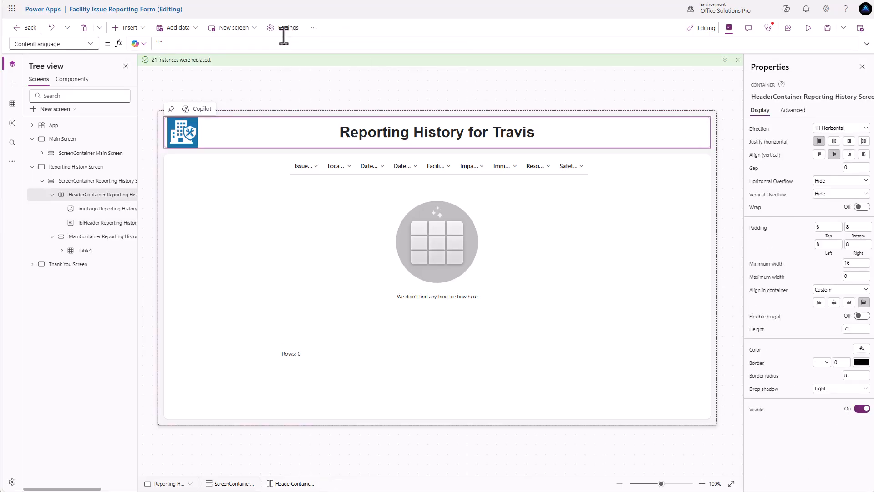
{"action": "left_click", "coordinate": [127, 28]}
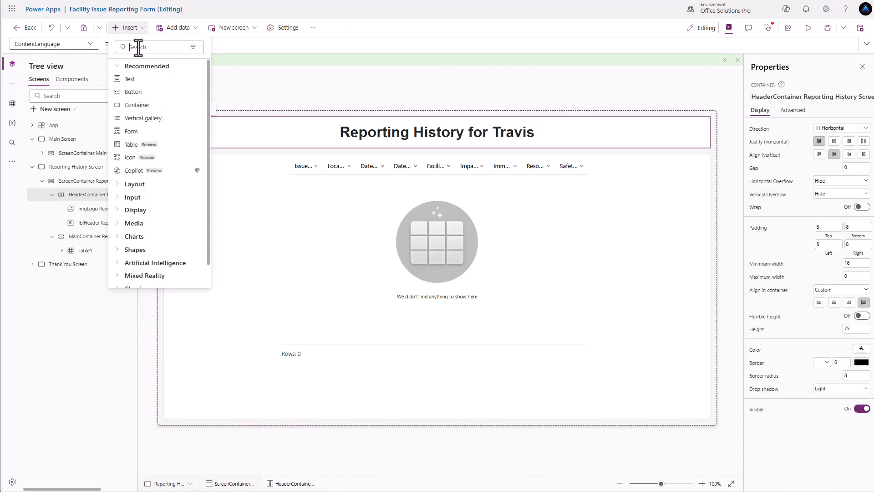
{"action": "left_click", "coordinate": [138, 47]}
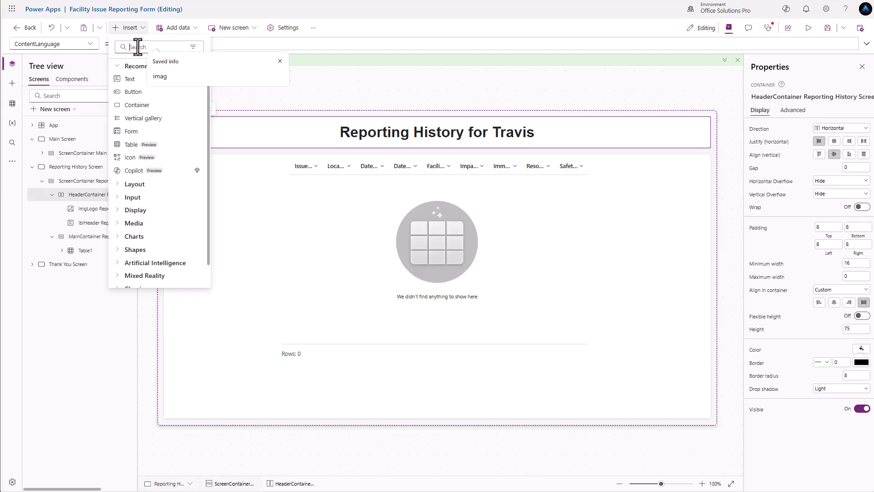
{"action": "type", "text": "left"}
{"action": "left_click", "coordinate": [136, 105]}
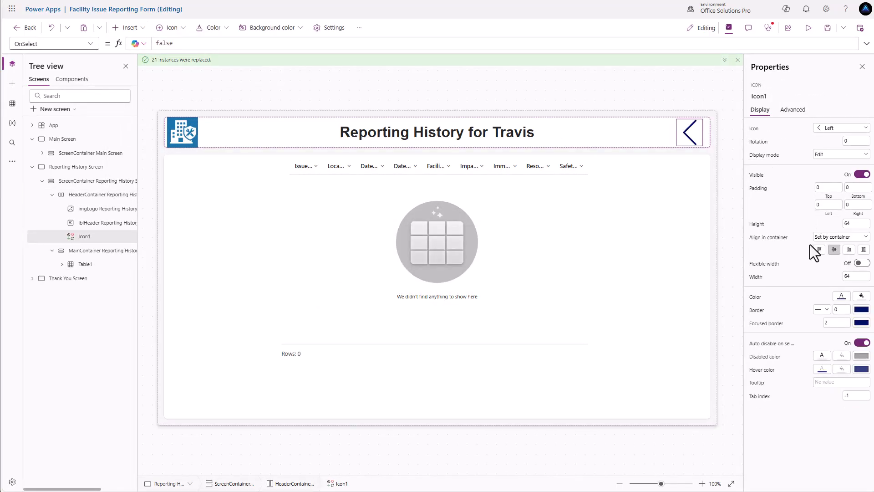
Set the left-arrow icon's Width to Parent.Height
{"action": "left_click", "coordinate": [780, 276]}
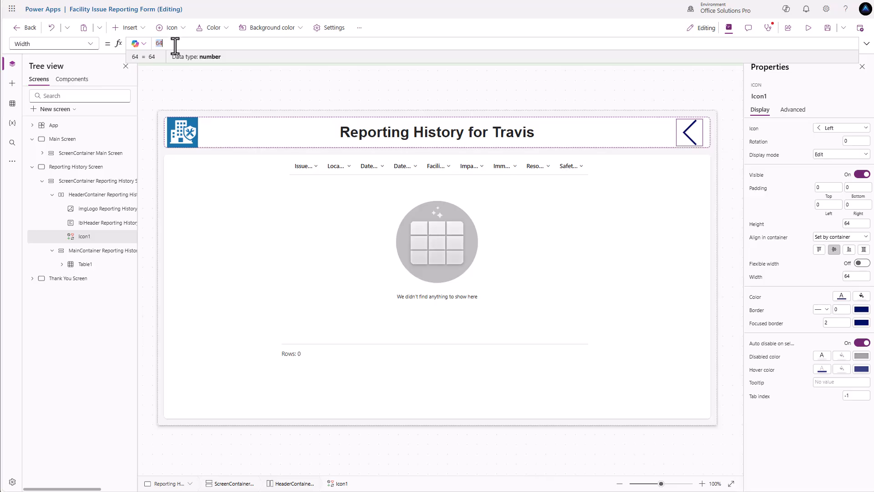
{"action": "type", "text": "Paren"}
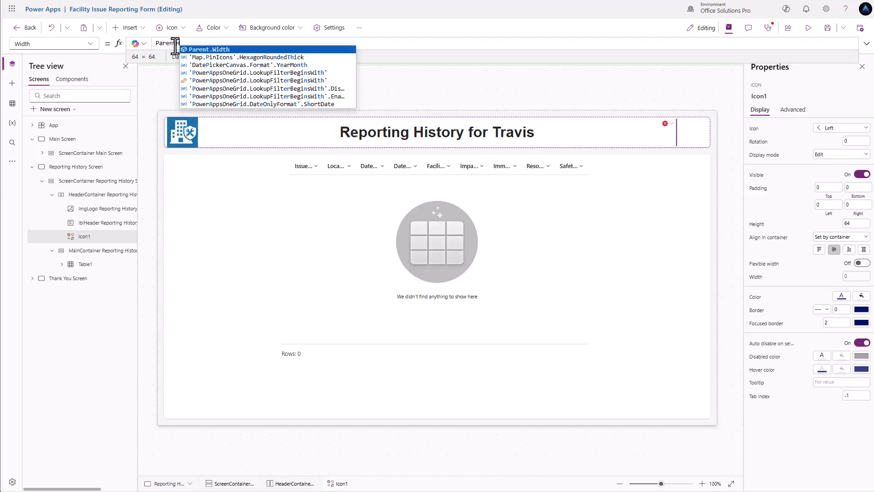
{"action": "type", "text": "t.Height"}
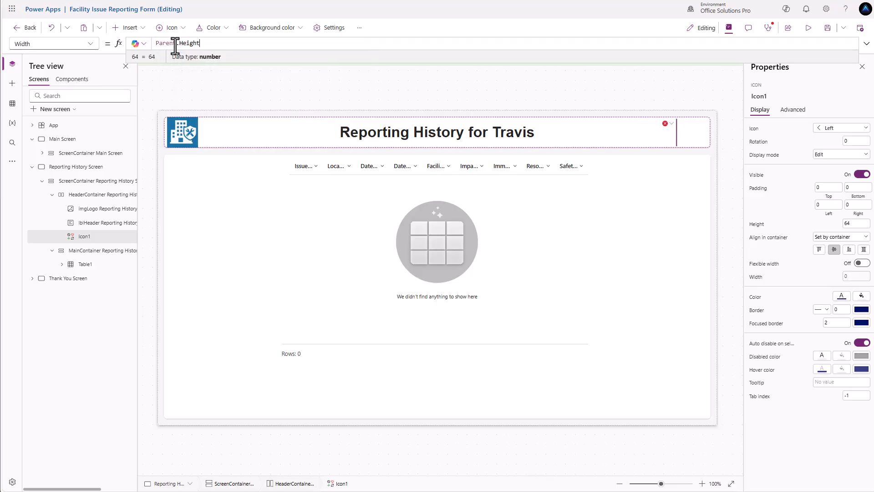
{"action": "key", "text": "ctrl+a"}
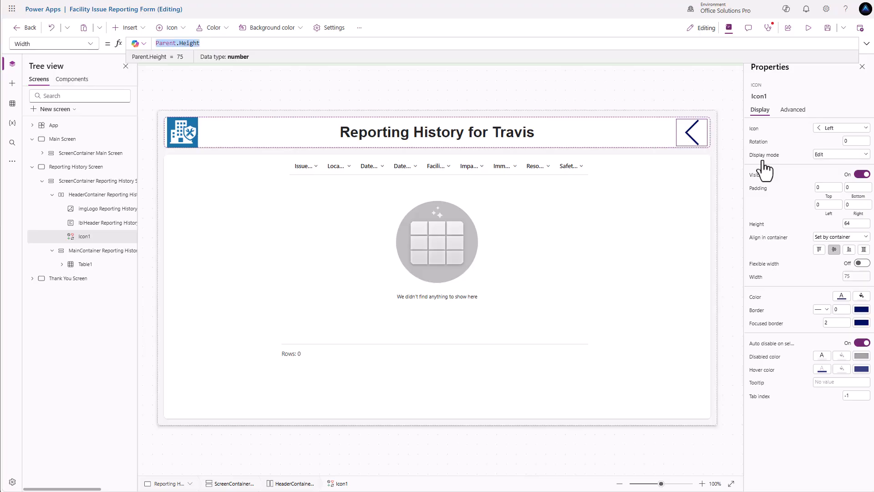
Set the left-arrow icon's padding to 20 on all four sides
{"action": "left_click", "coordinate": [826, 187]}
{"action": "type", "text": "20"}
{"action": "key", "text": "Tab"}
{"action": "type", "text": "20"}
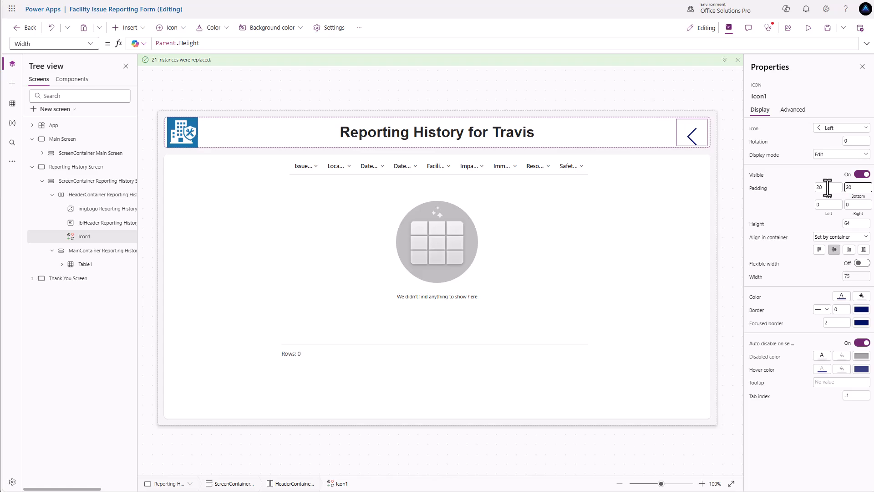
{"action": "key", "text": "Tab"}
{"action": "type", "text": "20"}
{"action": "key", "text": "Tab"}
{"action": "type", "text": "20"}
{"action": "key", "text": "Return"}
Set the left-arrow icon's Height to Parent.Height
{"action": "left_click", "coordinate": [759, 226]}
{"action": "key", "text": "ctrl+a"}
{"action": "type", "text": "Parent.Height"}
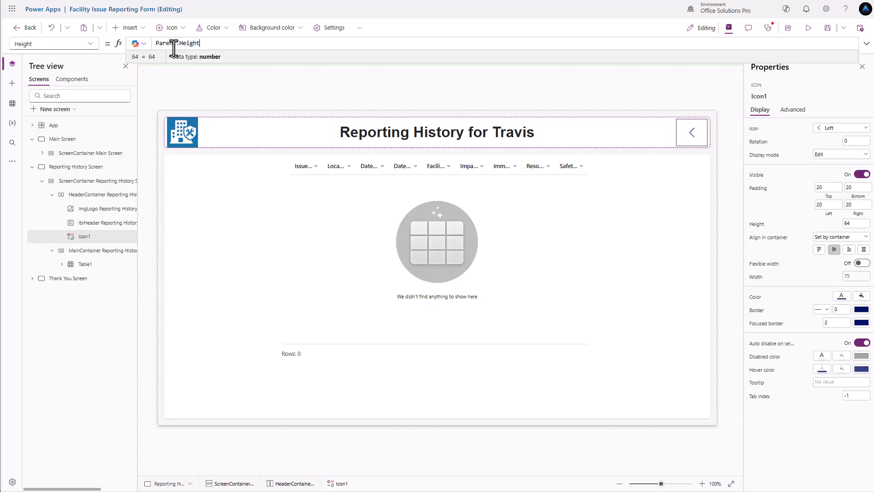
Change the left-arrow icon's BorderStyle to BorderStyle.None and check its display and advanced properties
{"action": "left_click", "coordinate": [793, 111]}
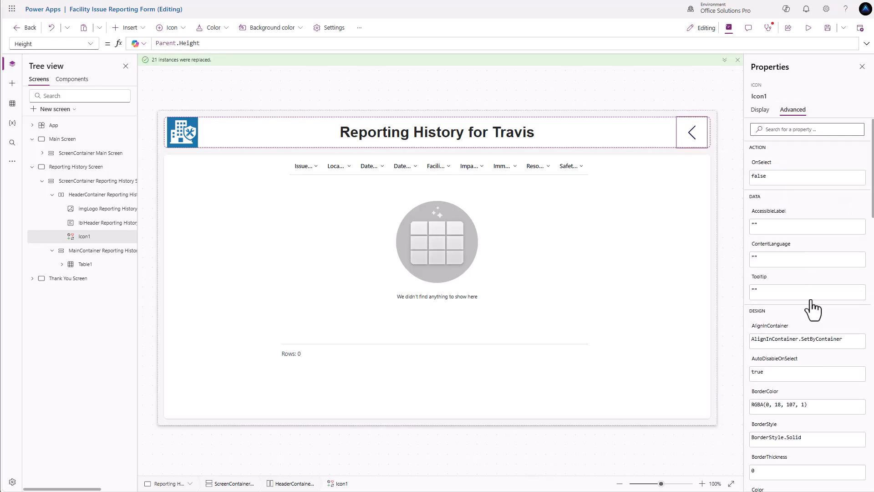
{"action": "left_click", "coordinate": [813, 440]}
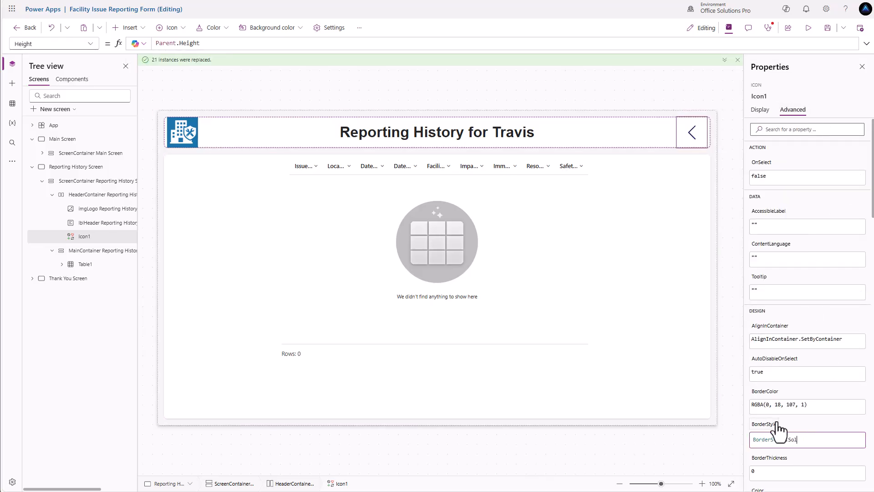
{"action": "type", "text": "None"}
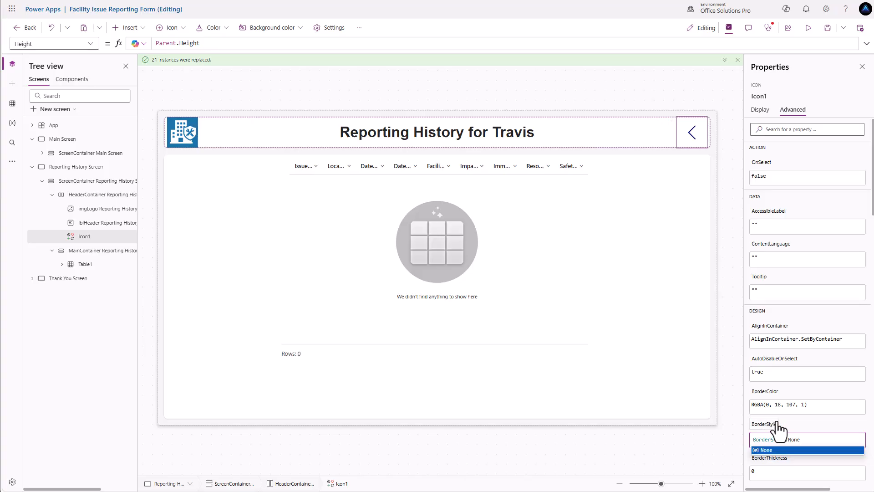
{"action": "left_click", "coordinate": [760, 110]}
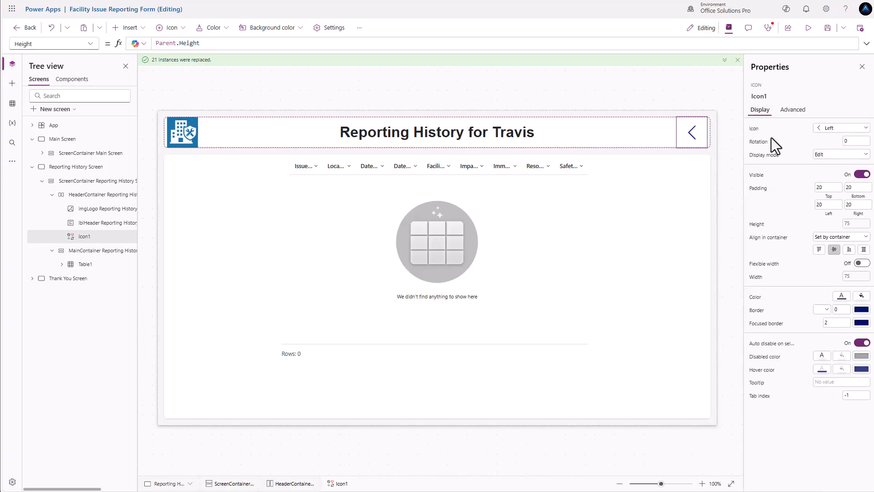
{"action": "left_click", "coordinate": [792, 110]}
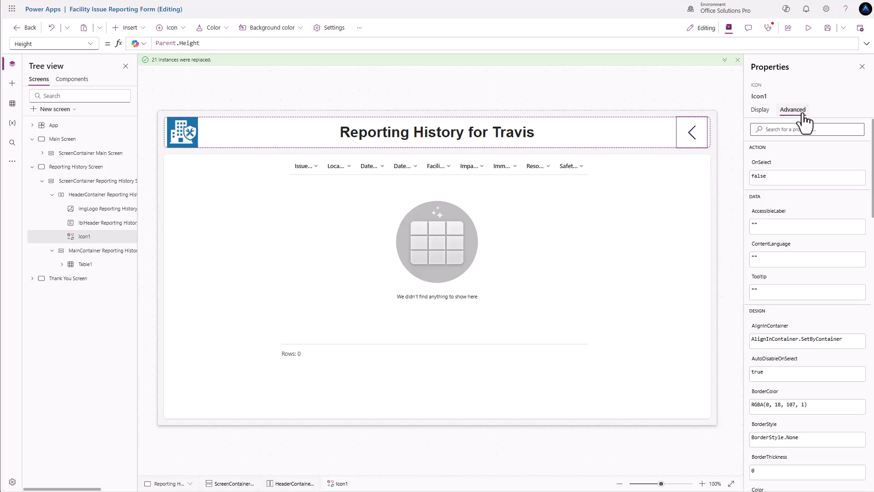
Set the left-arrow icon's OnSelect to Navigate('Main Screen',ScreenTransition.Cover)
{"action": "left_click", "coordinate": [765, 179]}
{"action": "double_click", "coordinate": [179, 43]}
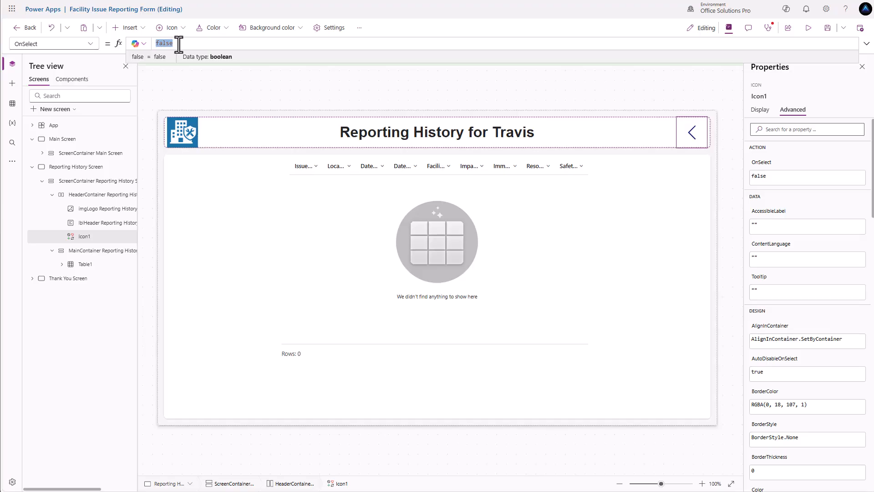
{"action": "type", "text": "Navigate(Ma"}
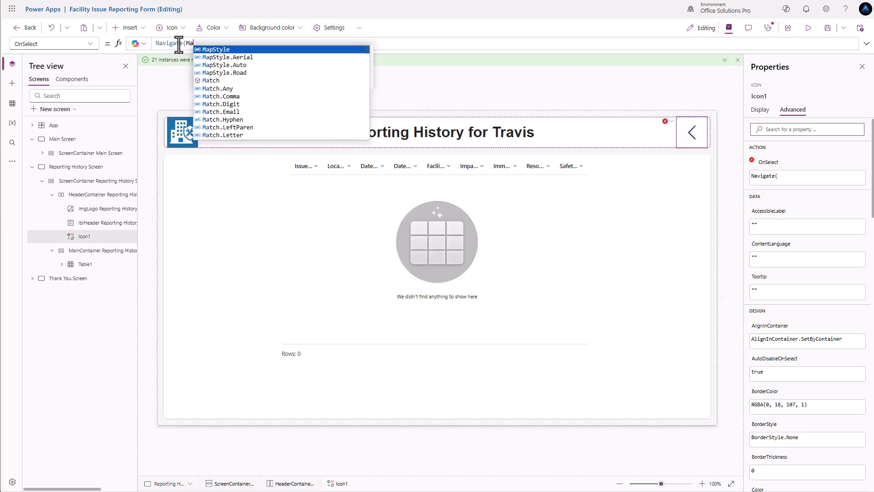
{"action": "type", "text": "'"}
{"action": "key", "text": "Tab"}
{"action": "type", "text": ","}
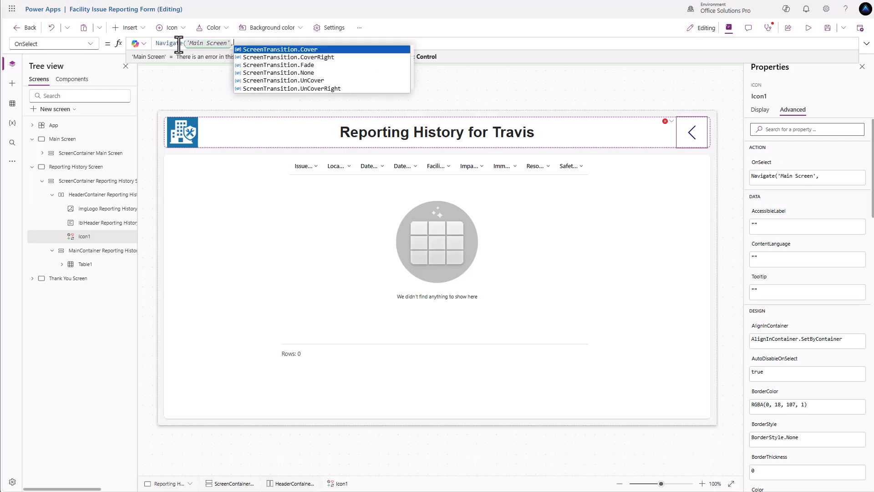
{"action": "key", "text": "Tab"}
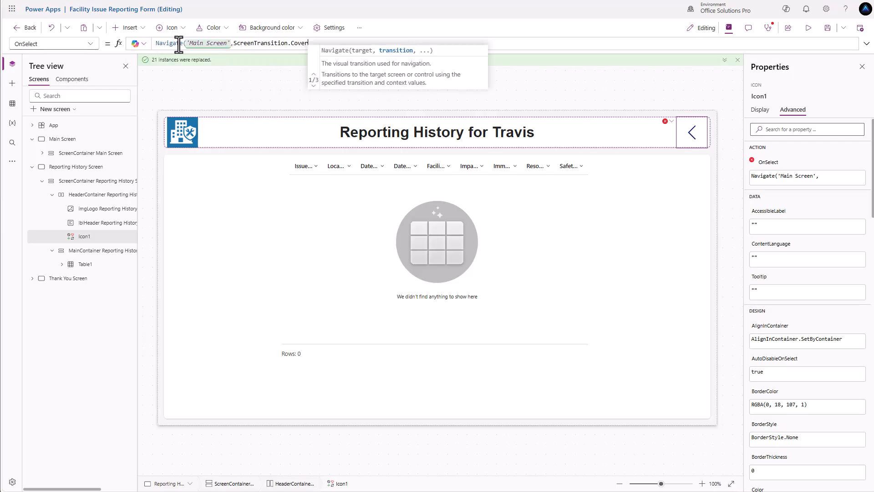
{"action": "type", "text": ")"}
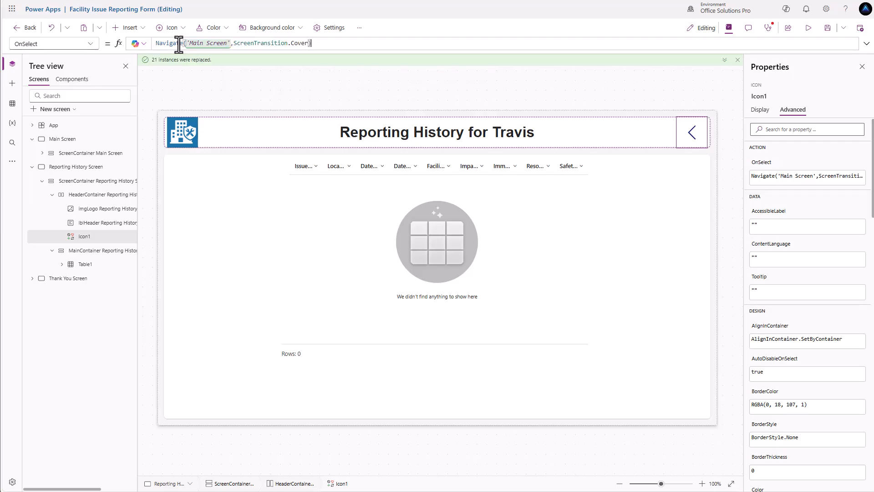
Set the reports table's date time format to Short date and enable multi-select
{"action": "left_click", "coordinate": [427, 274]}
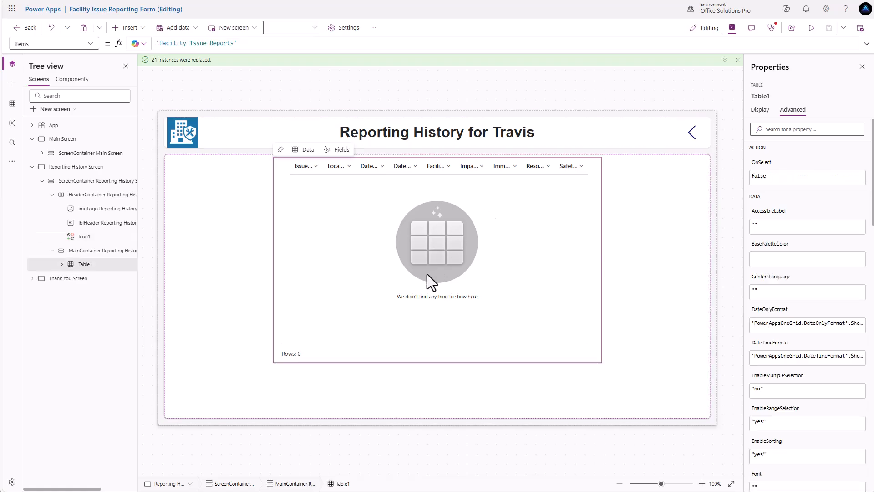
{"action": "left_click", "coordinate": [760, 110]}
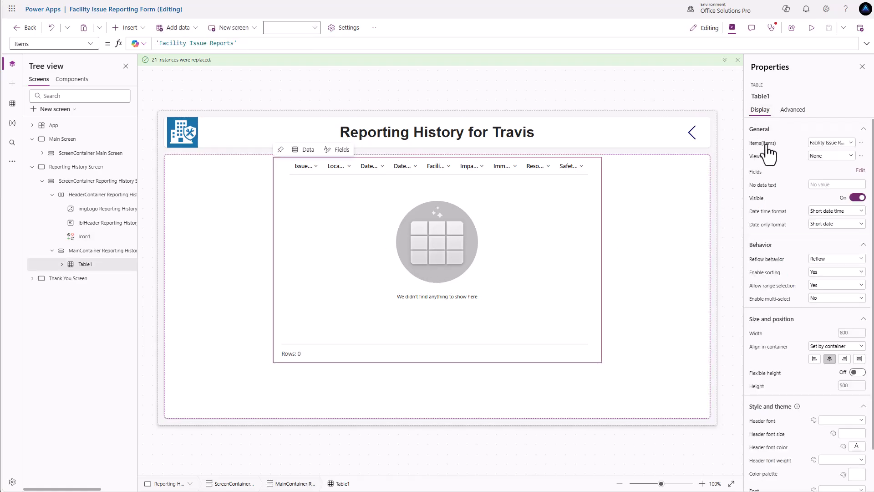
{"action": "left_click", "coordinate": [833, 213]}
{"action": "left_click", "coordinate": [832, 231]}
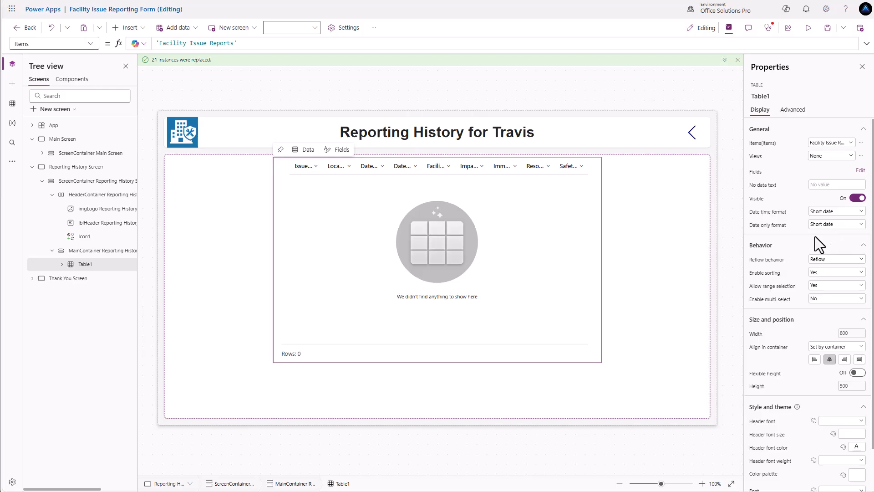
{"action": "left_click", "coordinate": [815, 298]}
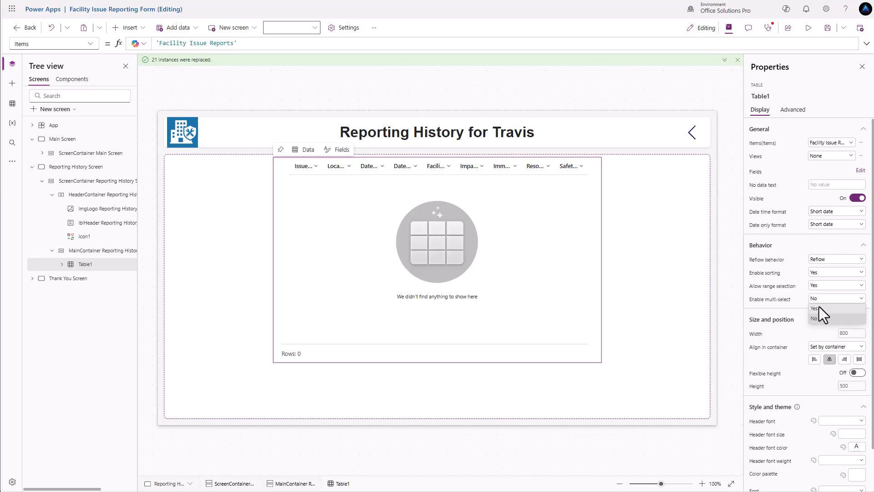
{"action": "left_click", "coordinate": [820, 310]}
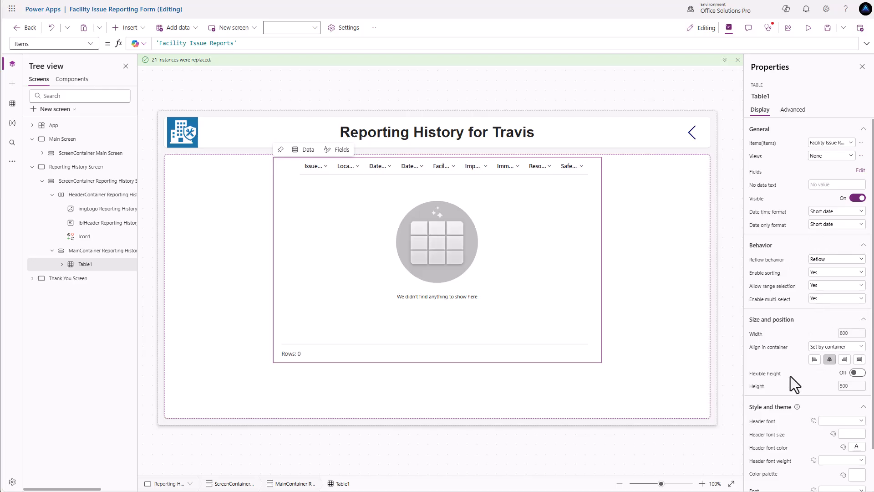
Comment out the reports table's default Width formula and set the Width to Parent.Width
{"action": "left_click", "coordinate": [756, 334]}
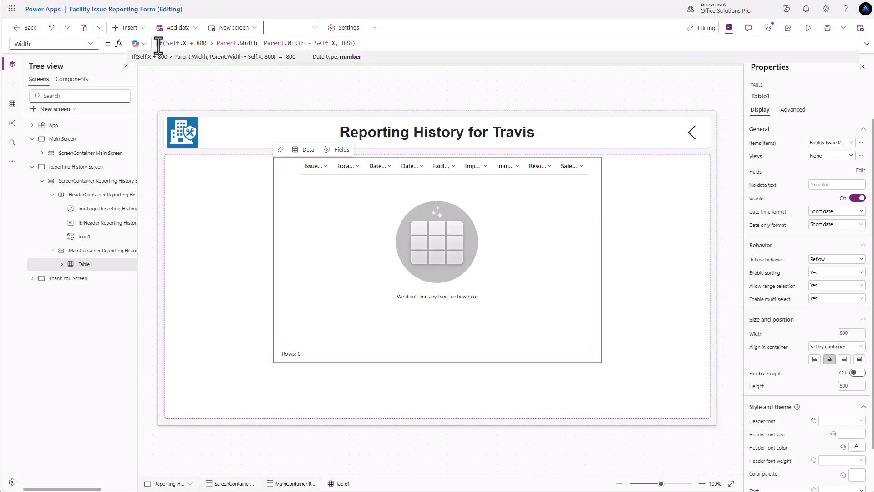
{"action": "type", "text": "//"}
{"action": "key", "text": "Home"}
{"action": "key", "text": "Return"}
{"action": "key", "text": "Up"}
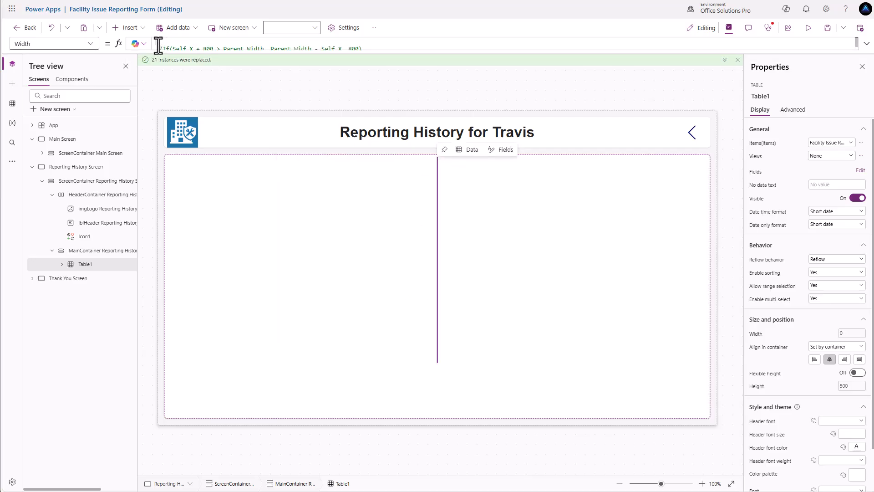
{"action": "type", "text": "Paretn."}
{"action": "type", "text": "nt.Width"}
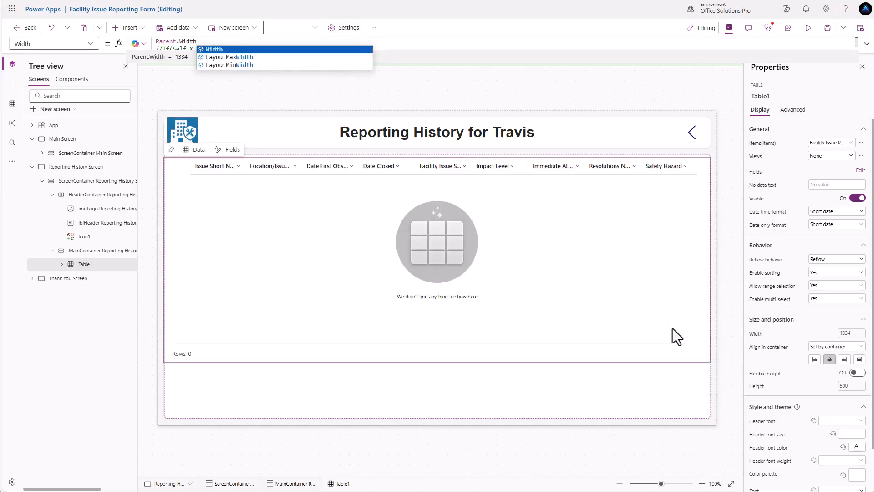
Comment out the reports table's default Height formula and set the Height to Parent.Height
{"action": "left_click", "coordinate": [761, 391]}
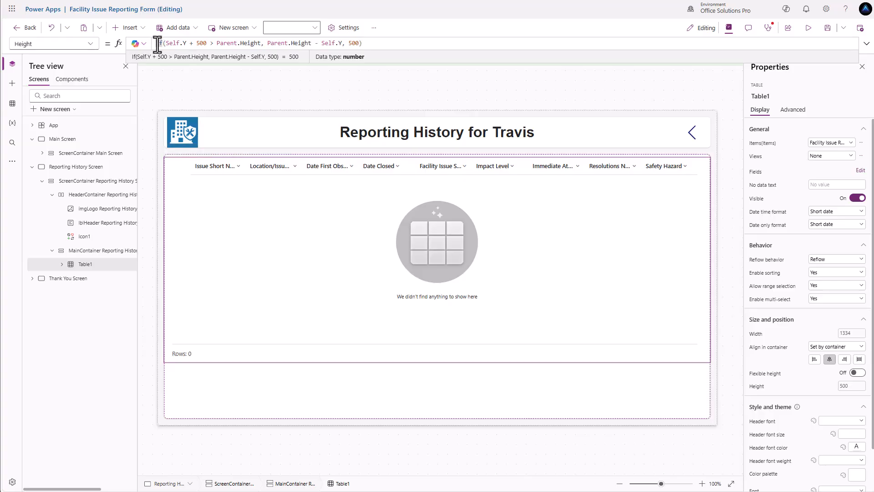
{"action": "key", "text": "Return"}
{"action": "type", "text": "//"}
{"action": "key", "text": "Up"}
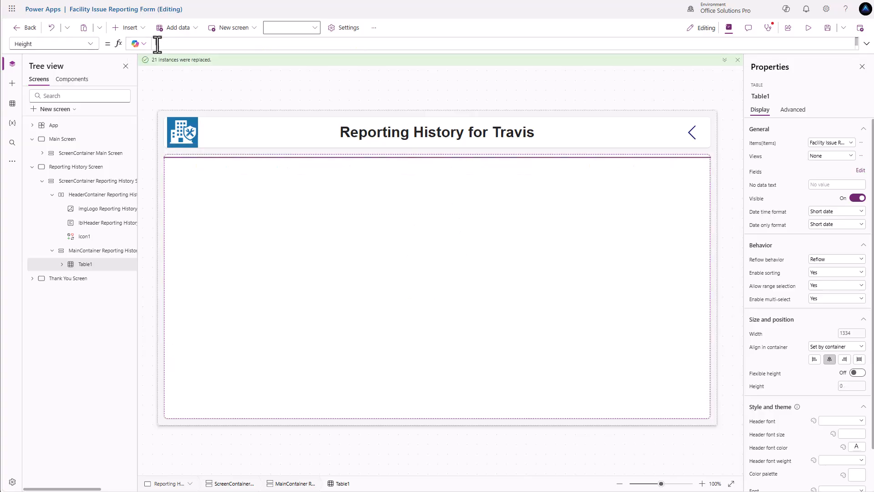
{"action": "type", "text": "Parent.Height"}
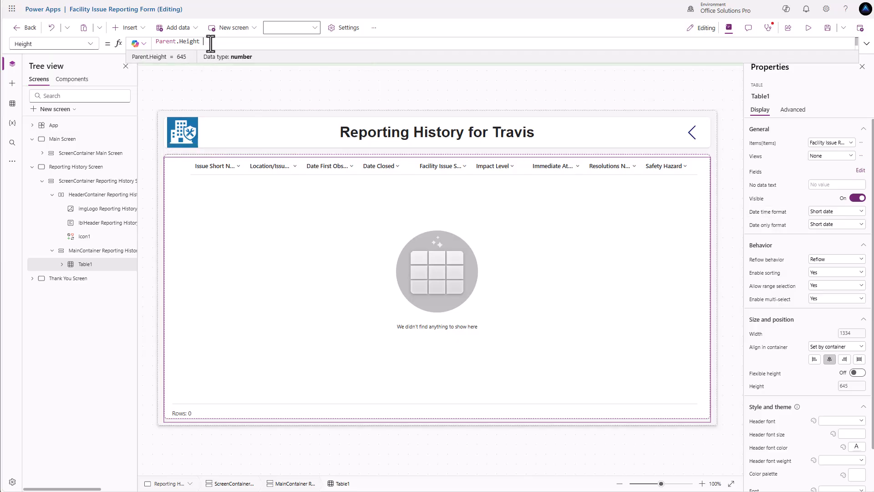
Change the reports table's Height to Parent.Height - 16 and its Width to Parent.Width - 16
{"action": "type", "text": "- 16"}
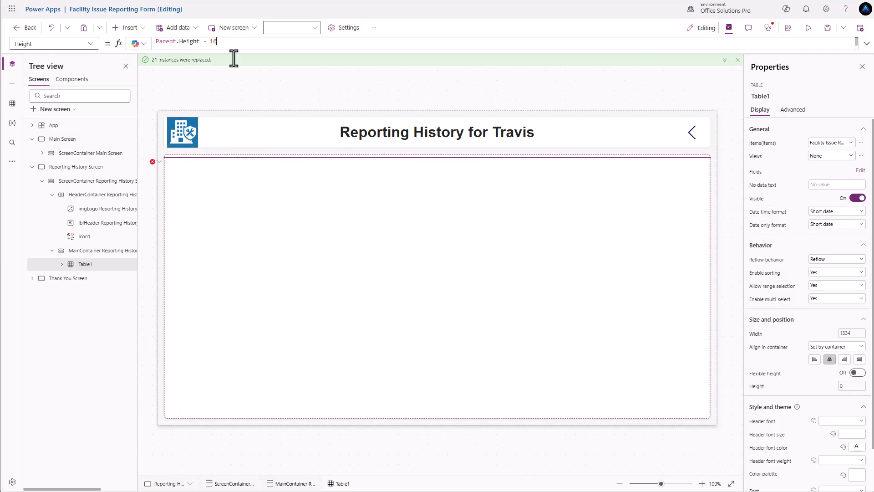
{"action": "left_click", "coordinate": [757, 334]}
{"action": "left_click", "coordinate": [204, 41]}
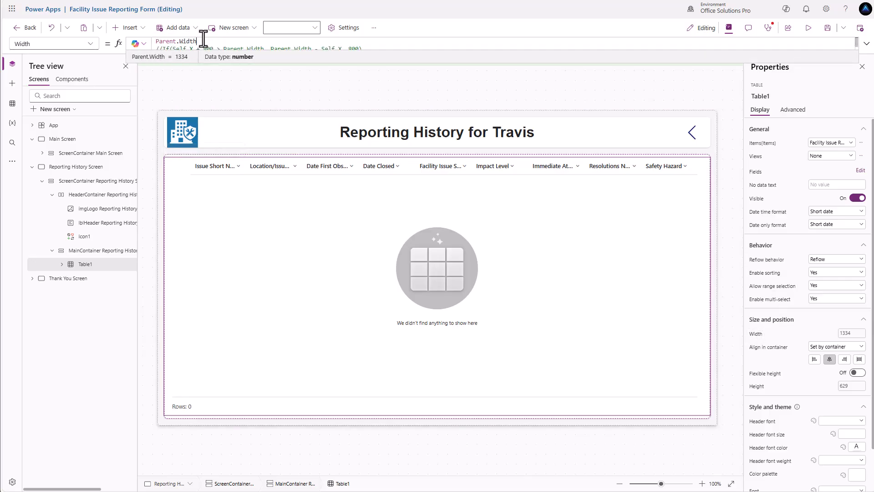
{"action": "type", "text": "- 1"}
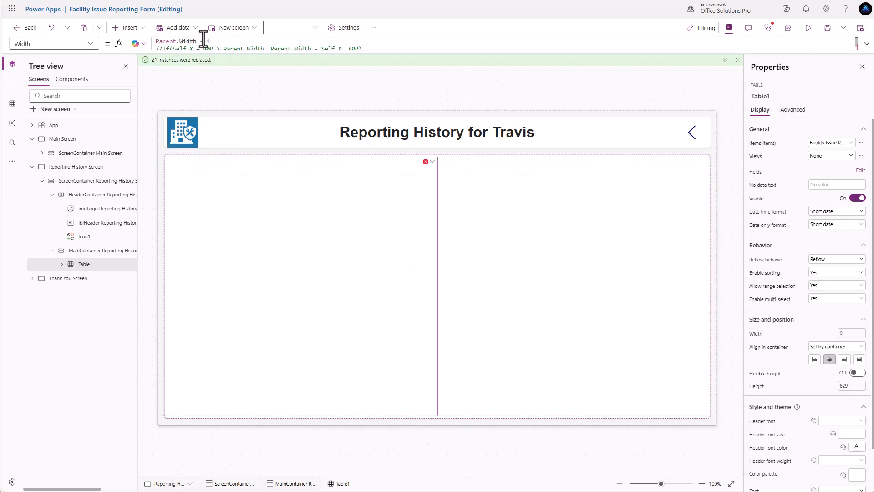
{"action": "type", "text": "66"}
{"action": "key", "text": "BackSpace"}
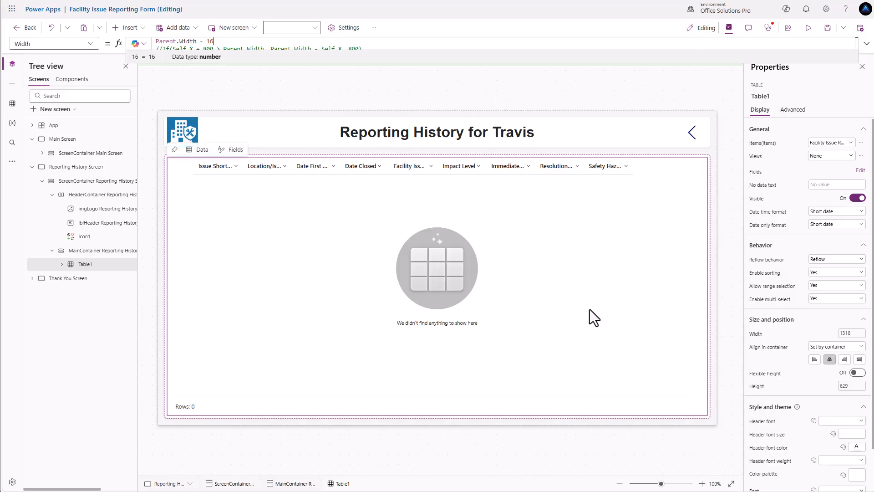
Set the padding of the Reporting History Screen's main container to 0 on all four sides
{"action": "left_click", "coordinate": [709, 285]}
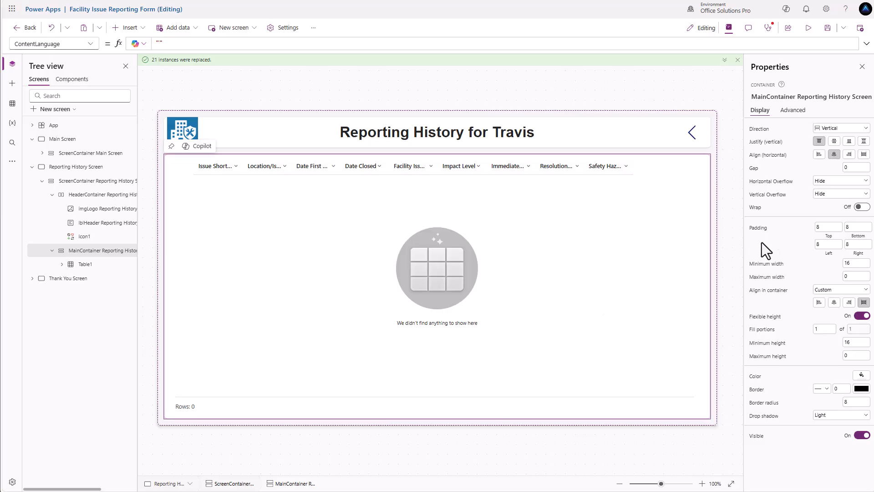
{"action": "left_click", "coordinate": [820, 227]}
{"action": "type", "text": "0"}
{"action": "key", "text": "Tab"}
{"action": "type", "text": "0"}
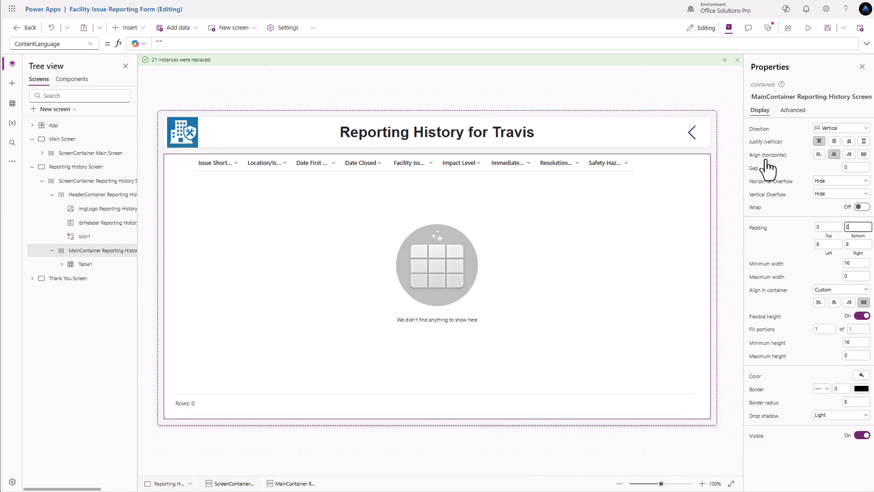
{"action": "key", "text": "Tab"}
{"action": "type", "text": "0"}
{"action": "key", "text": "Tab"}
{"action": "type", "text": "0"}
Remove the 16 subtraction from the reports table's formulas, leaving Parent.Width for the Width and Parent.Height for the Height
{"action": "left_click", "coordinate": [621, 231]}
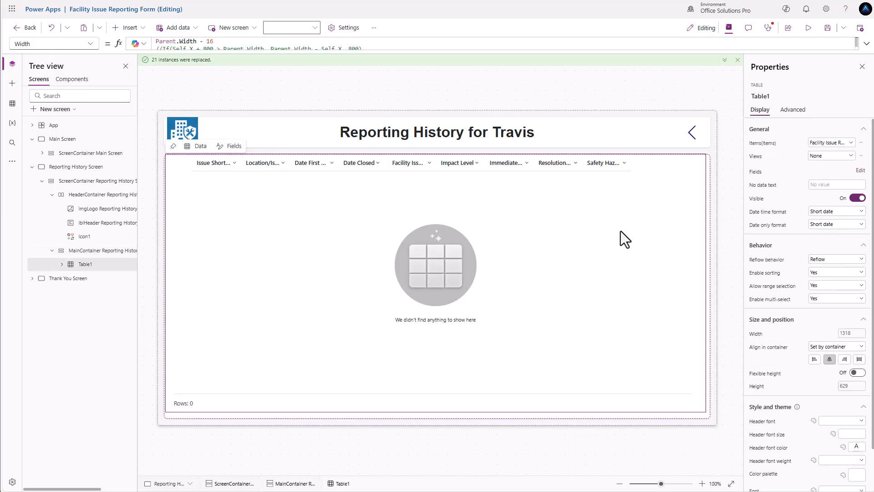
{"action": "left_click", "coordinate": [216, 42]}
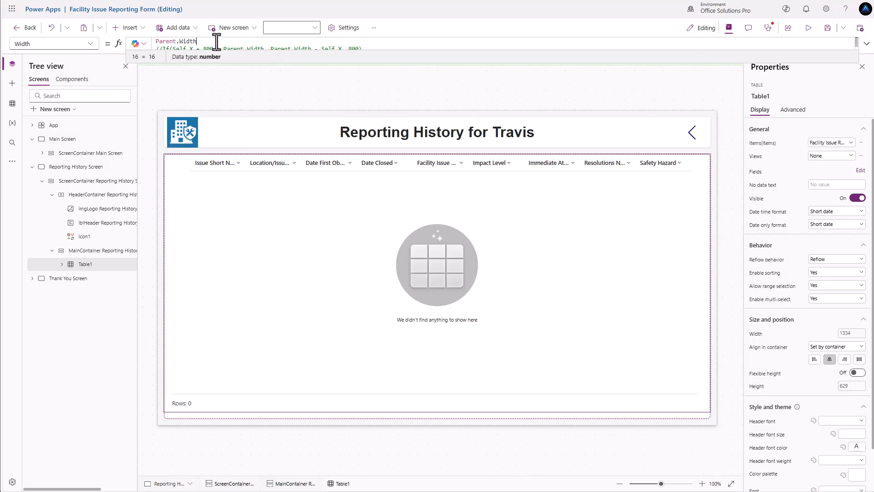
{"action": "left_click", "coordinate": [756, 387]}
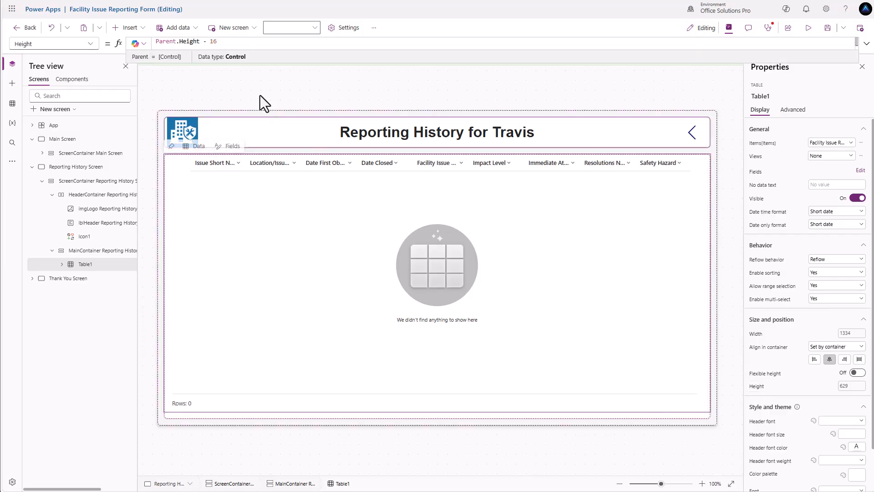
{"action": "left_click", "coordinate": [217, 41]}
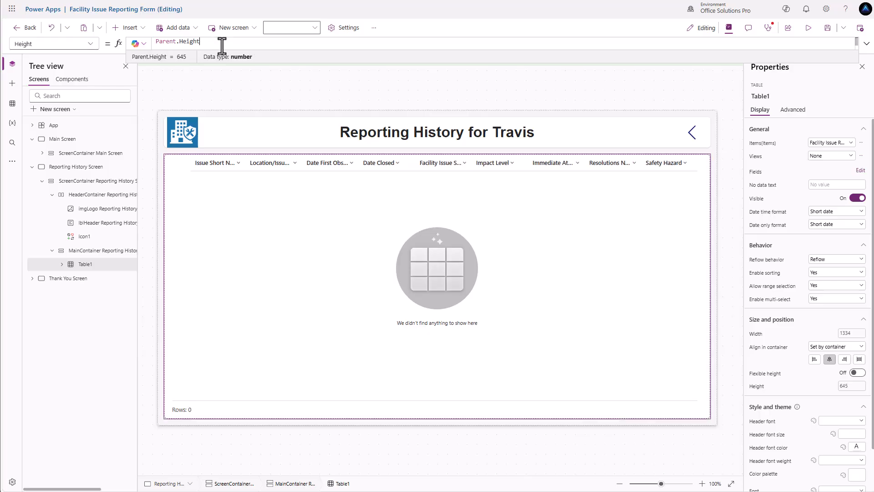
Edit the reports table's fields and move Date First Observed to the first place
{"action": "left_click", "coordinate": [583, 232]}
{"action": "left_click", "coordinate": [860, 170]}
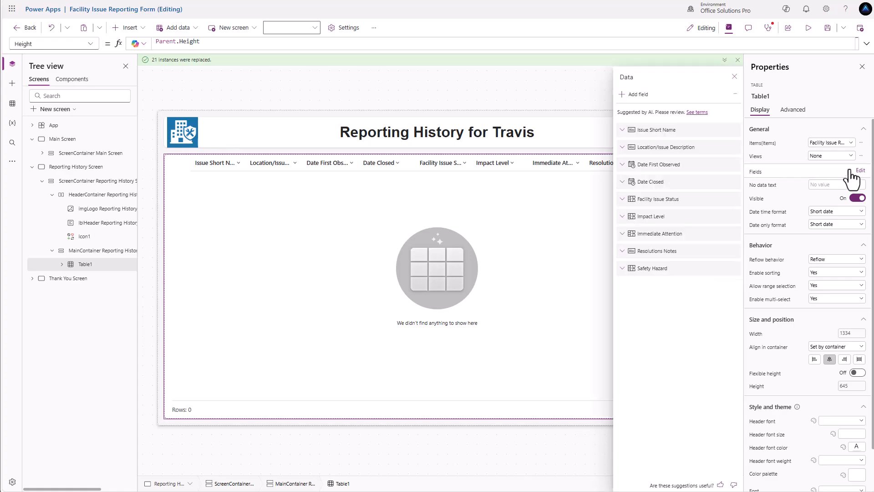
{"action": "left_click_drag", "start_coordinate": [670, 168], "coordinate": [672, 136]}
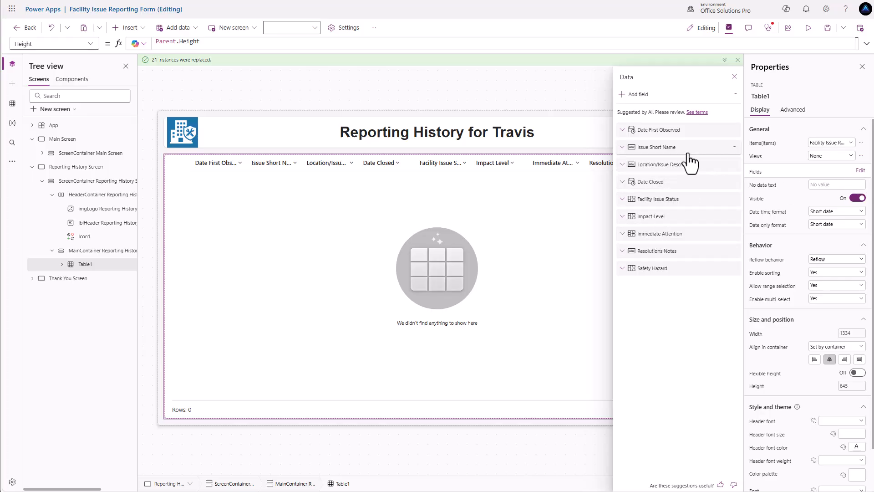
Add the Floor Observed, Issue Category and Room/Area Observed fields to the reports table and collapse their details
{"action": "left_click", "coordinate": [633, 94]}
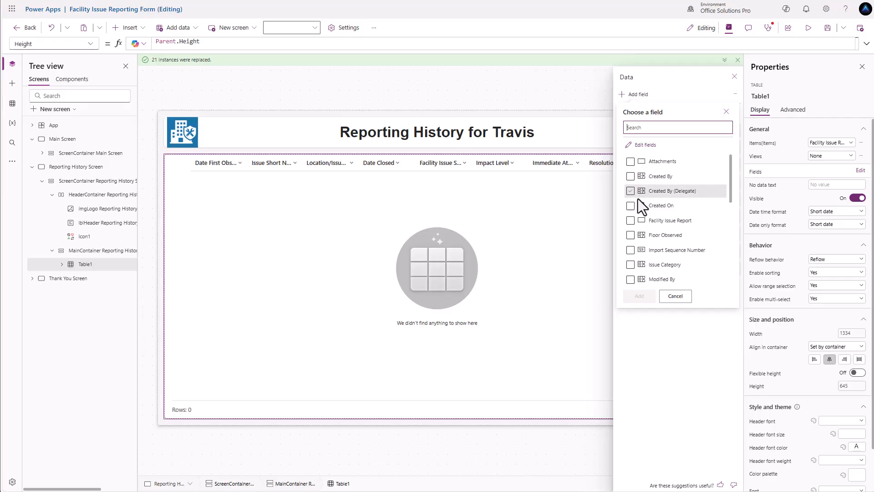
{"action": "scroll", "coordinate": [638, 204], "scroll_direction": "down", "scroll_amount": 3}
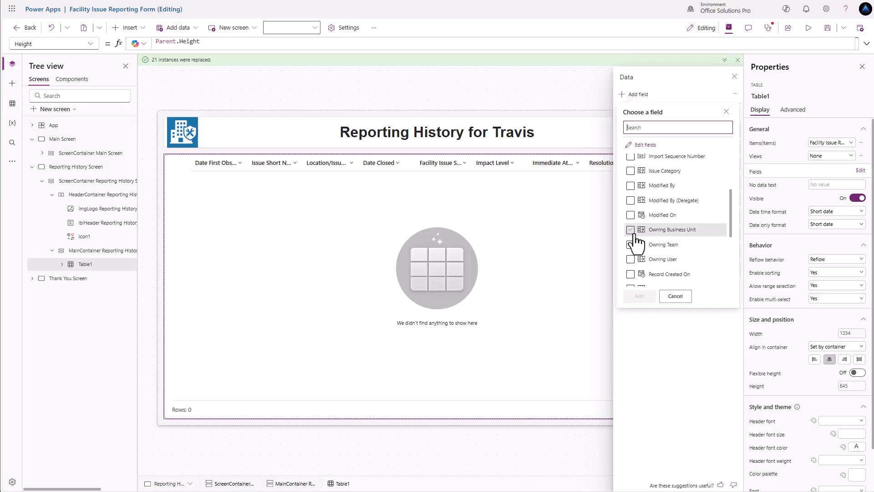
{"action": "scroll", "coordinate": [636, 236], "scroll_direction": "down", "scroll_amount": 3}
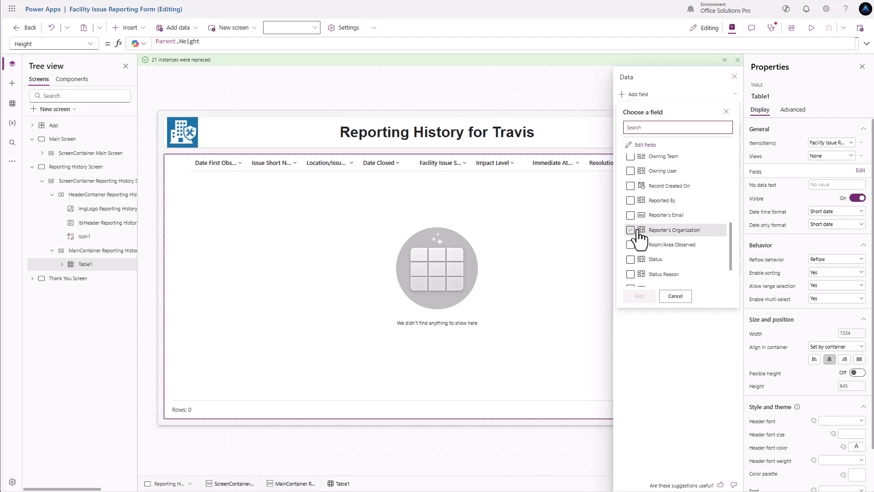
{"action": "scroll", "coordinate": [641, 235], "scroll_direction": "up", "scroll_amount": 6}
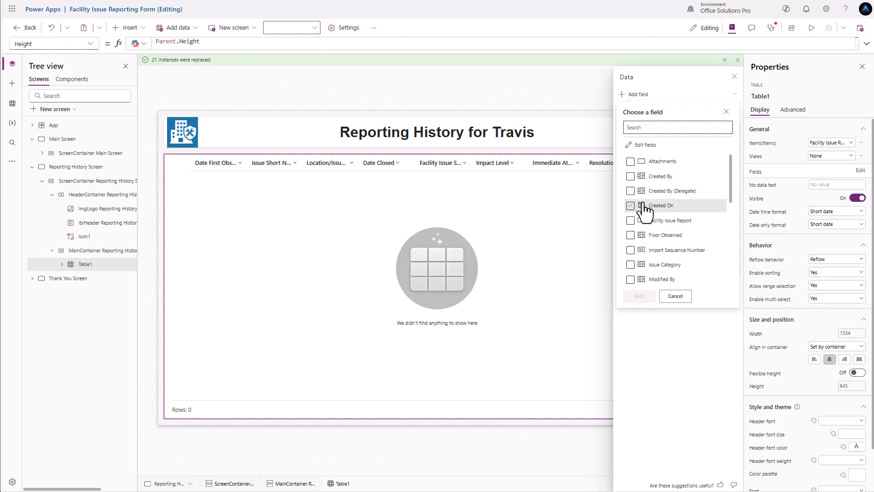
{"action": "left_click", "coordinate": [630, 235]}
{"action": "left_click", "coordinate": [631, 265]}
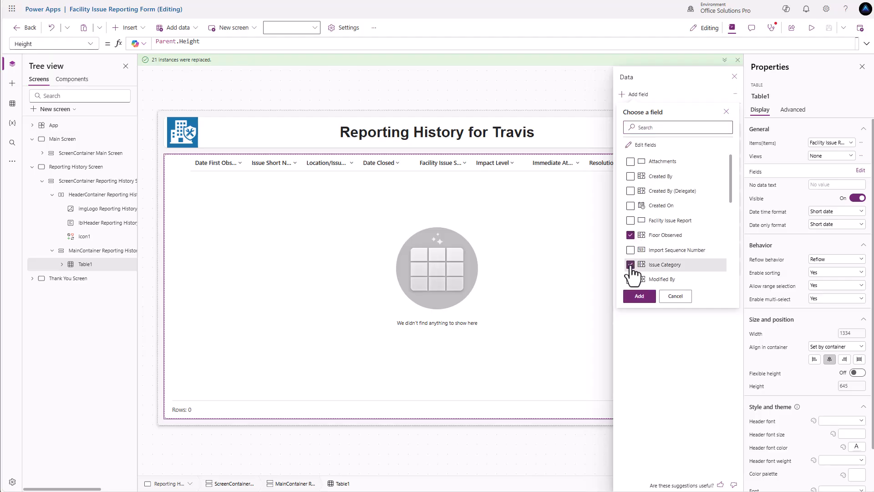
{"action": "scroll", "coordinate": [630, 266], "scroll_direction": "down", "scroll_amount": 4}
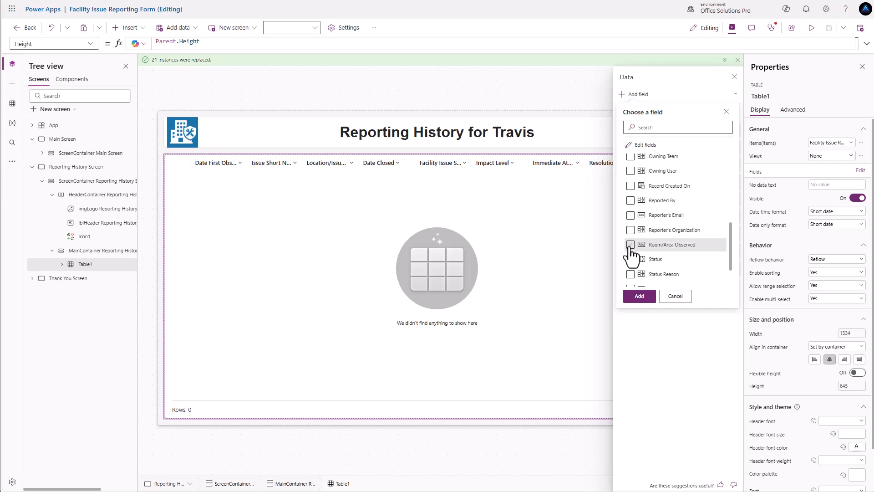
{"action": "left_click", "coordinate": [631, 246]}
{"action": "scroll", "coordinate": [635, 251], "scroll_direction": "down", "scroll_amount": 2}
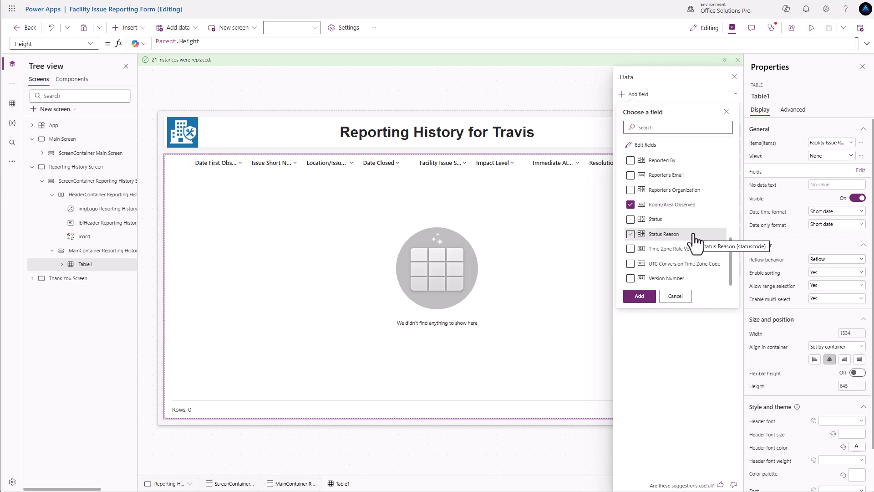
{"action": "scroll", "coordinate": [694, 234], "scroll_direction": "up", "scroll_amount": 5}
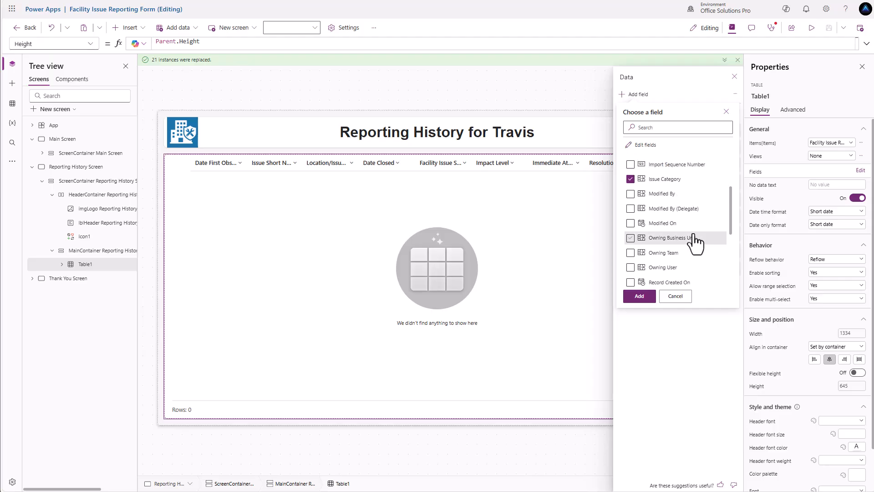
{"action": "scroll", "coordinate": [693, 233], "scroll_direction": "up", "scroll_amount": 2}
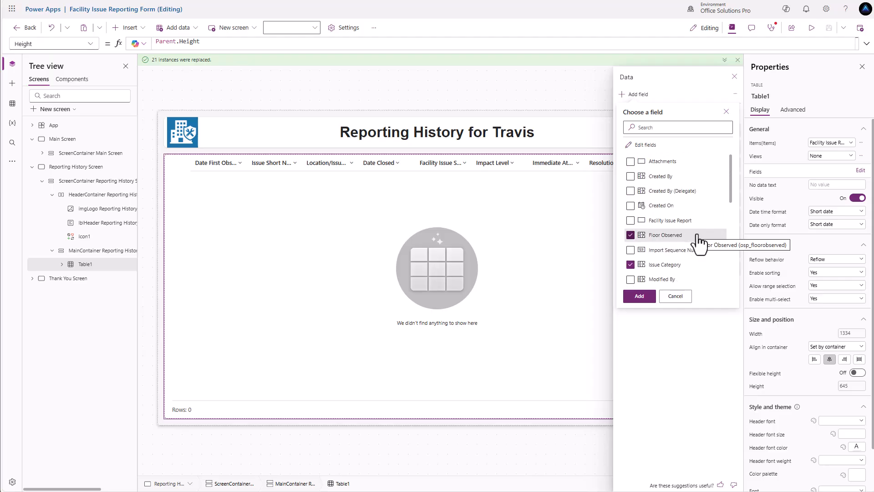
{"action": "left_click", "coordinate": [640, 297]}
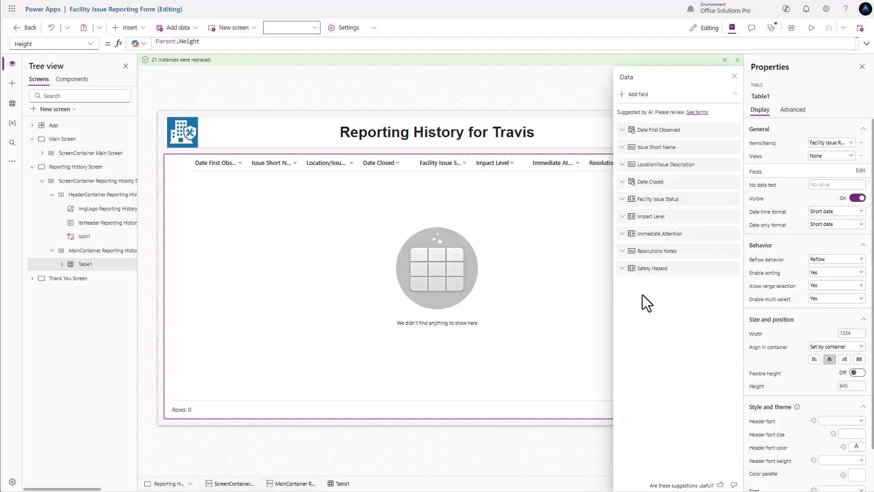
{"action": "left_click", "coordinate": [622, 285]}
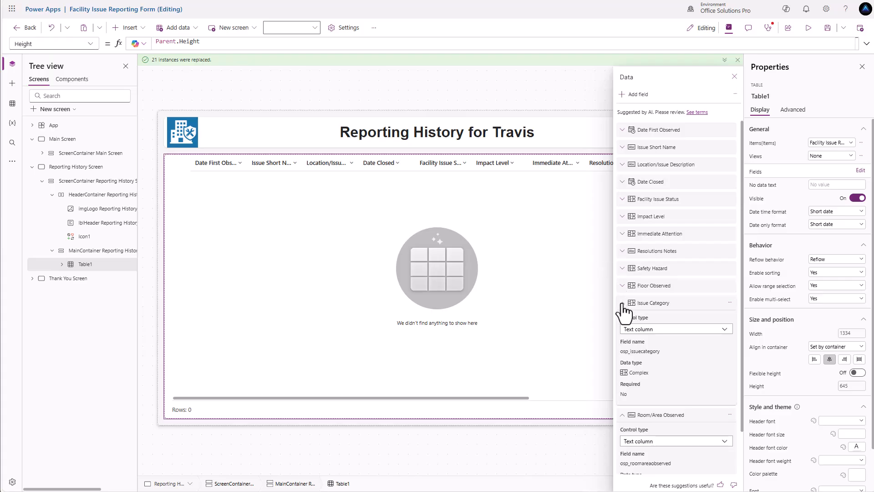
{"action": "left_click", "coordinate": [621, 303]}
{"action": "left_click", "coordinate": [622, 321]}
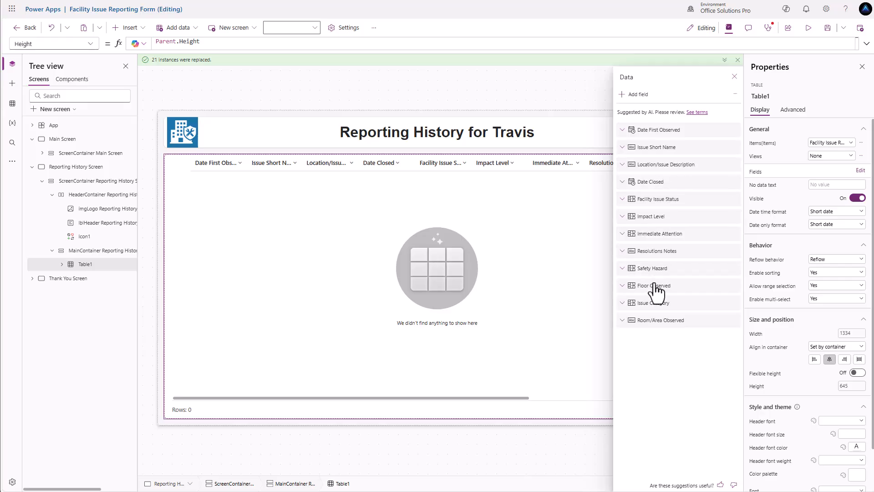
Move Floor Observed and Room/Area Observed directly after Issue Short Name, and Issue Category and Impact Level directly after Location/Issue Description
{"action": "left_click_drag", "start_coordinate": [656, 292], "coordinate": [673, 162]}
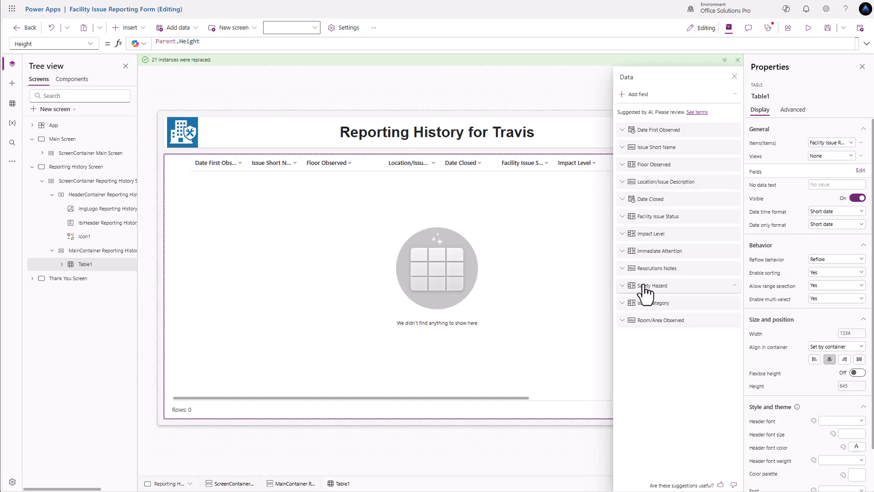
{"action": "left_click_drag", "start_coordinate": [649, 321], "coordinate": [663, 181]}
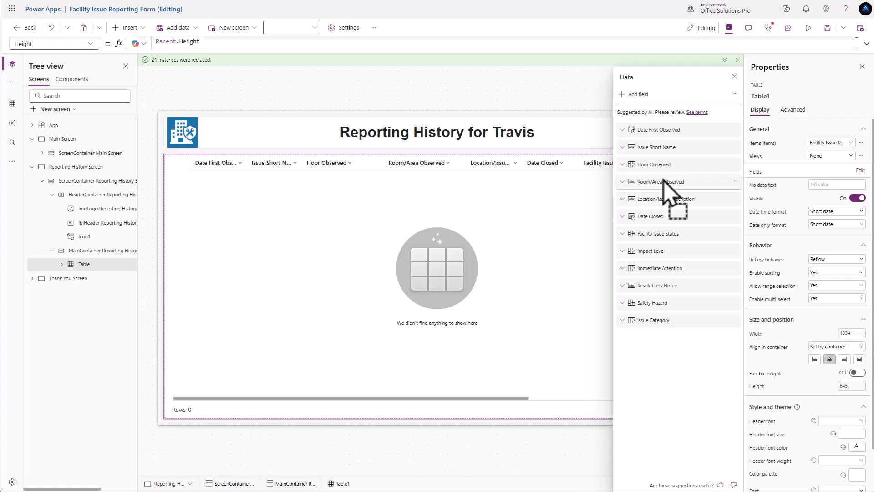
{"action": "left_click_drag", "start_coordinate": [652, 322], "coordinate": [664, 217]}
{"action": "left_click_drag", "start_coordinate": [659, 270], "coordinate": [666, 233]}
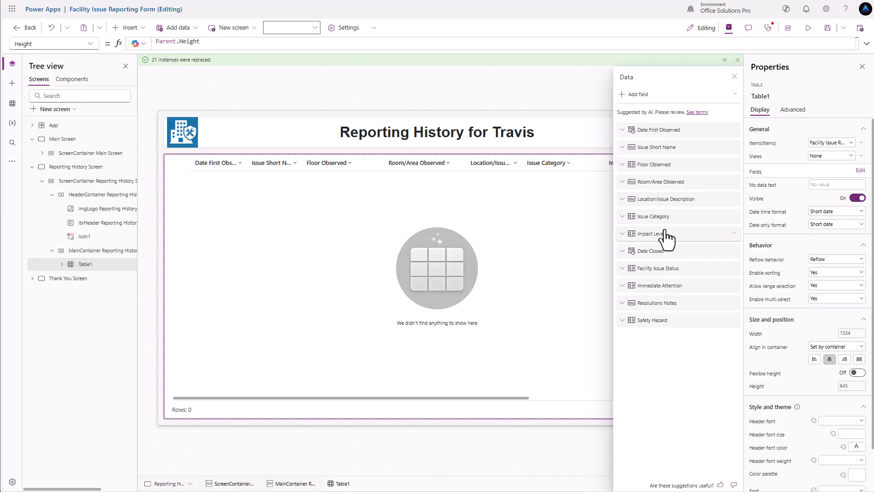
Move Safety Hazard and Immediate Attention directly after Impact Level, place Facility Issue Status ahead of Date Closed, and close the field list
{"action": "left_click_drag", "start_coordinate": [655, 321], "coordinate": [672, 250]}
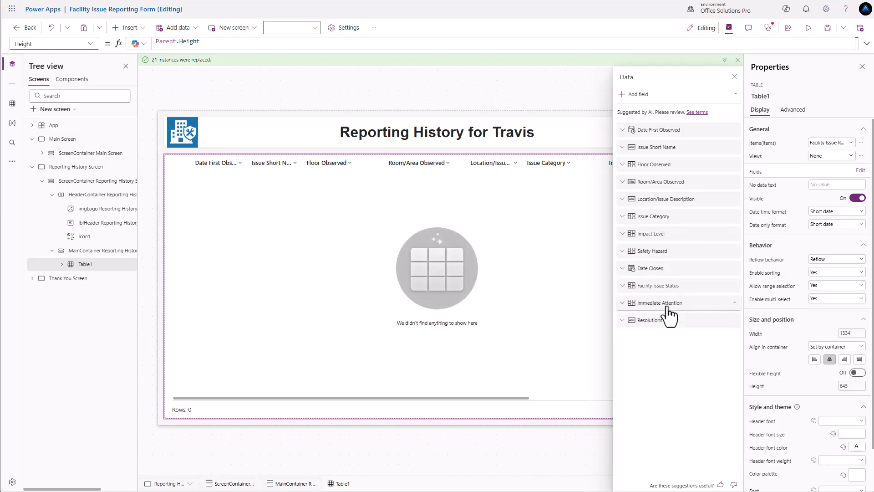
{"action": "left_click_drag", "start_coordinate": [668, 307], "coordinate": [670, 275]}
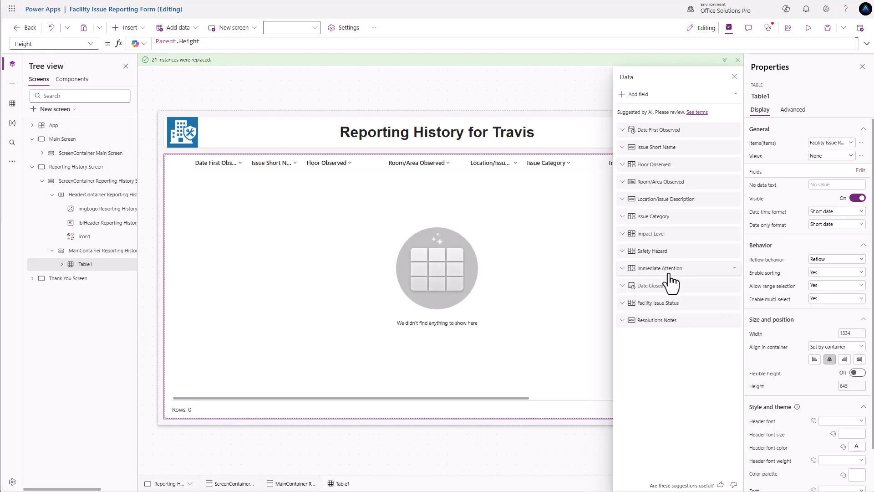
{"action": "mouse_move", "coordinate": [670, 306]}
{"action": "left_mouse_down"}
{"action": "mouse_move", "coordinate": [665, 289]}
{"action": "mouse_move", "coordinate": [673, 292]}
{"action": "left_mouse_up"}
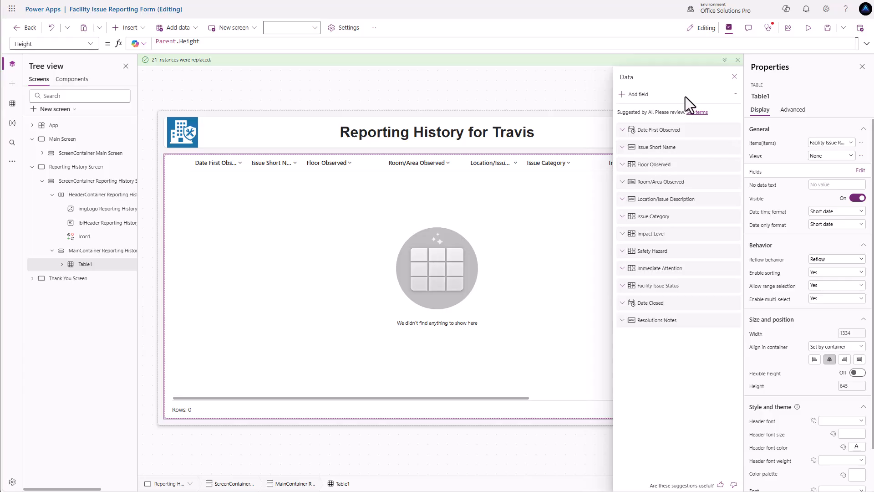
{"action": "left_click", "coordinate": [734, 77]}
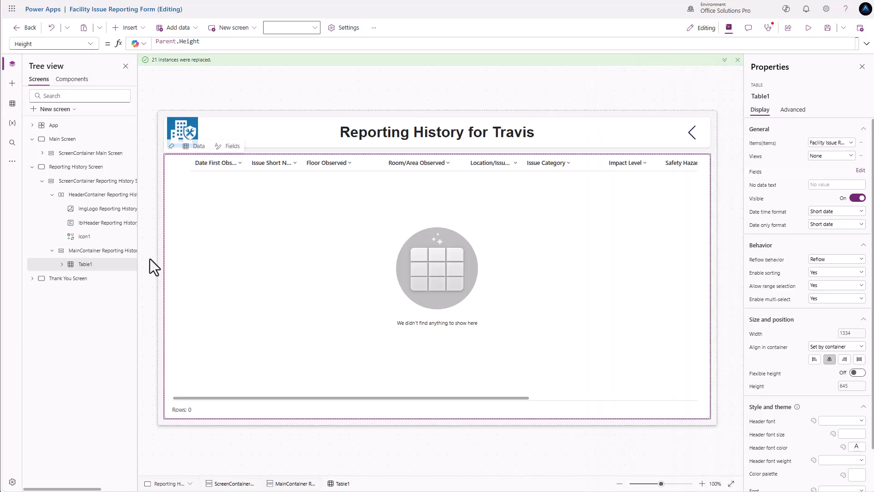
Rename the reports table Table1 as tblFacility Issue History
{"action": "double_click", "coordinate": [92, 268]}
{"action": "type", "text": "tblFacility Issu"}
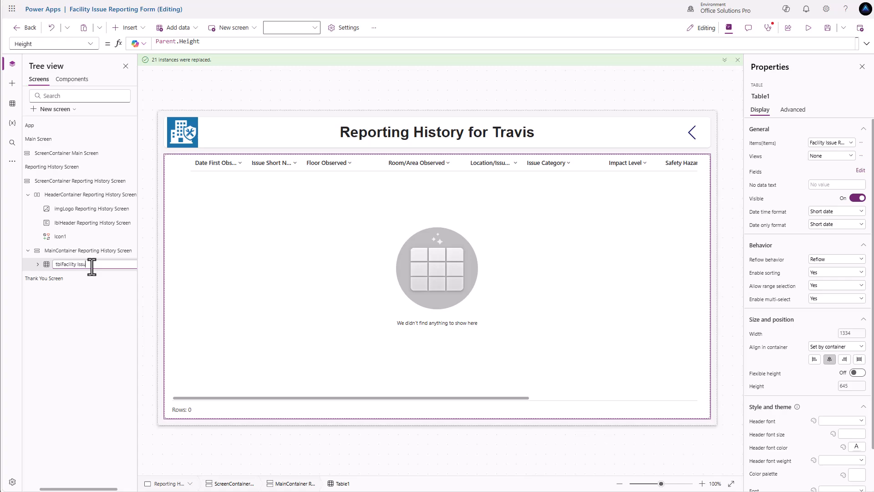
{"action": "type", "text": "e History"}
{"action": "key", "text": "Return"}
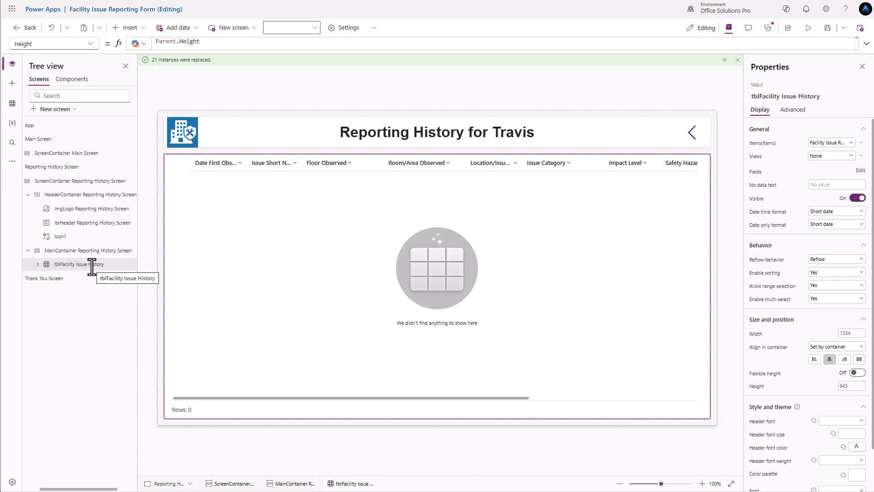
Give the table's Room/Area Observed column the header text Room and width 110, and set the Issue Category column's width to 130
{"action": "left_click", "coordinate": [37, 265]}
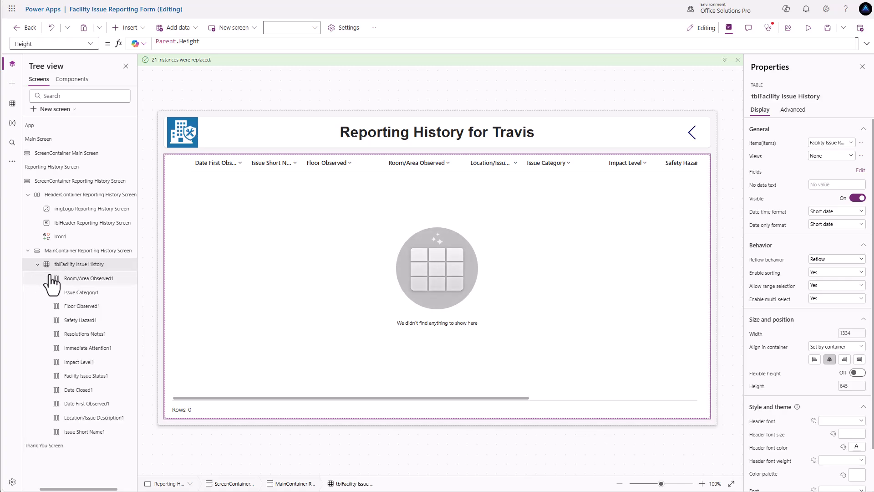
{"action": "left_click", "coordinate": [89, 279]}
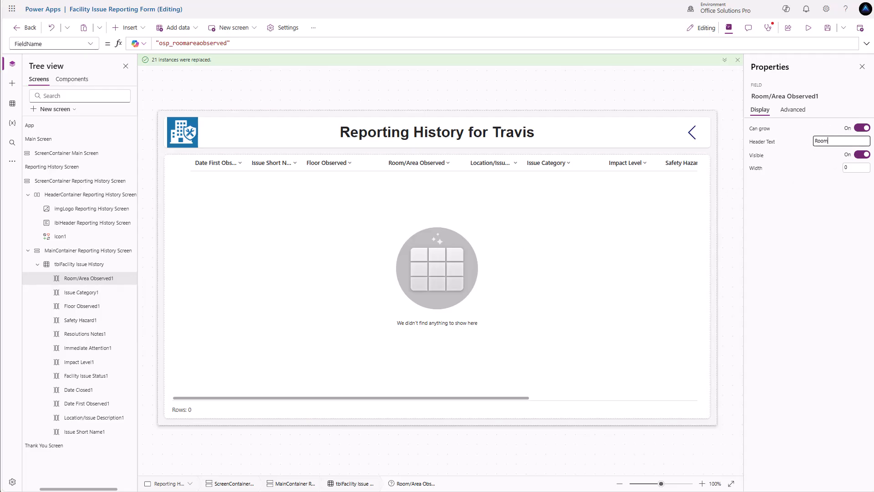
{"action": "left_click", "coordinate": [852, 168]}
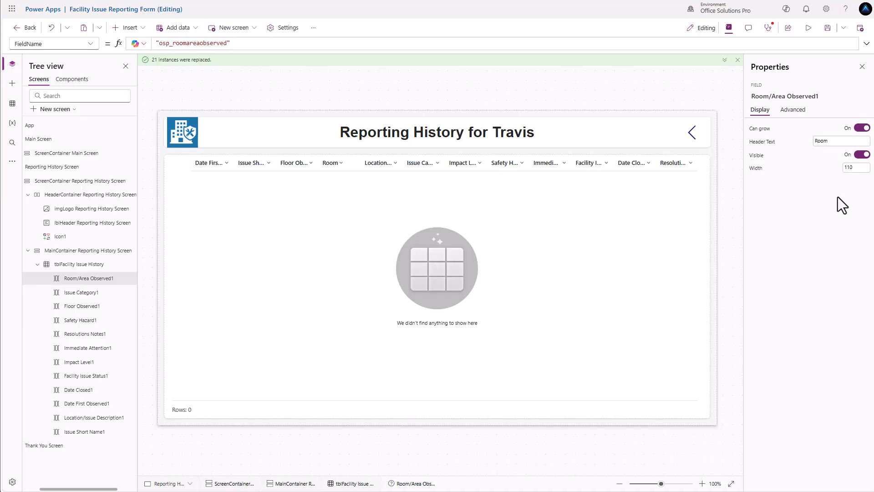
{"action": "left_click", "coordinate": [89, 294]}
{"action": "left_click", "coordinate": [854, 168]}
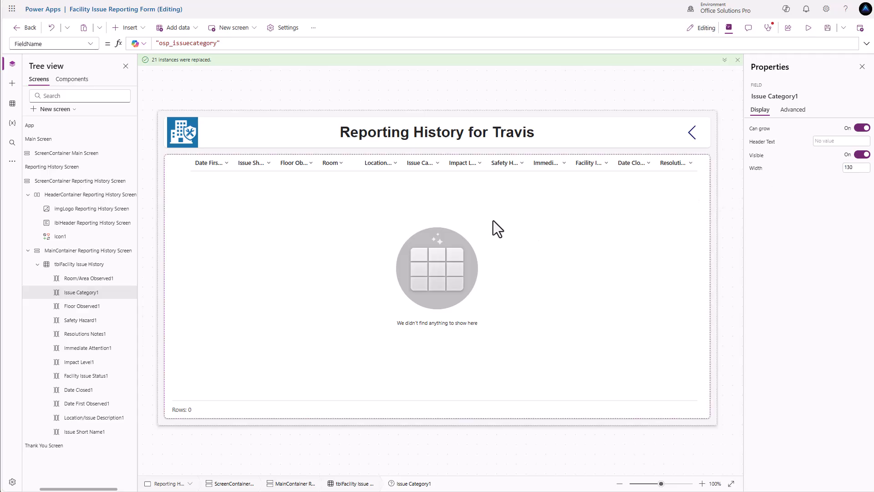
Give the Floor Observed column the header text Floor and a width of 105
{"action": "left_click", "coordinate": [102, 306]}
{"action": "left_click", "coordinate": [826, 142]}
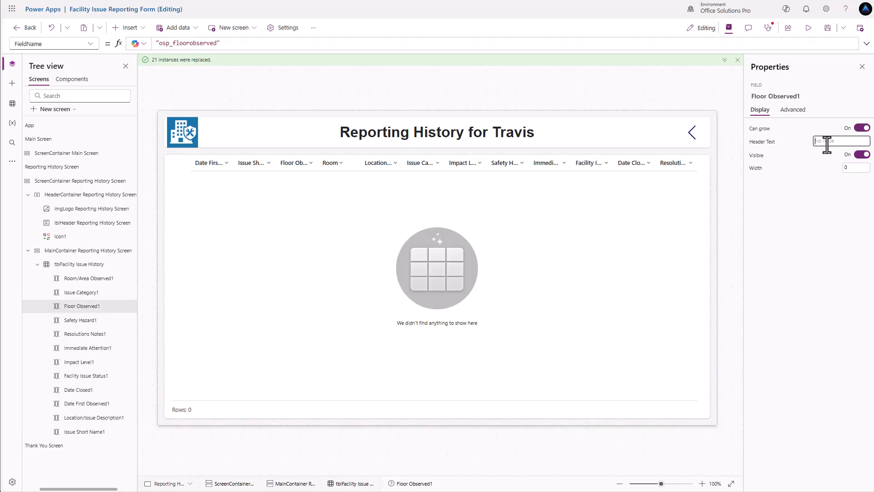
{"action": "type", "text": "Floor"}
{"action": "left_click", "coordinate": [847, 168]}
{"action": "type", "text": "105"}
Set the widths of the Safety Hazard and Resolutions Notes columns
{"action": "left_click", "coordinate": [92, 321]}
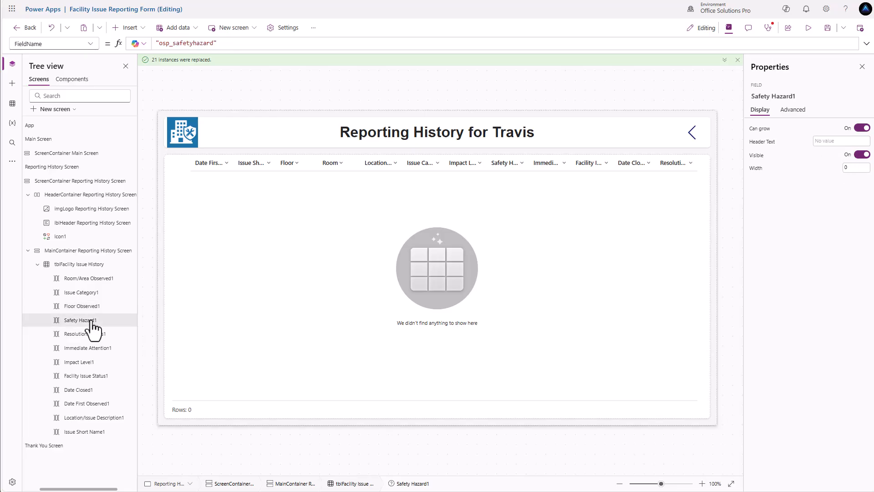
{"action": "left_click", "coordinate": [848, 168]}
{"action": "left_click", "coordinate": [97, 336]}
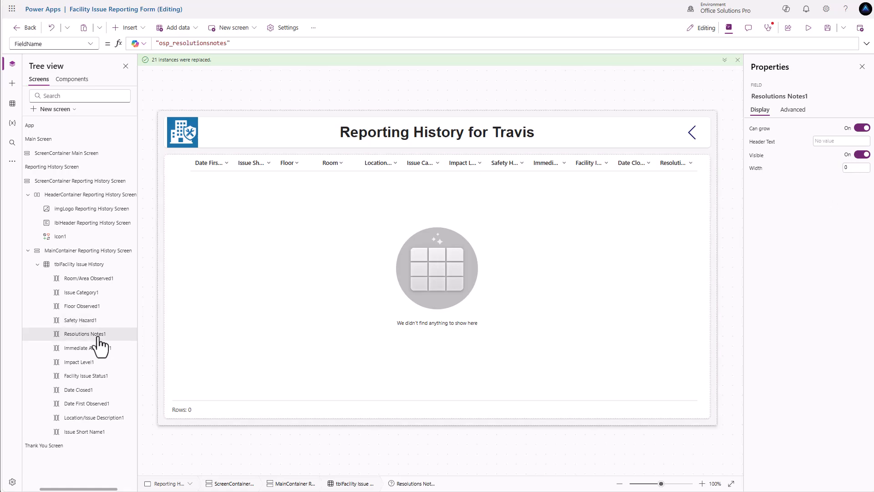
{"action": "left_click", "coordinate": [849, 169]}
Set the Immediate Attention column's width to 170 and adjust the Impact Level column's width
{"action": "left_click", "coordinate": [108, 354]}
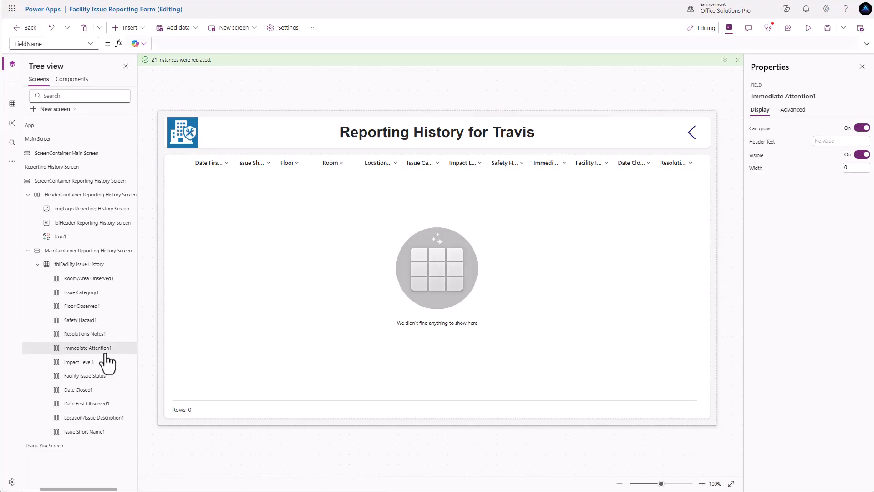
{"action": "left_click", "coordinate": [854, 167]}
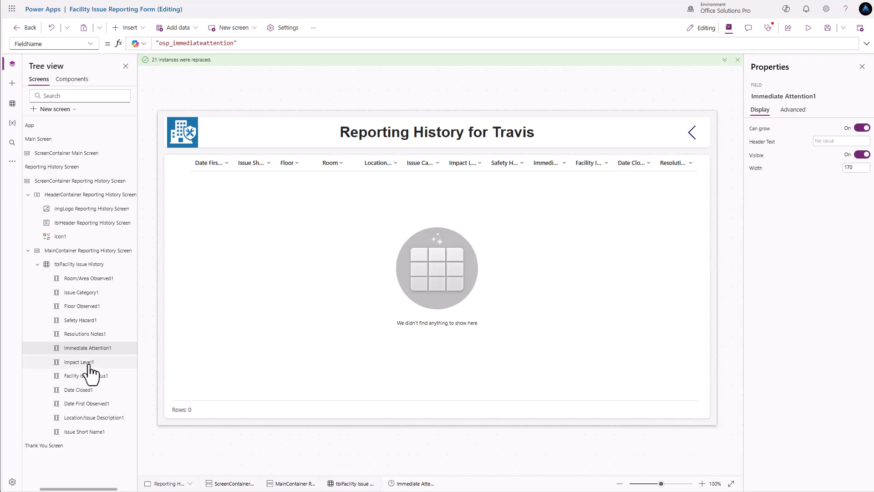
{"action": "left_click", "coordinate": [111, 365]}
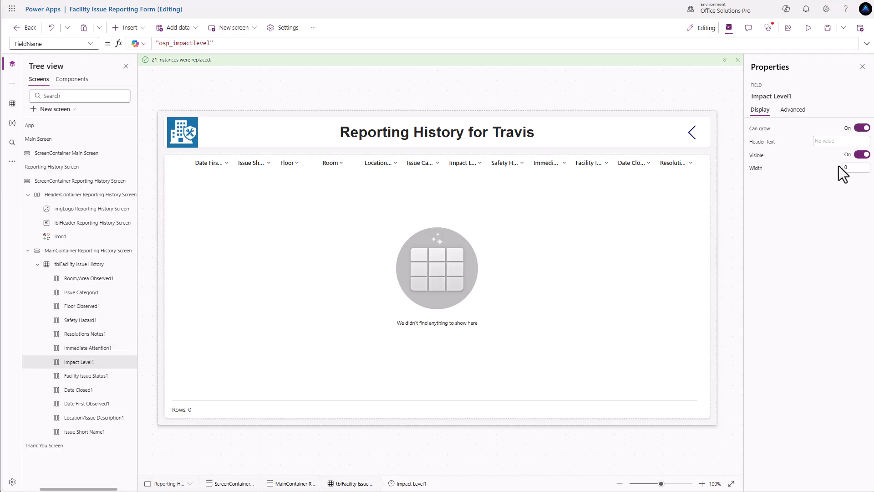
{"action": "left_click", "coordinate": [851, 168]}
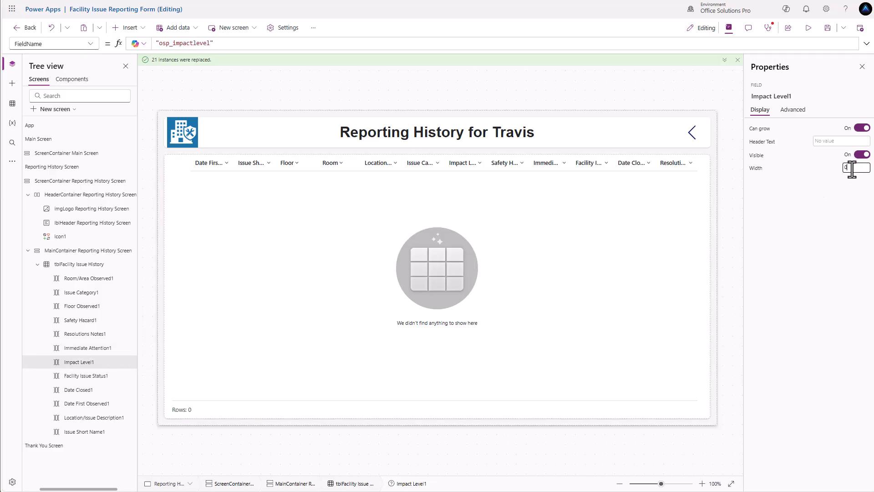
Give the Facility Issue Status column the header text Status and a width of 190
{"action": "left_click", "coordinate": [71, 378]}
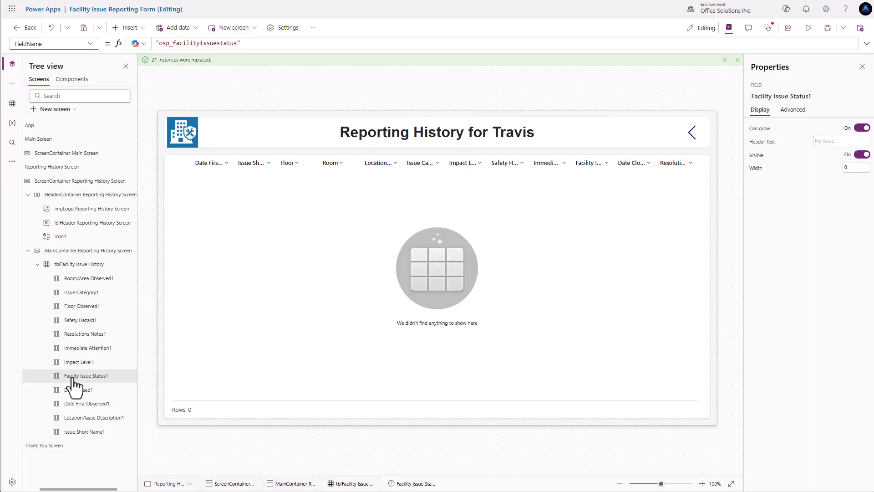
{"action": "left_click", "coordinate": [835, 142]}
{"action": "type", "text": "Status"}
{"action": "left_click", "coordinate": [854, 168]}
{"action": "type", "text": "190"}
{"action": "left_click", "coordinate": [836, 191]}
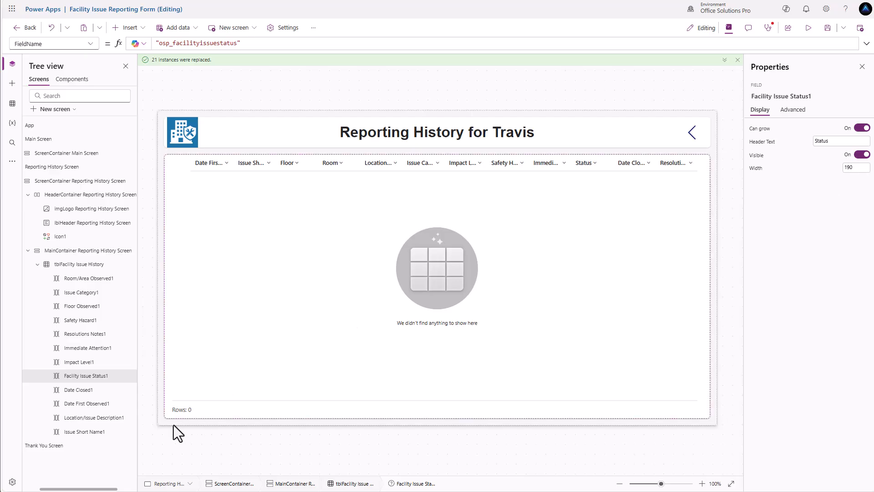
Set the Date Closed column's width to 115 in the facility issue history table
{"action": "left_click", "coordinate": [90, 391]}
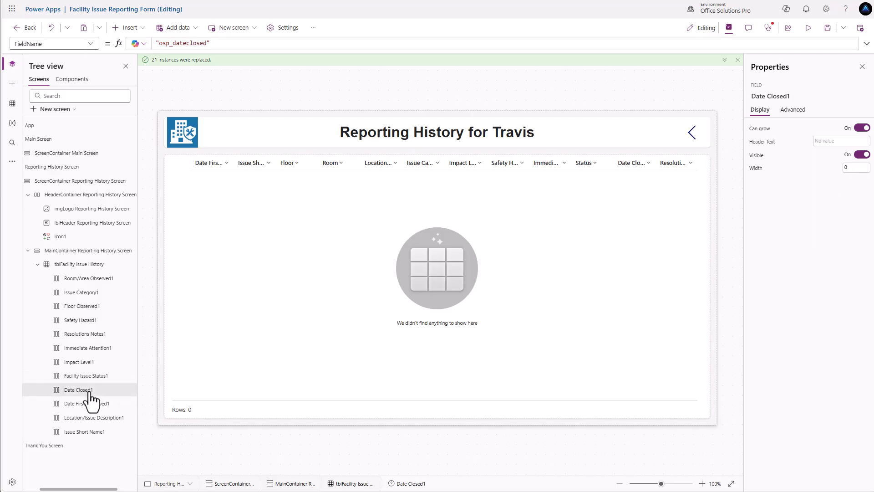
{"action": "left_click", "coordinate": [848, 167]}
{"action": "type", "text": "115"}
{"action": "left_click", "coordinate": [822, 190]}
Give the Date First Observed column the header text Date Observed and a width of 140
{"action": "left_click", "coordinate": [90, 404]}
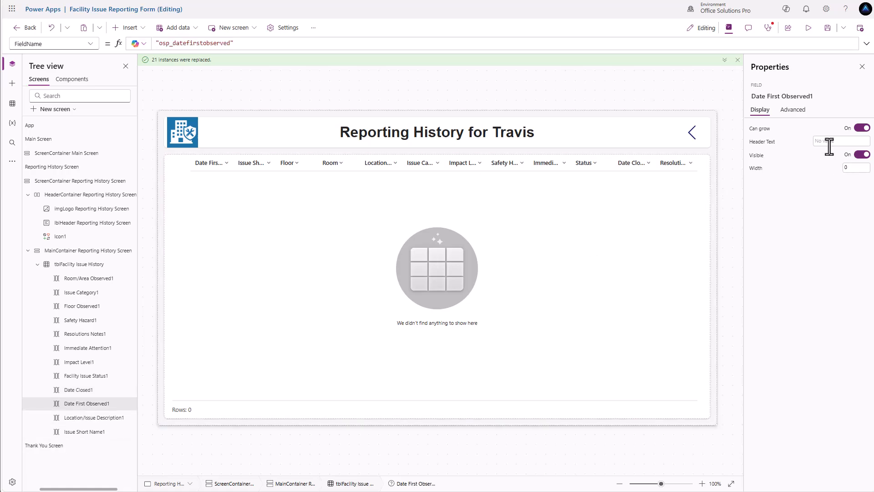
{"action": "left_click", "coordinate": [848, 142]}
{"action": "type", "text": "Date Observed"}
{"action": "left_click", "coordinate": [850, 168]}
{"action": "type", "text": "140"}
Give the Location/Issue Description column the header text Description and a width of 120
{"action": "left_click", "coordinate": [82, 418]}
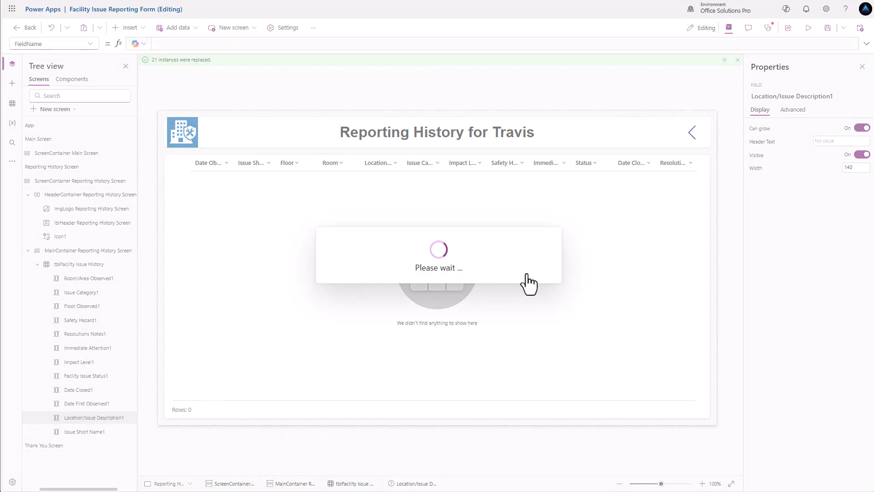
{"action": "left_click", "coordinate": [817, 142]}
{"action": "type", "text": "De"}
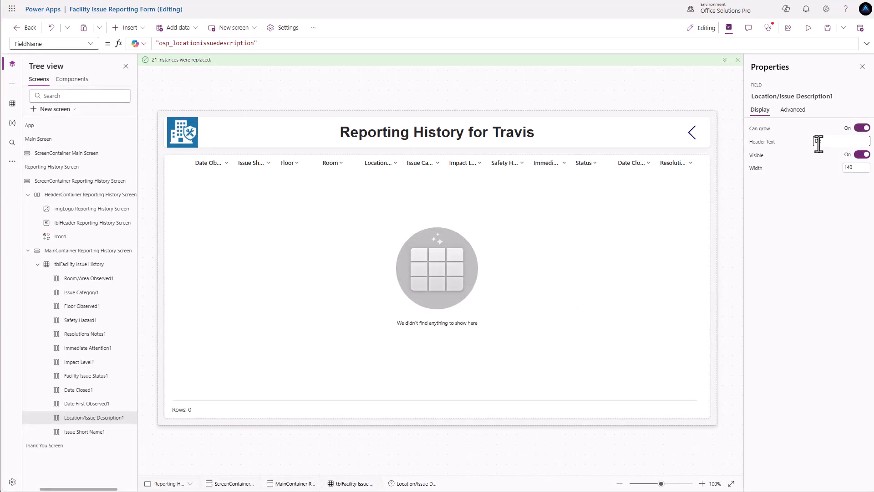
{"action": "type", "text": "scription"}
{"action": "left_click", "coordinate": [849, 167]}
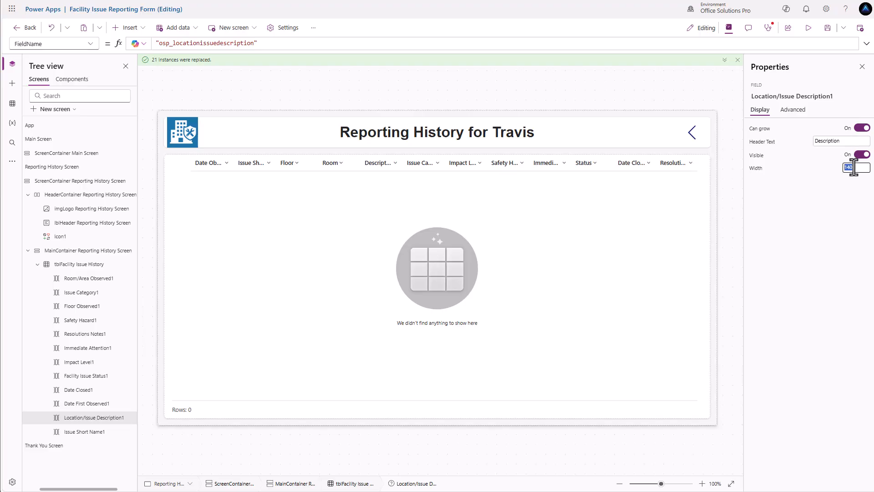
{"action": "type", "text": "120"}
Give the Issue Short Name column the header text Issue Title and a width of 150
{"action": "left_click", "coordinate": [95, 436]}
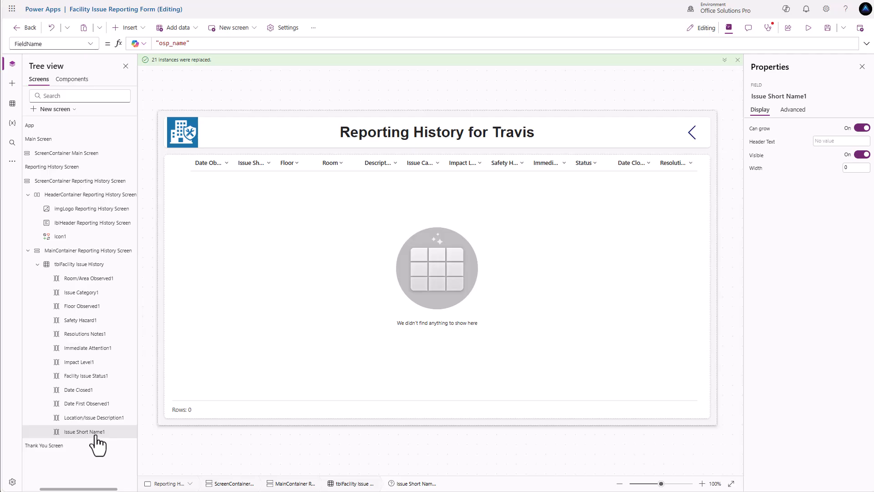
{"action": "left_click", "coordinate": [820, 143]}
{"action": "type", "text": "Issue Title"}
{"action": "left_click", "coordinate": [854, 169]}
{"action": "type", "text": "150"}
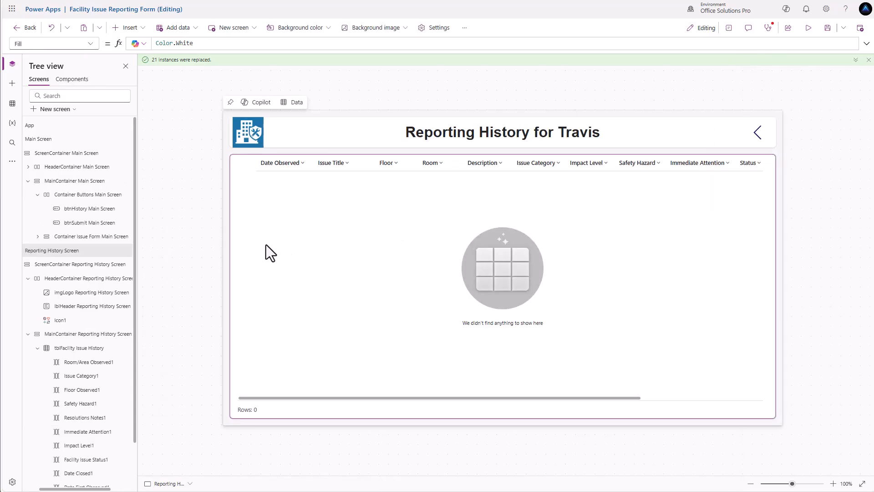
Complete the Main Screen history button's OnSelect formula as Navigate('Reporting History Screen',ScreenTransition.CoverRight)
{"action": "left_click", "coordinate": [62, 141]}
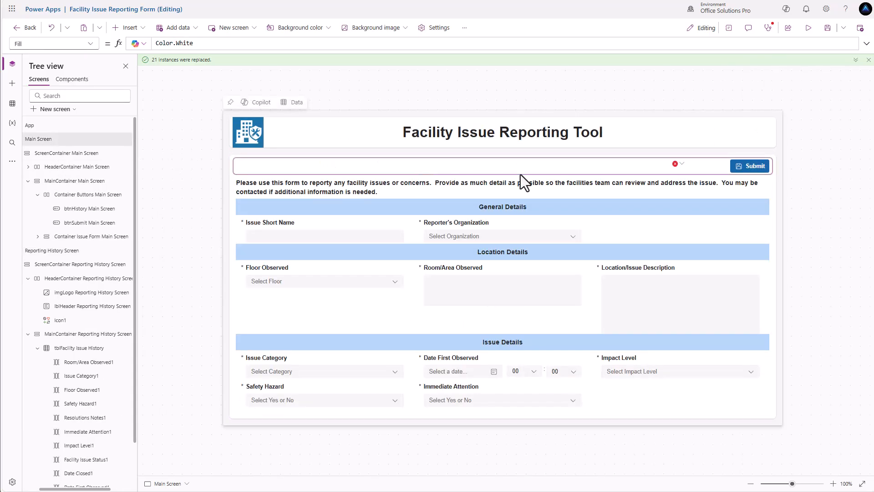
{"action": "left_click", "coordinate": [677, 164]}
{"action": "left_click", "coordinate": [690, 175]}
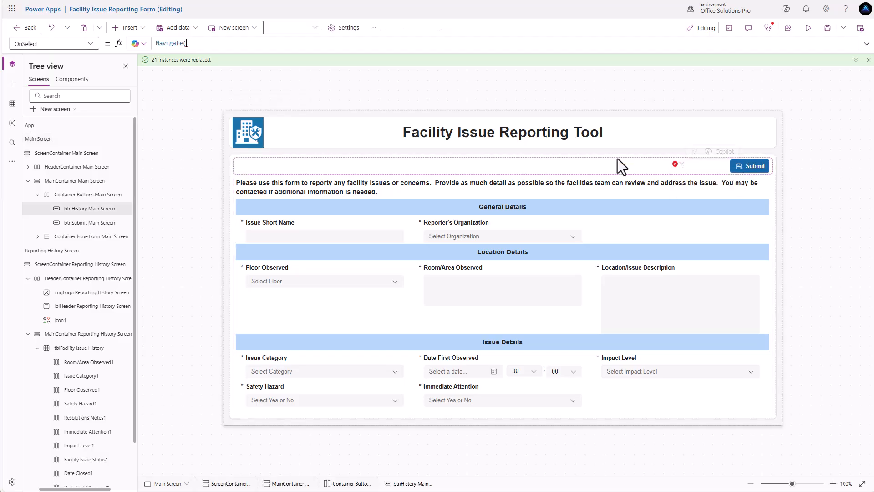
{"action": "left_click", "coordinate": [189, 44]}
{"action": "type", "text": "R"}
{"action": "type", "text": "eport"}
{"action": "left_click", "coordinate": [243, 83]}
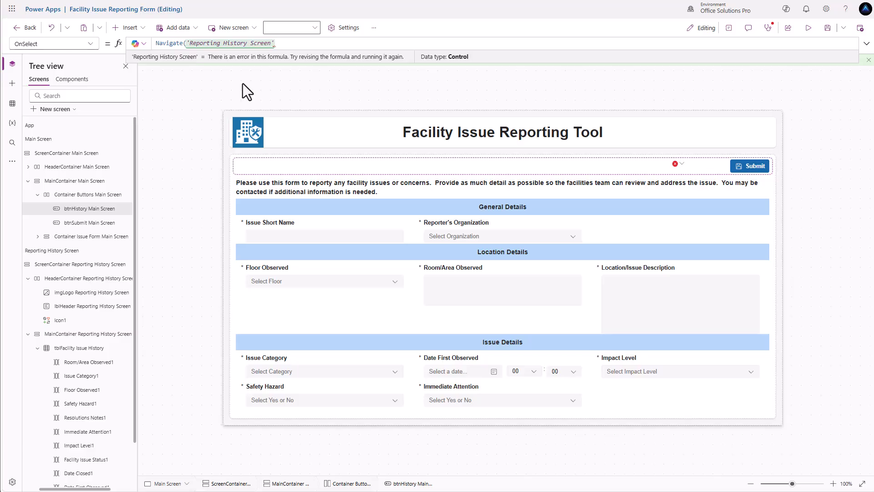
{"action": "type", "text": ","}
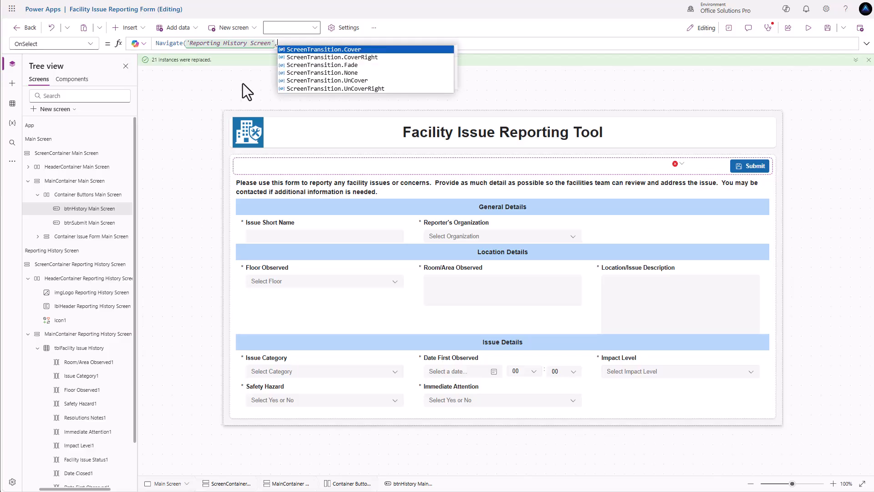
{"action": "type", "text": "ScreenTransition.CoverRight)"}
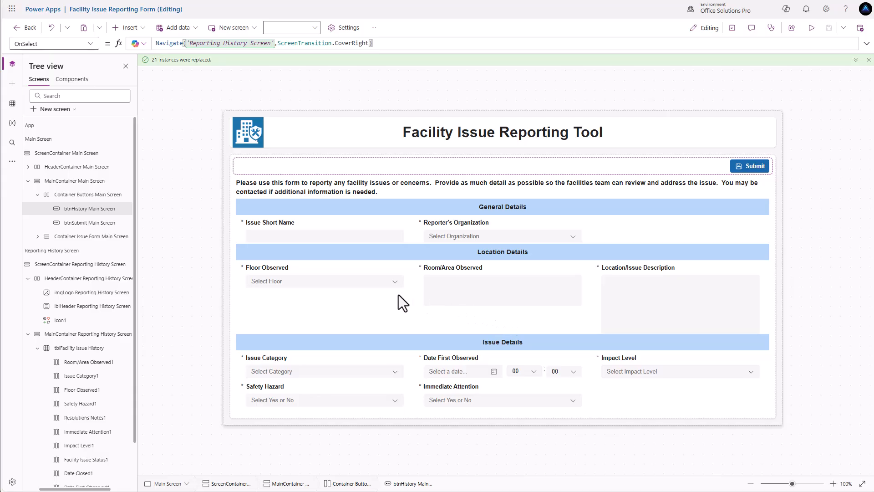
Dismiss the notification about replaced instances above the Main Screen canvas
{"action": "left_click", "coordinate": [282, 240]}
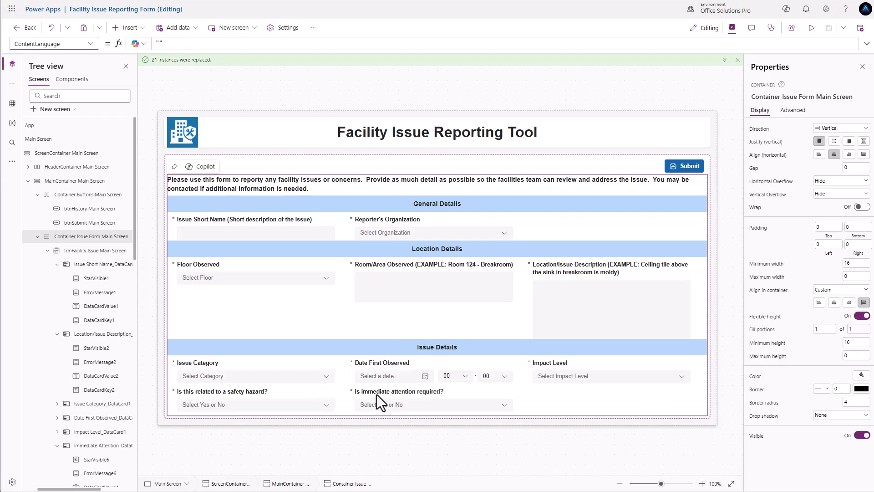
{"action": "left_click", "coordinate": [729, 73]}
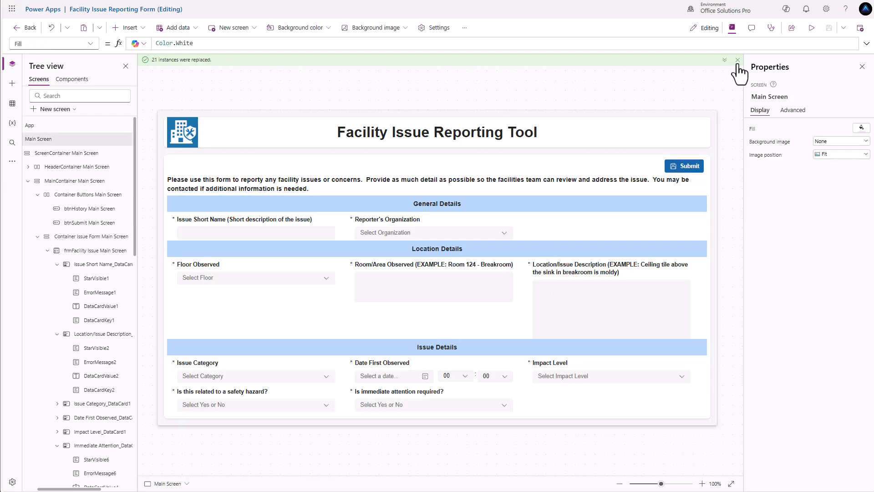
{"action": "left_click", "coordinate": [738, 60]}
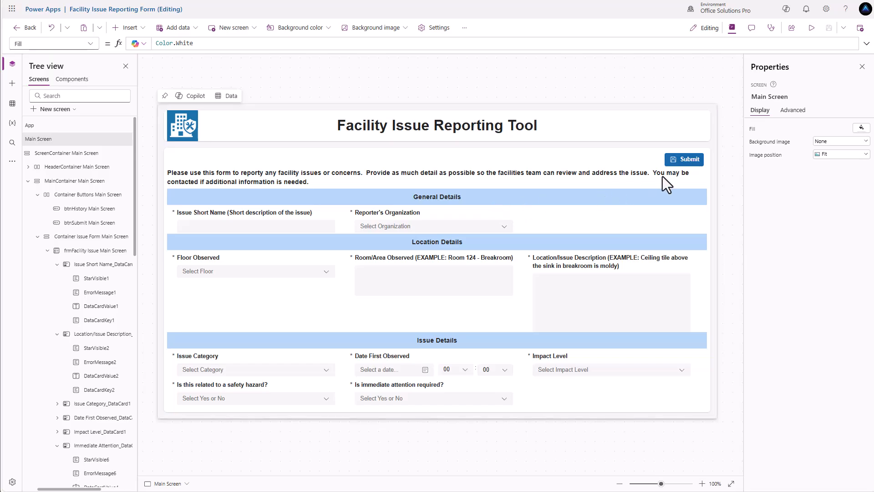
Open the Items formula of the tblFacility Issue History table on the Reporting History Screen for editing
{"action": "scroll", "coordinate": [57, 291], "scroll_direction": "down", "scroll_amount": 12}
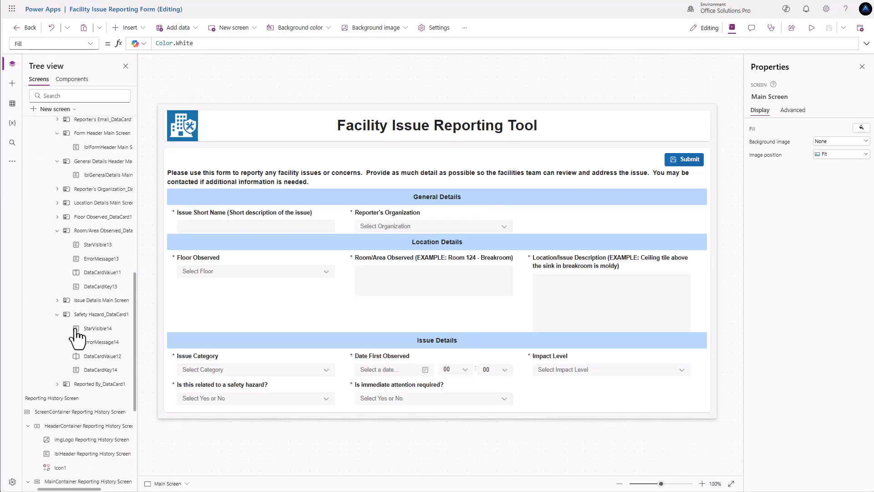
{"action": "left_click", "coordinate": [52, 307]}
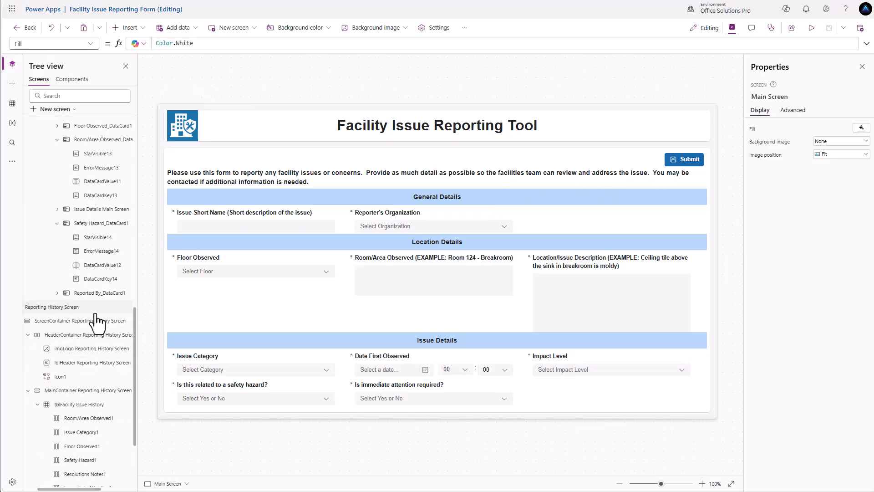
{"action": "left_click", "coordinate": [479, 263]}
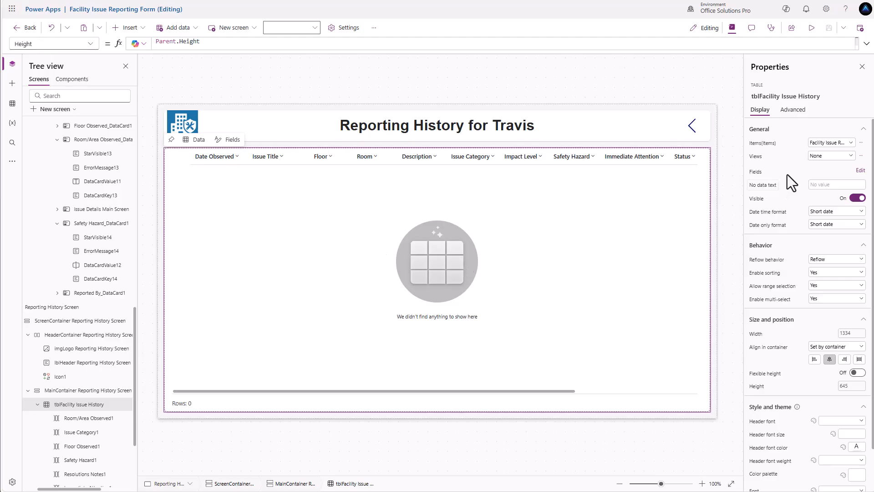
{"action": "left_click", "coordinate": [793, 110]}
{"action": "scroll", "coordinate": [789, 223], "scroll_direction": "down", "scroll_amount": 10}
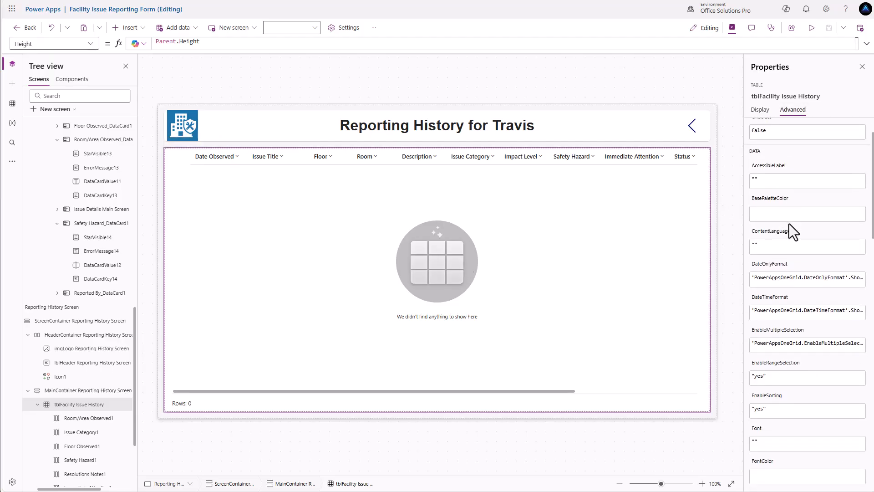
{"action": "left_click", "coordinate": [157, 43]}
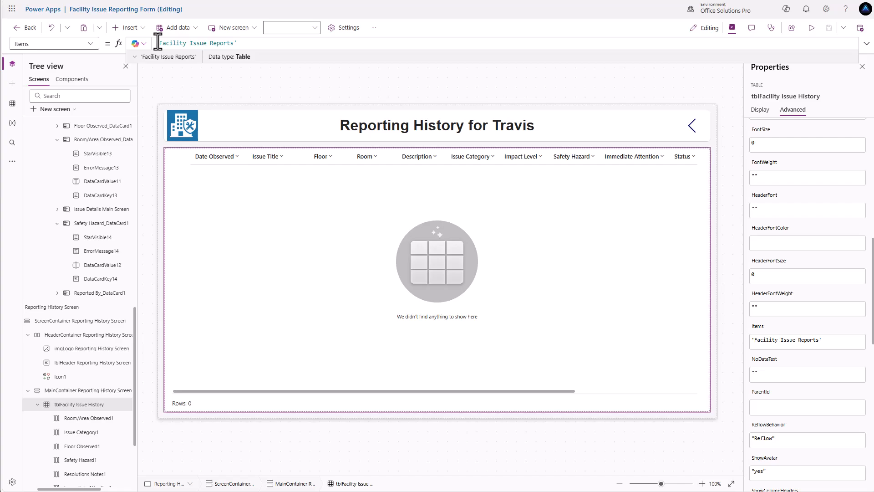
Wrap the table's 'Facility Issue Reports' source in a Filter where 'Reported By'.'Primary Email' = gblUserEmail
{"action": "type", "text": "Filter("}
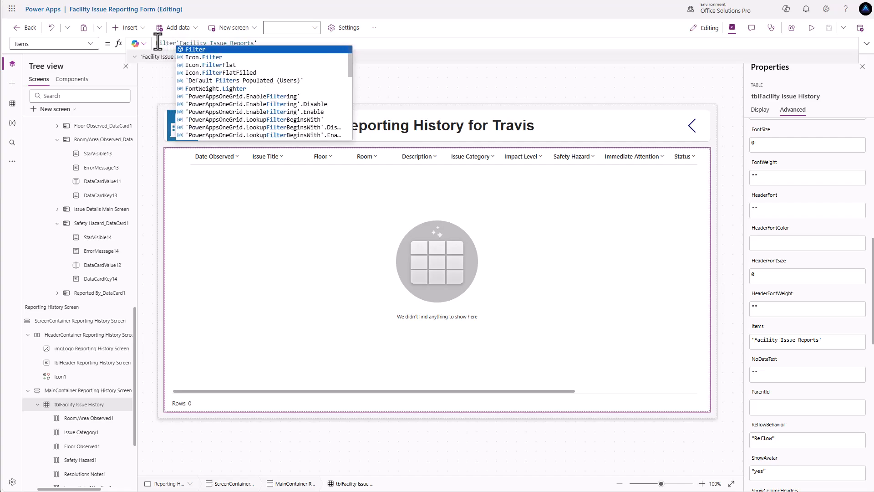
{"action": "type", "text": ", "}
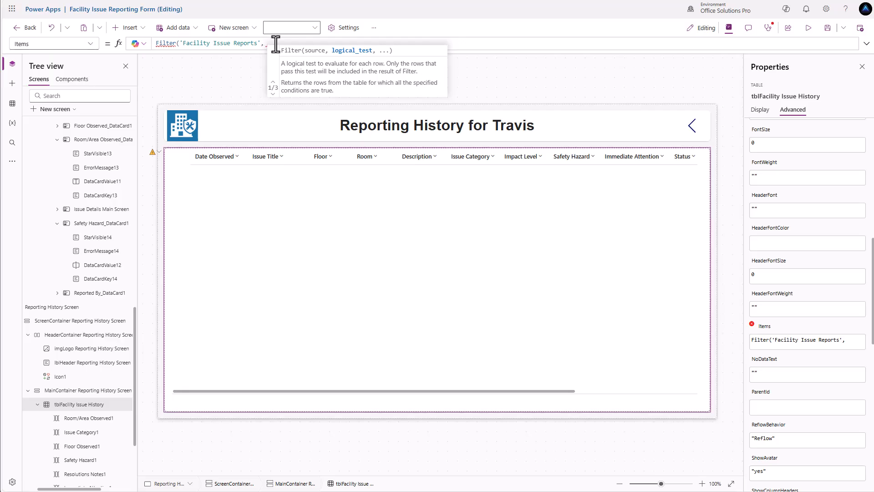
{"action": "type", "text": "Report"}
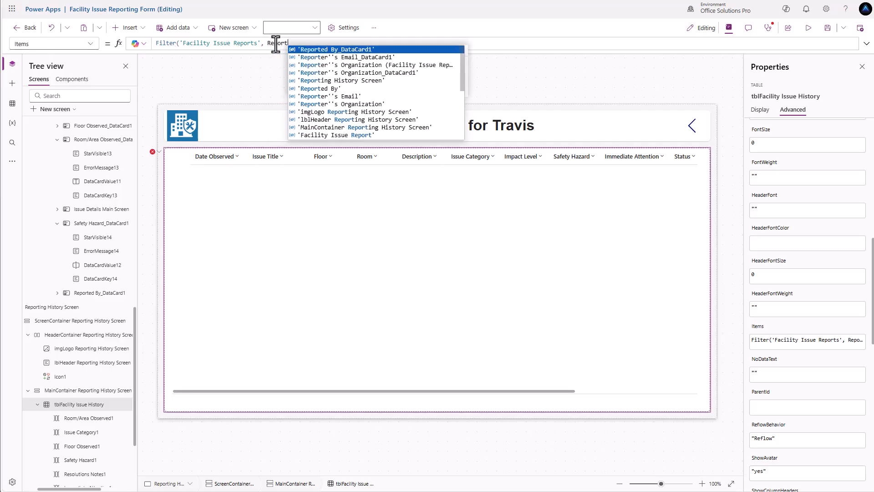
{"action": "key", "text": "Down"}
{"action": "key", "text": "Tab"}
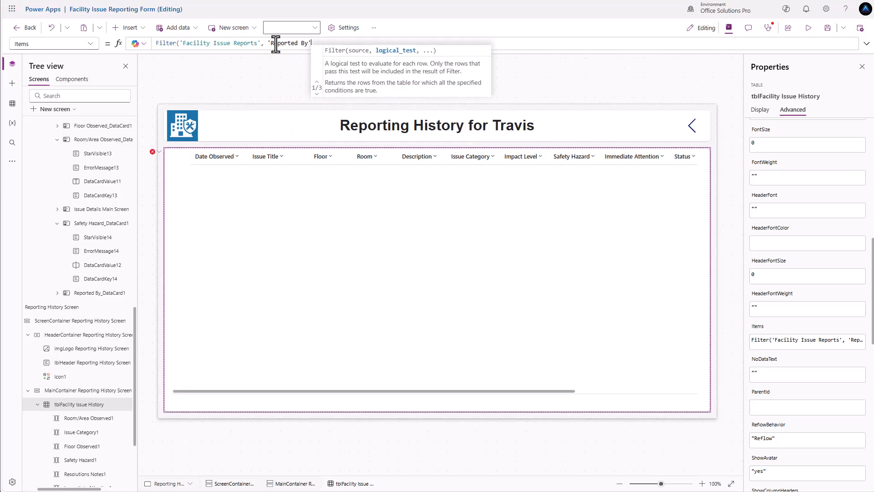
{"action": "type", "text": ".Prim"}
{"action": "key", "text": "Down"}
{"action": "key", "text": "Tab"}
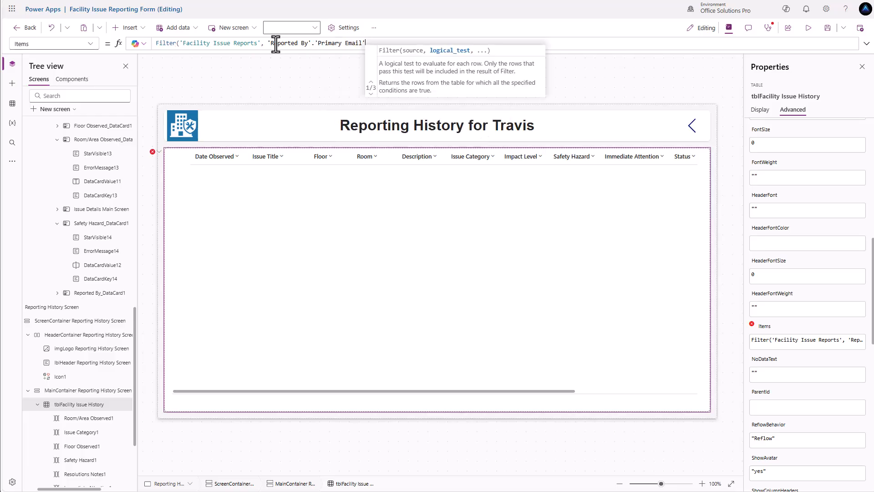
{"action": "type", "text": "= gbl"}
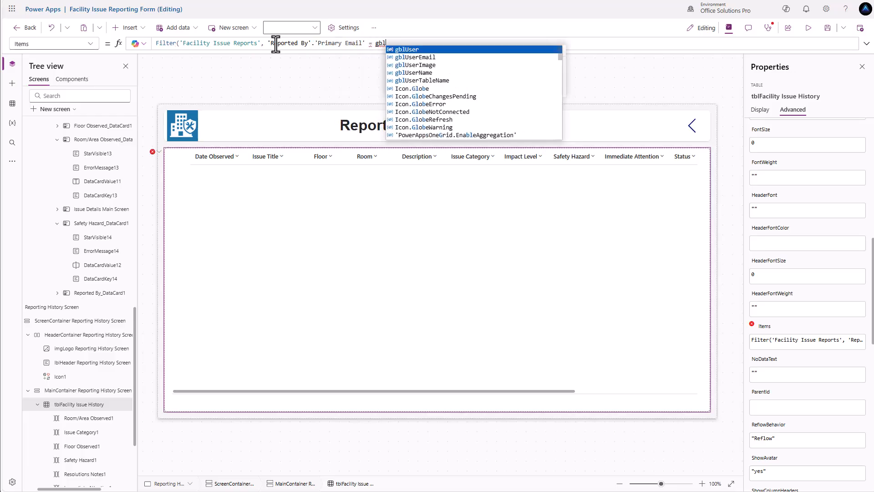
{"action": "key", "text": "Down"}
{"action": "key", "text": "Tab"}
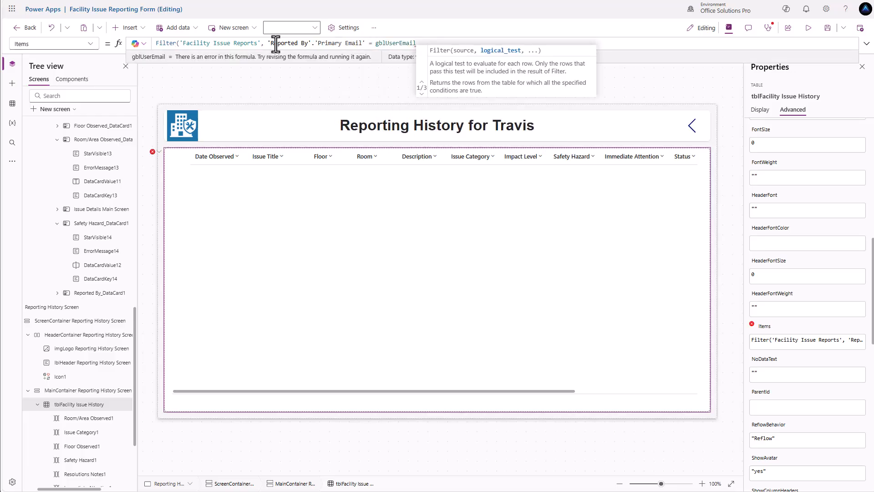
{"action": "type", "text": ")"}
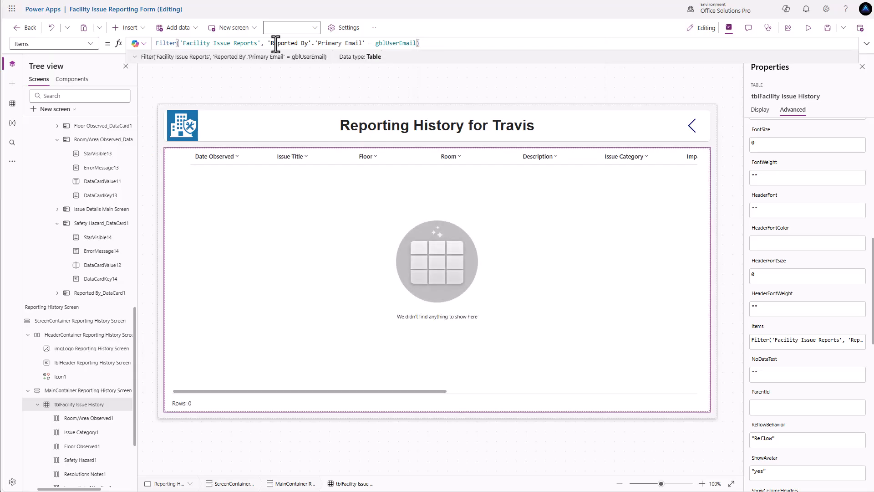
Enclose the Filter expression in a SortByColumns function, adding a comma for the column argument
{"action": "double_click", "coordinate": [156, 43]}
{"action": "type", "text": "SortByC"}
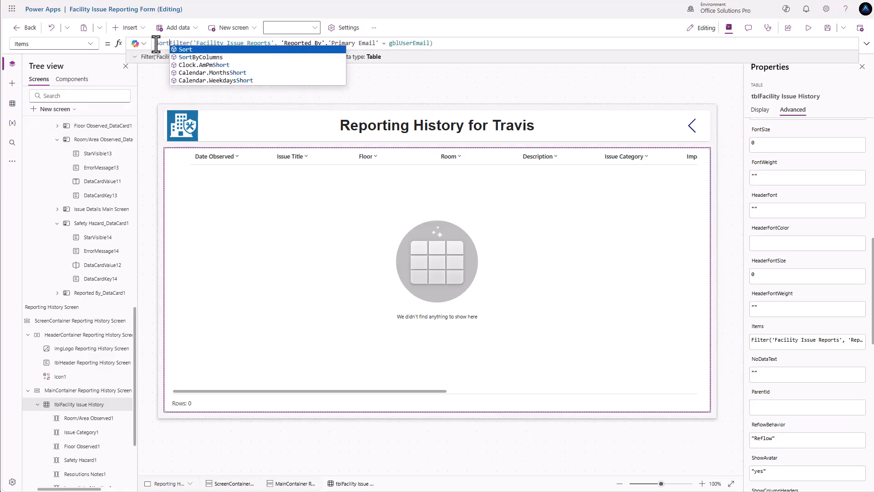
{"action": "type", "text": "olumns("}
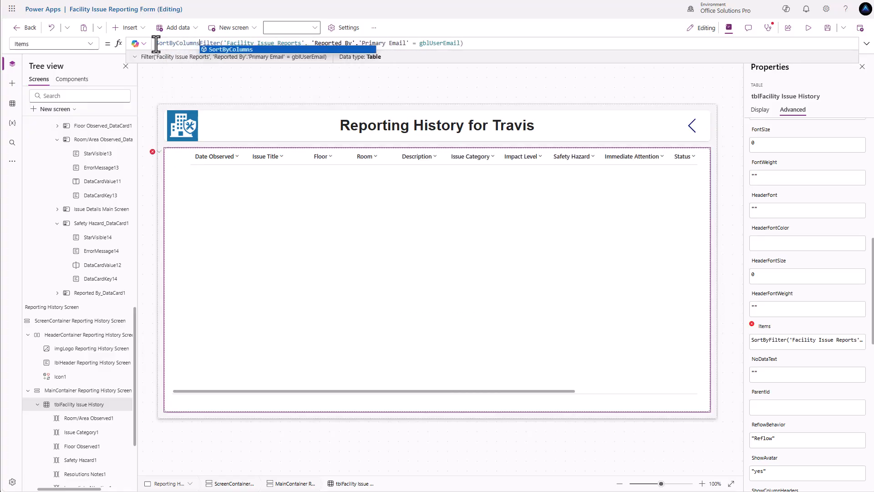
{"action": "key", "text": "End"}
{"action": "type", "text": ","}
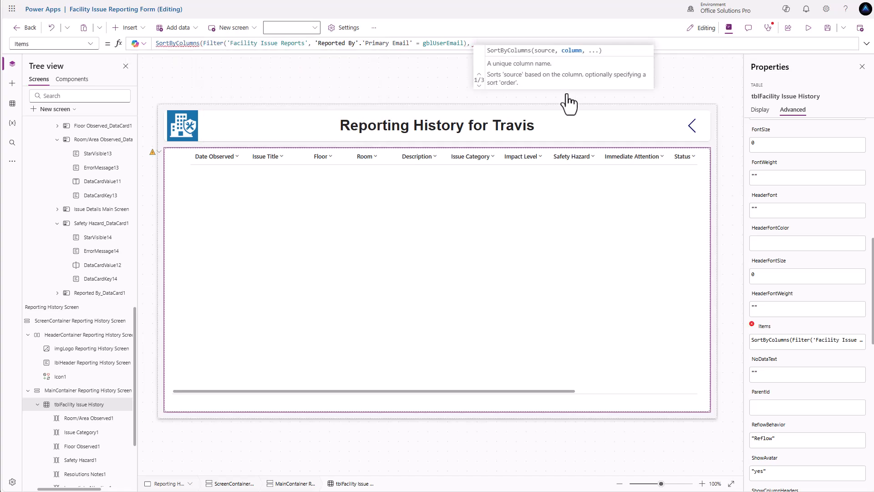
Complete the sort with column "osp_datefirstobserved" and SortOrder.Descending, and save the app
{"action": "type", "text": " ob"}
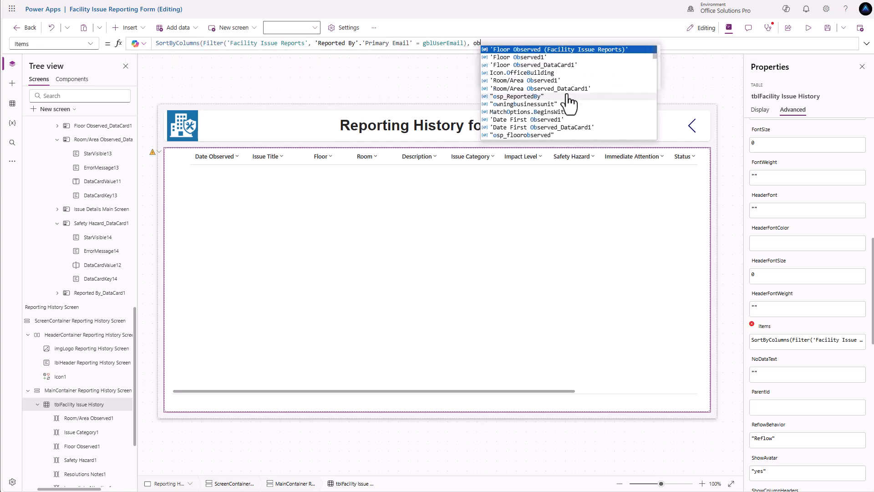
{"action": "type", "text": "serv"}
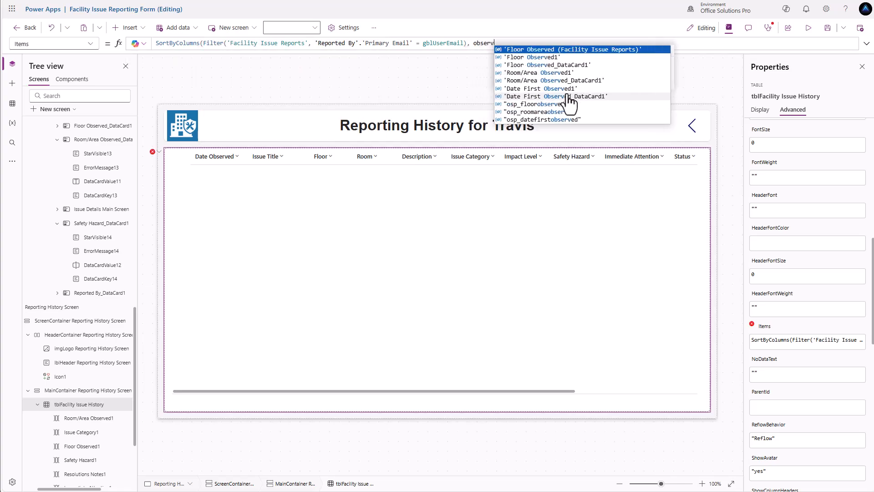
{"action": "left_click", "coordinate": [567, 120]}
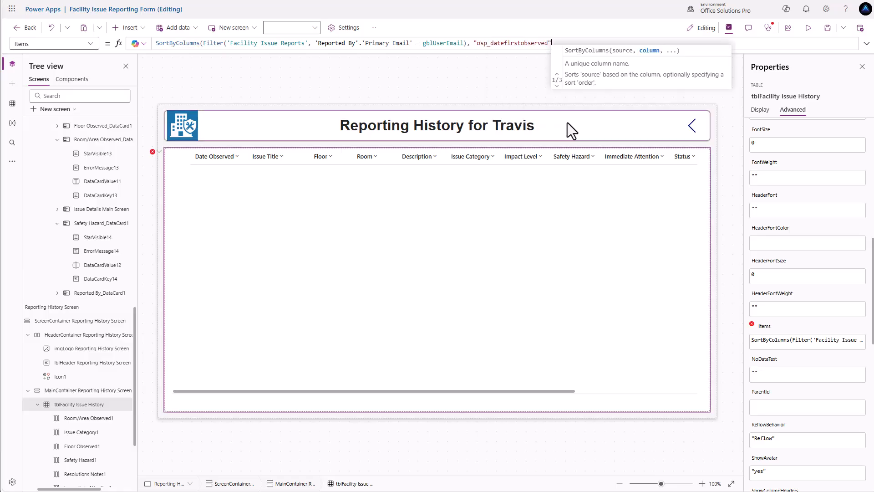
{"action": "type", "text": ", "}
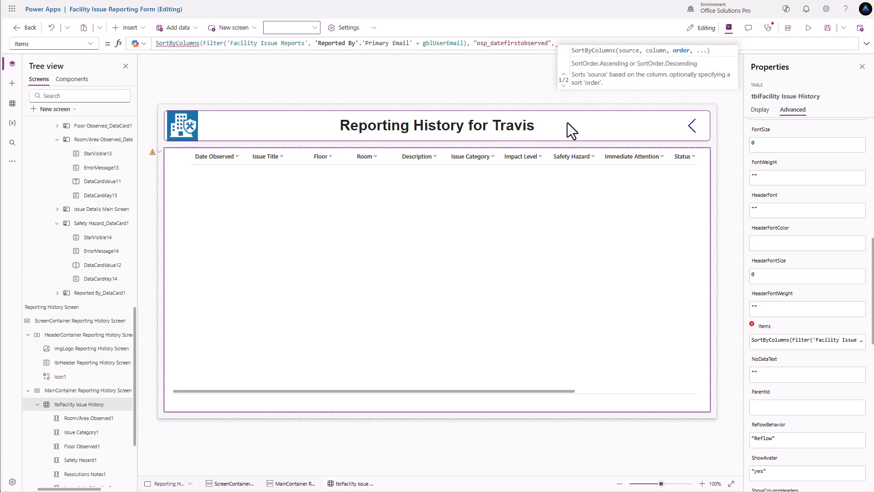
{"action": "type", "text": "Sort"}
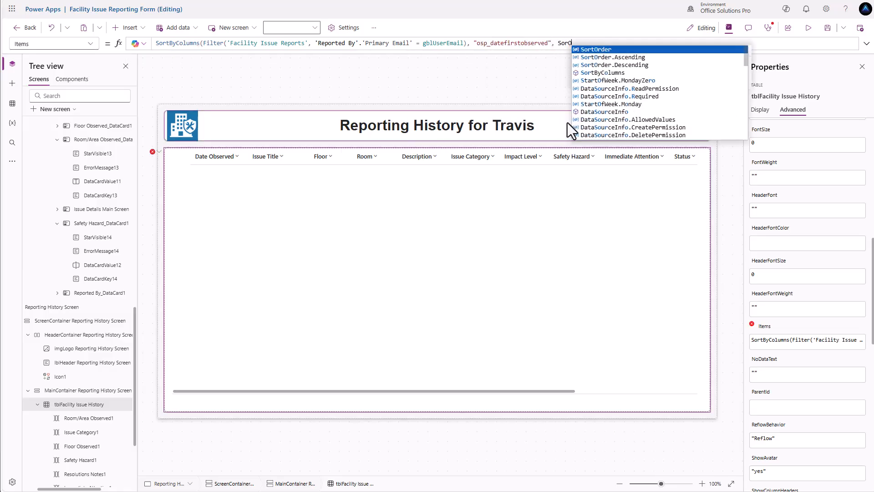
{"action": "type", "text": "Order"}
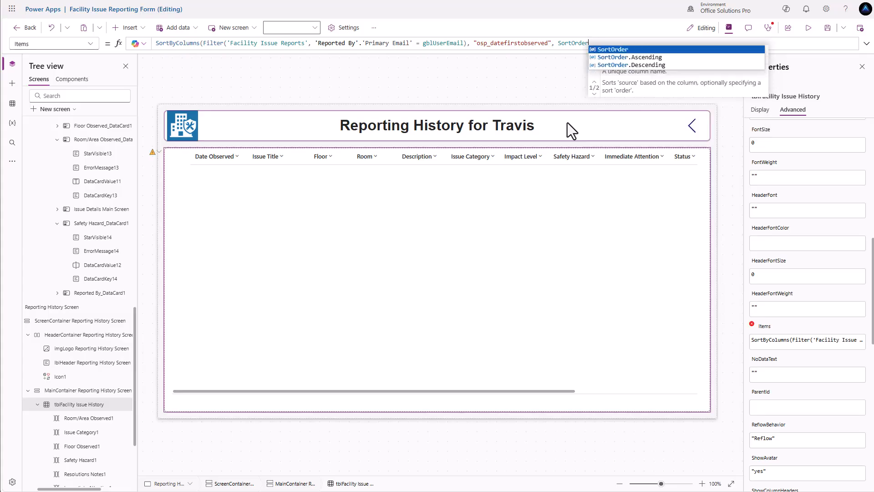
{"action": "type", "text": ".D"}
{"action": "key", "text": "Tab"}
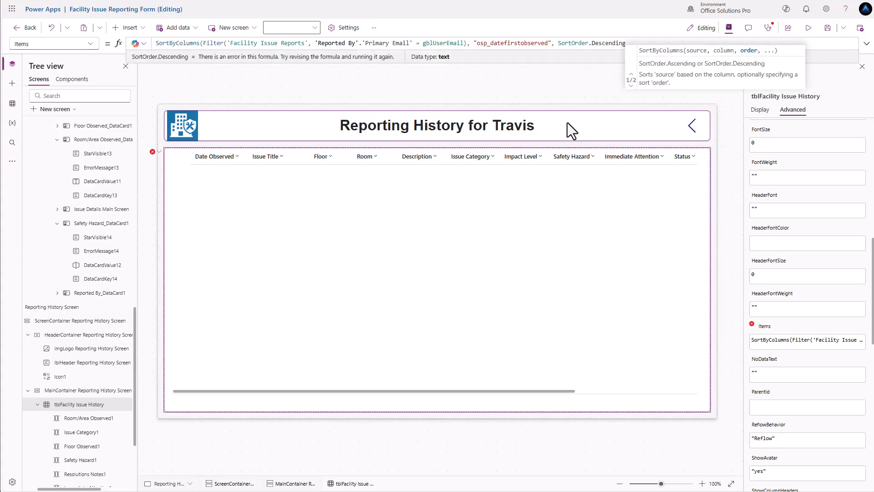
{"action": "type", "text": ")"}
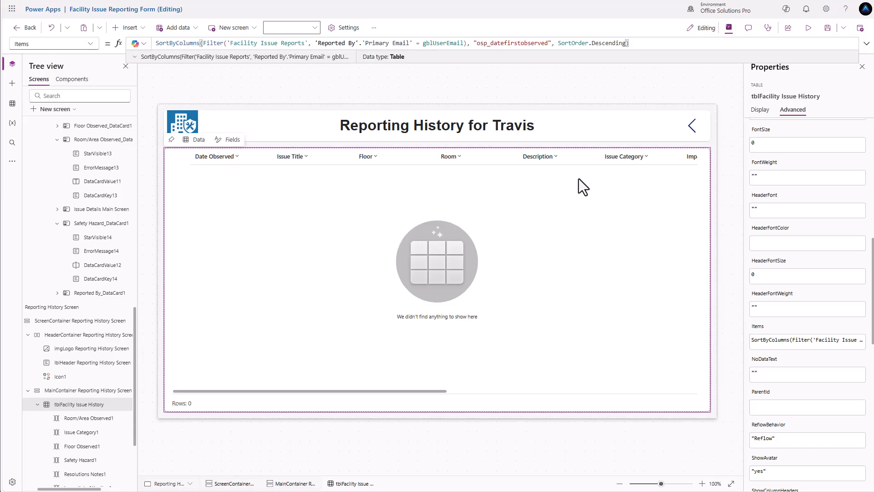
{"action": "left_click", "coordinate": [825, 29]}
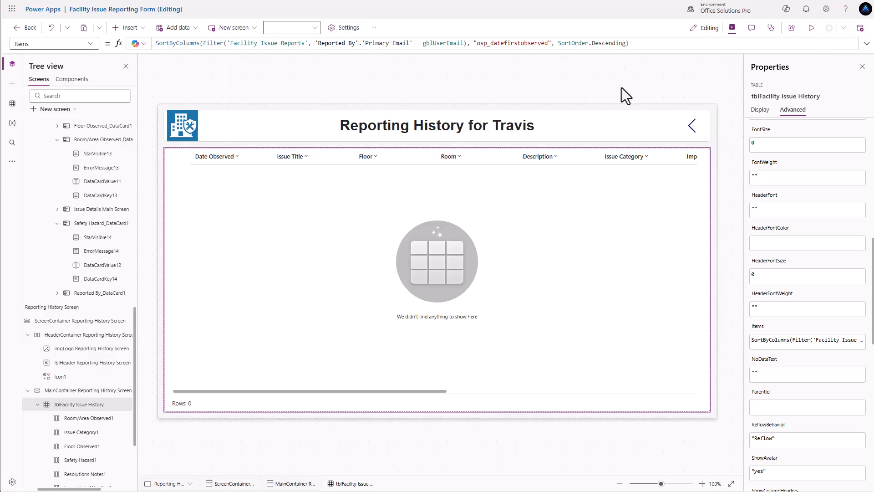
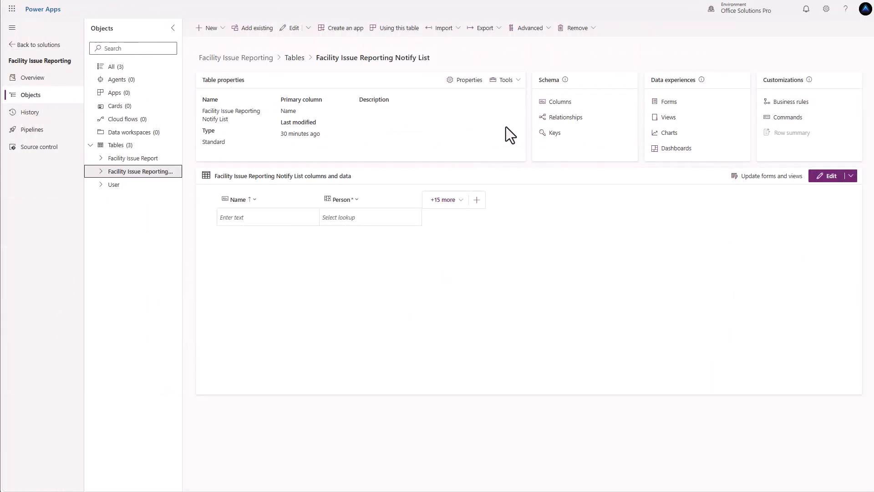
Open the main Information form of the Facility Issue Reporting Notify List table, review it and return to the solution
{"action": "left_click", "coordinate": [673, 104]}
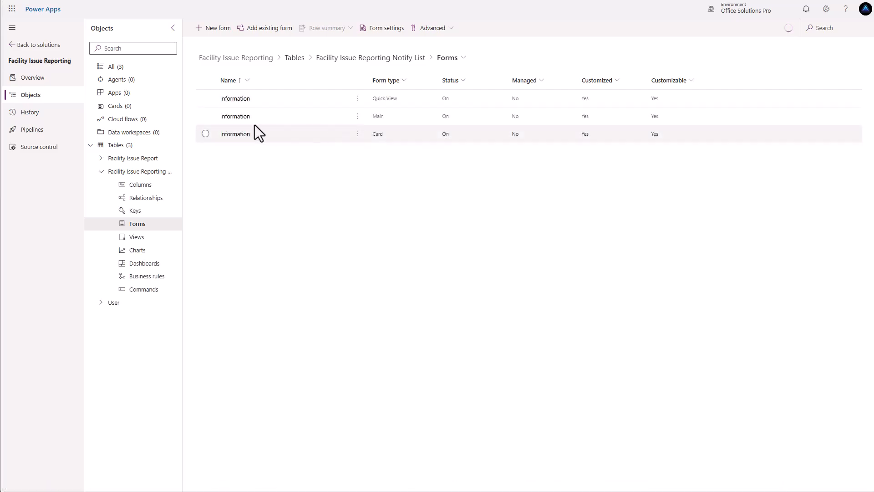
{"action": "left_click", "coordinate": [232, 117]}
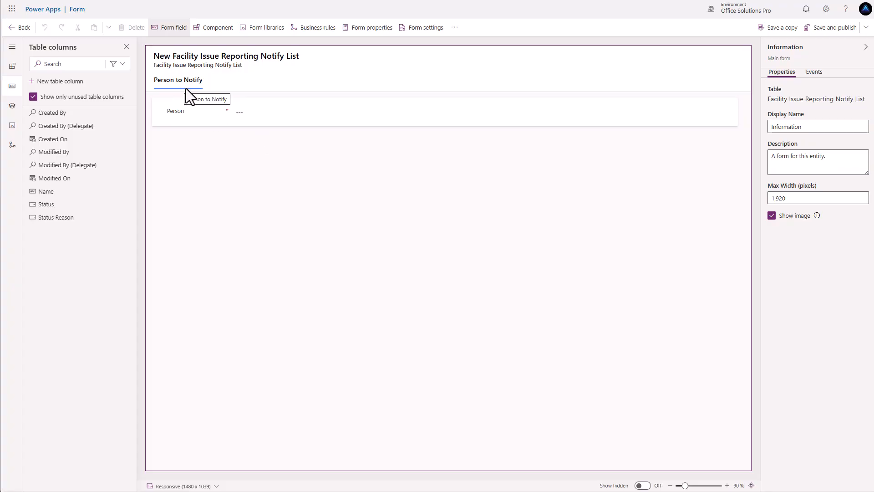
{"action": "left_click", "coordinate": [26, 33]}
Open the main Information form of the Facility Issue Report table and create a new business rule from it
{"action": "left_click", "coordinate": [152, 212]}
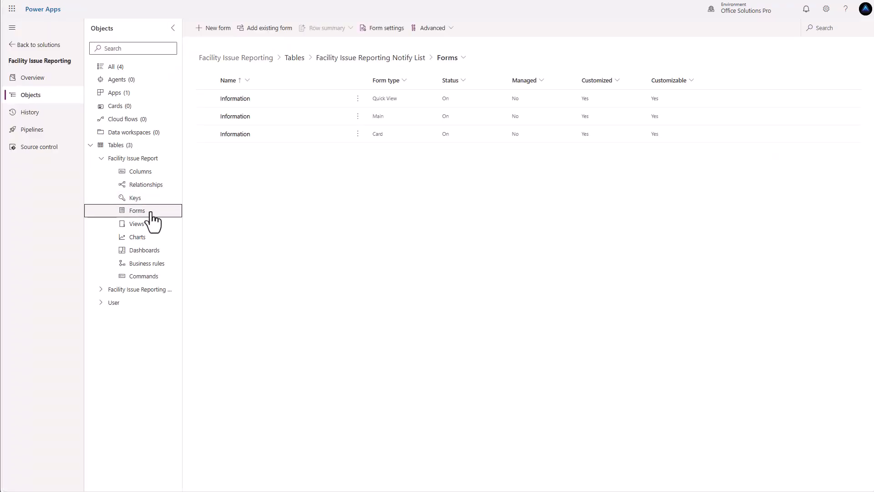
{"action": "left_click", "coordinate": [233, 116]}
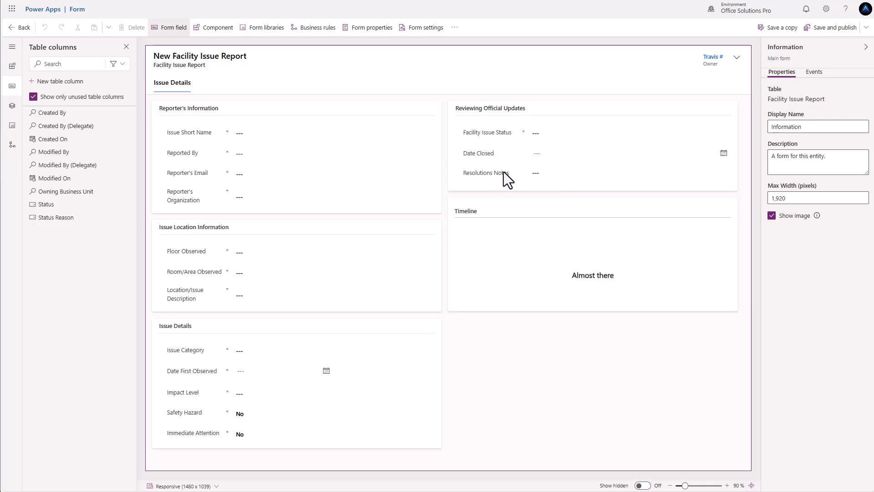
{"action": "left_click", "coordinate": [314, 33]}
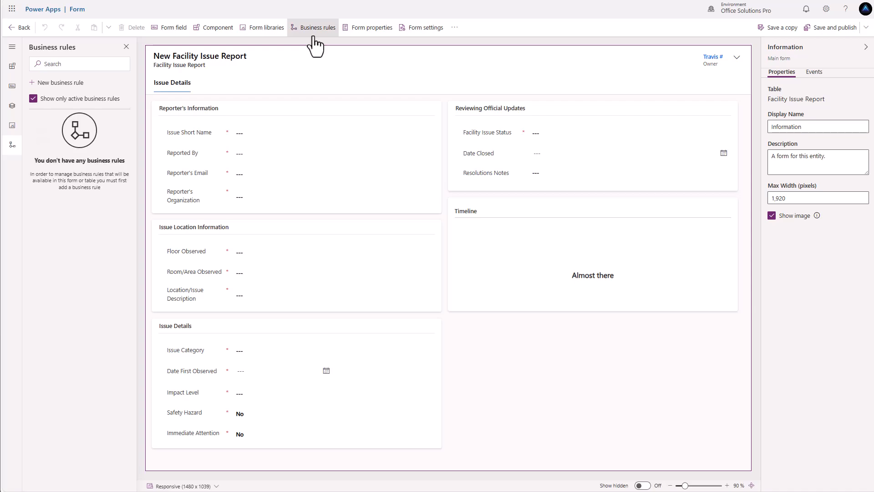
{"action": "left_click", "coordinate": [67, 83]}
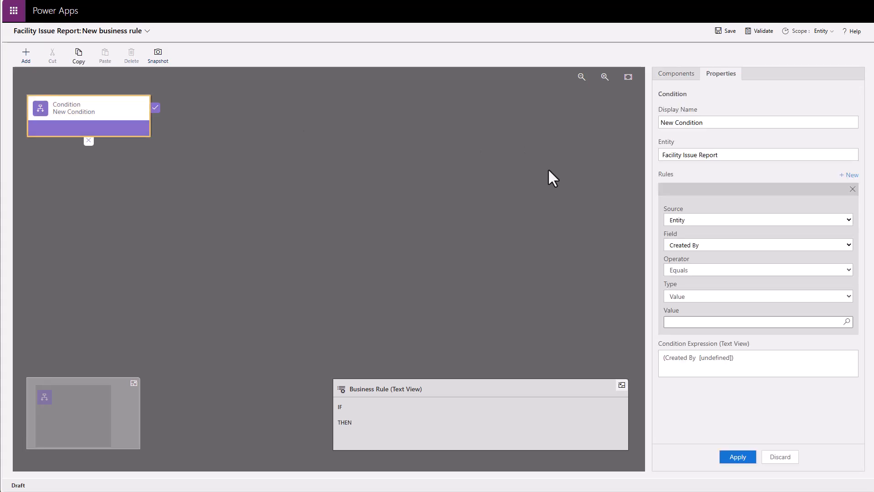
Name the condition "Status is Completed or Admin Closed" and make it check that Facility Issue Status equals Admin Closed or Completed
{"action": "left_click_drag", "start_coordinate": [703, 122], "coordinate": [625, 114]}
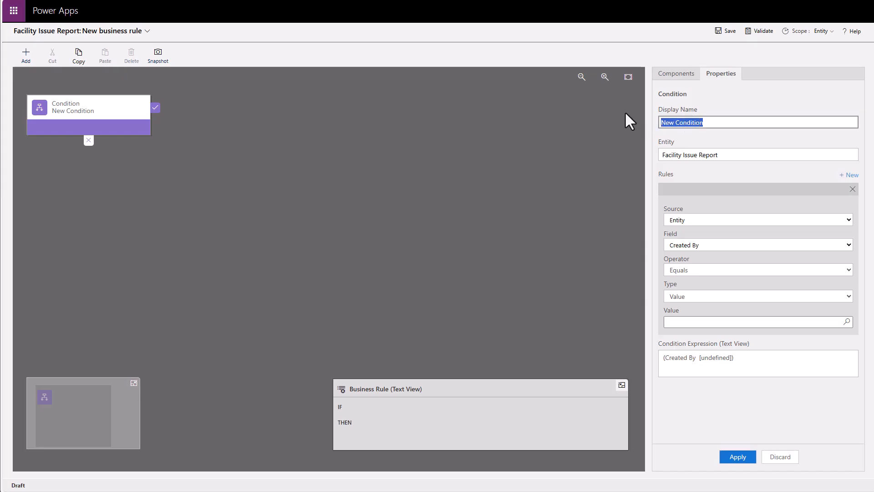
{"action": "type", "text": "Status Iis Completed or Admin Closed"}
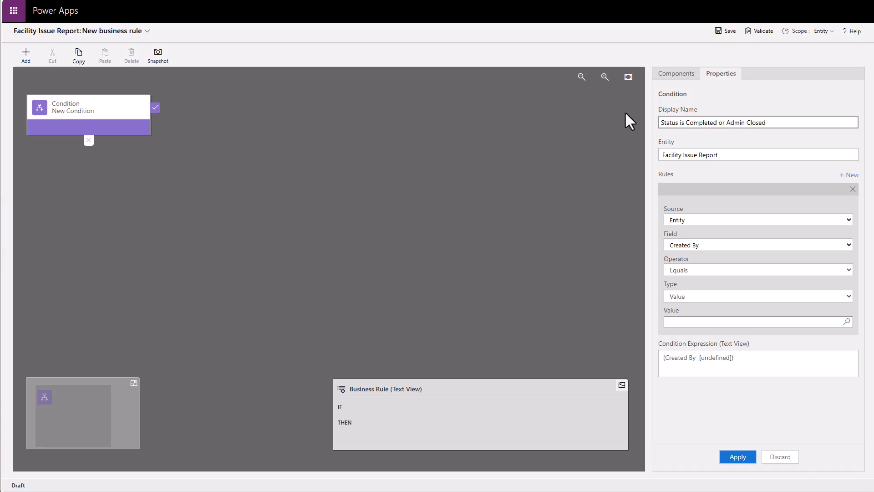
{"action": "left_click", "coordinate": [731, 246]}
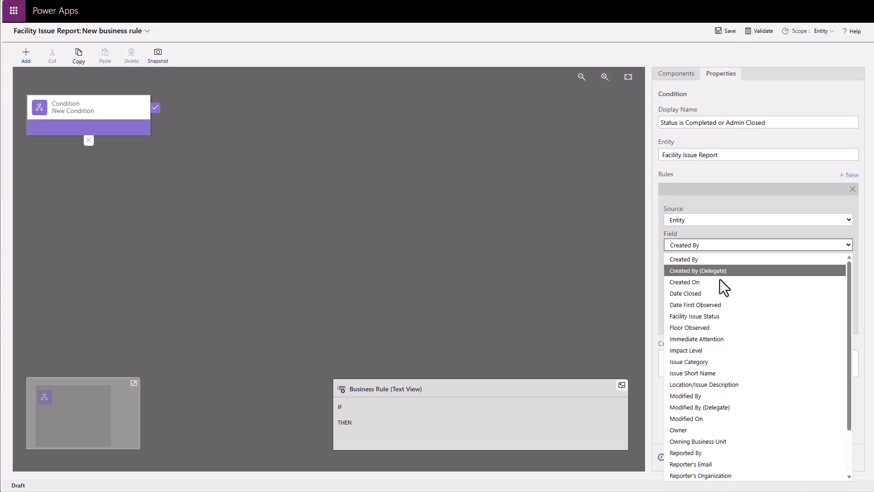
{"action": "left_click", "coordinate": [712, 317]}
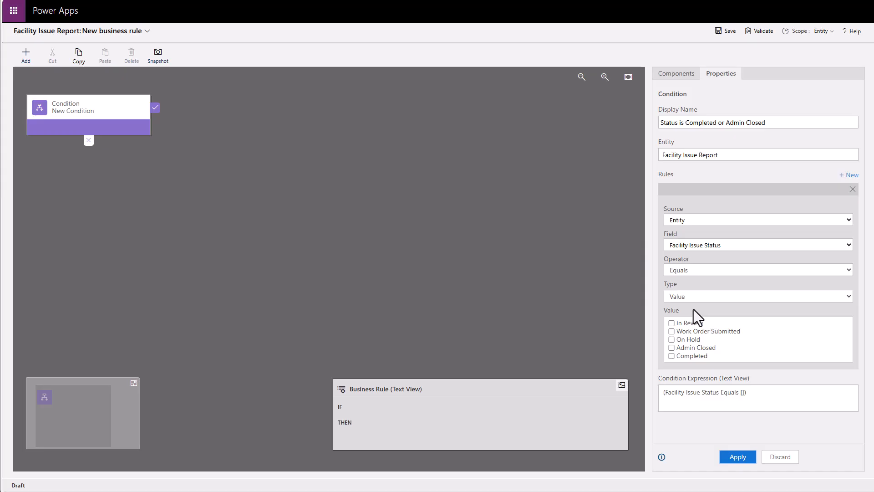
{"action": "left_click", "coordinate": [671, 348]}
{"action": "left_click", "coordinate": [672, 356]}
{"action": "left_click", "coordinate": [733, 457]}
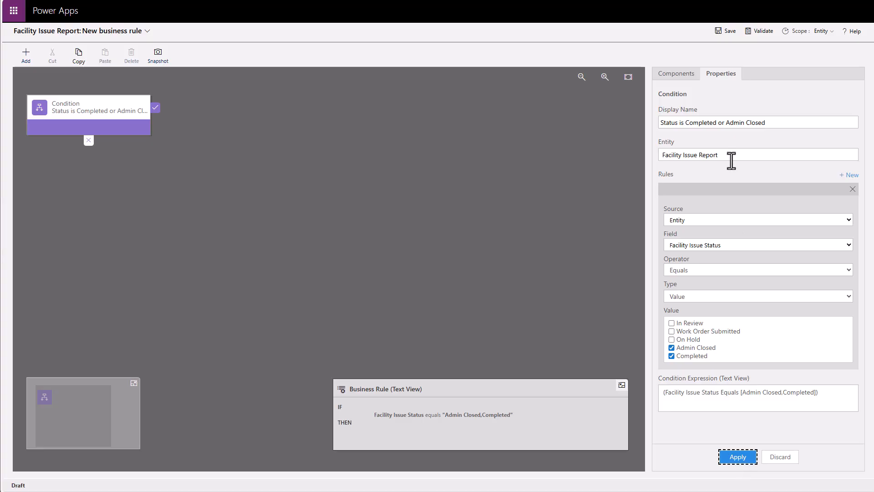
Add a Set Business Required action to the condition's true branch, making Date Closed Business Required, and name it "Set Date Closed Required"
{"action": "left_click", "coordinate": [676, 76]}
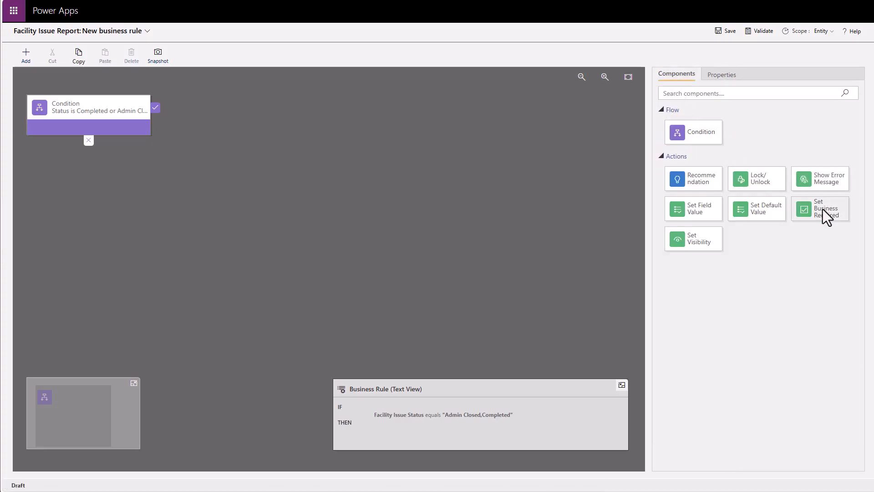
{"action": "left_click_drag", "start_coordinate": [825, 213], "coordinate": [166, 114]}
{"action": "left_click", "coordinate": [725, 189]}
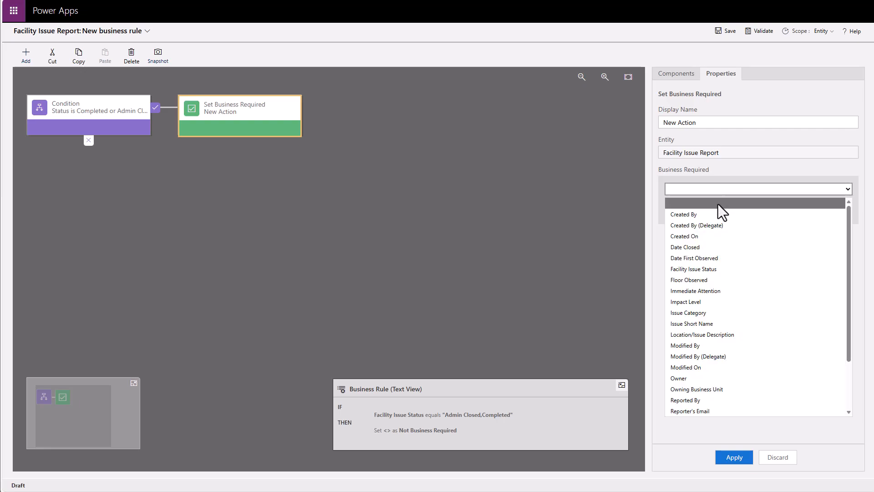
{"action": "left_click", "coordinate": [706, 246]}
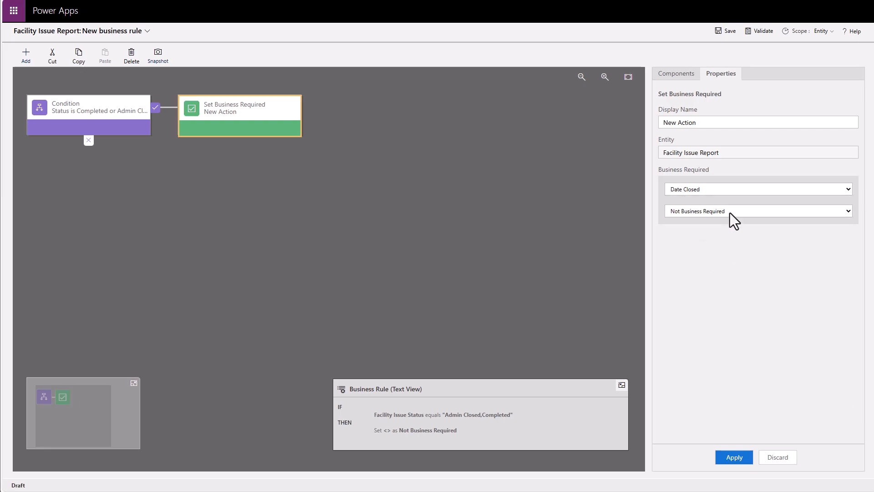
{"action": "left_click", "coordinate": [730, 212]}
{"action": "left_click", "coordinate": [722, 223]}
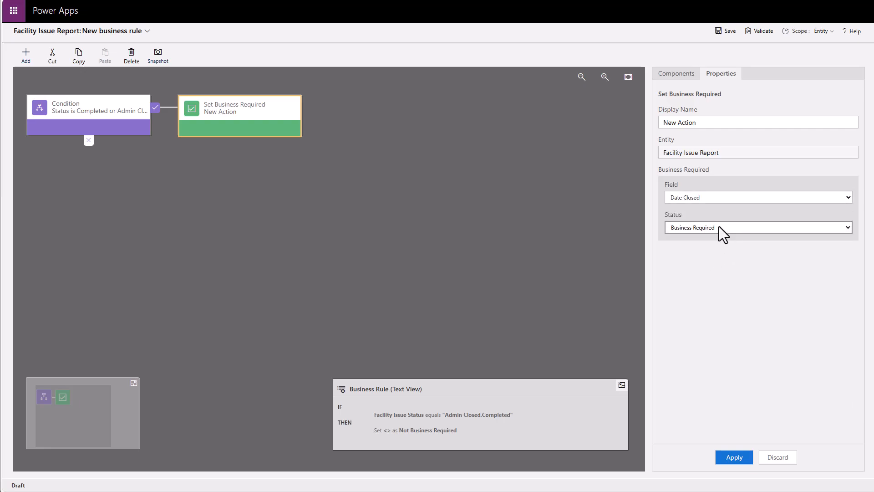
{"action": "triple_click", "coordinate": [700, 123]}
{"action": "type", "text": "S"}
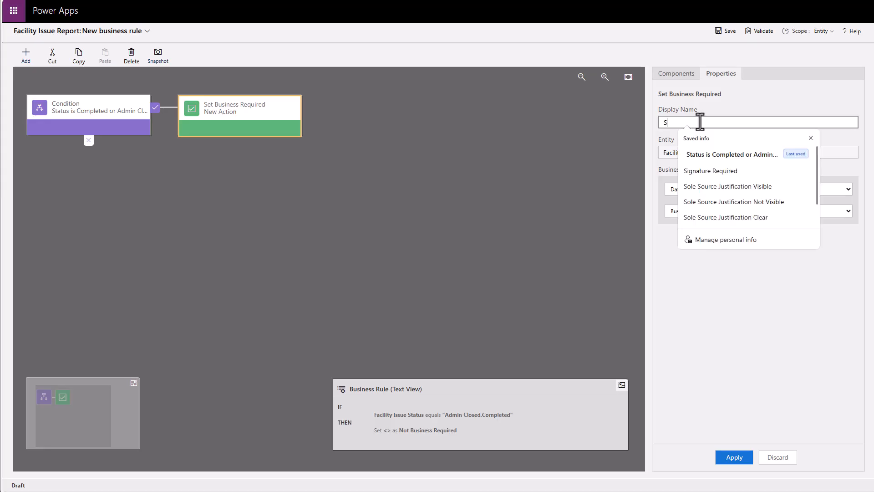
{"action": "type", "text": "et Date C"}
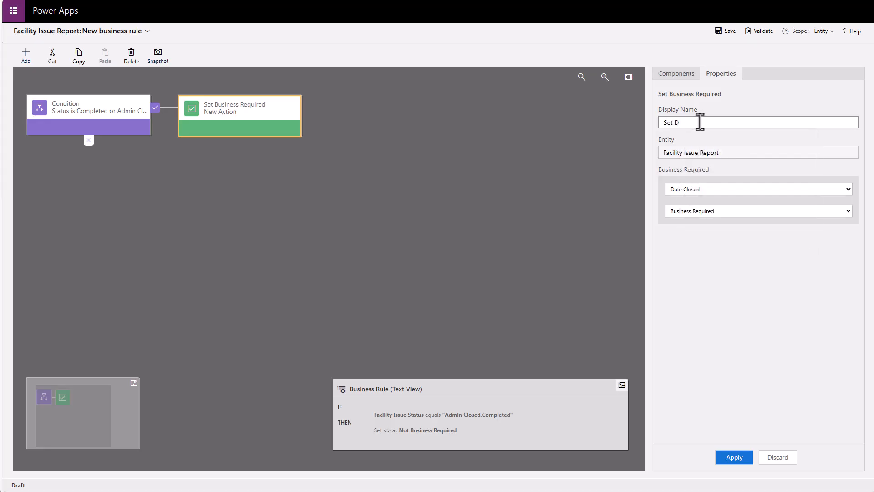
{"action": "type", "text": "d Required"}
{"action": "left_click", "coordinate": [730, 457]}
Add a second true-branch Set Business Required action, entering the name "Set Resolution Notes Required" and choosing Resolutions Notes as Business Required
{"action": "left_click", "coordinate": [676, 74]}
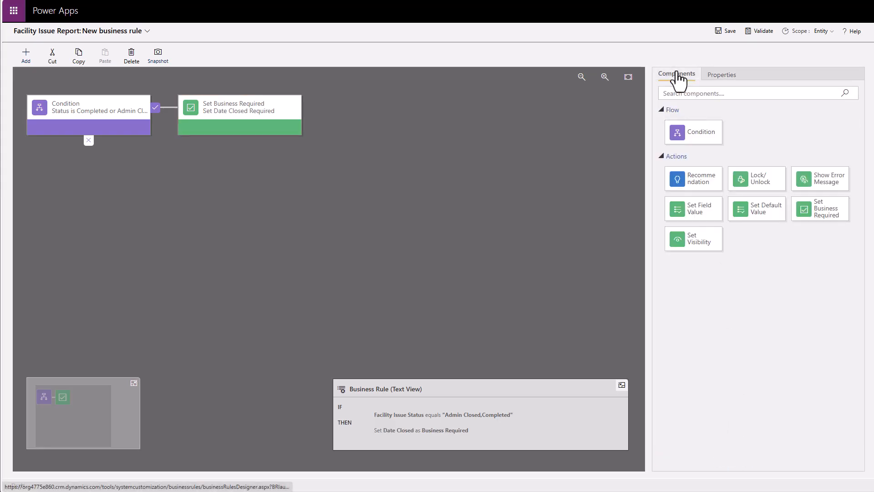
{"action": "left_click_drag", "start_coordinate": [819, 213], "coordinate": [318, 125]}
{"action": "triple_click", "coordinate": [706, 124]}
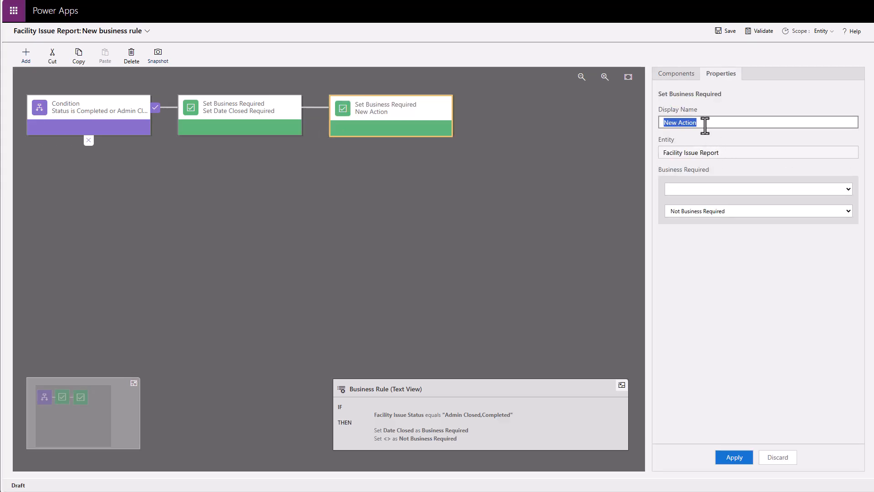
{"action": "type", "text": "Set Resoluti"}
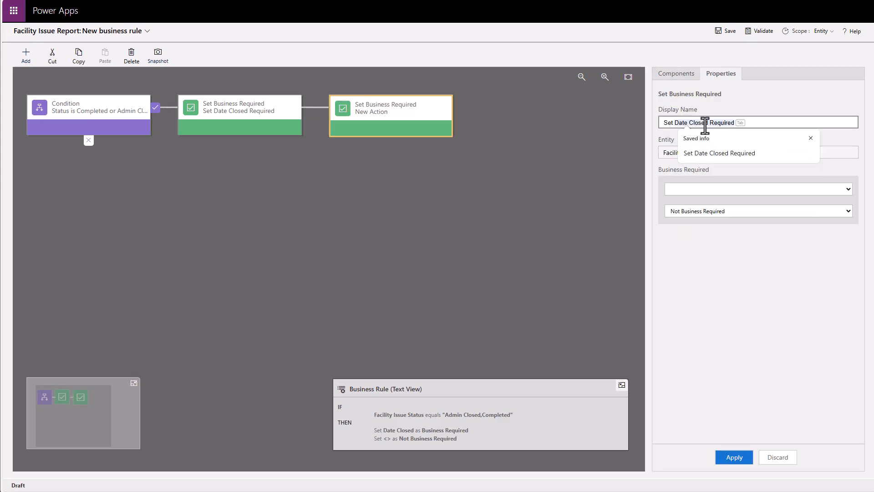
{"action": "type", "text": "on NOtes"}
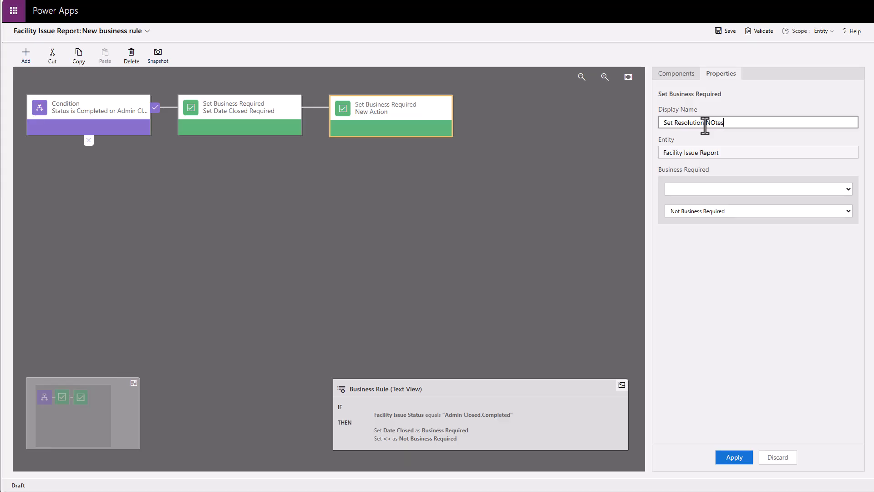
{"action": "type", "text": "Required"}
{"action": "left_click", "coordinate": [711, 190]}
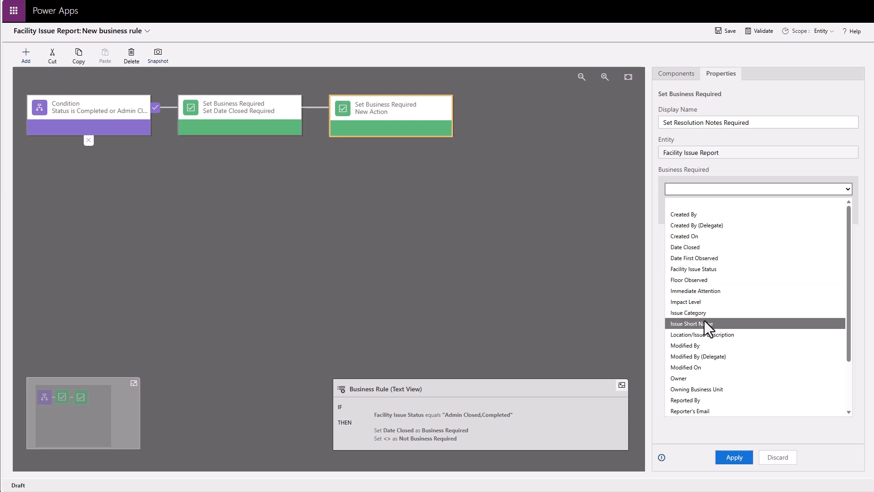
{"action": "scroll", "coordinate": [706, 333], "scroll_direction": "down", "scroll_amount": 1}
{"action": "left_click", "coordinate": [707, 386]}
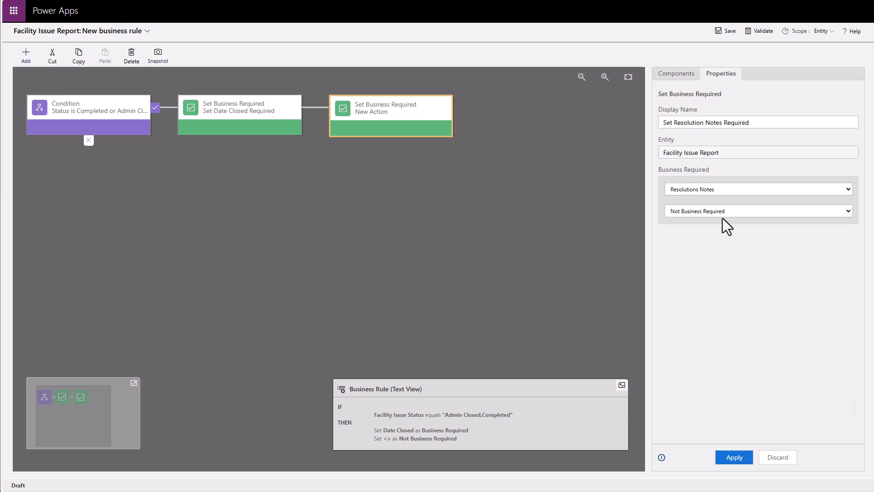
{"action": "left_click", "coordinate": [724, 212]}
{"action": "left_click", "coordinate": [712, 226]}
Add a Set Business Required action to the false branch with Date Closed as Not Business Required, named "Set Date Closed Not Required"
{"action": "left_click", "coordinate": [677, 74]}
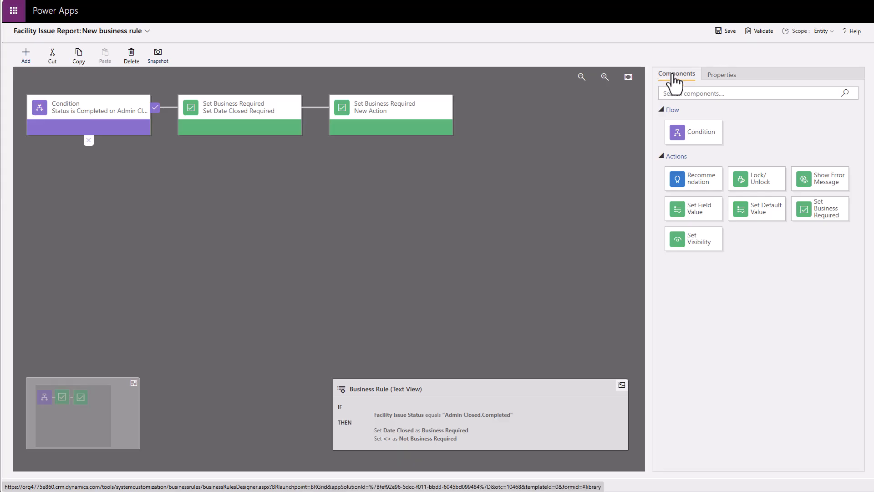
{"action": "left_click_drag", "start_coordinate": [825, 212], "coordinate": [105, 155]}
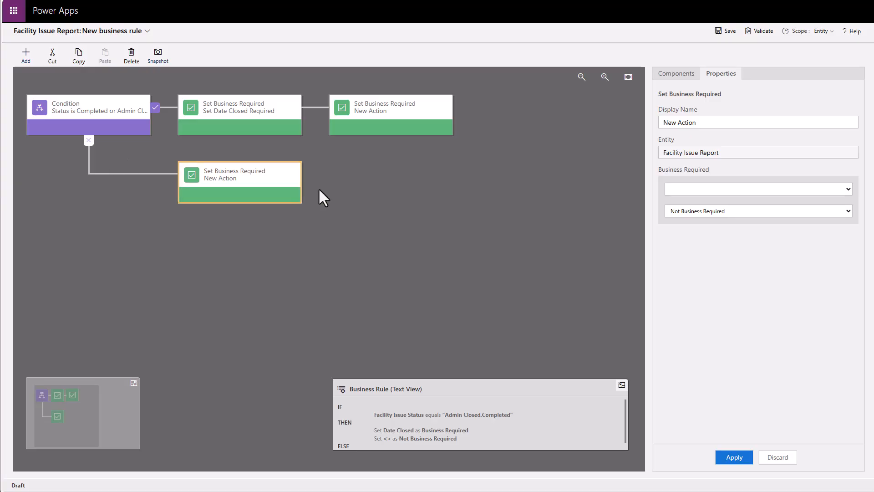
{"action": "left_click", "coordinate": [688, 189]}
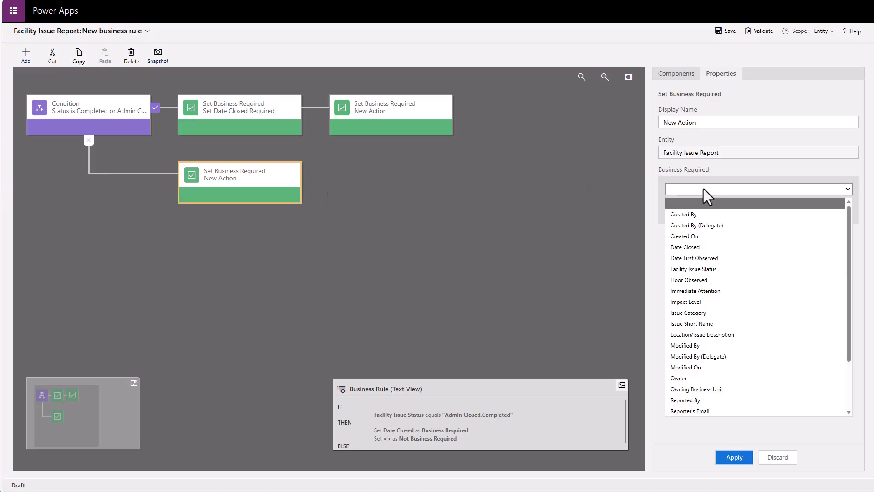
{"action": "left_click", "coordinate": [691, 248]}
{"action": "triple_click", "coordinate": [703, 124]}
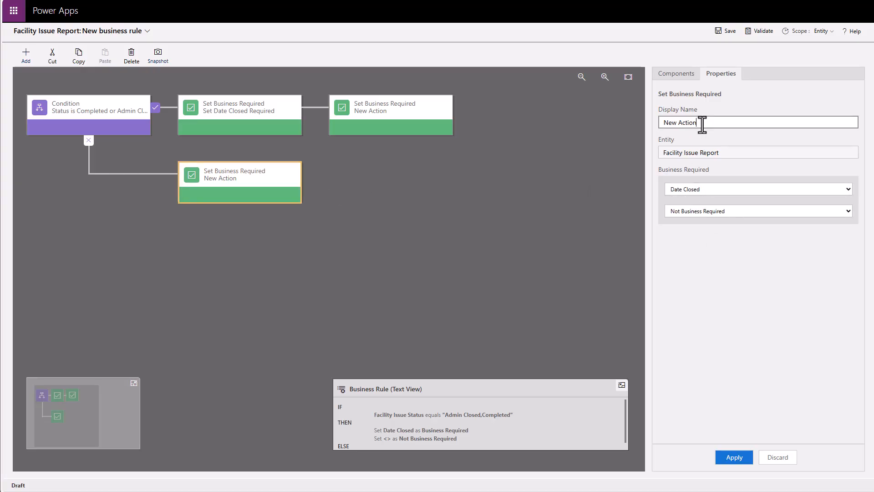
{"action": "type", "text": "Set "}
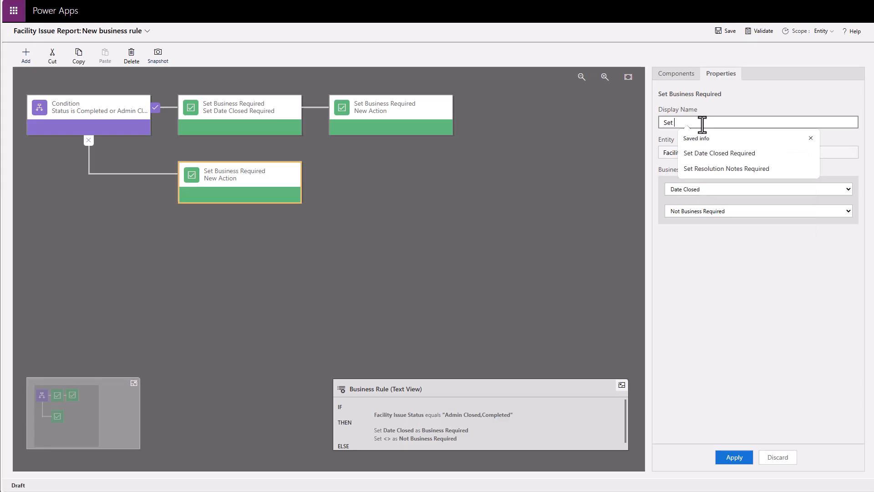
{"action": "type", "text": "Date Clos"}
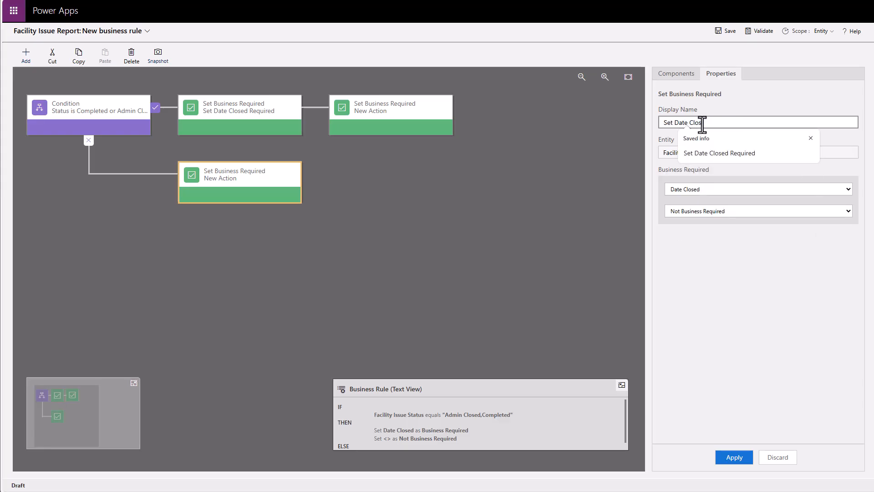
{"action": "type", "text": "ed Not Required"}
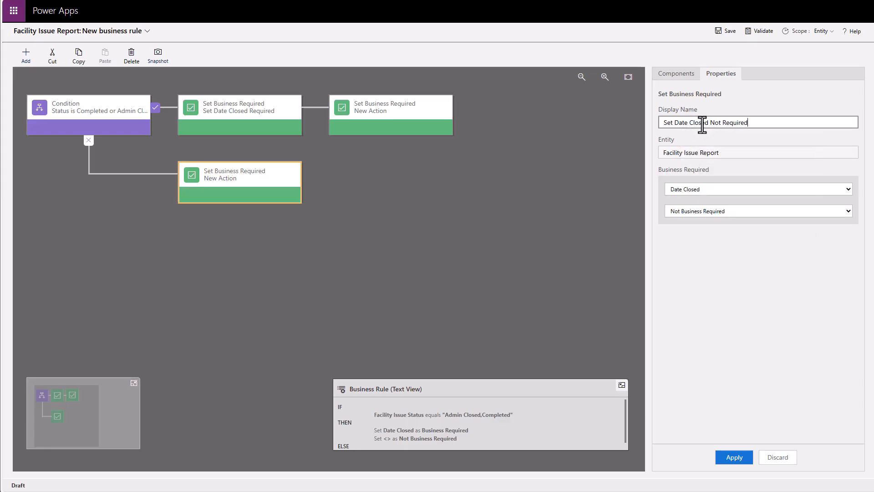
{"action": "left_click", "coordinate": [735, 458]}
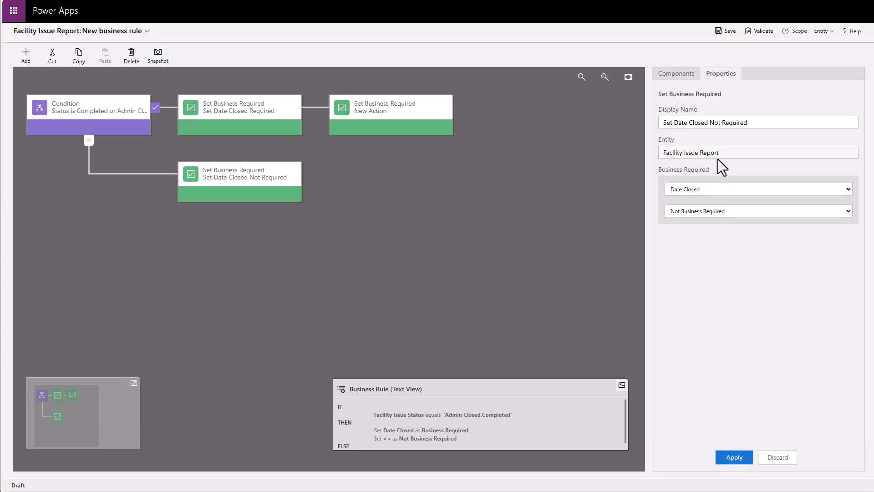
Add another Set Business Required action at the end of the false branch for the Resolutions Notes field
{"action": "left_click", "coordinate": [678, 73]}
{"action": "left_click_drag", "start_coordinate": [817, 208], "coordinate": [316, 183]}
{"action": "left_click", "coordinate": [694, 190]}
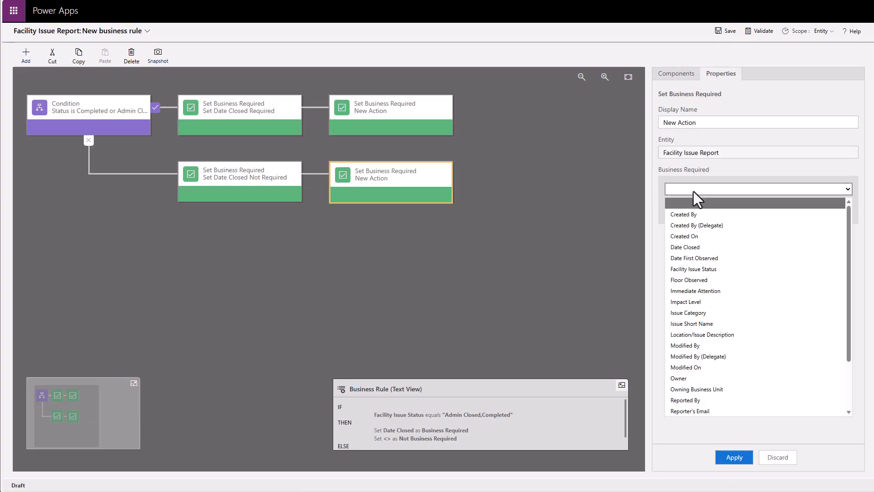
{"action": "scroll", "coordinate": [688, 367], "scroll_direction": "down", "scroll_amount": 2}
{"action": "left_click", "coordinate": [697, 368]}
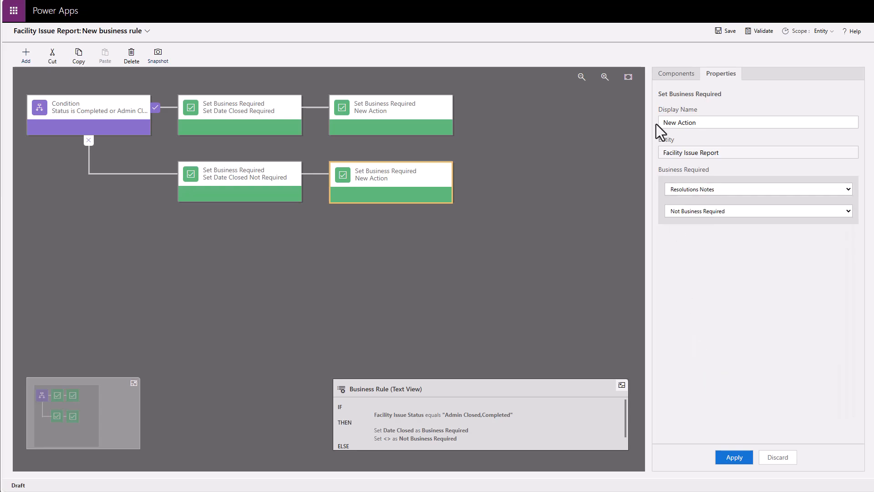
Name the false-branch Resolutions Notes action "Set Resolution Notes Not Required" and apply its settings
{"action": "left_click", "coordinate": [698, 122]}
{"action": "key", "text": "ctrl+a"}
{"action": "type", "text": "Set "}
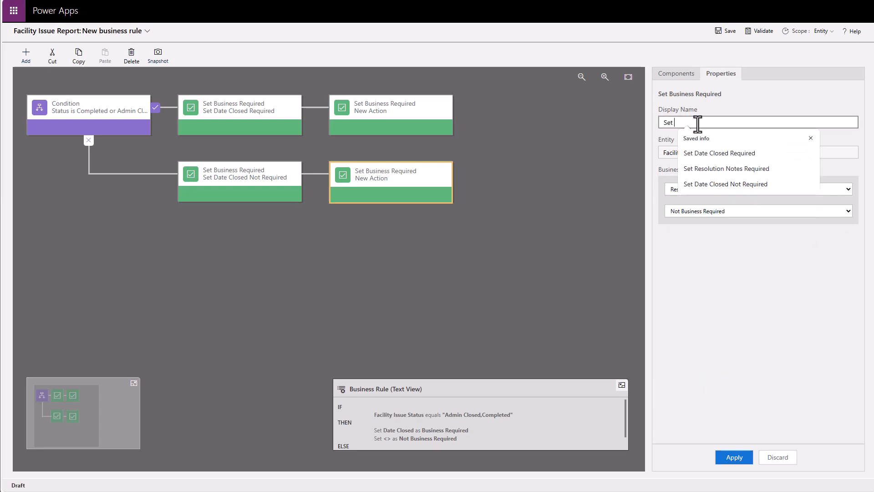
{"action": "type", "text": "Resolution Notes Required"}
{"action": "key", "text": "Down"}
{"action": "key", "text": "Tab"}
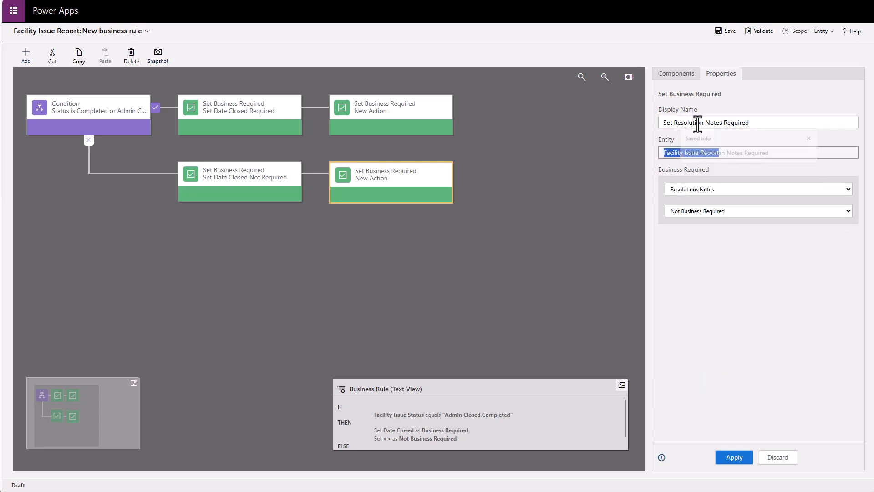
{"action": "left_click", "coordinate": [724, 122]}
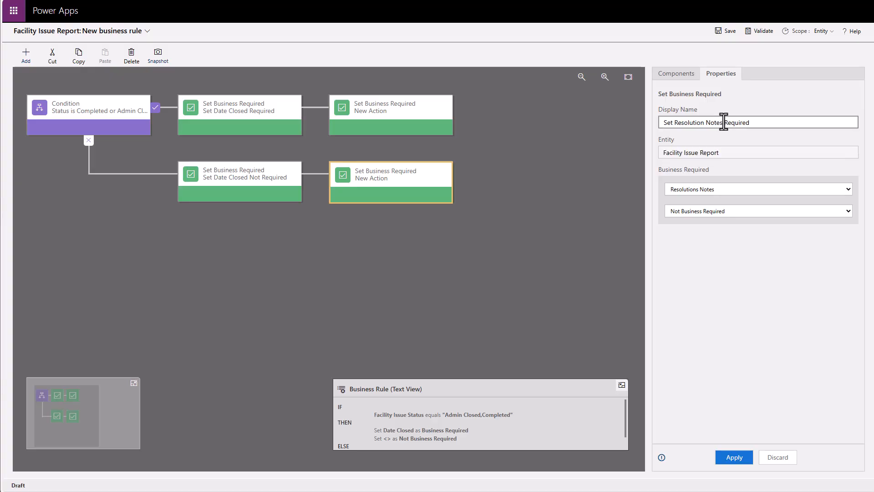
{"action": "type", "text": "Not"}
{"action": "left_click", "coordinate": [736, 454]}
Add a Set Field Value action at the end of the false branch that clears Date Closed, named "Reset Date Closed"
{"action": "left_click", "coordinate": [674, 77]}
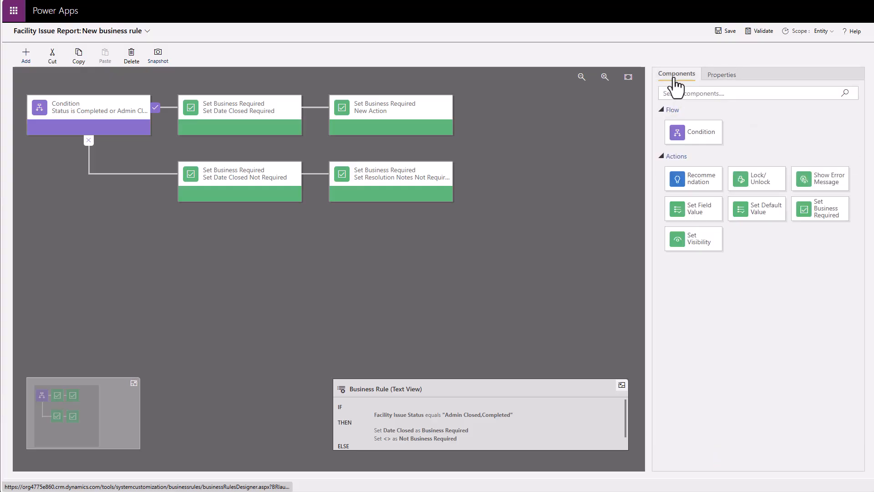
{"action": "left_click_drag", "start_coordinate": [691, 212], "coordinate": [469, 189]}
{"action": "left_click", "coordinate": [708, 190]}
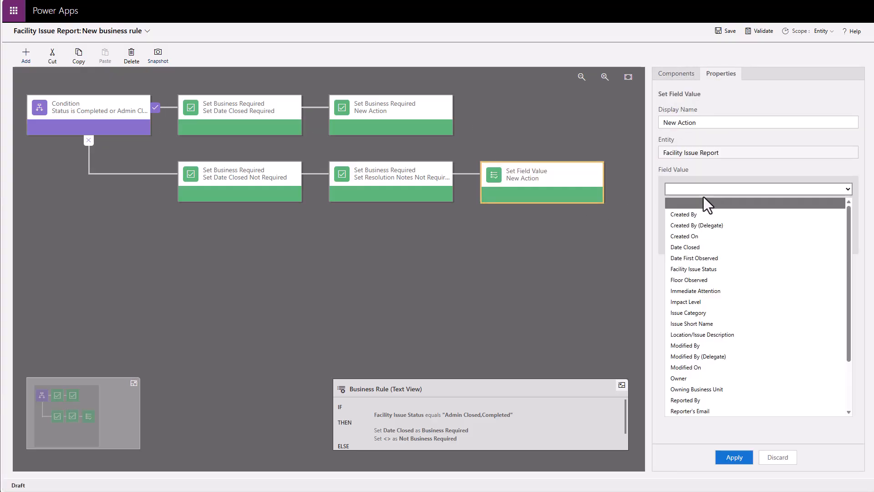
{"action": "left_click", "coordinate": [702, 248]}
{"action": "left_click", "coordinate": [707, 212]}
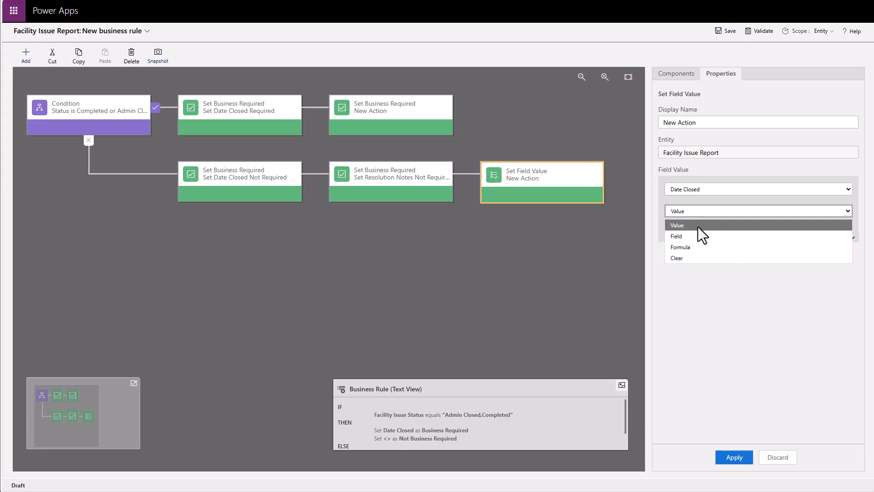
{"action": "left_click", "coordinate": [687, 259]}
{"action": "left_click", "coordinate": [699, 122]}
{"action": "key", "text": "ctrl+a"}
{"action": "type", "text": "Reset "}
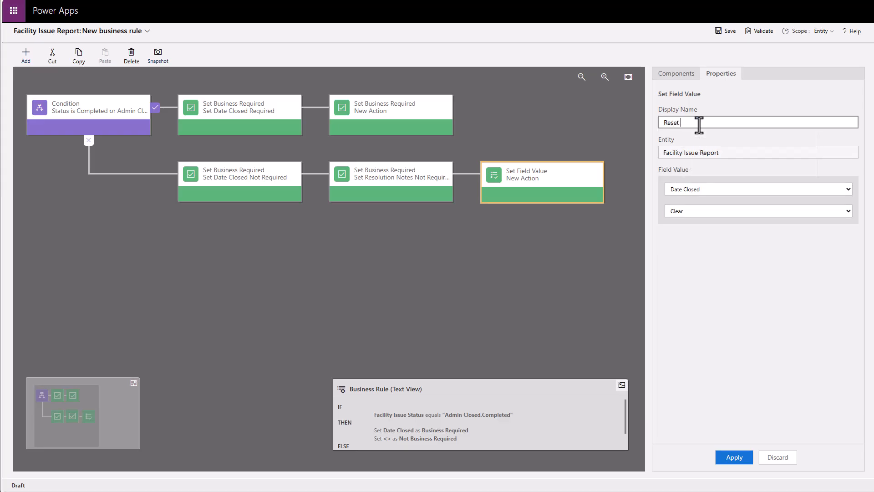
{"action": "type", "text": "Date Closed"}
{"action": "left_click", "coordinate": [732, 456]}
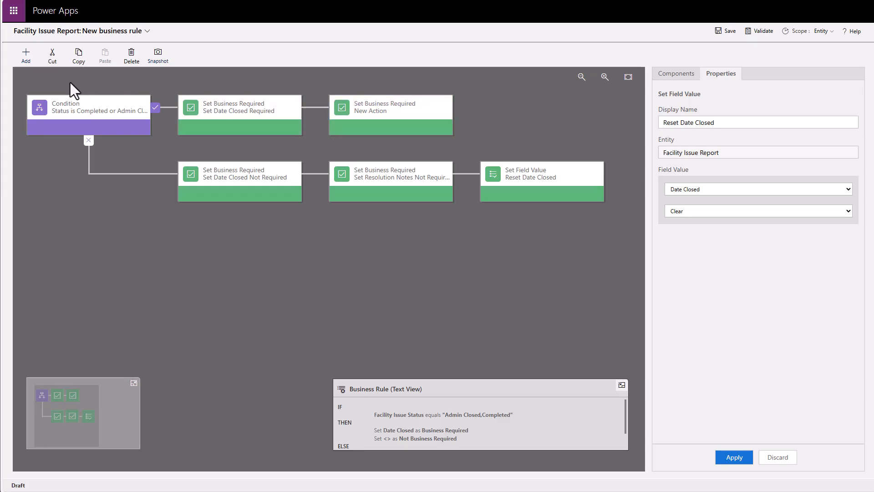
Rename the business rule "Status of Completed or Admin Closed" and validate it
{"action": "left_click", "coordinate": [147, 30]}
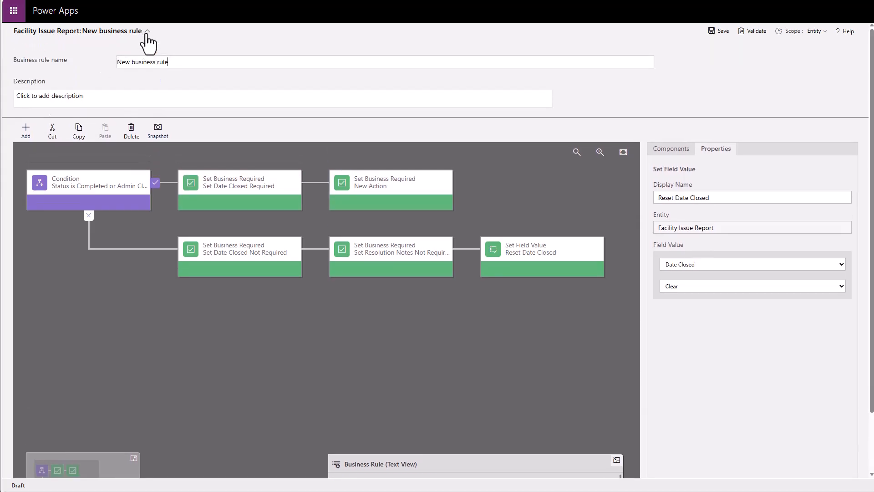
{"action": "left_click_drag", "start_coordinate": [168, 65], "coordinate": [117, 65]}
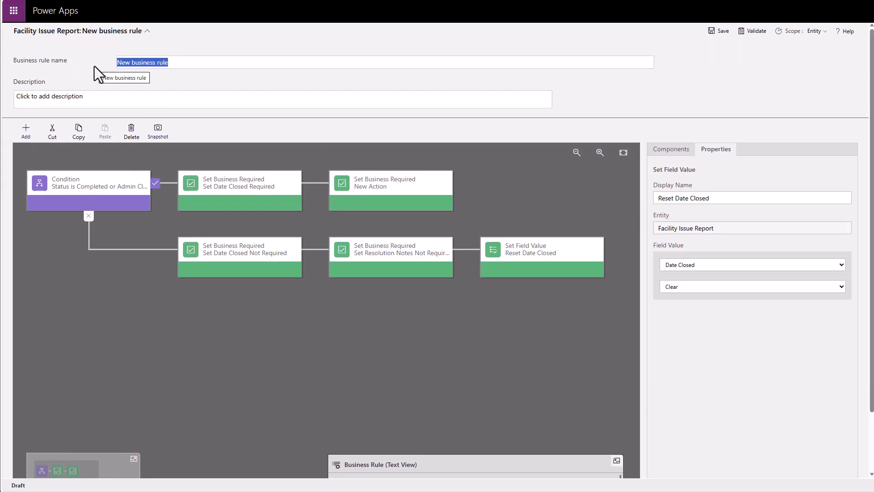
{"action": "type", "text": "Status "}
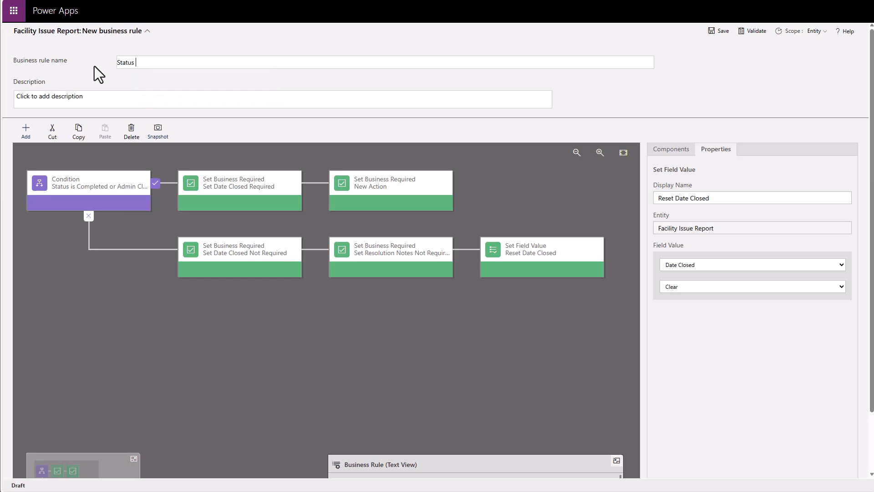
{"action": "type", "text": "of Completed or Admin Closed"}
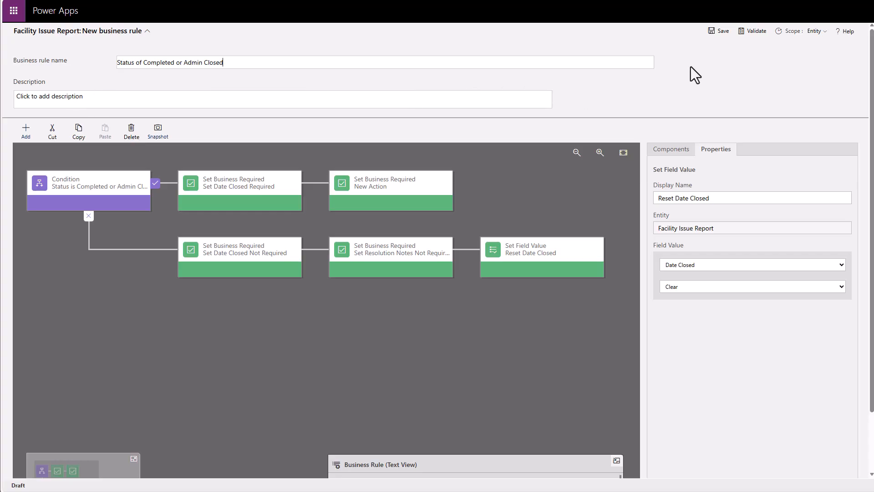
{"action": "left_click", "coordinate": [750, 36]}
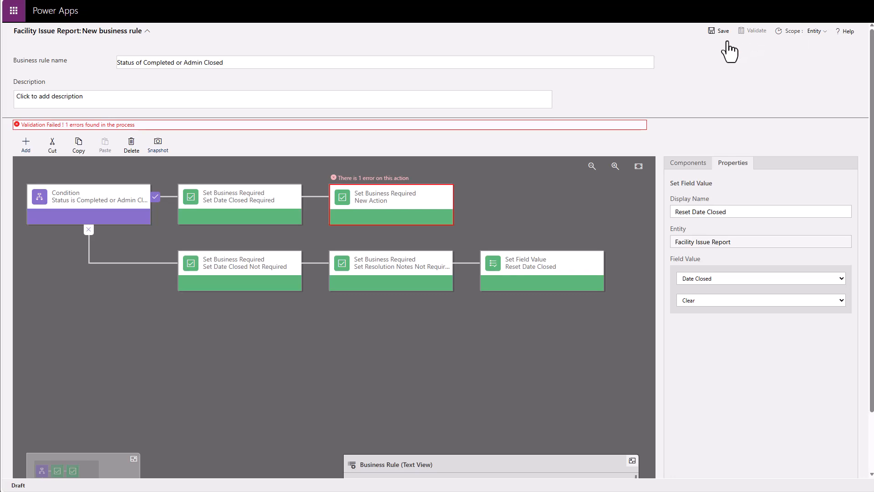
Set the true branch's unfinished Set Business Required action to make Resolutions Notes Business Required, and apply the change
{"action": "left_click", "coordinate": [372, 195]}
{"action": "left_click", "coordinate": [716, 280]}
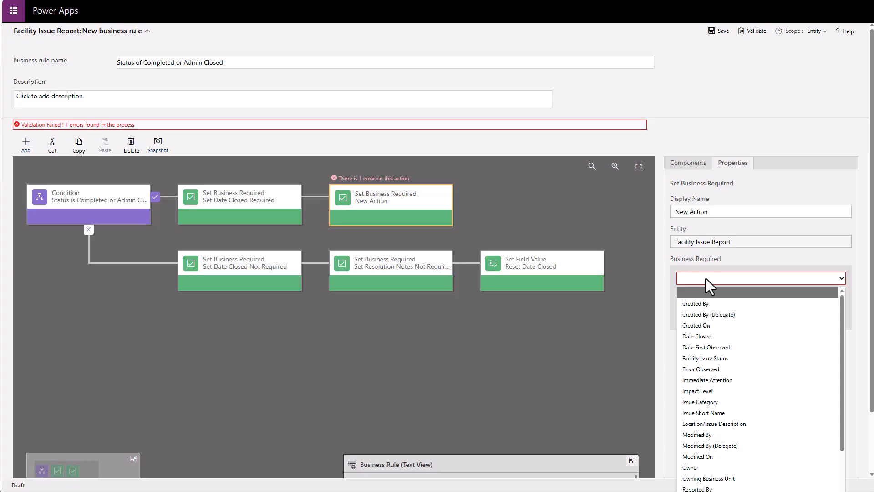
{"action": "scroll", "coordinate": [704, 365], "scroll_direction": "down", "scroll_amount": 2}
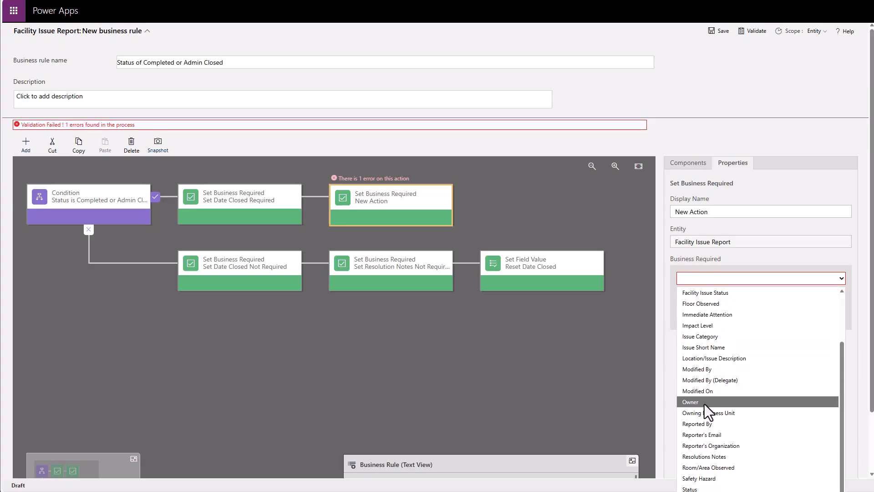
{"action": "left_click", "coordinate": [711, 454]}
{"action": "scroll", "coordinate": [719, 395], "scroll_direction": "down", "scroll_amount": 1}
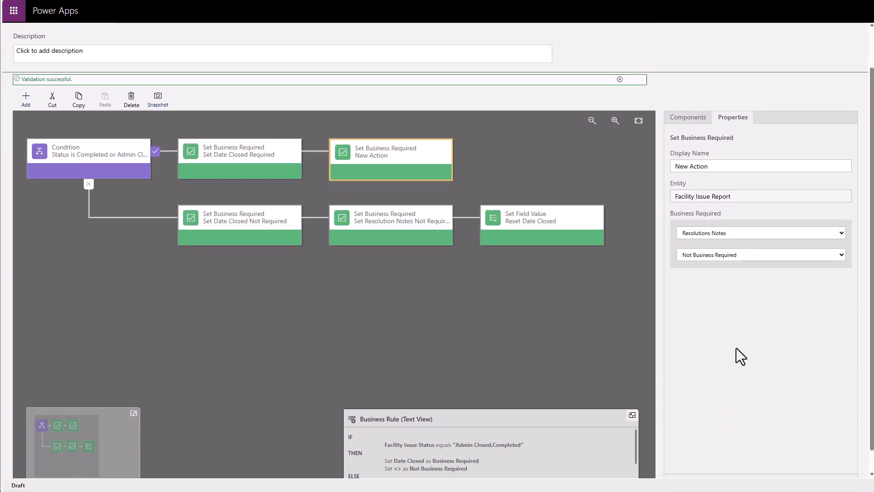
{"action": "left_click", "coordinate": [733, 257]}
{"action": "left_click", "coordinate": [722, 269]}
{"action": "scroll", "coordinate": [724, 334], "scroll_direction": "down", "scroll_amount": 1}
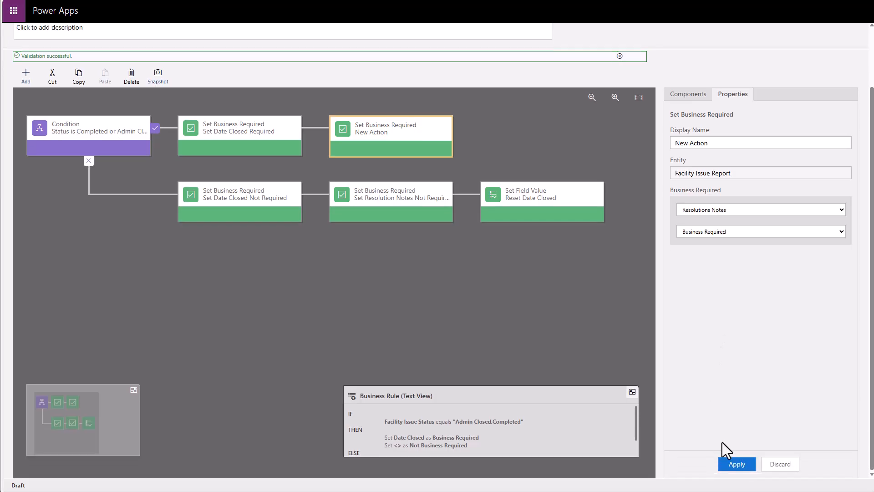
{"action": "left_click", "coordinate": [734, 464]}
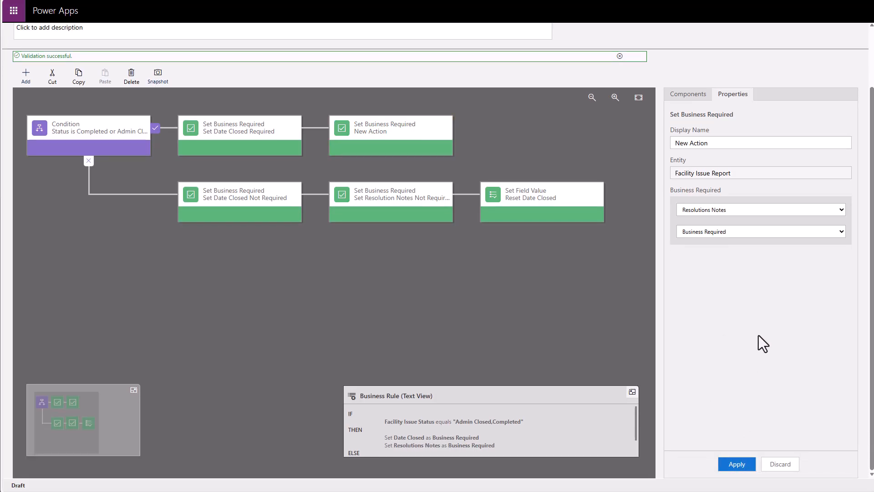
Revalidate and save the business rule, and activate it
{"action": "scroll", "coordinate": [756, 334], "scroll_direction": "up", "scroll_amount": 3}
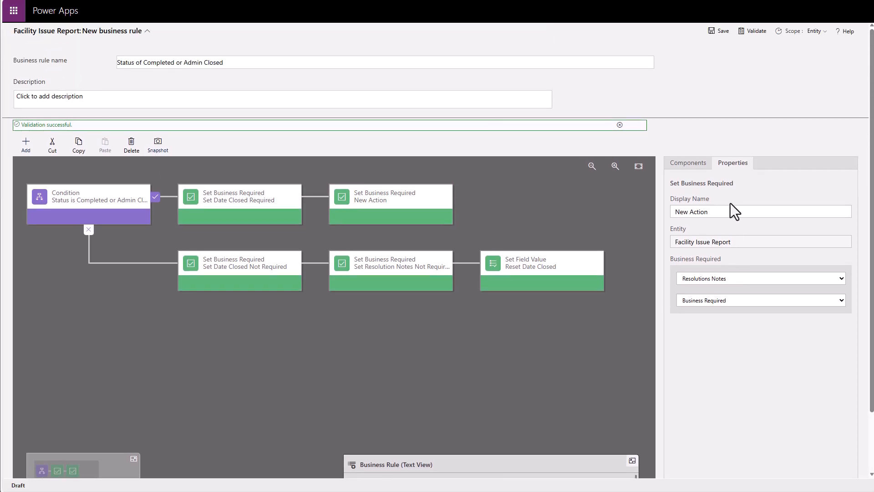
{"action": "left_click", "coordinate": [752, 32]}
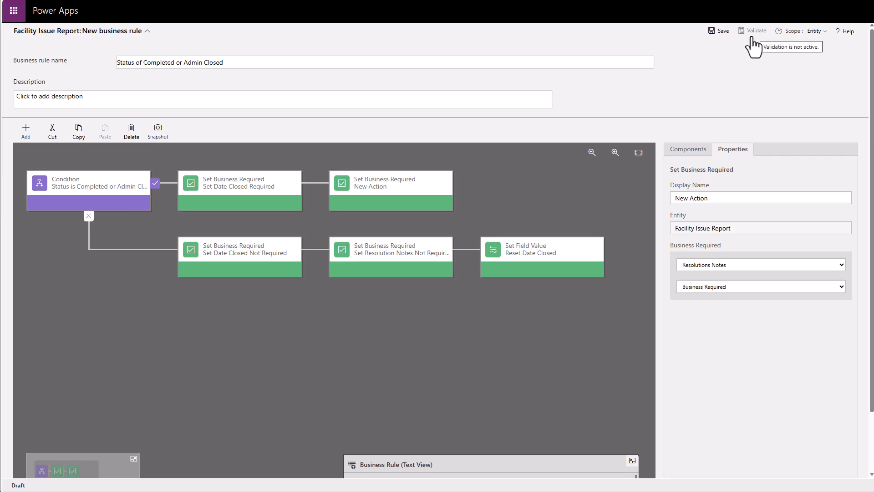
{"action": "left_click", "coordinate": [721, 32]}
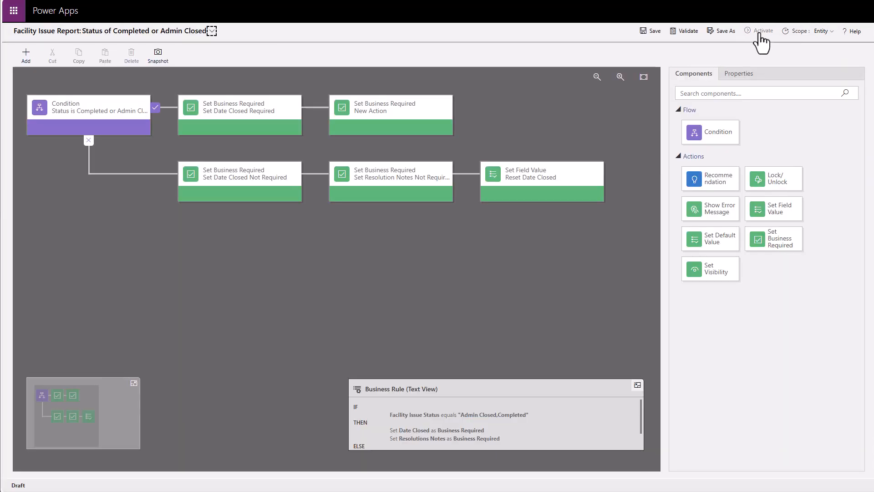
{"action": "left_click", "coordinate": [759, 32]}
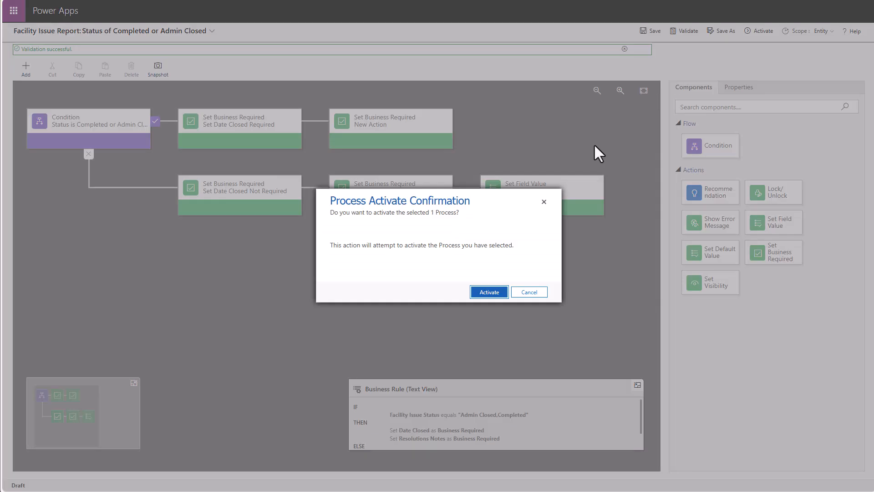
{"action": "left_click", "coordinate": [482, 293]}
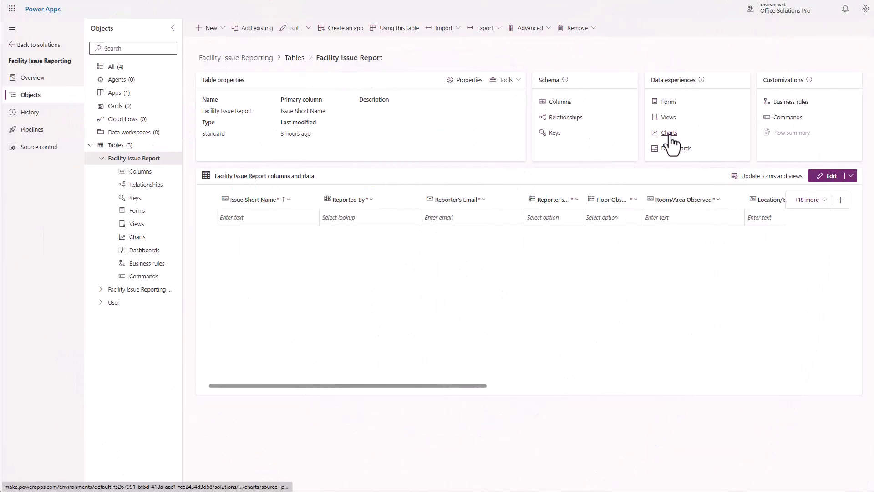
Create a new Facility Issue Report chart with Issue Short Name as the series and Issue Category as the horizontal axis
{"action": "left_click", "coordinate": [668, 137]}
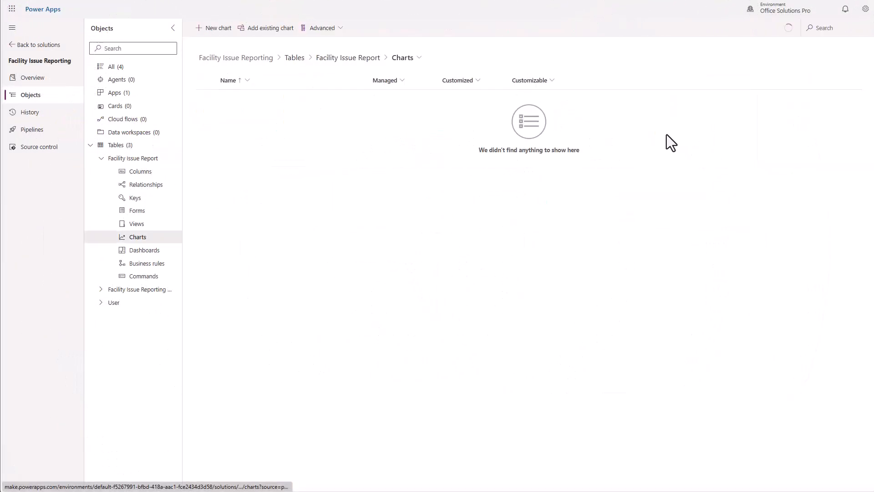
{"action": "left_click", "coordinate": [218, 29]}
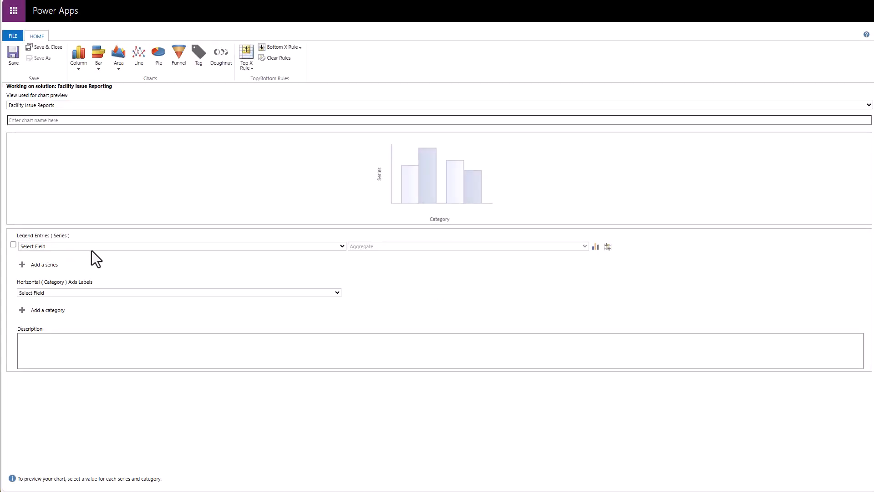
{"action": "left_click", "coordinate": [92, 249]}
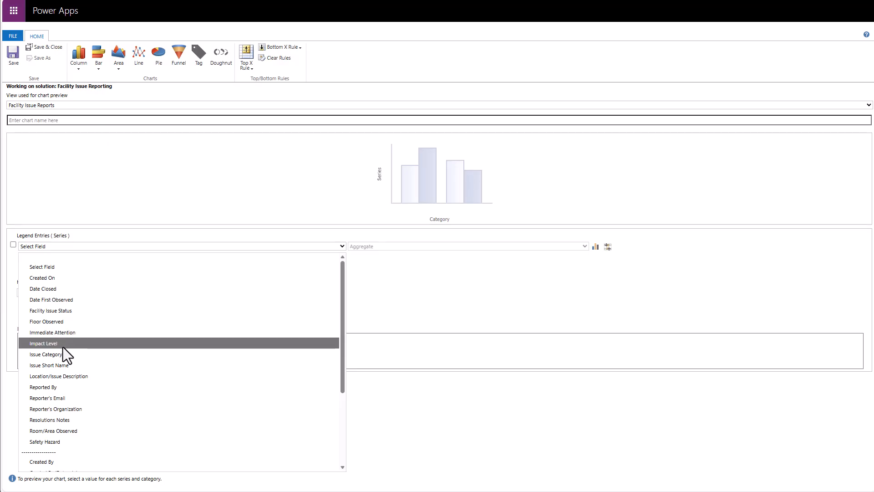
{"action": "left_click", "coordinate": [61, 366]}
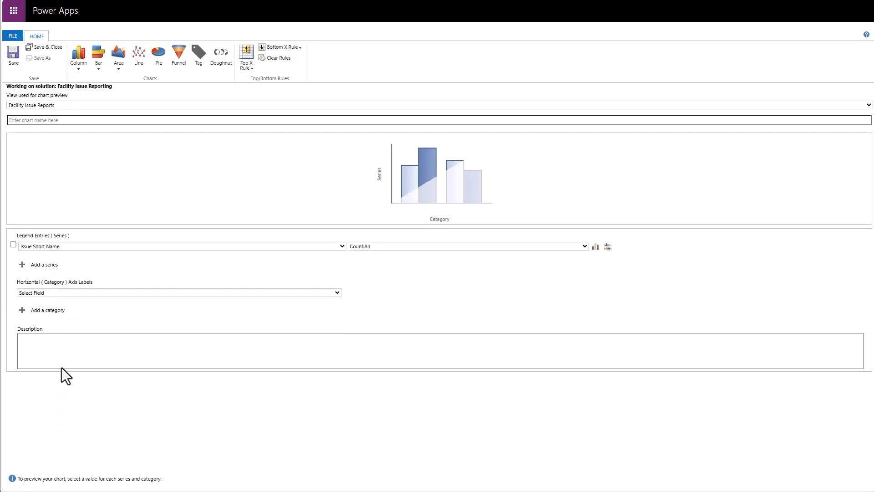
{"action": "left_click", "coordinate": [77, 294]}
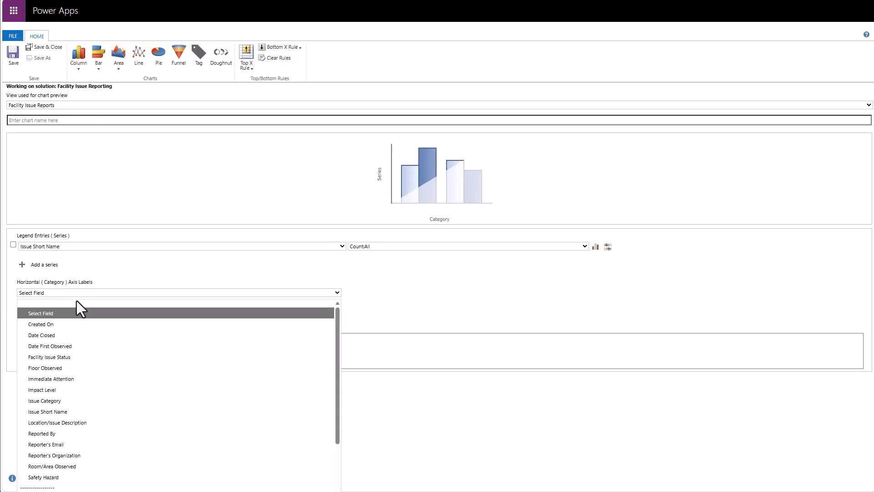
{"action": "left_click", "coordinate": [61, 400]}
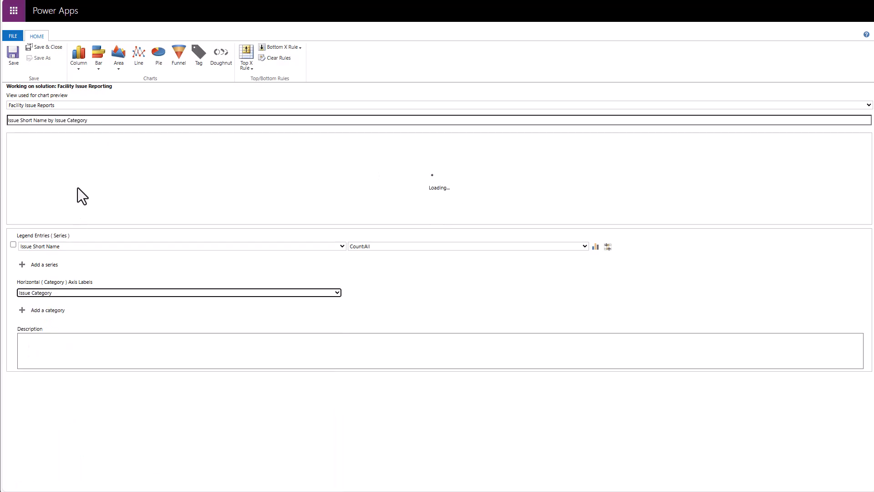
Name the chart "Category Breakdown of Issues", save and close it, and return to the refreshed chart list
{"action": "left_click_drag", "start_coordinate": [94, 120], "coordinate": [6, 121]}
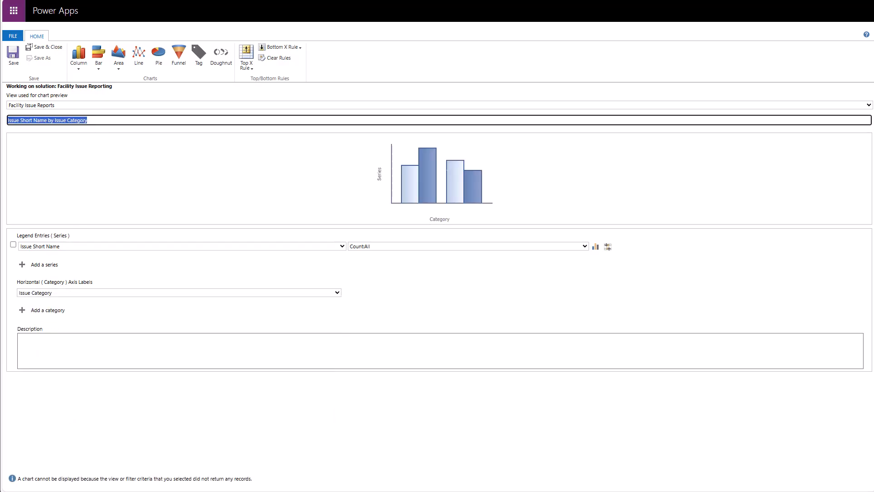
{"action": "type", "text": "Category"}
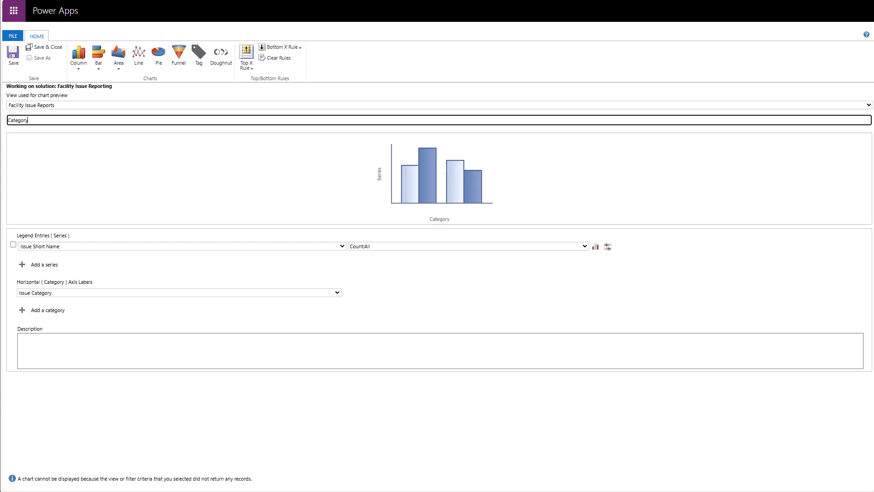
{"action": "type", "text": " Breakdown of Issues"}
{"action": "left_click", "coordinate": [46, 50]}
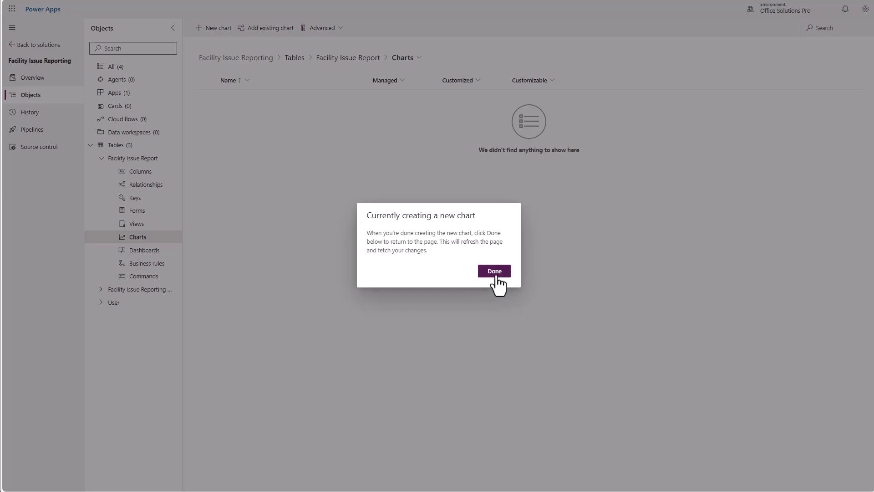
{"action": "left_click", "coordinate": [494, 272]}
Create a second chart for the table with Issue Category as the series and choose a column chart type for it
{"action": "left_click", "coordinate": [214, 29]}
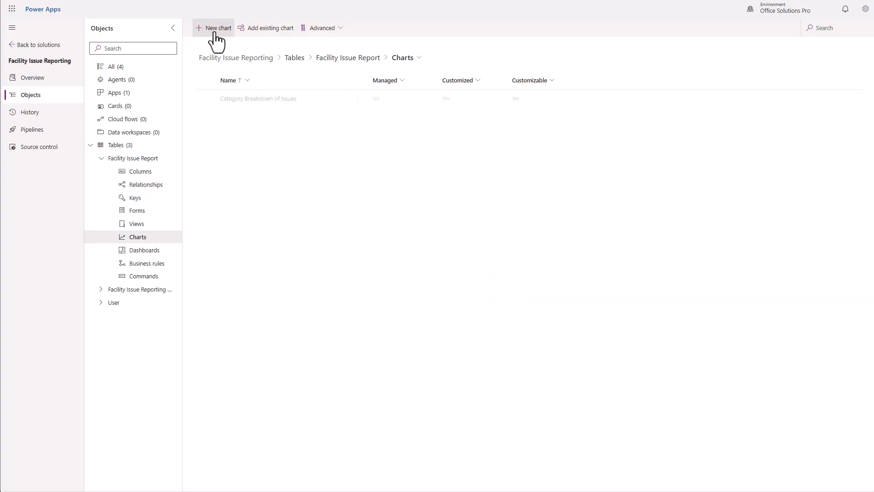
{"action": "left_click", "coordinate": [99, 248]}
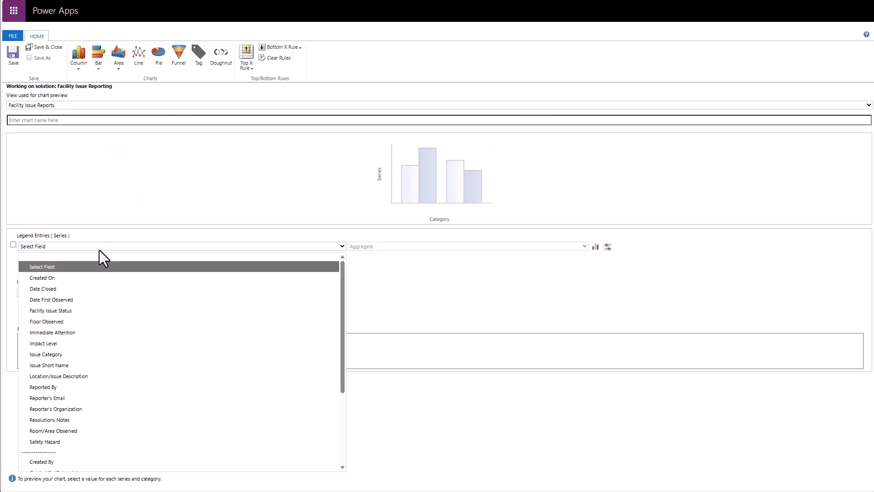
{"action": "left_click", "coordinate": [62, 354]}
{"action": "left_click", "coordinate": [596, 248]}
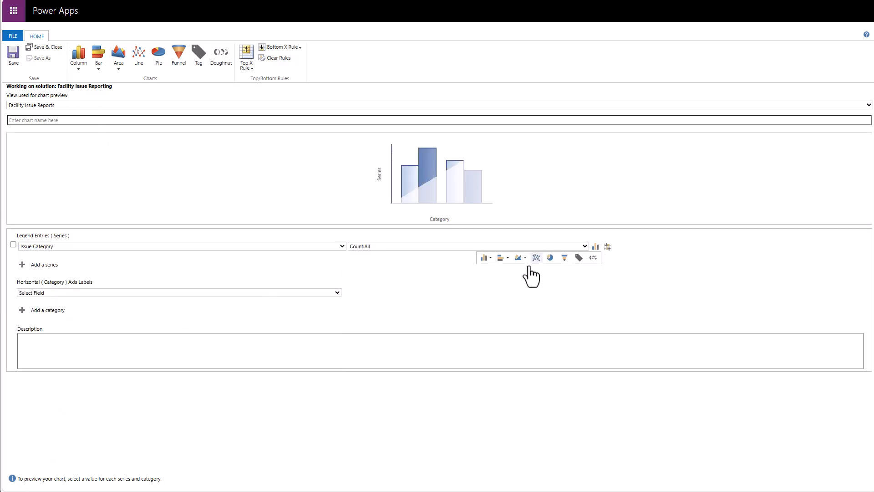
{"action": "left_click", "coordinate": [491, 258]}
{"action": "left_click", "coordinate": [504, 292]}
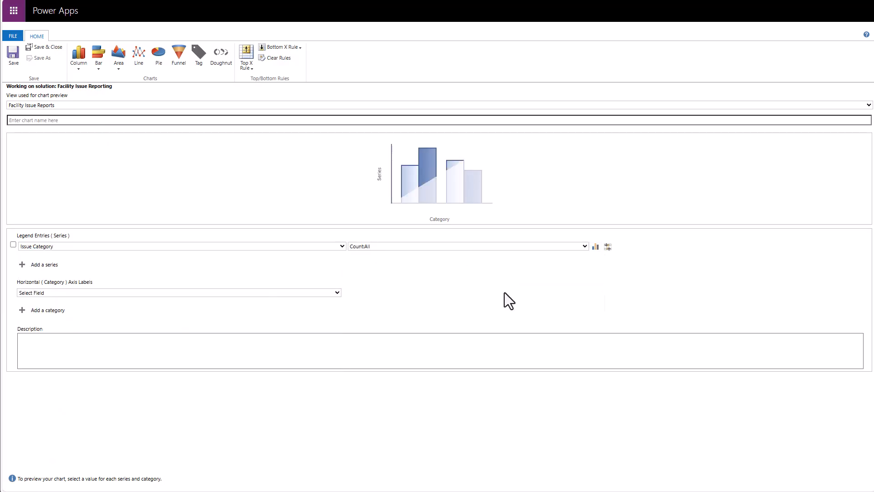
Set the horizontal axis categories to Date First Observed by month and Impact Level
{"action": "left_click", "coordinate": [40, 293]}
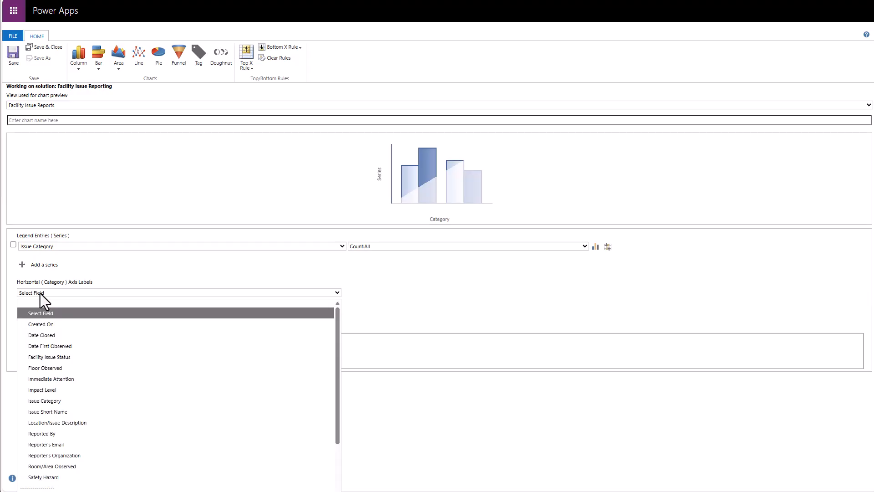
{"action": "left_click", "coordinate": [50, 346]}
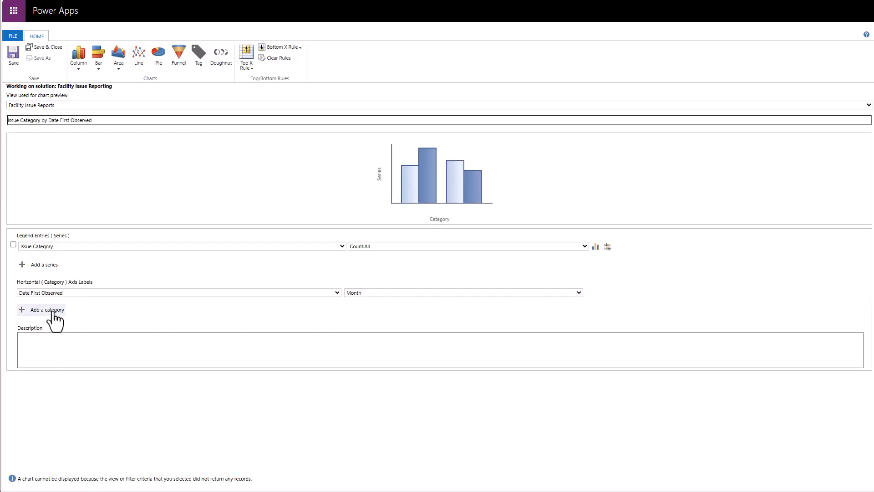
{"action": "left_click", "coordinate": [54, 309]}
{"action": "left_click", "coordinate": [56, 305]}
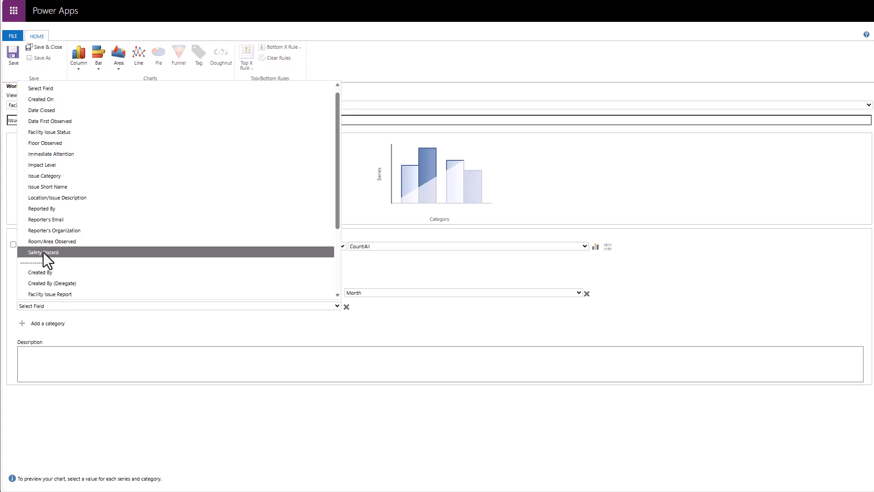
{"action": "left_click", "coordinate": [46, 164]}
Name the chart "Facility Issues Monthly Reporting", save and close it, and return to the chart list
{"action": "triple_click", "coordinate": [83, 120]}
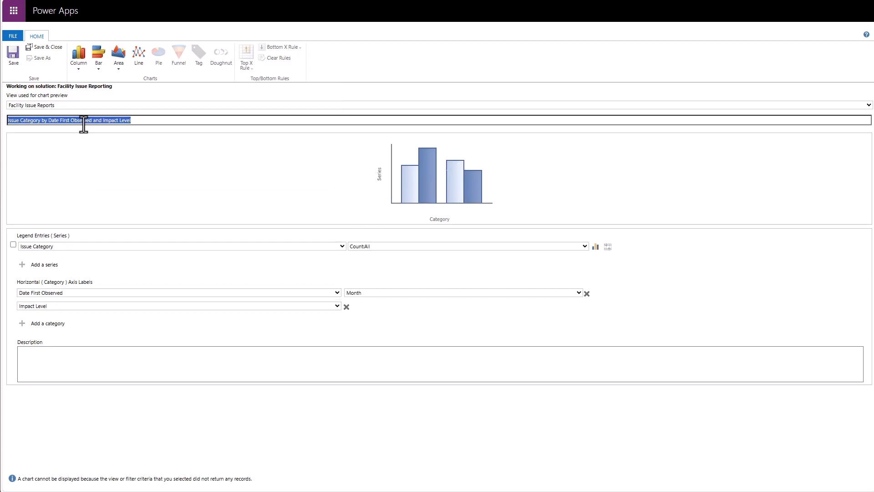
{"action": "type", "text": "Facility Iss"}
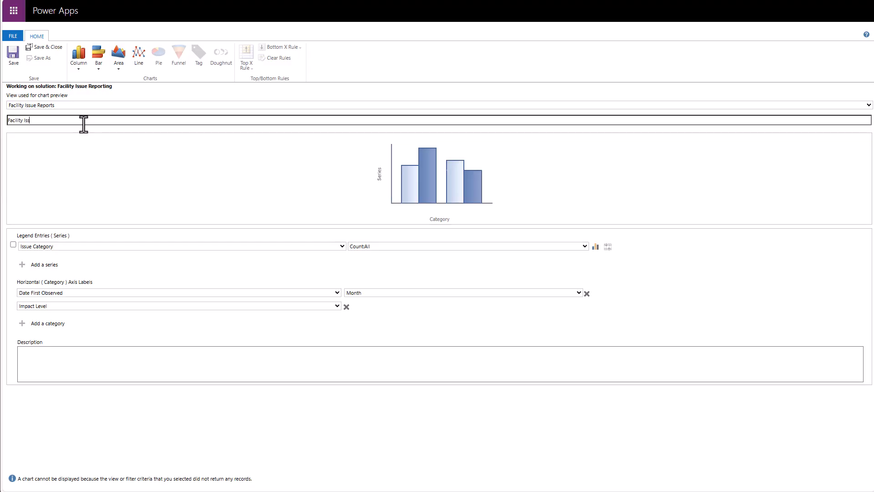
{"action": "type", "text": "ues Monthly Reporting"}
{"action": "left_click", "coordinate": [41, 48]}
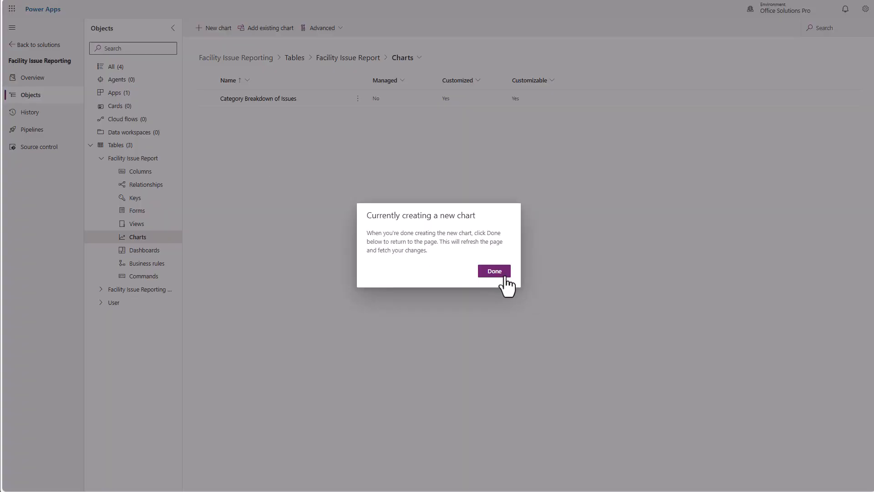
{"action": "left_click", "coordinate": [494, 272]}
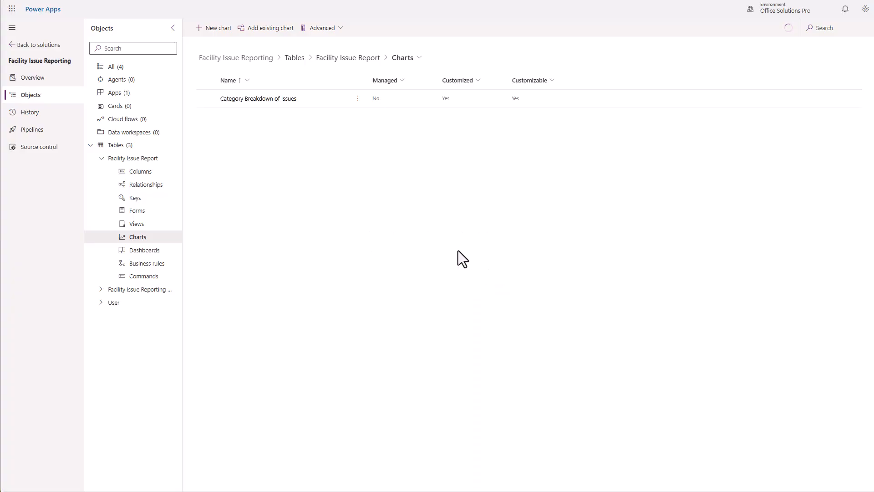
Create a pie chart for the table with Safety Hazard as both the series and the horizontal category
{"action": "left_click", "coordinate": [213, 28]}
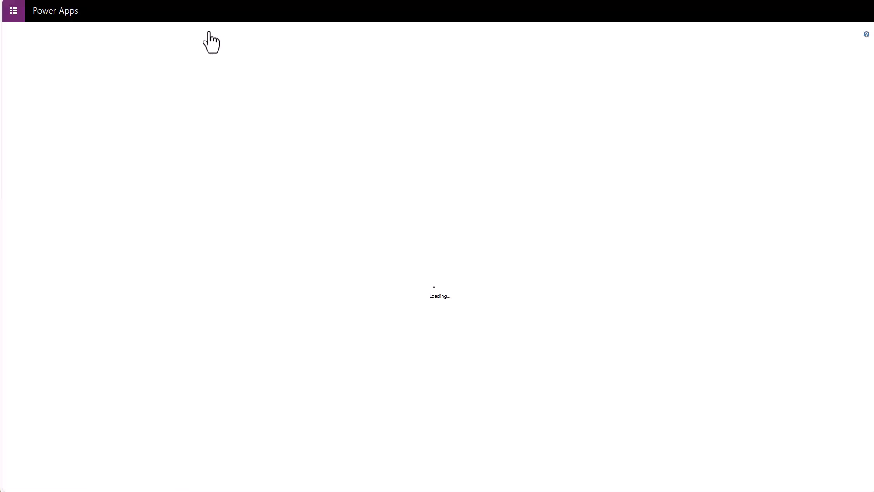
{"action": "left_click", "coordinate": [158, 55]}
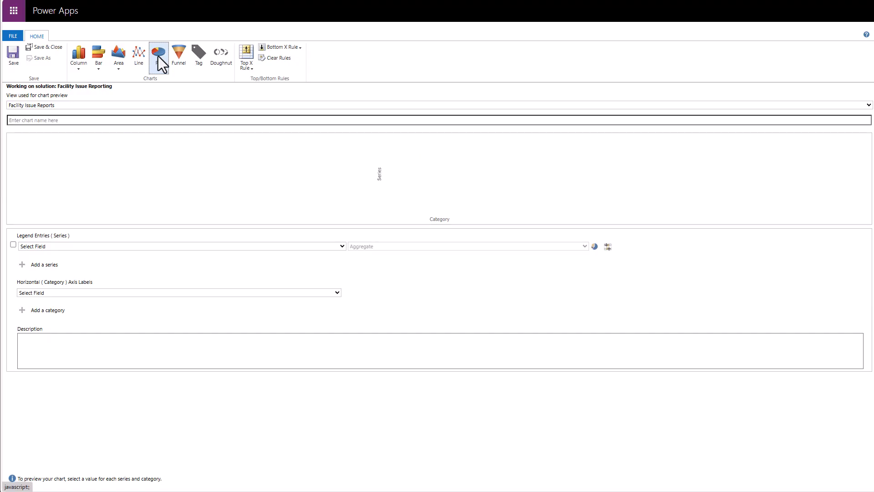
{"action": "left_click", "coordinate": [64, 247]}
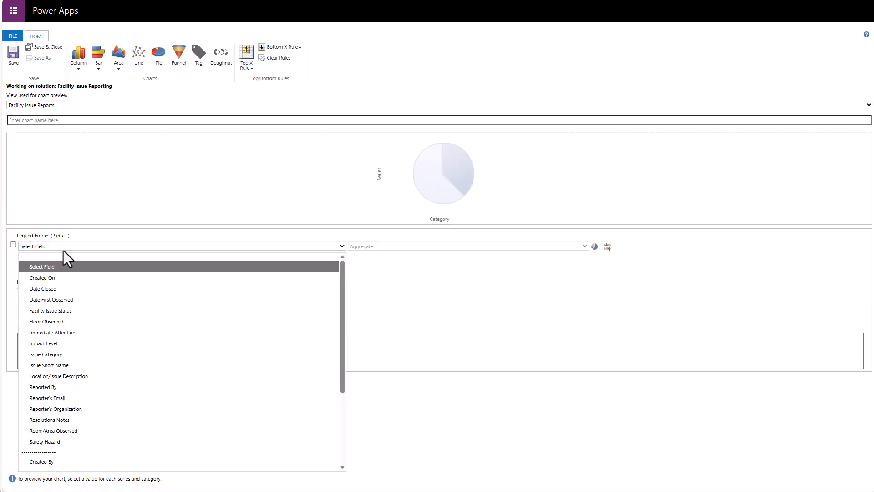
{"action": "left_click", "coordinate": [64, 442]}
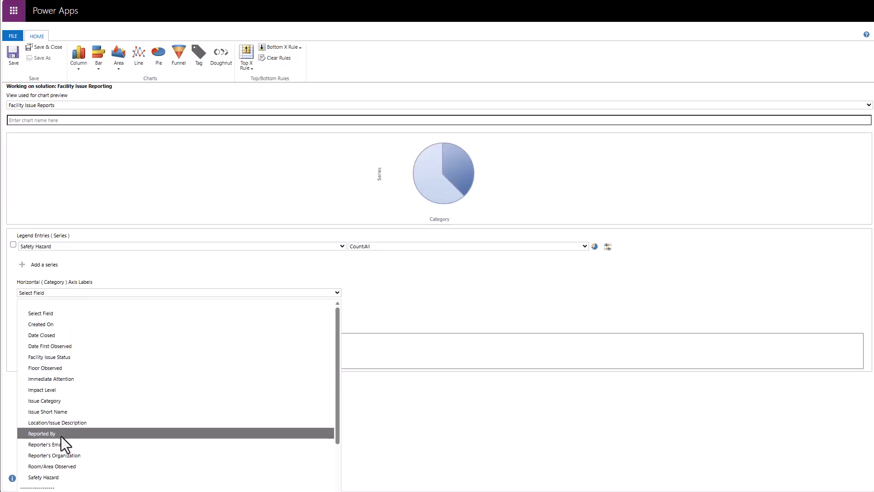
{"action": "left_click", "coordinate": [55, 476]}
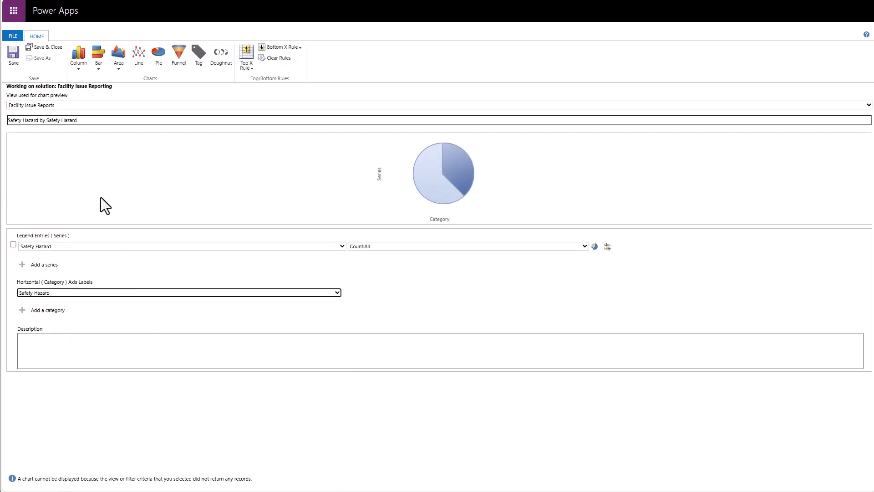
Name the chart "Safety Hazard Issue Summary", save and close it, and return to the refreshed chart list
{"action": "triple_click", "coordinate": [78, 121]}
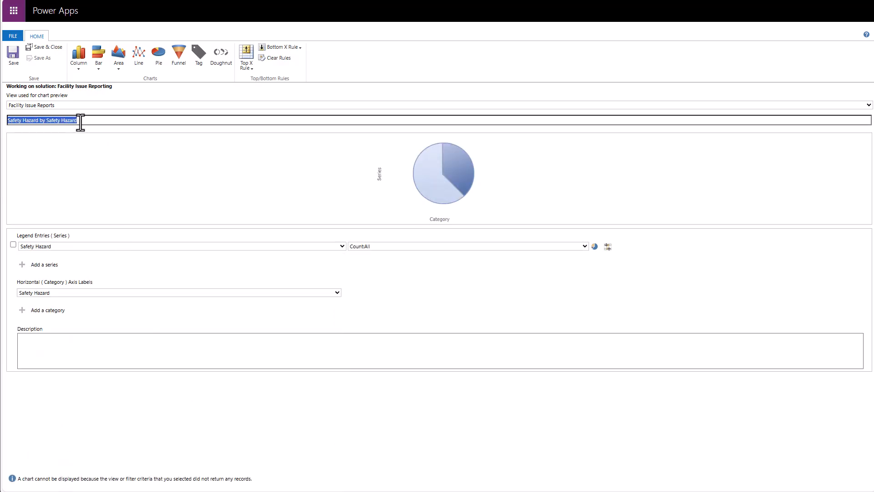
{"action": "type", "text": "Sa"}
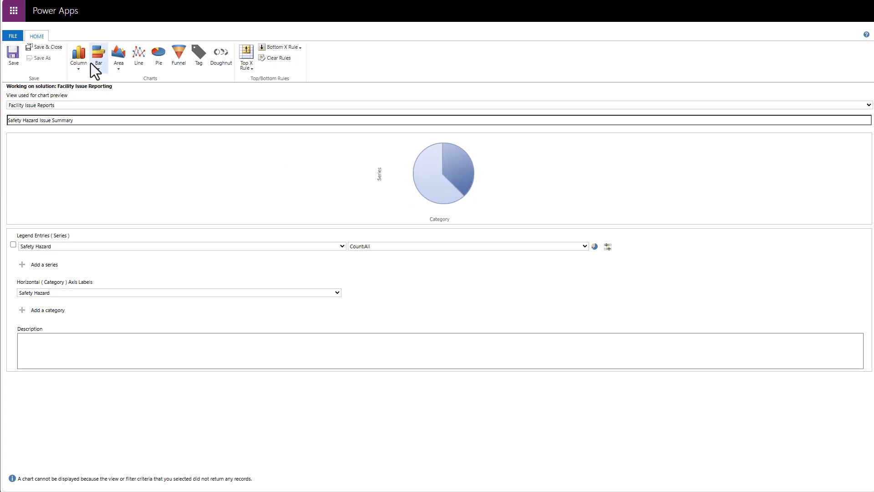
{"action": "left_click", "coordinate": [48, 48]}
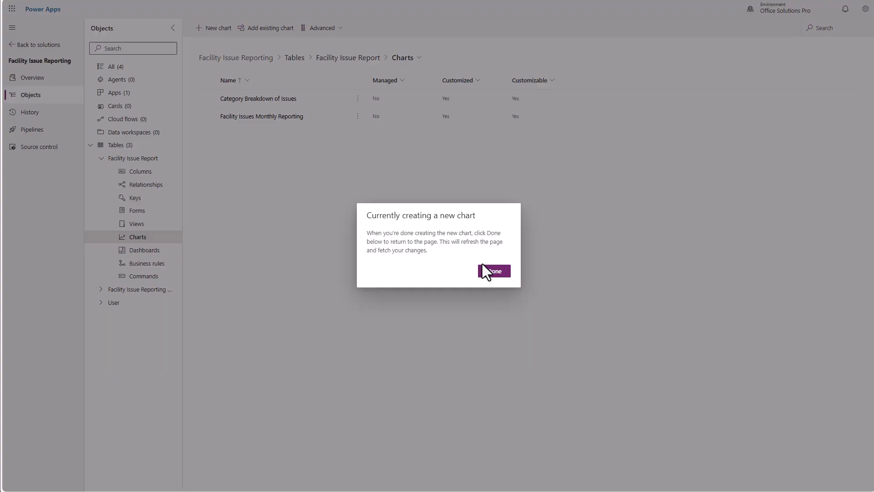
{"action": "left_click", "coordinate": [485, 269]}
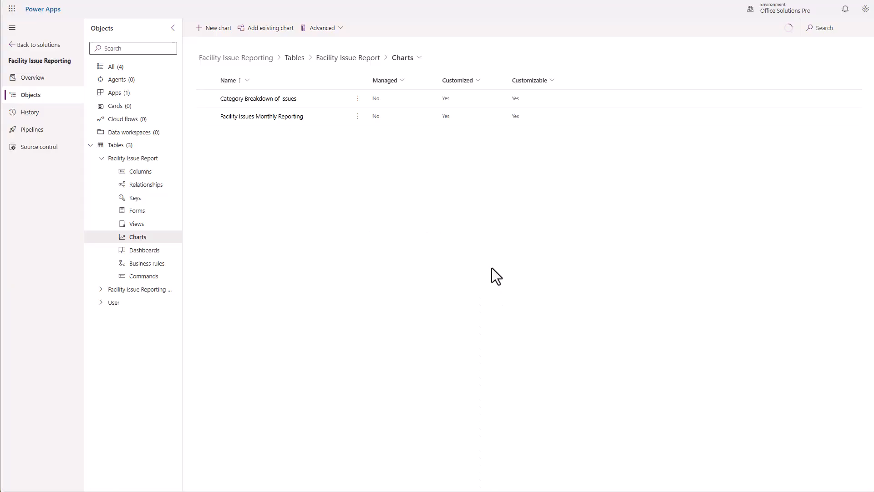
Create a column chart with Issue Short Name as the series and Facility Issue Status as the horizontal category
{"action": "left_click", "coordinate": [215, 33]}
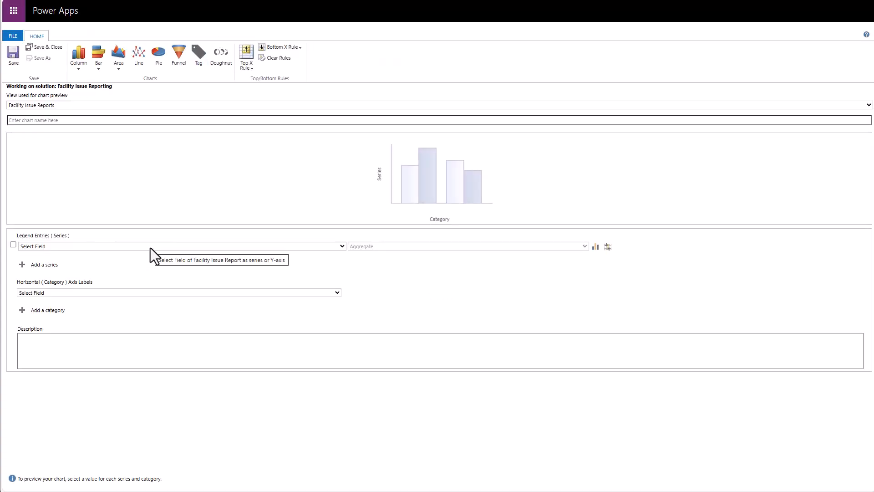
{"action": "left_click", "coordinate": [150, 248]}
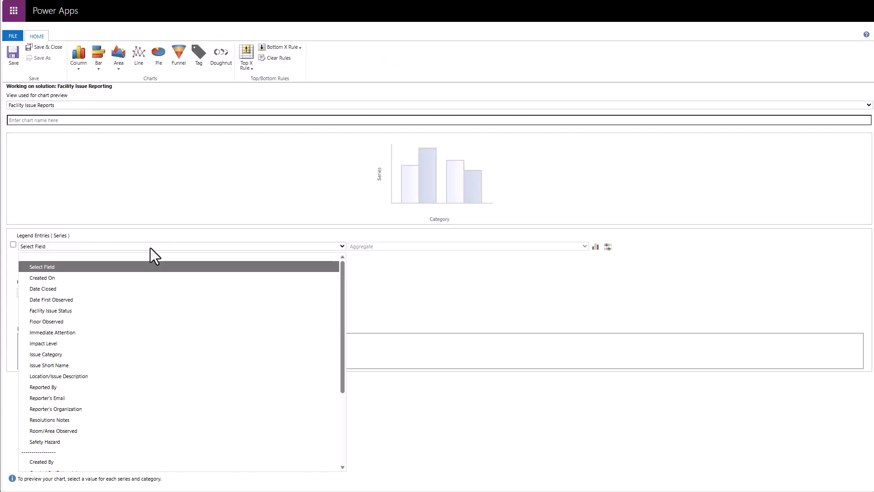
{"action": "left_click", "coordinate": [78, 365]}
{"action": "left_click", "coordinate": [72, 293]}
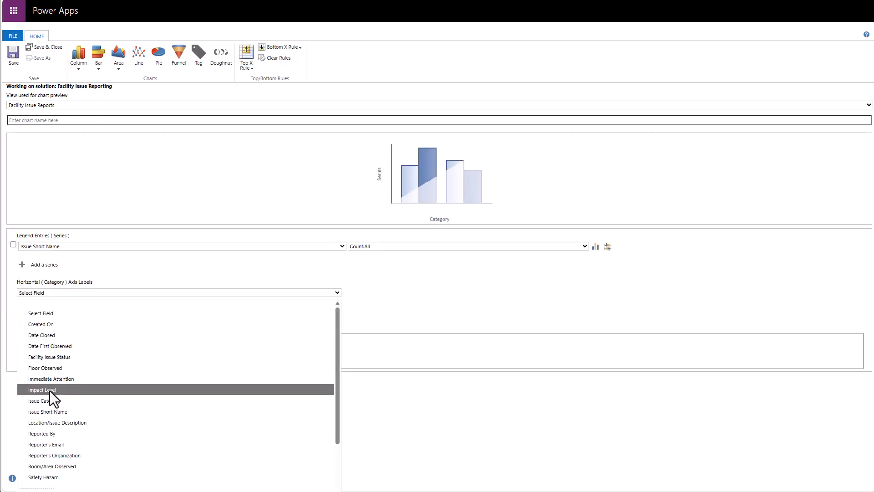
{"action": "left_click", "coordinate": [54, 358]}
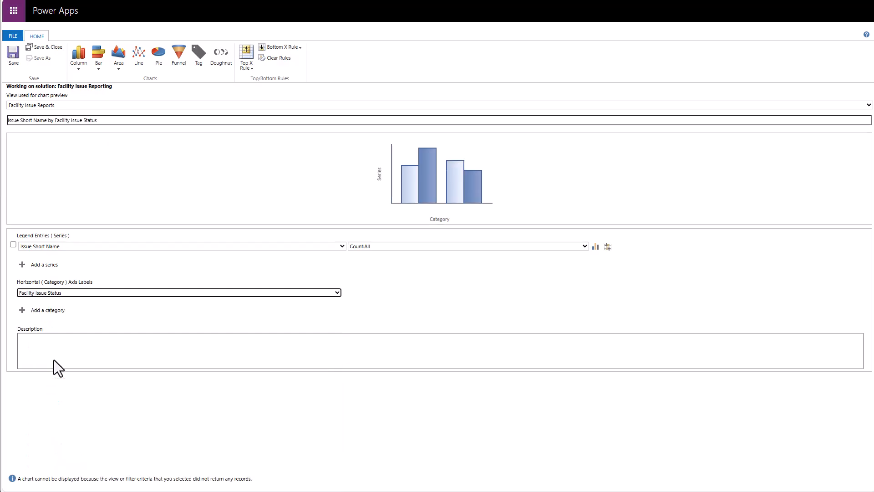
Name the chart "Status Summary", then save and close it
{"action": "triple_click", "coordinate": [102, 123]}
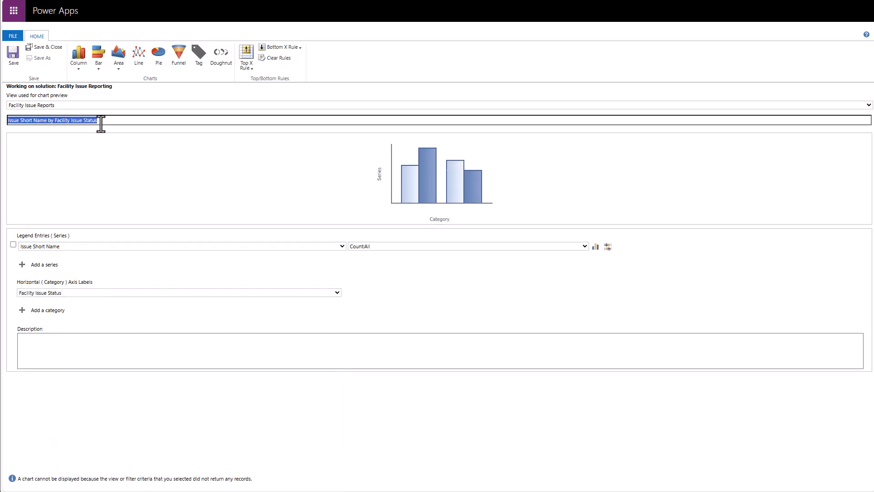
{"action": "type", "text": "Statu"}
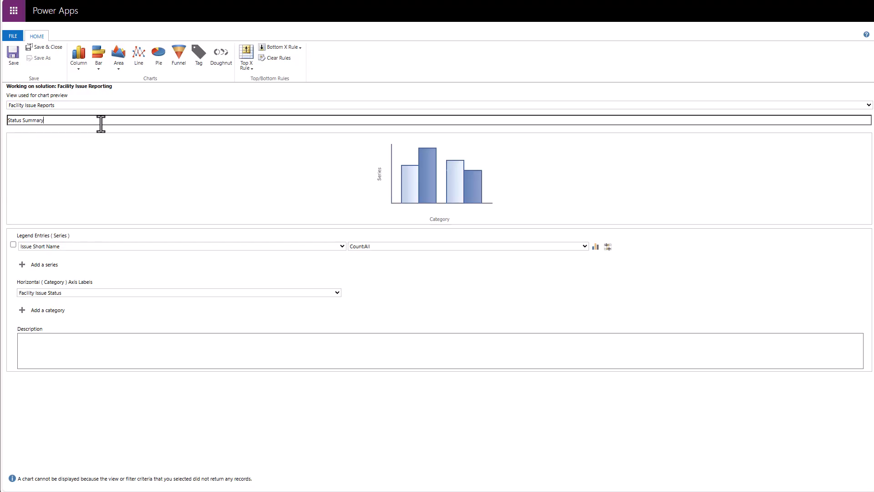
{"action": "type", "text": "s Summary"}
{"action": "left_click", "coordinate": [46, 50]}
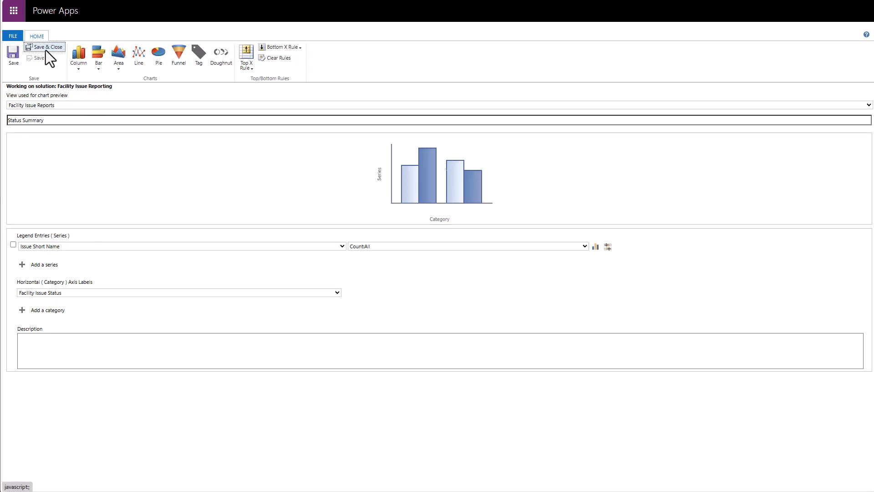
Create an instant cloud flow from the solution's cloud flows, skipping the name and trigger setup to get a blank flow
{"action": "left_click", "coordinate": [143, 122]}
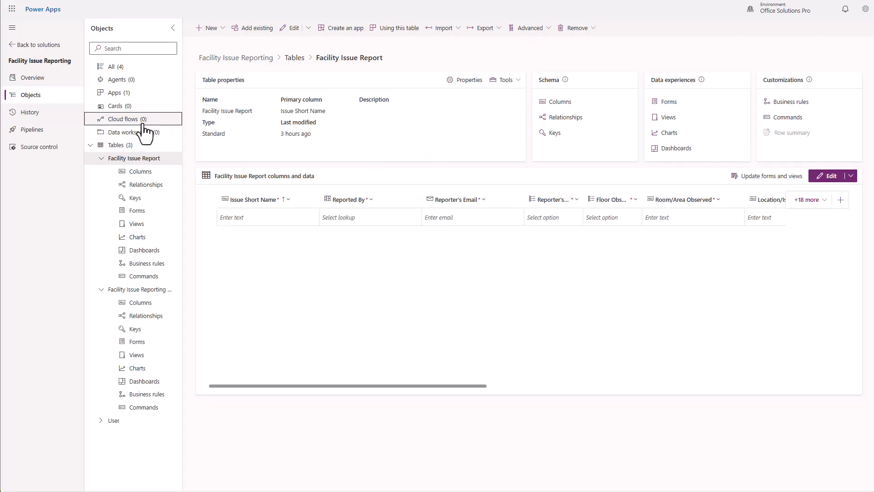
{"action": "left_click", "coordinate": [218, 32]}
{"action": "mouse_move", "coordinate": [226, 74]}
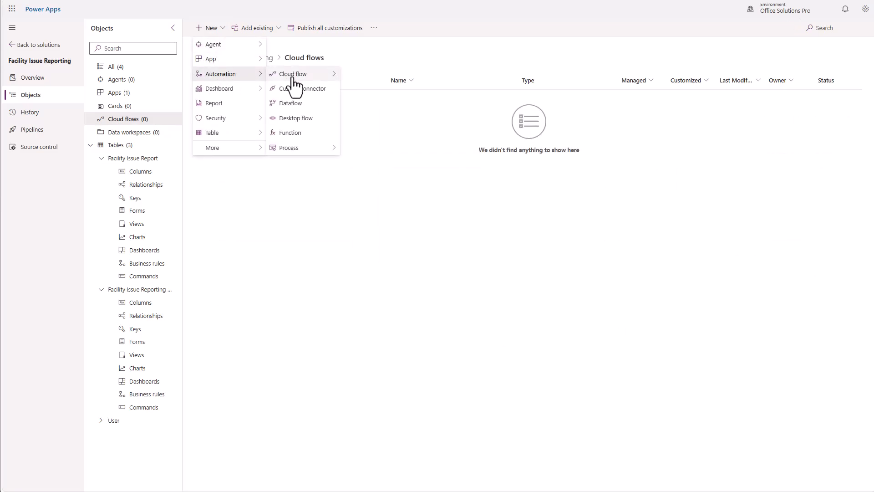
{"action": "mouse_move", "coordinate": [314, 74]}
{"action": "left_click", "coordinate": [364, 88]}
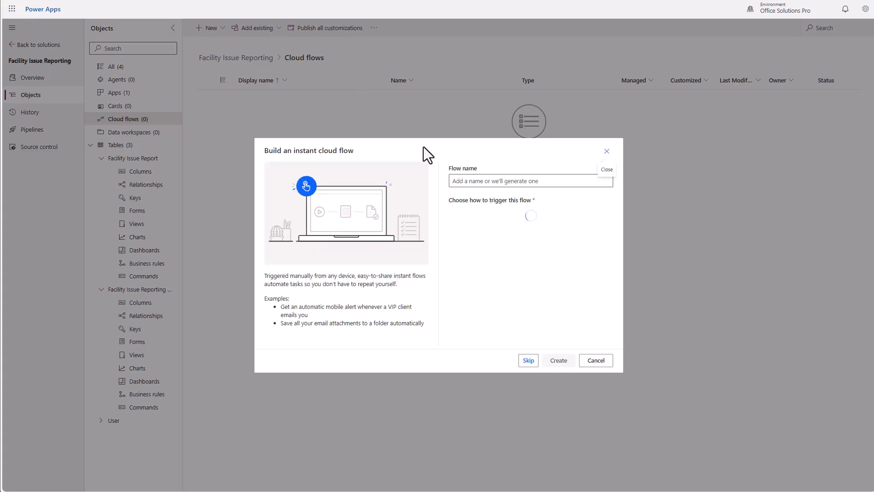
{"action": "left_click", "coordinate": [528, 361]}
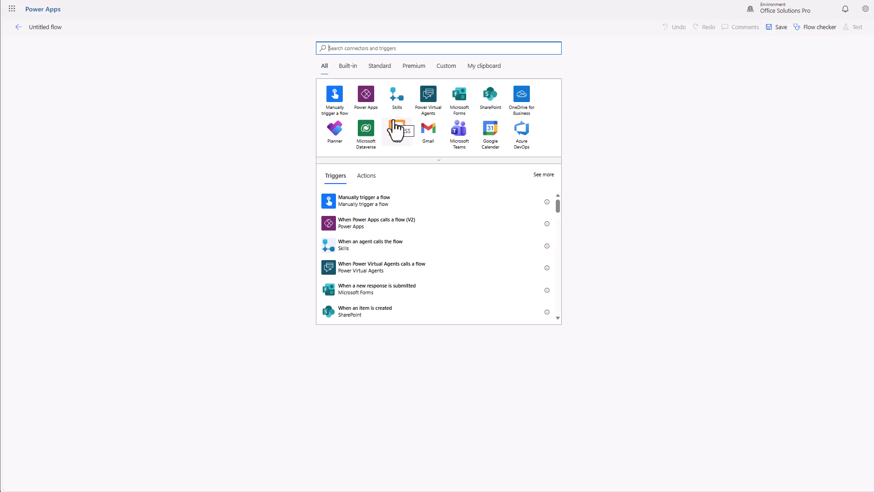
Add the Dataverse trigger for added, modified or deleted rows, with change type Added, table Facility Issue Reporting Notify Lists and scope Organization
{"action": "left_click", "coordinate": [364, 137]}
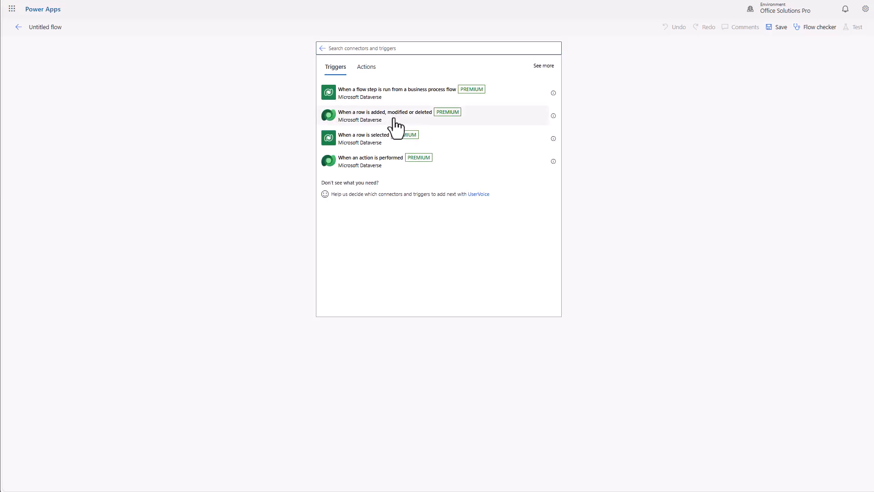
{"action": "left_click", "coordinate": [391, 119]}
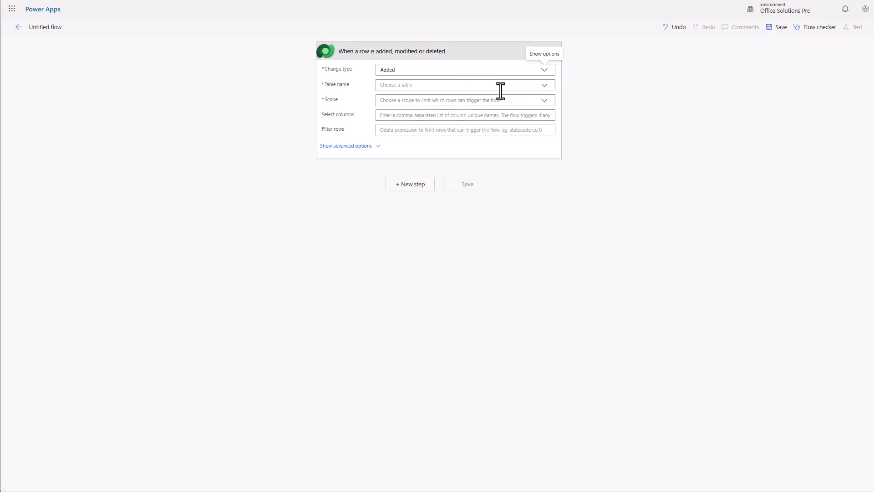
{"action": "left_click", "coordinate": [500, 90]}
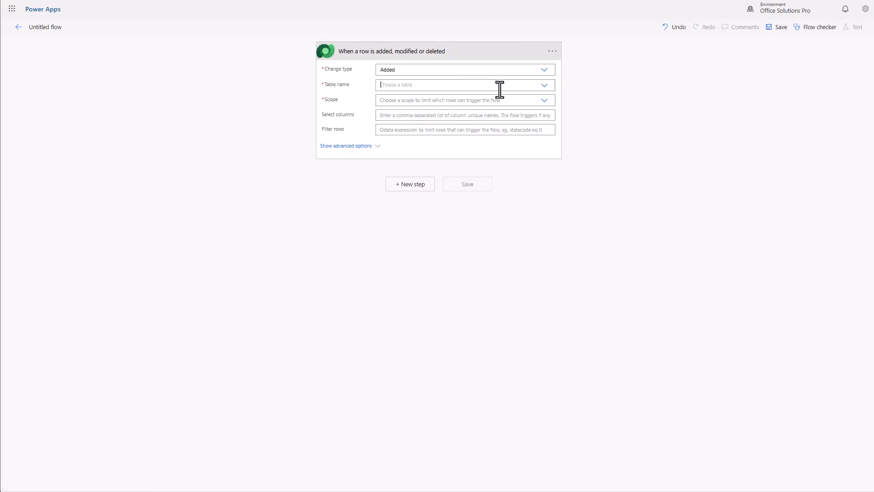
{"action": "type", "text": "faci"}
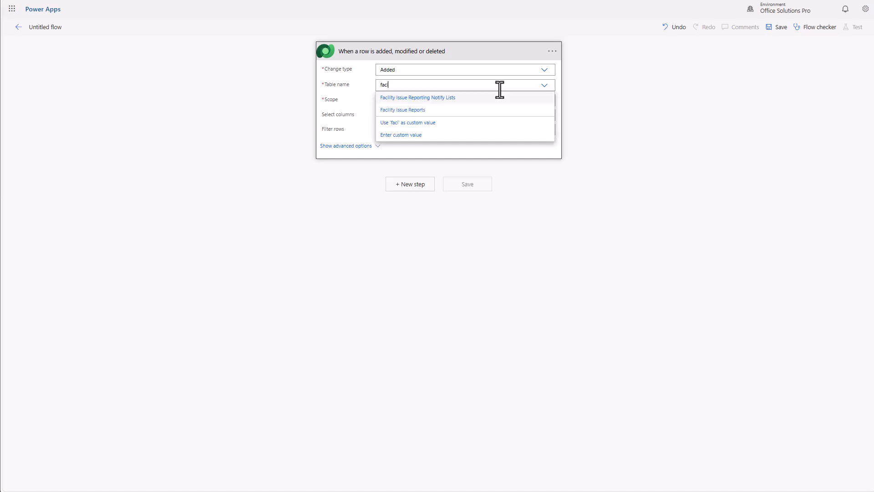
{"action": "left_click", "coordinate": [452, 98]}
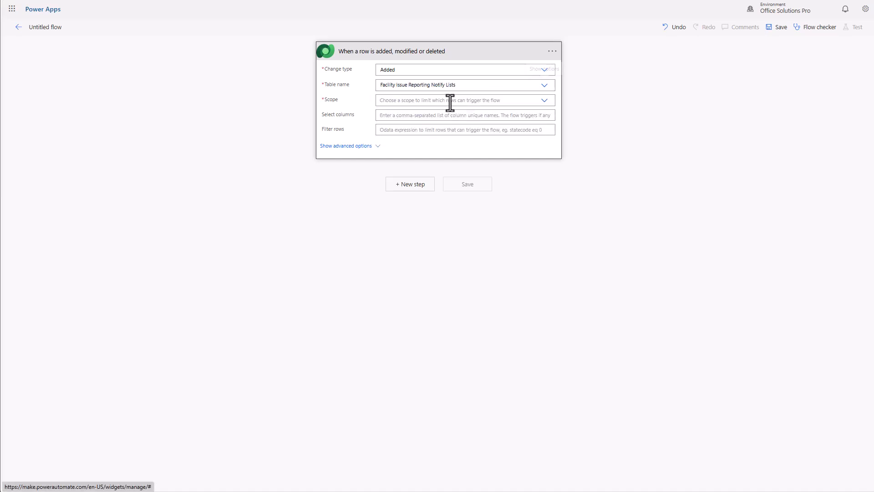
{"action": "left_click", "coordinate": [545, 101]}
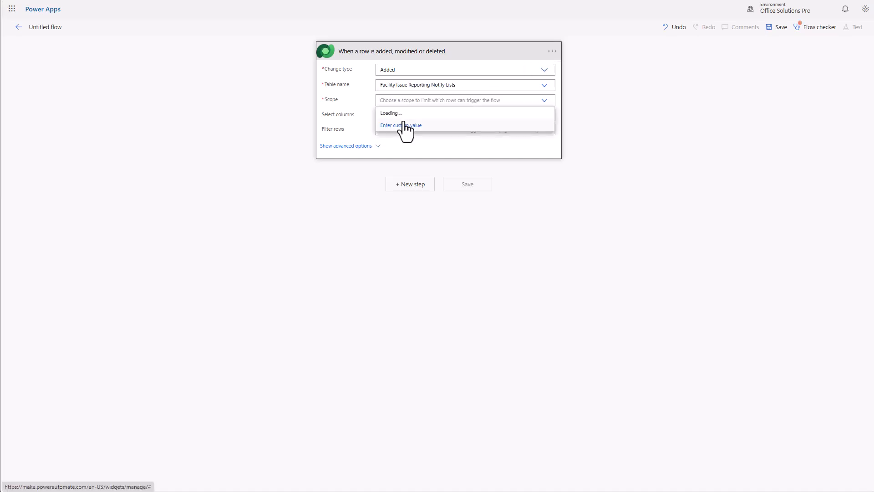
{"action": "left_click", "coordinate": [404, 114]}
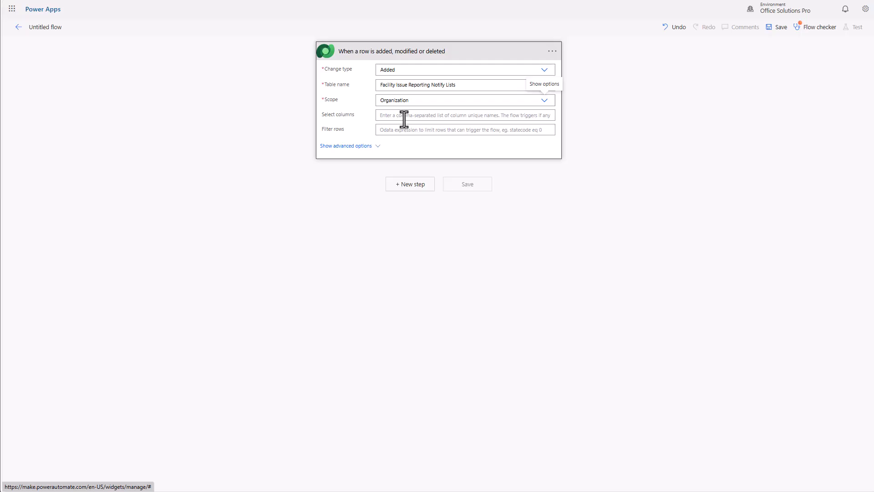
Add a Dataverse "Get a row by ID" action on the Users table with the trigger's Person (Value) as the row ID
{"action": "left_click", "coordinate": [409, 187]}
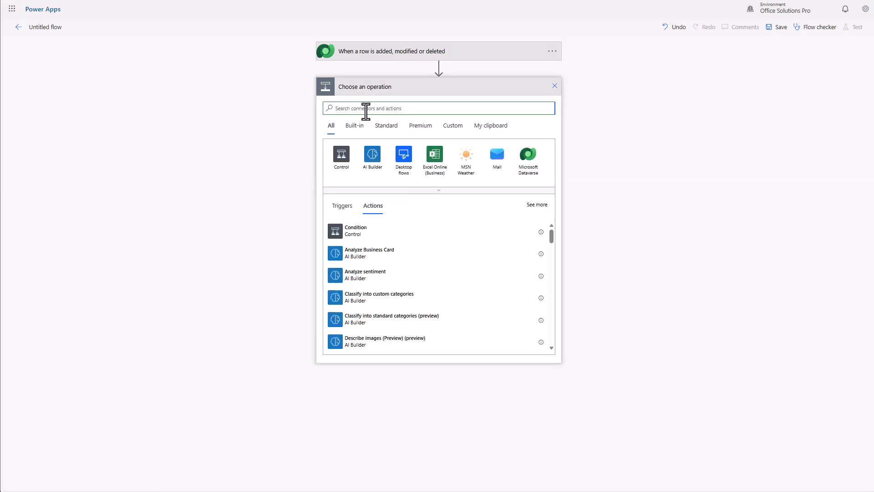
{"action": "left_click", "coordinate": [535, 165]}
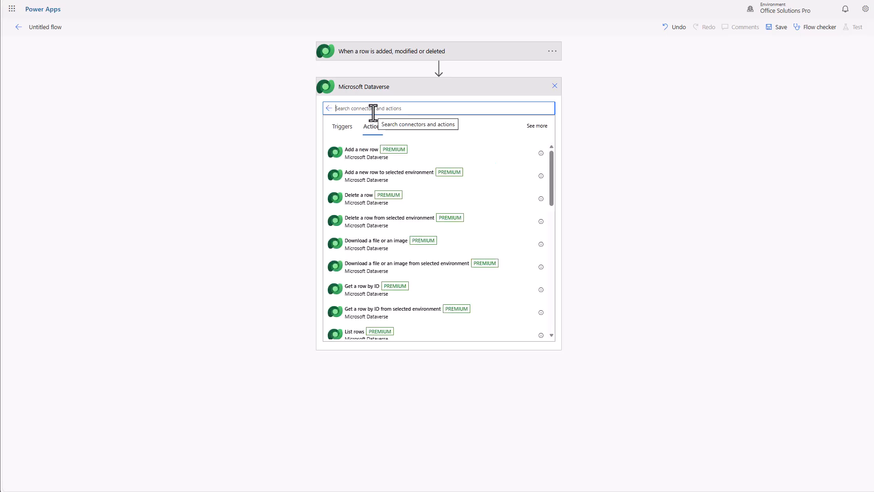
{"action": "left_click", "coordinate": [369, 286]}
{"action": "left_click", "coordinate": [396, 107]}
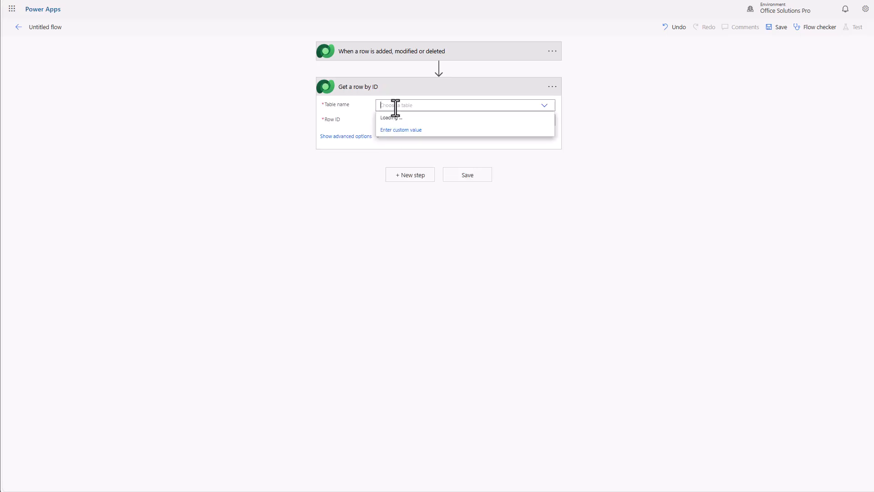
{"action": "type", "text": "user"}
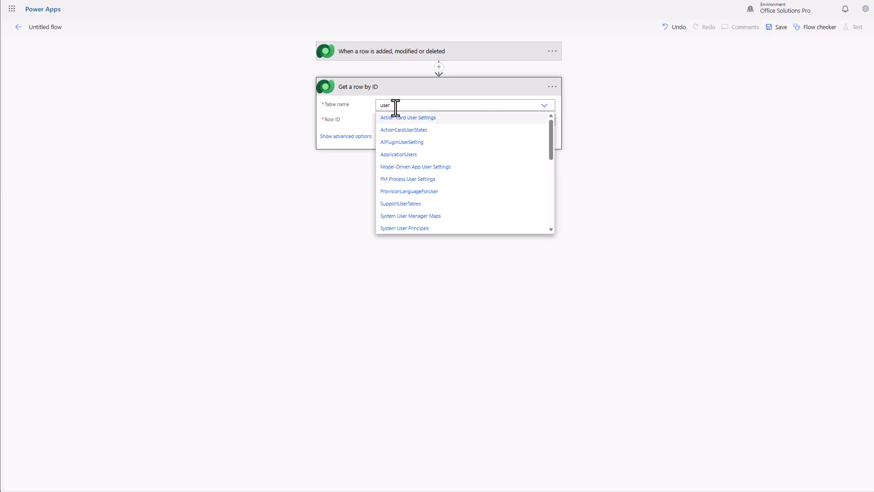
{"action": "left_click", "coordinate": [408, 178]}
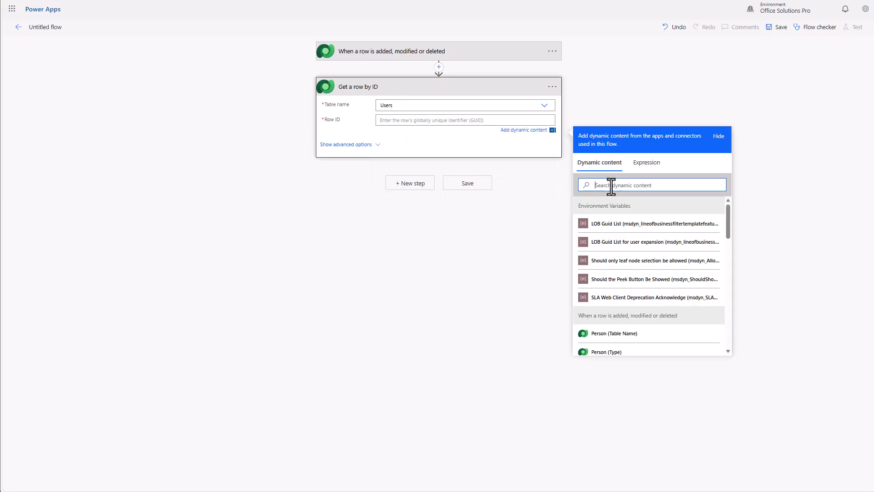
{"action": "type", "text": "per"}
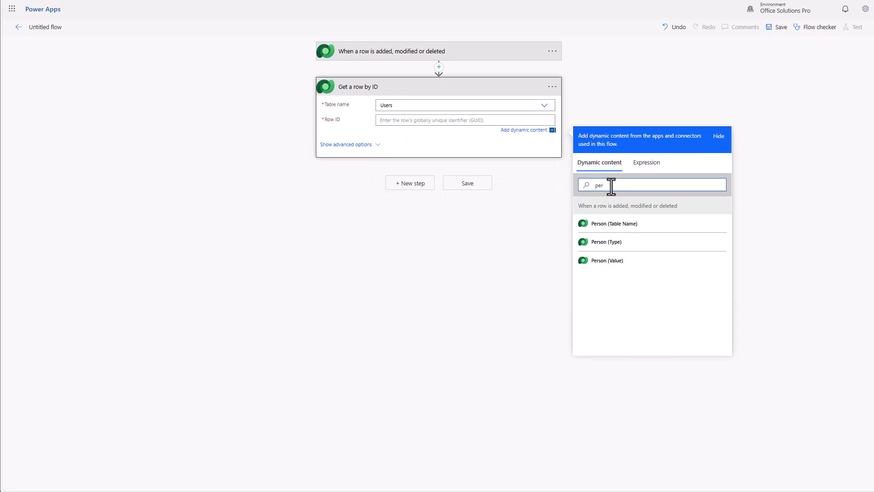
{"action": "left_click", "coordinate": [606, 261]}
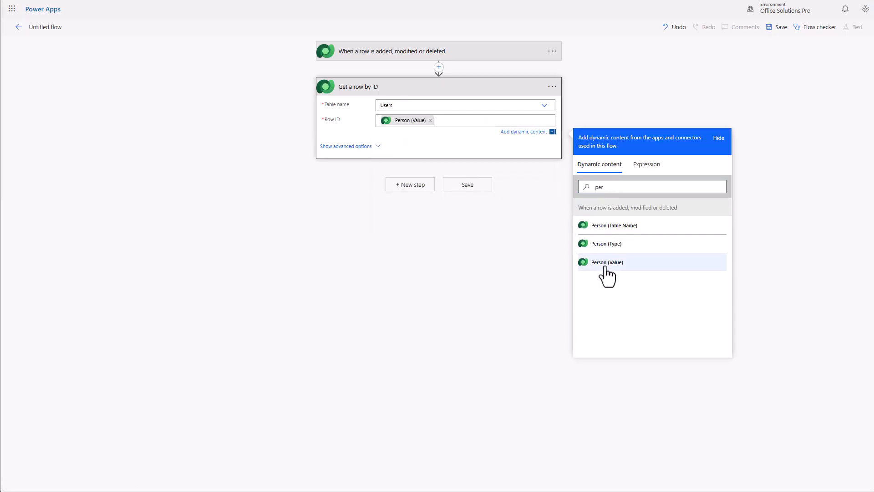
Add a Dataverse "Update a row" action for the Facility Issue Reporting Notify Lists table after the user lookup
{"action": "left_click", "coordinate": [414, 188]}
{"action": "left_click", "coordinate": [529, 191]}
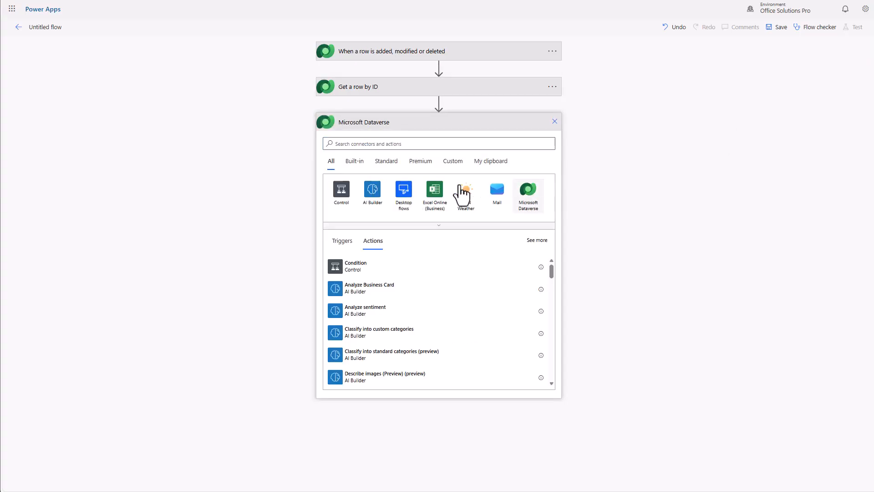
{"action": "scroll", "coordinate": [391, 203], "scroll_direction": "down", "scroll_amount": 7}
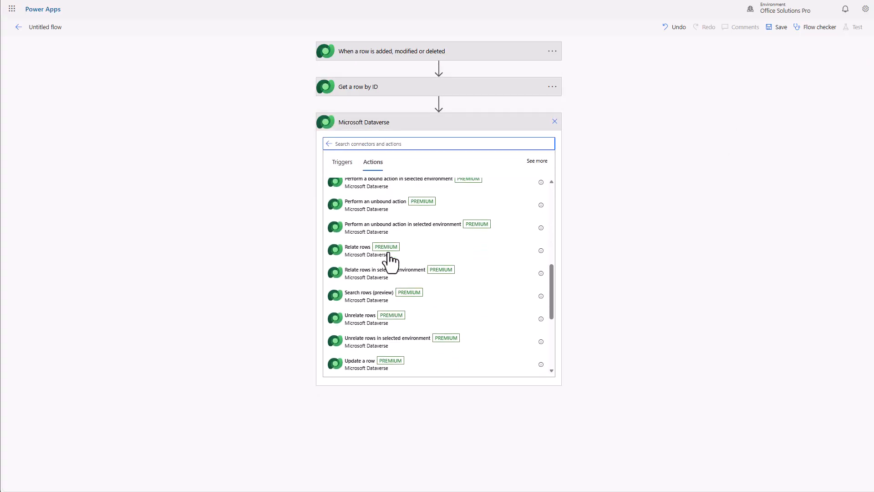
{"action": "scroll", "coordinate": [390, 262], "scroll_direction": "down", "scroll_amount": 3}
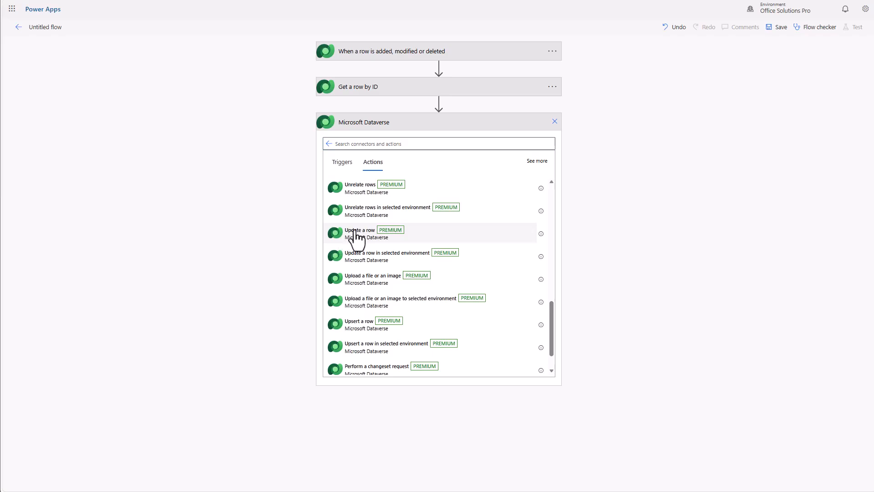
{"action": "left_click", "coordinate": [355, 236]}
{"action": "left_click", "coordinate": [391, 140]}
{"action": "type", "text": "fa"}
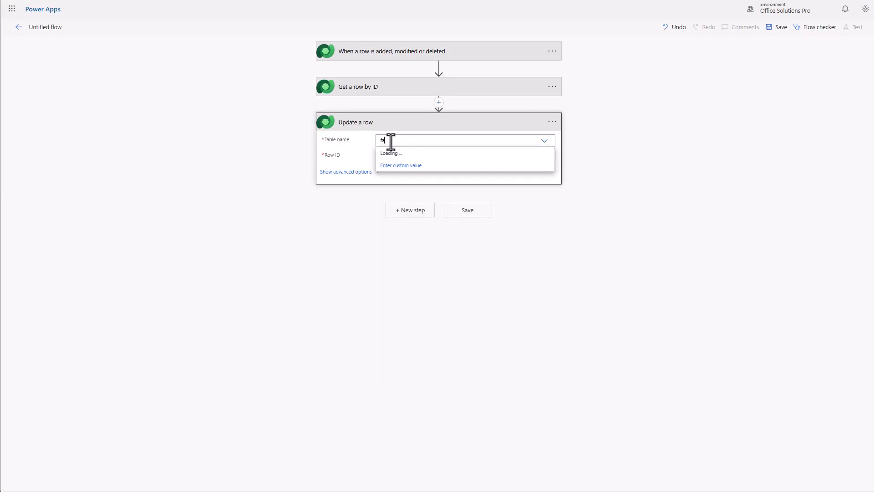
{"action": "type", "text": "ci"}
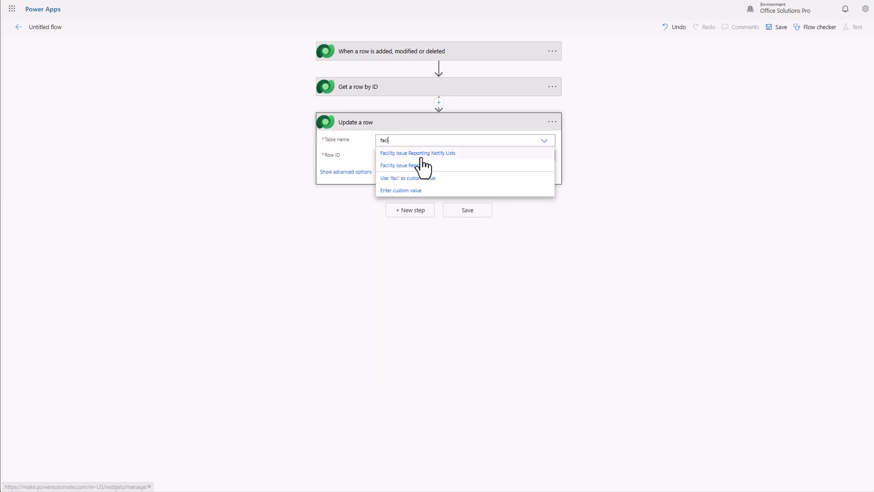
{"action": "left_click", "coordinate": [421, 158]}
Set the update action's row ID to the trigger's Facility Issue Reporting Notify List unique identifier
{"action": "left_click", "coordinate": [415, 169]}
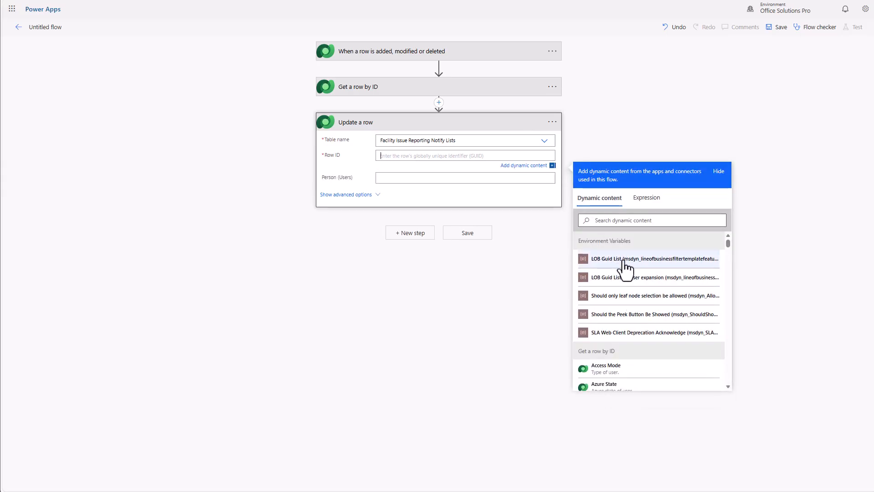
{"action": "left_click", "coordinate": [611, 221]}
{"action": "type", "text": "fac"}
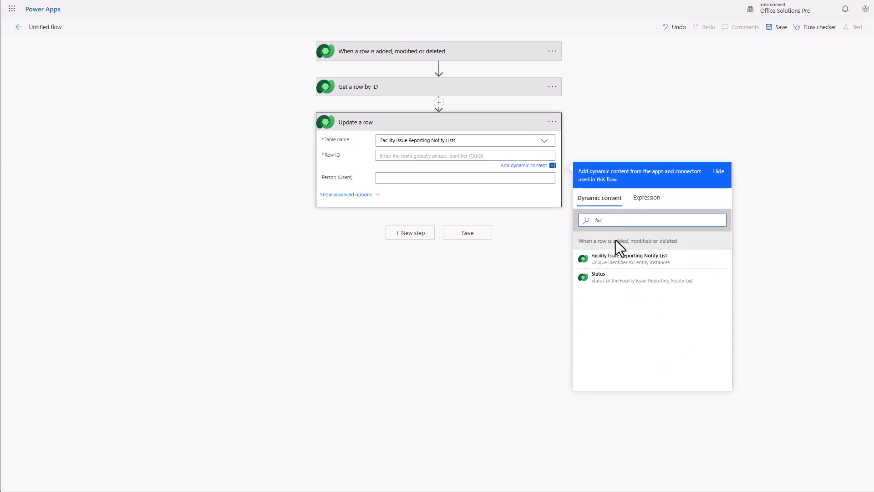
{"action": "left_click", "coordinate": [617, 257]}
Show the update action's advanced options and fill its Name field with Full Name from the "Get a row by ID" action
{"action": "left_click", "coordinate": [348, 205]}
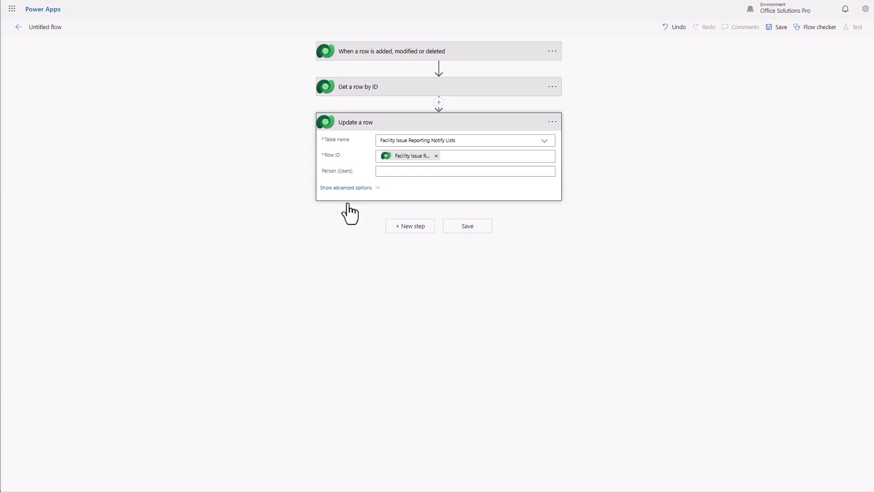
{"action": "left_click", "coordinate": [390, 201]}
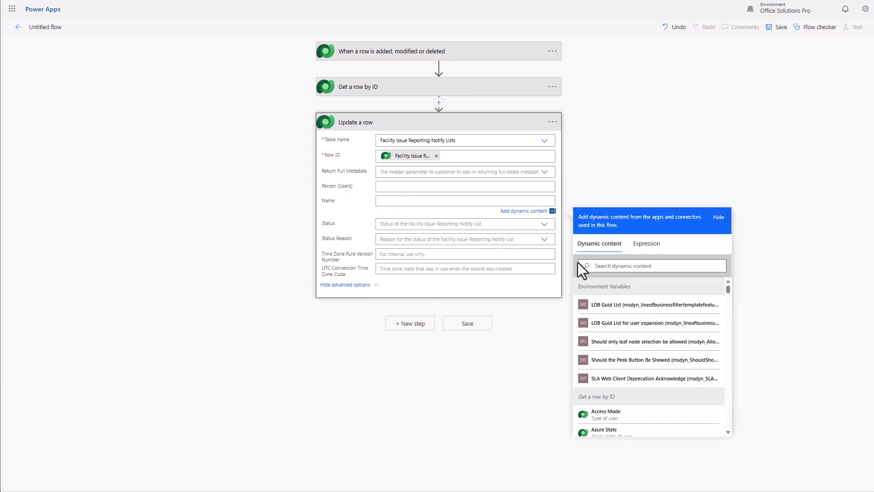
{"action": "left_click", "coordinate": [613, 266]}
{"action": "type", "text": "full"}
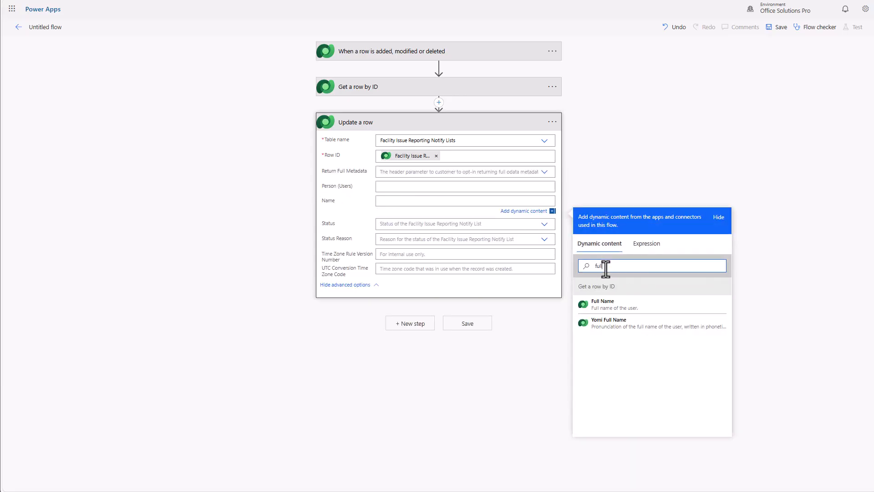
{"action": "left_click", "coordinate": [601, 304]}
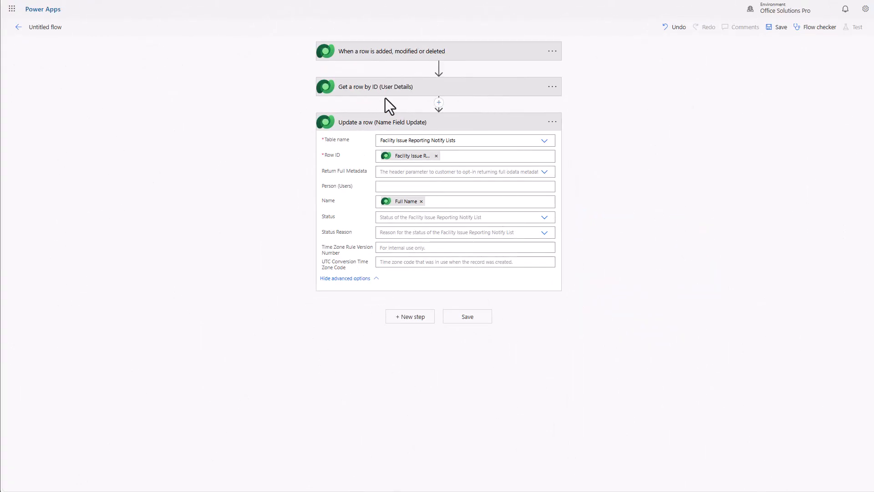
Name the flow "Update Admin Name Field", save it and leave the flow editor
{"action": "left_click", "coordinate": [53, 27]}
{"action": "key", "text": "ctrl+a"}
{"action": "type", "text": "Update Admin Name Field"}
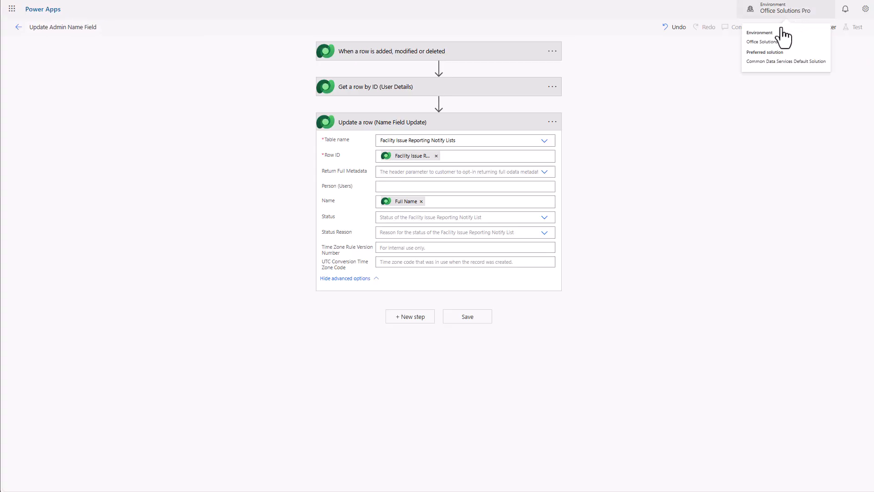
{"action": "left_click", "coordinate": [706, 67]}
{"action": "left_click", "coordinate": [774, 29]}
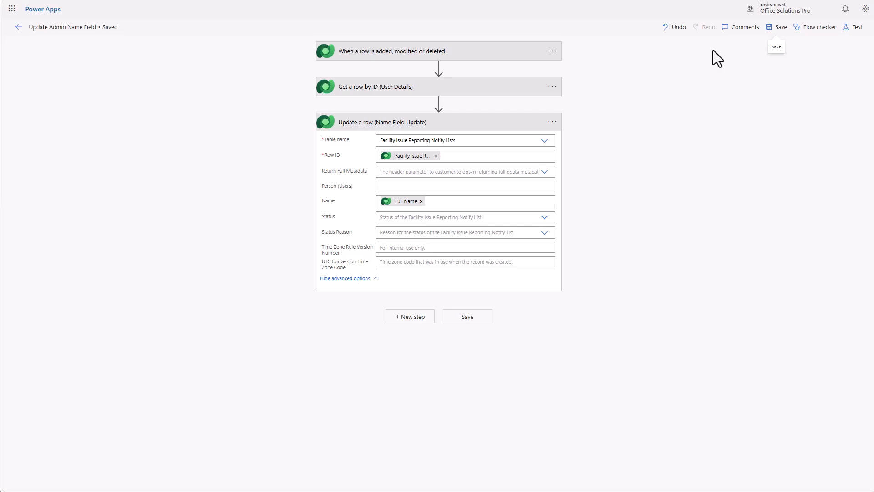
{"action": "left_click", "coordinate": [19, 28]}
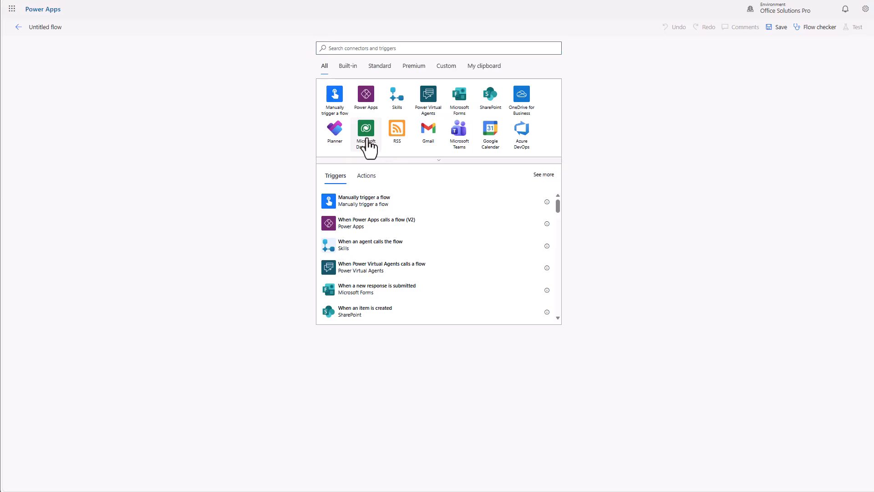
Add the Dataverse trigger for added, modified or deleted rows, with change type Added, table Facility Issue Reports and scope Organization
{"action": "left_click", "coordinate": [371, 142]}
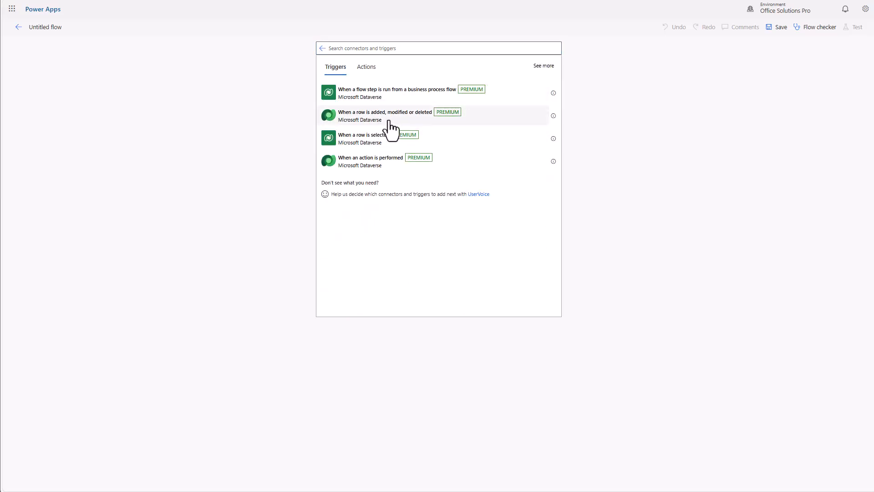
{"action": "left_click", "coordinate": [384, 122]}
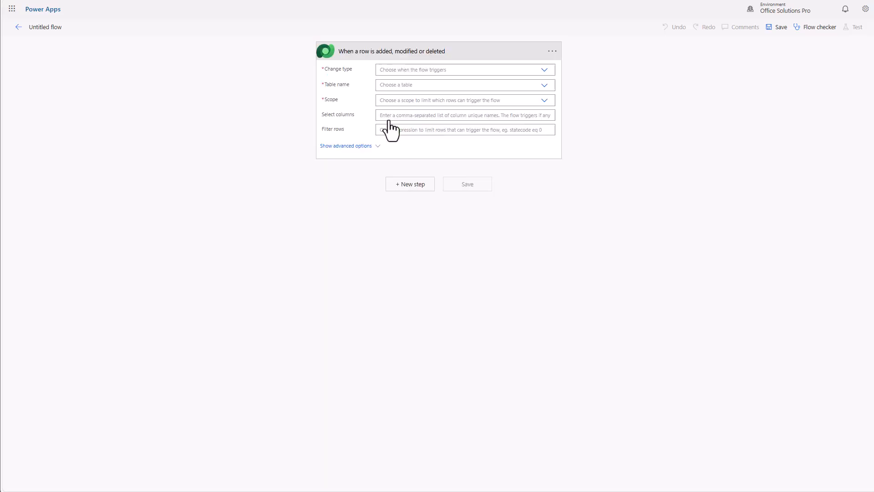
{"action": "left_click", "coordinate": [543, 73]}
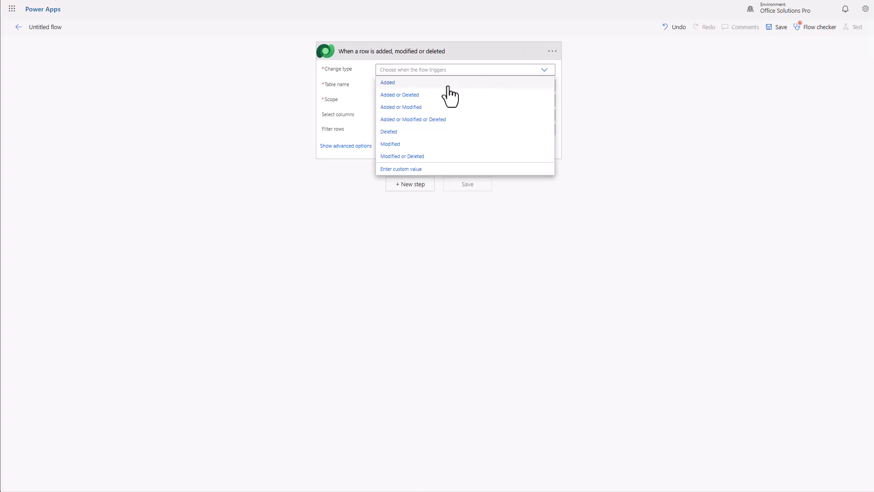
{"action": "left_click", "coordinate": [393, 83]}
{"action": "left_click", "coordinate": [460, 85]}
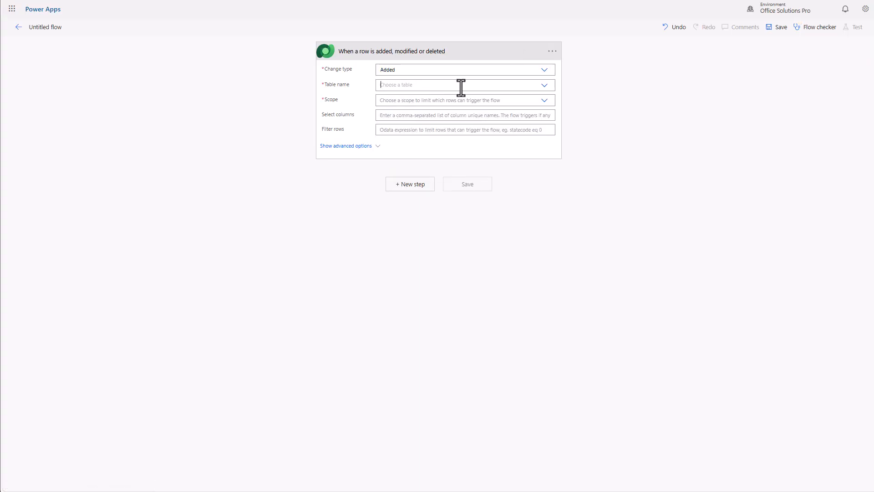
{"action": "type", "text": "fac"}
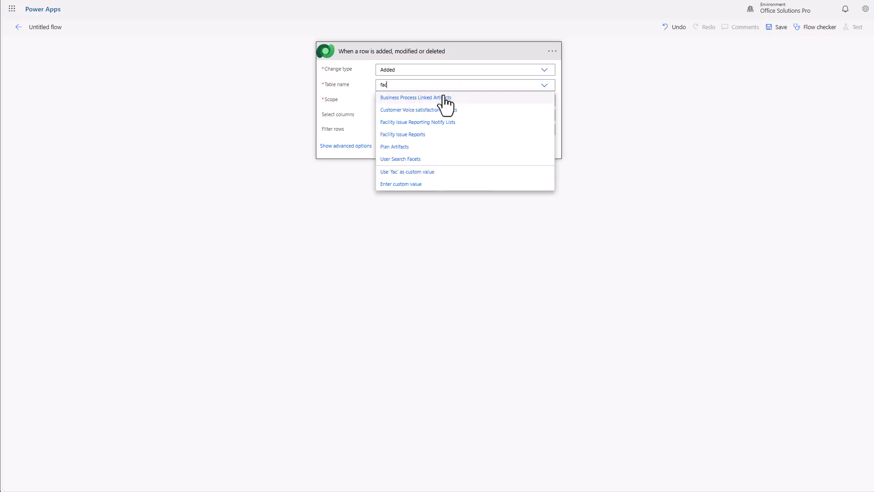
{"action": "left_click", "coordinate": [419, 136]}
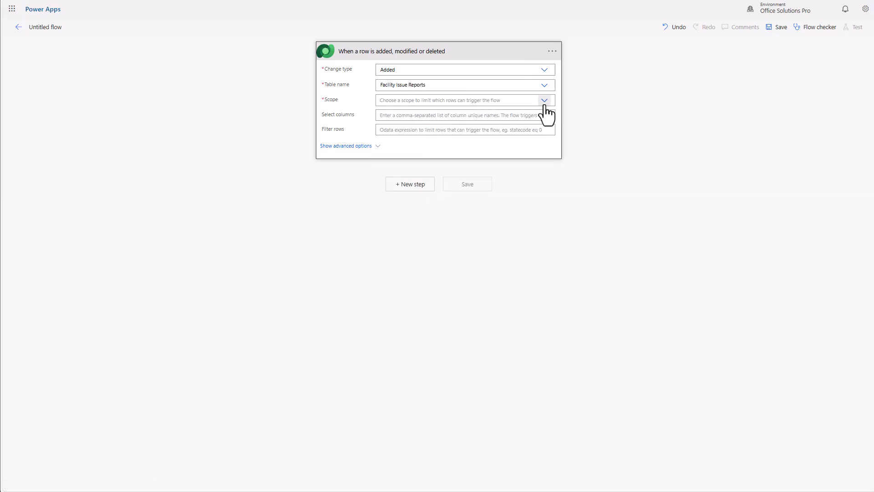
{"action": "left_click", "coordinate": [544, 101]}
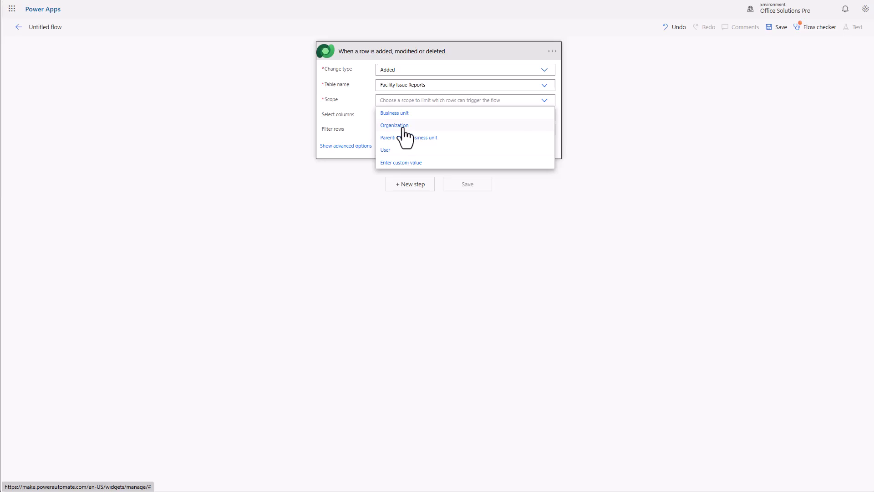
{"action": "left_click", "coordinate": [403, 127]}
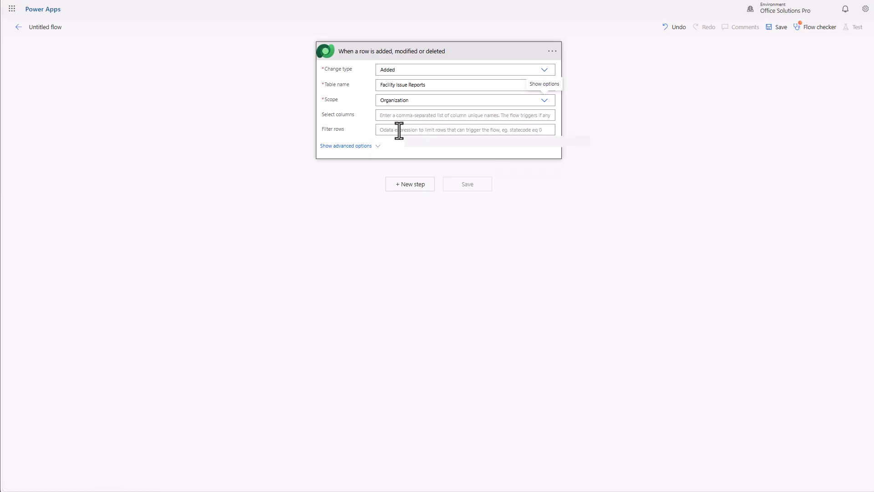
Add a Dataverse "List rows" action on the Facility Issue Reporting Notify Lists table
{"action": "left_click", "coordinate": [400, 187]}
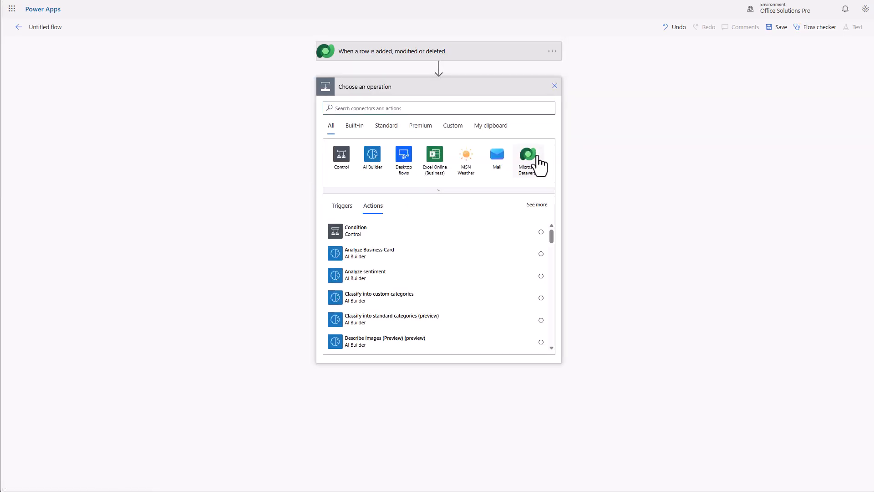
{"action": "left_click", "coordinate": [527, 157]}
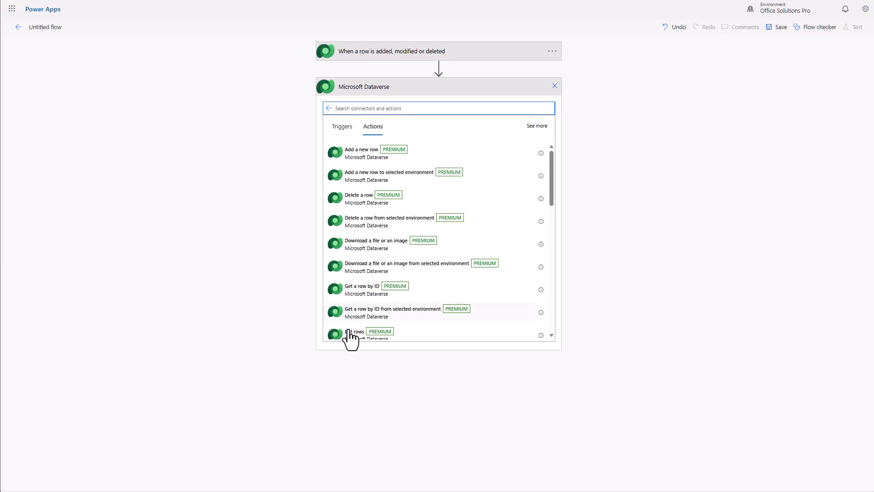
{"action": "left_click", "coordinate": [350, 332]}
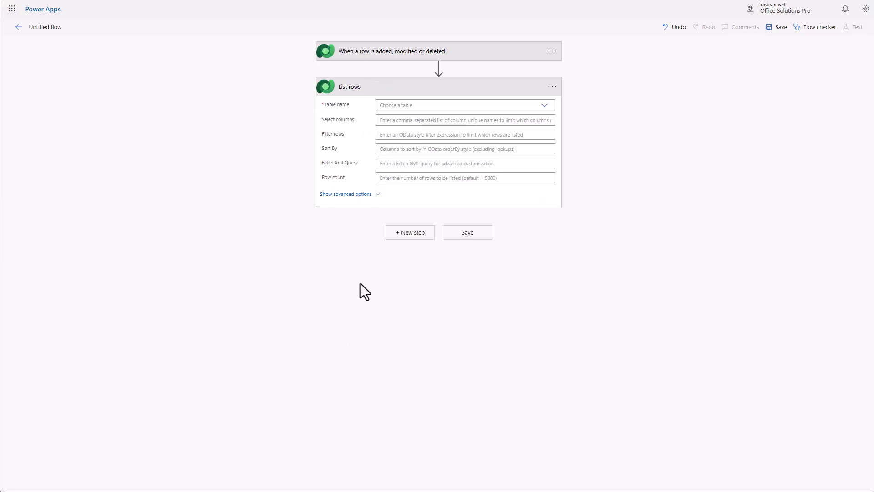
{"action": "left_click", "coordinate": [413, 106]}
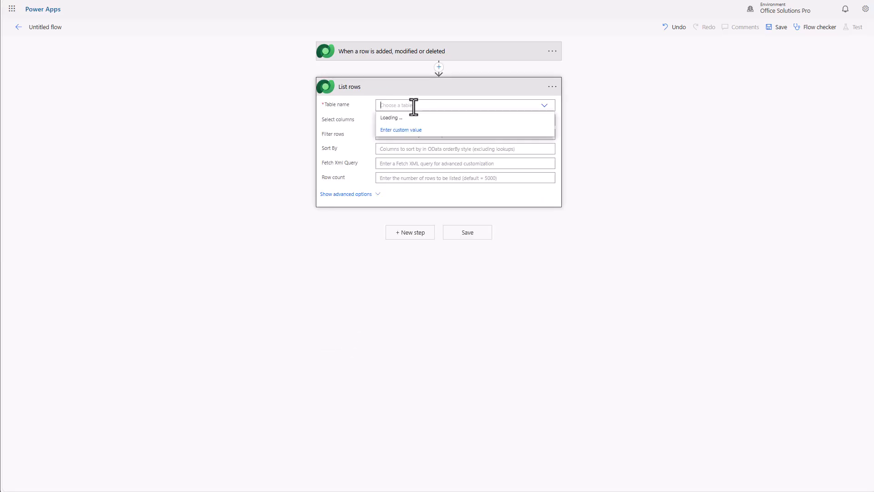
{"action": "type", "text": "fac"}
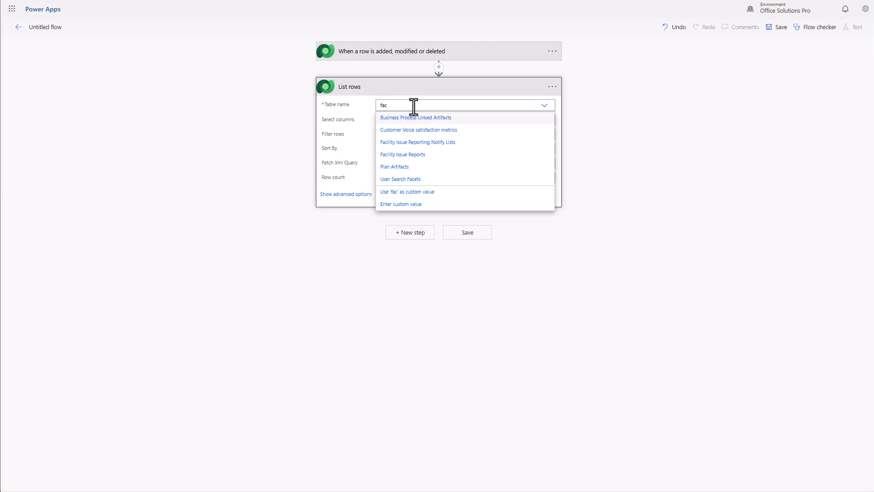
{"action": "left_click", "coordinate": [423, 143]}
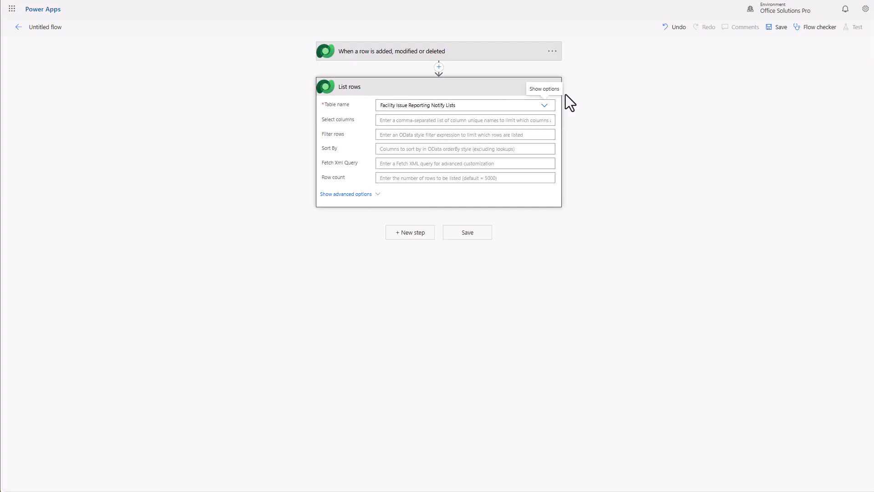
Rename the list rows action to "List rows (To of Email)"
{"action": "left_click", "coordinate": [552, 86]}
{"action": "left_click", "coordinate": [586, 101]}
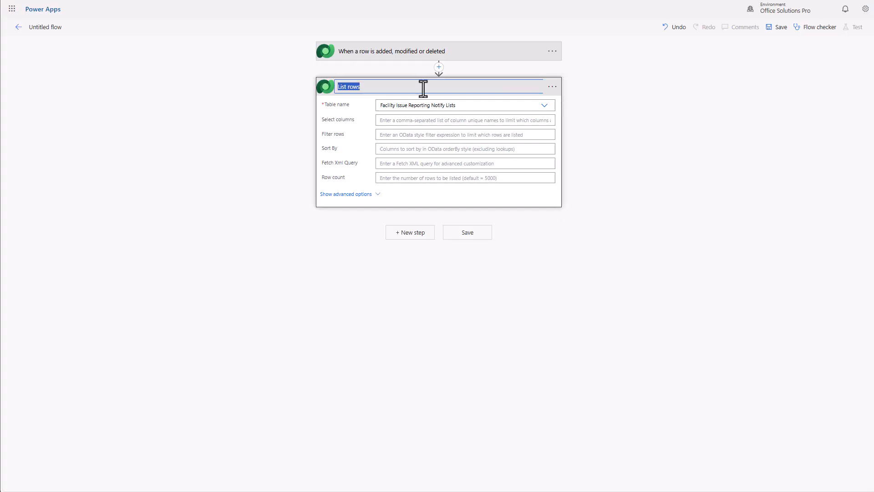
{"action": "left_click", "coordinate": [400, 88]}
{"action": "type", "text": "o"}
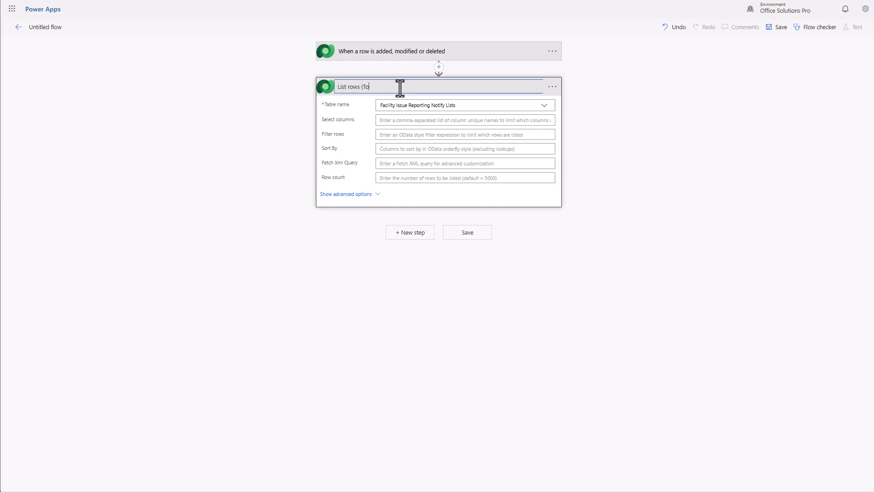
{"action": "type", "text": " of Email"}
{"action": "left_click", "coordinate": [584, 140]}
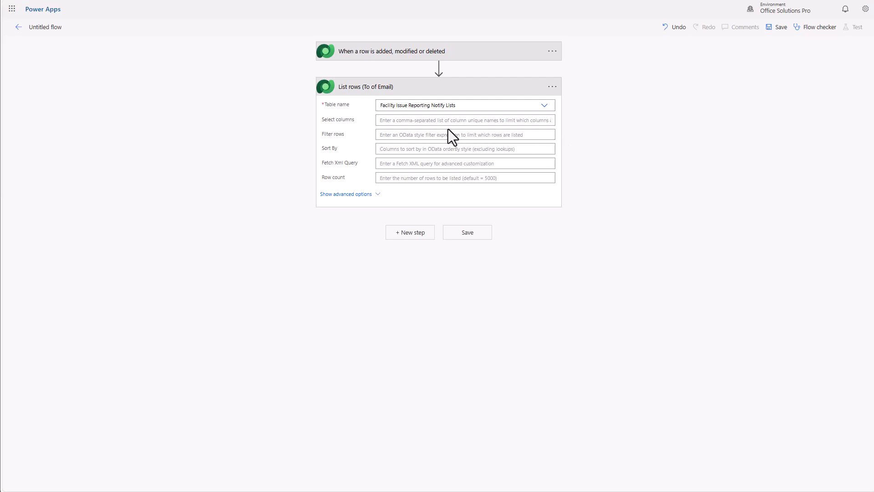
Add a Dataverse "Get a row by ID" action on the Users table after the list rows action
{"action": "left_click", "coordinate": [407, 236]}
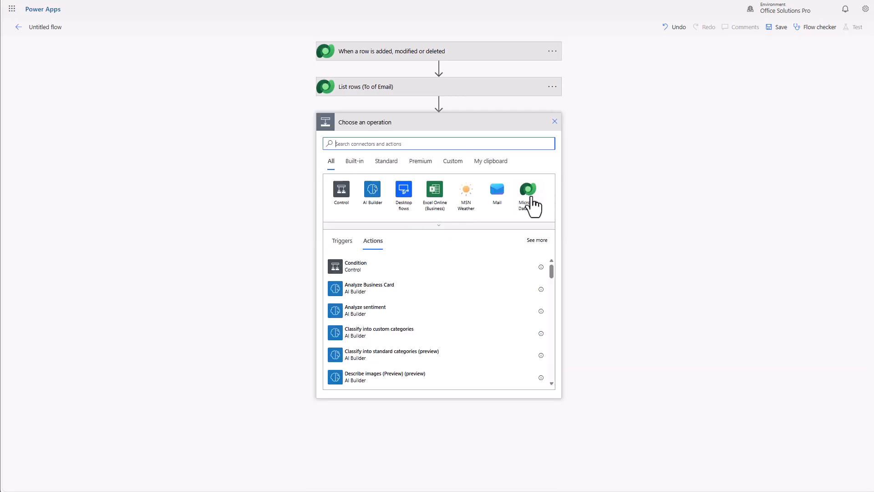
{"action": "left_click", "coordinate": [530, 197]}
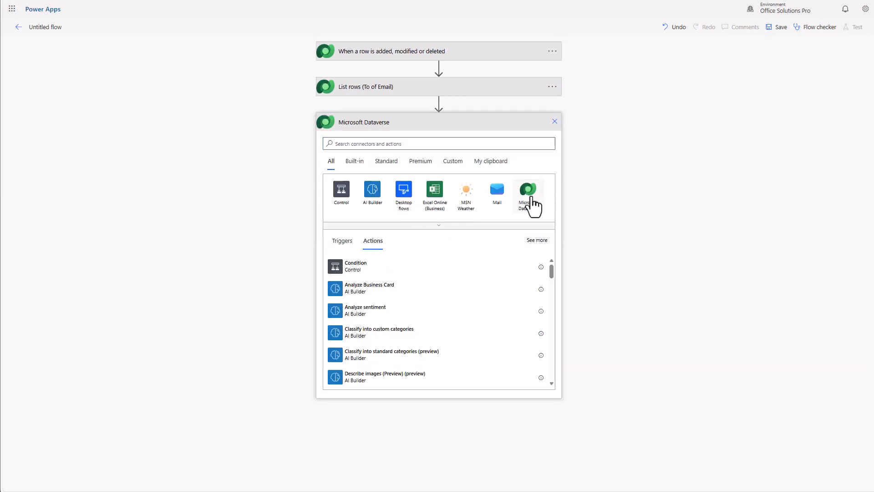
{"action": "left_click", "coordinate": [396, 145]}
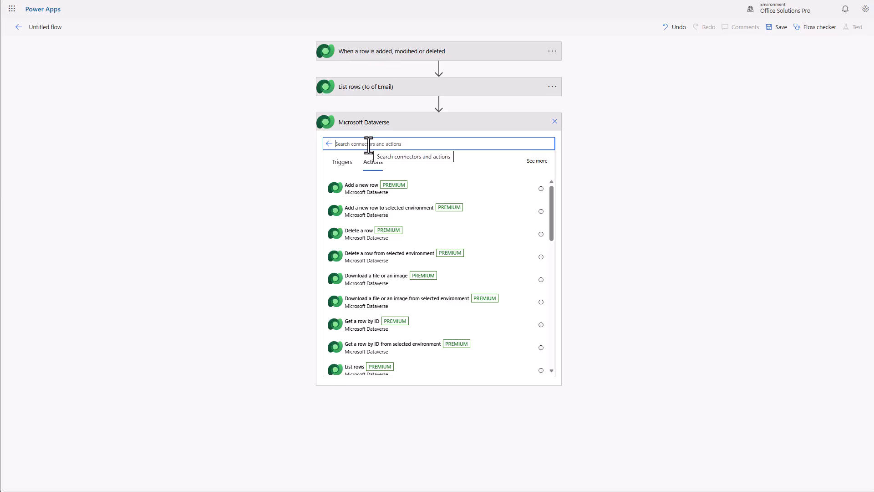
{"action": "type", "text": "get"}
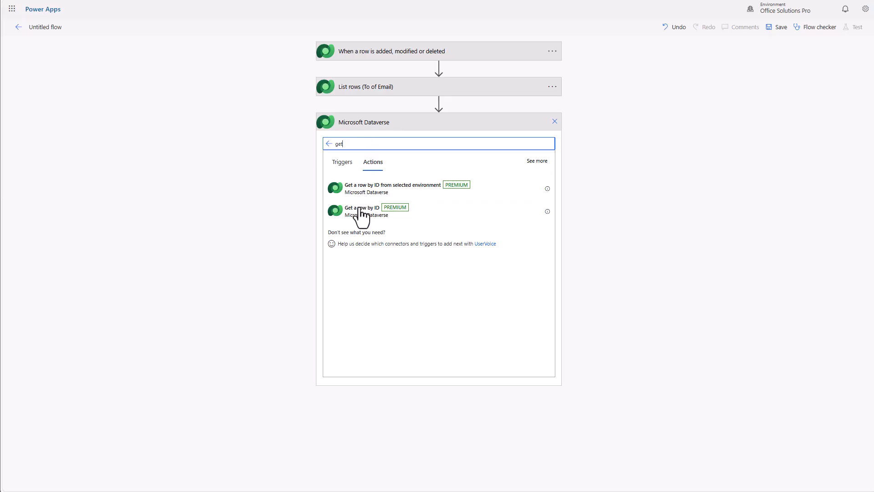
{"action": "left_click", "coordinate": [364, 212]}
{"action": "left_click", "coordinate": [408, 141]}
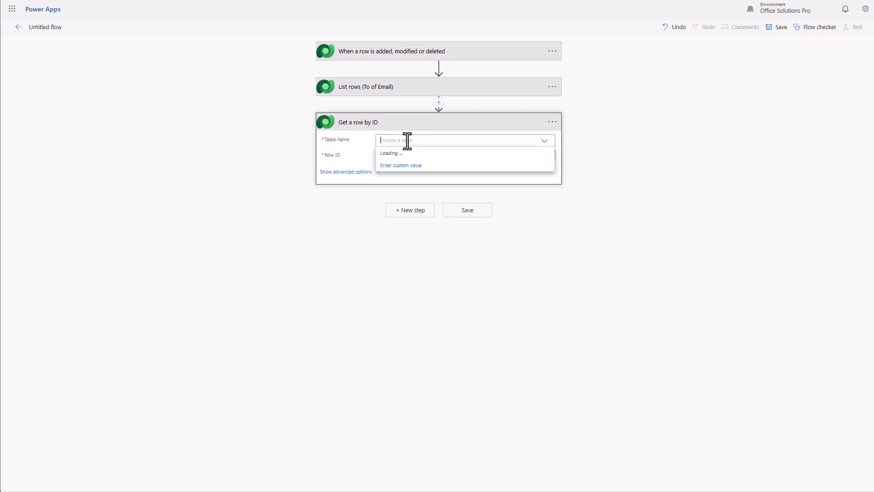
{"action": "type", "text": "users"}
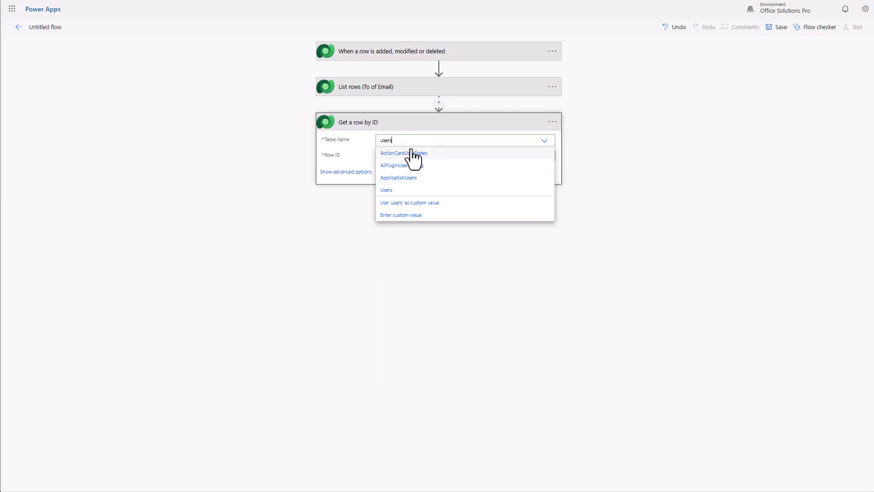
{"action": "left_click", "coordinate": [393, 191]}
Set the action's Row ID to the trigger's Reported By (Value) dynamic content
{"action": "left_click", "coordinate": [418, 156]}
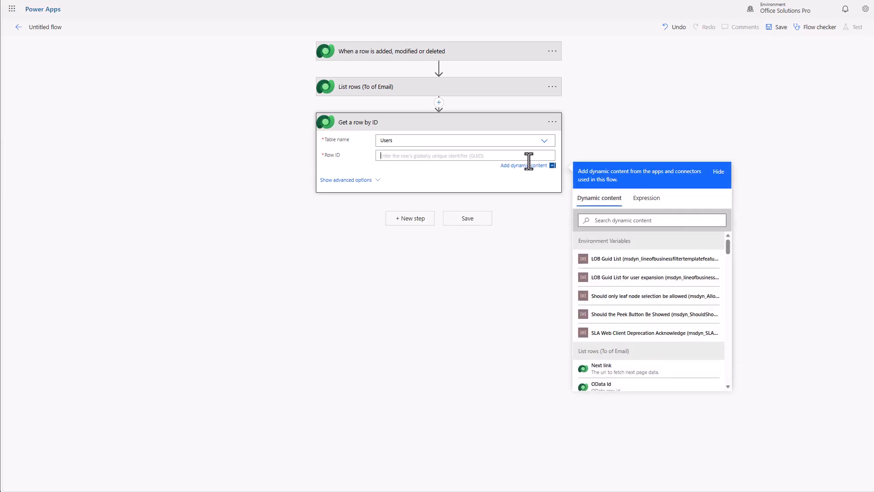
{"action": "left_click", "coordinate": [604, 220]}
{"action": "type", "text": "repor"}
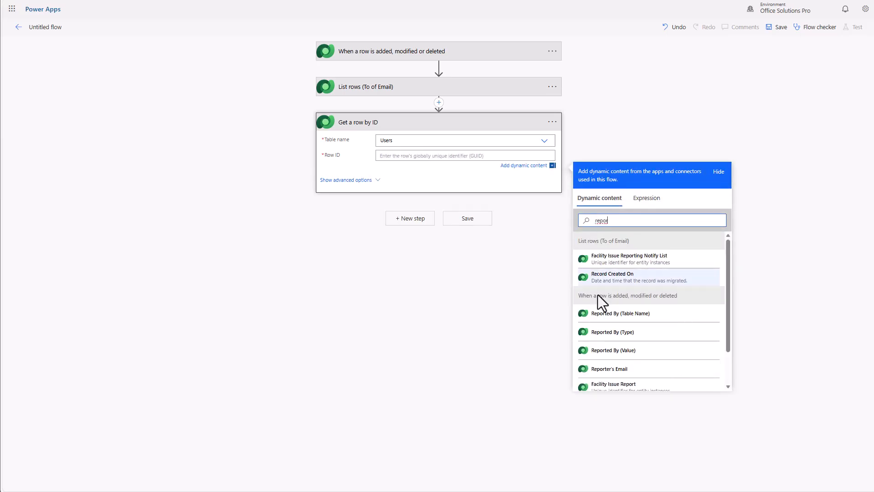
{"action": "left_click", "coordinate": [614, 352]}
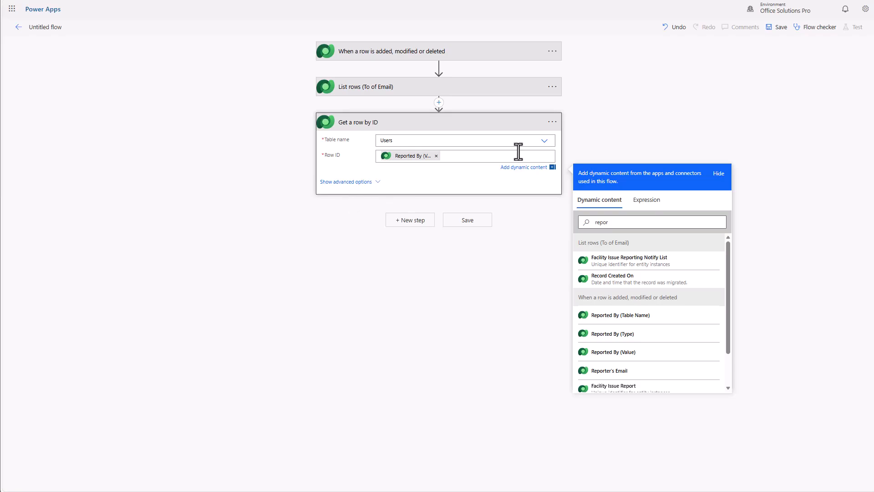
Rename the row lookup action to "Get a row by ID (Reported By Email)"
{"action": "left_click", "coordinate": [552, 122]}
{"action": "left_click", "coordinate": [592, 138]}
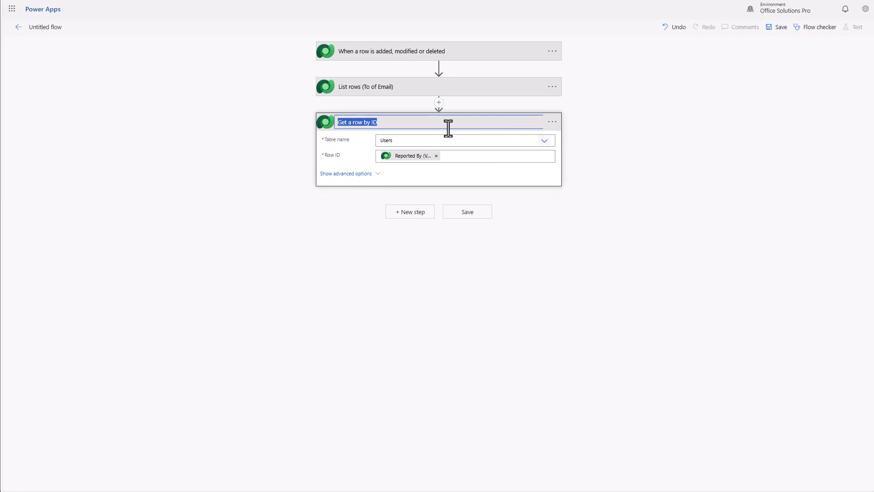
{"action": "left_click", "coordinate": [404, 123]}
{"action": "type", "text": "(Reported By Email)"}
Add a Mail "Send an email notification (V3)" action addressed to Primary Email from the Reported By Email row
{"action": "left_click", "coordinate": [411, 212]}
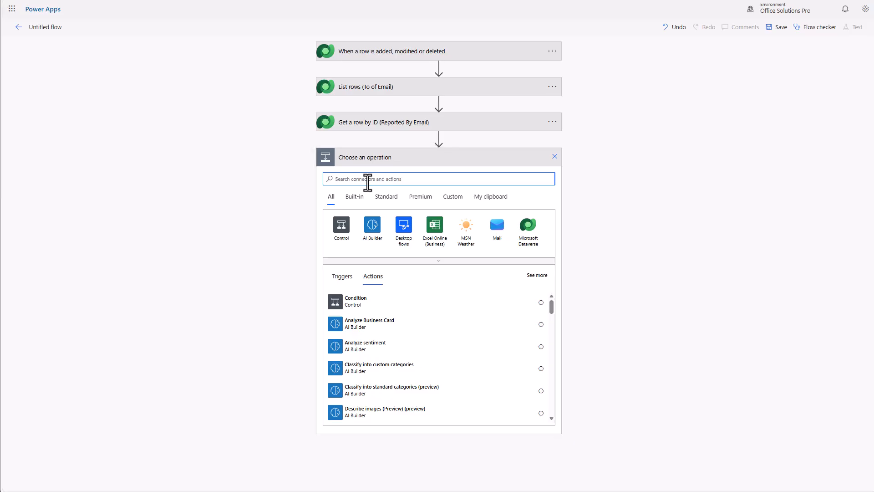
{"action": "left_click", "coordinate": [497, 239]}
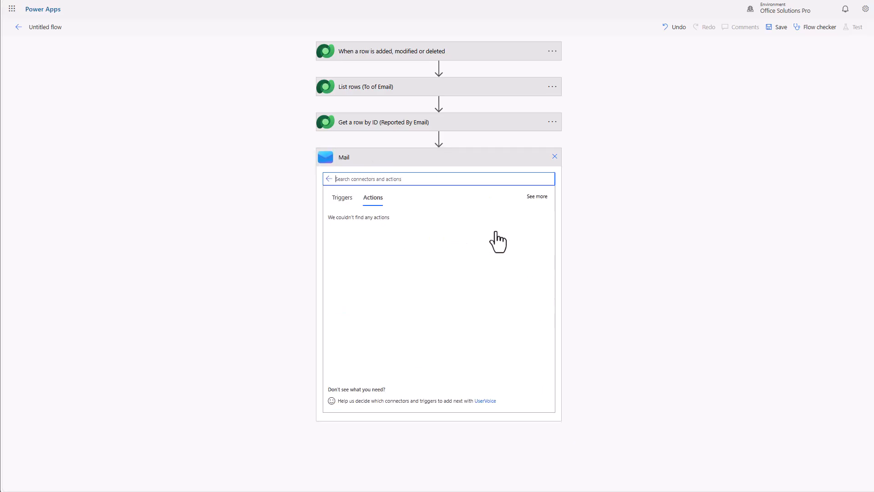
{"action": "left_click", "coordinate": [455, 218]}
{"action": "left_click", "coordinate": [412, 178]}
{"action": "left_click", "coordinate": [612, 245]}
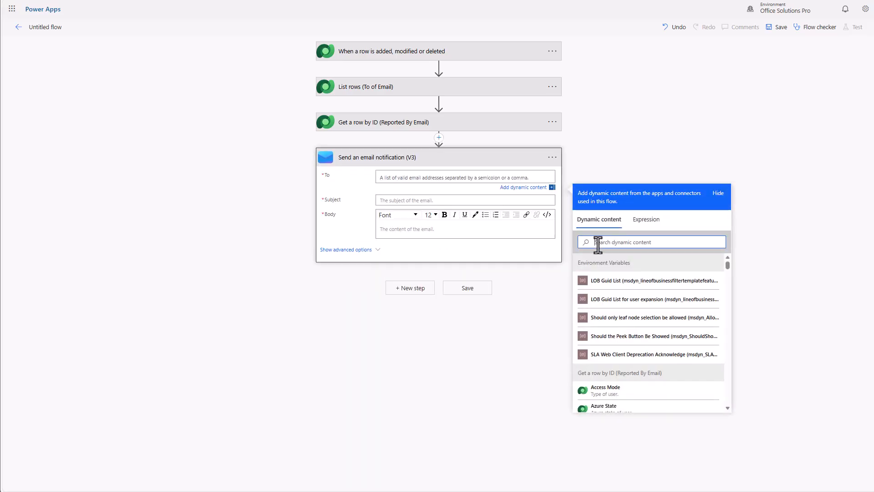
{"action": "type", "text": "prim"}
{"action": "left_click", "coordinate": [605, 298]}
Set the email notification's subject to "New Facility Issue Report Submitted"
{"action": "left_click", "coordinate": [389, 201]}
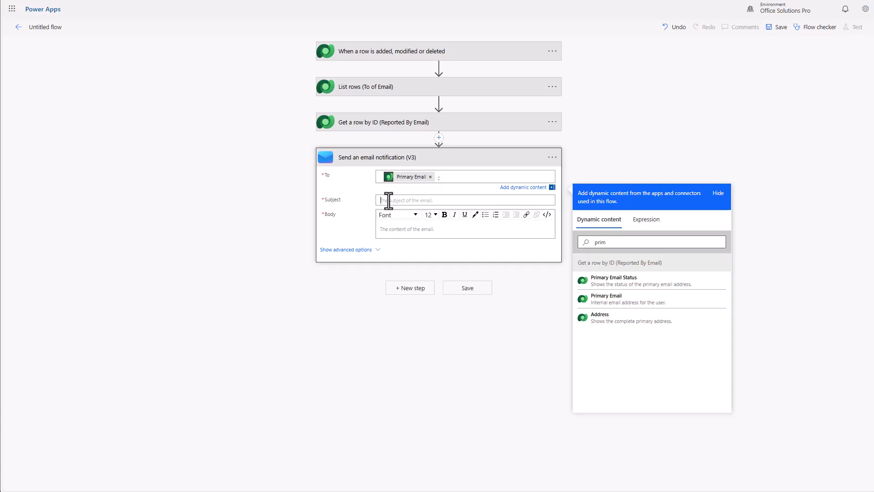
{"action": "type", "text": "New Facility Issue"}
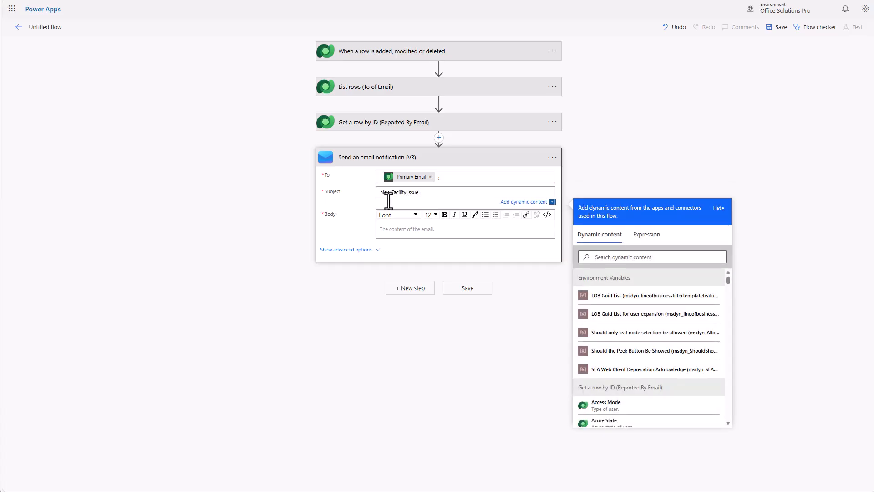
{"action": "type", "text": " Report Submitted"}
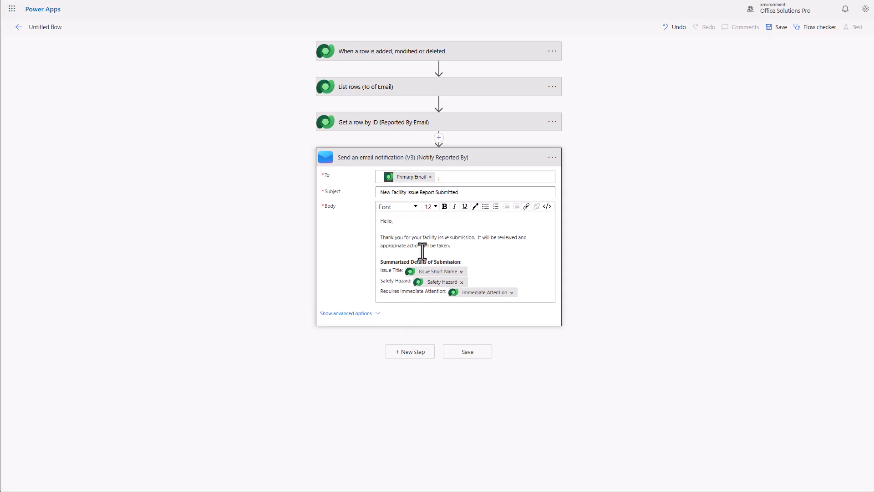
Add an "Initialize variable" action that creates a String variable named varEmailList
{"action": "left_click", "coordinate": [407, 355]}
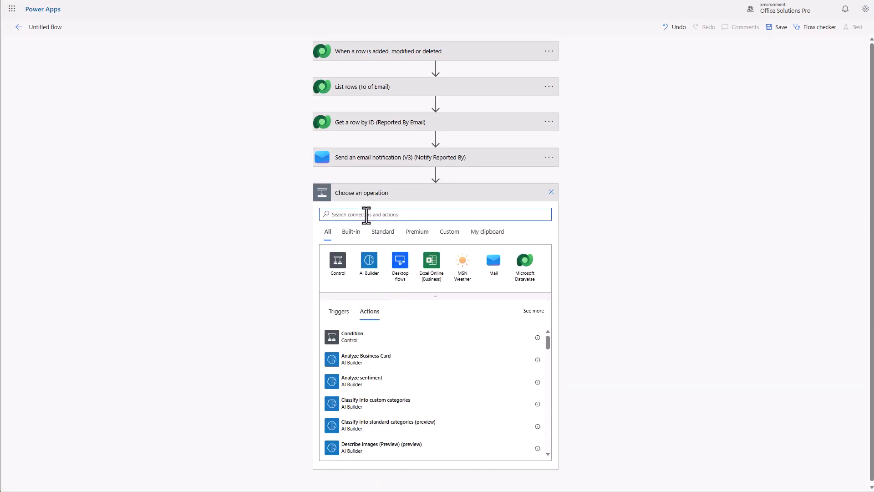
{"action": "type", "text": "variable"}
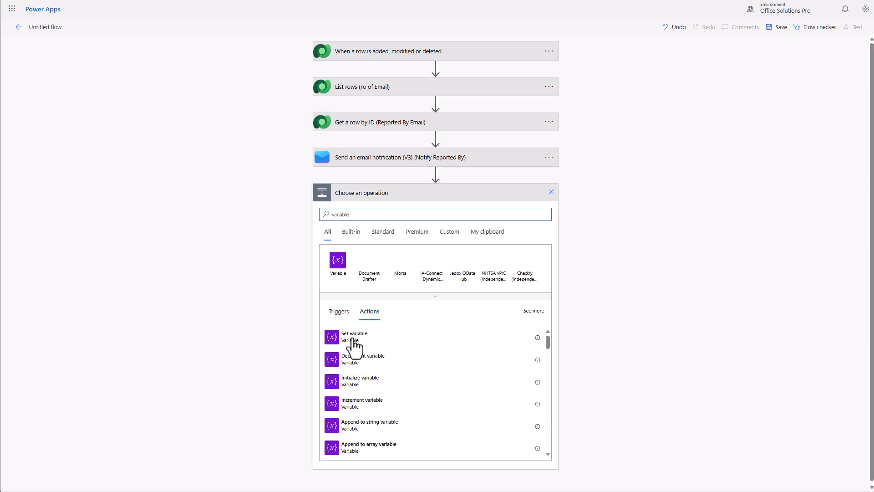
{"action": "left_click", "coordinate": [358, 383]}
{"action": "left_click", "coordinate": [412, 231]}
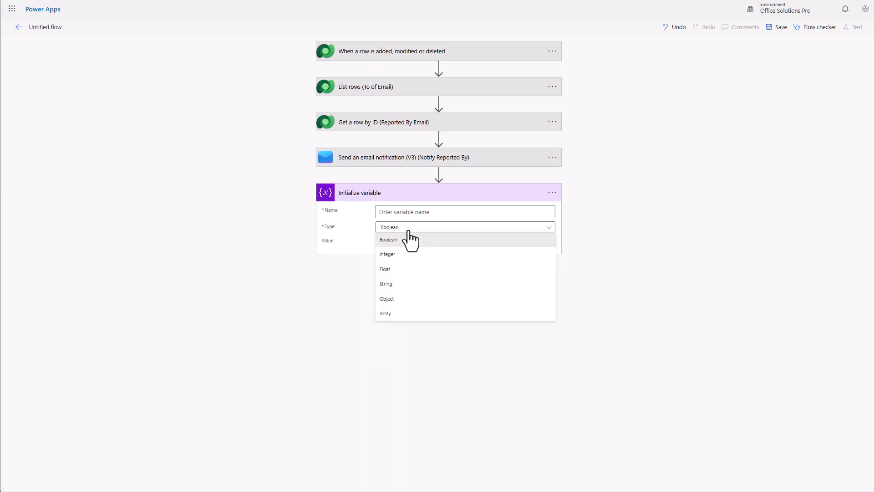
{"action": "left_click", "coordinate": [391, 286]}
{"action": "left_click", "coordinate": [387, 212]}
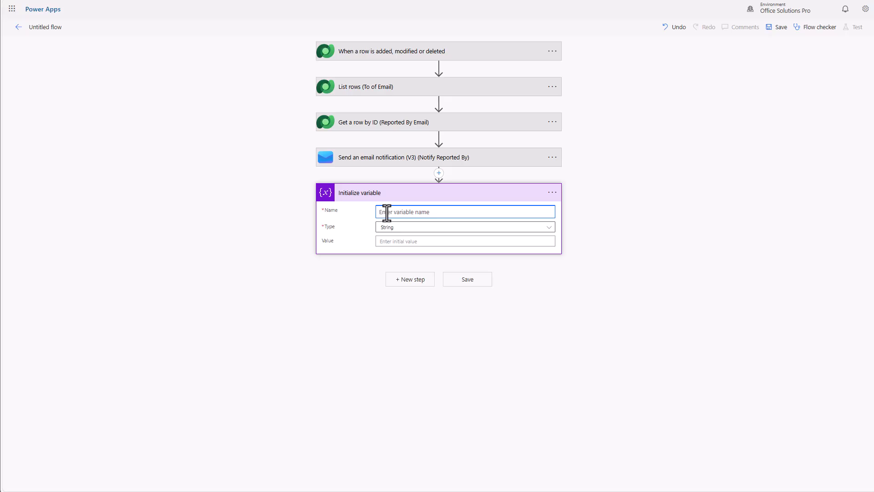
{"action": "type", "text": "varEmailList"}
Add another Dataverse "Get a row by ID" action on the Users table after the variable initialization
{"action": "left_click", "coordinate": [408, 282]}
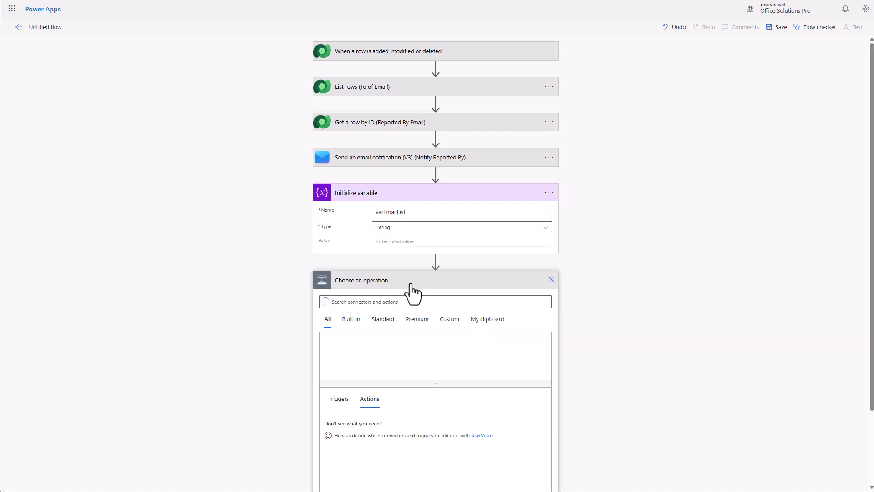
{"action": "left_click", "coordinate": [524, 297]}
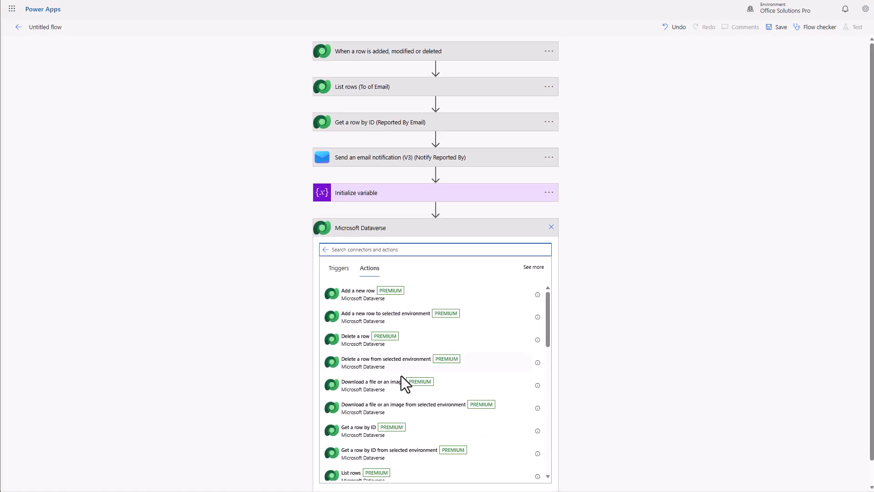
{"action": "left_click", "coordinate": [364, 430]}
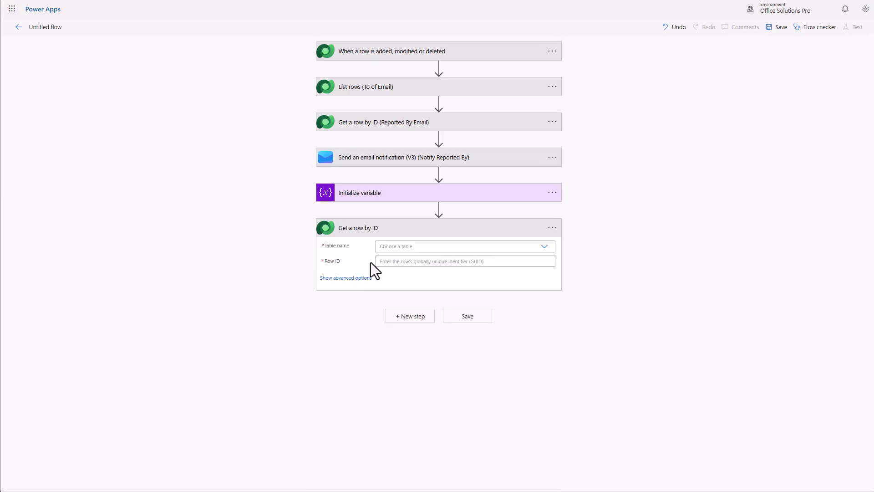
{"action": "left_click", "coordinate": [397, 246]}
{"action": "type", "text": "users"}
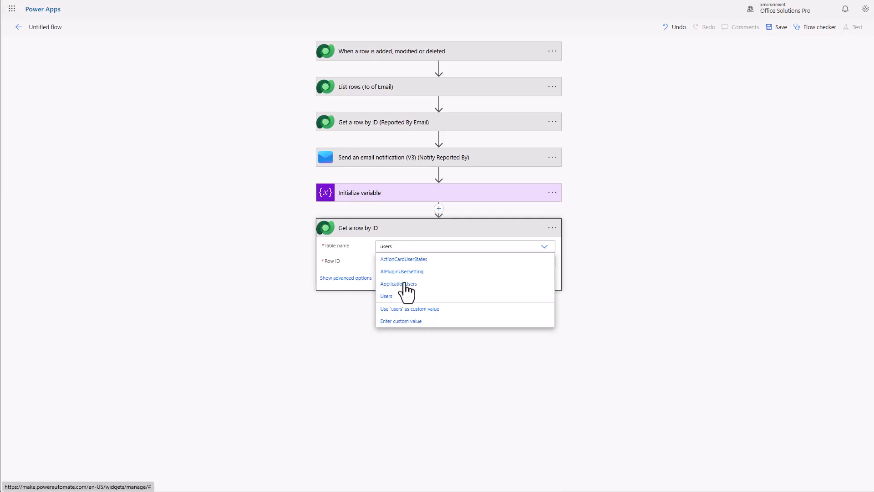
{"action": "left_click", "coordinate": [394, 296]}
Set the new lookup's Row ID to Person (Value) from List rows (To of Email)
{"action": "left_click", "coordinate": [433, 261]}
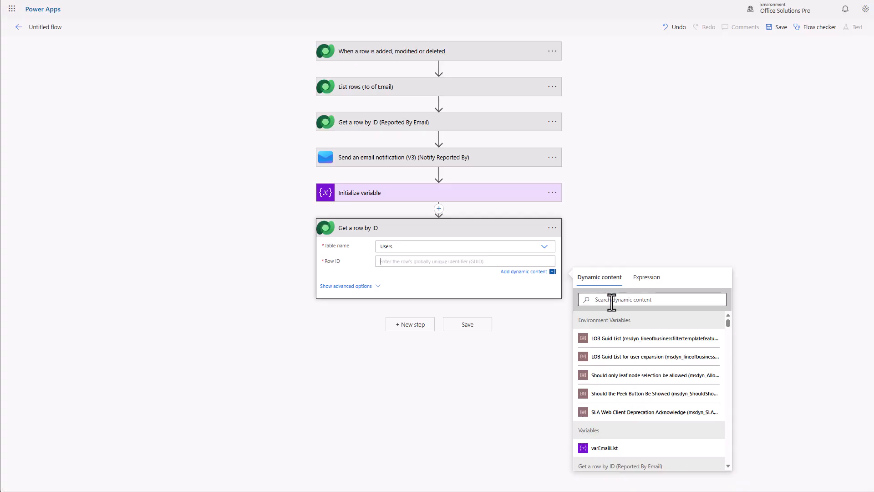
{"action": "left_click", "coordinate": [611, 300]}
{"action": "type", "text": "person"}
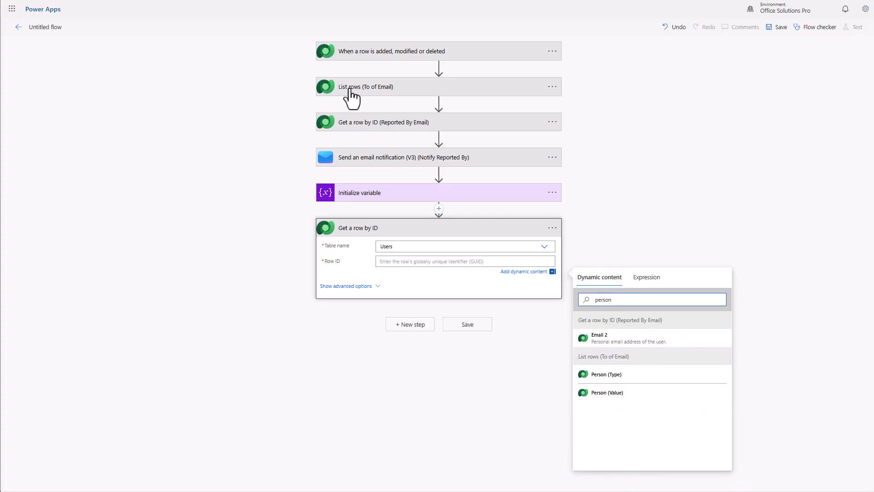
{"action": "left_click", "coordinate": [613, 394]}
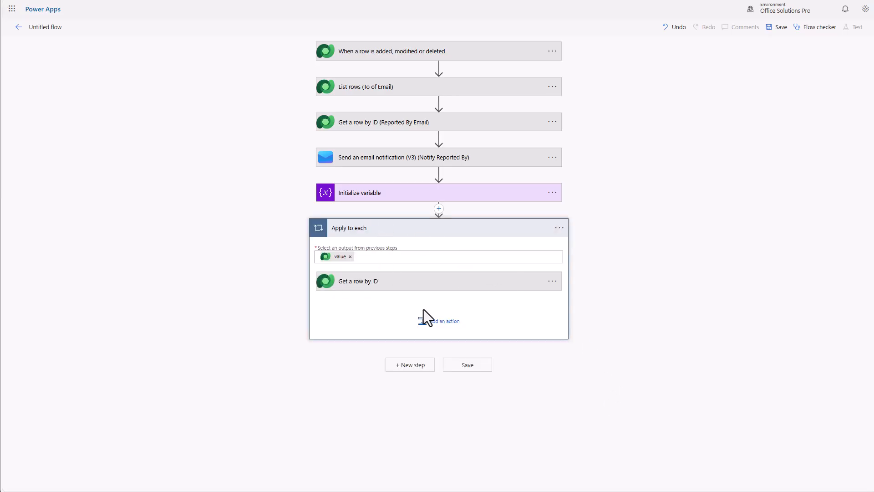
Add an "Append to string variable" action inside the Apply to each loop, targeting varEmailList
{"action": "left_click", "coordinate": [433, 335]}
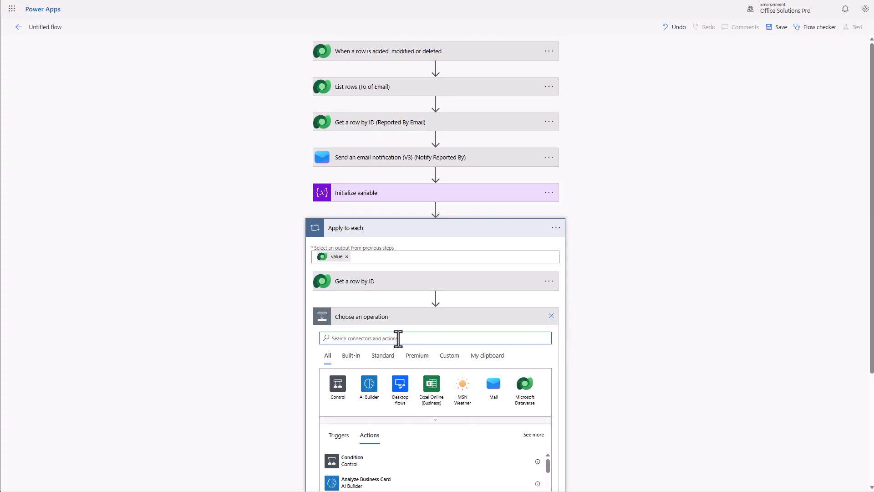
{"action": "type", "text": "variabl"}
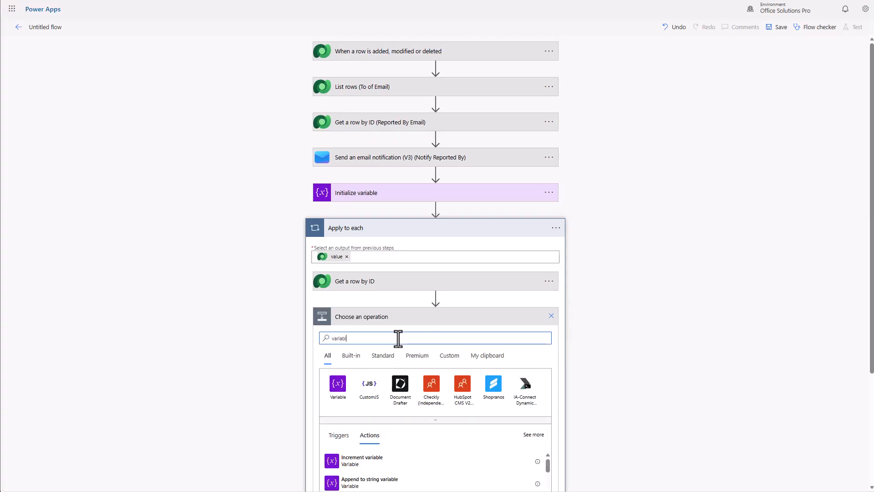
{"action": "scroll", "coordinate": [431, 374], "scroll_direction": "down", "scroll_amount": 2}
{"action": "scroll", "coordinate": [432, 373], "scroll_direction": "down", "scroll_amount": 1}
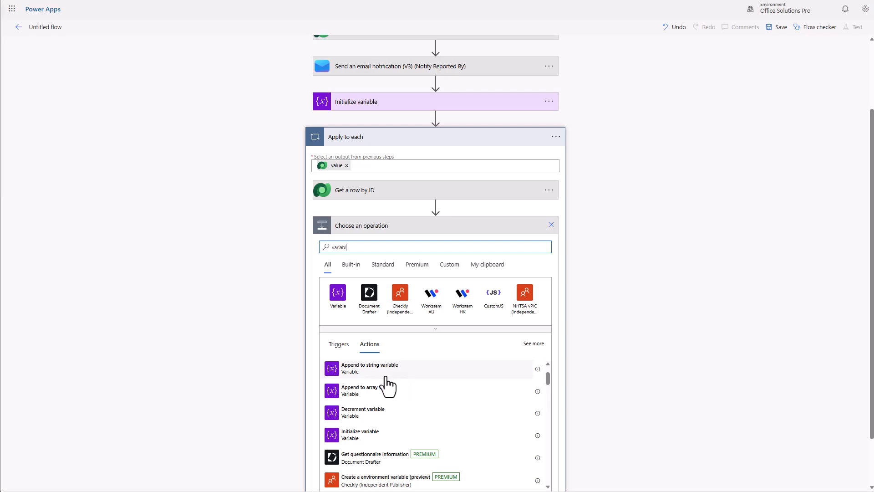
{"action": "left_click", "coordinate": [366, 368]}
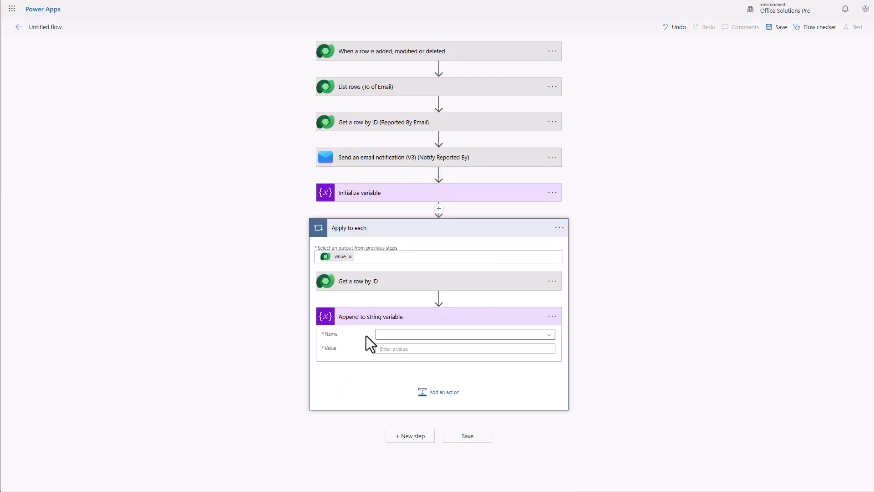
{"action": "left_click", "coordinate": [410, 335]}
{"action": "left_click", "coordinate": [397, 363]}
Set the appended value to Primary Email from the loop's "Get a row by ID" action, followed by a semicolon
{"action": "left_click", "coordinate": [397, 350]}
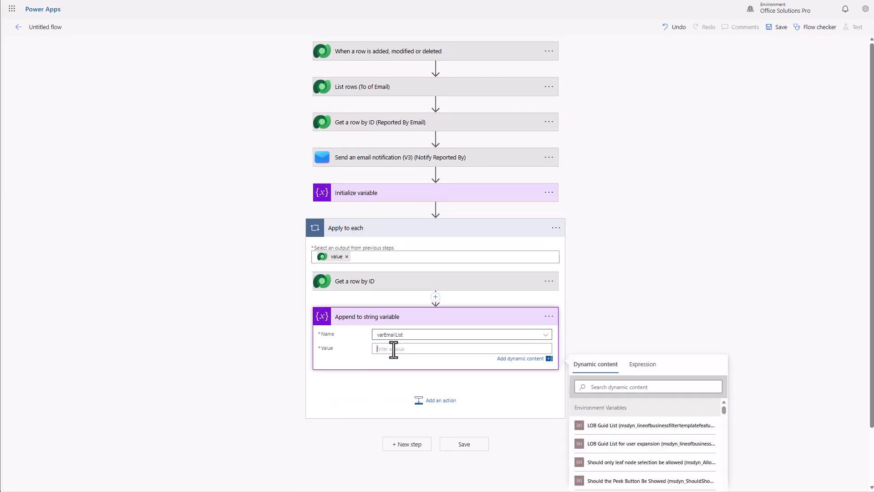
{"action": "type", "text": "primary"}
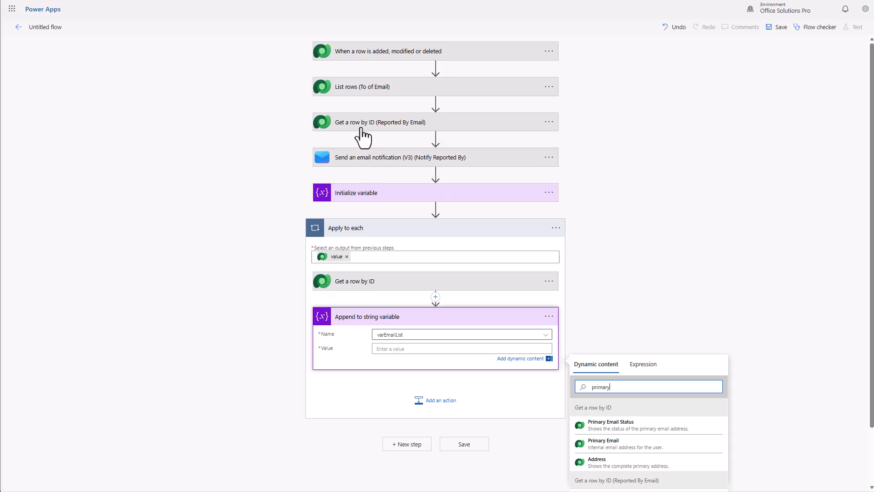
{"action": "left_click", "coordinate": [622, 449]}
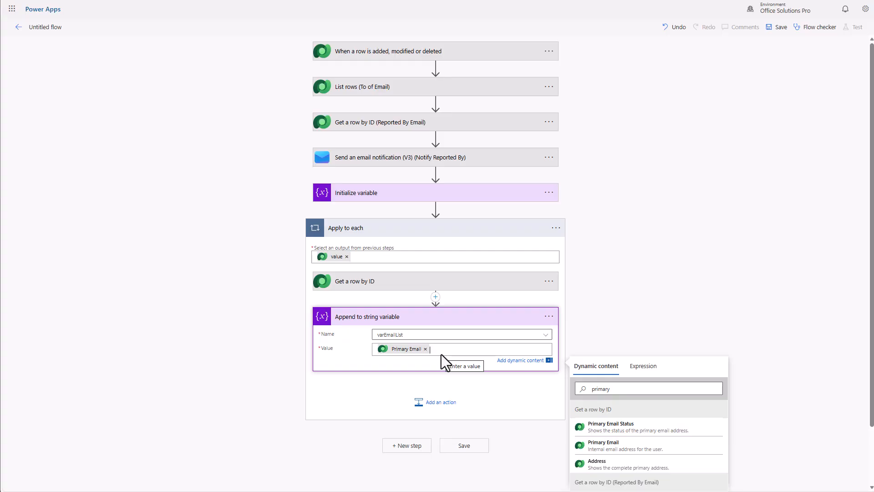
{"action": "type", "text": ";"}
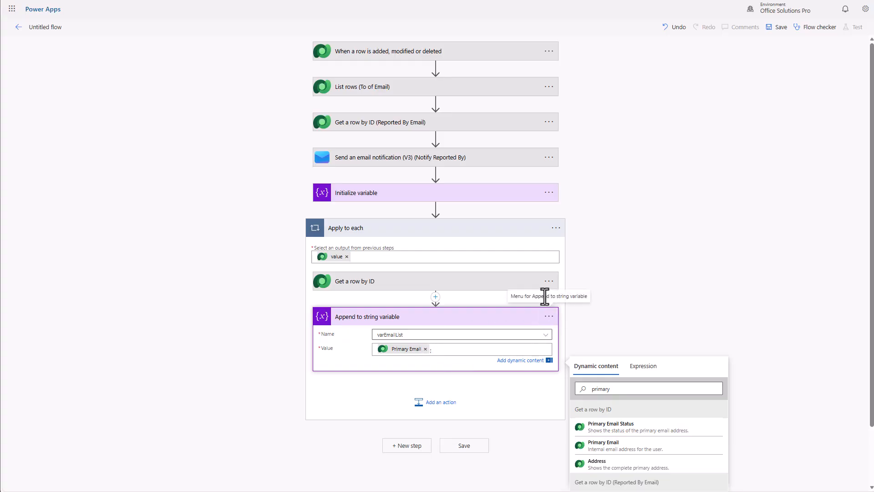
Rename the loop's "Get a row by ID" action by adding "(Admin Emails)" to its name
{"action": "left_click", "coordinate": [548, 283]}
{"action": "left_click", "coordinate": [583, 294]}
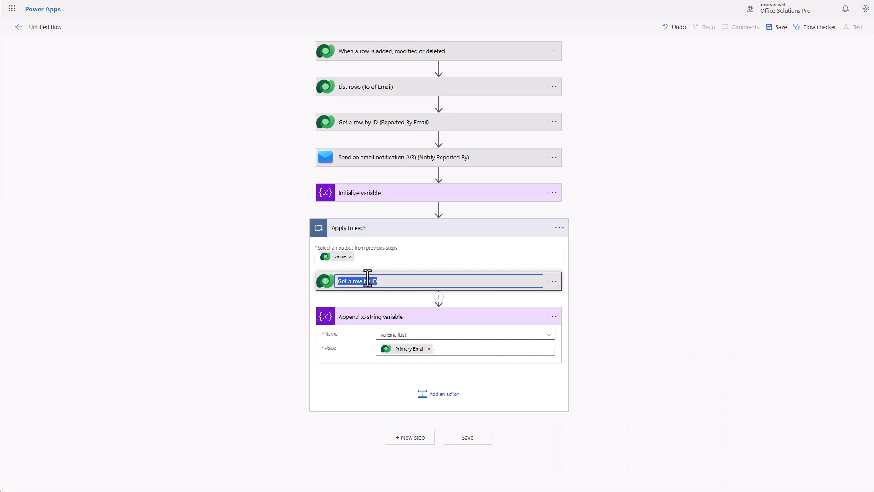
{"action": "left_click", "coordinate": [388, 281]}
{"action": "type", "text": "(Admin Emails)"}
Add a Mail "Send an email notification (V3)" action after the Apply to each loop, with varEmailList as the To recipient
{"action": "left_click", "coordinate": [419, 441]}
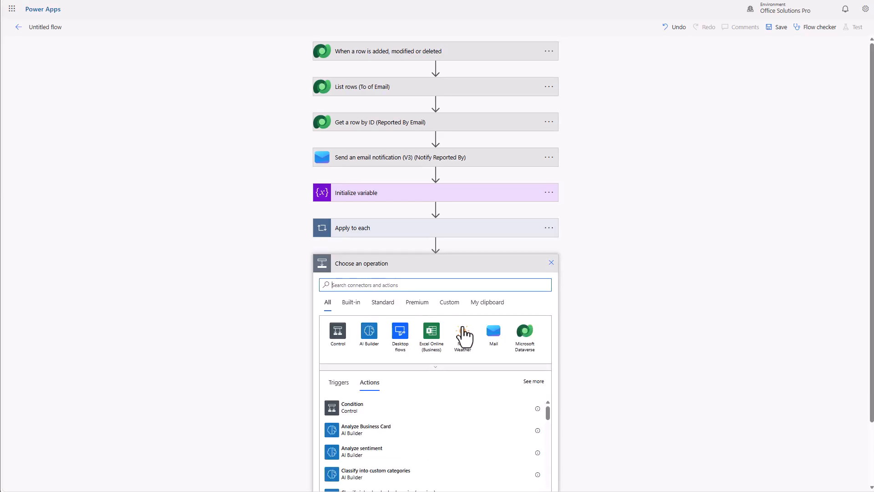
{"action": "left_click", "coordinate": [493, 335]}
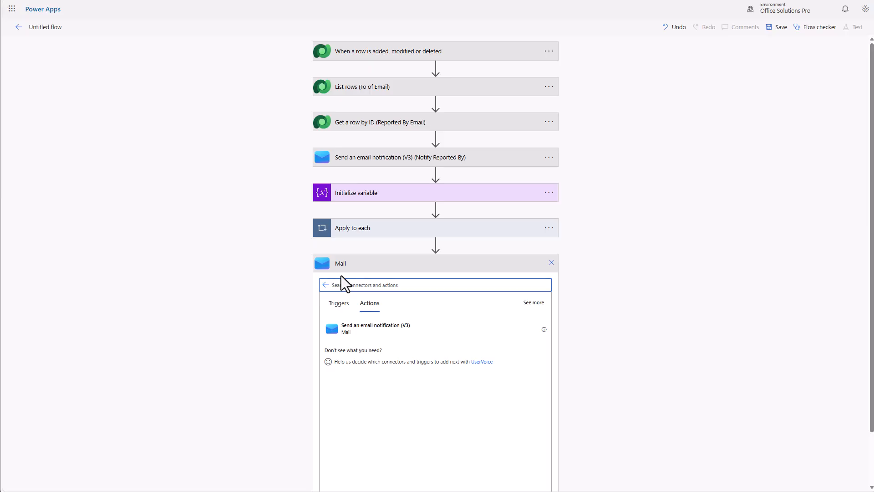
{"action": "left_click", "coordinate": [382, 337]}
{"action": "left_click", "coordinate": [396, 284]}
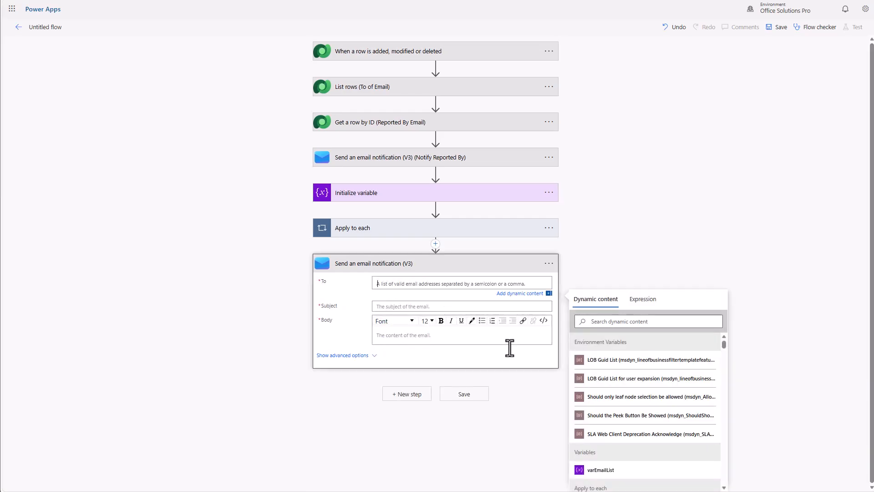
{"action": "left_click", "coordinate": [600, 476]}
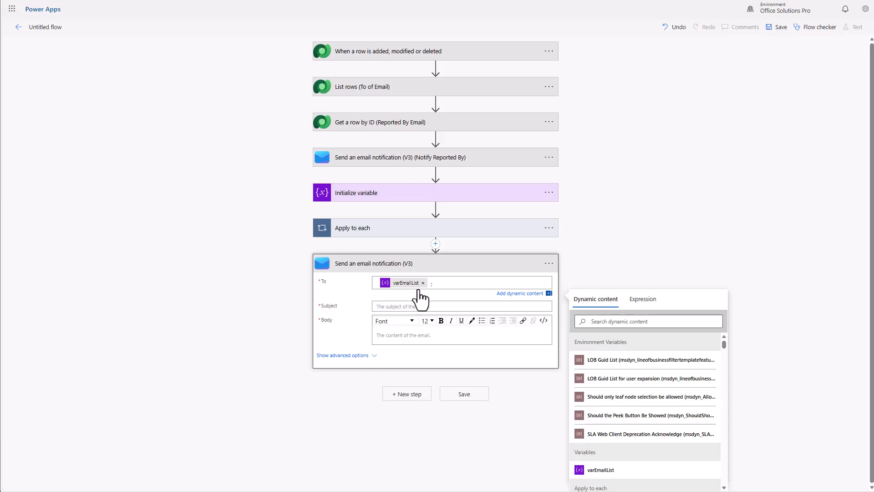
Set the subject to "New Facility Issue Report Submitted" and write a body with a review request, a Facility Issue Reporting System line and summarized submission details
{"action": "left_click", "coordinate": [396, 306]}
{"action": "type", "text": "New Facility Is"}
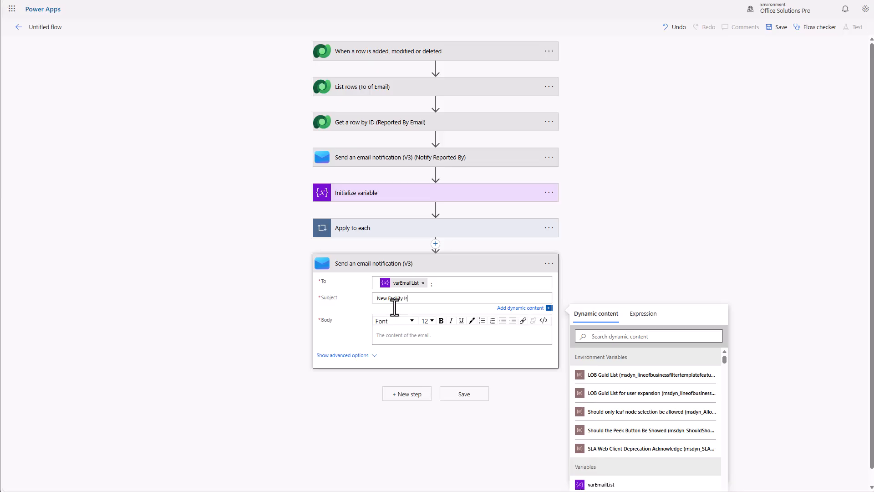
{"action": "type", "text": "ue Report Submitted"}
{"action": "left_click", "coordinate": [413, 335]}
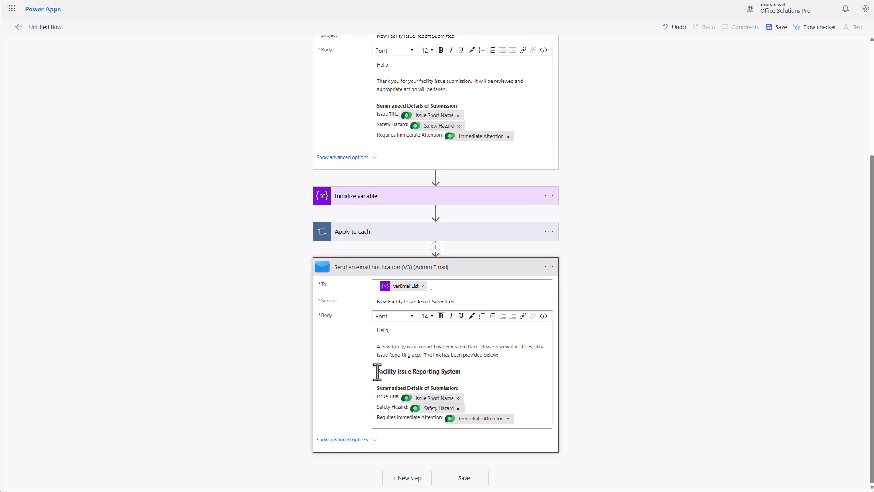
{"action": "left_click_drag", "start_coordinate": [378, 371], "coordinate": [459, 374]}
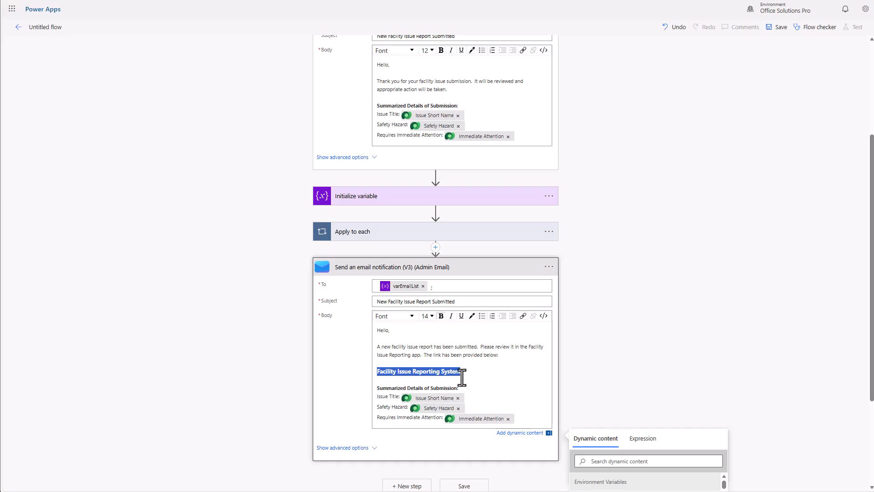
{"action": "scroll", "coordinate": [435, 376], "scroll_direction": "up", "scroll_amount": 1}
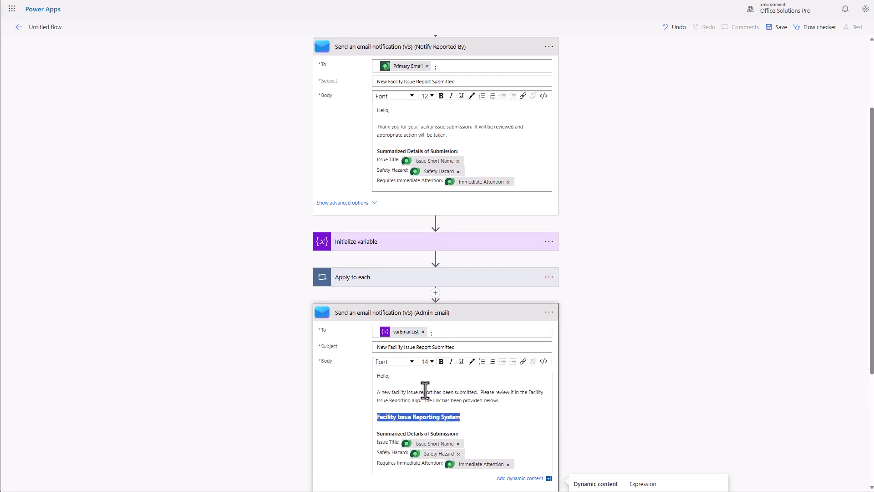
{"action": "scroll", "coordinate": [431, 389], "scroll_direction": "down", "scroll_amount": 1}
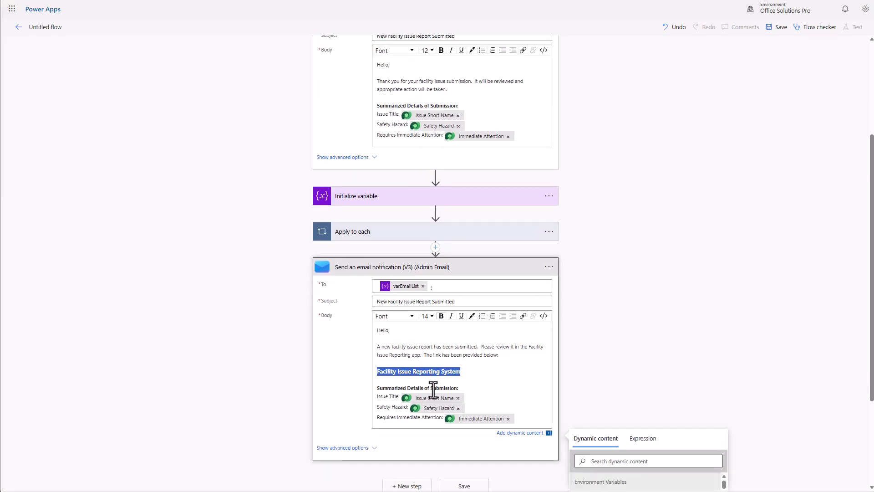
{"action": "scroll", "coordinate": [430, 389], "scroll_direction": "up", "scroll_amount": 1}
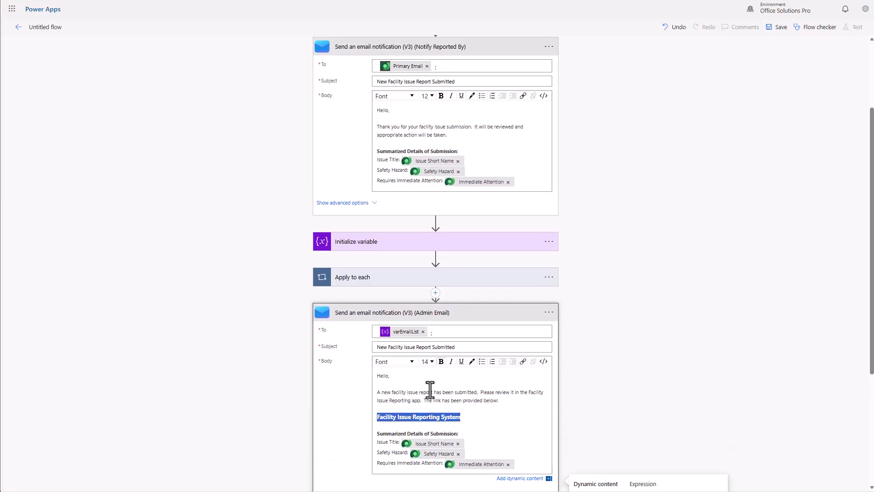
Name the flow "Notify Admins of New Facility Issue Submission", save it and dismiss the flow checker
{"action": "left_click", "coordinate": [48, 26]}
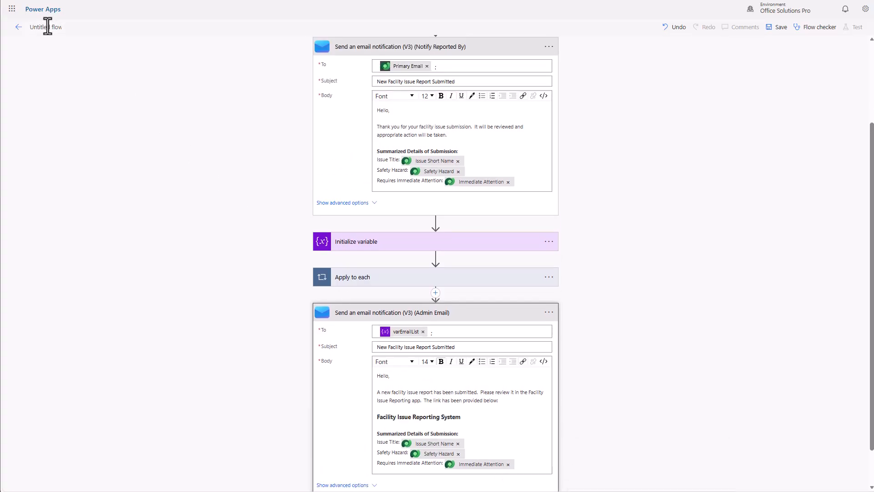
{"action": "type", "text": "Note"}
{"action": "type", "text": "fy Admins of New Fac"}
{"action": "type", "text": "ility"}
{"action": "type", "text": " Issue Submission"}
{"action": "left_click", "coordinate": [775, 29]}
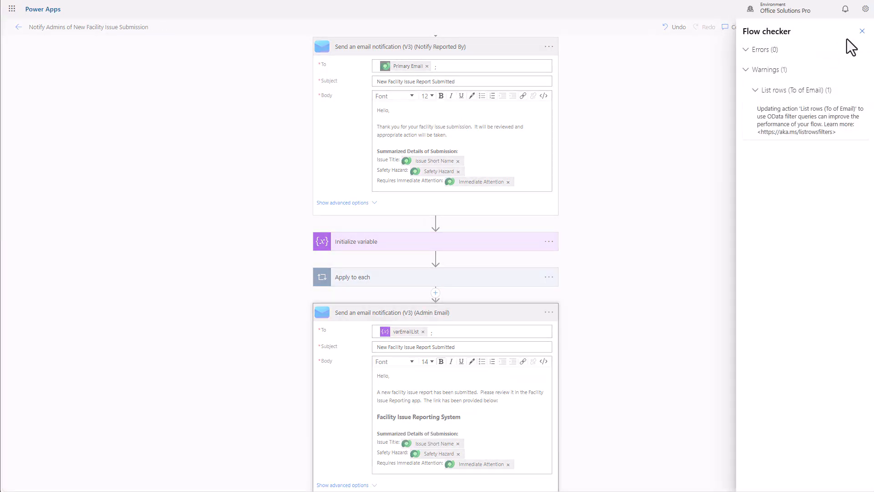
{"action": "left_click", "coordinate": [862, 31]}
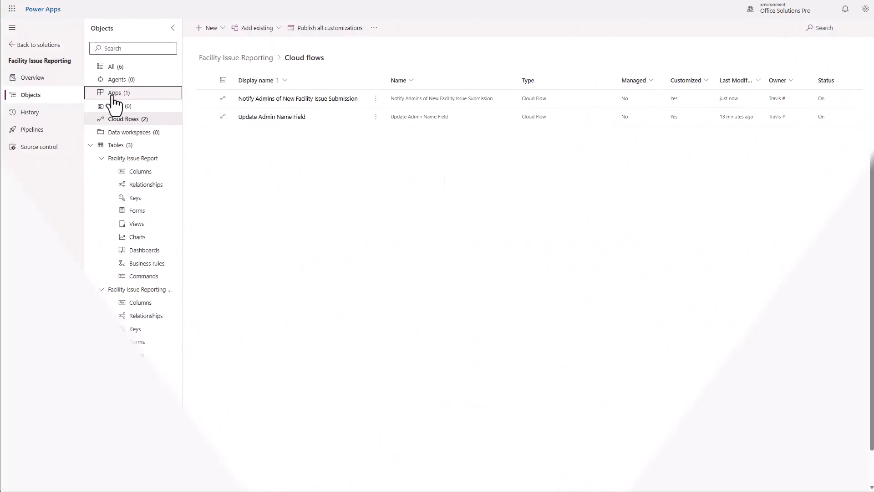
Create a new model-driven app in the solution named "Facility Issue Reporting System"
{"action": "left_click", "coordinate": [113, 93]}
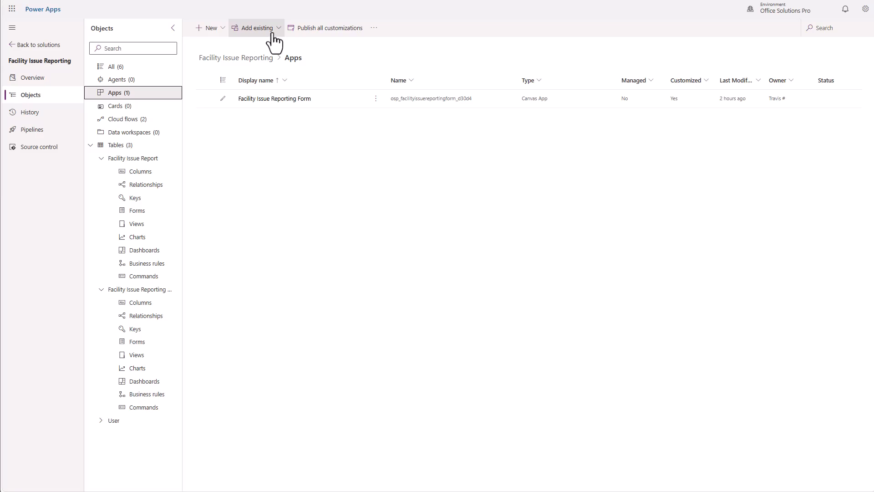
{"action": "left_click", "coordinate": [211, 30]}
{"action": "mouse_move", "coordinate": [219, 60]}
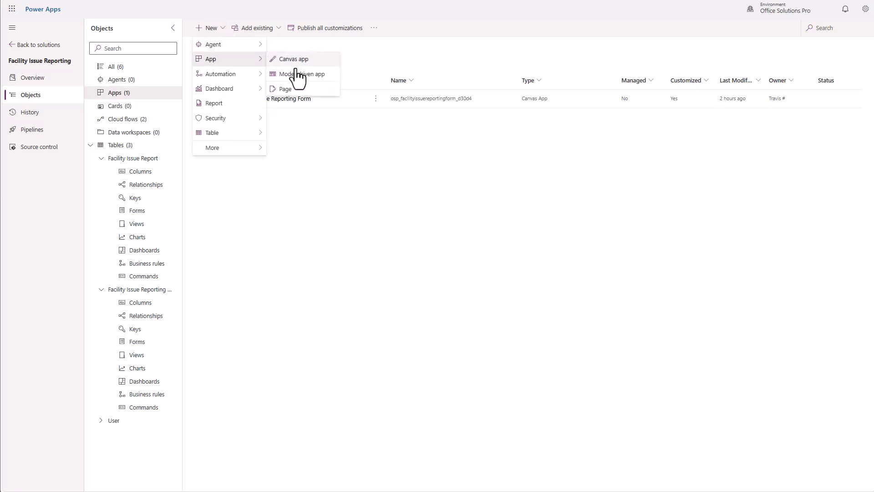
{"action": "left_click", "coordinate": [303, 75]}
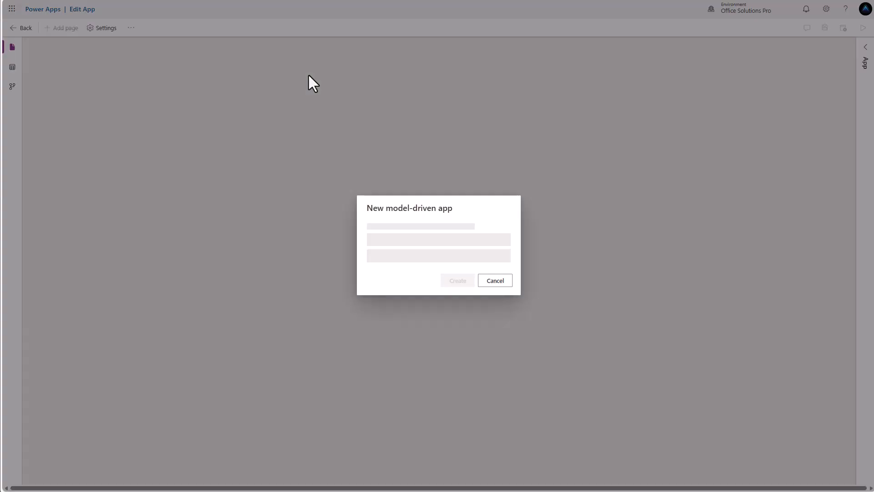
{"action": "type", "text": "Fac"}
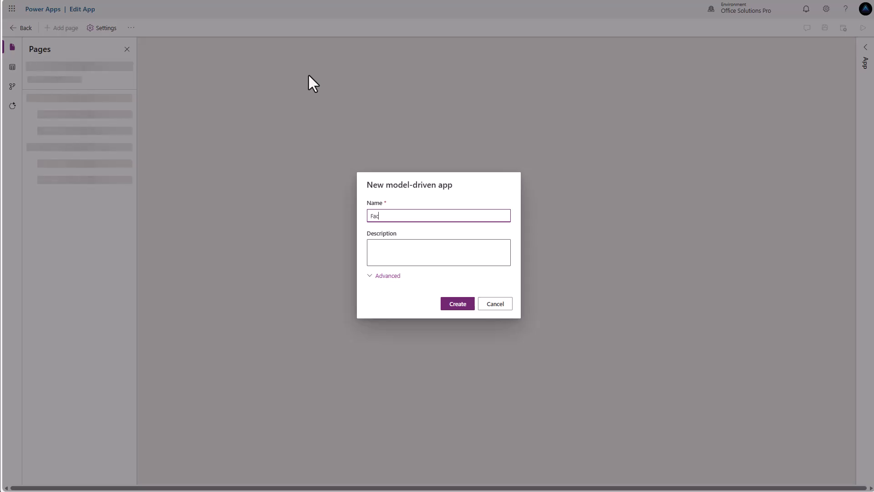
{"action": "type", "text": "ility Issue Reporting System"}
{"action": "left_click", "coordinate": [448, 304]}
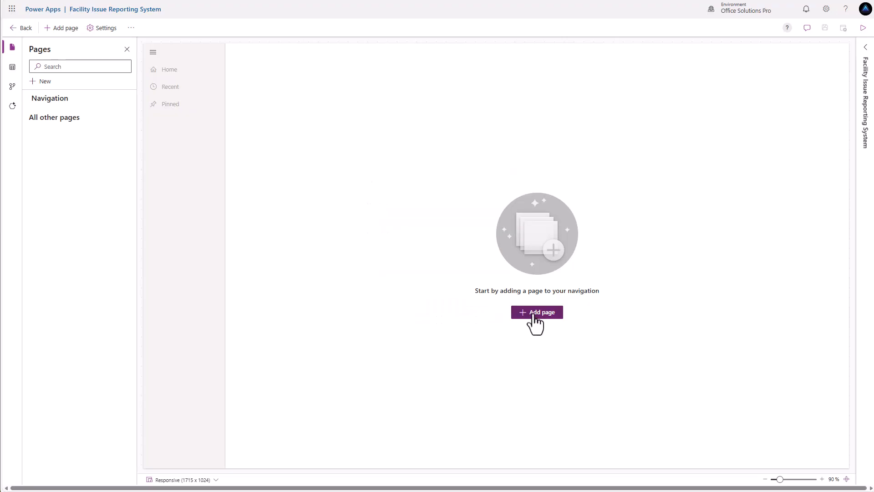
Add Dataverse table pages for Facility Issue Report and Facility Issue Reporting Notify List to the app's navigation
{"action": "left_click", "coordinate": [532, 312]}
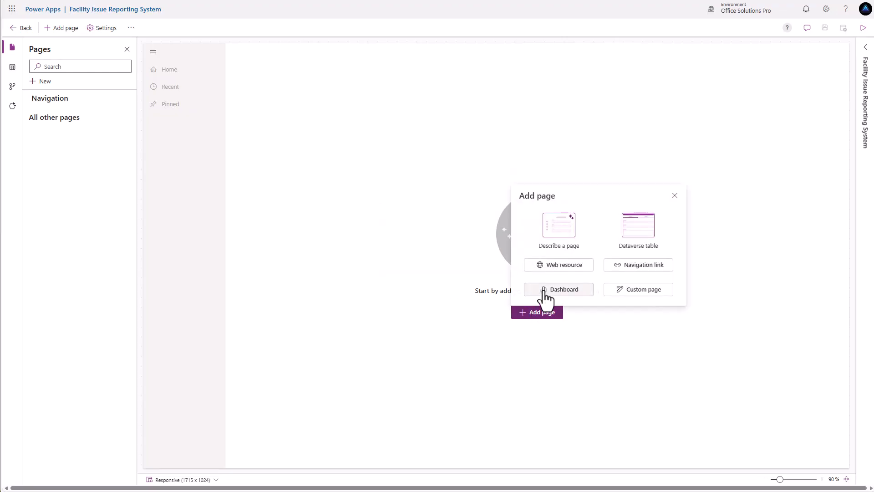
{"action": "left_click", "coordinate": [632, 239]}
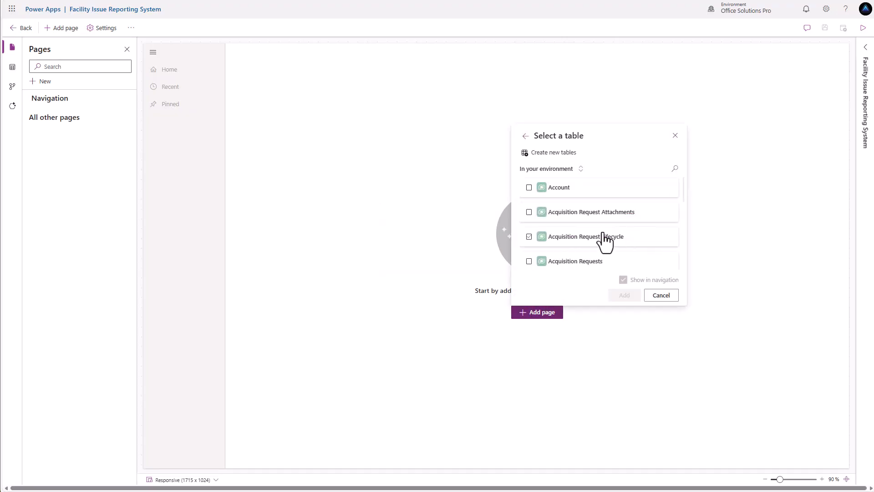
{"action": "left_click", "coordinate": [677, 171]}
{"action": "type", "text": "fac"}
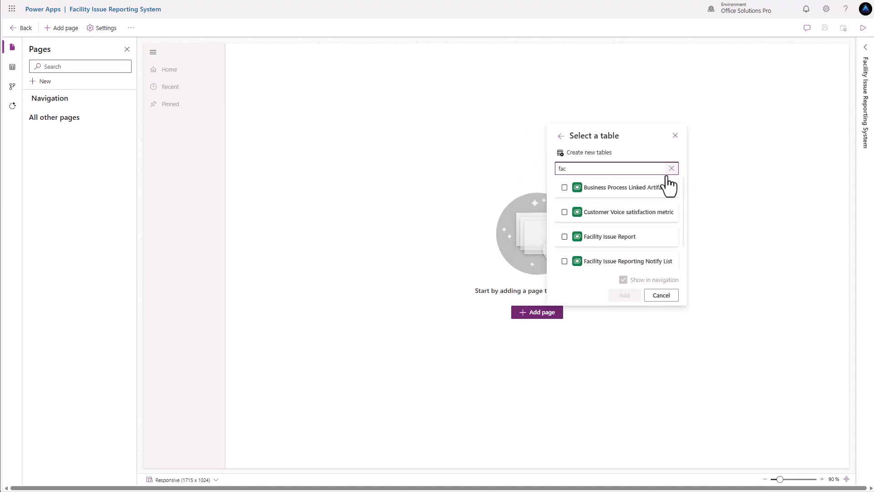
{"action": "left_click", "coordinate": [563, 243]}
{"action": "left_click", "coordinate": [564, 261]}
{"action": "left_click", "coordinate": [624, 295]}
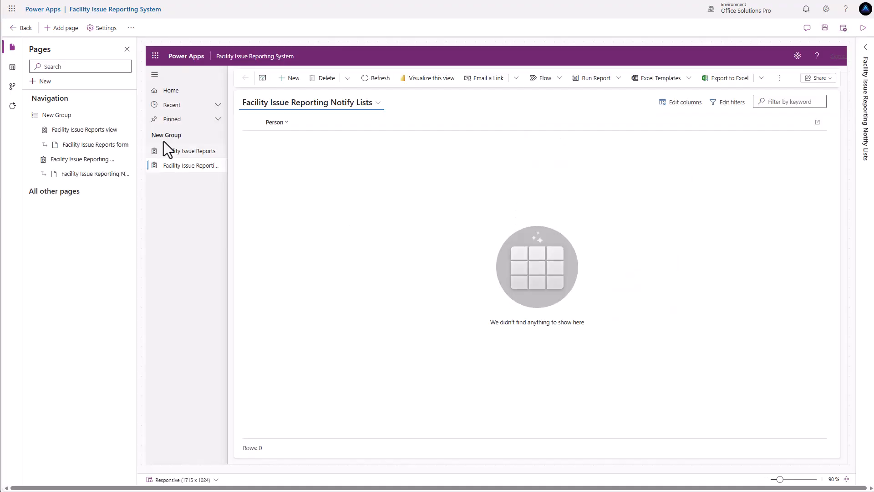
Change the navigation group's title to "Facility Issue Management"
{"action": "left_click", "coordinate": [75, 114]}
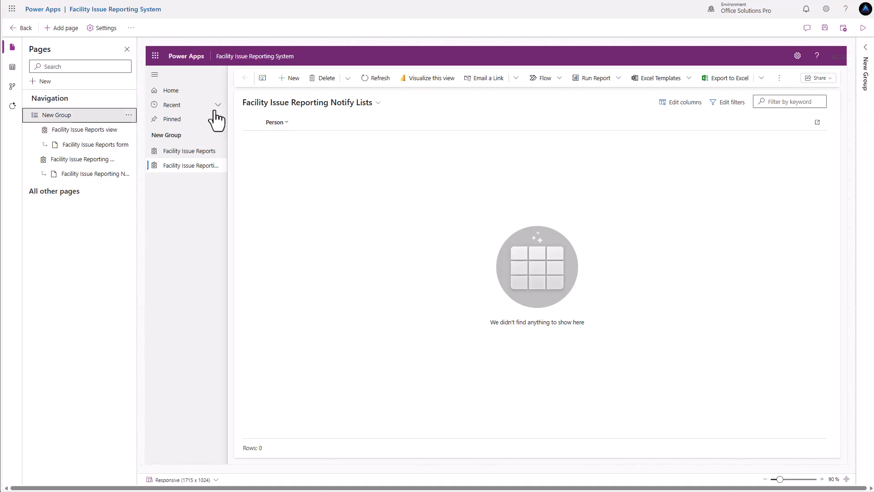
{"action": "left_click", "coordinate": [864, 54]}
{"action": "left_click_drag", "start_coordinate": [802, 95], "coordinate": [712, 90]}
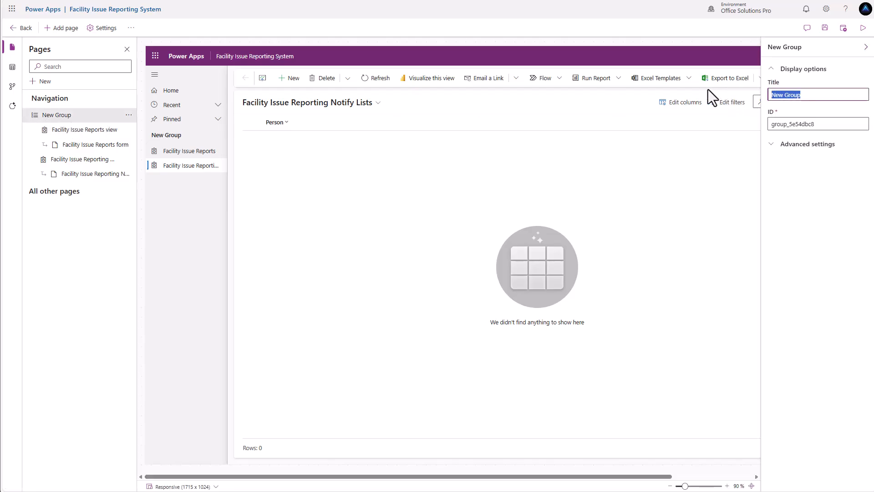
{"action": "type", "text": "FA"}
{"action": "key", "text": "BackSpace"}
{"action": "type", "text": "acility Issue Management"}
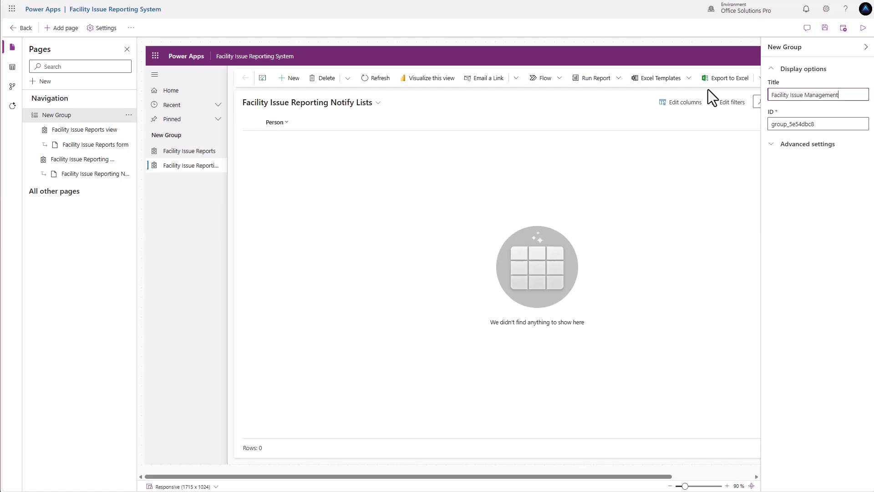
{"action": "left_click", "coordinate": [805, 187]}
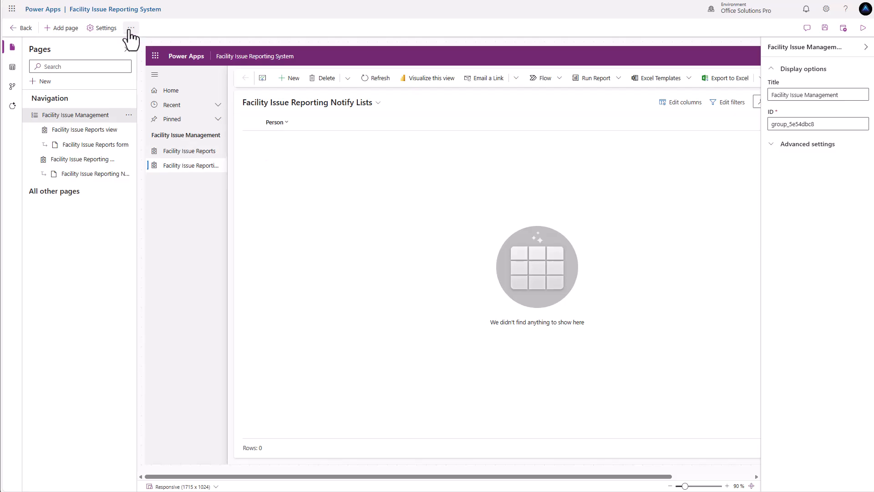
Enable areas and collapsible groups in the app's navigation settings, and test collapsing and expanding the Facility Issue Management group
{"action": "left_click", "coordinate": [104, 29]}
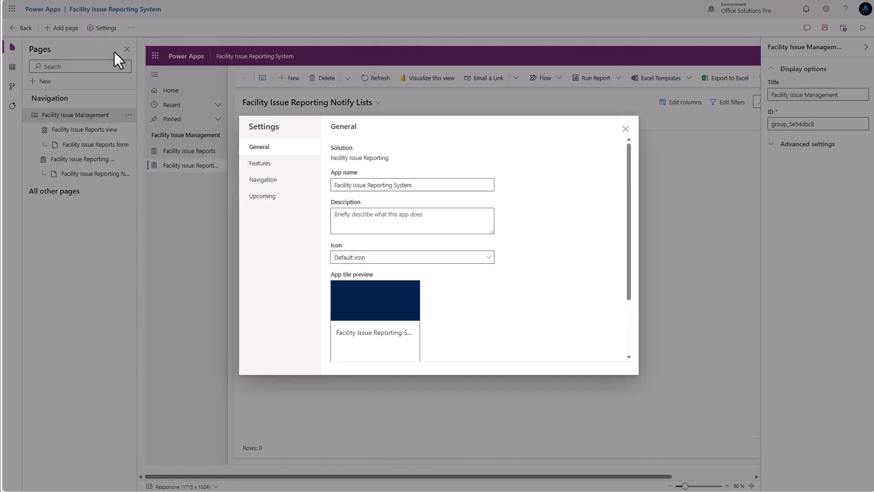
{"action": "left_click", "coordinate": [271, 183]}
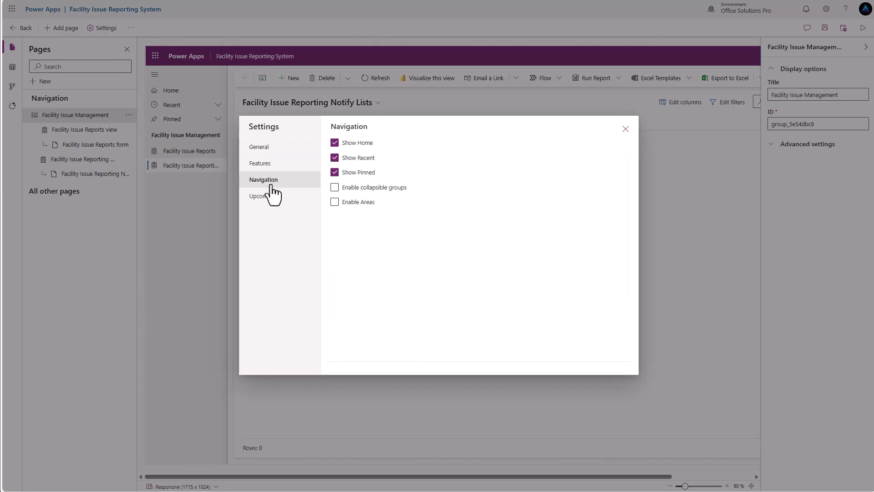
{"action": "left_click", "coordinate": [335, 203]}
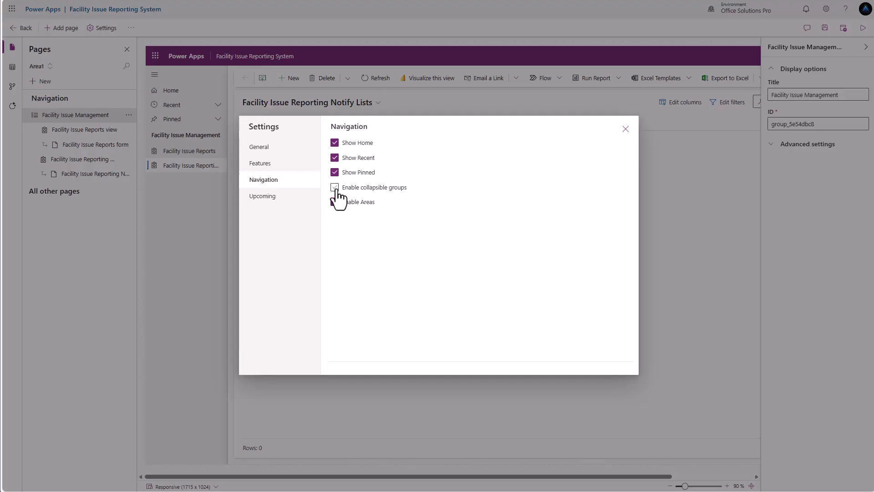
{"action": "left_click", "coordinate": [335, 188]}
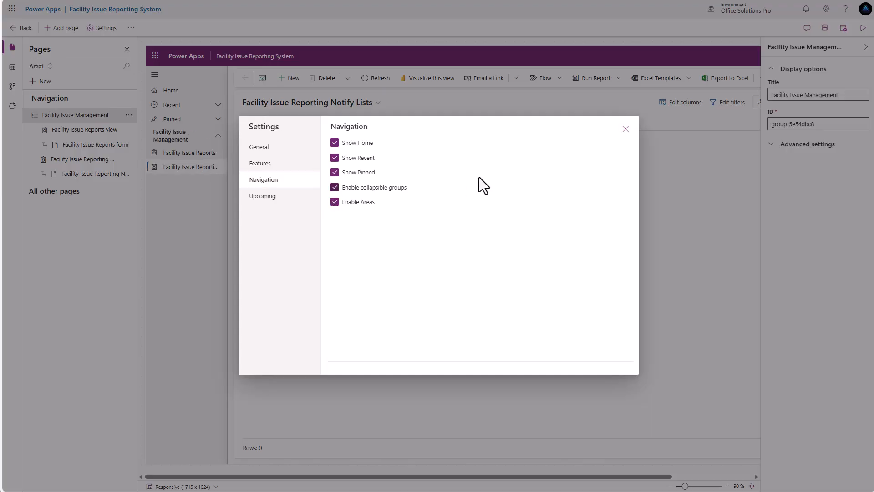
{"action": "left_click", "coordinate": [626, 130]}
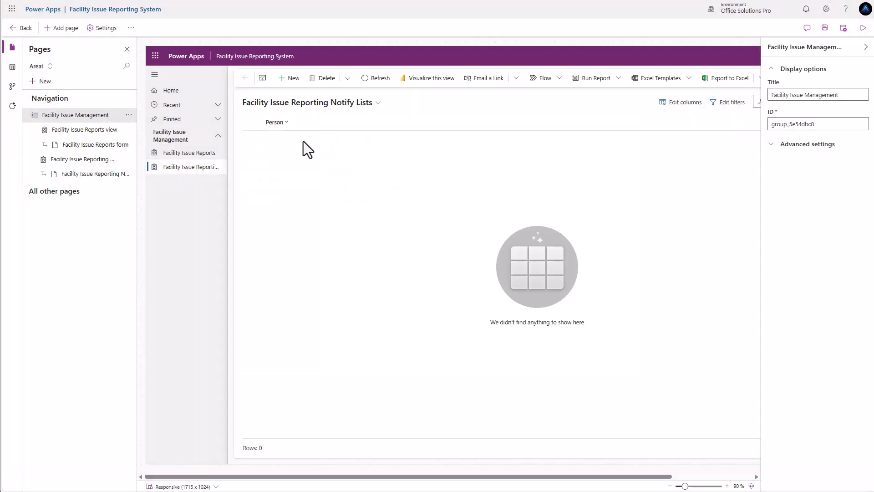
{"action": "left_click", "coordinate": [219, 137]}
{"action": "left_click", "coordinate": [219, 136]}
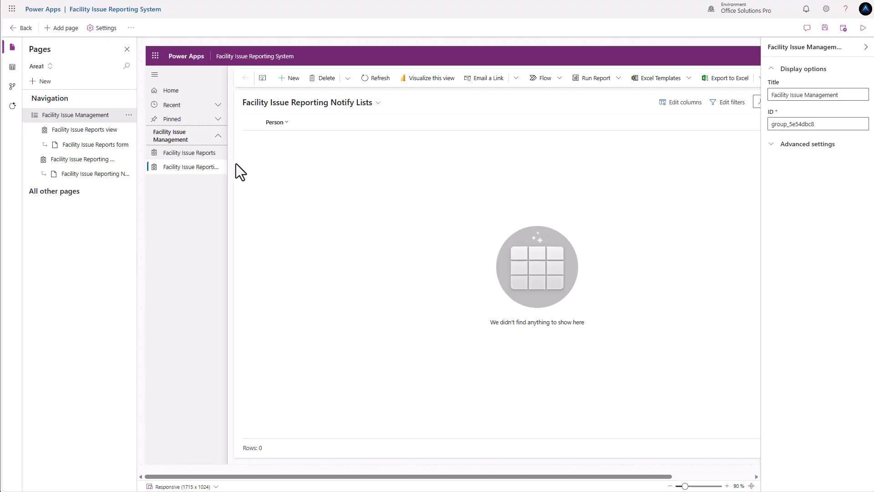
Show the Facility Issue Reports page in the app preview, look across its columns and save the app
{"action": "left_click", "coordinate": [209, 158]}
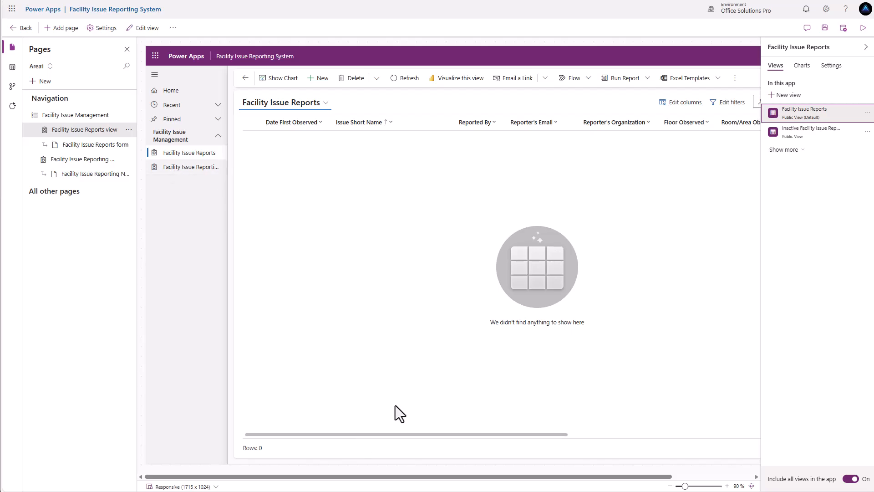
{"action": "left_click_drag", "start_coordinate": [407, 435], "coordinate": [389, 429]}
{"action": "left_click", "coordinate": [824, 27]}
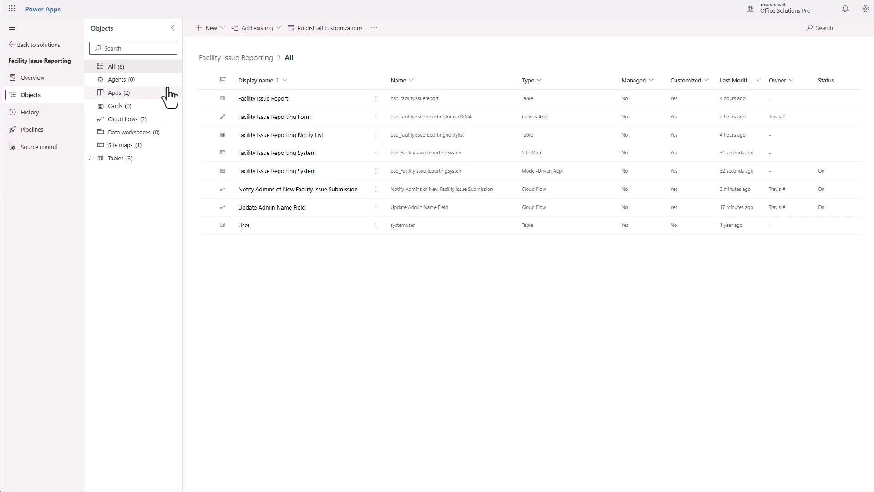
Start a new web resource from Building.svg with its language set to English, enabled for mobile and available offline
{"action": "left_click", "coordinate": [213, 28]}
{"action": "mouse_move", "coordinate": [215, 149]}
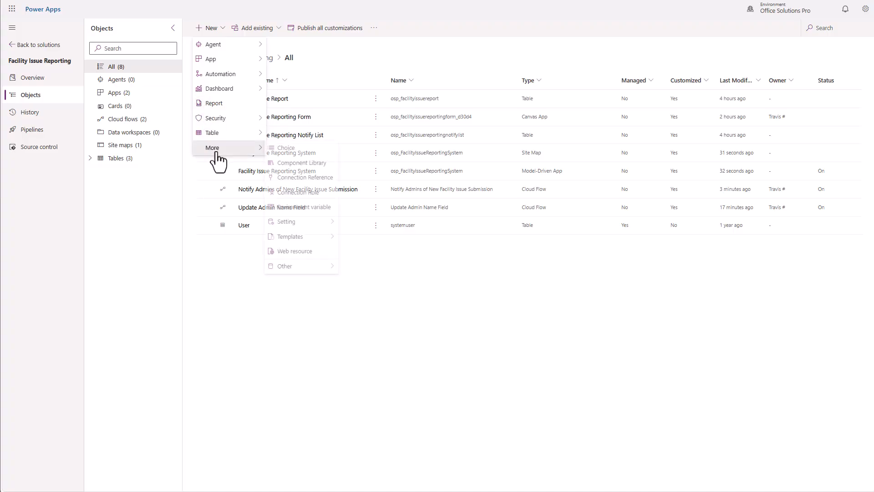
{"action": "left_click", "coordinate": [301, 253]}
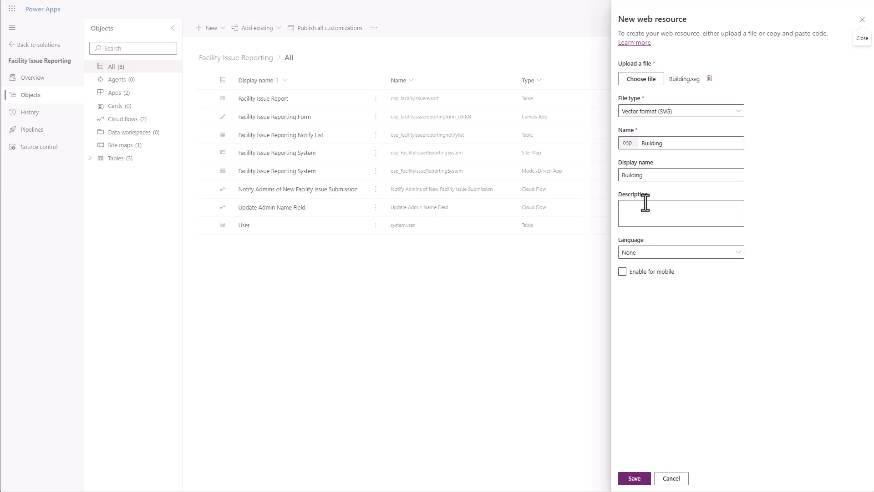
{"action": "left_click", "coordinate": [639, 258]}
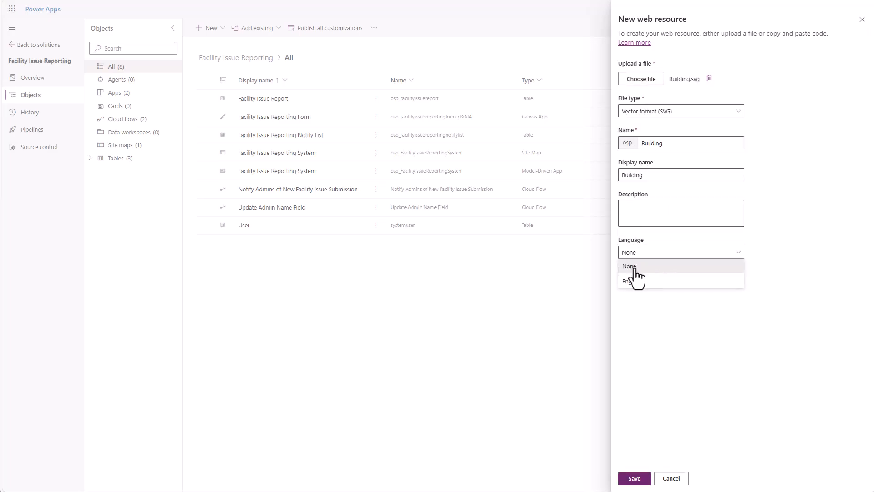
{"action": "left_click", "coordinate": [634, 278]}
{"action": "left_click", "coordinate": [623, 273]}
{"action": "left_click", "coordinate": [622, 288]}
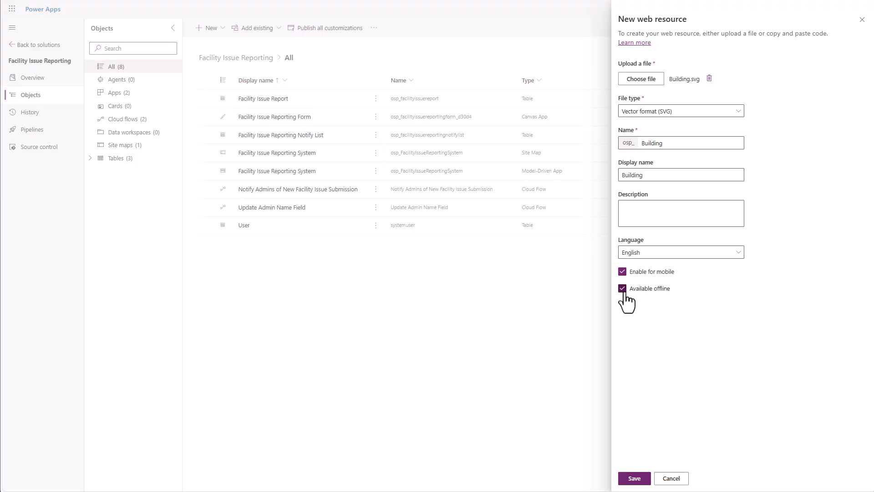
Enter "Unmanaged building icon" as the Building web resource's description and save it
{"action": "left_click", "coordinate": [633, 208]}
{"action": "type", "text": "Unma"}
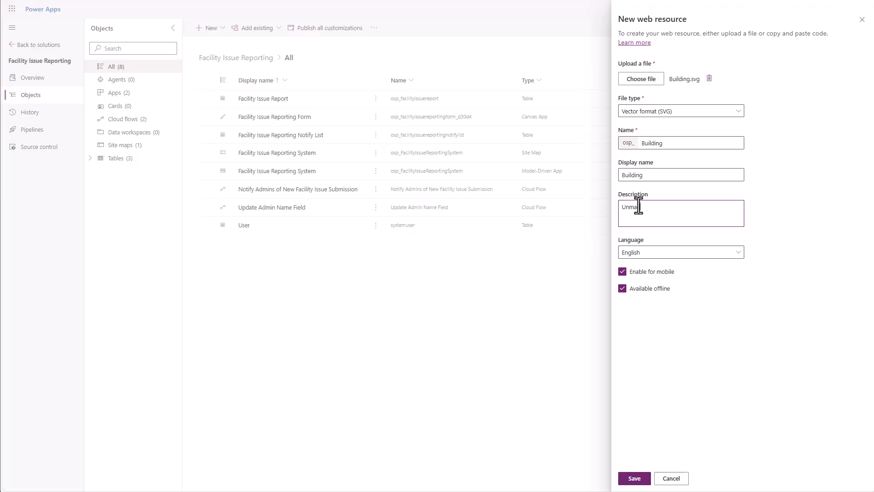
{"action": "type", "text": "naged building icon"}
{"action": "left_click", "coordinate": [635, 485]}
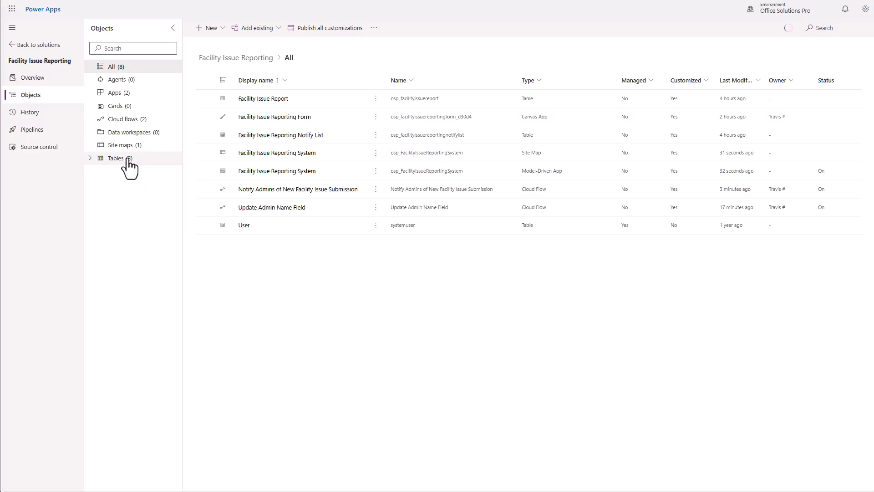
Start another new web resource from Person.svg with the description "Unmanaged person icon"
{"action": "left_click", "coordinate": [212, 29]}
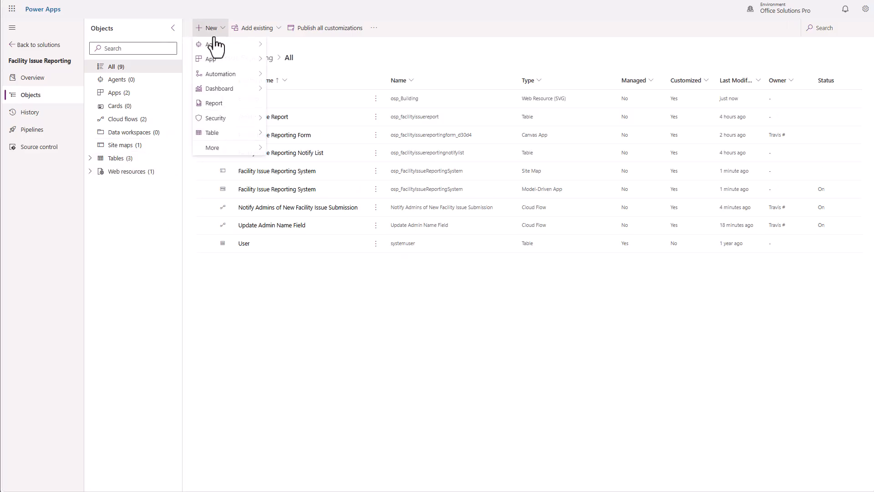
{"action": "mouse_move", "coordinate": [220, 151]}
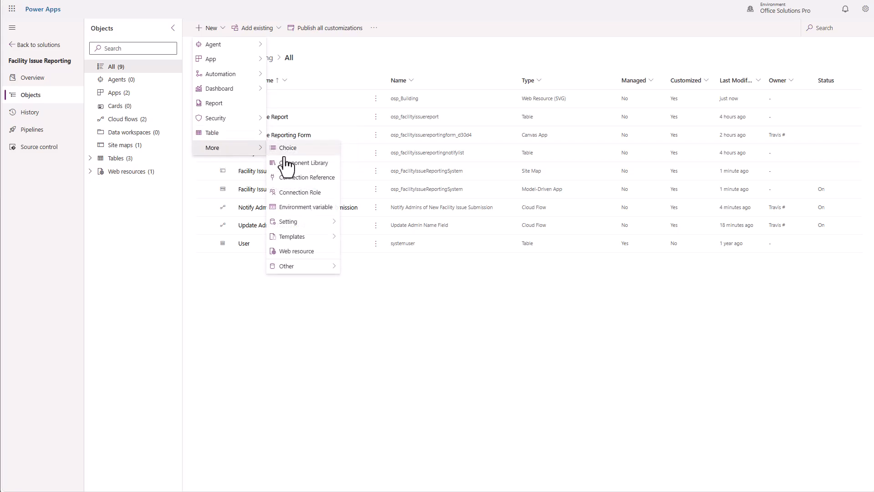
{"action": "left_click", "coordinate": [294, 251]}
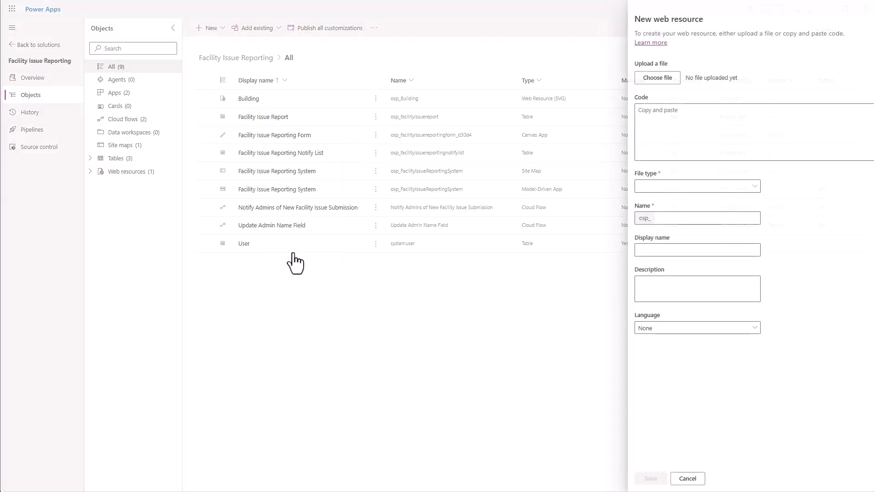
{"action": "left_click", "coordinate": [641, 78]}
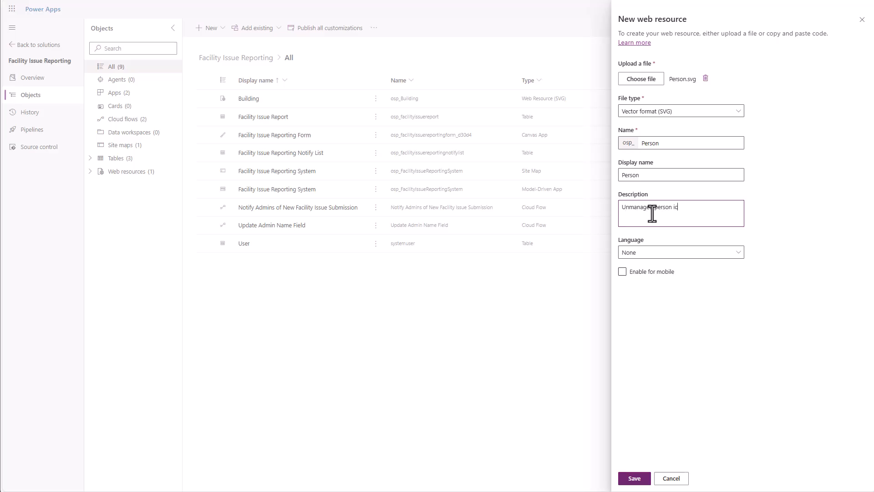
Set the Person web resource to English, mobile-enabled and available offline, save it, and show the solution's web resources
{"action": "left_click", "coordinate": [652, 254]}
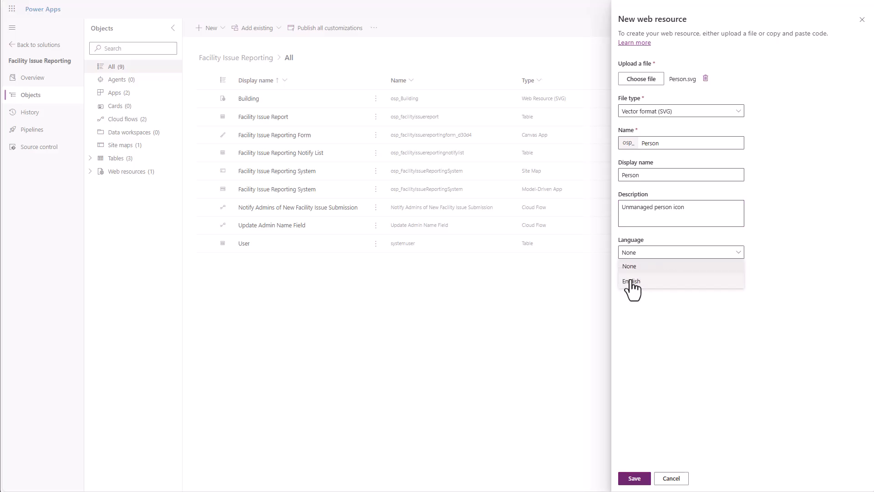
{"action": "left_click", "coordinate": [628, 280]}
{"action": "left_click", "coordinate": [623, 271]}
{"action": "left_click", "coordinate": [623, 288]}
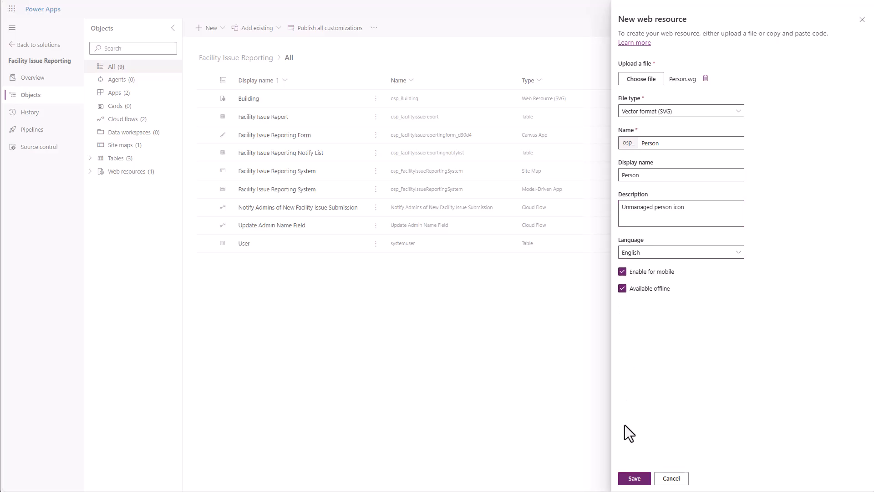
{"action": "left_click", "coordinate": [634, 479]}
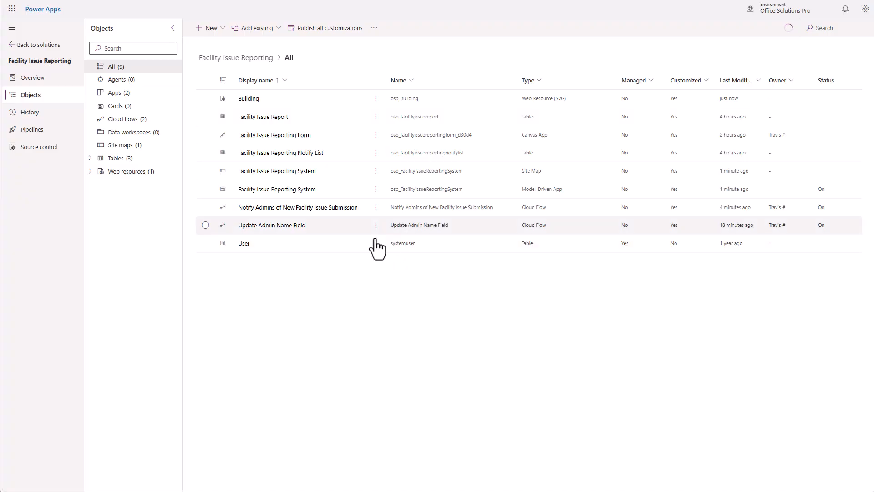
{"action": "left_click", "coordinate": [146, 173]}
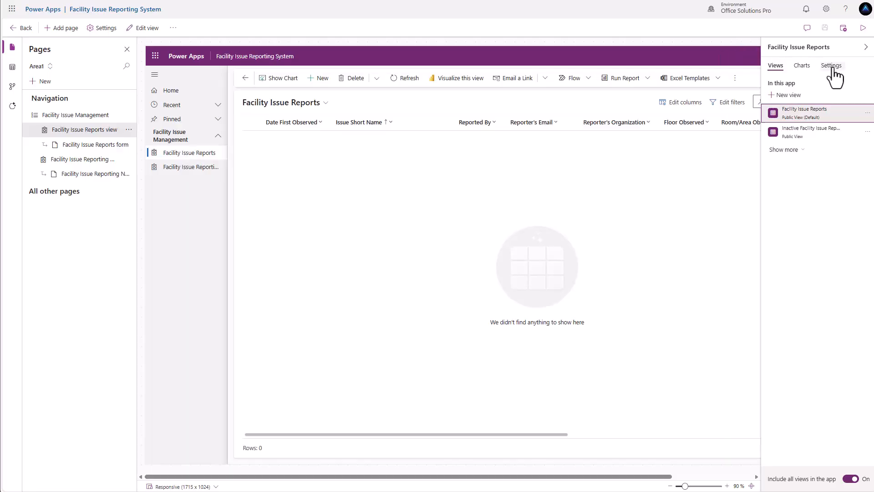
Change the Facility Issue Reports page's navigation icon to the Building web resource
{"action": "left_click", "coordinate": [832, 65]}
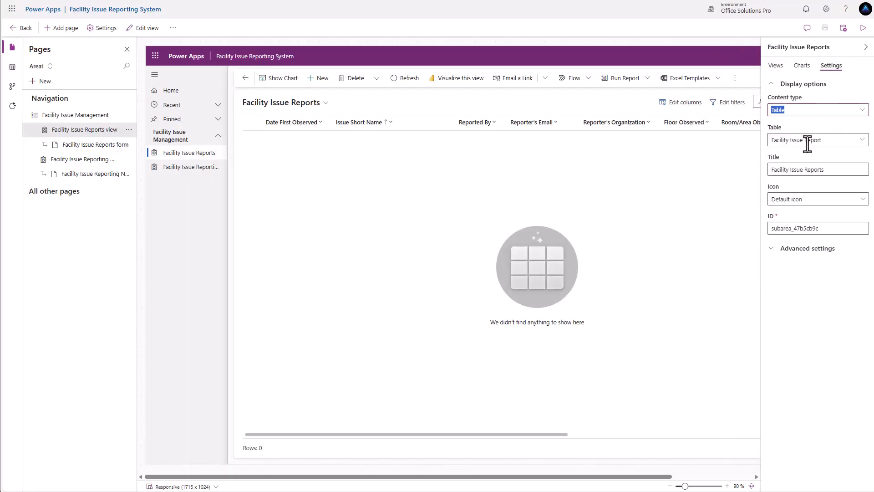
{"action": "left_click", "coordinate": [792, 200]}
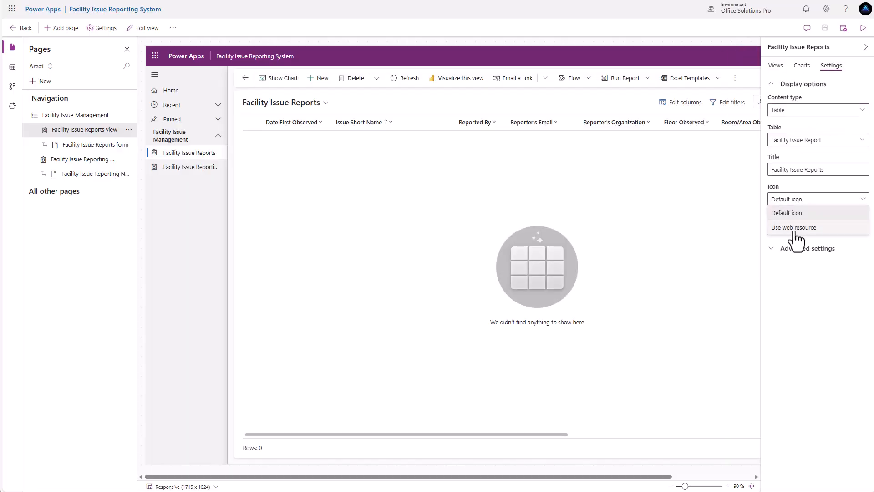
{"action": "left_click", "coordinate": [794, 228]}
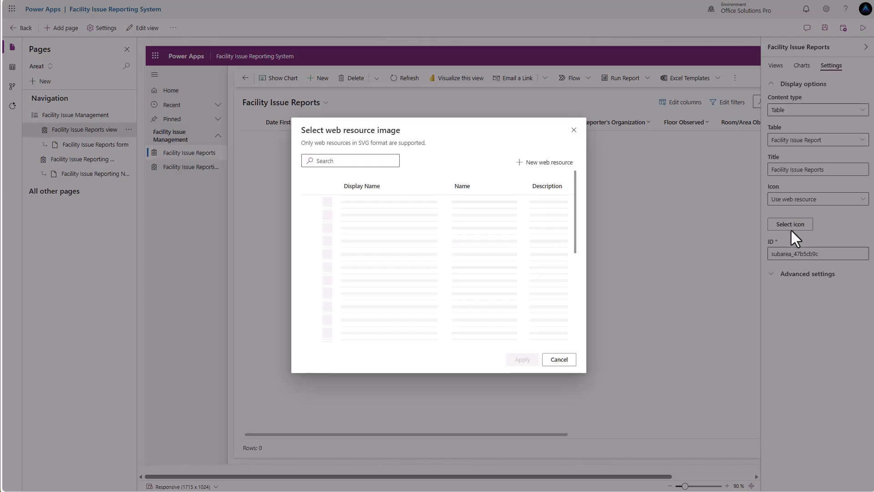
{"action": "left_click", "coordinate": [345, 162]}
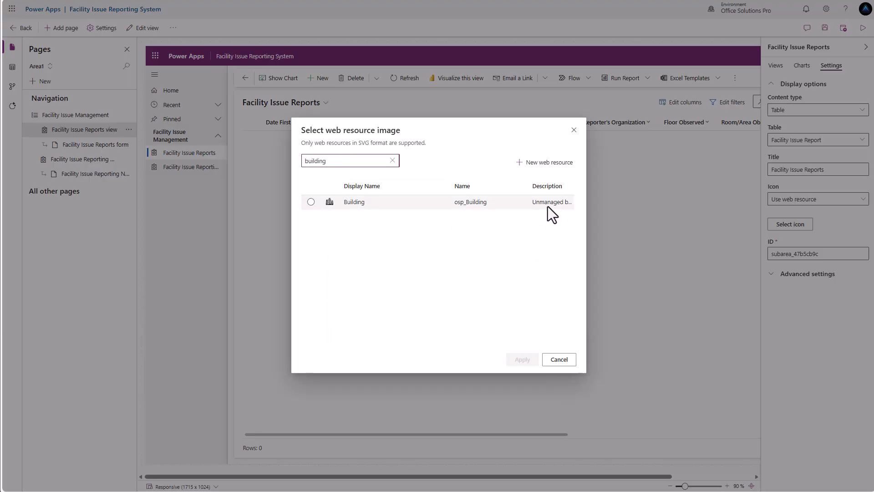
{"action": "left_click", "coordinate": [311, 203]}
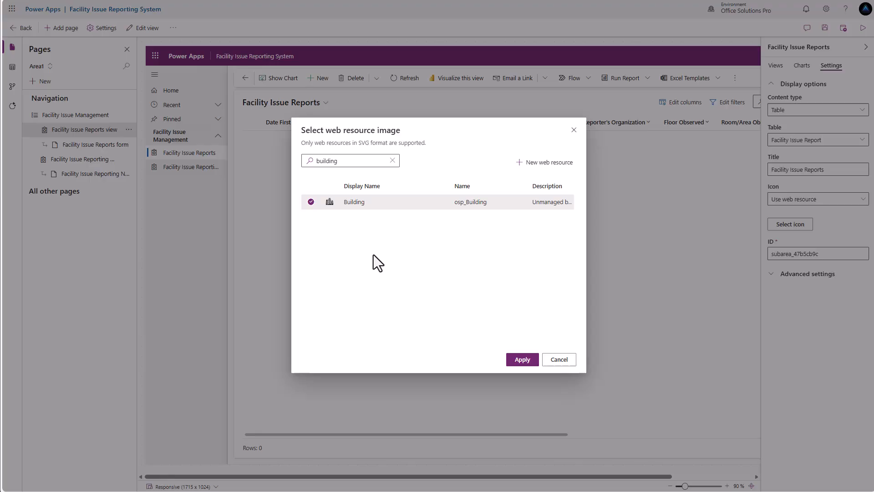
{"action": "left_click", "coordinate": [522, 360]}
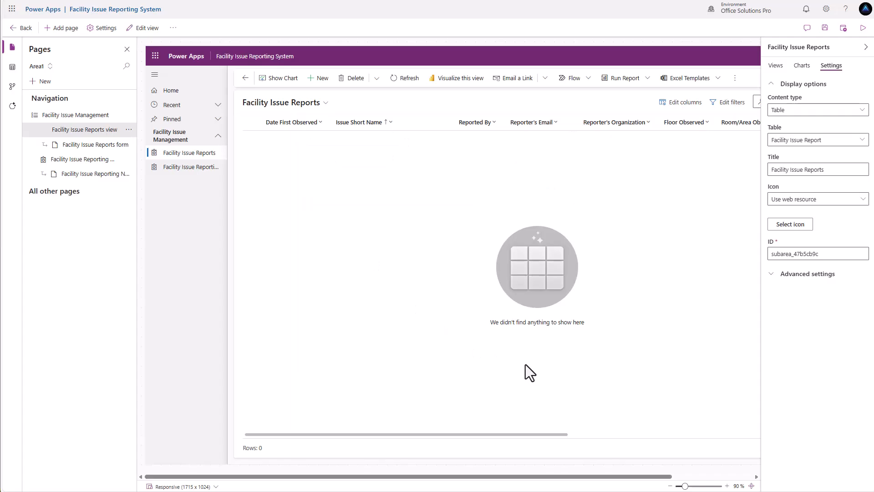
Change the Facility Issue Reporting Notify Lists page's navigation icon to the Person web resource and save the app
{"action": "left_click", "coordinate": [180, 168]}
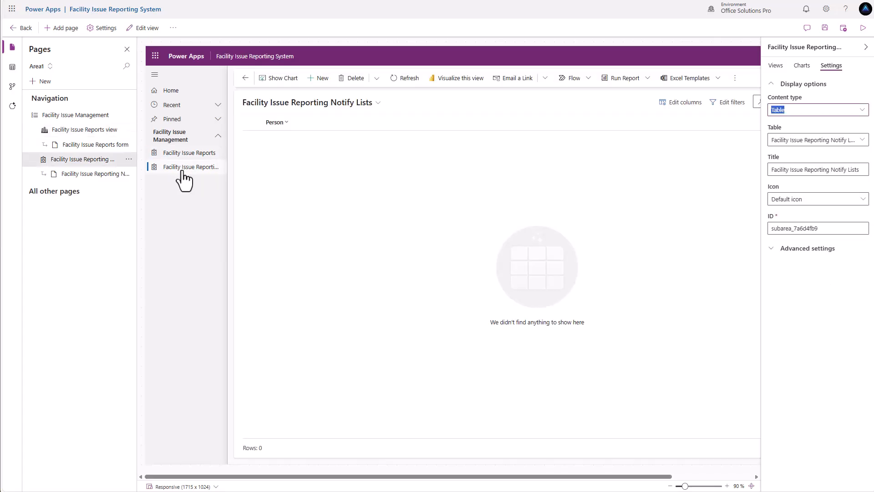
{"action": "left_click", "coordinate": [806, 200]}
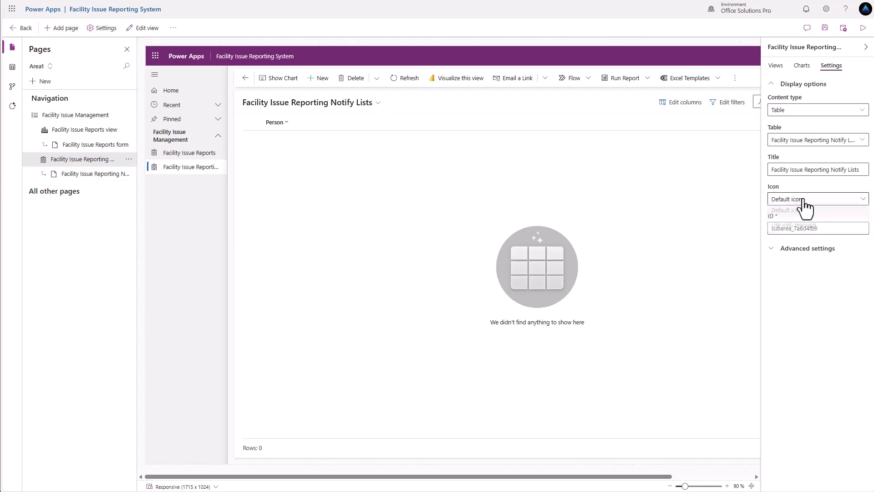
{"action": "left_click", "coordinate": [795, 228]}
{"action": "left_click", "coordinate": [779, 224]}
{"action": "left_click", "coordinate": [352, 161]}
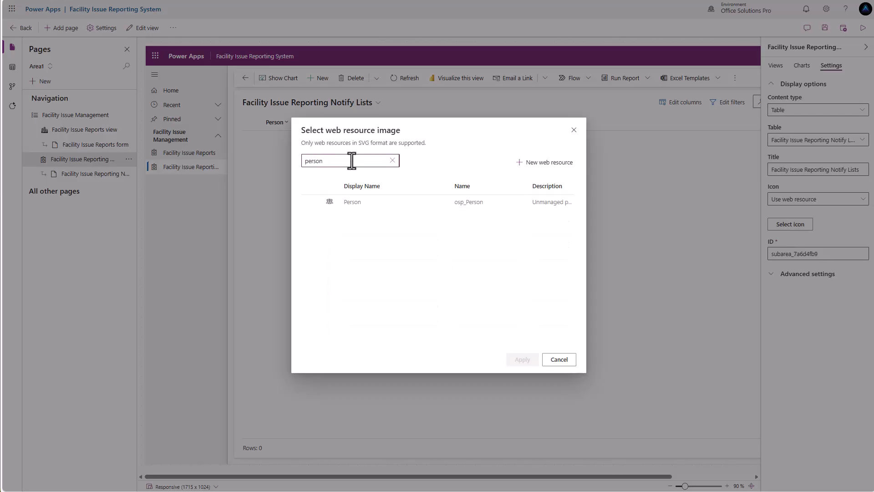
{"action": "left_click", "coordinate": [319, 203]}
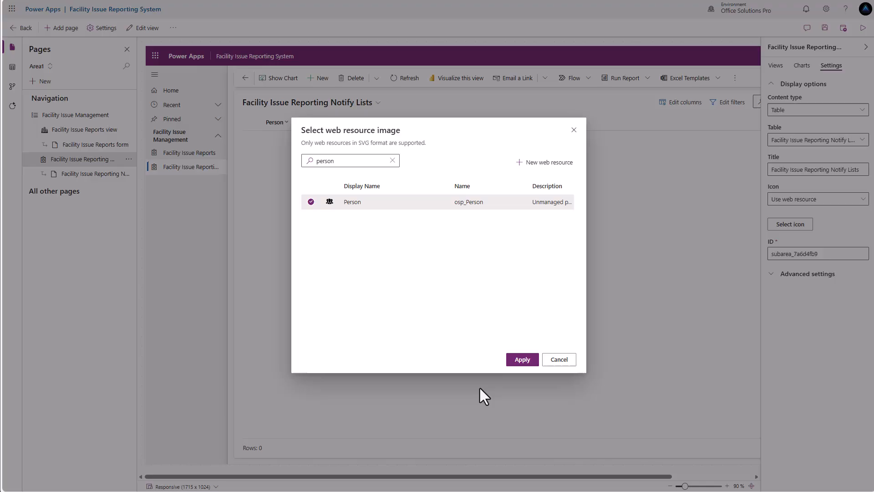
{"action": "left_click", "coordinate": [523, 360]}
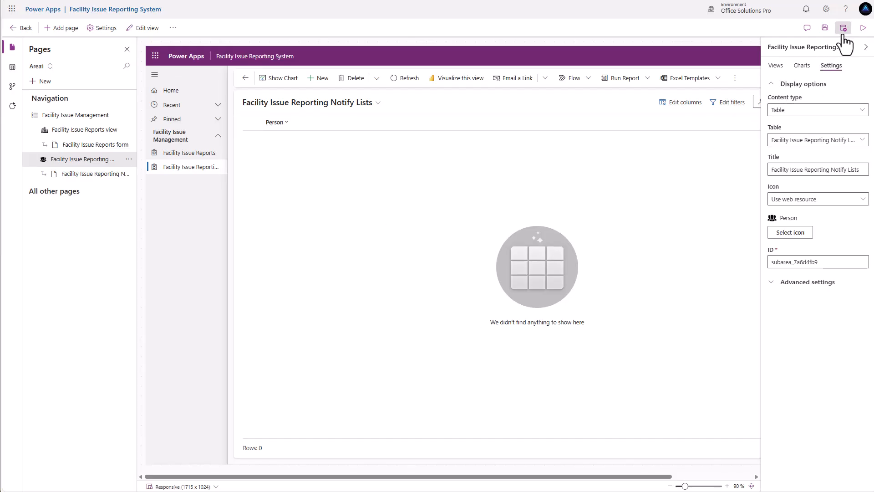
{"action": "left_click", "coordinate": [825, 27]}
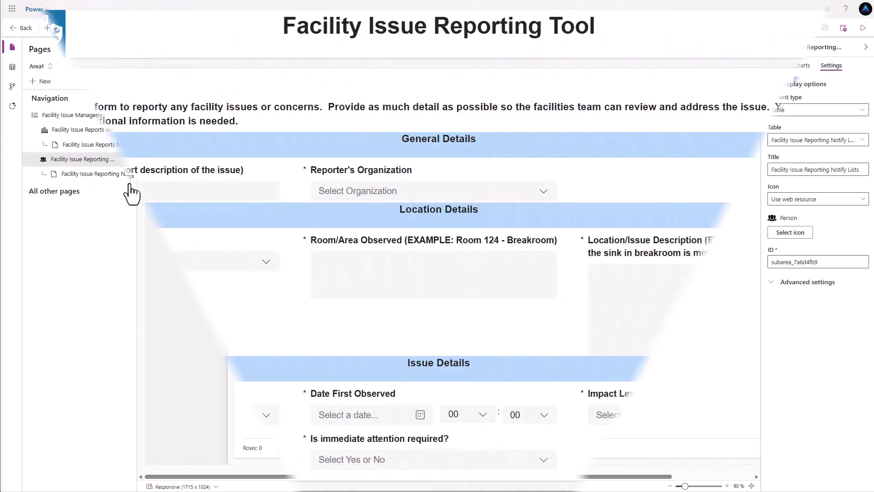
In the Facility Issue Reporting Tool form, enter the issue short name "Hole in wall in Room 123" and choose HQ as the reporter's organization
{"action": "left_click", "coordinate": [100, 191]}
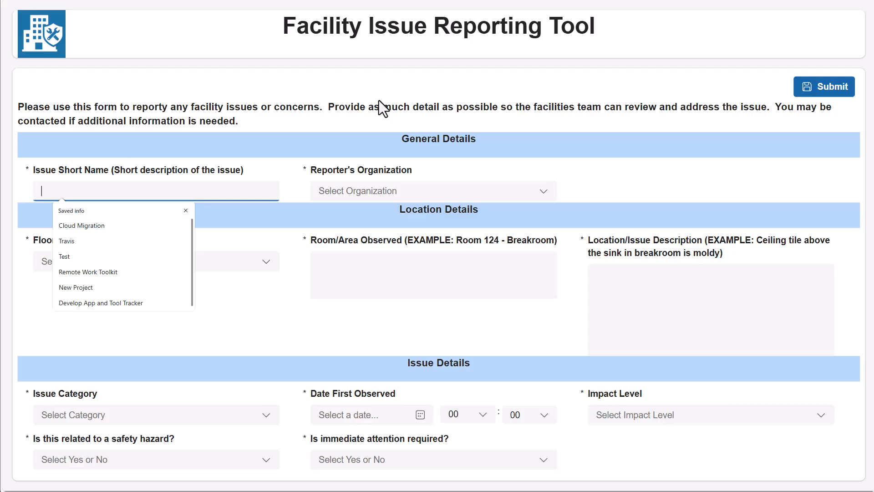
{"action": "type", "text": "Hole in wall"}
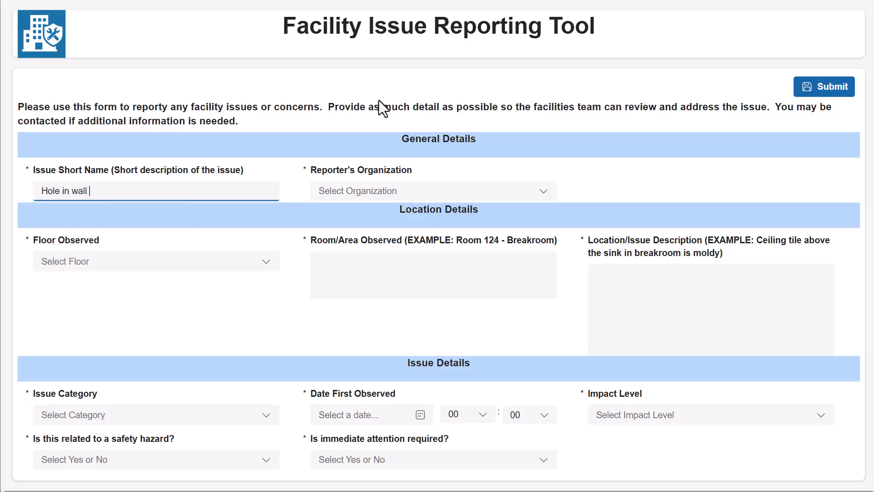
{"action": "type", "text": " in Room 123"}
{"action": "left_click", "coordinate": [361, 191]}
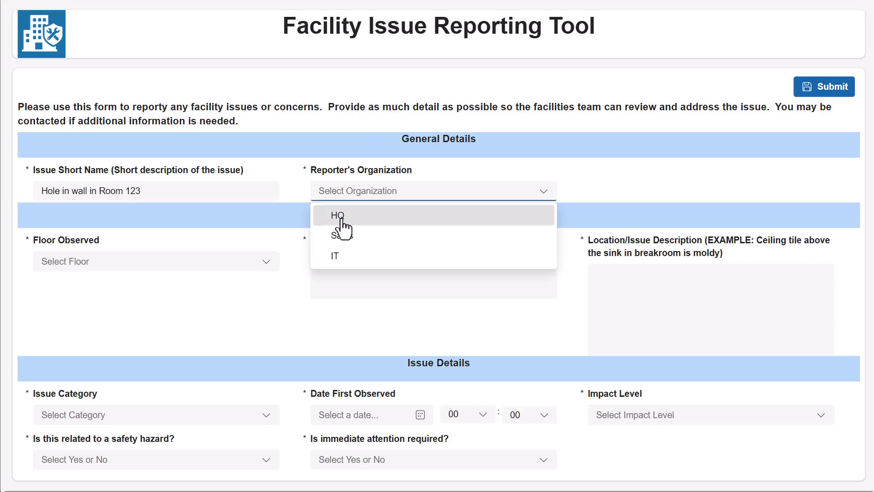
{"action": "left_click", "coordinate": [337, 220]}
Set the floor observed to 1st Floor and enter "Room 123 - Breakroom" as the room/area observed
{"action": "left_click", "coordinate": [254, 265]}
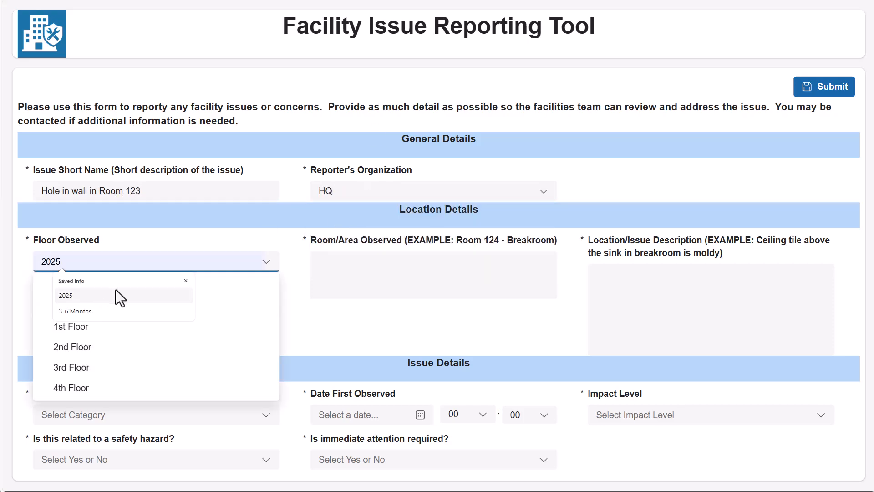
{"action": "left_click", "coordinate": [88, 327]}
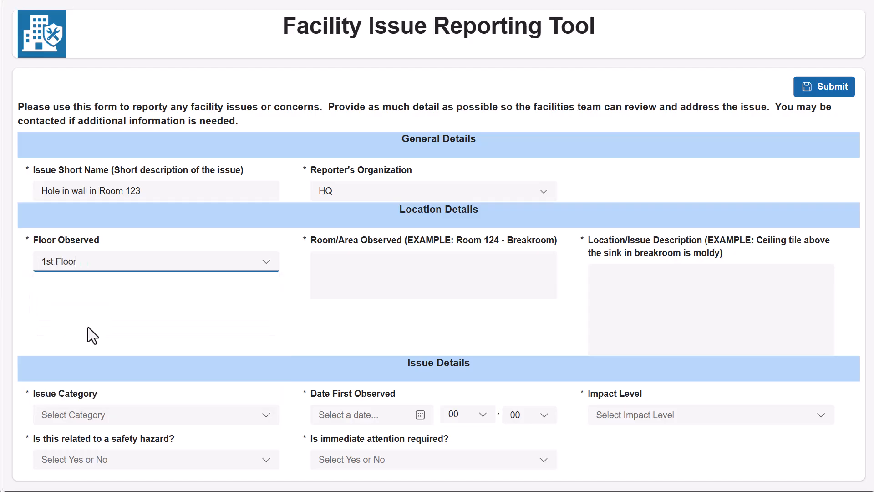
{"action": "left_click", "coordinate": [407, 273]}
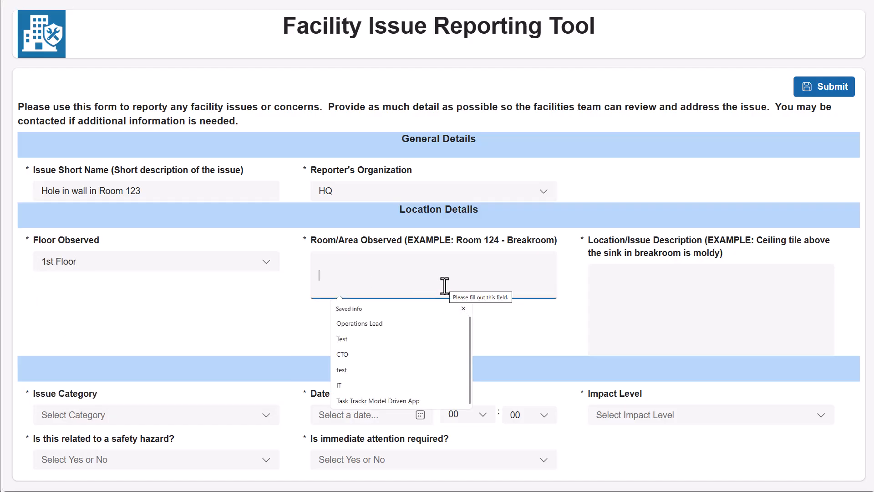
{"action": "type", "text": "Room 123"}
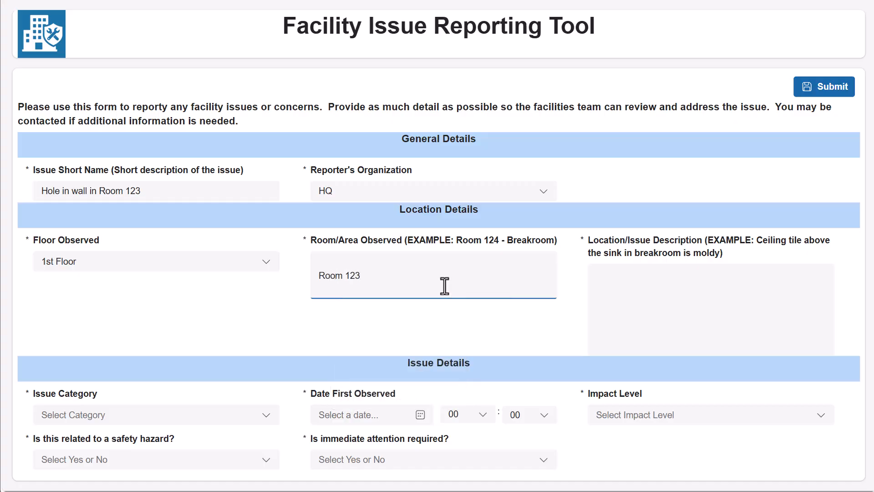
{"action": "type", "text": " - Breakroom"}
{"action": "left_click", "coordinate": [649, 308]}
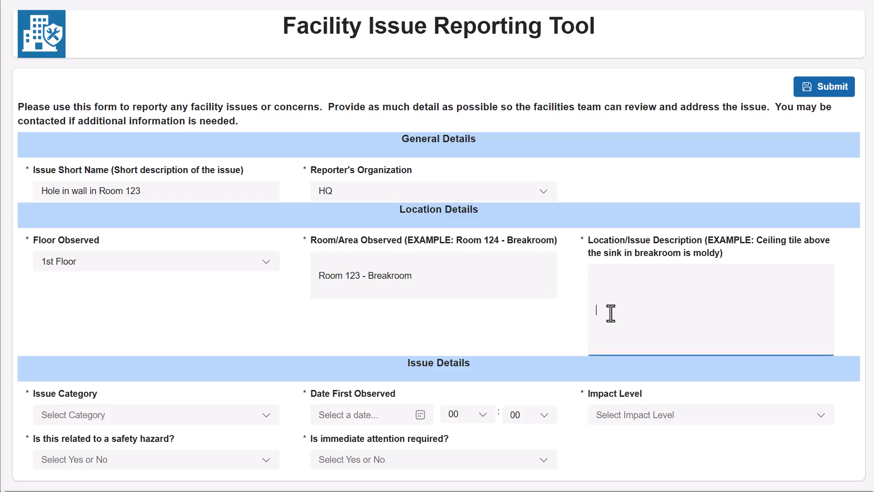
{"action": "left_click", "coordinate": [465, 283]}
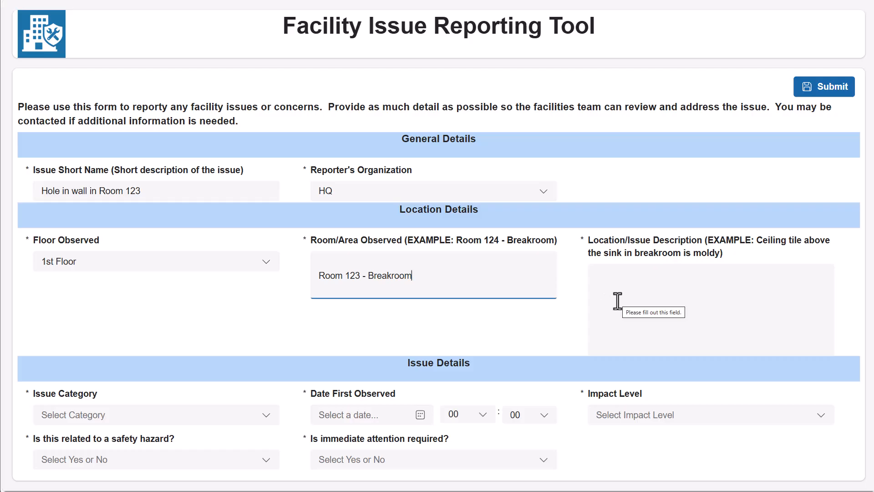
Enter "Ceiling tile above the sink in the breakroom is moldy" as the location/issue description
{"action": "left_click", "coordinate": [600, 276]}
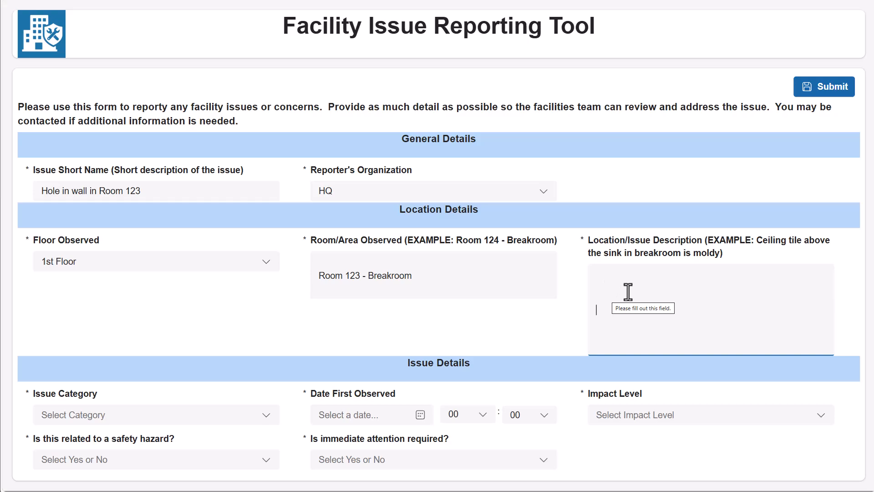
{"action": "left_click", "coordinate": [425, 264]}
{"action": "left_click", "coordinate": [619, 280]}
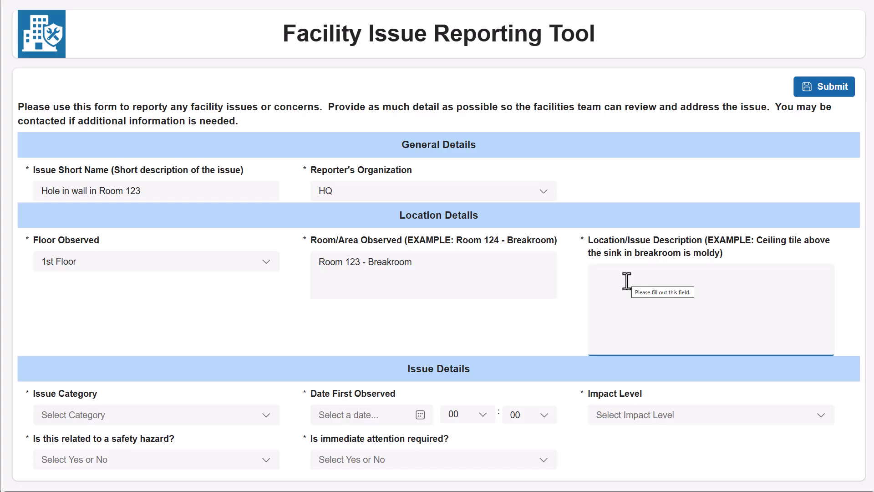
{"action": "type", "text": "Celing"}
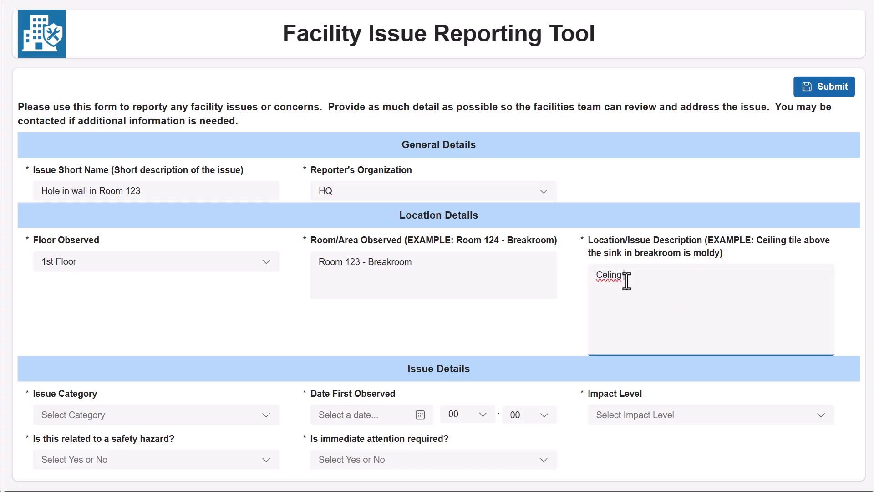
{"action": "key", "text": "BackSpace"}
{"action": "key", "text": "BackSpace"}
{"action": "key", "text": "BackSpace"}
{"action": "type", "text": "iling tile above the sink in the break"}
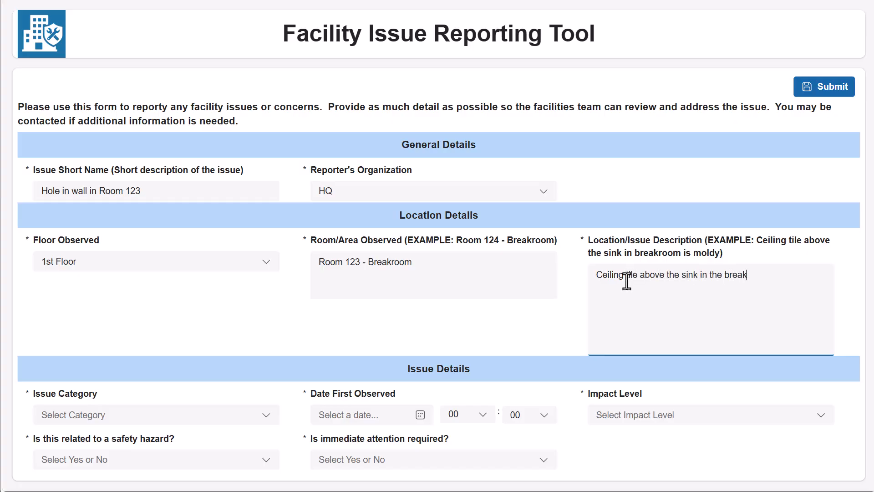
{"action": "type", "text": "room is moldy"}
Set the issue category to Building Damage (wall, door, ceiling, flooring, etc.) and the date first observed to Nov 19, 2025 at 15:00
{"action": "left_click", "coordinate": [266, 415]}
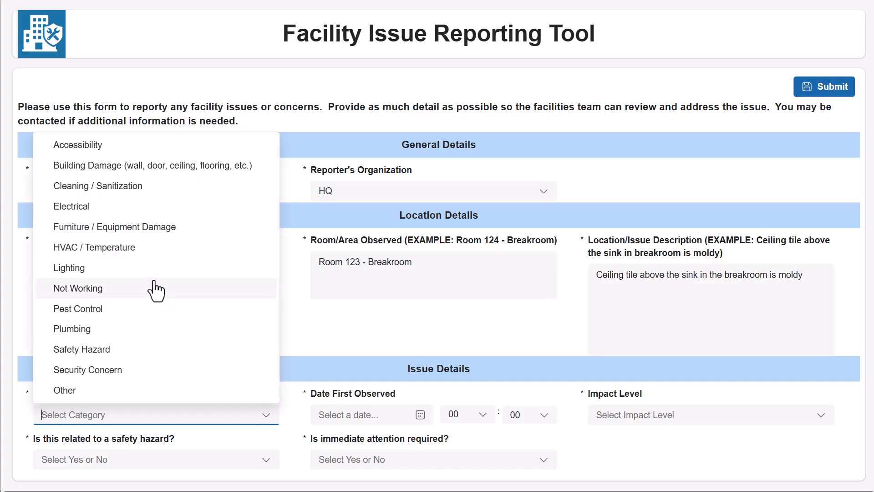
{"action": "left_click", "coordinate": [162, 172]}
{"action": "left_click", "coordinate": [419, 417]}
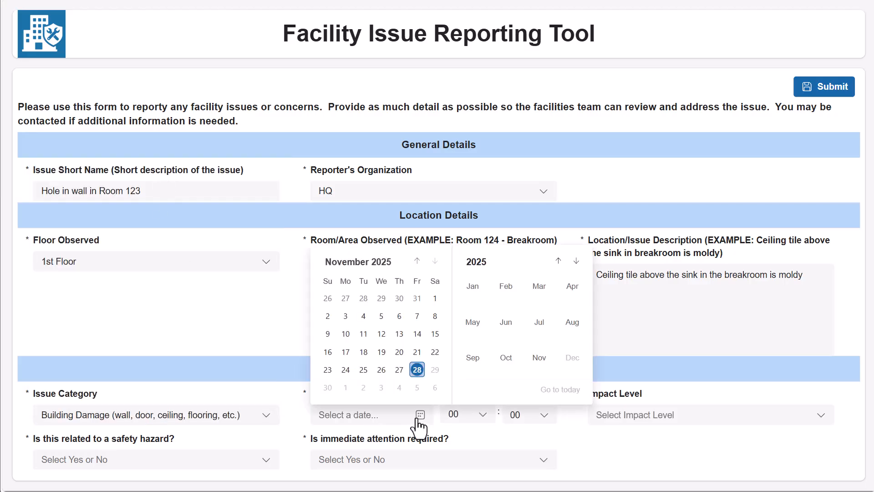
{"action": "left_click", "coordinate": [381, 353]}
{"action": "left_click", "coordinate": [482, 414]}
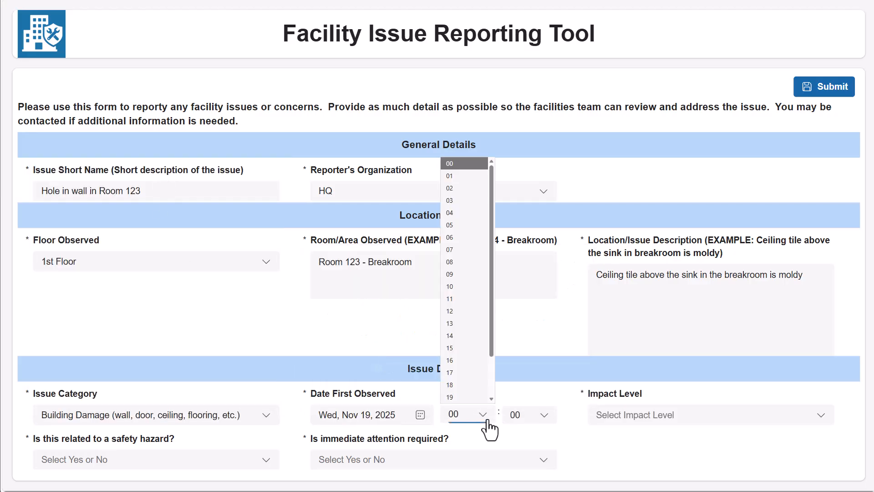
{"action": "left_click", "coordinate": [450, 349]}
Set the issue's impact level to Medium
{"action": "left_click", "coordinate": [790, 415]}
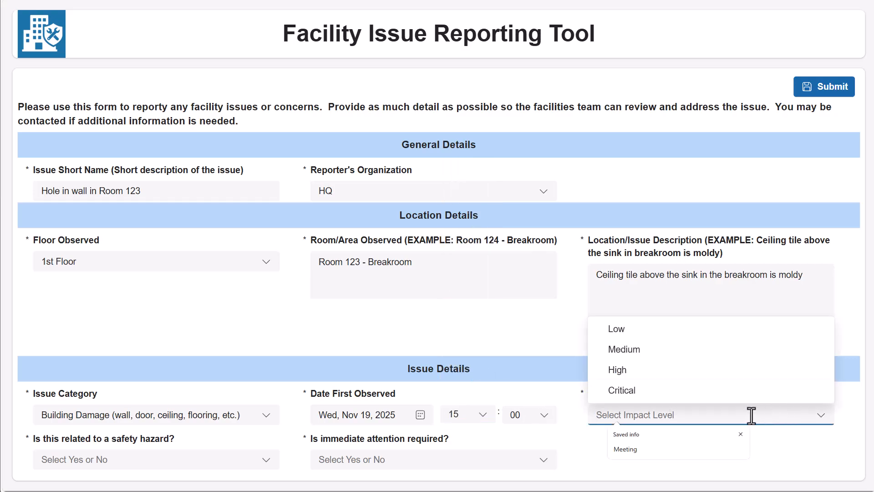
{"action": "left_click", "coordinate": [821, 415]}
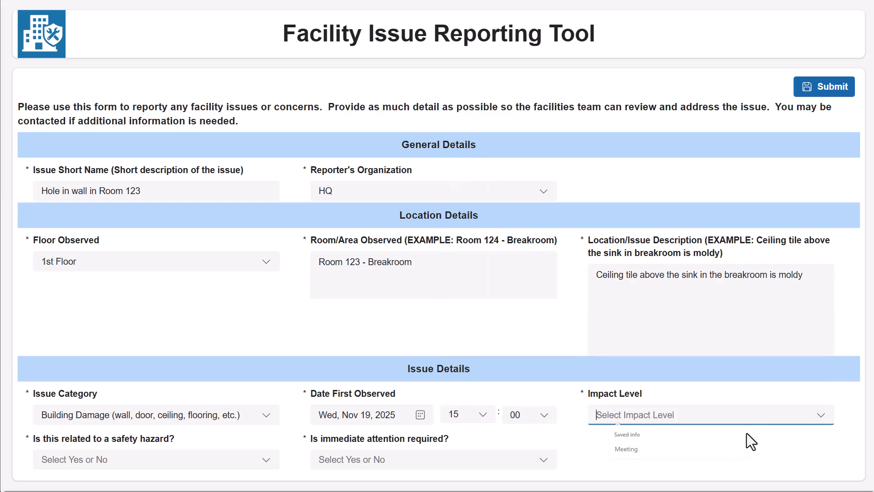
{"action": "left_click", "coordinate": [815, 415]}
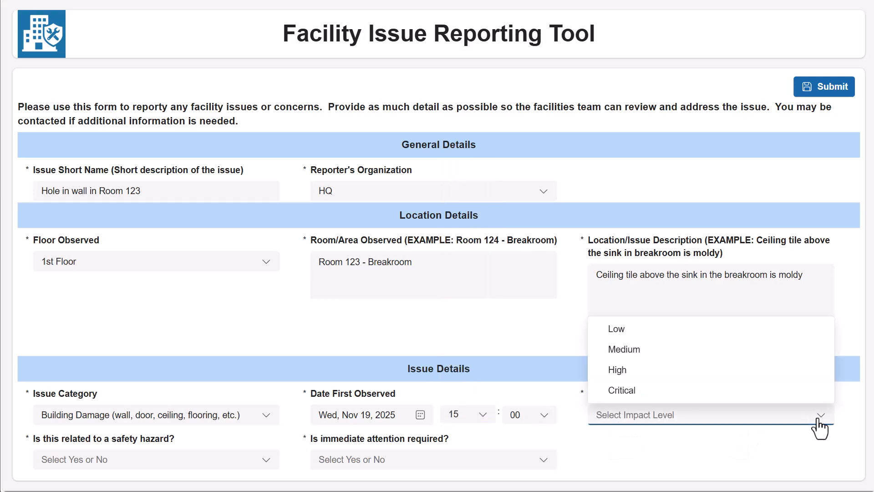
{"action": "left_click", "coordinate": [692, 350]}
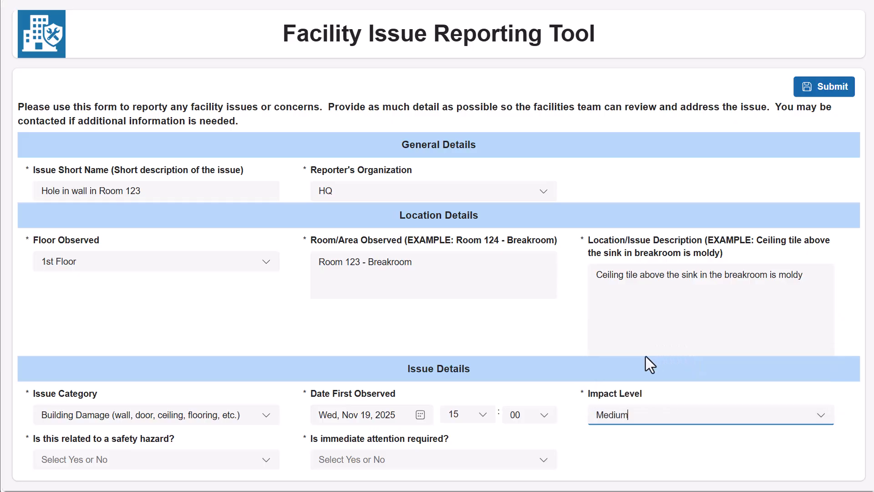
Answer No to both the safety hazard and immediate attention questions, and submit the issue report
{"action": "left_click", "coordinate": [266, 465]}
{"action": "left_click", "coordinate": [266, 464]}
{"action": "left_click", "coordinate": [266, 465]}
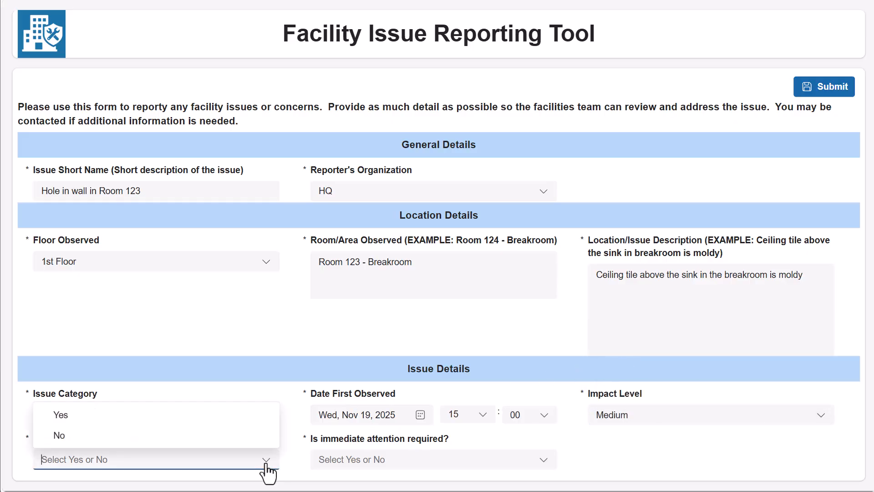
{"action": "left_click", "coordinate": [249, 438]}
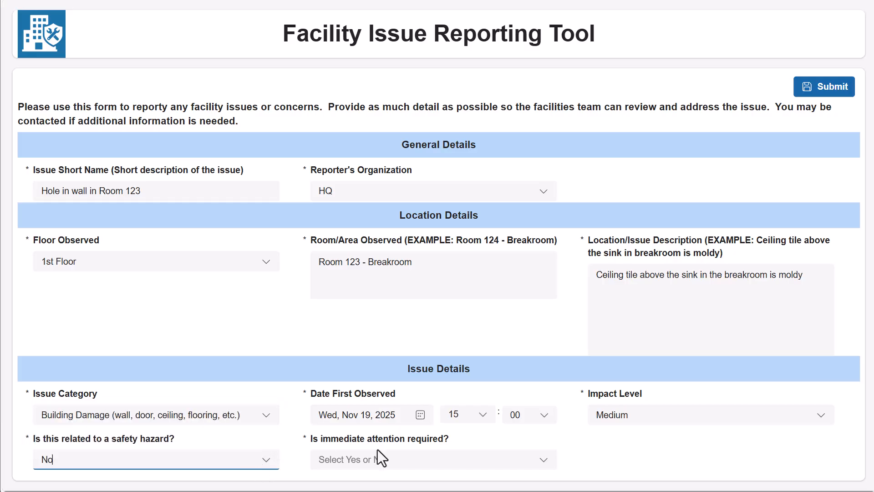
{"action": "left_click", "coordinate": [543, 465]}
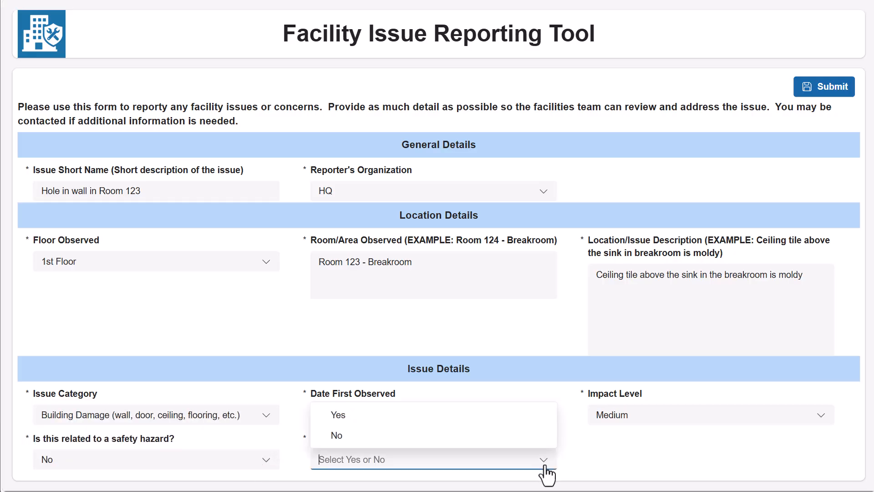
{"action": "left_click", "coordinate": [501, 441]}
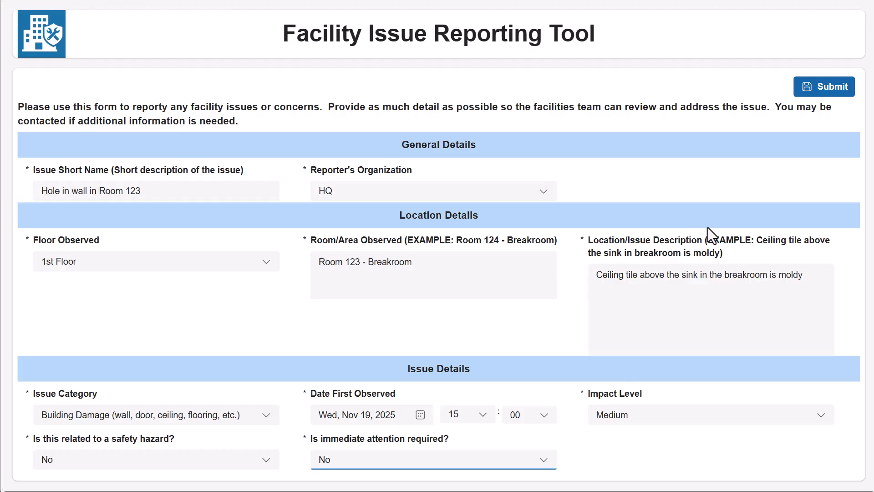
{"action": "left_click", "coordinate": [834, 93]}
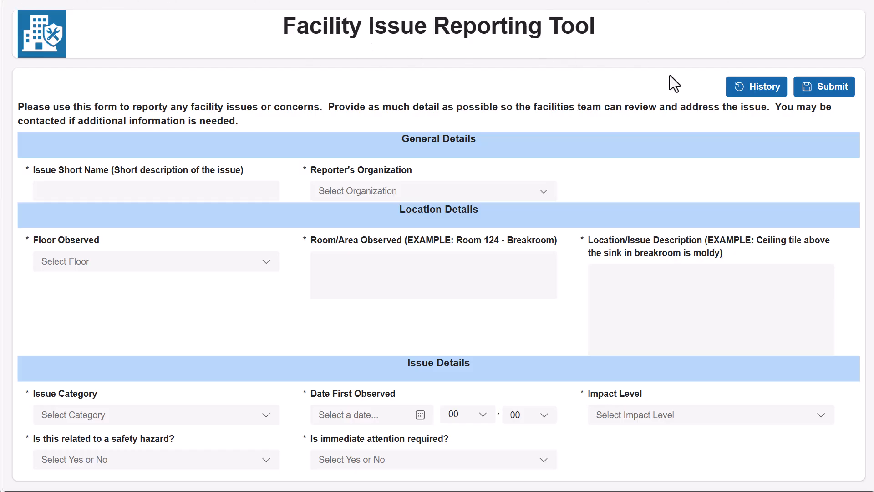
Review the submitted report's columns in the reporting history and return to the reporting form
{"action": "left_click", "coordinate": [751, 89]}
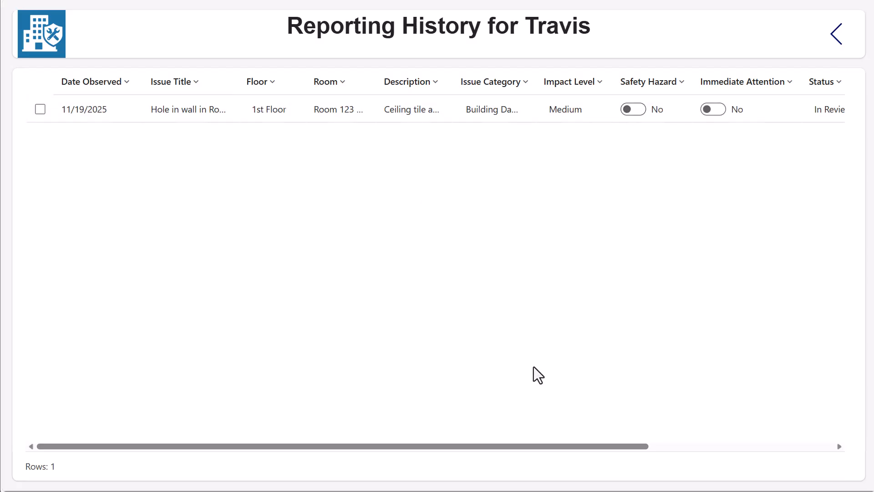
{"action": "left_click_drag", "start_coordinate": [575, 447], "coordinate": [505, 445]}
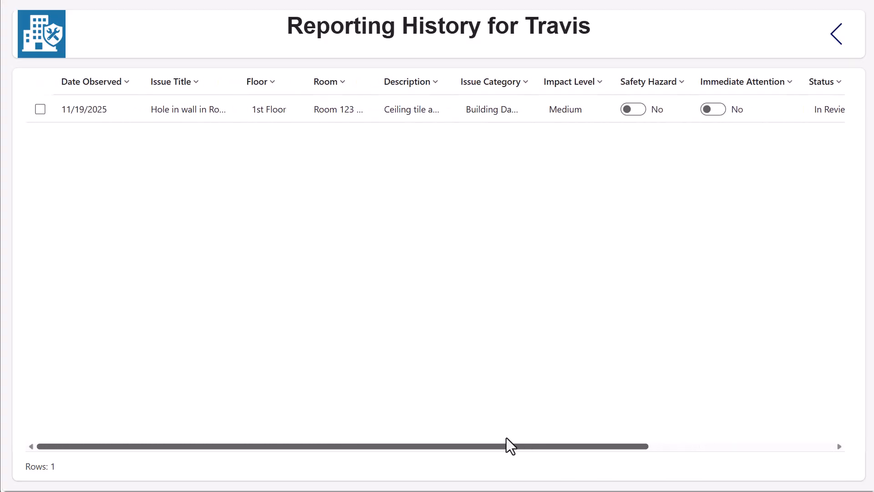
{"action": "left_click", "coordinate": [826, 35]}
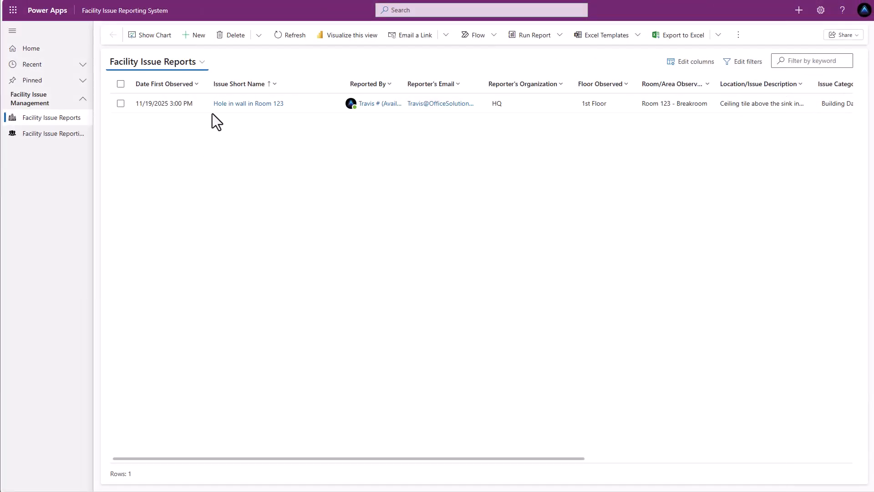
In the Facility Issue Reporting System app, add the person to notify as a new Facility Issue Reporting Notify List record and save it
{"action": "left_click", "coordinate": [53, 136]}
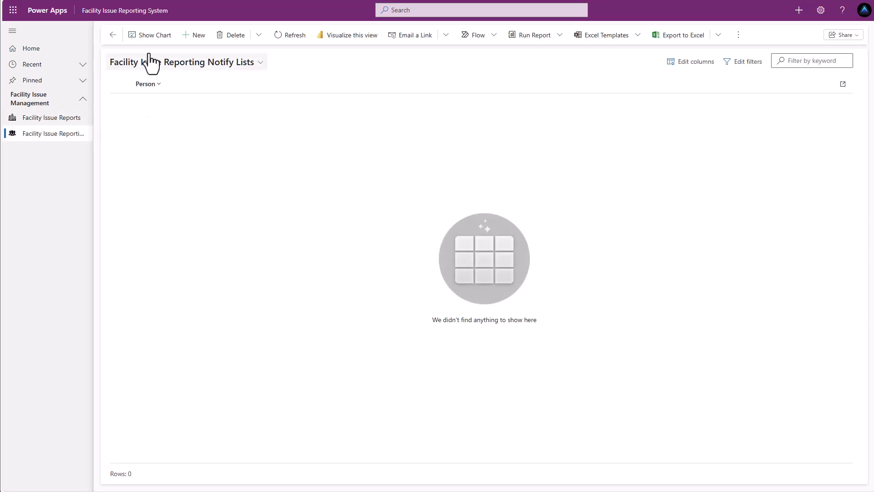
{"action": "left_click", "coordinate": [191, 42]}
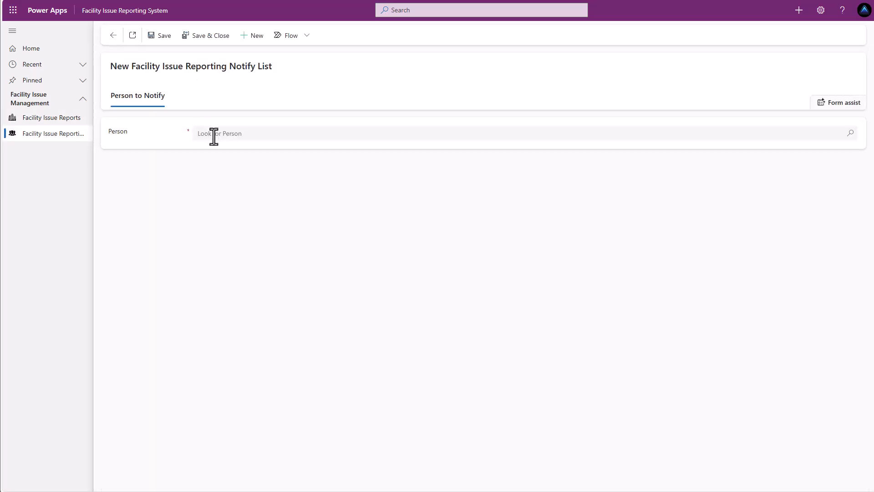
{"action": "left_click", "coordinate": [217, 137]}
{"action": "type", "text": "travis"}
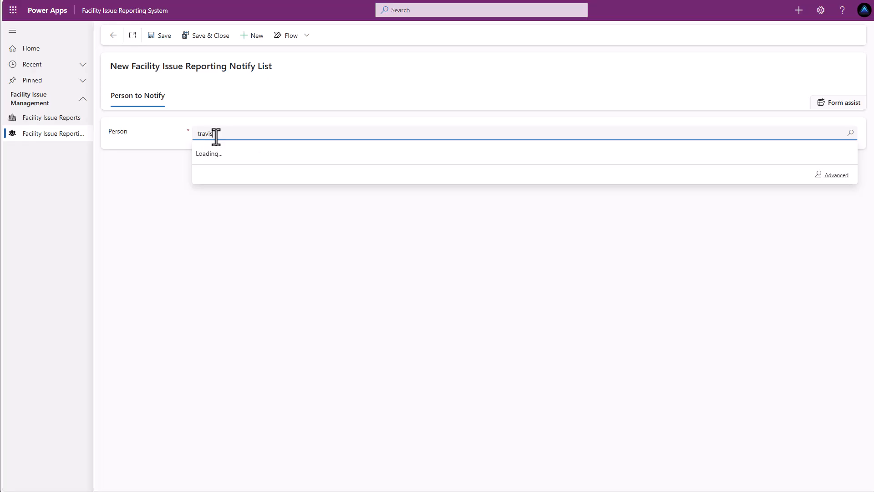
{"action": "left_click", "coordinate": [214, 168]}
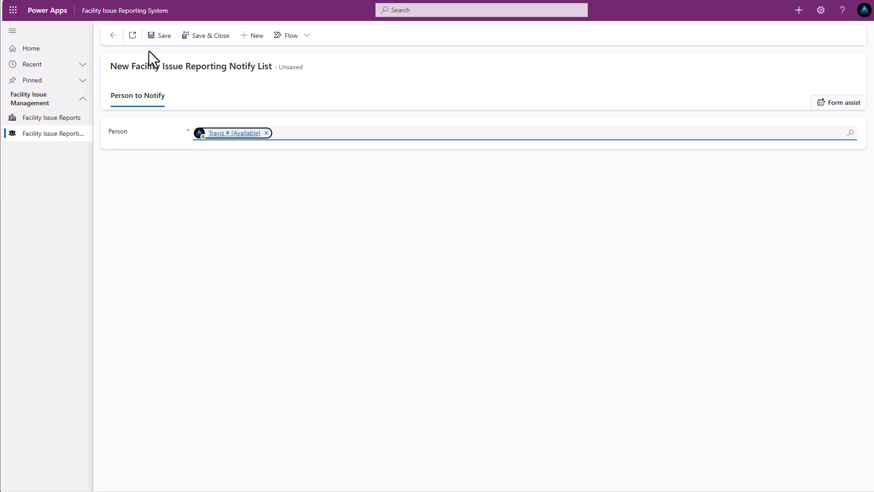
{"action": "left_click", "coordinate": [202, 36]}
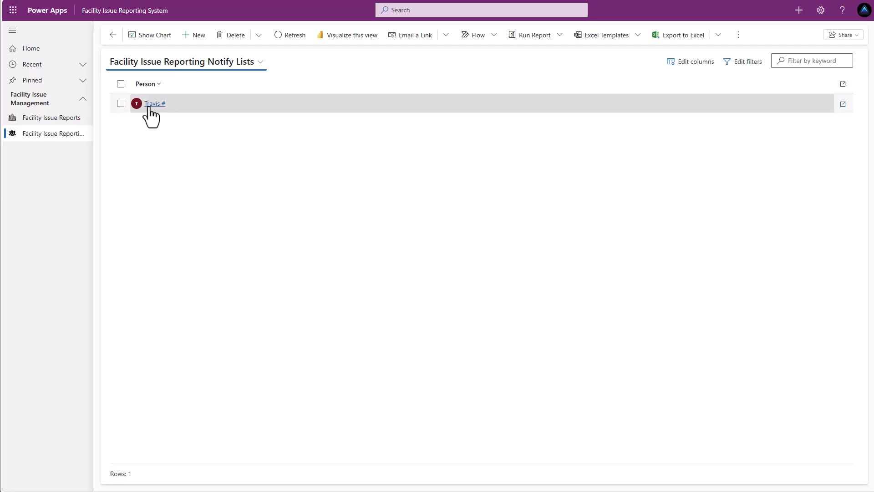
Create and save a facility issue report named "Slippery floor near vending machines" for HQ, 2nd Floor, Hallway near elevators, category Safety Hazard, impact Critical
{"action": "left_click", "coordinate": [70, 122]}
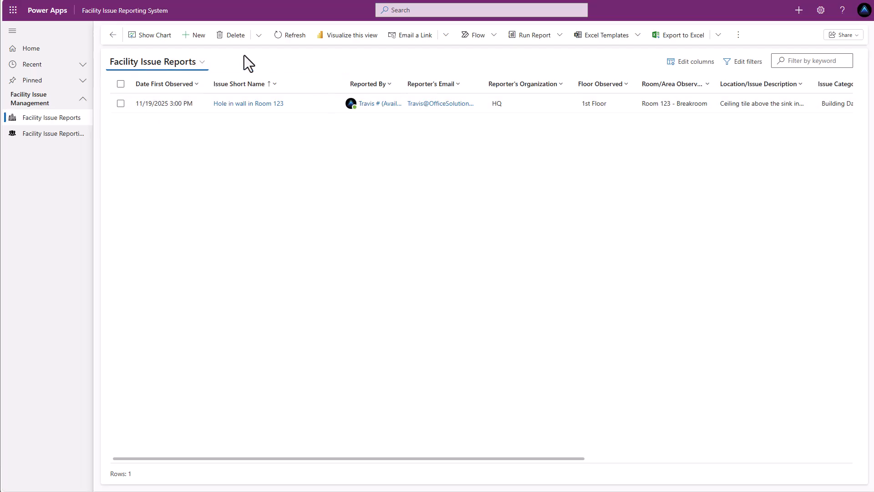
{"action": "left_click", "coordinate": [198, 38]}
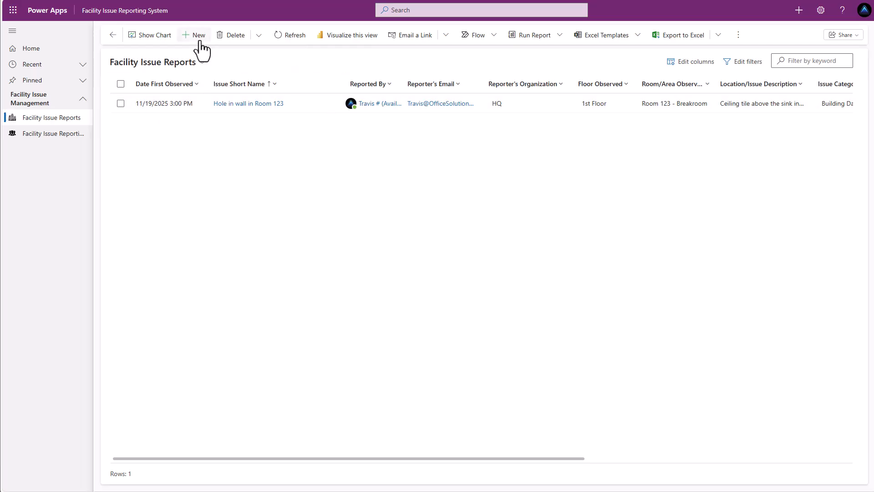
{"action": "left_click", "coordinate": [230, 182]}
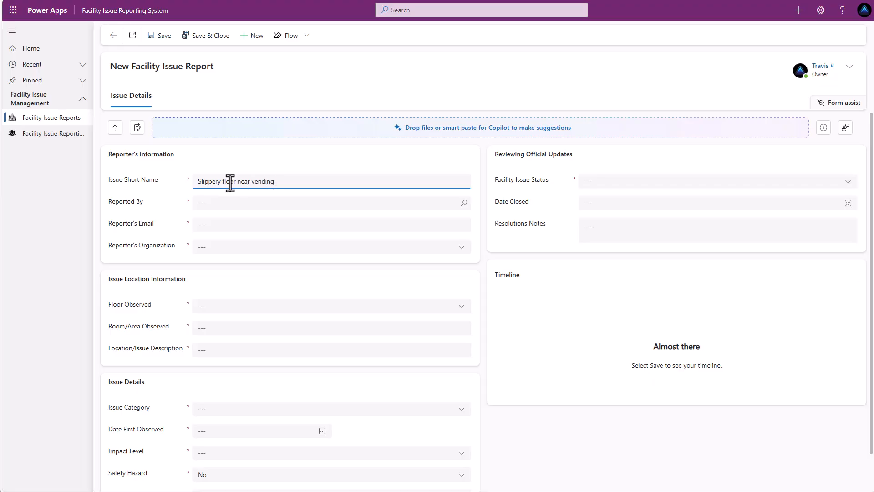
{"action": "key", "text": "BackSpace"}
{"action": "type", "text": "es"}
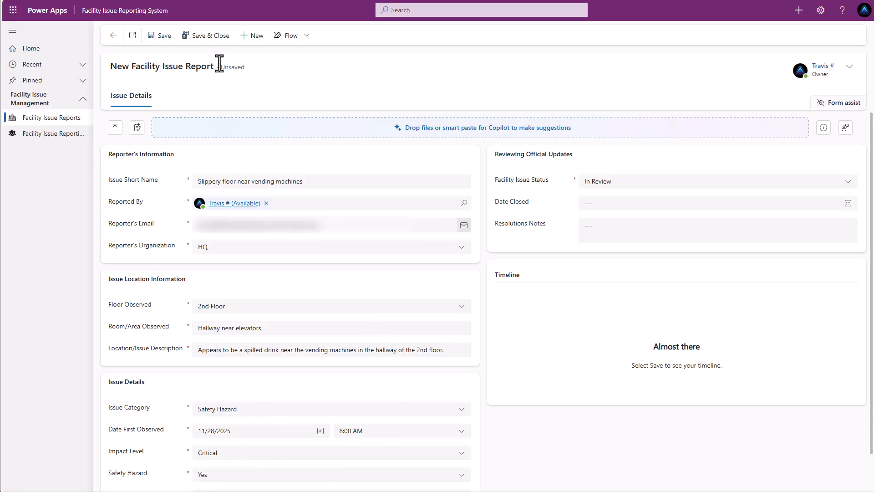
{"action": "left_click", "coordinate": [210, 43]}
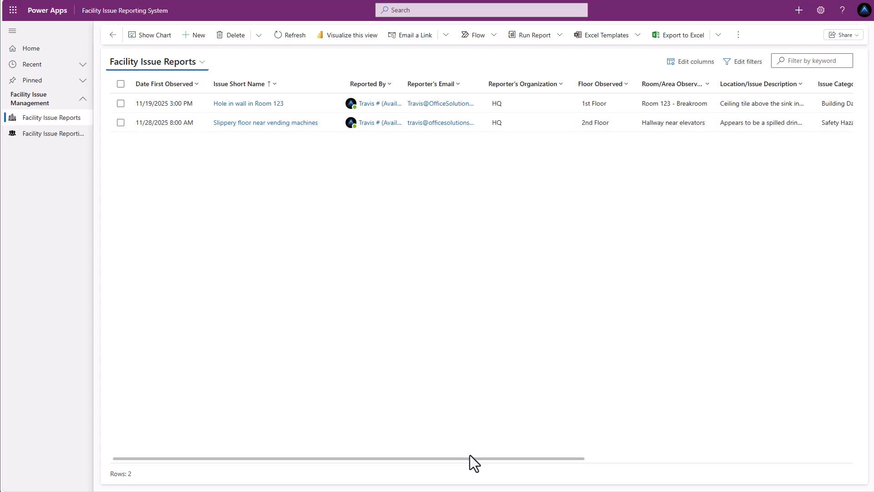
{"action": "left_click_drag", "start_coordinate": [477, 459], "coordinate": [433, 455]}
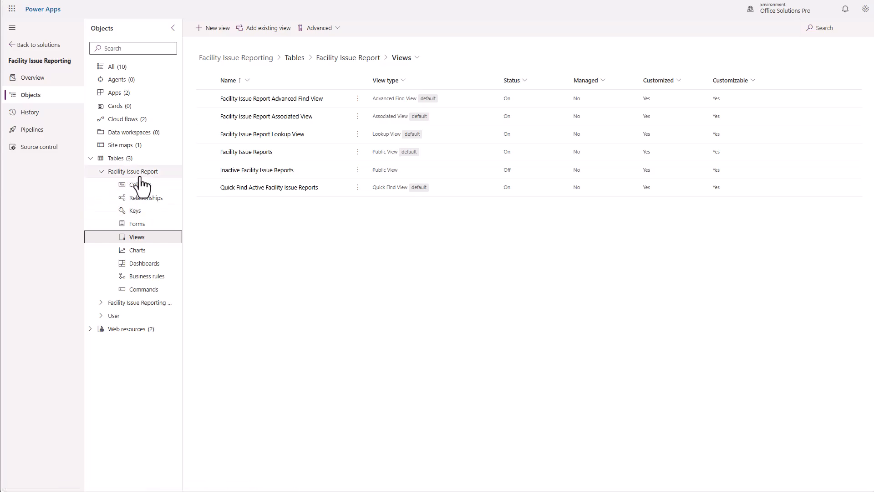
Open the Facility Issue Report table's Facility Issue Reports view and add the Power Apps grid control to its available components
{"action": "left_click", "coordinate": [255, 154]}
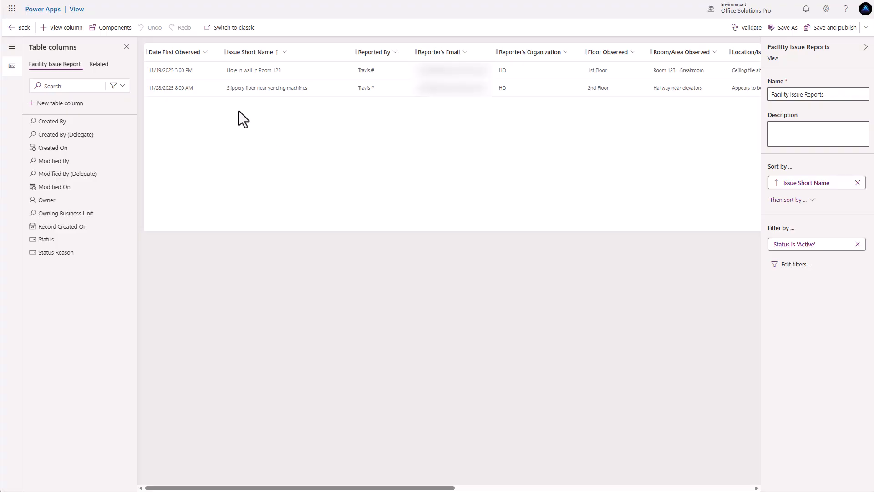
{"action": "left_click", "coordinate": [114, 29]}
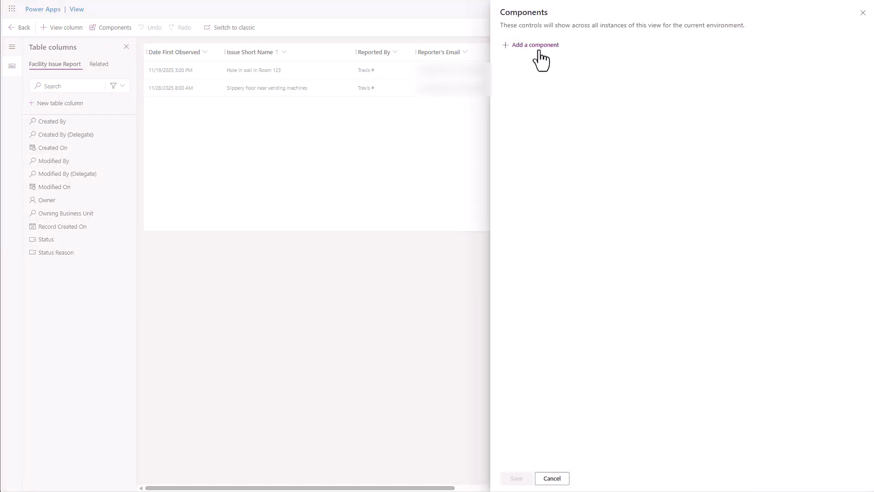
{"action": "left_click", "coordinate": [538, 46]}
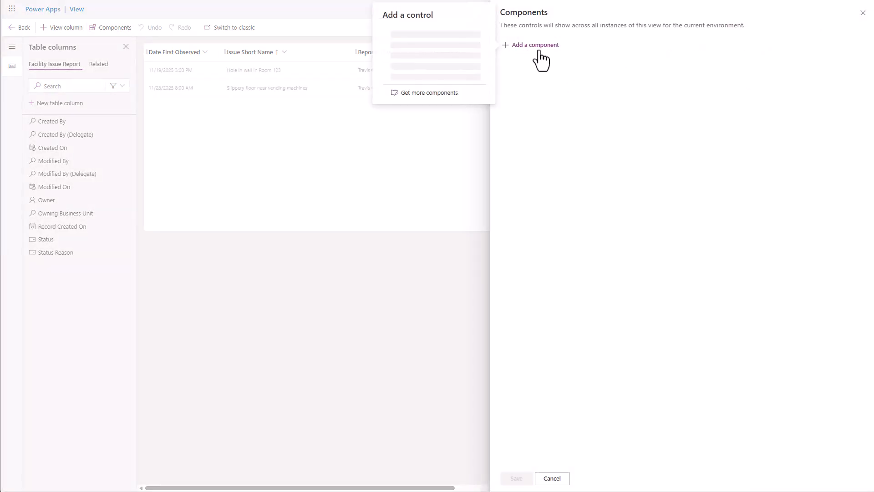
{"action": "left_click", "coordinate": [447, 96]}
{"action": "left_click", "coordinate": [800, 26]}
{"action": "type", "text": "power"}
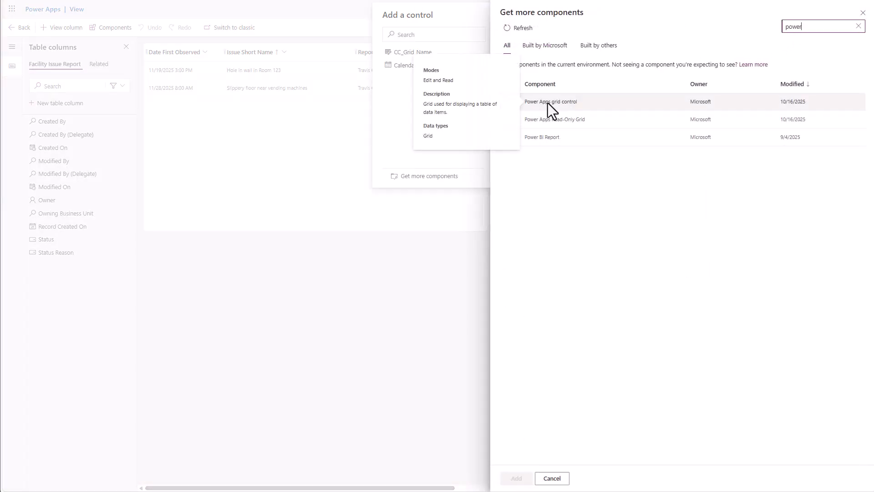
{"action": "left_click", "coordinate": [527, 104]}
{"action": "left_click", "coordinate": [518, 478]}
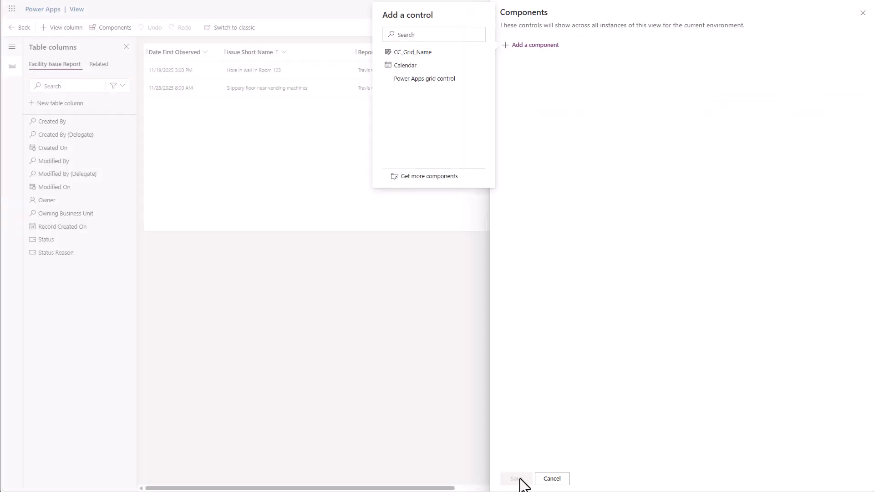
Add the Power Apps grid control to the view and set Enable editing, Enable grouping and Enable aggregation to Yes
{"action": "left_click", "coordinate": [428, 81]}
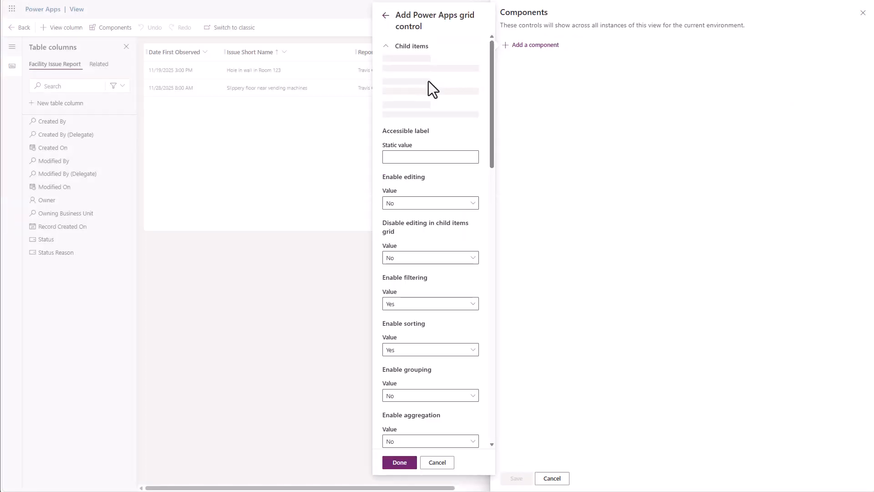
{"action": "left_click", "coordinate": [386, 46]}
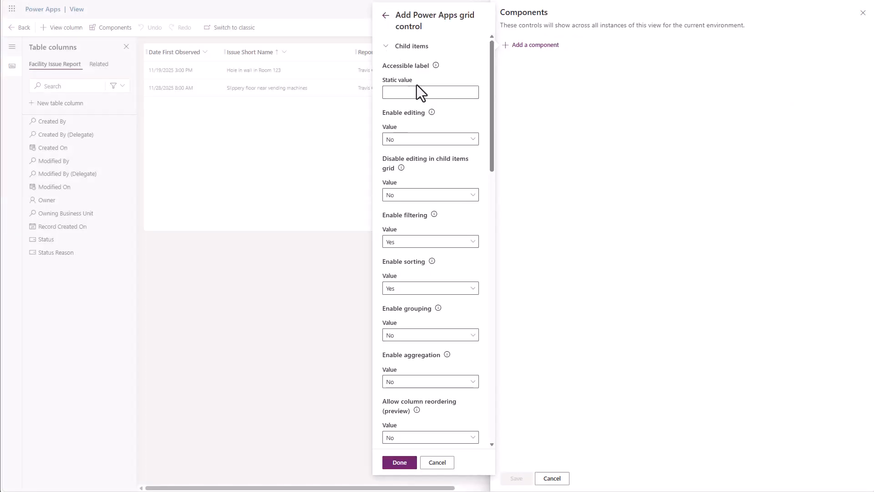
{"action": "left_click", "coordinate": [472, 143]}
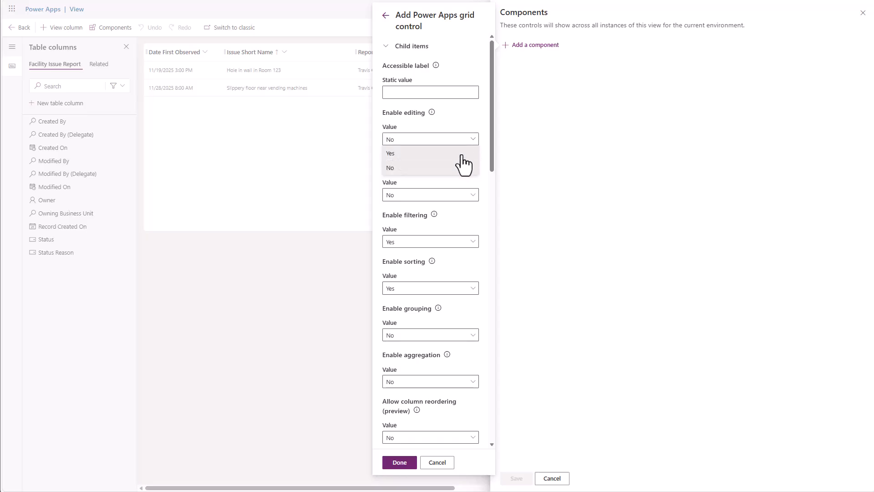
{"action": "left_click", "coordinate": [462, 154]}
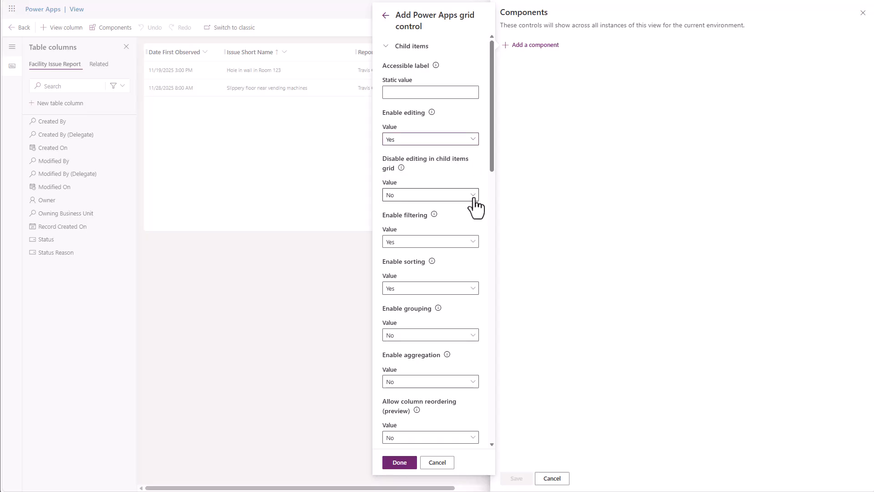
{"action": "scroll", "coordinate": [465, 222], "scroll_direction": "down", "scroll_amount": 2}
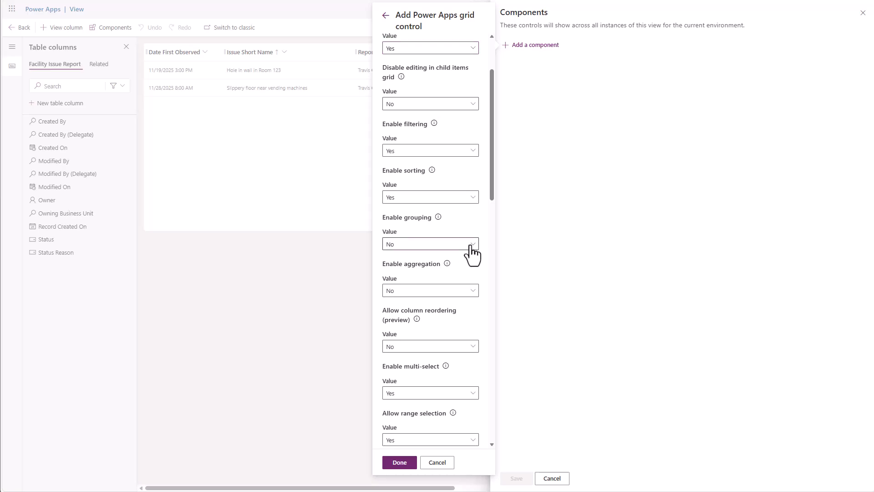
{"action": "left_click", "coordinate": [466, 246]}
{"action": "left_click", "coordinate": [454, 258]}
{"action": "left_click", "coordinate": [469, 291]}
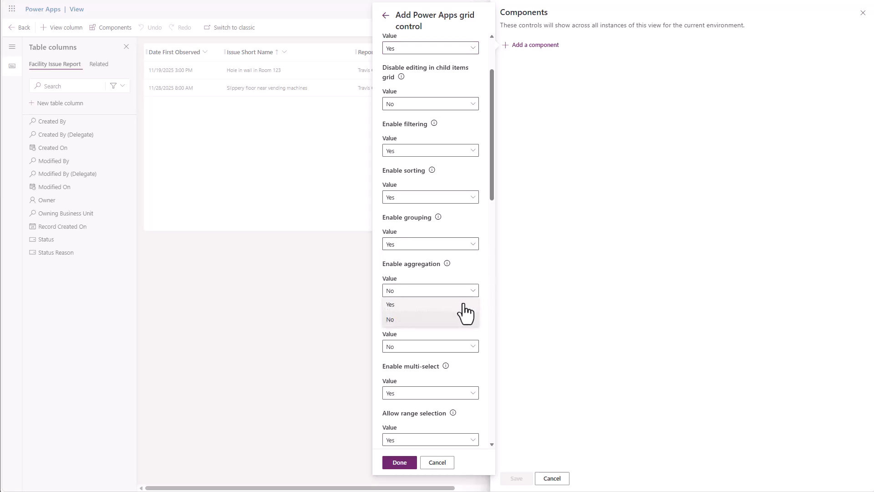
{"action": "left_click", "coordinate": [463, 304]}
Set the grid control's Enable OptionSet colors option to Yes and save the view's components
{"action": "scroll", "coordinate": [462, 304], "scroll_direction": "down", "scroll_amount": 4}
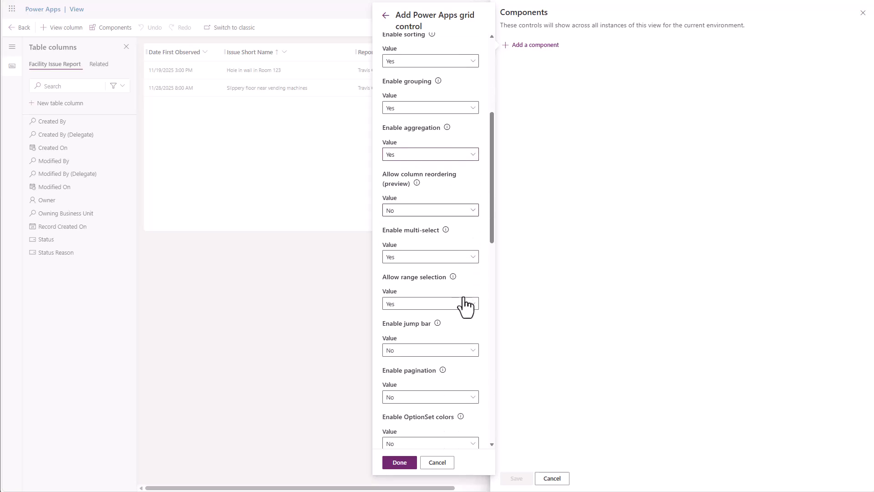
{"action": "scroll", "coordinate": [461, 239], "scroll_direction": "down", "scroll_amount": 3}
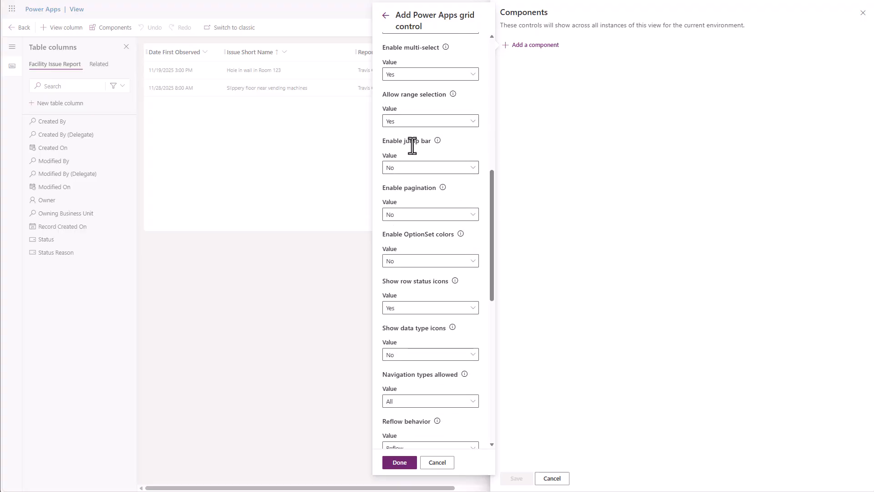
{"action": "scroll", "coordinate": [422, 201], "scroll_direction": "down", "scroll_amount": 1}
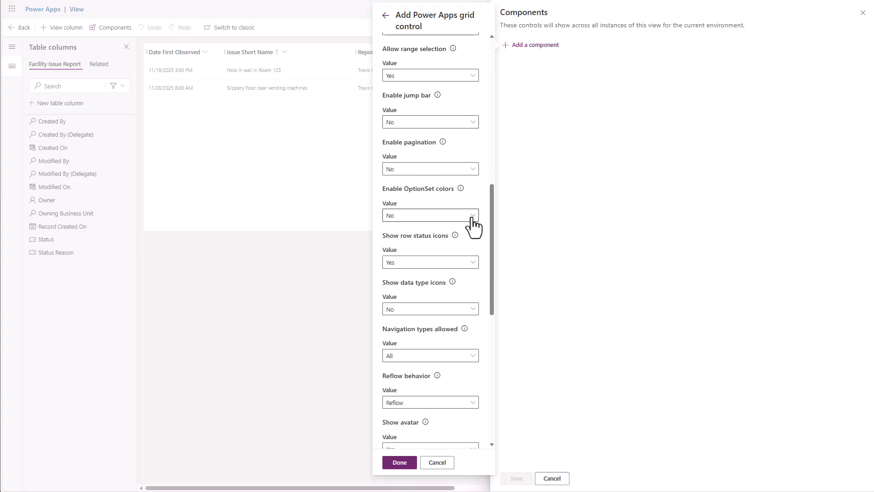
{"action": "left_click", "coordinate": [469, 218]}
{"action": "left_click", "coordinate": [451, 229]}
{"action": "left_click", "coordinate": [400, 463]}
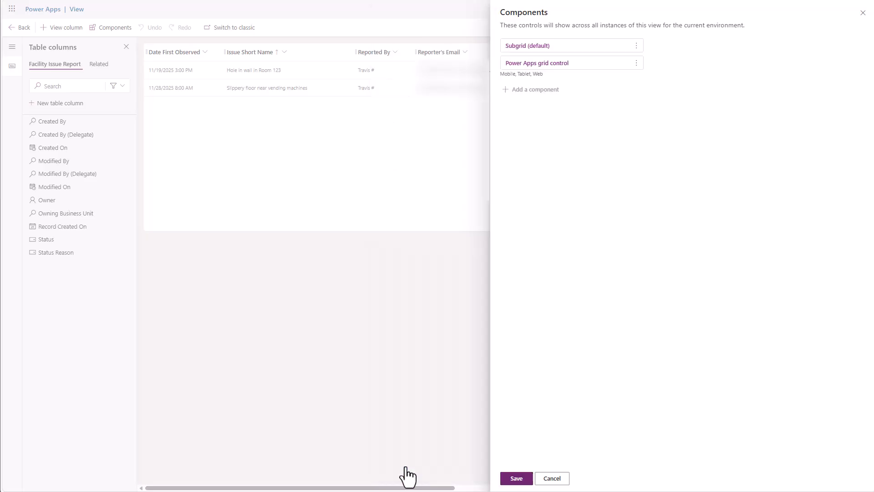
{"action": "left_click", "coordinate": [519, 479]}
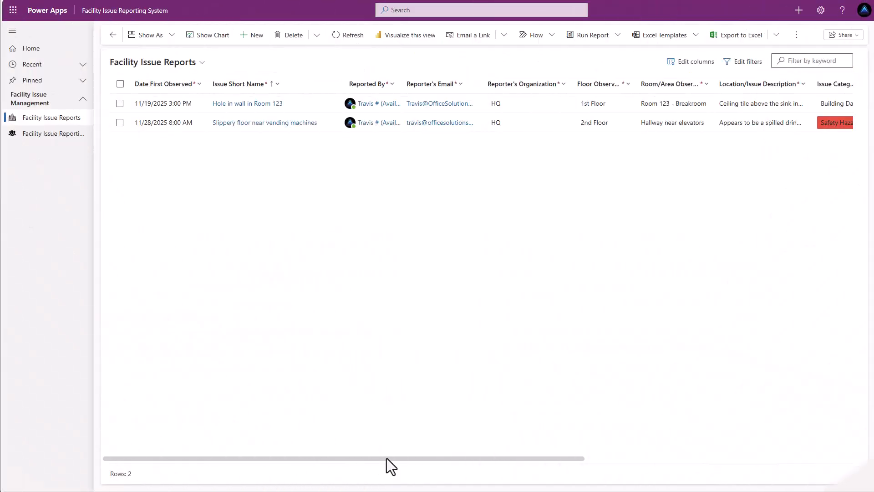
In the Facility Issue Reporting System app, review the Category Breakdown, Monthly Reporting, Safety Hazard and Status Summary charts for the reports
{"action": "mouse_move", "coordinate": [386, 458]}
{"action": "left_mouse_down"}
{"action": "mouse_move", "coordinate": [557, 457]}
{"action": "mouse_move", "coordinate": [373, 464]}
{"action": "left_mouse_up"}
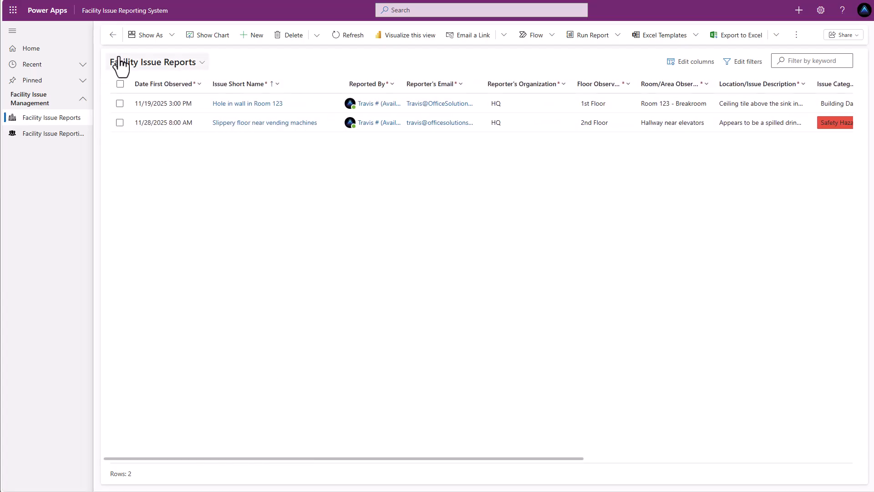
{"action": "left_click", "coordinate": [209, 36]}
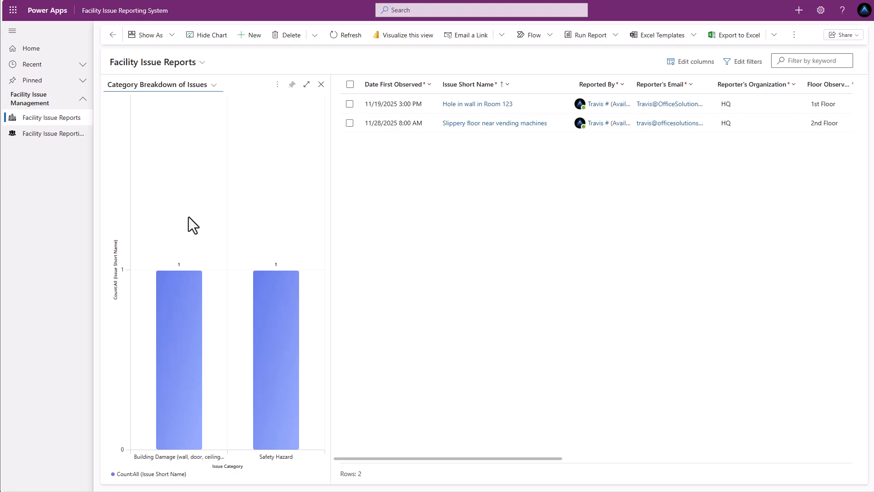
{"action": "left_click", "coordinate": [211, 91]}
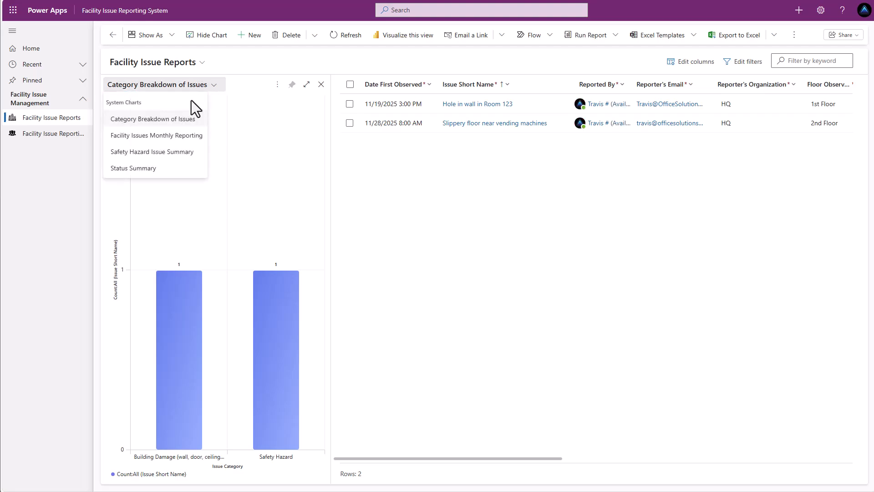
{"action": "left_click", "coordinate": [133, 136]}
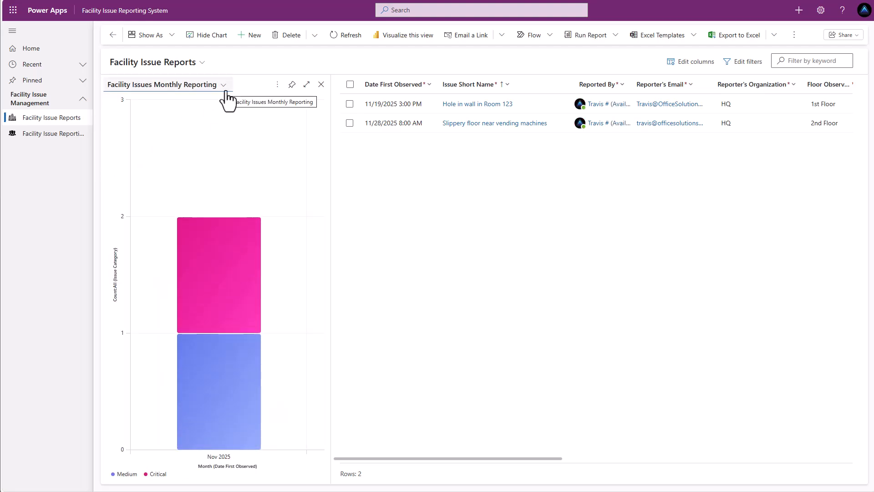
{"action": "left_click", "coordinate": [225, 87]}
{"action": "left_click", "coordinate": [178, 152]}
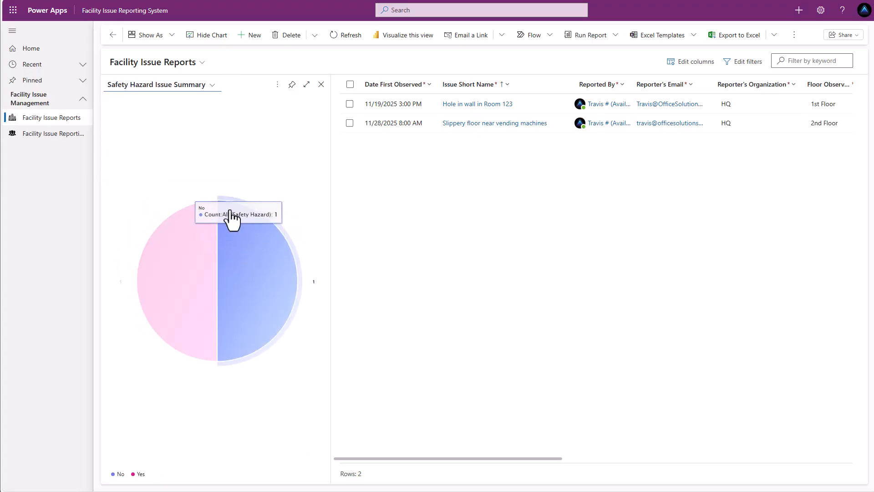
{"action": "left_click", "coordinate": [212, 87]}
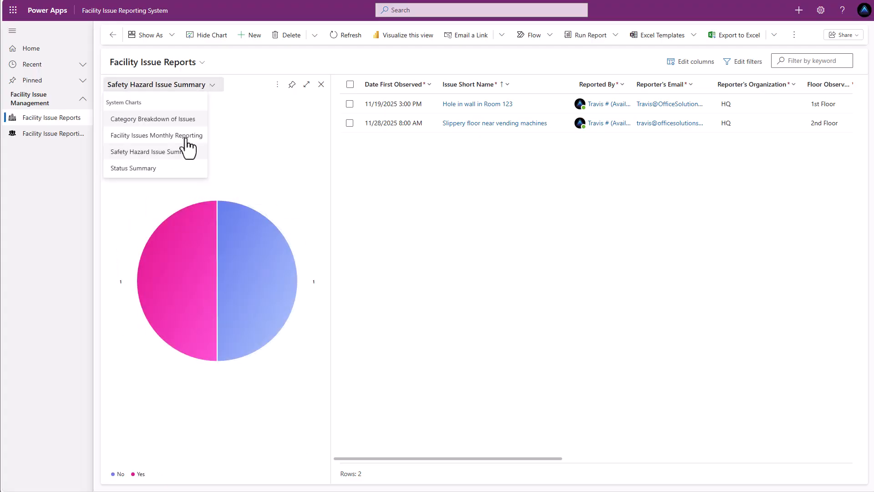
{"action": "left_click", "coordinate": [146, 168]}
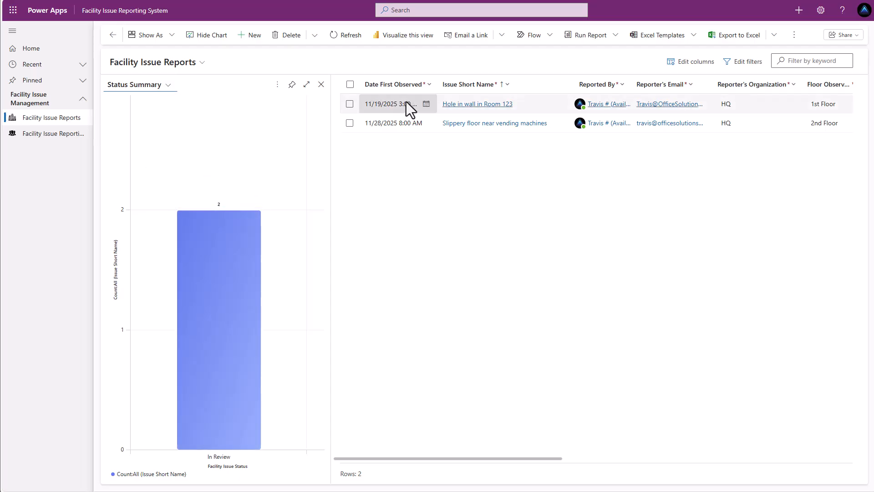
Mark the "Hole in wall in Room 123" report Completed with Date Closed 11/27/2025 and resolution notes "Completed", and save and close it
{"action": "left_click", "coordinate": [461, 104]}
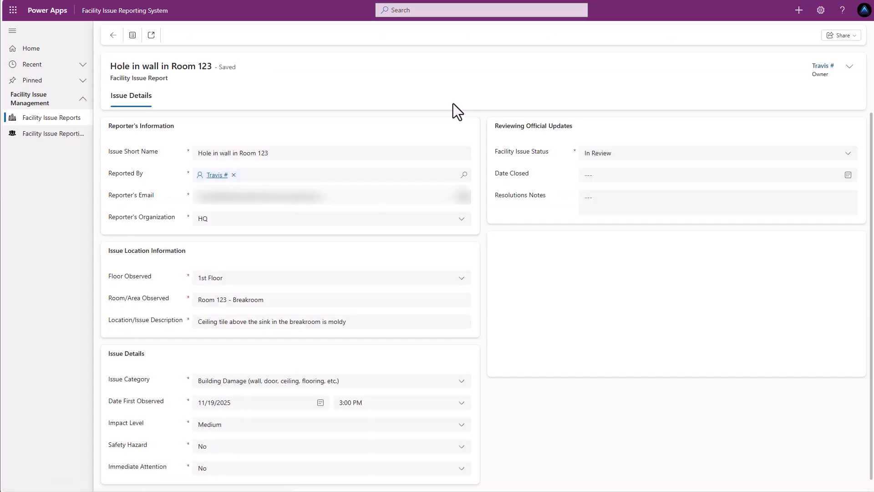
{"action": "left_click", "coordinate": [636, 157]}
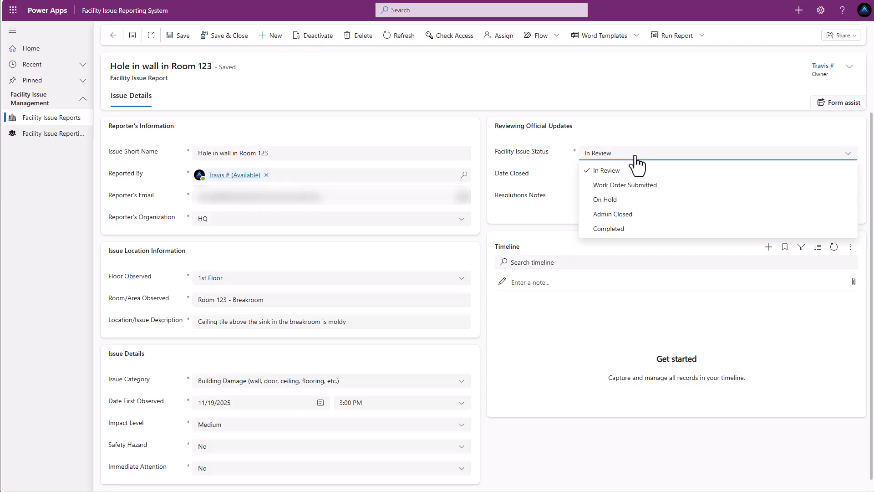
{"action": "left_click", "coordinate": [608, 229]}
{"action": "left_click", "coordinate": [609, 185]}
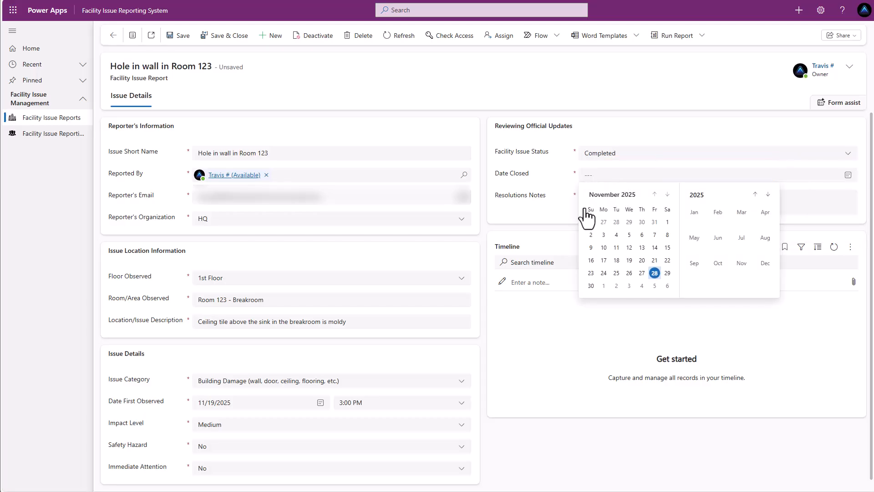
{"action": "left_click", "coordinate": [647, 281]}
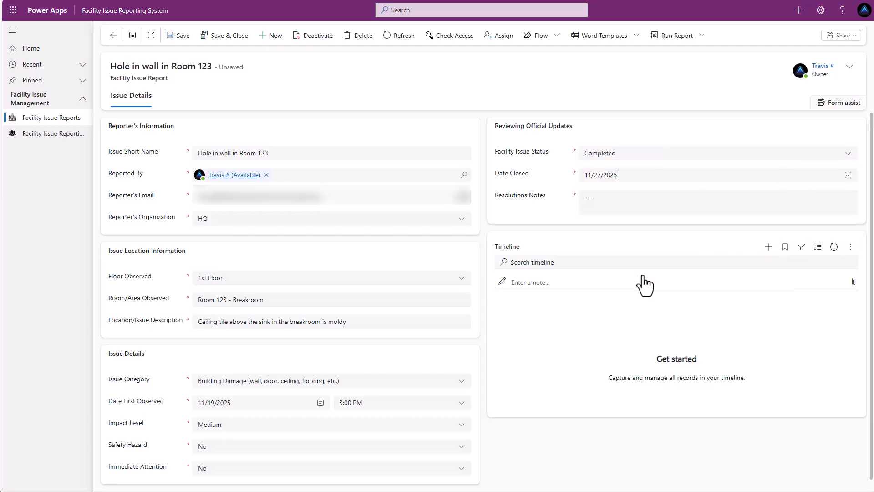
{"action": "left_click", "coordinate": [603, 197]}
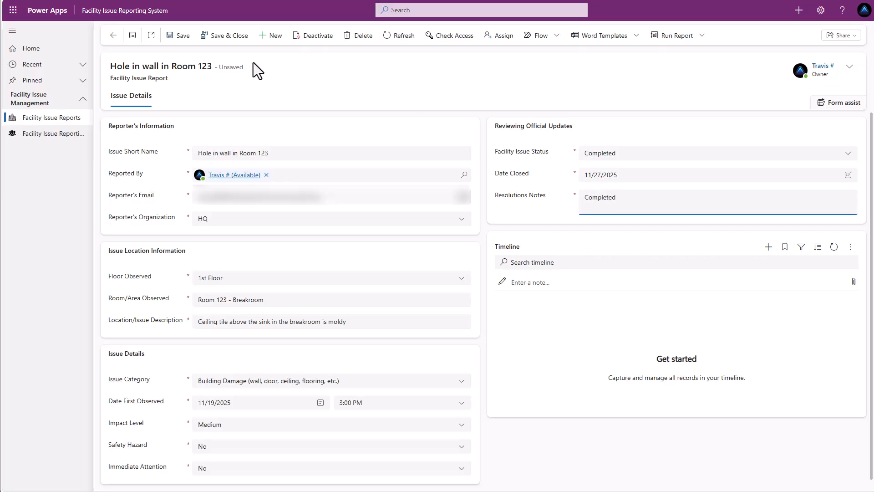
{"action": "left_click", "coordinate": [220, 41]}
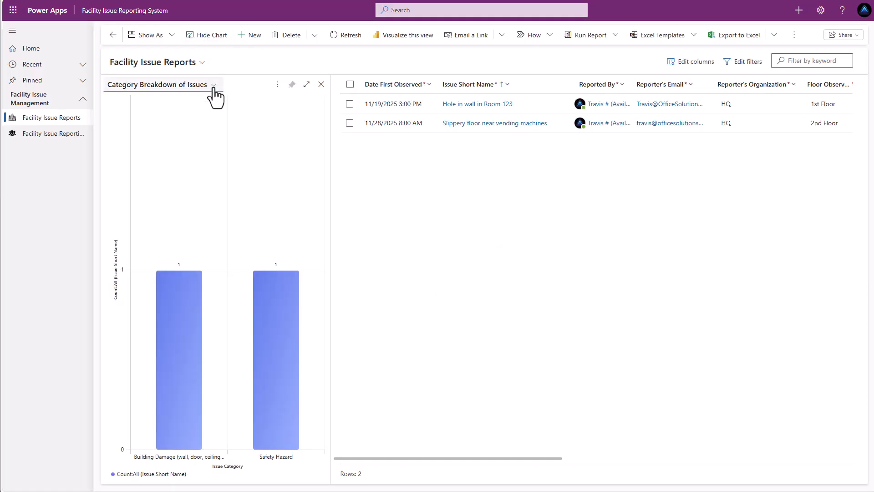
Examine the Completed and In Review bars of the Status Summary chart, switch to Category Breakdown of Issues, and hide the chart
{"action": "left_click", "coordinate": [214, 85]}
{"action": "left_click", "coordinate": [176, 168]}
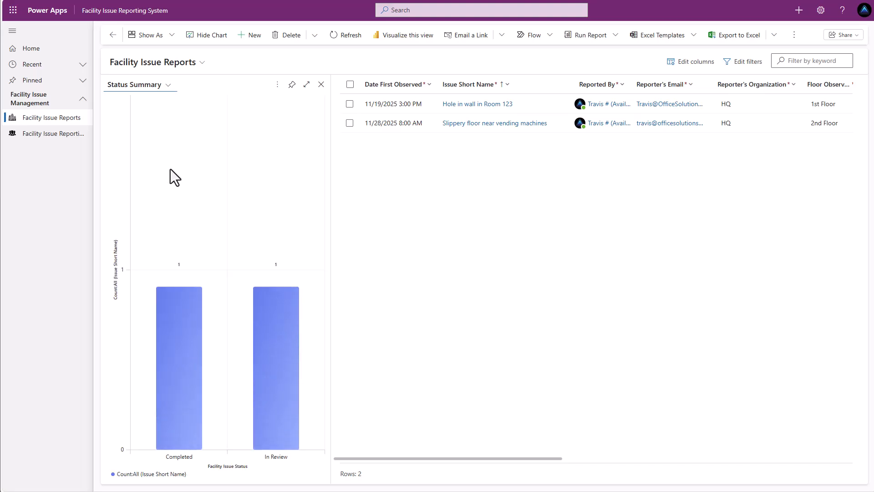
{"action": "mouse_move", "coordinate": [273, 346]}
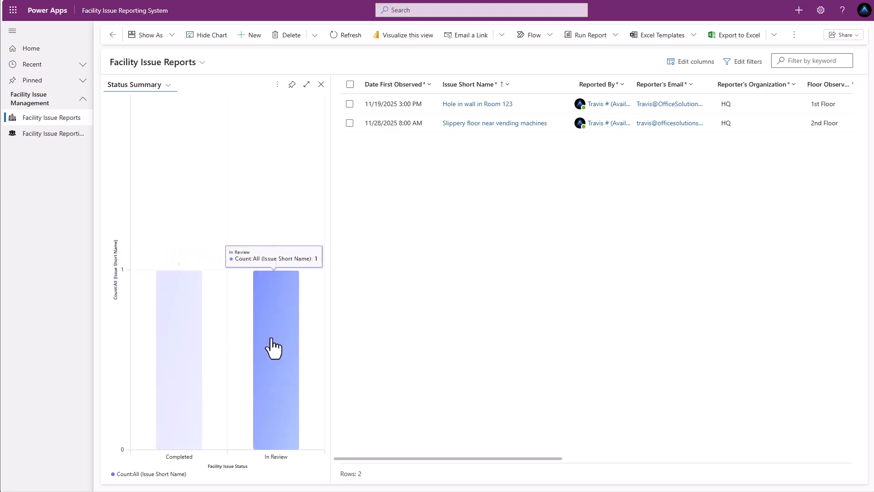
{"action": "left_click", "coordinate": [189, 305]}
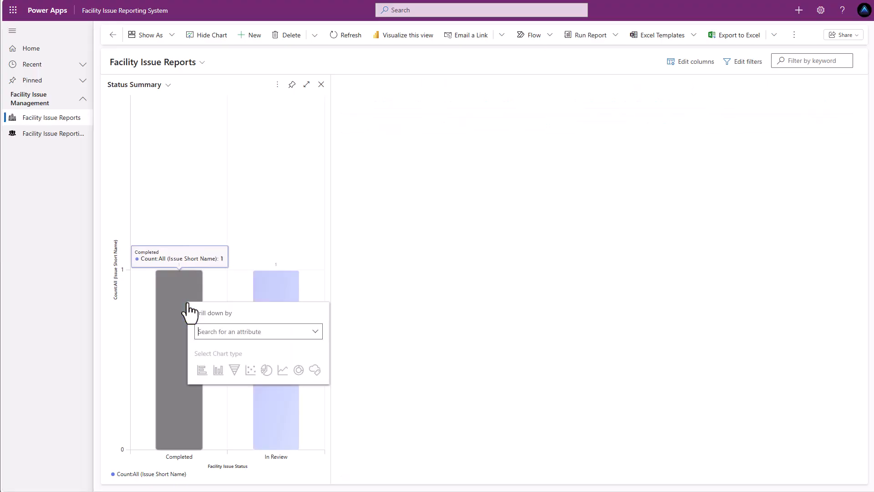
{"action": "left_click", "coordinate": [283, 286]}
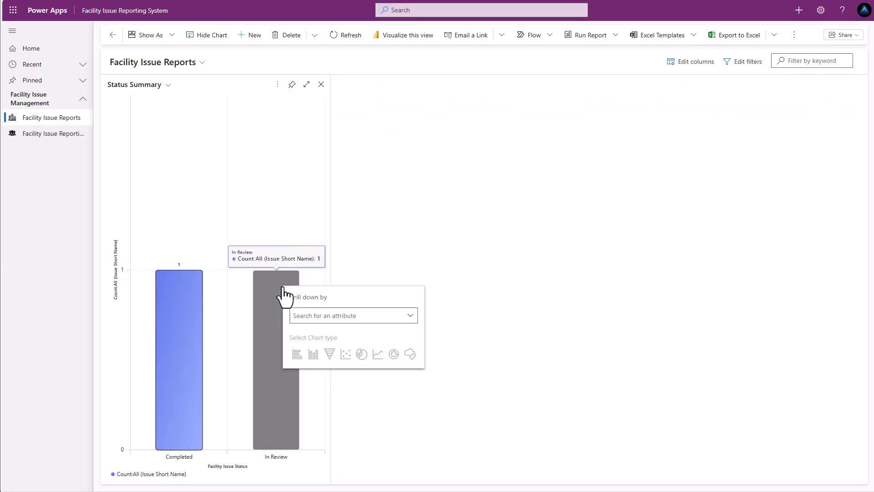
{"action": "left_click", "coordinate": [180, 302]}
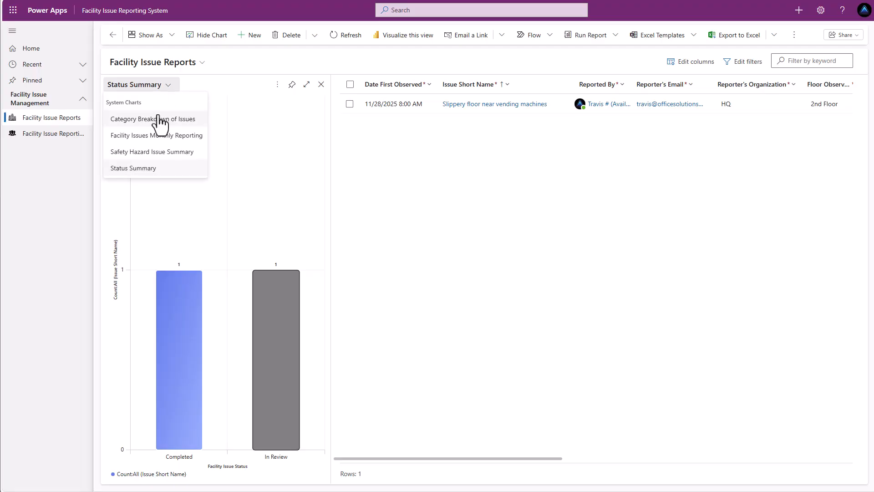
{"action": "left_click", "coordinate": [160, 118]}
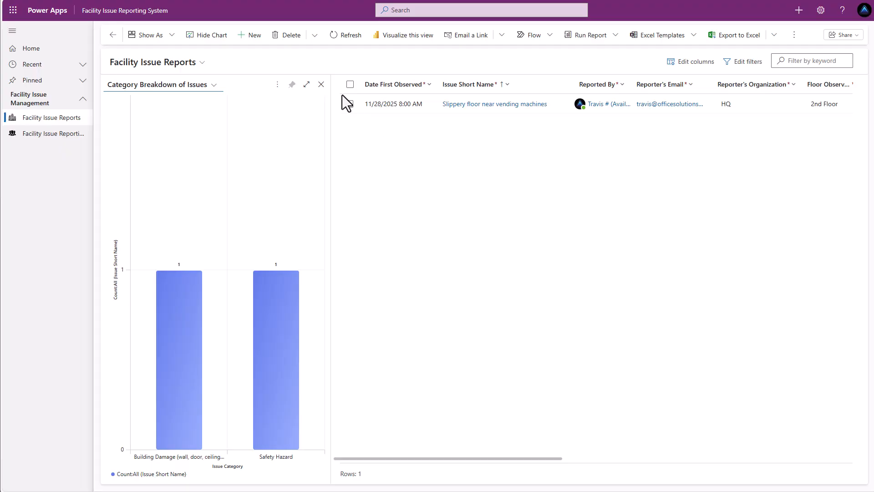
{"action": "left_click", "coordinate": [321, 84]}
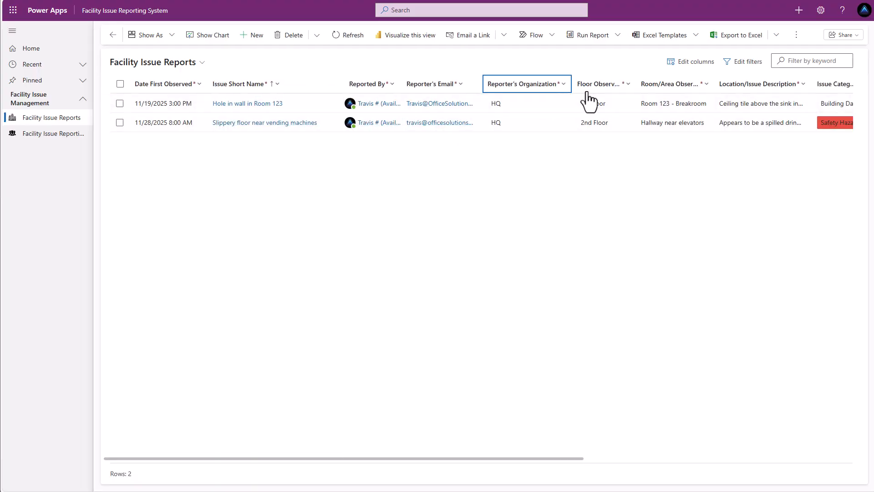
Filter the Facility Issue Reports grid to records whose Safety Hazard column equals Yes, and look across the filtered columns
{"action": "left_click", "coordinate": [199, 84]}
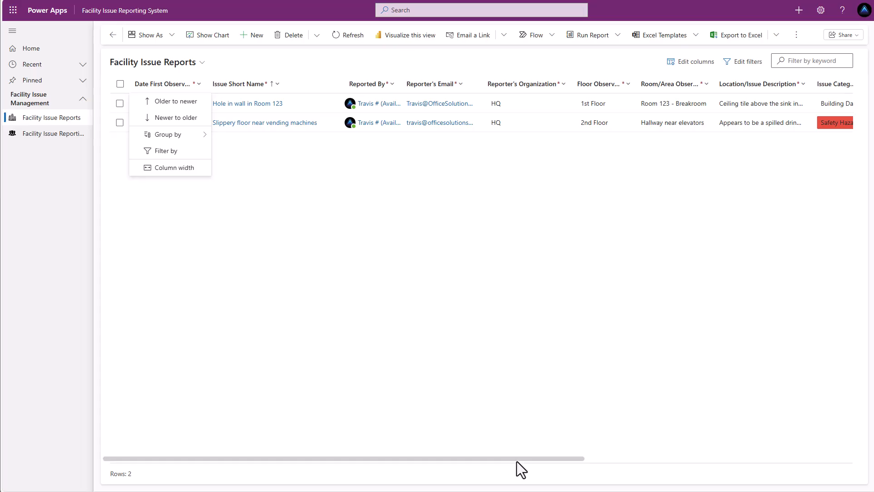
{"action": "left_click_drag", "start_coordinate": [517, 460], "coordinate": [726, 459]}
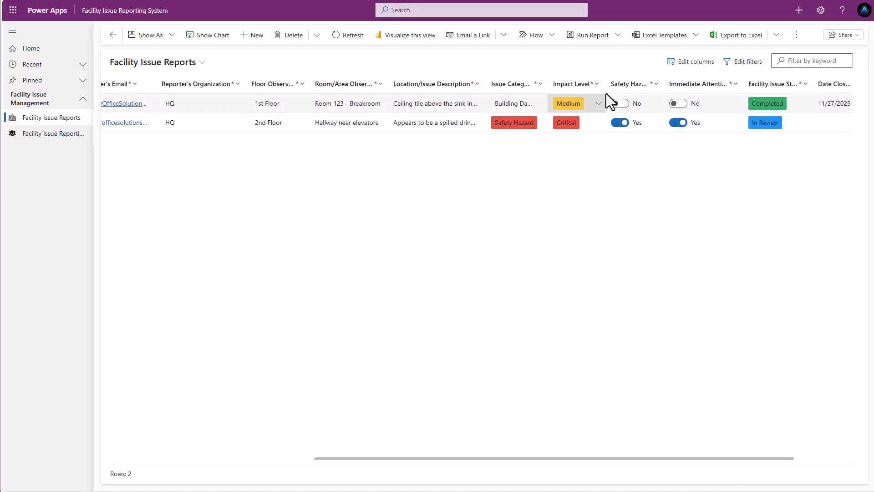
{"action": "left_click", "coordinate": [654, 85]}
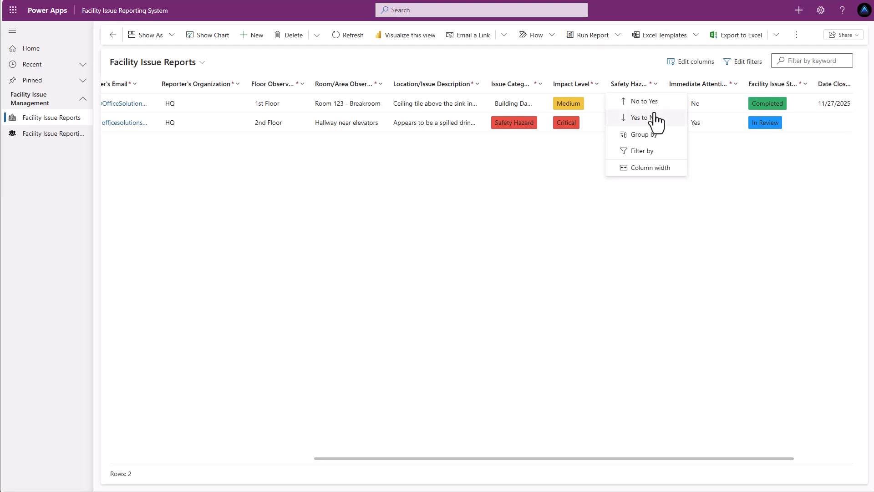
{"action": "left_click", "coordinate": [642, 151]}
{"action": "left_click", "coordinate": [702, 150]}
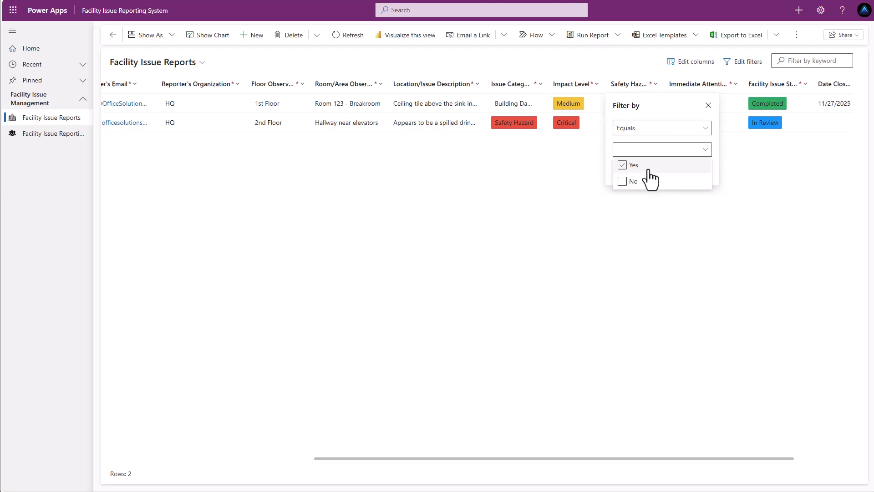
{"action": "left_click", "coordinate": [673, 123]}
{"action": "left_click", "coordinate": [685, 177]}
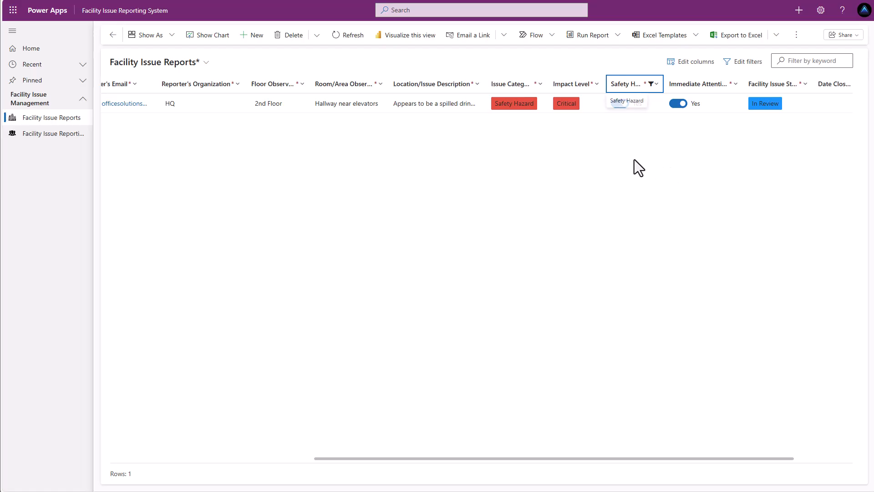
{"action": "left_click_drag", "start_coordinate": [611, 459], "coordinate": [586, 458]}
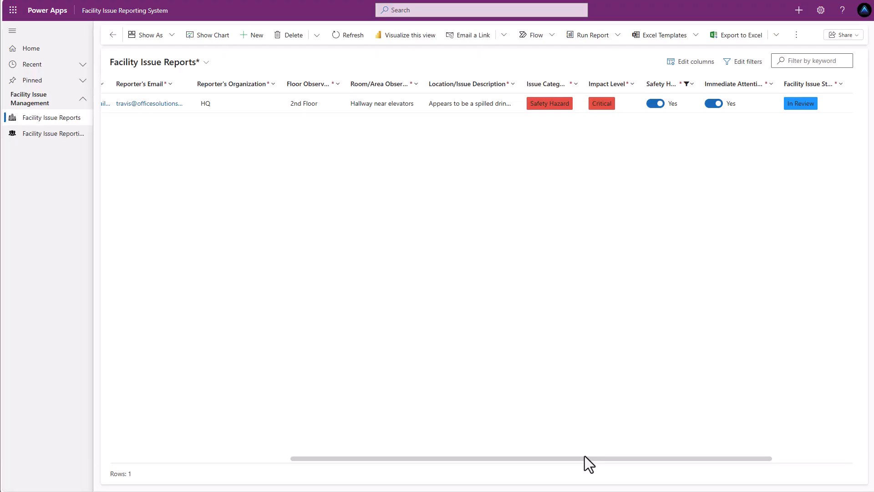
{"action": "left_click_drag", "start_coordinate": [584, 457], "coordinate": [621, 298]}
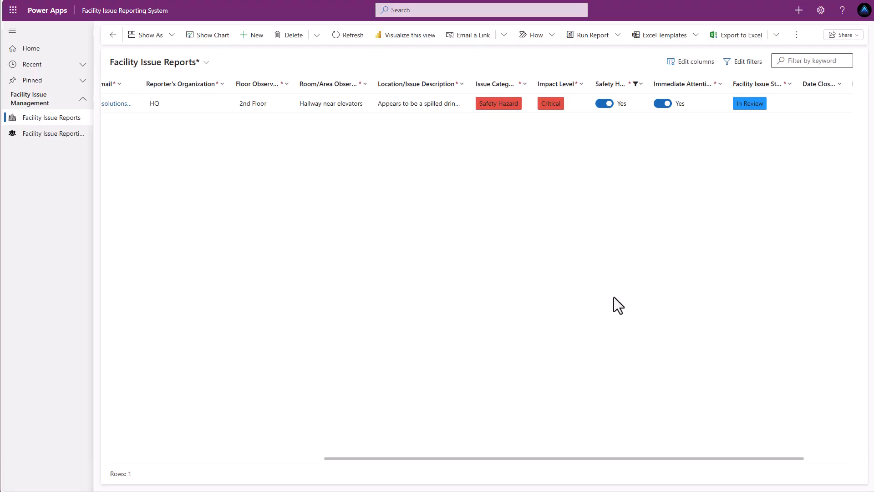